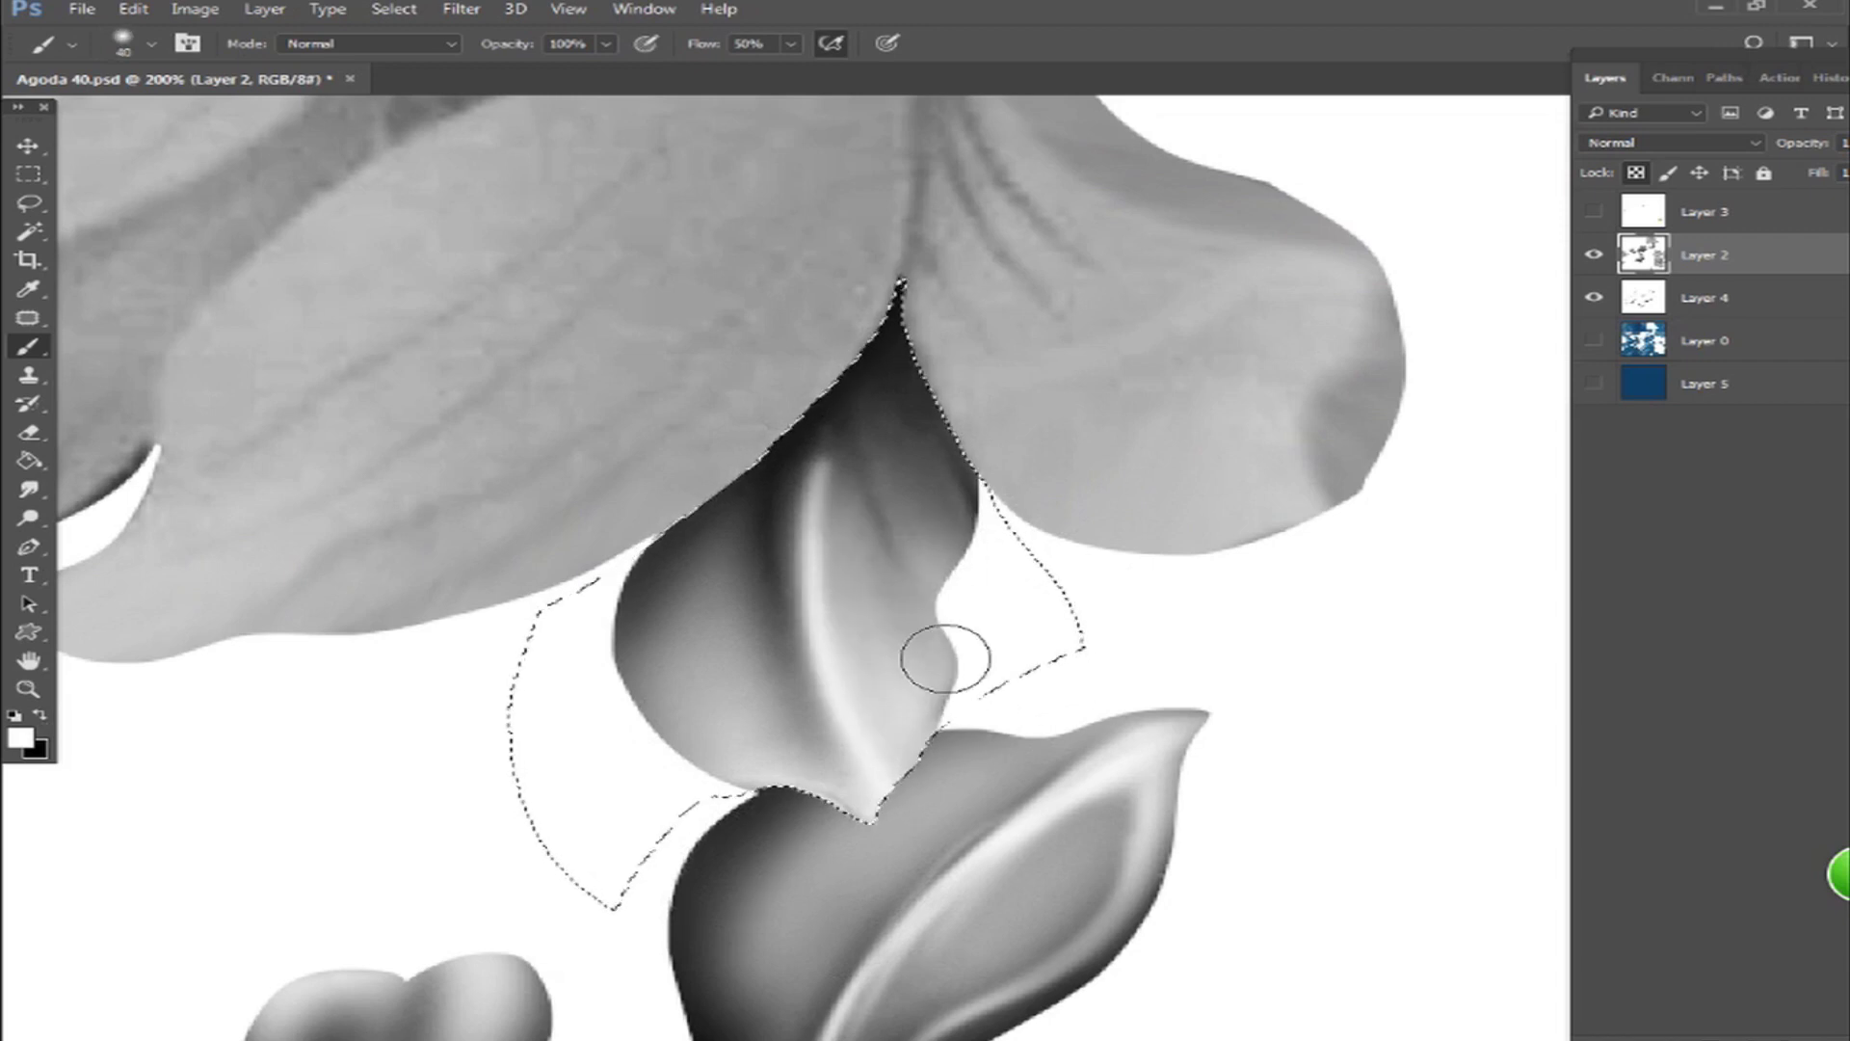
- Brush white highlights and black shading onto the selected small petal hanging beneath the large flower, darkening its upper end
left_click_drag(923, 593, 911, 482)
left_click_drag(674, 703, 665, 650)
key("bracketright")
key("x")
left_click_drag(869, 501, 894, 650)
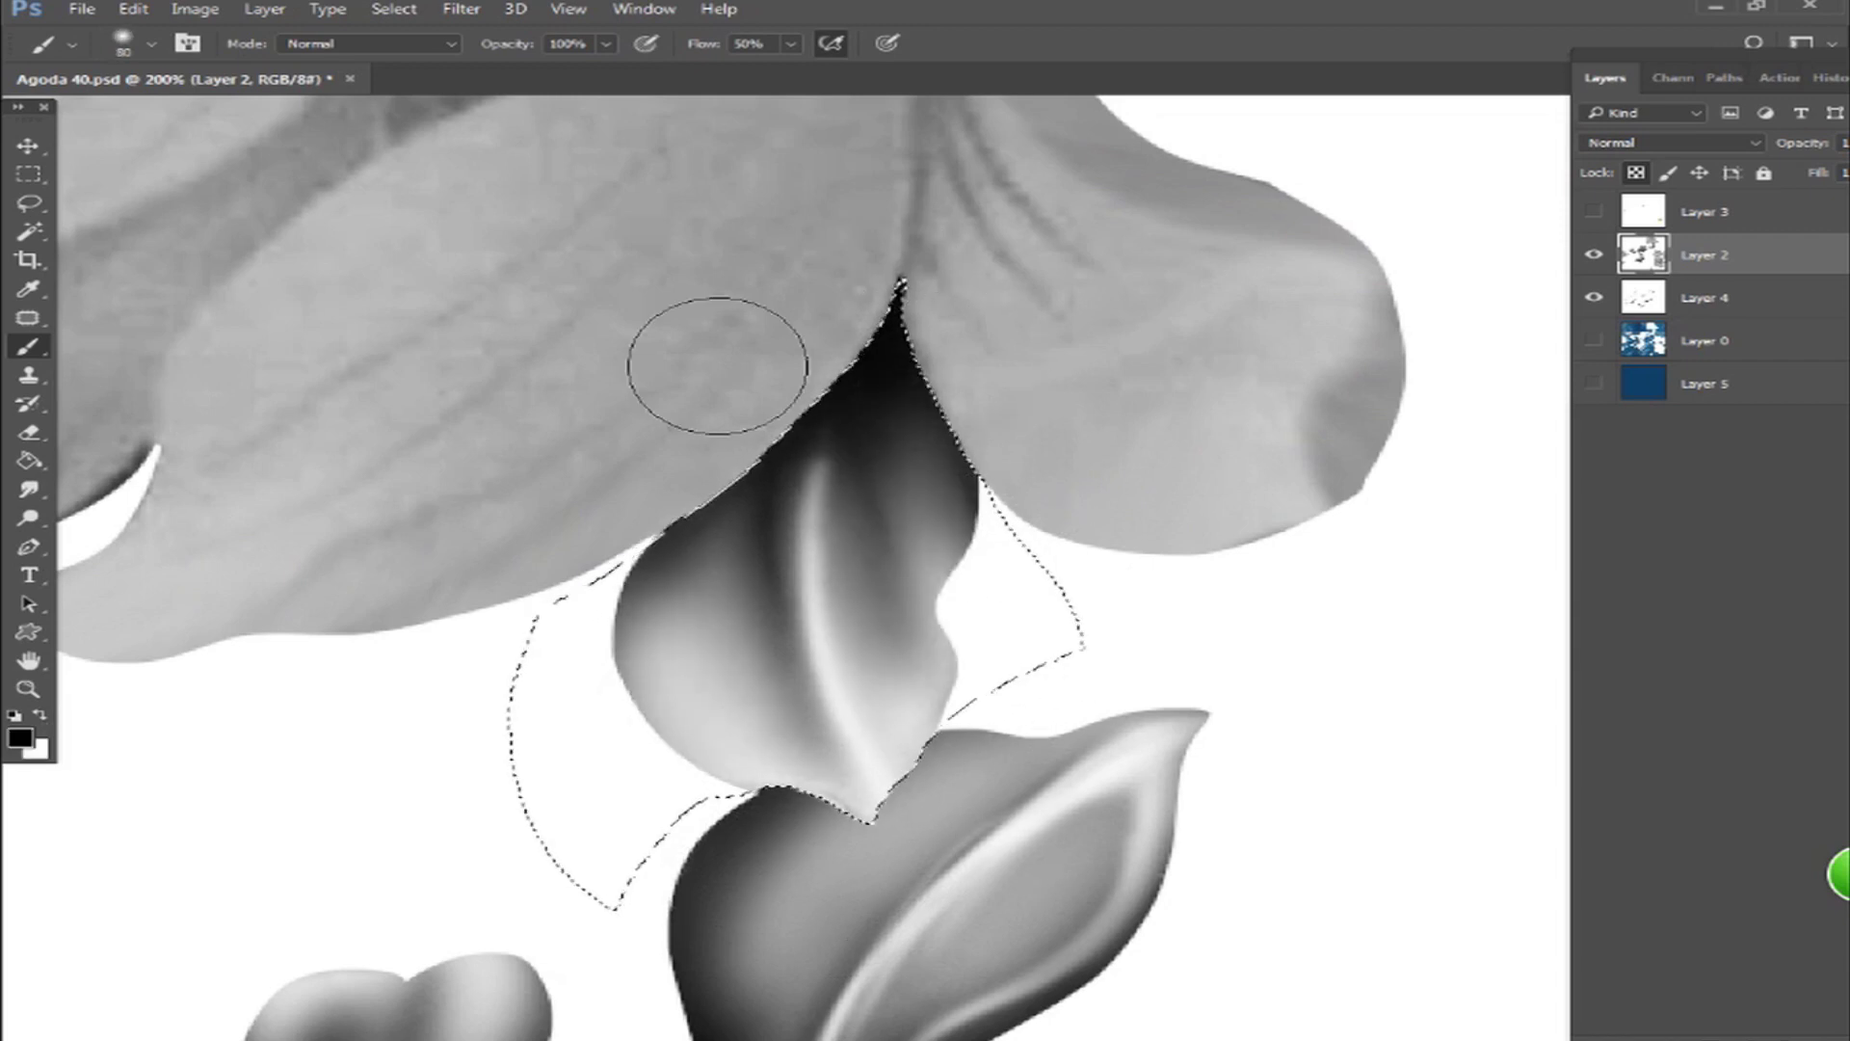
- Outline the flower's large central petal with the Lasso, following its edges from the lower tip up to the flower base
key("ctrl+d")
key("ctrl+minus")
key("ctrl+shift+i")
key("l")
mouse_move(818, 421)
left_mouse_down()
mouse_move(938, 400)
mouse_move(1150, 269)
left_mouse_up()
key("ctrl+plus")
key("Tab")
left_click_drag(1166, 682, 575, 953)
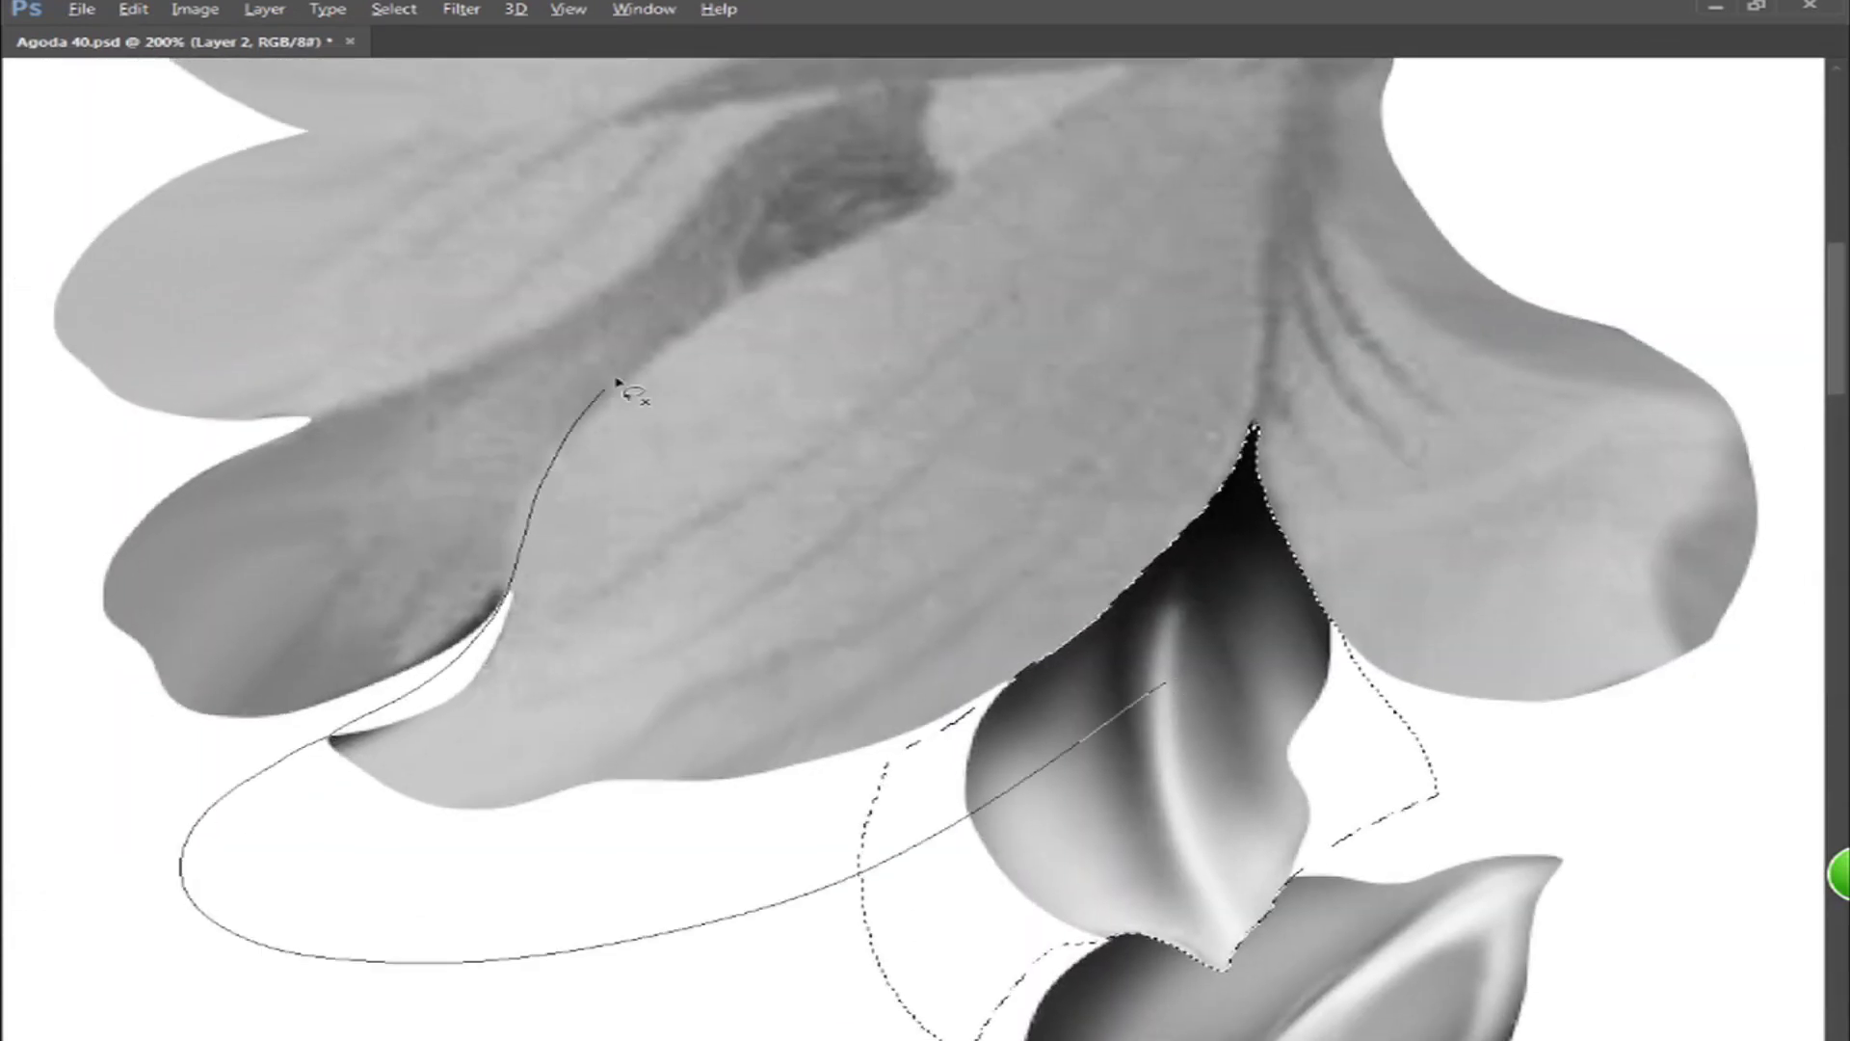
left_click_drag(589, 414, 753, 448)
left_click_drag(1085, 599, 1021, 848)
left_click_drag(569, 709, 822, 553)
- Lighten the selected central petal with the Dodge tool along its upper edge and along a lengthwise highlight toward the tip
key("o")
mouse_move(453, 829)
left_mouse_down()
mouse_move(471, 789)
mouse_move(491, 807)
mouse_move(1176, 329)
mouse_move(656, 504)
mouse_move(708, 462)
left_mouse_up()
key("bracketleft")
key("bracketleft")
key("bracketright")
key("bracketright")
left_click_drag(949, 300, 767, 462)
key("bracketright")
key("bracketright")
left_click_drag(973, 338, 340, 894)
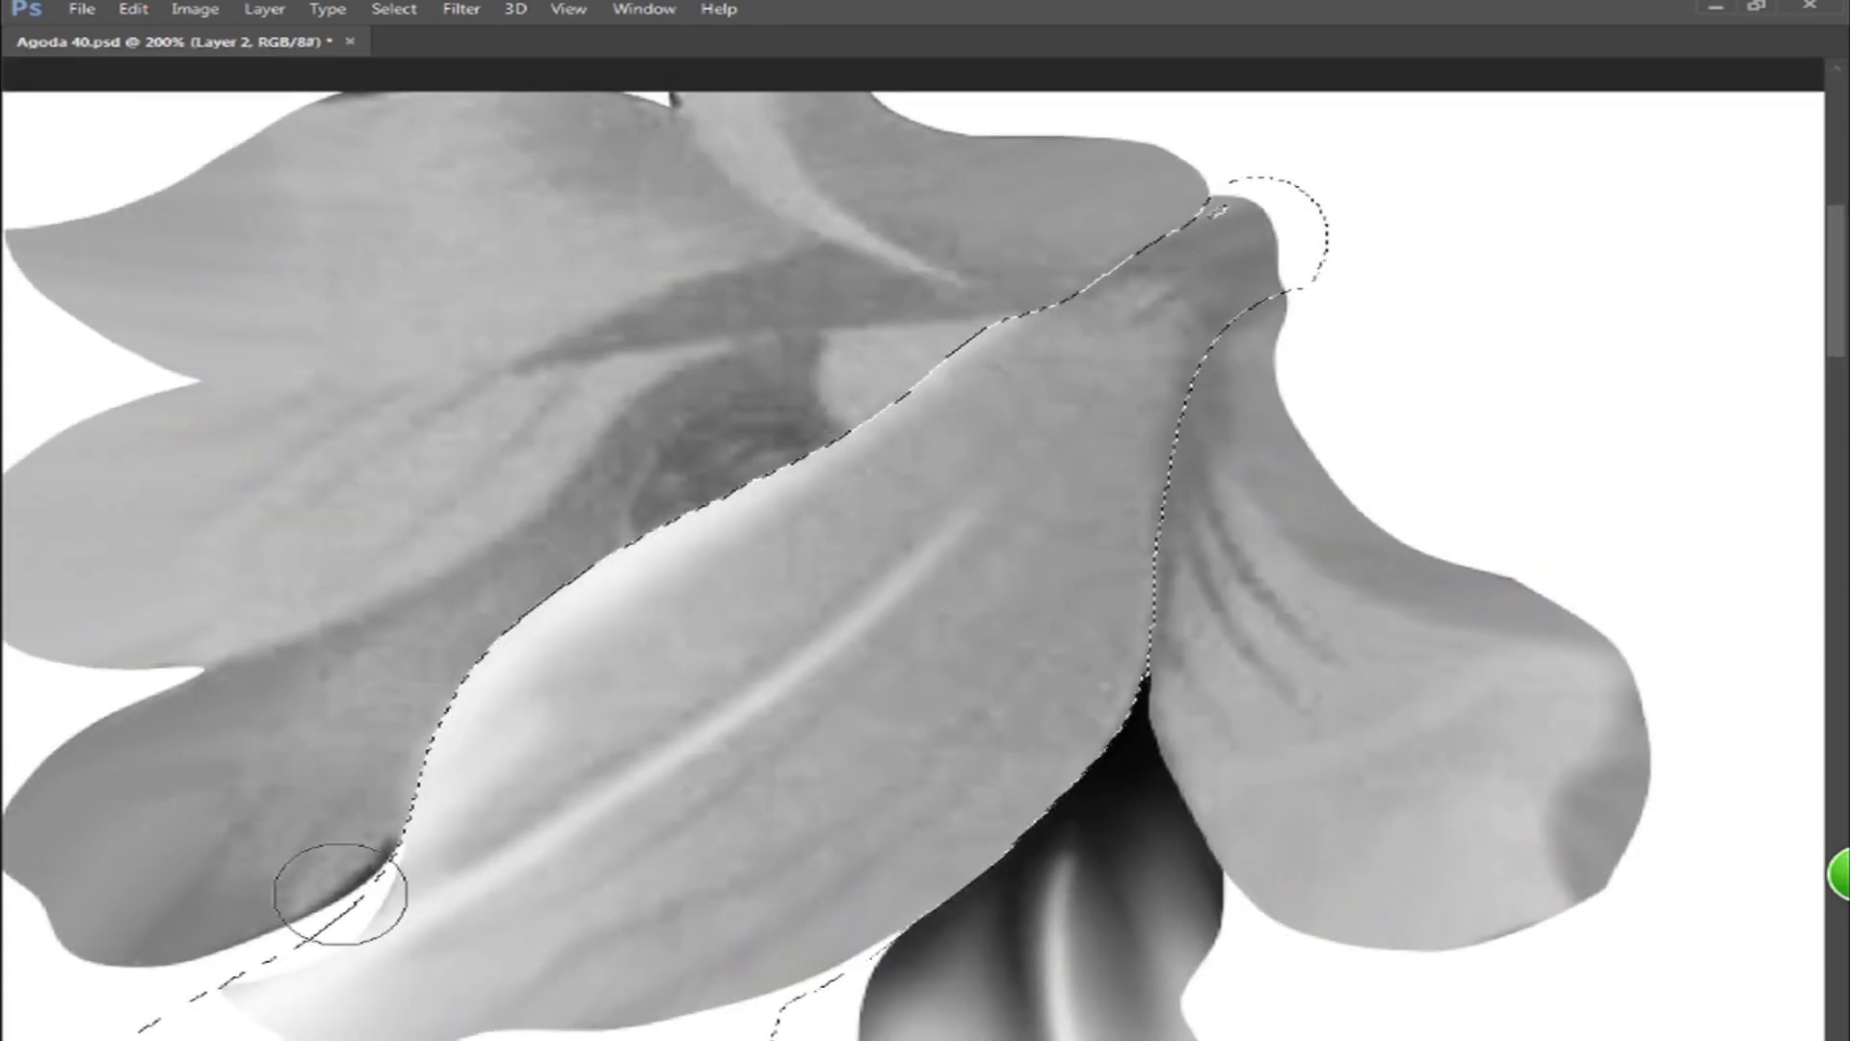
- Darken the central petal's base and underside with broad strokes running from the flower base toward the tip
mouse_move(1223, 264)
left_mouse_down()
mouse_move(1069, 454)
mouse_move(1073, 484)
mouse_move(544, 876)
left_mouse_up()
key("bracketright")
key("bracketright")
key("bracketright")
mouse_move(1178, 443)
left_mouse_down()
mouse_move(1192, 301)
mouse_move(602, 843)
left_mouse_up()
left_click_drag(1116, 471, 636, 833)
key("bracketleft")
key("bracketleft")
mouse_move(1342, 111)
left_mouse_down()
mouse_move(728, 523)
mouse_move(1391, 99)
mouse_move(475, 549)
mouse_move(506, 718)
mouse_move(488, 876)
mouse_move(1252, 379)
mouse_move(879, 876)
mouse_move(312, 794)
mouse_move(1239, 124)
mouse_move(241, 848)
mouse_move(165, 928)
mouse_move(394, 931)
mouse_move(416, 822)
left_mouse_up()
- Refine the central petal with finer lengthwise creases, a dark lower edge and a bright curled highlight near the tip
key("[")
key("[")
key("[")
key("[")
key("[")
mouse_move(302, 871)
left_mouse_down()
mouse_move(529, 797)
mouse_move(475, 880)
mouse_move(950, 669)
mouse_move(796, 710)
left_mouse_up()
key("]")
key("]")
key("]")
key("[")
key("[")
key("[")
mouse_move(838, 627)
left_mouse_down()
mouse_move(892, 645)
mouse_move(735, 815)
mouse_move(867, 685)
mouse_move(463, 818)
left_mouse_up()
key("]")
mouse_move(718, 737)
left_mouse_down()
mouse_move(864, 636)
mouse_move(621, 785)
left_mouse_up()
key("]")
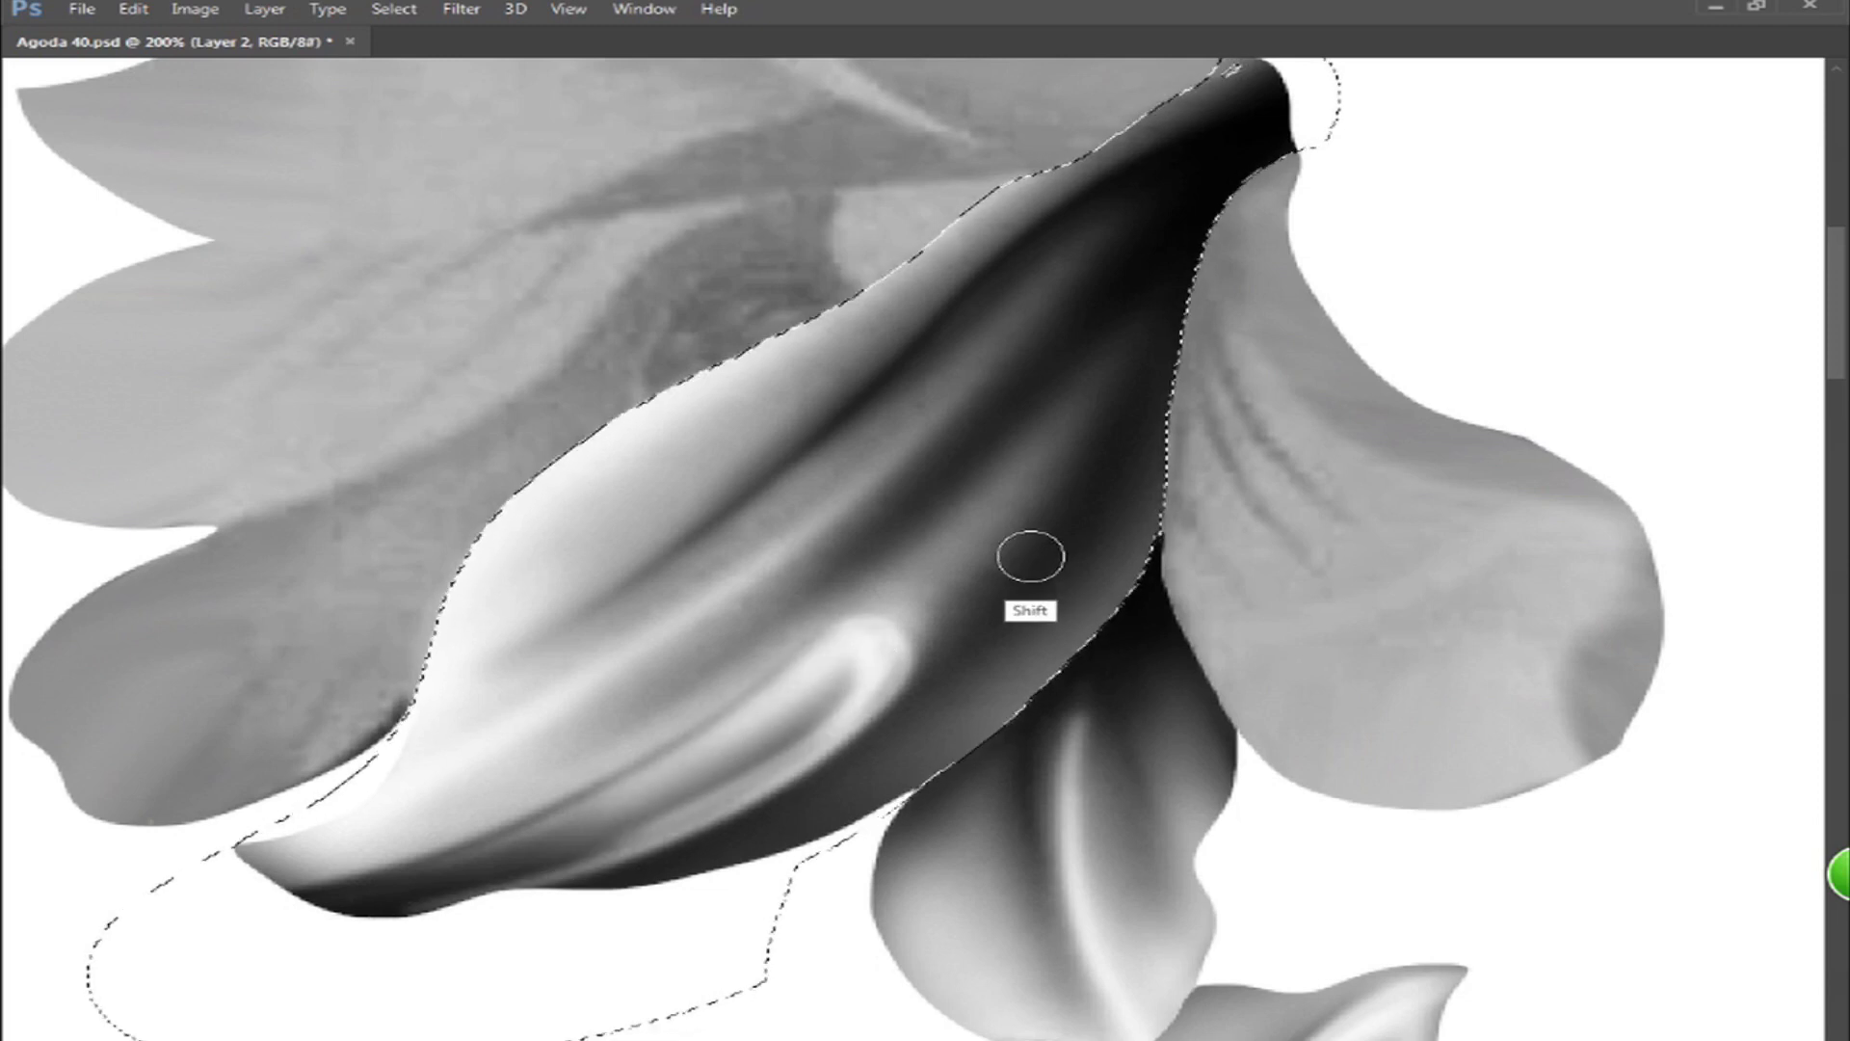
- Invert the selection and darken the folds of the adjoining petal at the flower's right side
key("ctrl+shift+i")
left_click_drag(1200, 322, 881, 475)
mouse_move(941, 280)
left_mouse_down()
mouse_move(887, 409)
mouse_move(1072, 821)
left_mouse_up()
key("[")
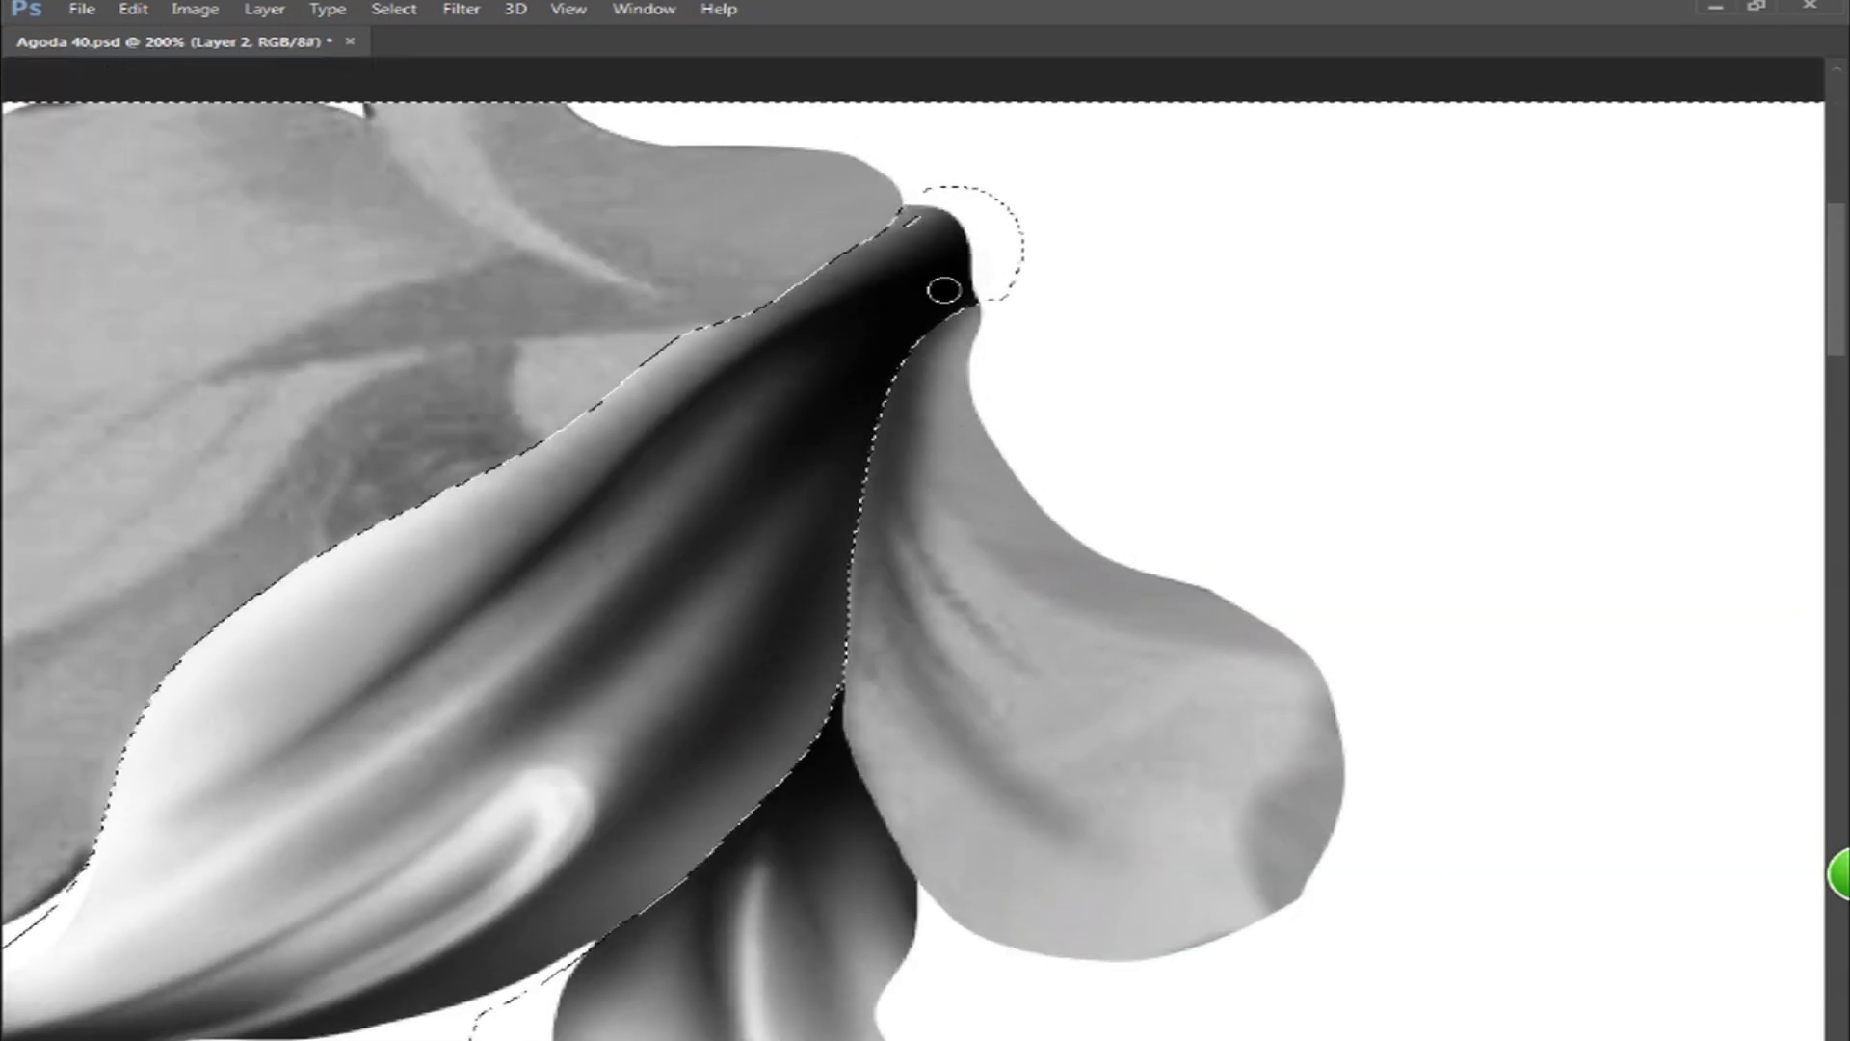
left_click_drag(914, 320, 1233, 871)
key("]")
left_click_drag(863, 483, 1118, 877)
key("]")
key("]")
key("[")
mouse_move(891, 404)
left_mouse_down()
mouse_move(928, 378)
mouse_move(1066, 766)
mouse_move(986, 644)
left_mouse_up()
- Select the inner face of the right-hand petal with the Lasso, leaving out its turned-over outer rim
key("l")
left_click_drag(954, 279, 973, 578)
left_click_drag(836, 692, 949, 280)
- Shade the selected inner face with dark hollows and a curved bright ridge running from the flower base to the outer edge
key("o")
left_click_drag(1171, 622, 1341, 684)
left_click_drag(1031, 762, 1261, 671)
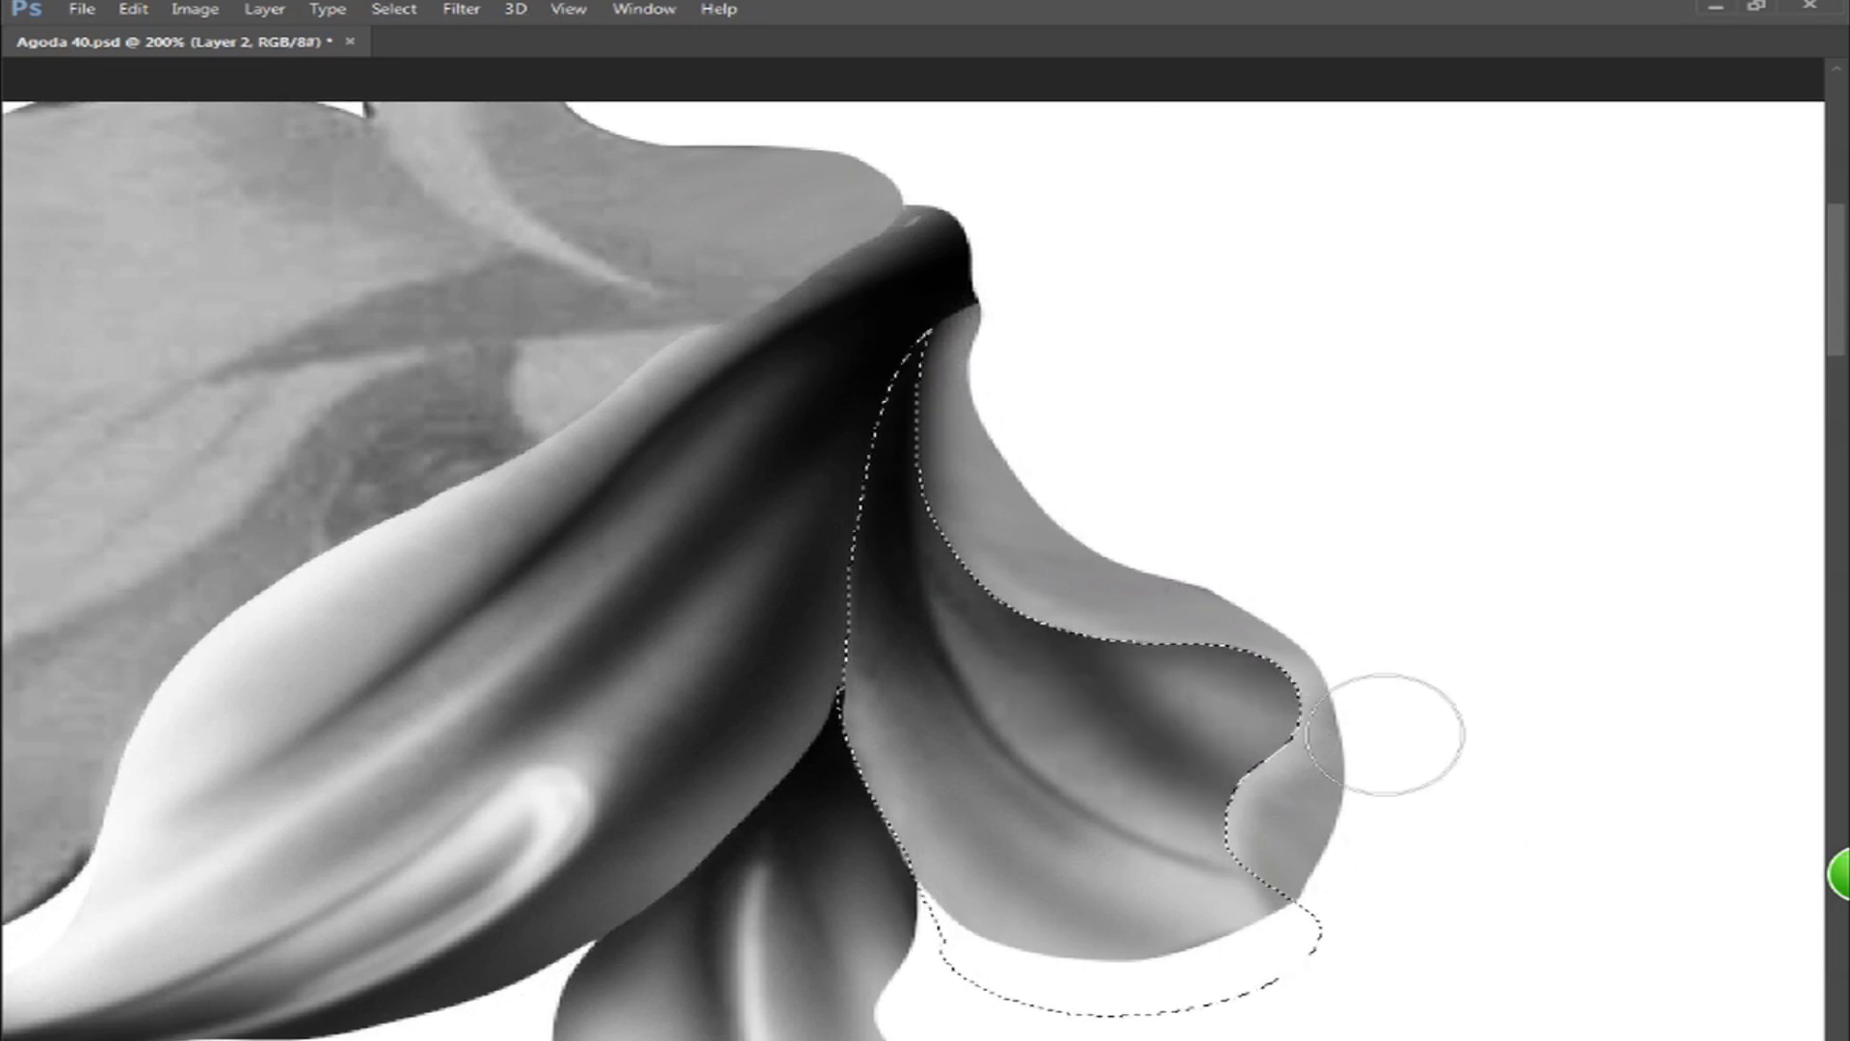
mouse_move(980, 427)
left_mouse_down()
mouse_move(1277, 929)
mouse_move(1343, 976)
mouse_move(797, 550)
mouse_move(1285, 949)
mouse_move(892, 591)
mouse_move(896, 565)
mouse_move(1045, 793)
mouse_move(1011, 928)
mouse_move(784, 776)
mouse_move(1368, 814)
left_mouse_up()
mouse_move(935, 614)
left_mouse_down()
mouse_move(1156, 819)
mouse_move(1252, 770)
mouse_move(963, 623)
mouse_move(1105, 582)
left_mouse_up()
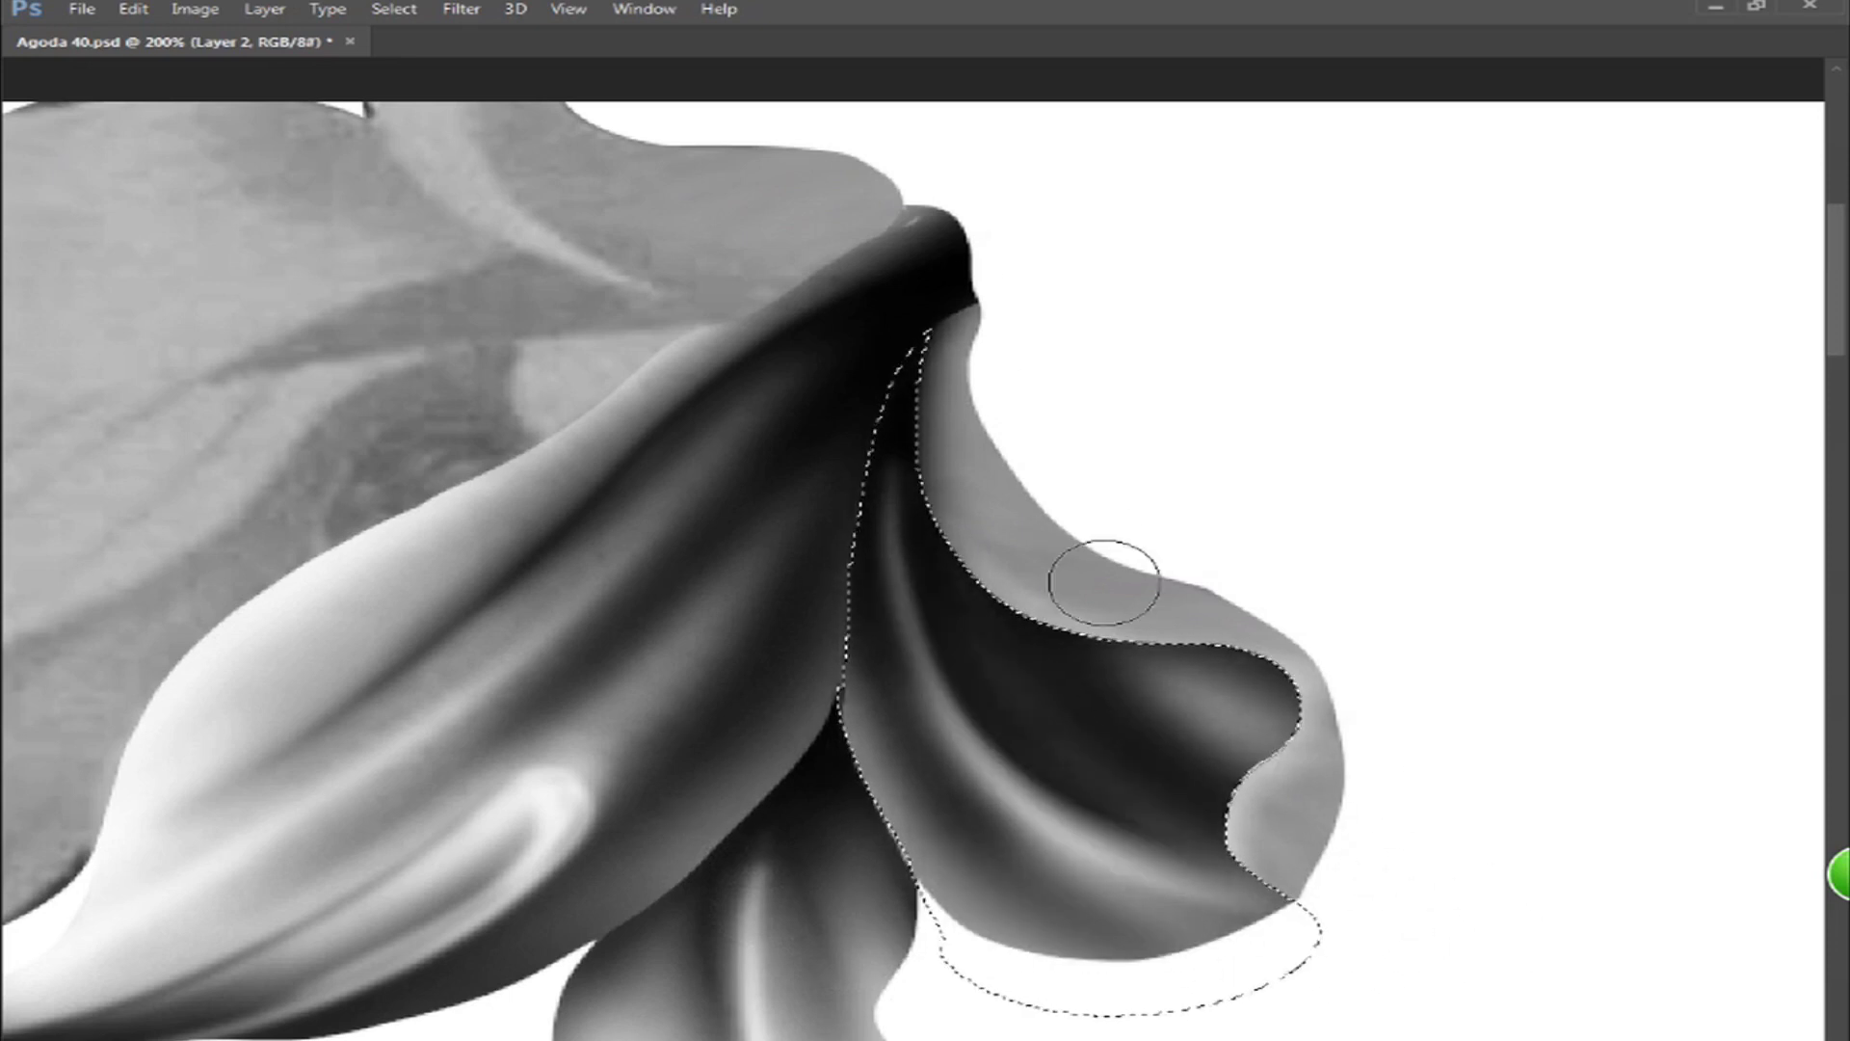
- Shade the right-hand petal's turned-over rim with a smaller brush, making it bright along the fold and darker outside
key("bracketleft")
key("bracketleft")
mouse_move(942, 326)
left_mouse_down()
mouse_move(962, 462)
mouse_move(1268, 859)
mouse_move(942, 466)
mouse_move(1003, 330)
mouse_move(1341, 834)
left_mouse_up()
left_click_drag(852, 367, 1442, 405)
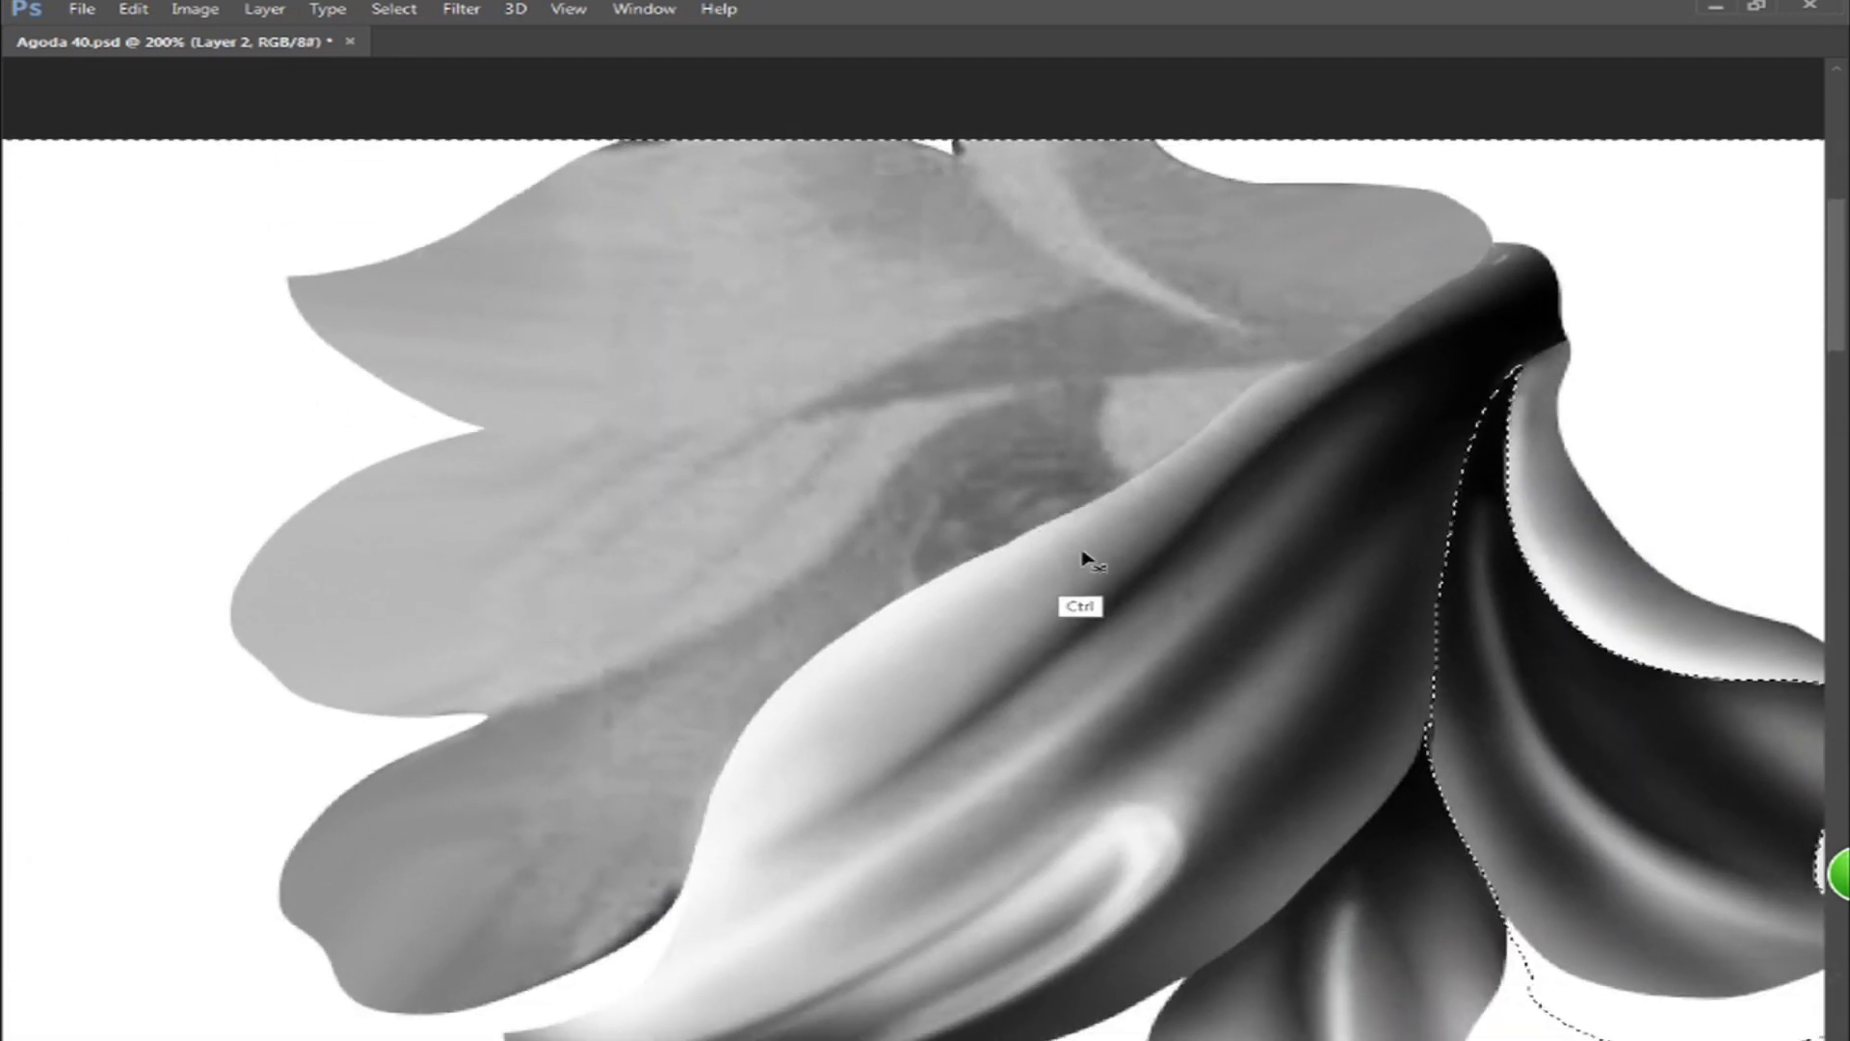
- Clear the selection and outline the middle petal on the flower's left side with the Lasso
key("ctrl+d")
left_click_drag(1082, 558, 1114, 529)
key("l")
mouse_move(381, 718)
left_mouse_down()
mouse_move(183, 747)
mouse_move(545, 501)
left_mouse_up()
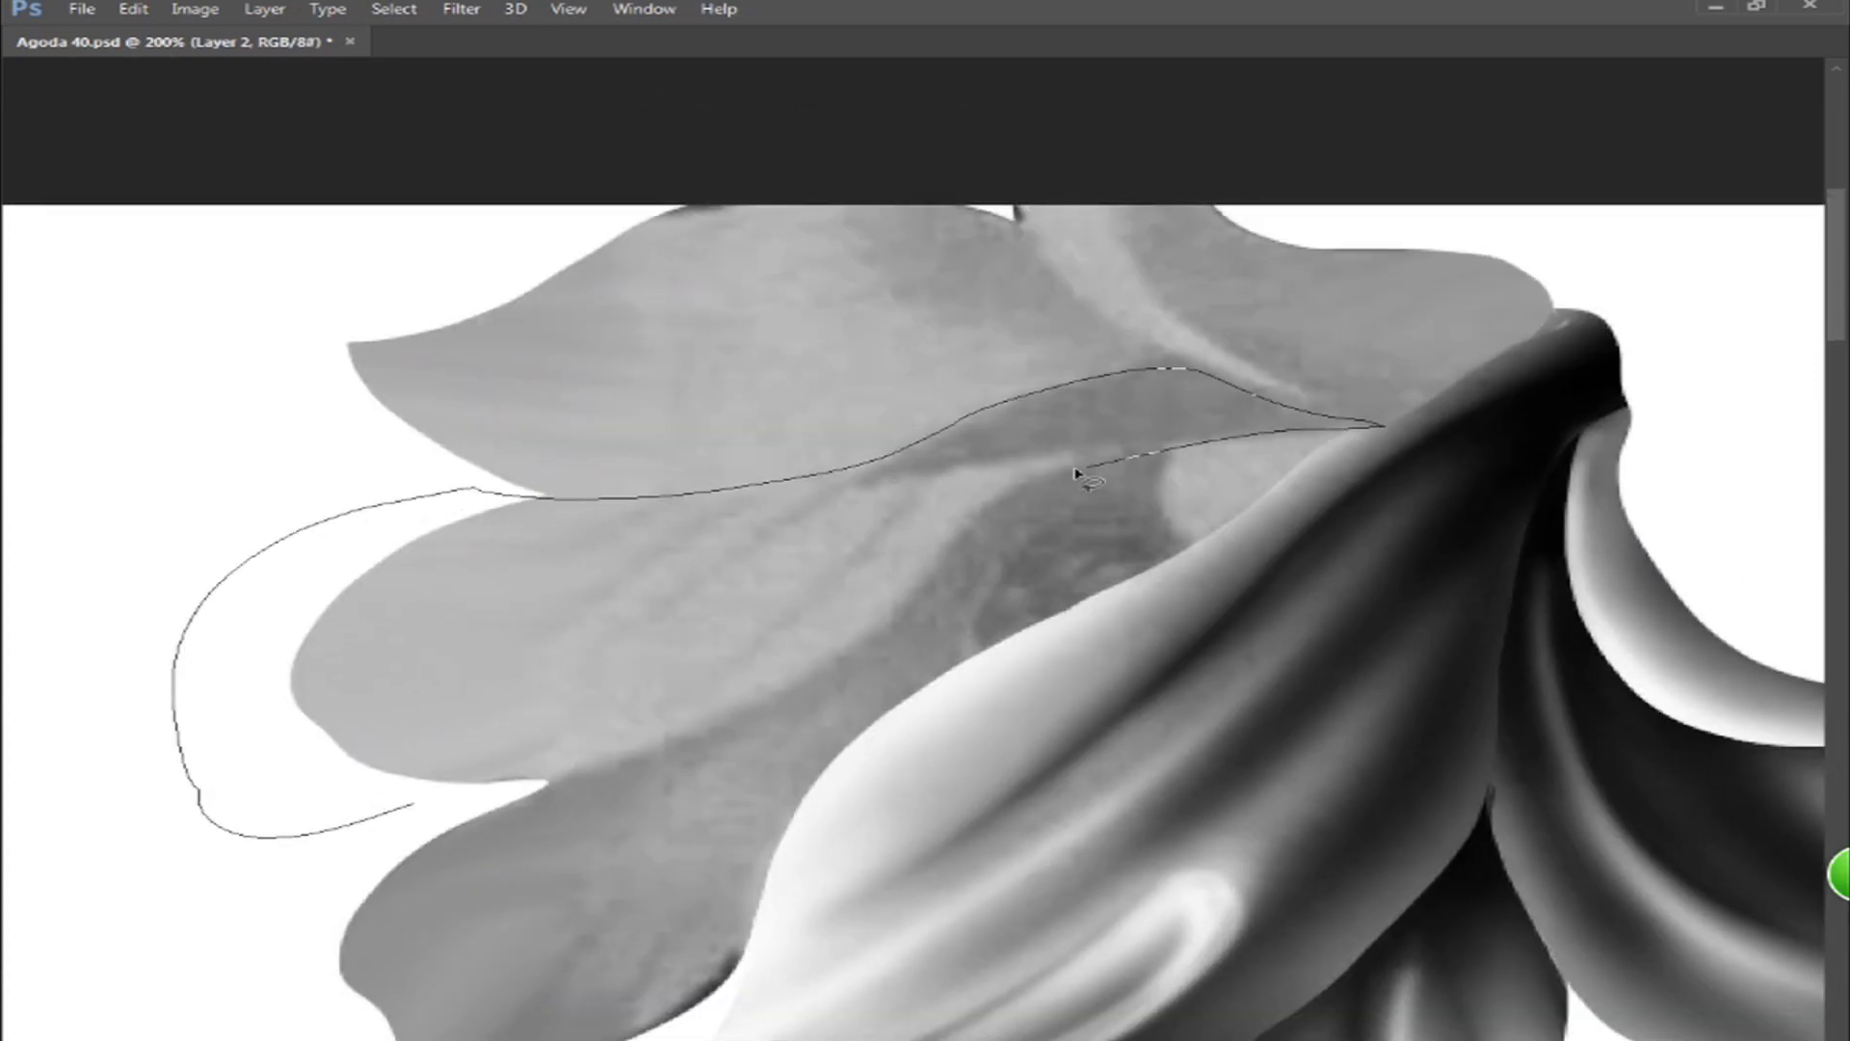
left_click_drag(737, 724, 540, 781)
- Shade the selected middle left petal with a dark upper edge and light lengthwise streaks toward its rounded tip
key("o")
mouse_move(1198, 425)
left_mouse_down()
mouse_move(1120, 375)
mouse_move(941, 401)
mouse_move(199, 847)
mouse_move(475, 508)
mouse_move(1483, 417)
mouse_move(330, 764)
mouse_move(966, 430)
mouse_move(559, 631)
mouse_move(157, 619)
mouse_move(235, 776)
mouse_move(338, 661)
mouse_move(340, 738)
mouse_move(322, 693)
mouse_move(248, 747)
mouse_move(433, 591)
mouse_move(532, 760)
left_mouse_up()
key("bracketright")
key("bracketright")
key("bracketright")
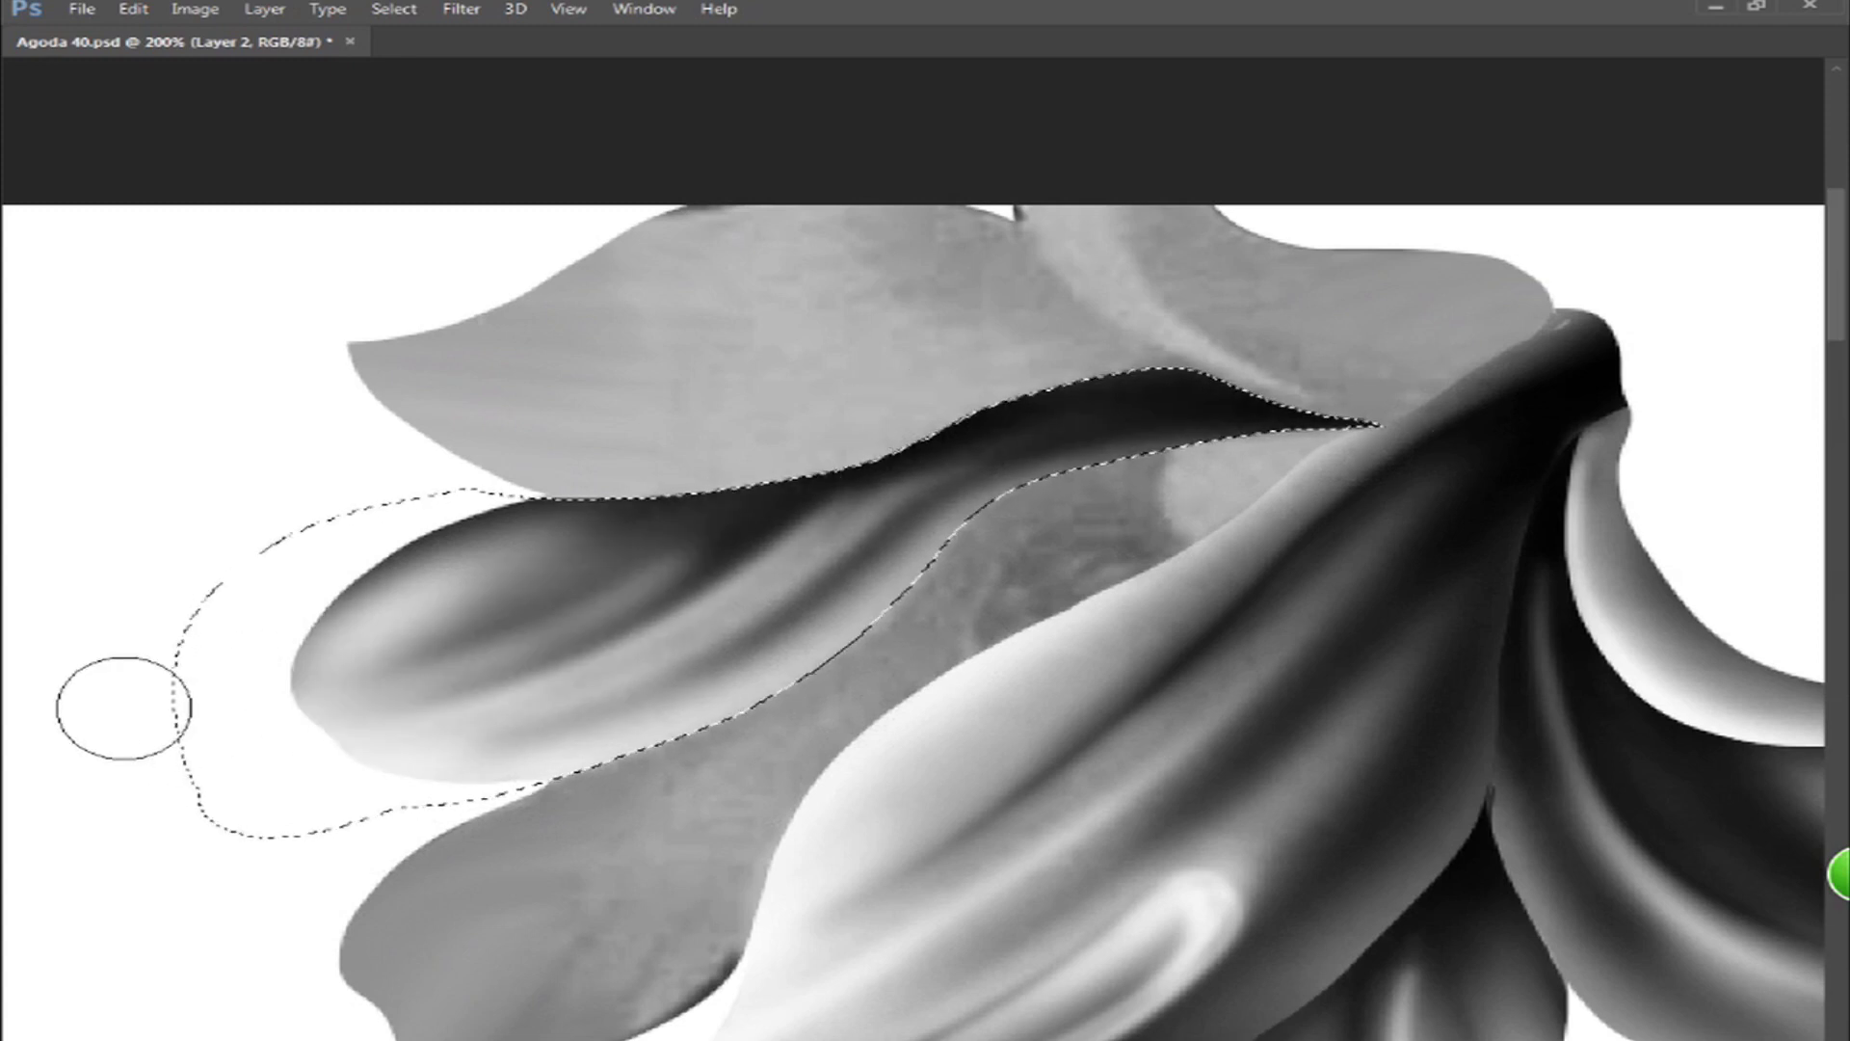
- Isolate the lower left petal between its shaded neighbours with the Lasso and shade it along its upper edge
key("ctrl+shift+i")
left_click_drag(393, 680, 450, 559)
key("l")
left_click_drag(639, 458, 556, 988)
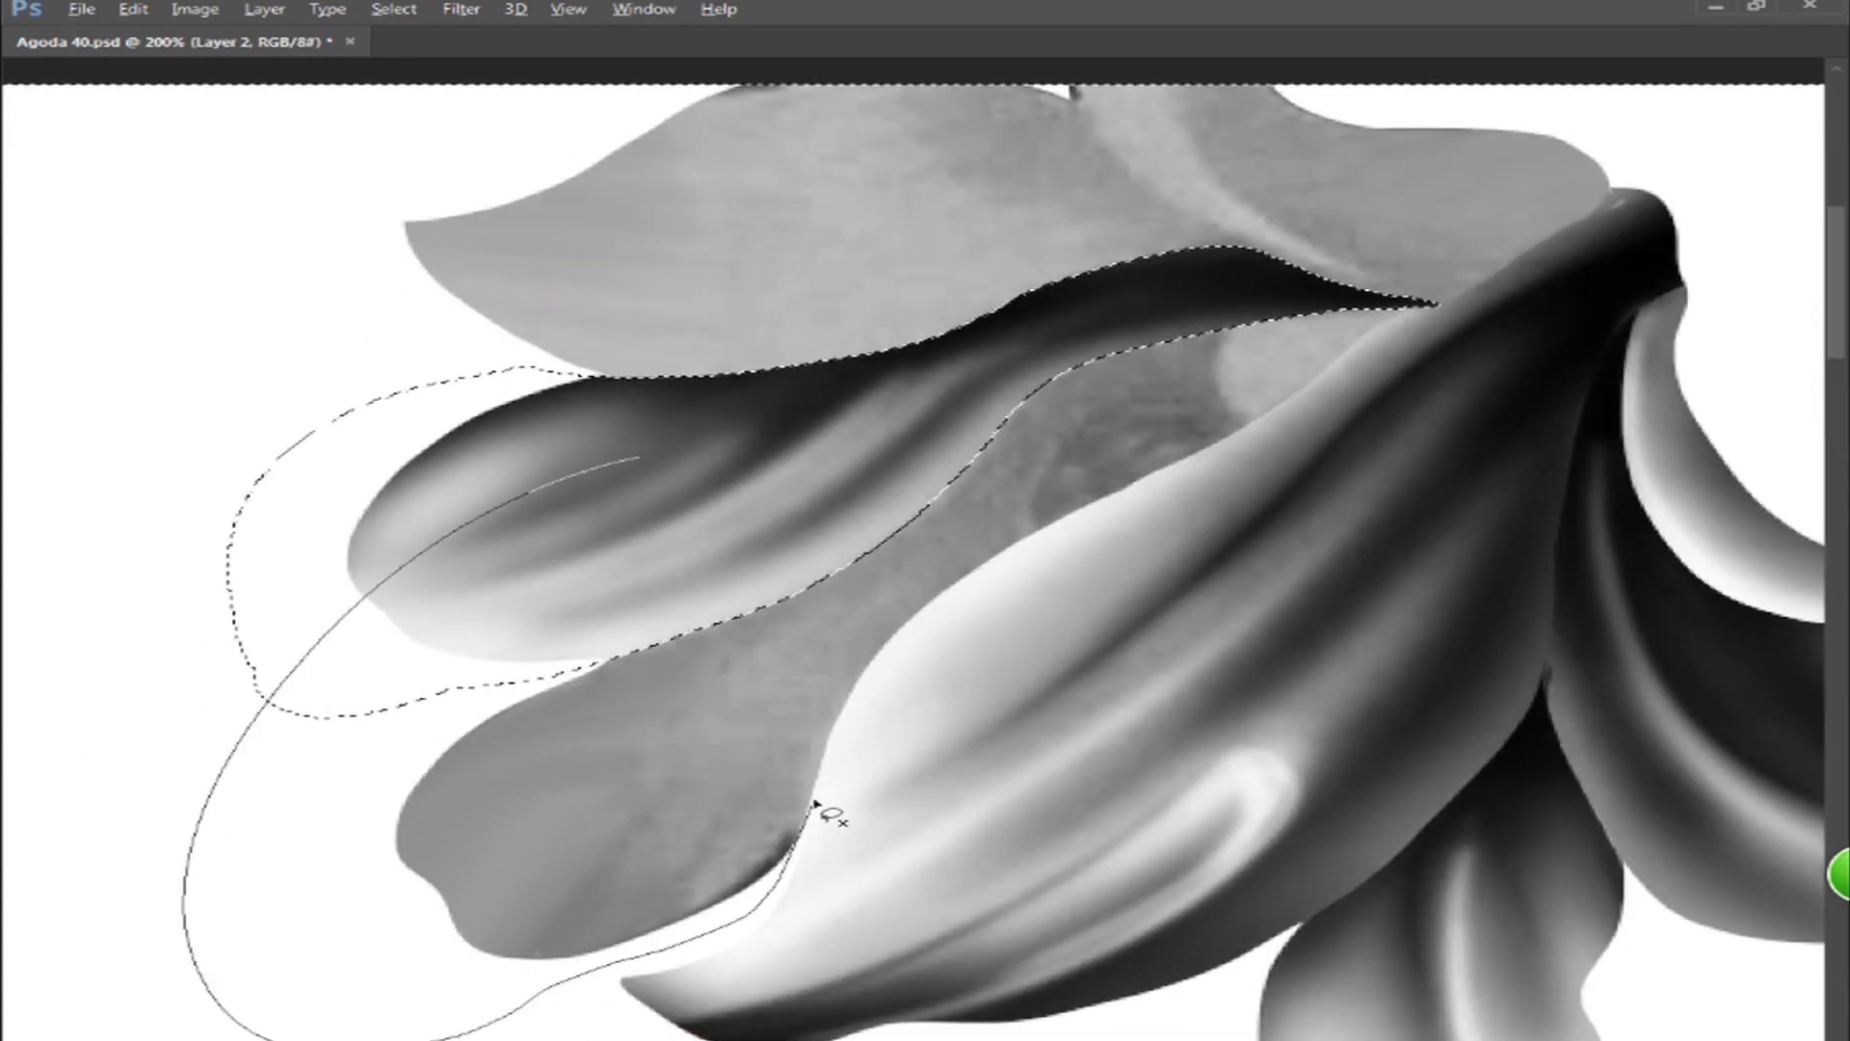
left_click_drag(1194, 315, 1147, 330)
left_click_drag(1425, 348, 1320, 393)
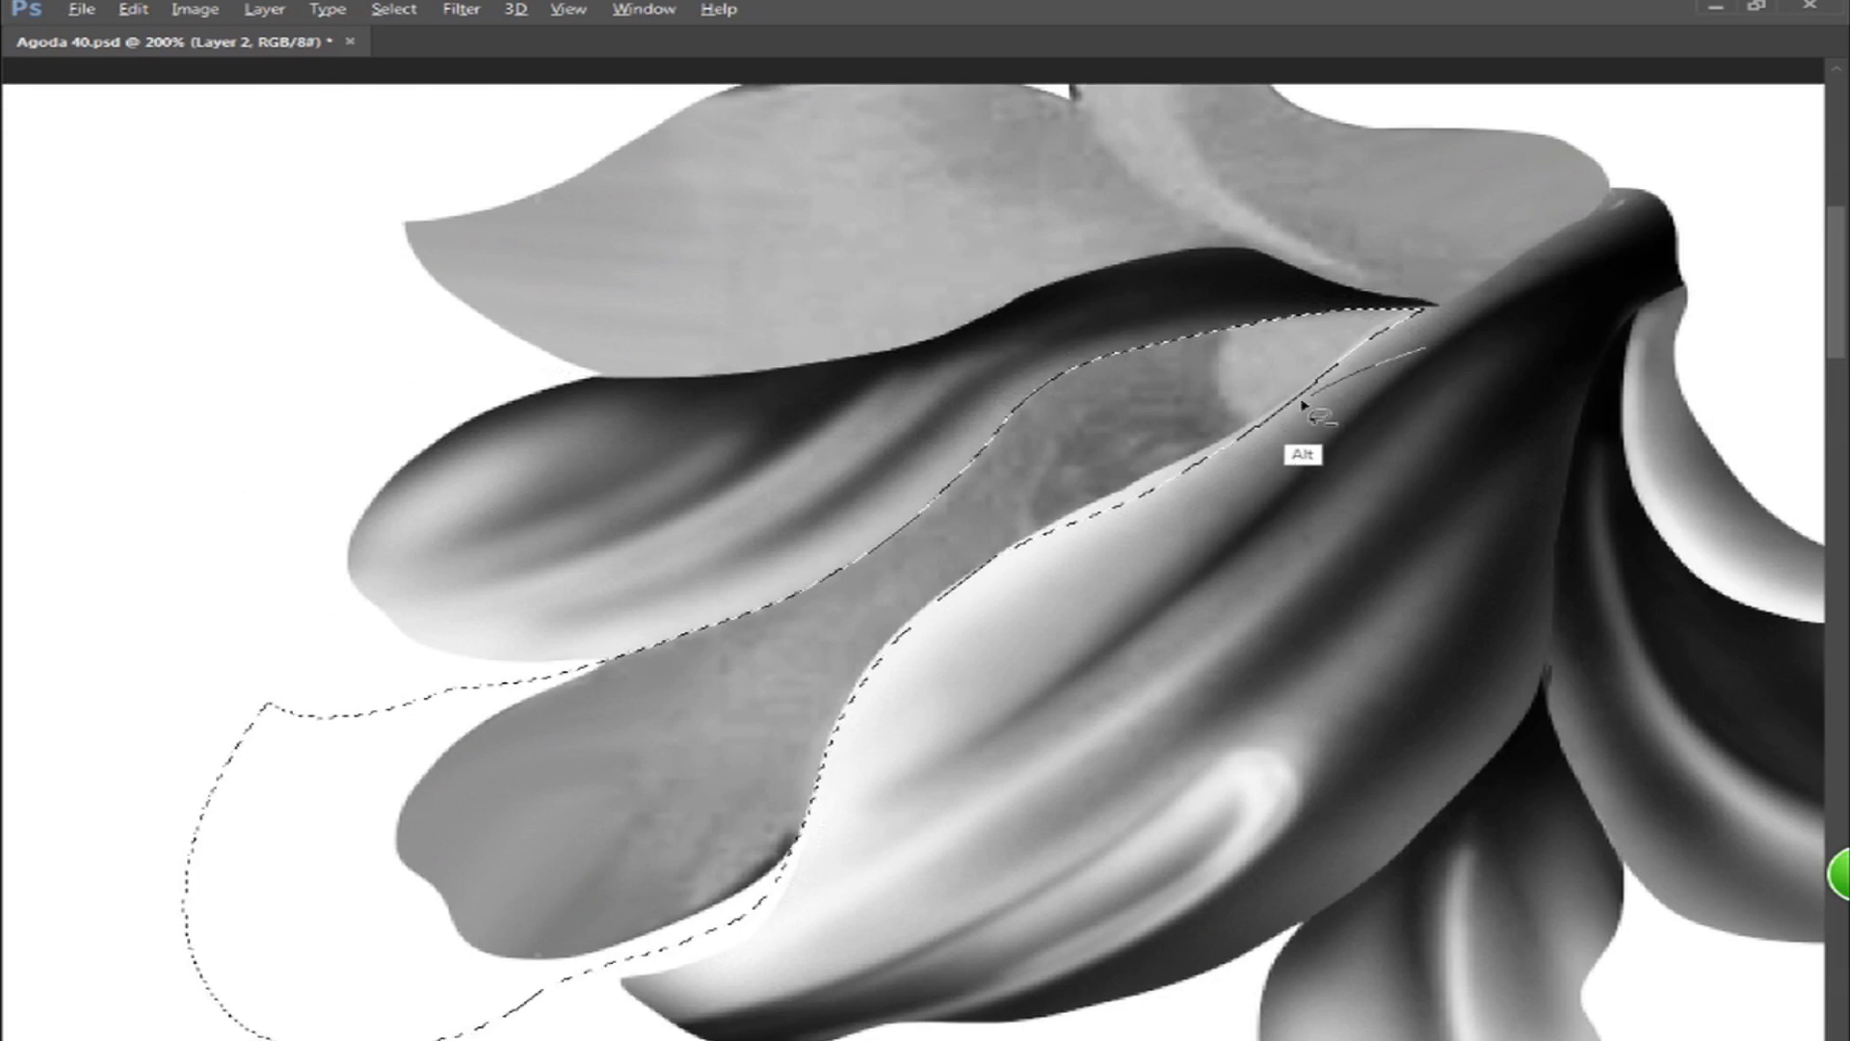
mouse_move(1186, 315)
left_mouse_down()
mouse_move(488, 661)
mouse_move(401, 888)
mouse_move(950, 640)
mouse_move(1362, 265)
mouse_move(351, 867)
mouse_move(1025, 587)
mouse_move(925, 435)
left_mouse_up()
key("ctrl+d")
- Examine the shaded top flower together with the rest of the floral artwork
key("ctrl+minus")
key("ctrl+minus")
key("ctrl+minus")
key("ctrl+minus")
left_click(1269, 549, "ctrl")
key("ctrl+minus")
left_click(1202, 560, "ctrl")
left_click_drag(1349, 574, 1130, 514)
left_click(1064, 553, "ctrl")
left_click_drag(717, 470, 1413, 732)
- Bring the panels back, hide Layer 4 and examine the flowers on Layer 2 on their own
key("Tab")
left_click(1597, 300)
key("ctrl+minus")
key("ctrl+minus")
key("ctrl+minus")
key("ctrl+minus")
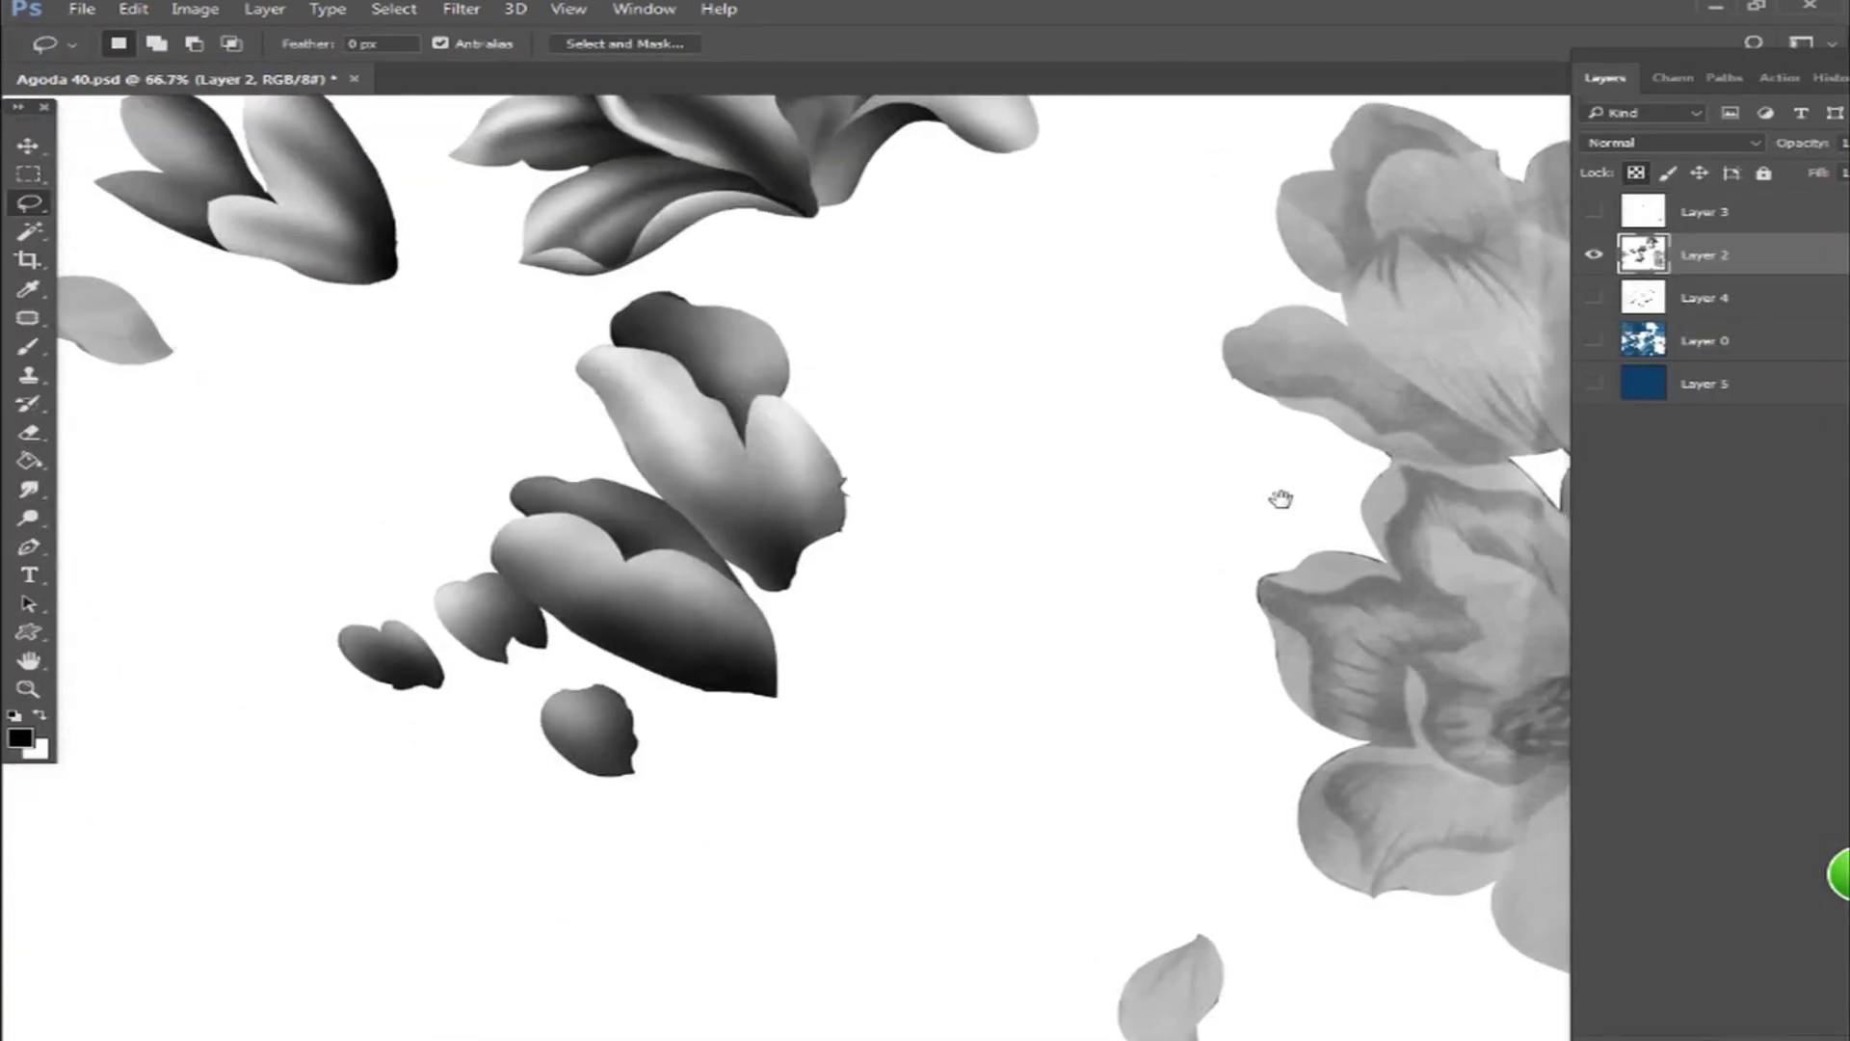
left_click(981, 431, "ctrl")
- Try colorizing the flowers on Layer 2 red with Hue/Saturation, using foreground colour ff0000 and a higher saturation
left_click(20, 738)
left_click(1387, 670)
left_click(1654, 637)
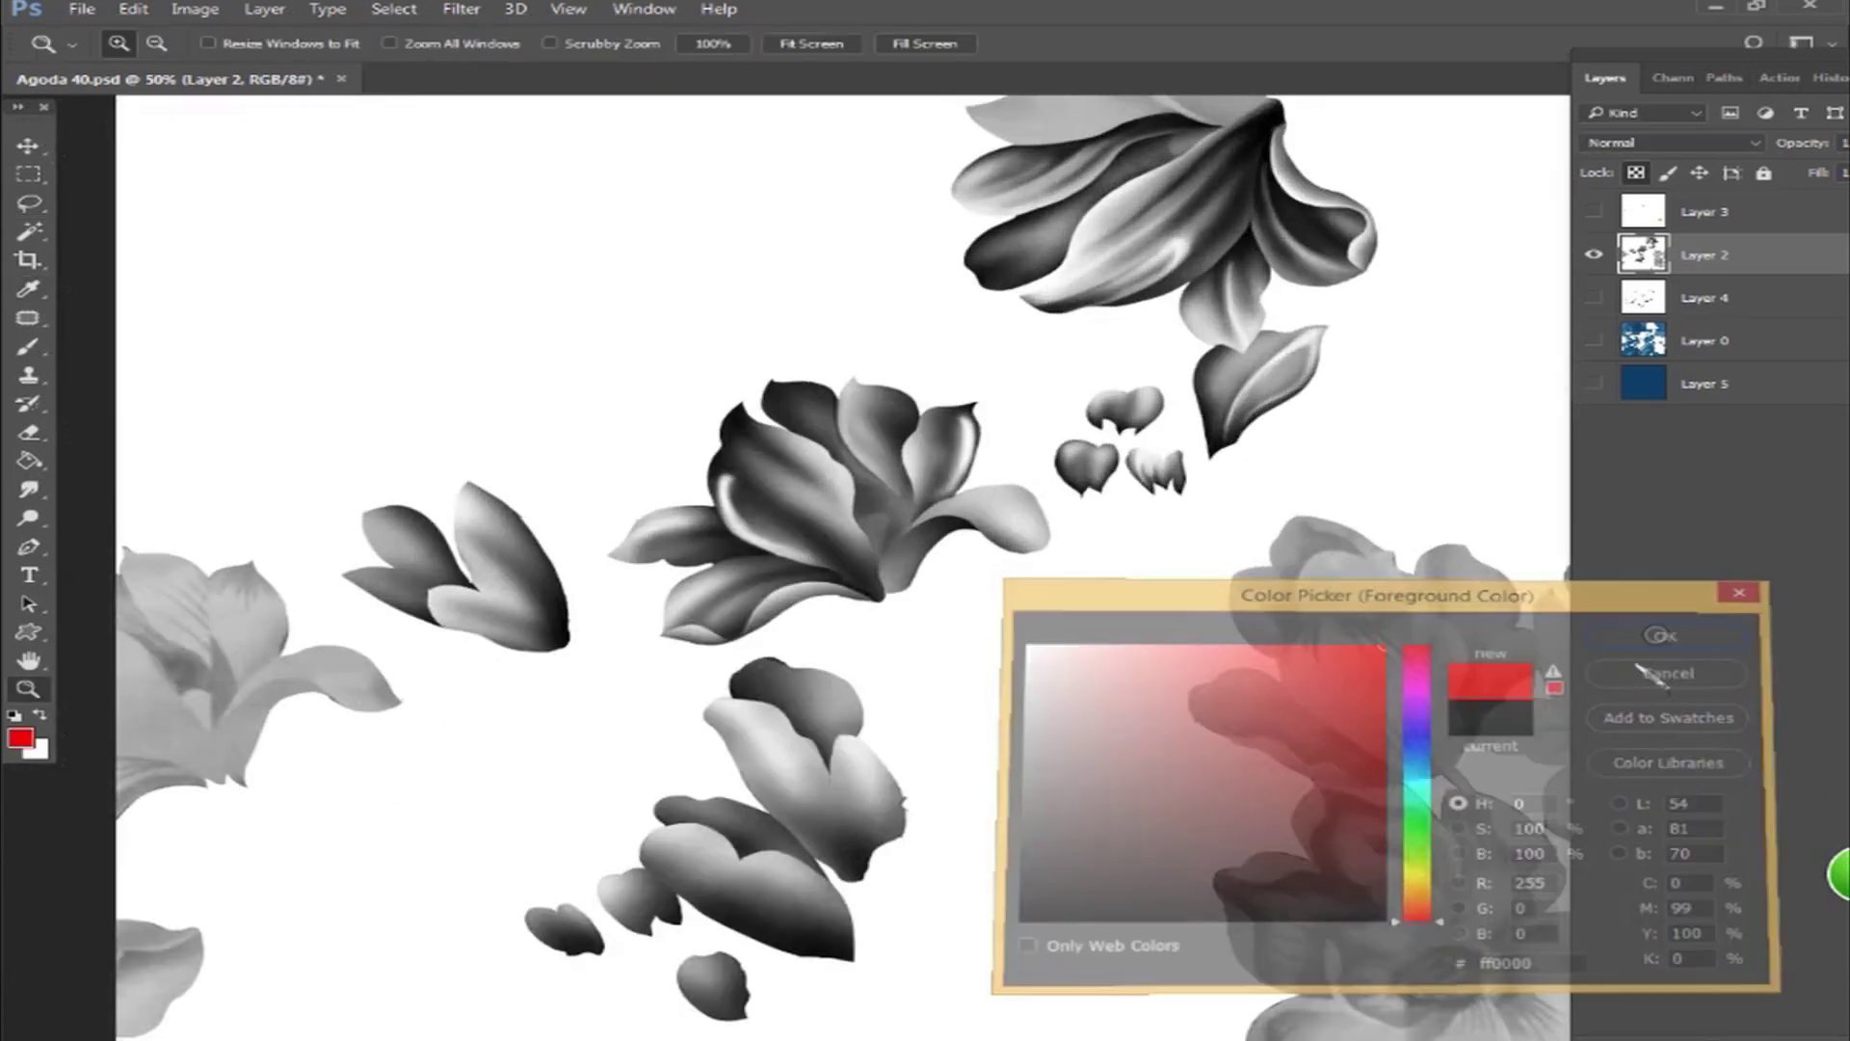
key("ctrl+u")
left_click(1709, 439)
left_click_drag(1366, 379, 1532, 380)
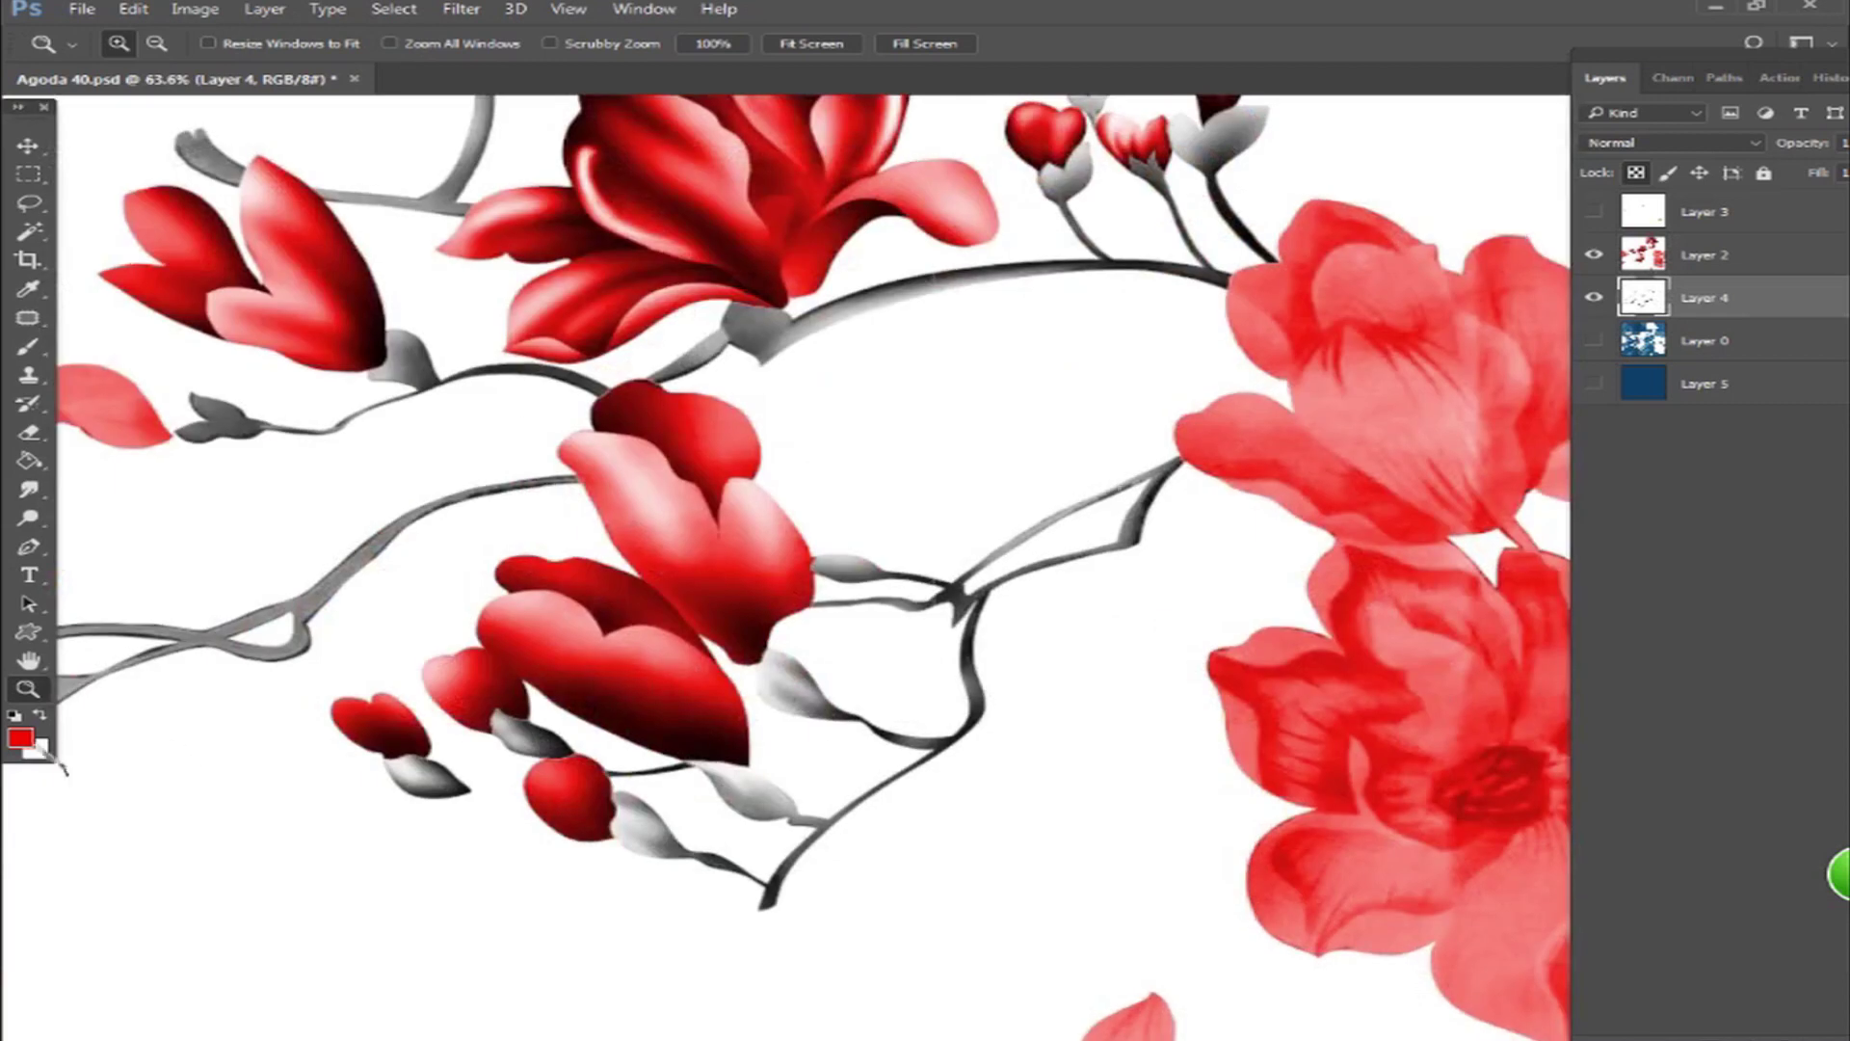
- Try colorizing the stems and leaves on Layer 4 green with Hue/Saturation, using a dark green foreground and higher saturation
left_click(20, 738)
left_click(1420, 826)
left_click(1384, 808)
left_click(1674, 633)
key("ctrl+minus")
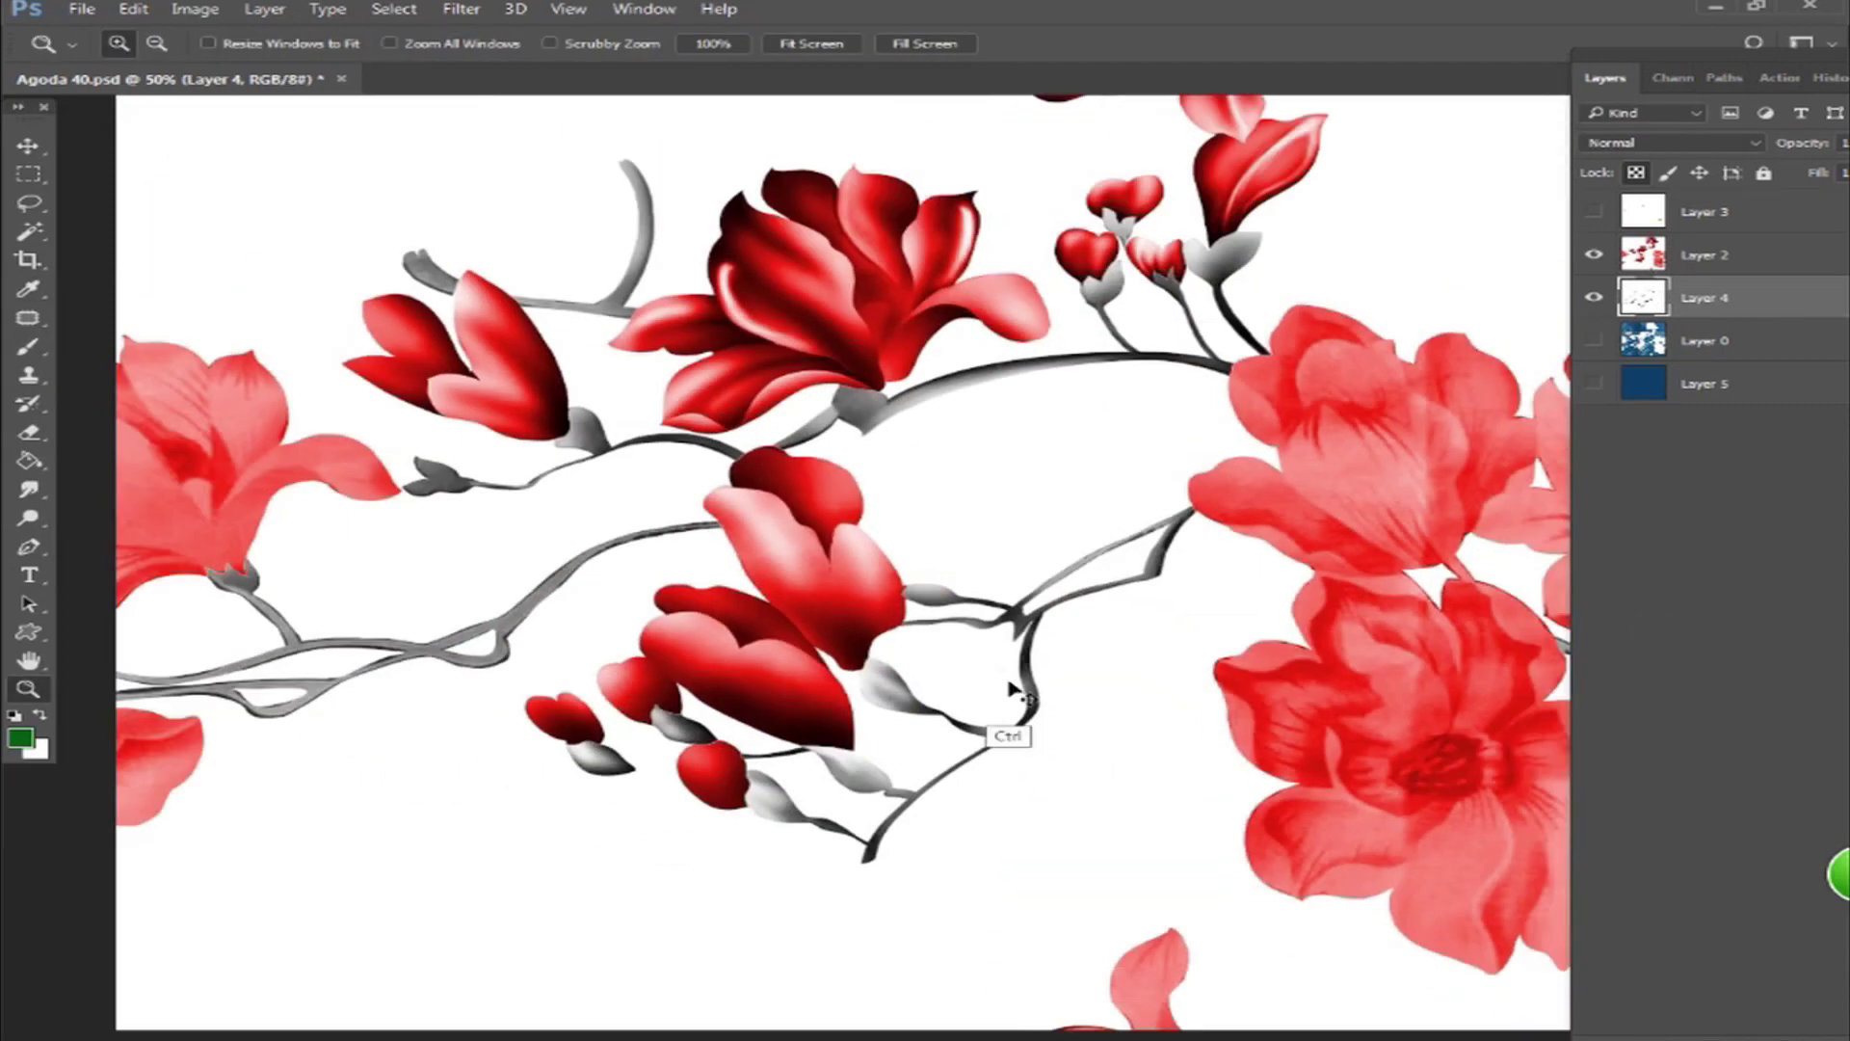
key("ctrl+u")
left_click_drag(1368, 379, 1475, 380)
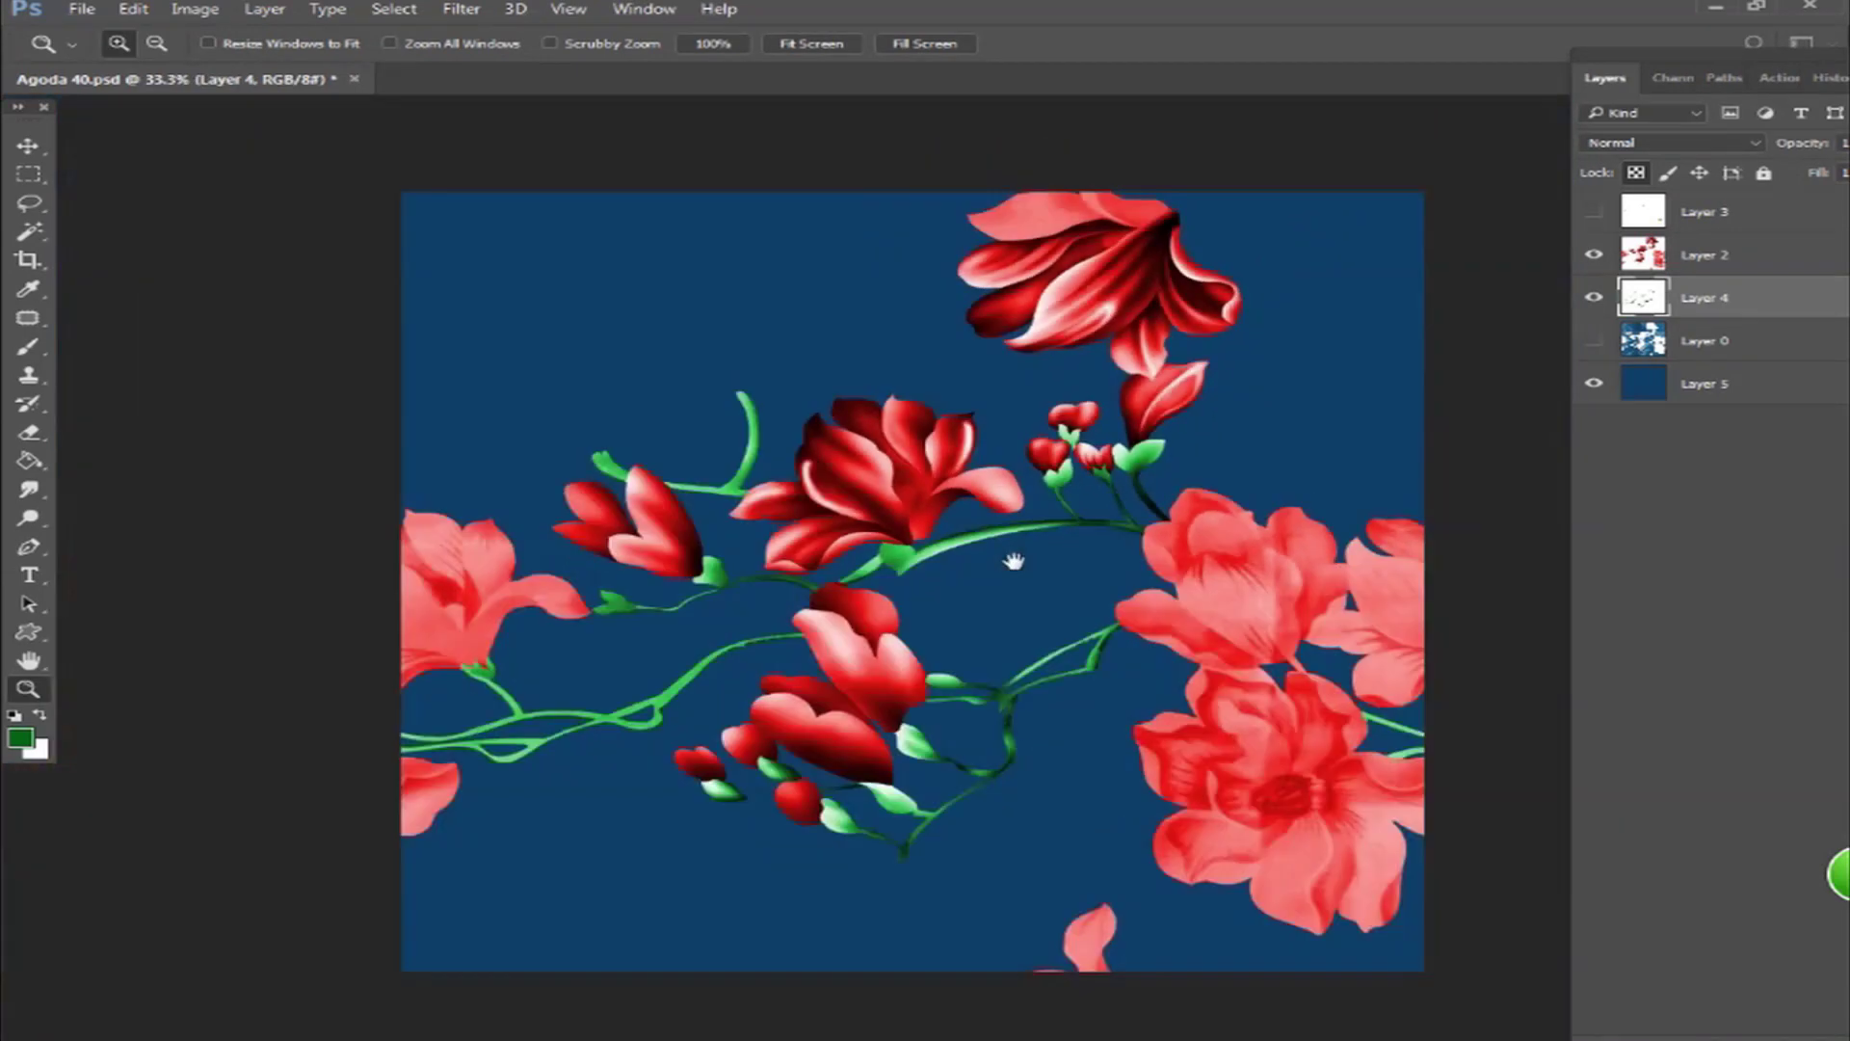
left_click(1248, 445)
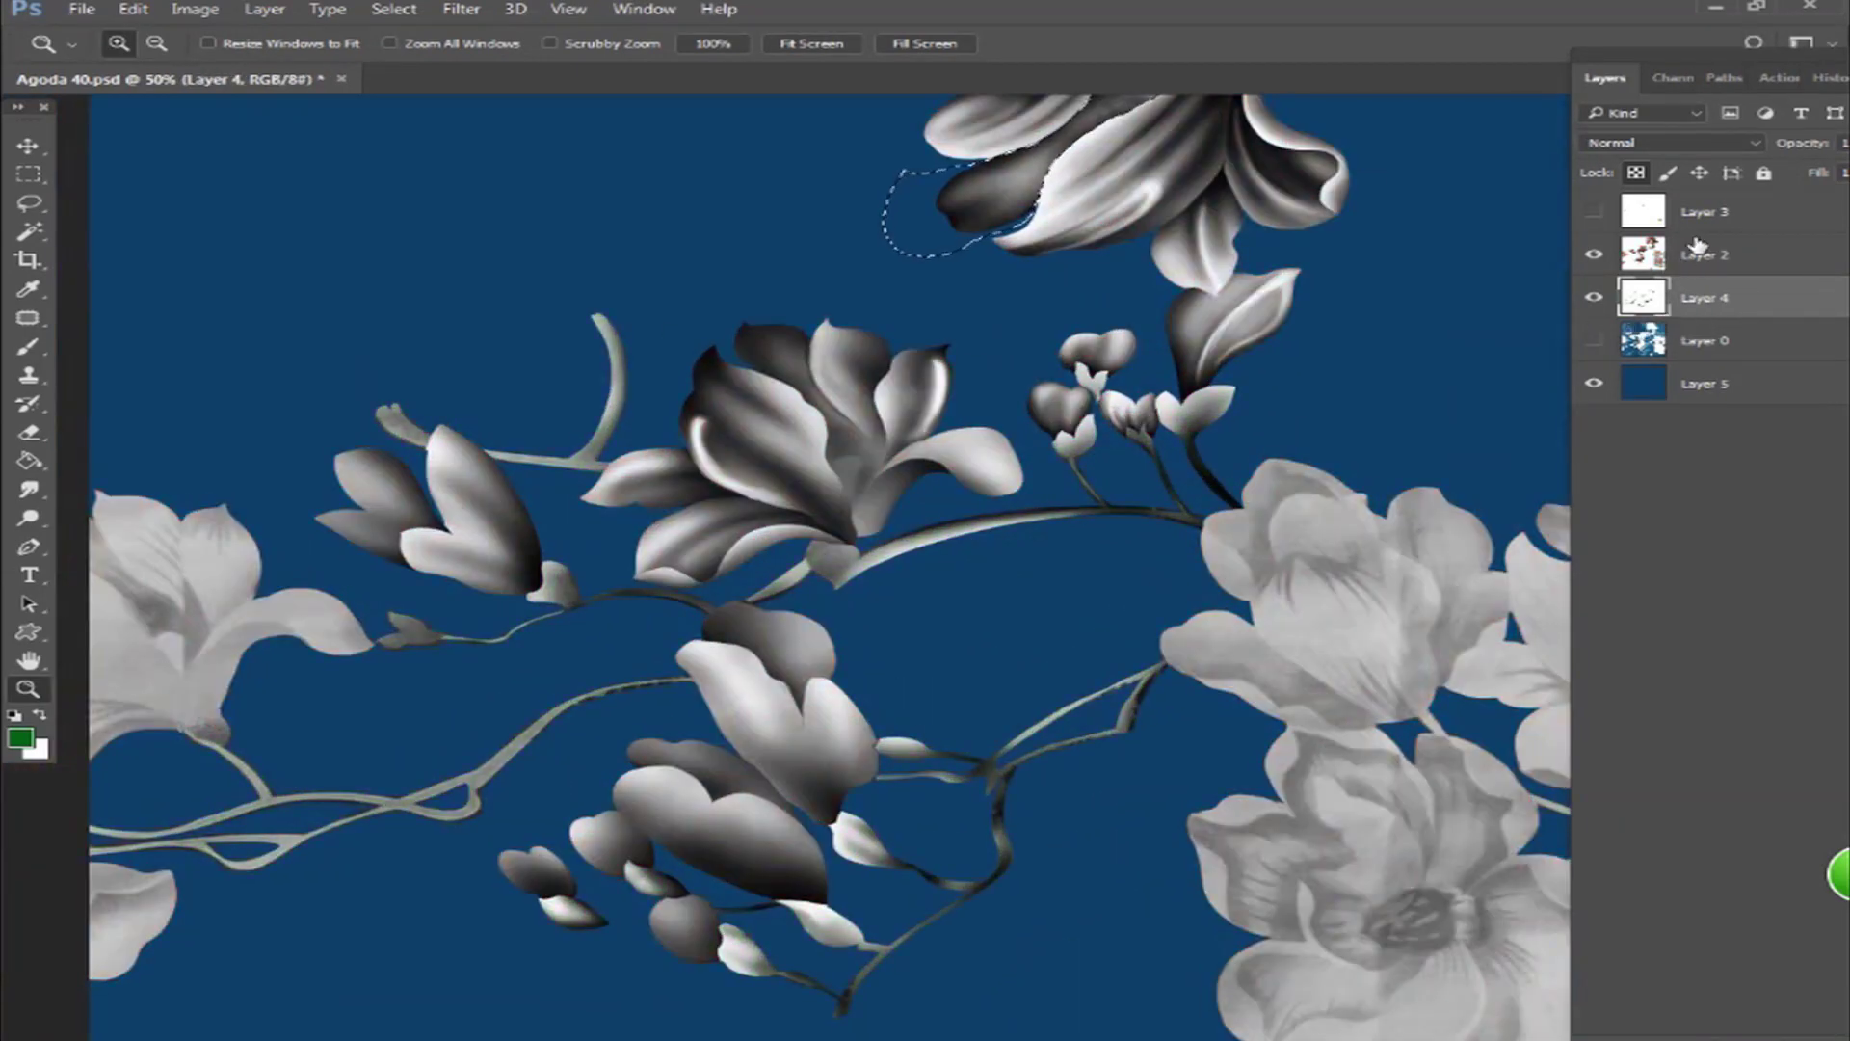
- Make Layer 2 active, hide Layer 4 and Layer 5, and clear the selection
left_click(1697, 249)
left_click(1594, 298)
key("ctrl+d")
left_click(1593, 384)
- Select the wavy lower fold of the unshaded right-hand flower's lowest petal with the Lasso
left_click_drag(1325, 467, 756, 421)
left_click_drag(613, 573, 607, 496)
left_click(734, 525)
left_click_drag(836, 707, 834, 756)
key("l")
key("ctrl+plus")
mouse_move(889, 822)
left_mouse_down()
mouse_move(979, 632)
mouse_move(1091, 542)
left_mouse_up()
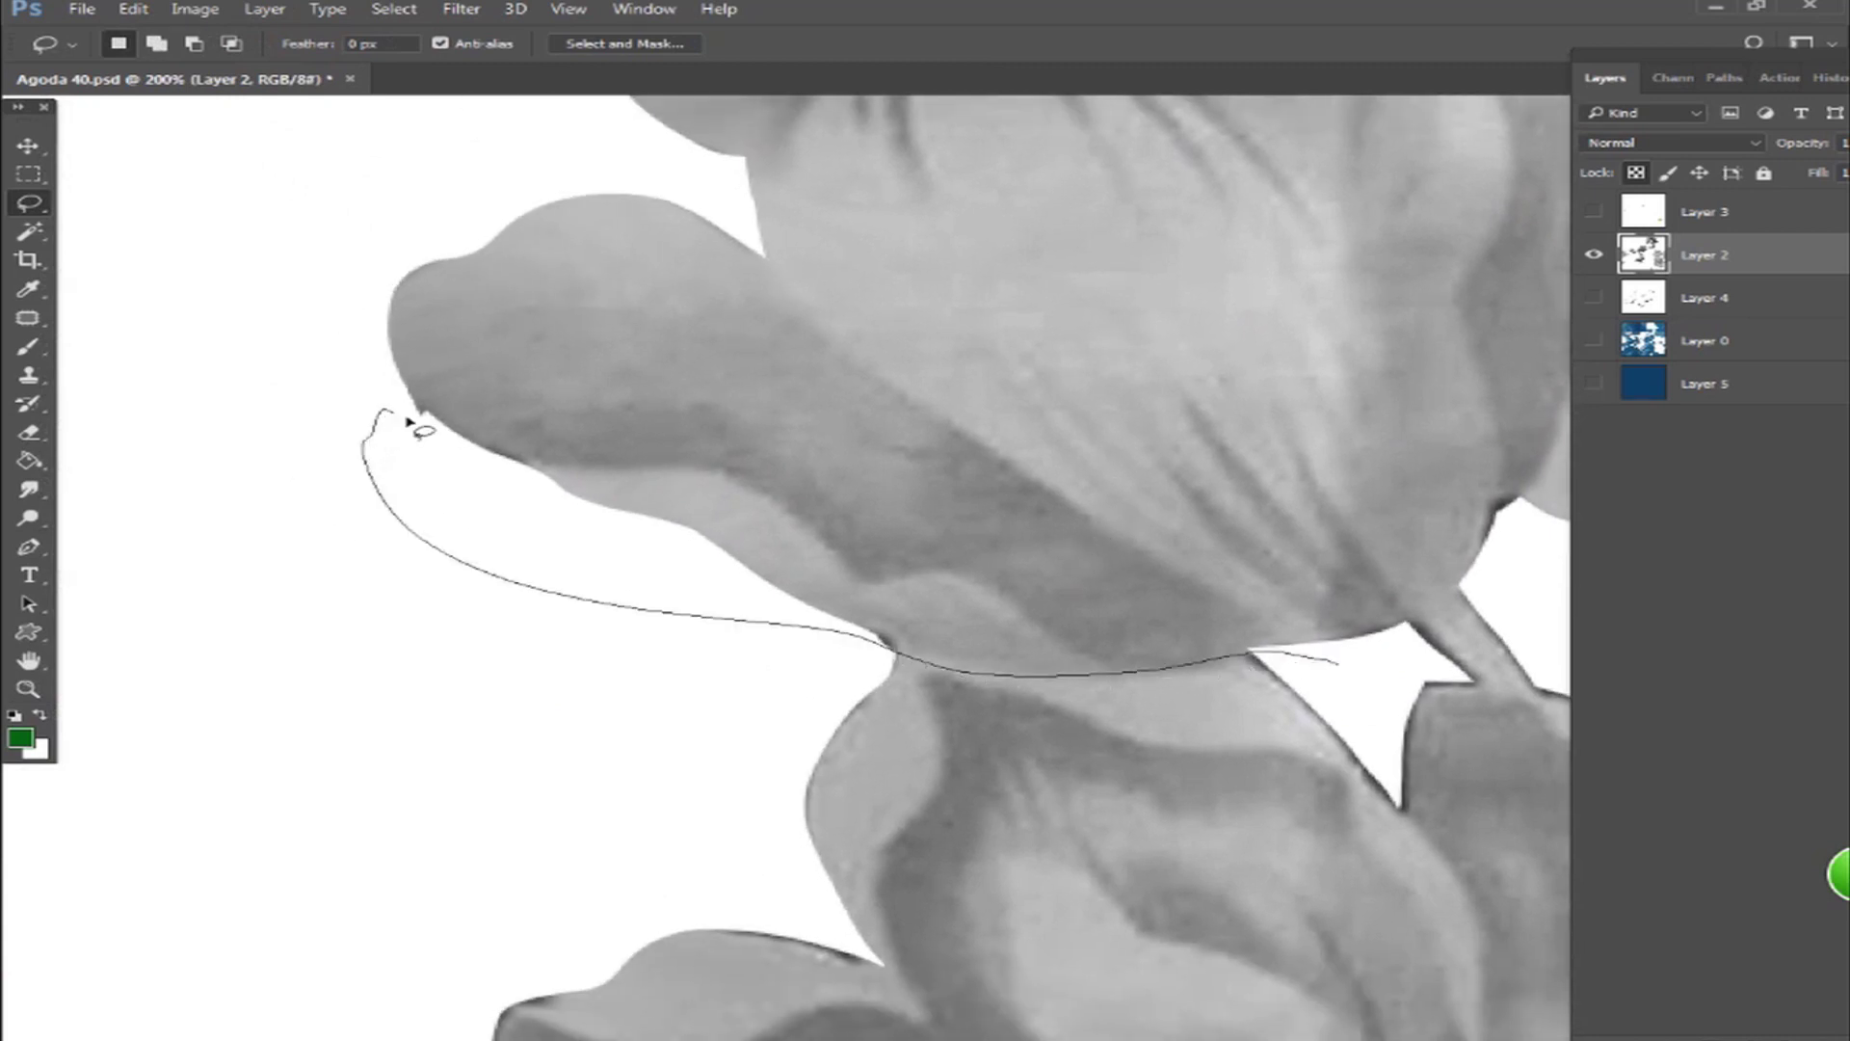
left_click_drag(1040, 616, 1347, 659)
- Brush white highlights onto the selected petal fold, then black shading along its lower edge
key("b")
key("d")
key("x")
key("bracketleft")
key("bracketleft")
key("bracketleft")
key("bracketleft")
key("bracketleft")
key("bracketleft")
mouse_move(1103, 624)
left_mouse_down()
mouse_move(804, 495)
mouse_move(900, 540)
mouse_move(875, 570)
mouse_move(722, 490)
left_mouse_up()
key("bracketright")
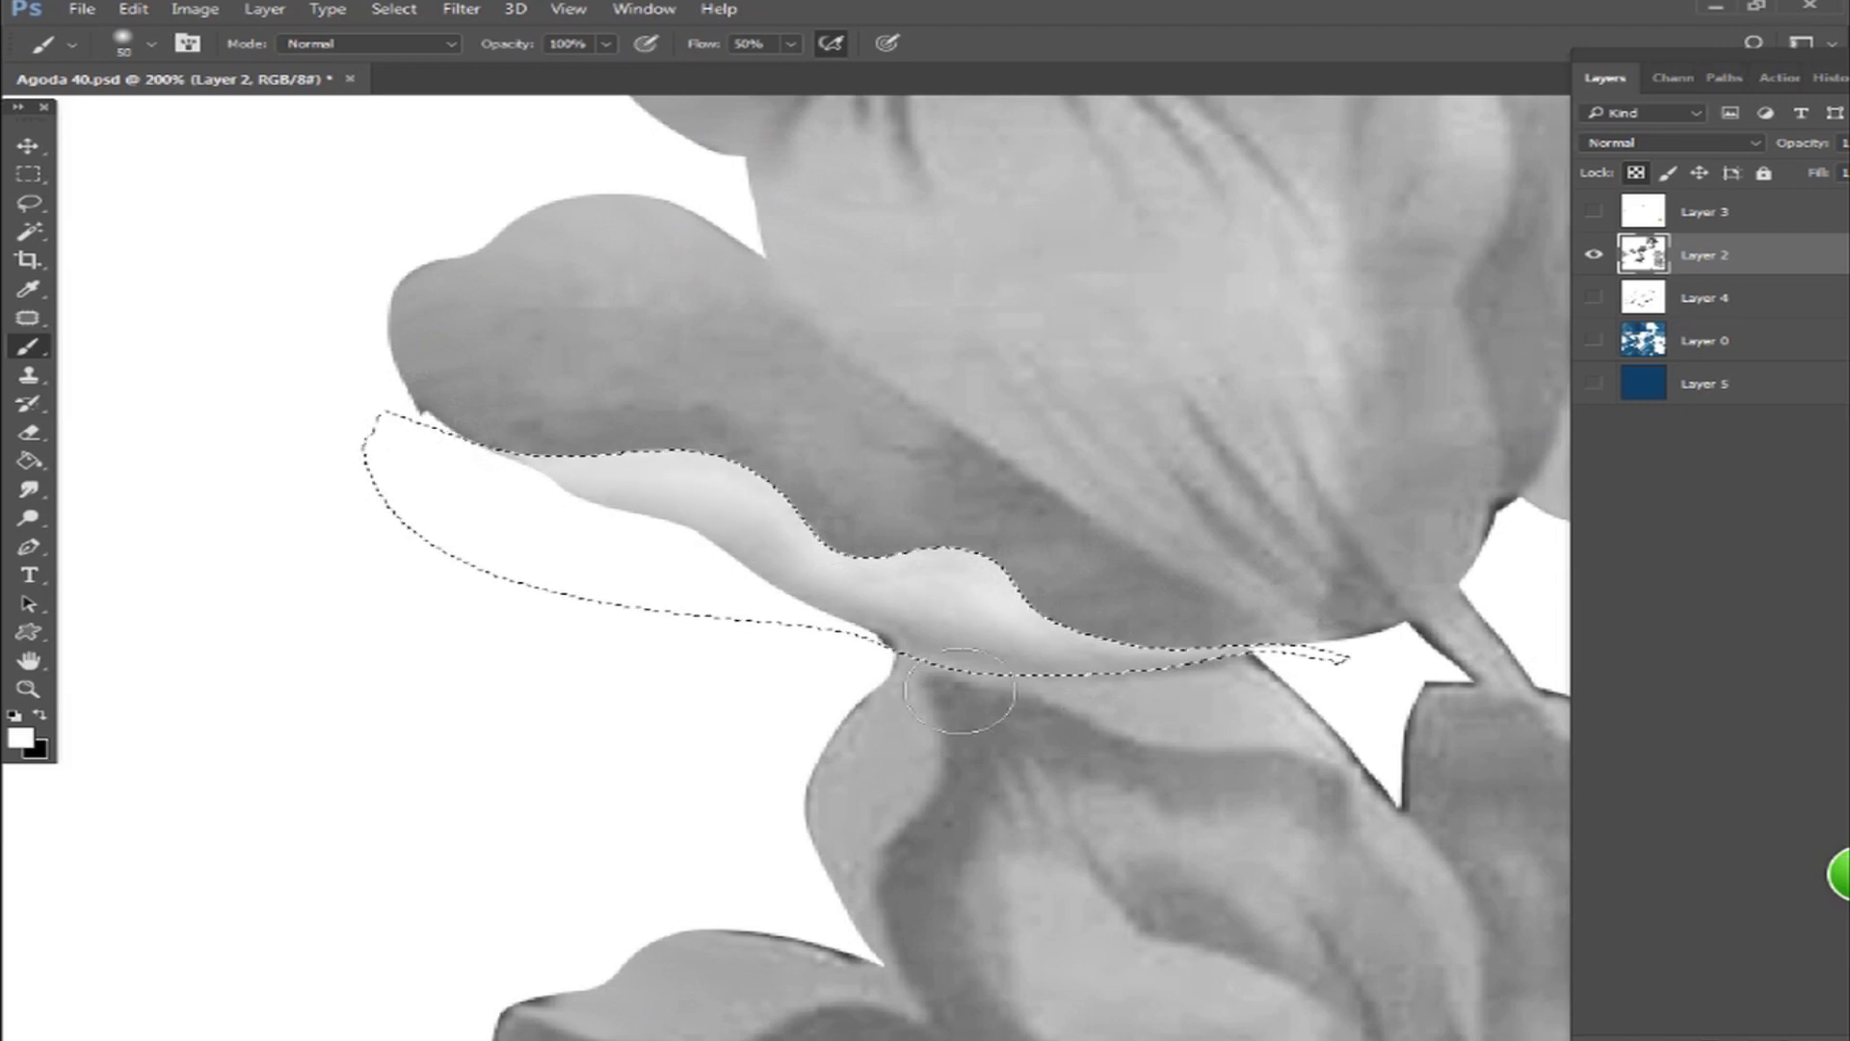
key("x")
mouse_move(1364, 654)
left_mouse_down()
mouse_move(1044, 706)
mouse_move(1321, 677)
mouse_move(524, 466)
left_mouse_up()
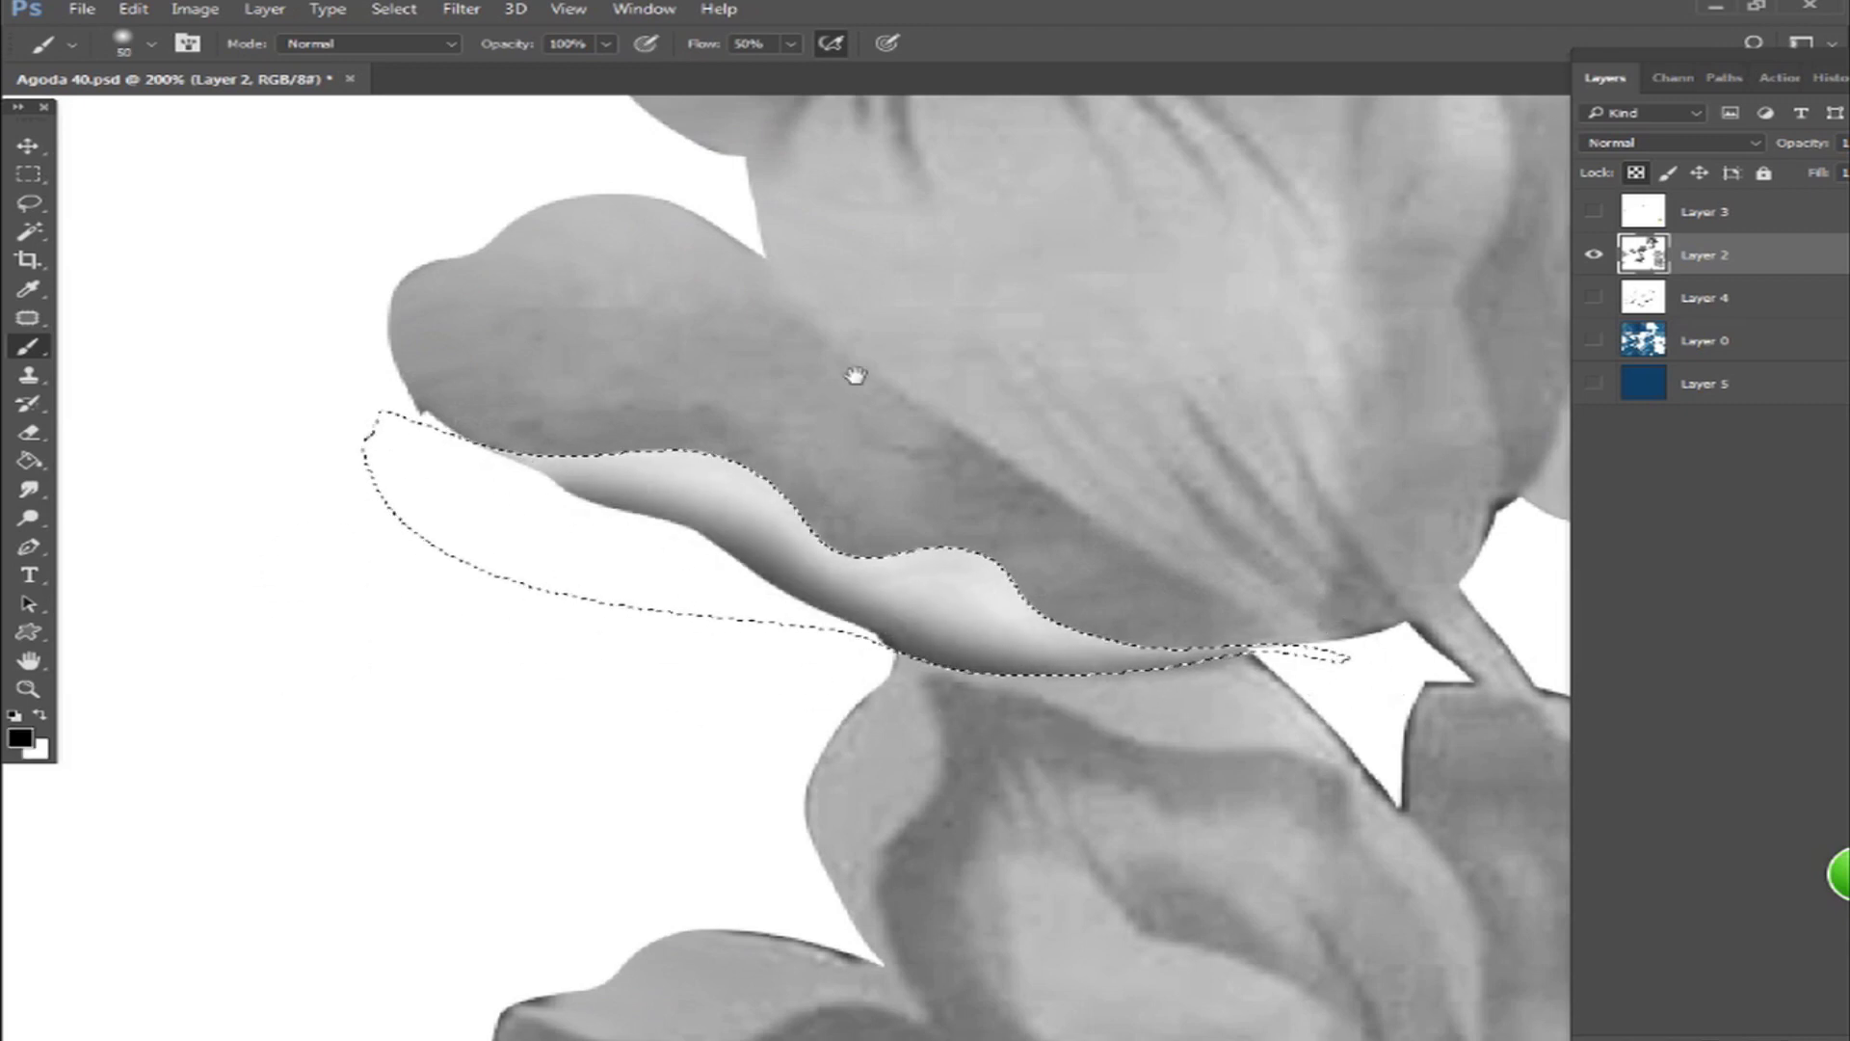
key("ctrl+d")
left_click_drag(845, 406, 544, 612)
key("l")
left_click_drag(979, 610, 969, 697)
left_click_drag(1086, 938, 654, 740)
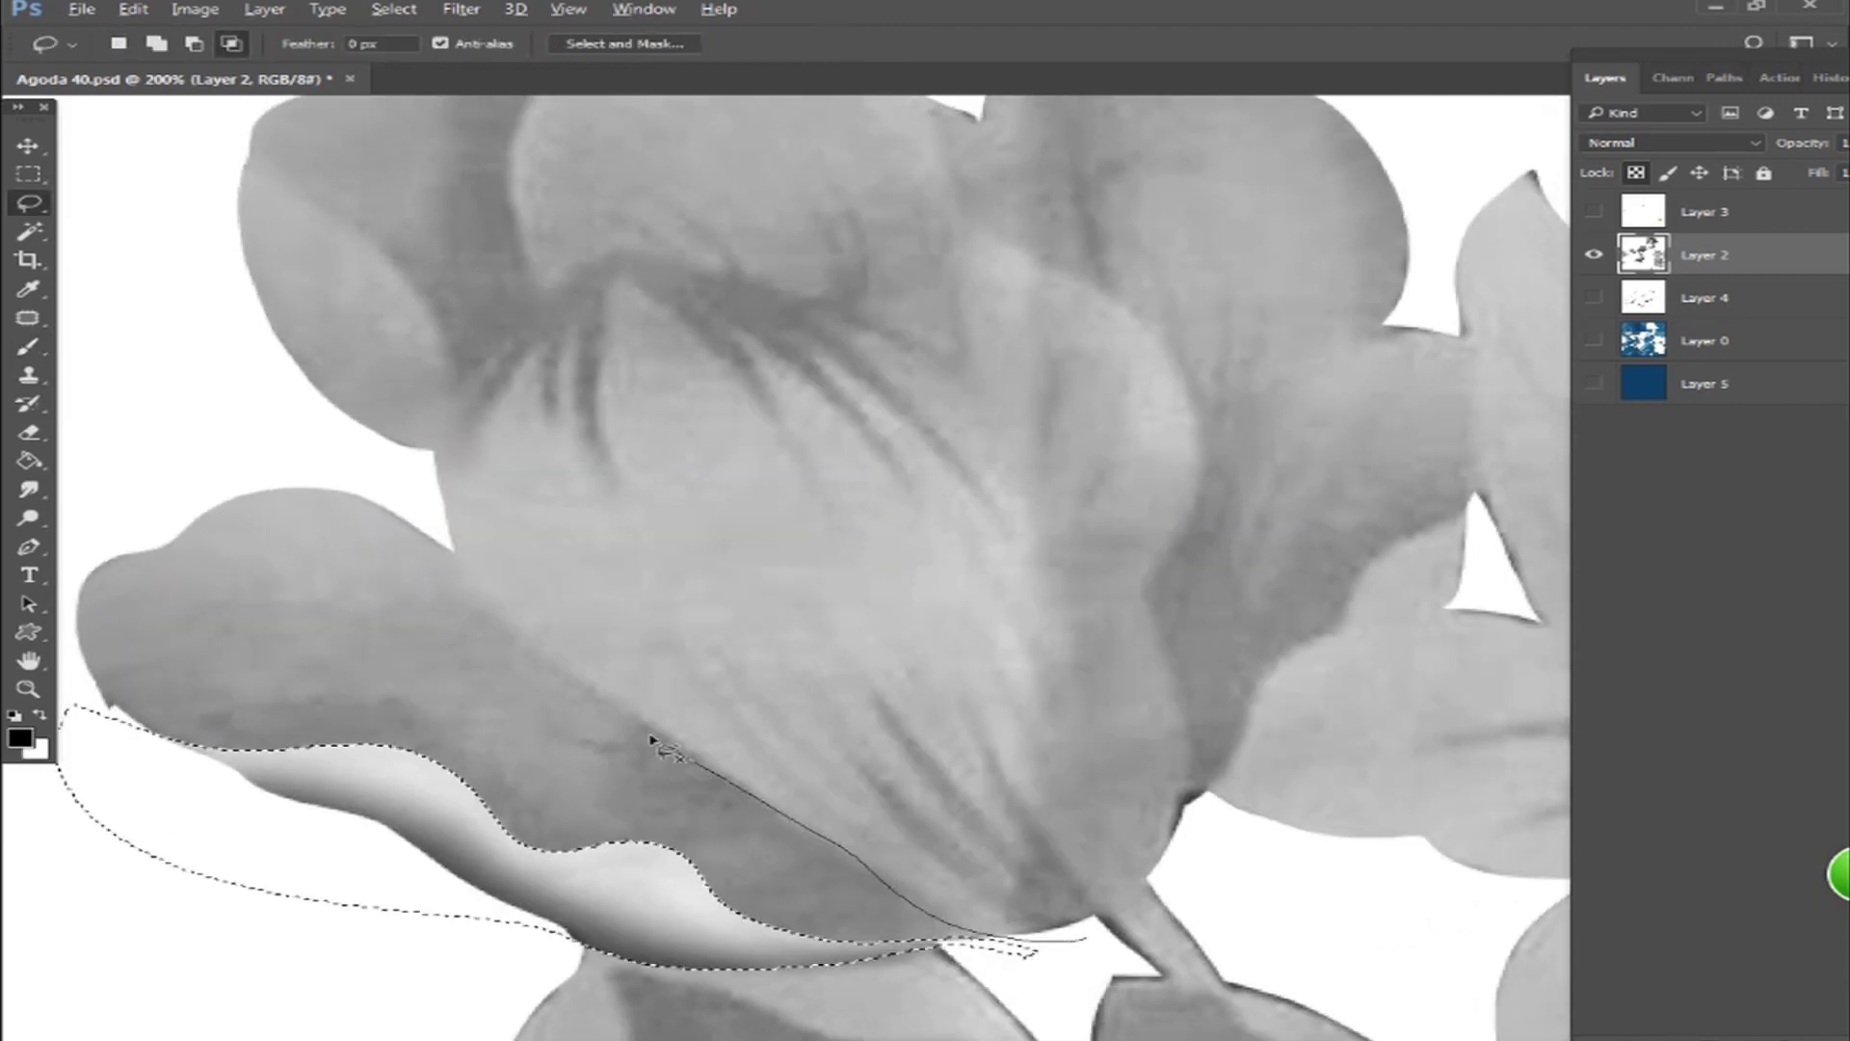
mouse_move(667, 271)
left_mouse_down()
mouse_move(772, 520)
mouse_move(1082, 640)
mouse_move(1123, 589)
left_mouse_up()
left_click_drag(1156, 906, 1070, 872)
key("ctrl+z")
- Add the right-hand flower's large central petal and the small fold at its right side to the Lasso selection
left_click_drag(1320, 834, 1215, 906)
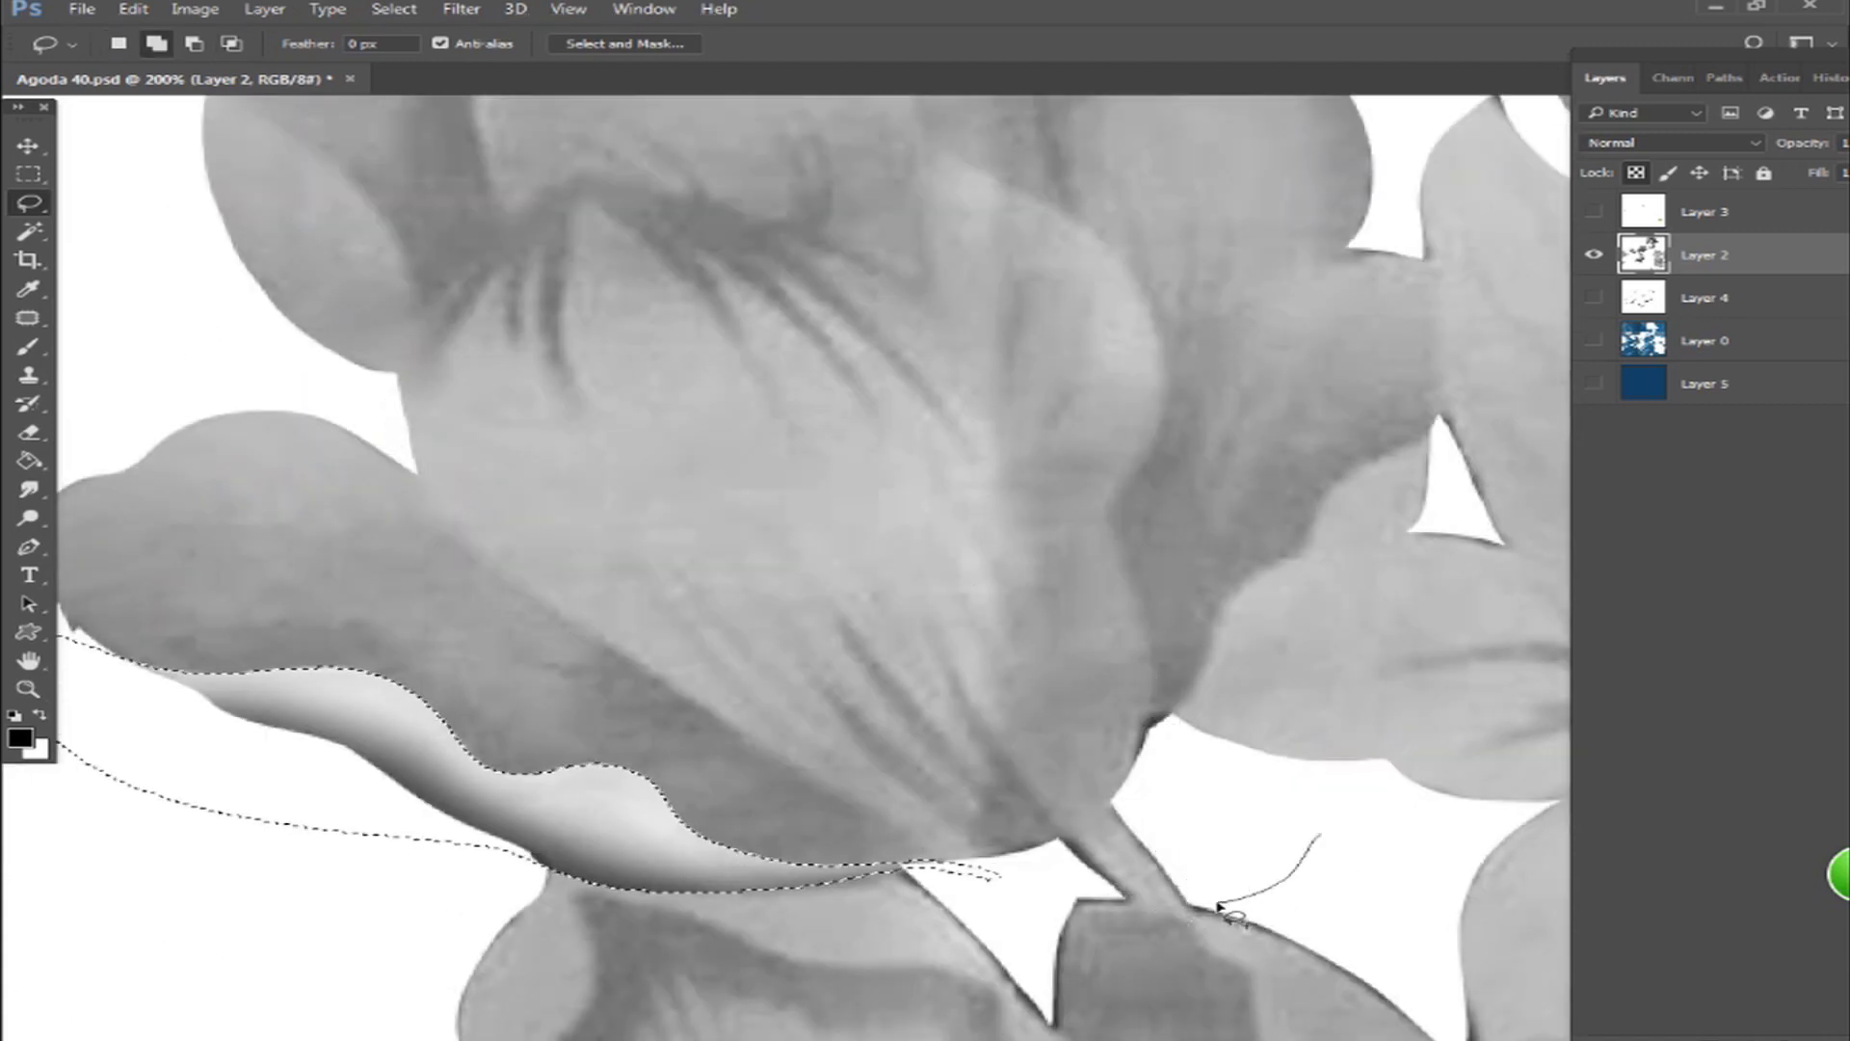
left_click_drag(436, 502, 452, 480)
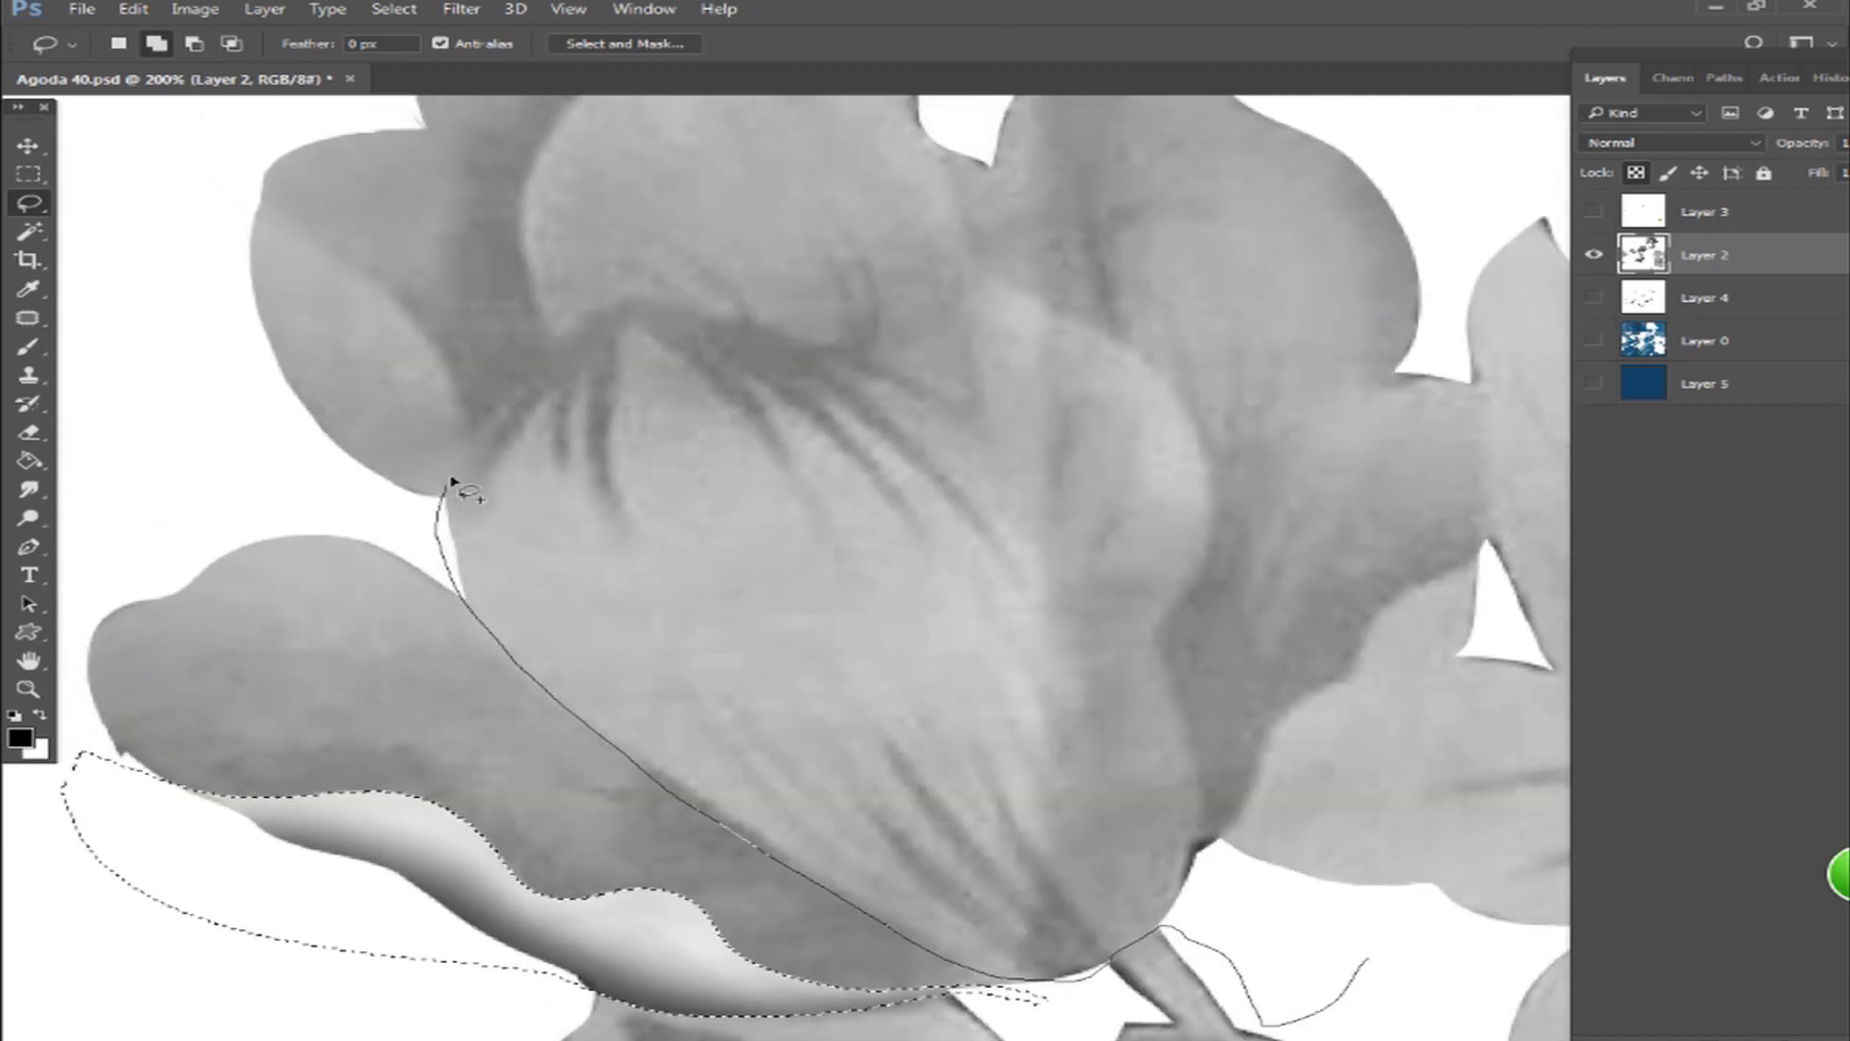
left_click_drag(1197, 852, 1193, 920)
left_click_drag(1066, 507, 517, 450)
mouse_move(914, 617)
left_mouse_down()
mouse_move(891, 654)
mouse_move(771, 667)
left_mouse_up()
key("shift")
left_click_drag(883, 545, 1102, 779)
scroll(1102, 779, "down", 2)
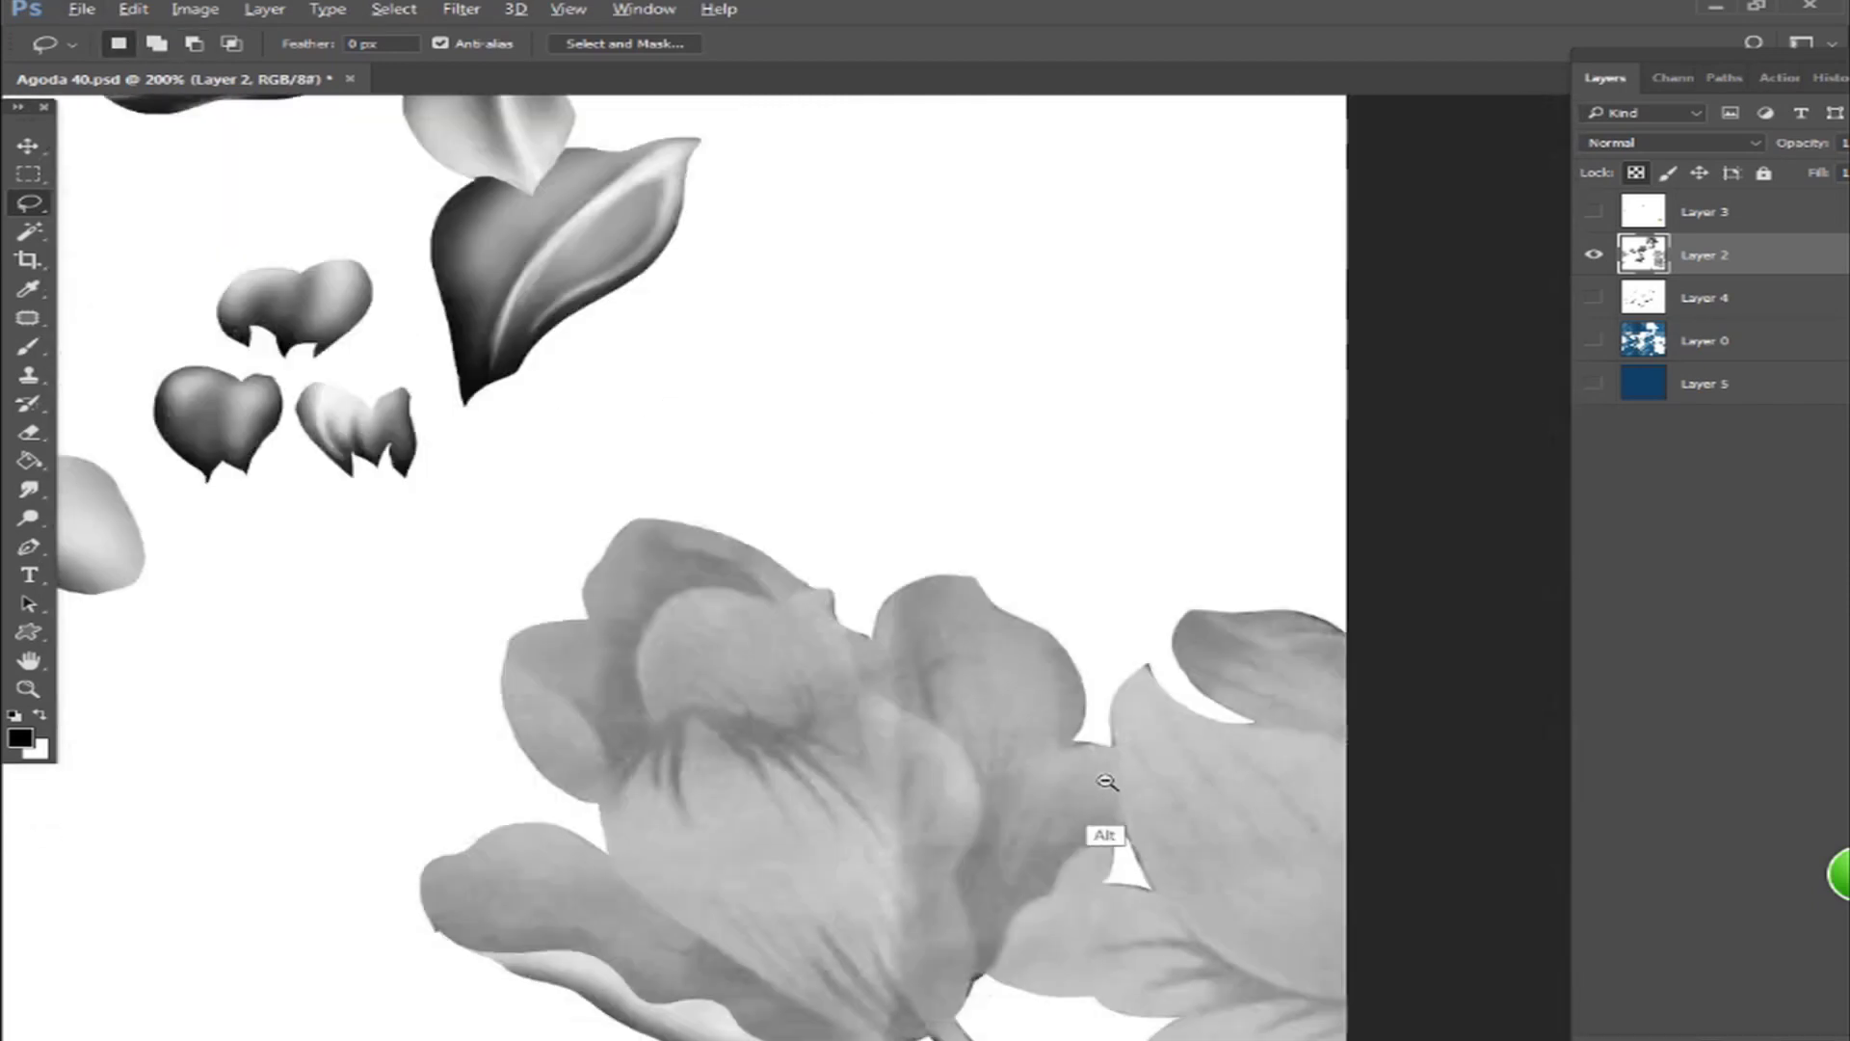
left_click_drag(987, 760, 752, 471)
scroll(754, 482, "up", 2)
left_click_drag(609, 646, 826, 632)
- Brush curved black veins and deep shadows onto the selected central petal, with soft white highlights between them
key("b")
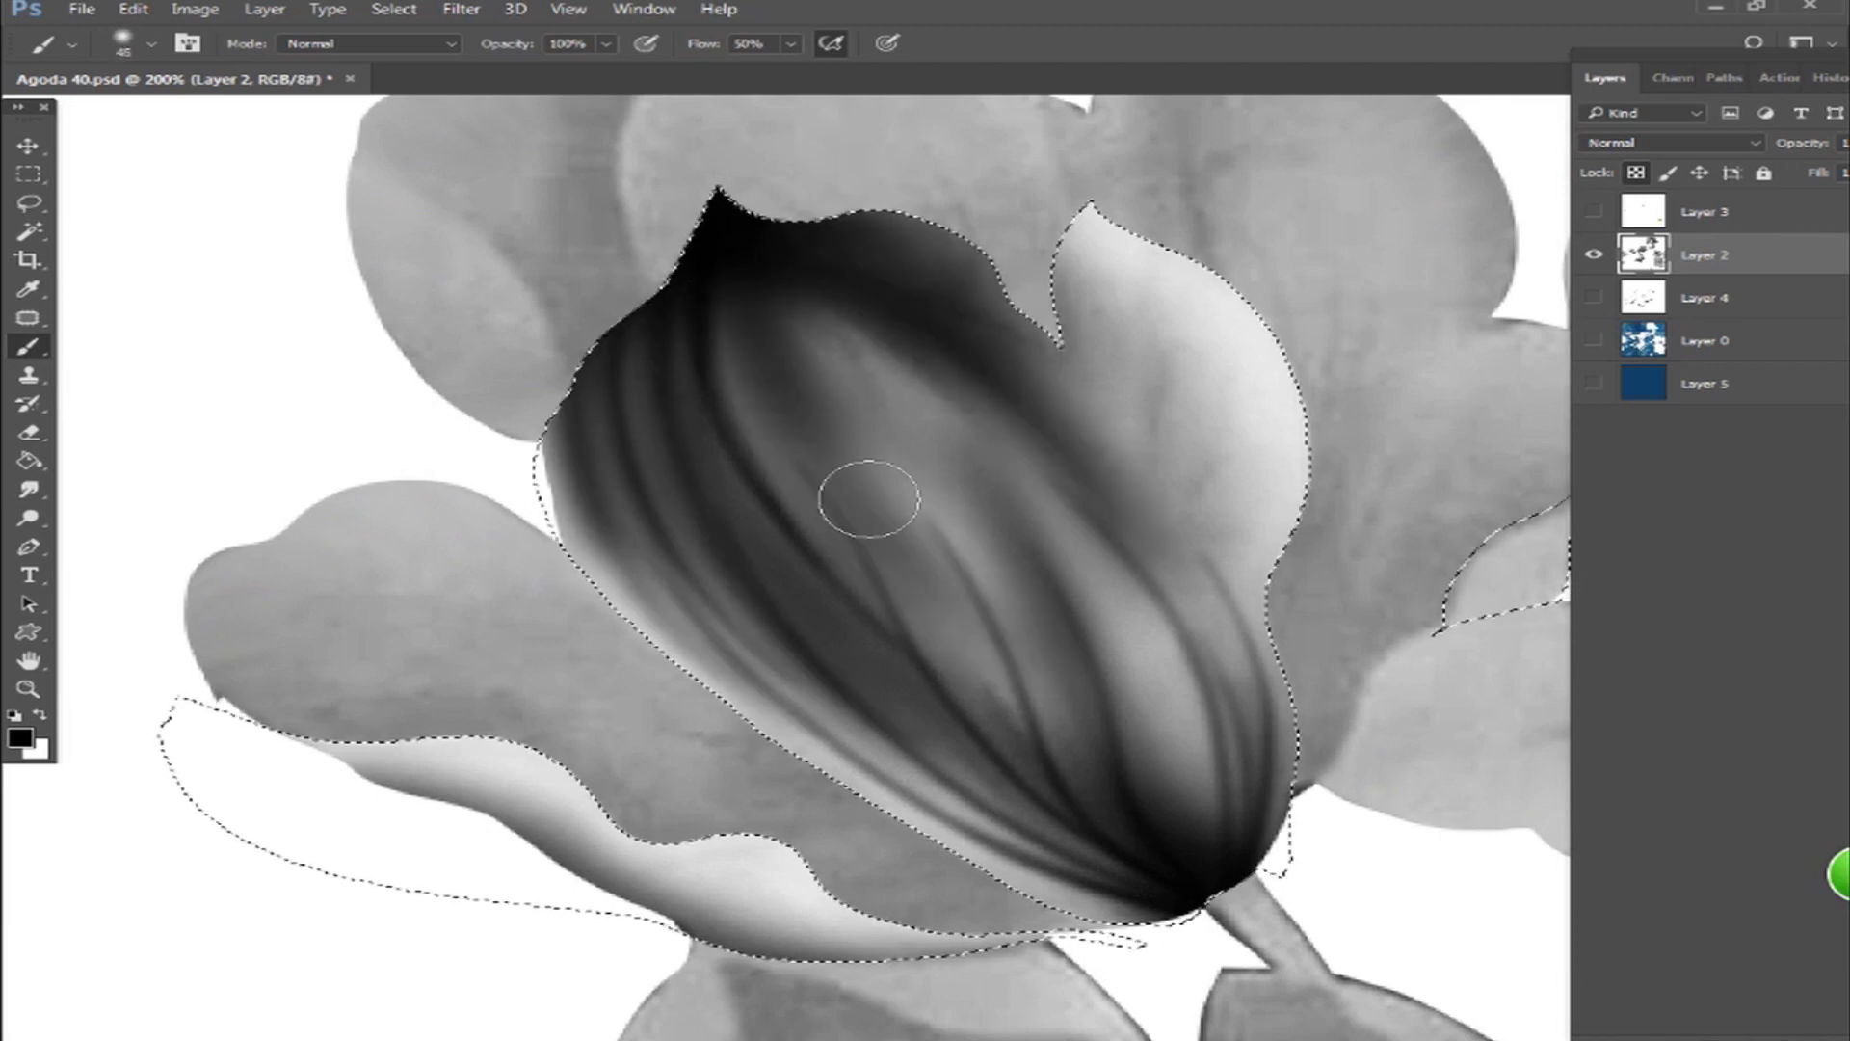
left_click_drag(881, 664, 905, 616)
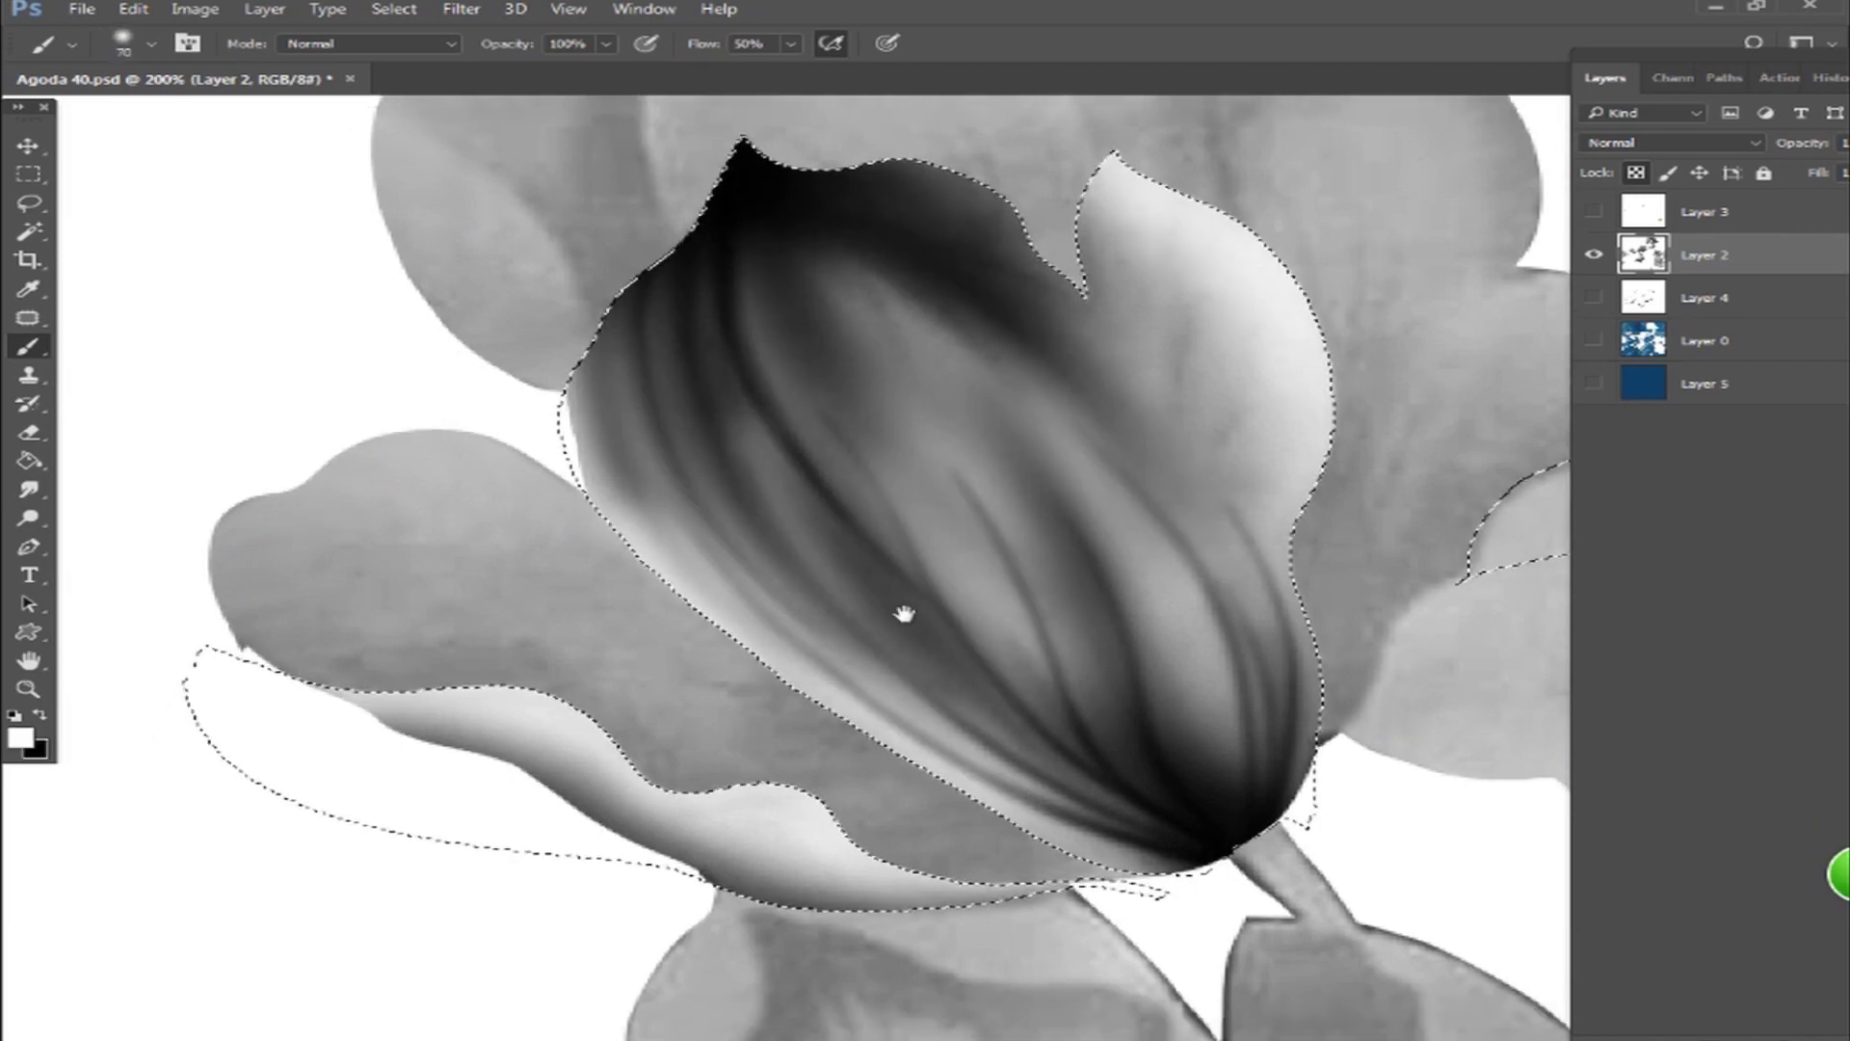
left_click_drag(1410, 489, 925, 582)
key("]")
mouse_move(1125, 520)
left_mouse_down()
mouse_move(1095, 645)
mouse_move(1123, 617)
left_mouse_up()
key("x")
left_click_drag(1109, 533, 1132, 679)
- Brush dark veins and black shading over the flower's lower-left petal, between the central petal and the wavy fold
key("ctrl+minus")
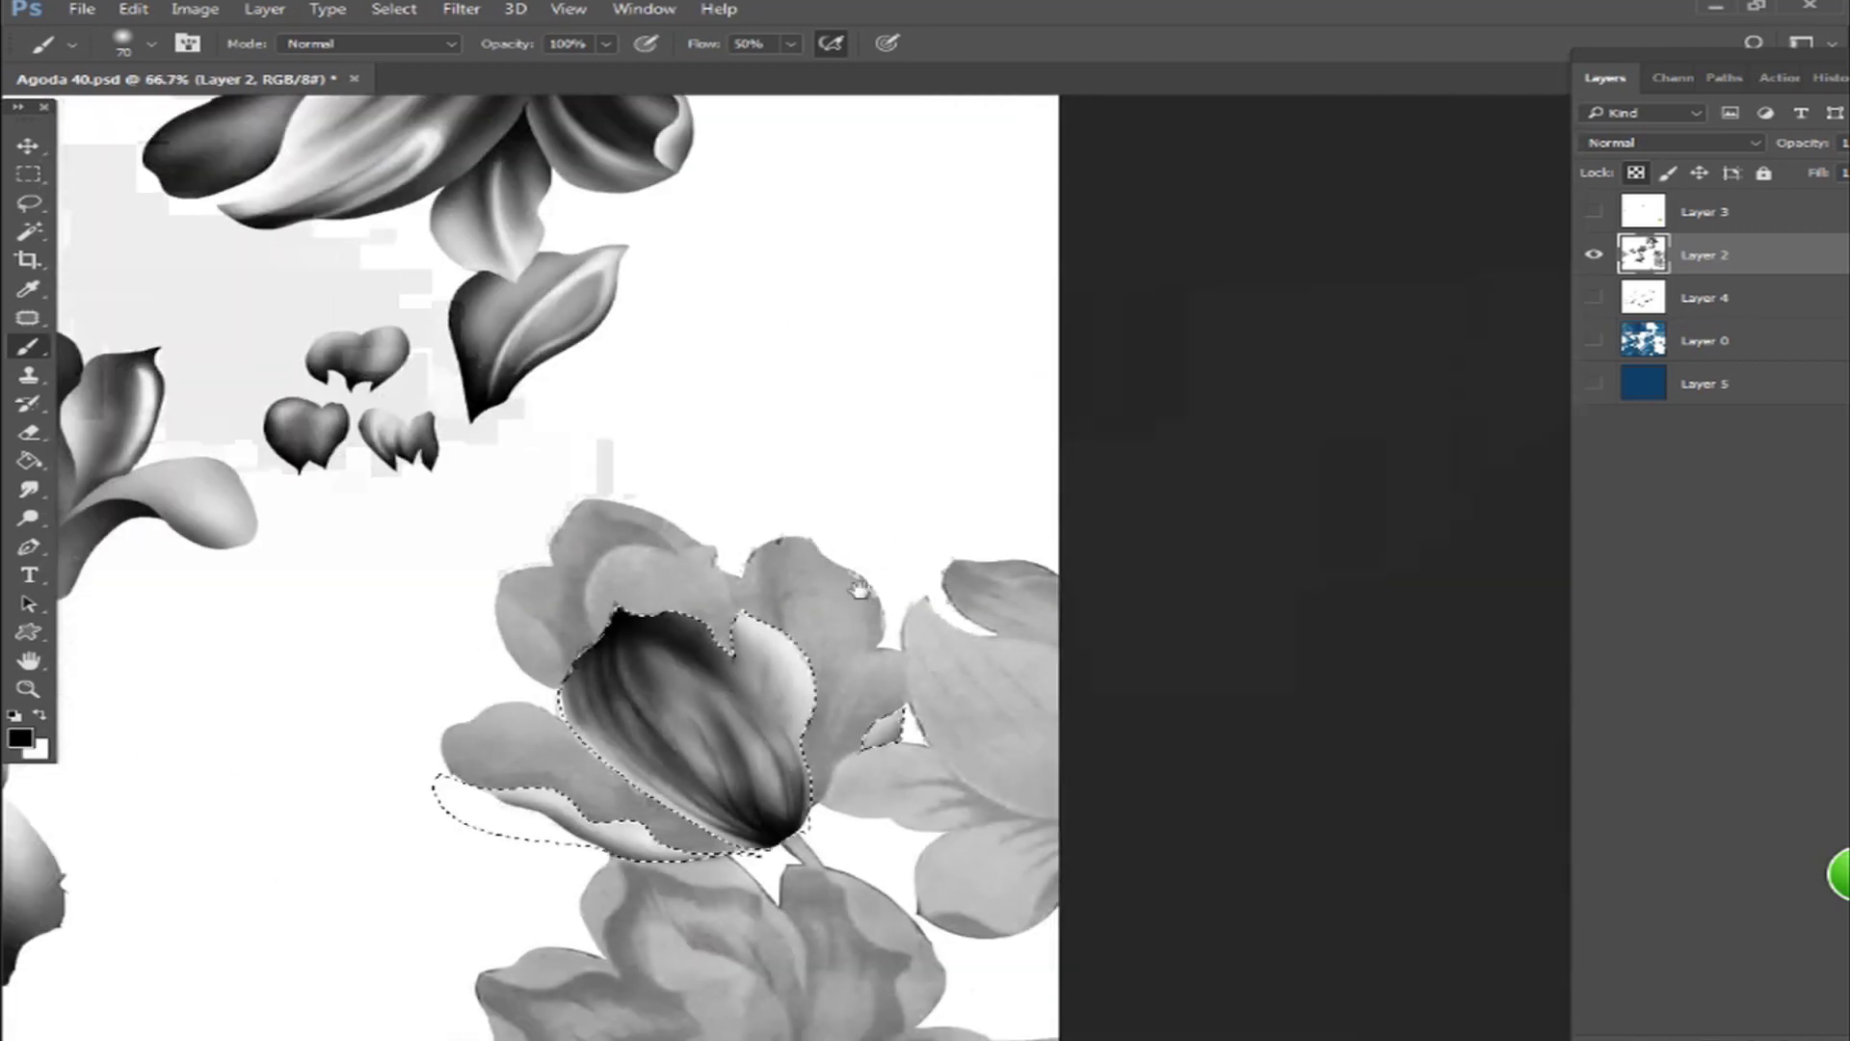
left_click(1079, 404)
key("ctrl+plus")
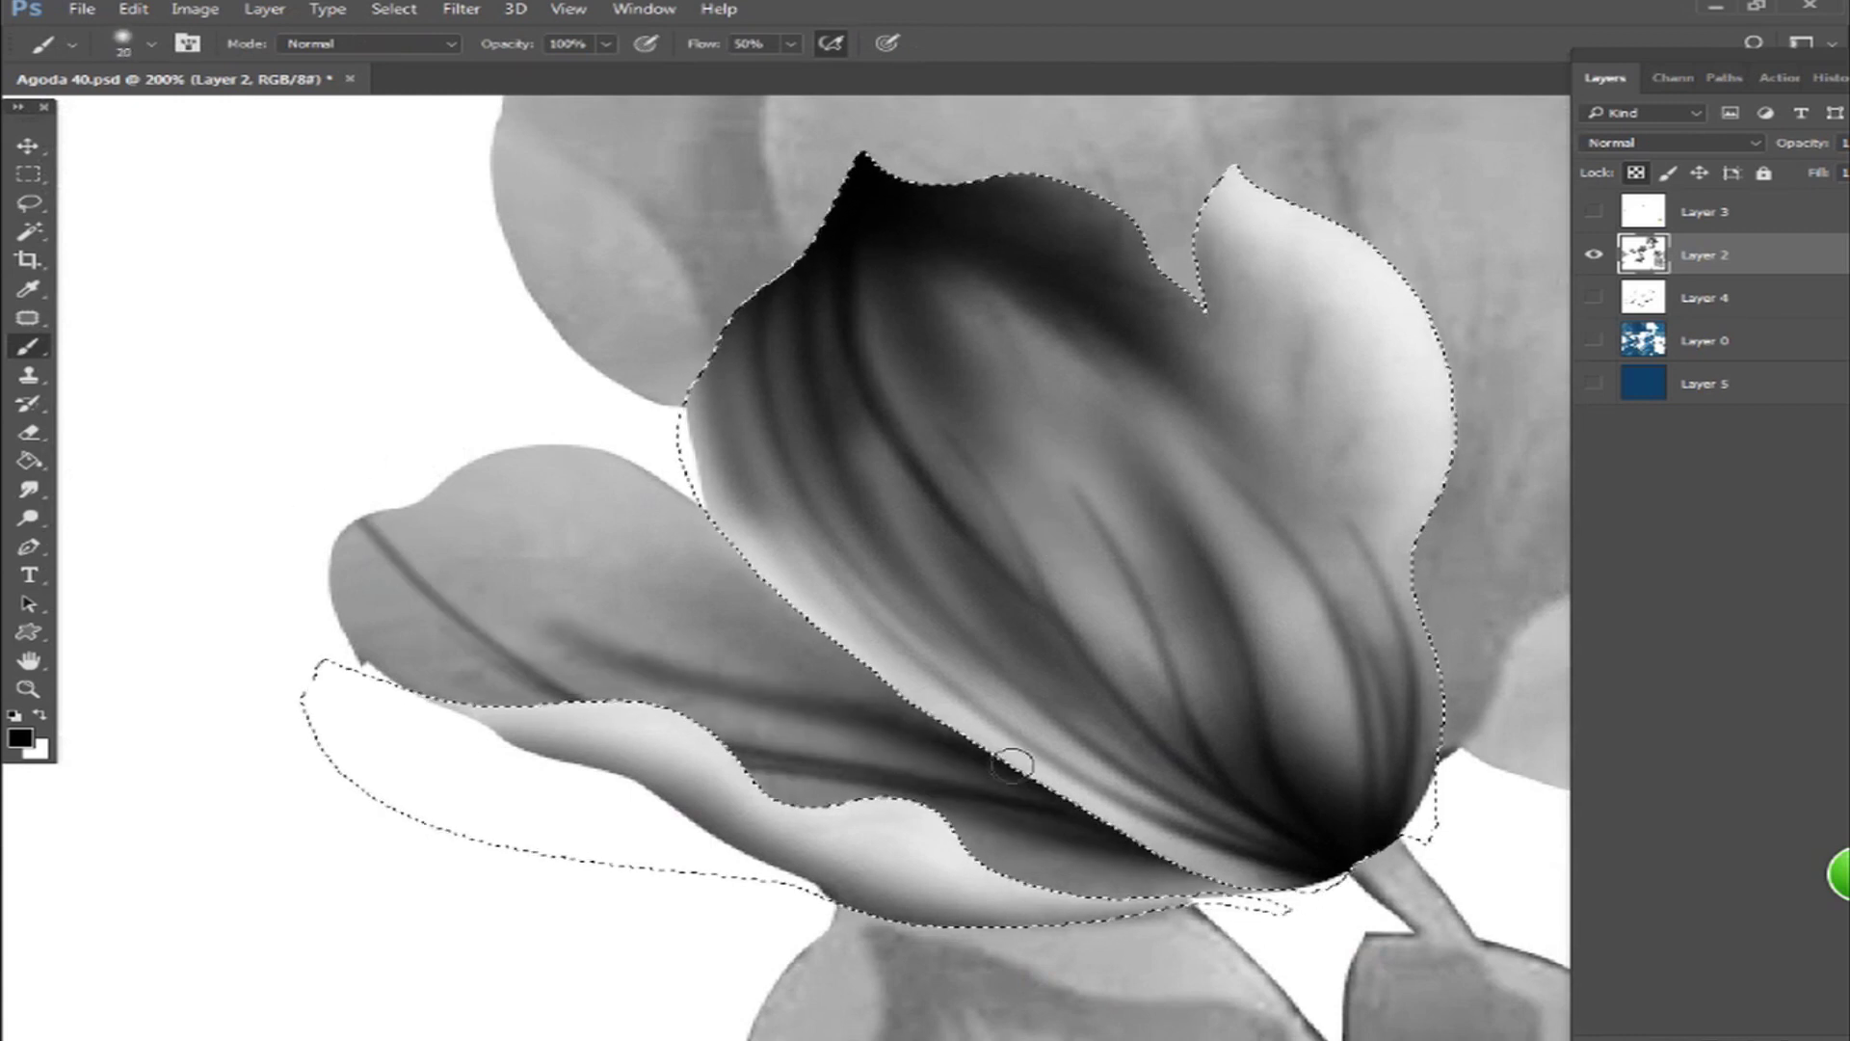
key("bracketright")
key("bracketright")
key("bracketright")
left_click_drag(586, 458, 434, 489)
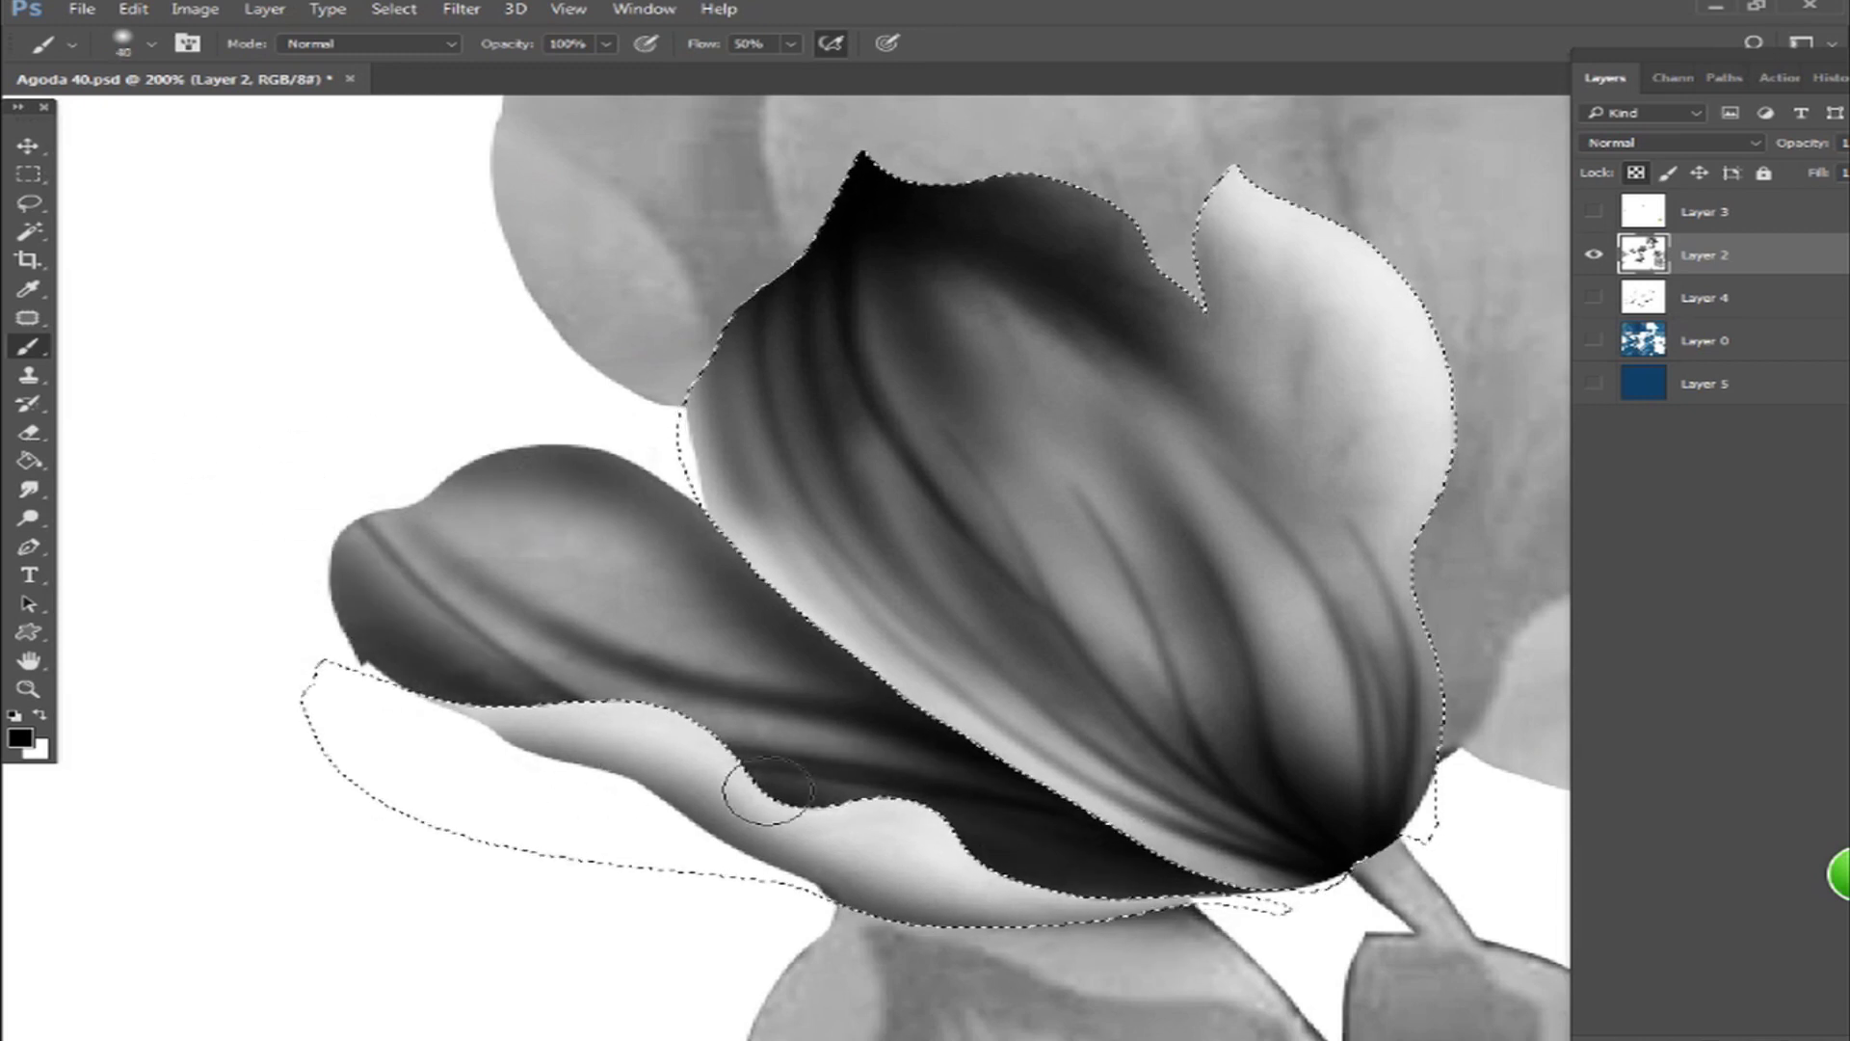
key("bracketright")
- Brush white highlight streaks along the lower-left petal's tip and veins, then a broad soft highlight across its upper part
key("x")
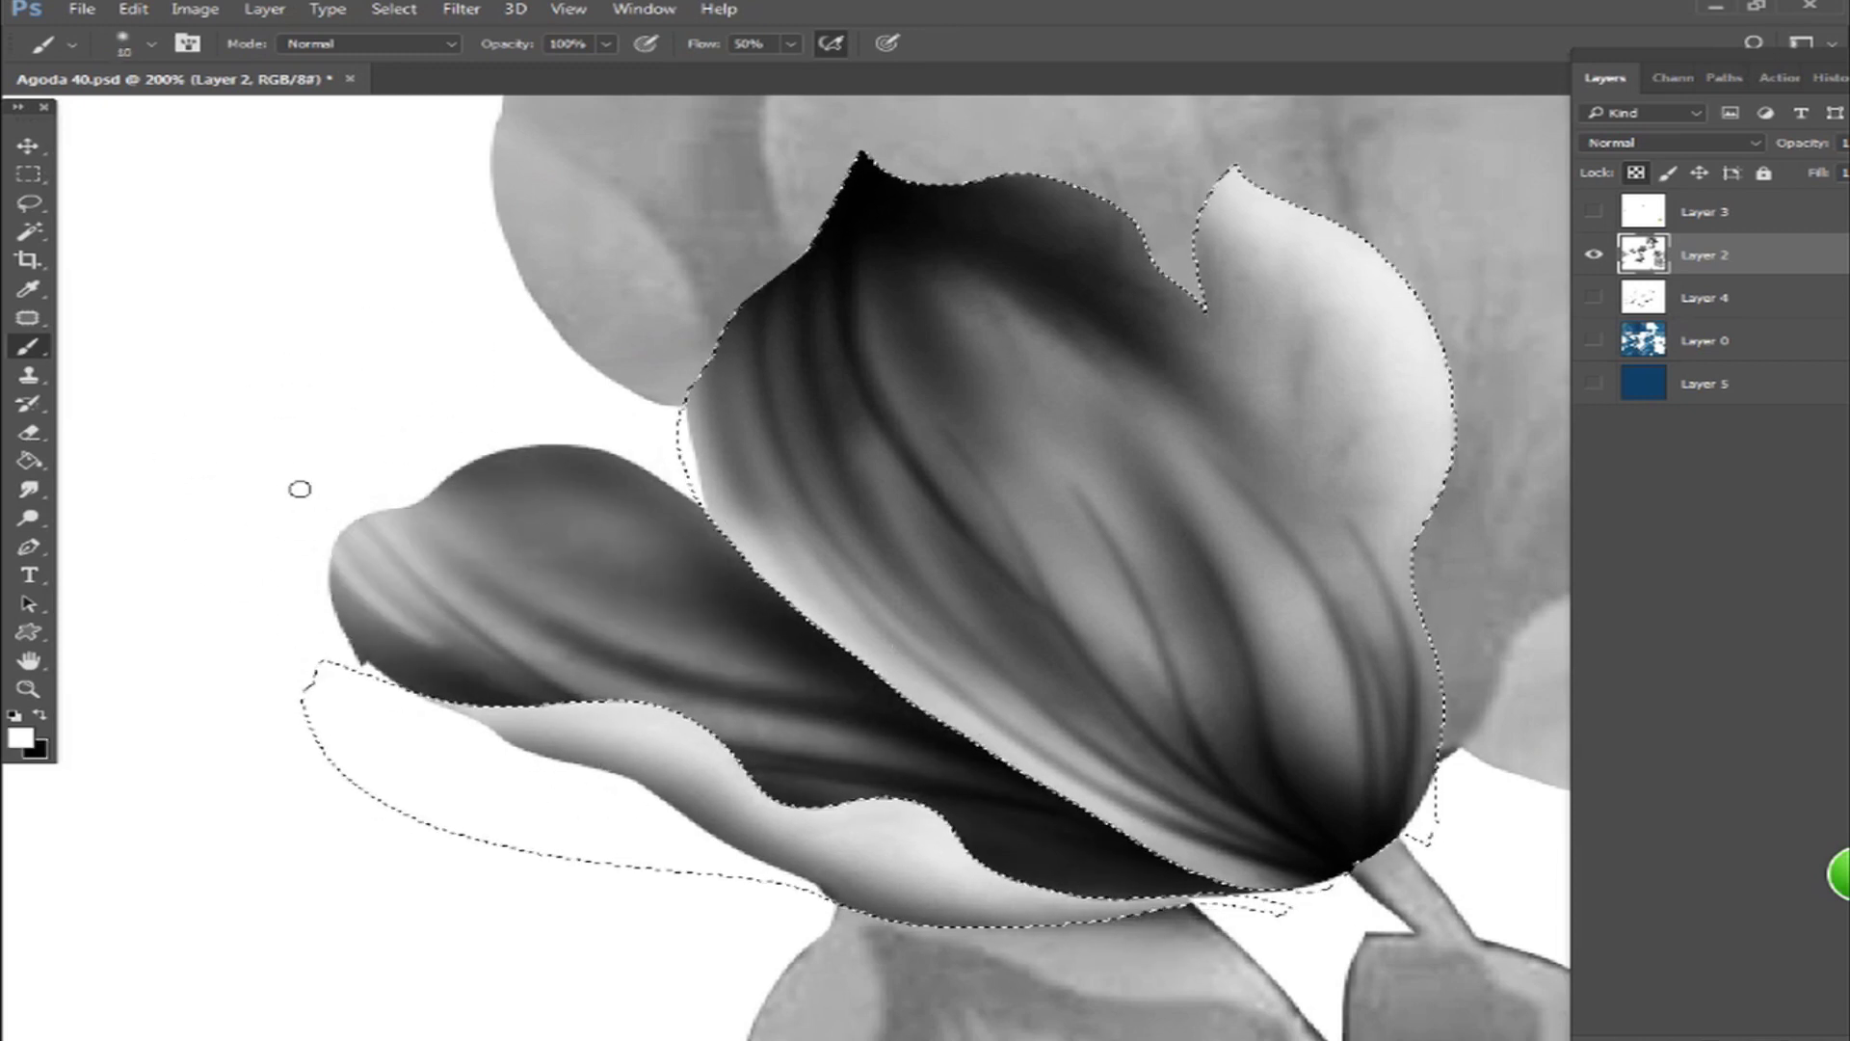
left_click_drag(376, 532, 954, 772)
mouse_move(443, 506)
left_mouse_down()
mouse_move(636, 591)
mouse_move(511, 475)
mouse_move(665, 607)
left_mouse_up()
key("bracketright")
key("bracketright")
key("bracketright")
key("bracketright")
mouse_move(602, 535)
left_mouse_down()
mouse_move(549, 539)
mouse_move(439, 476)
left_mouse_up()
key("bracketright")
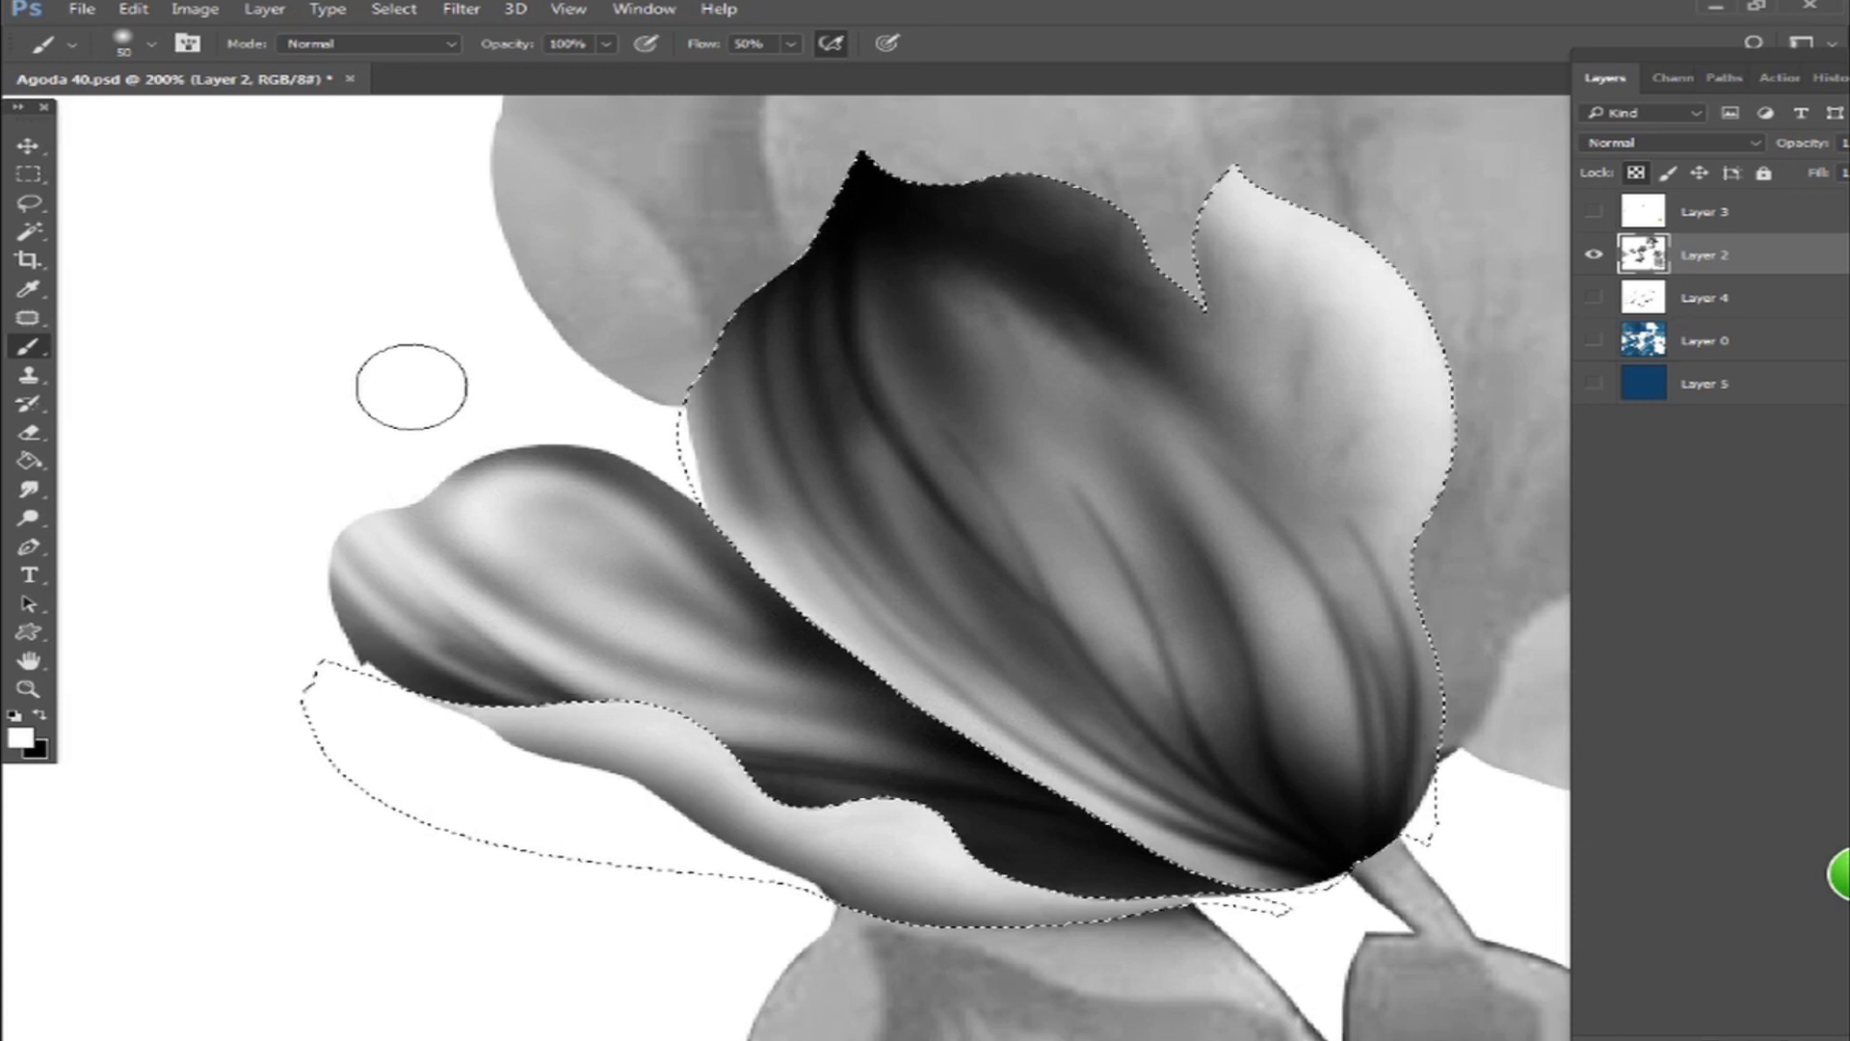
left_click_drag(458, 453, 685, 558)
- Deepen the lower-left petal's upper edge and the groove near its tip with black brush strokes
key("x")
mouse_move(587, 431)
left_mouse_down()
mouse_move(388, 463)
mouse_move(636, 607)
left_mouse_up()
mouse_move(372, 446)
left_mouse_down()
mouse_move(617, 603)
mouse_move(508, 584)
left_mouse_up()
key("bracketleft")
key("bracketleft")
key("bracketleft")
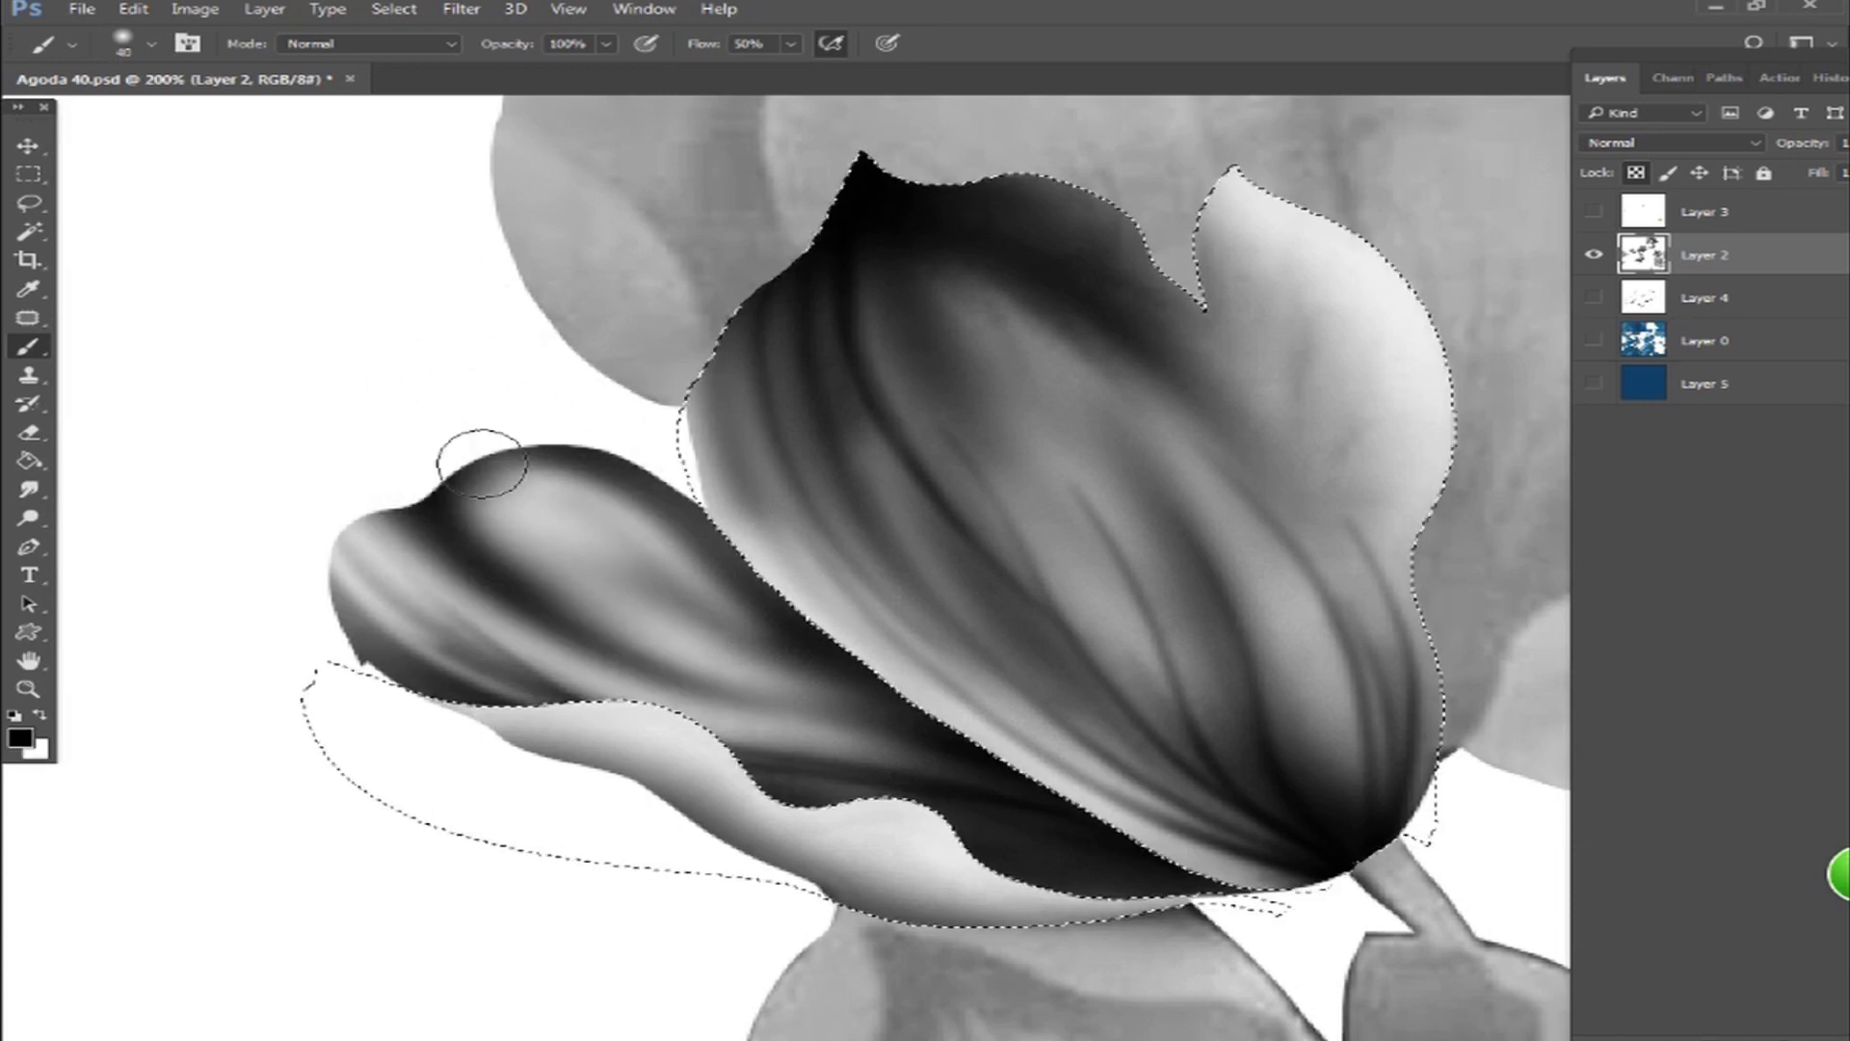
left_click_drag(393, 476, 559, 481)
key("bracketright")
- Subtract the outer left petals from the selection with the Lasso, following the edge of the folded petal above the central one
left_click_drag(1098, 336, 884, 710)
mouse_move(925, 809)
left_mouse_down()
mouse_move(678, 726)
mouse_move(974, 813)
left_mouse_up()
key("l")
left_click_drag(223, 525, 689, 770)
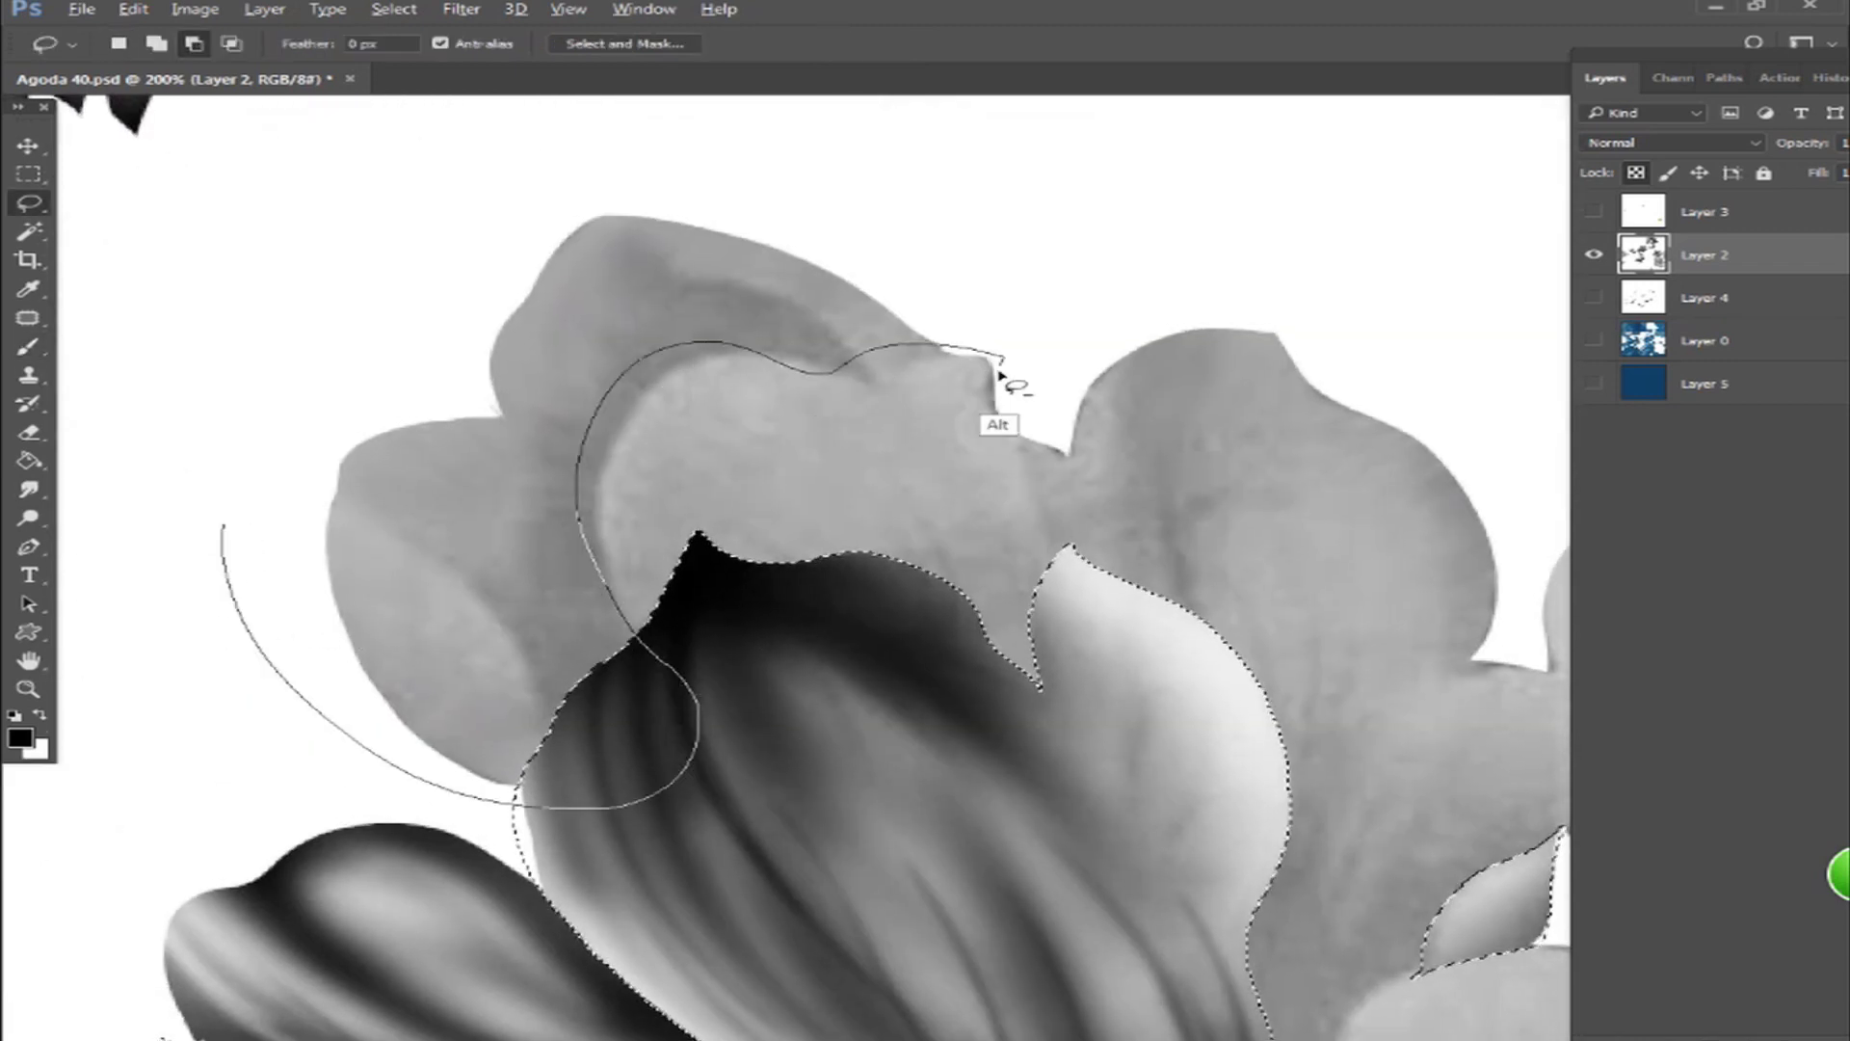
left_click_drag(304, 241, 851, 818)
key("ctrl+z")
left_click_drag(229, 516, 469, 819)
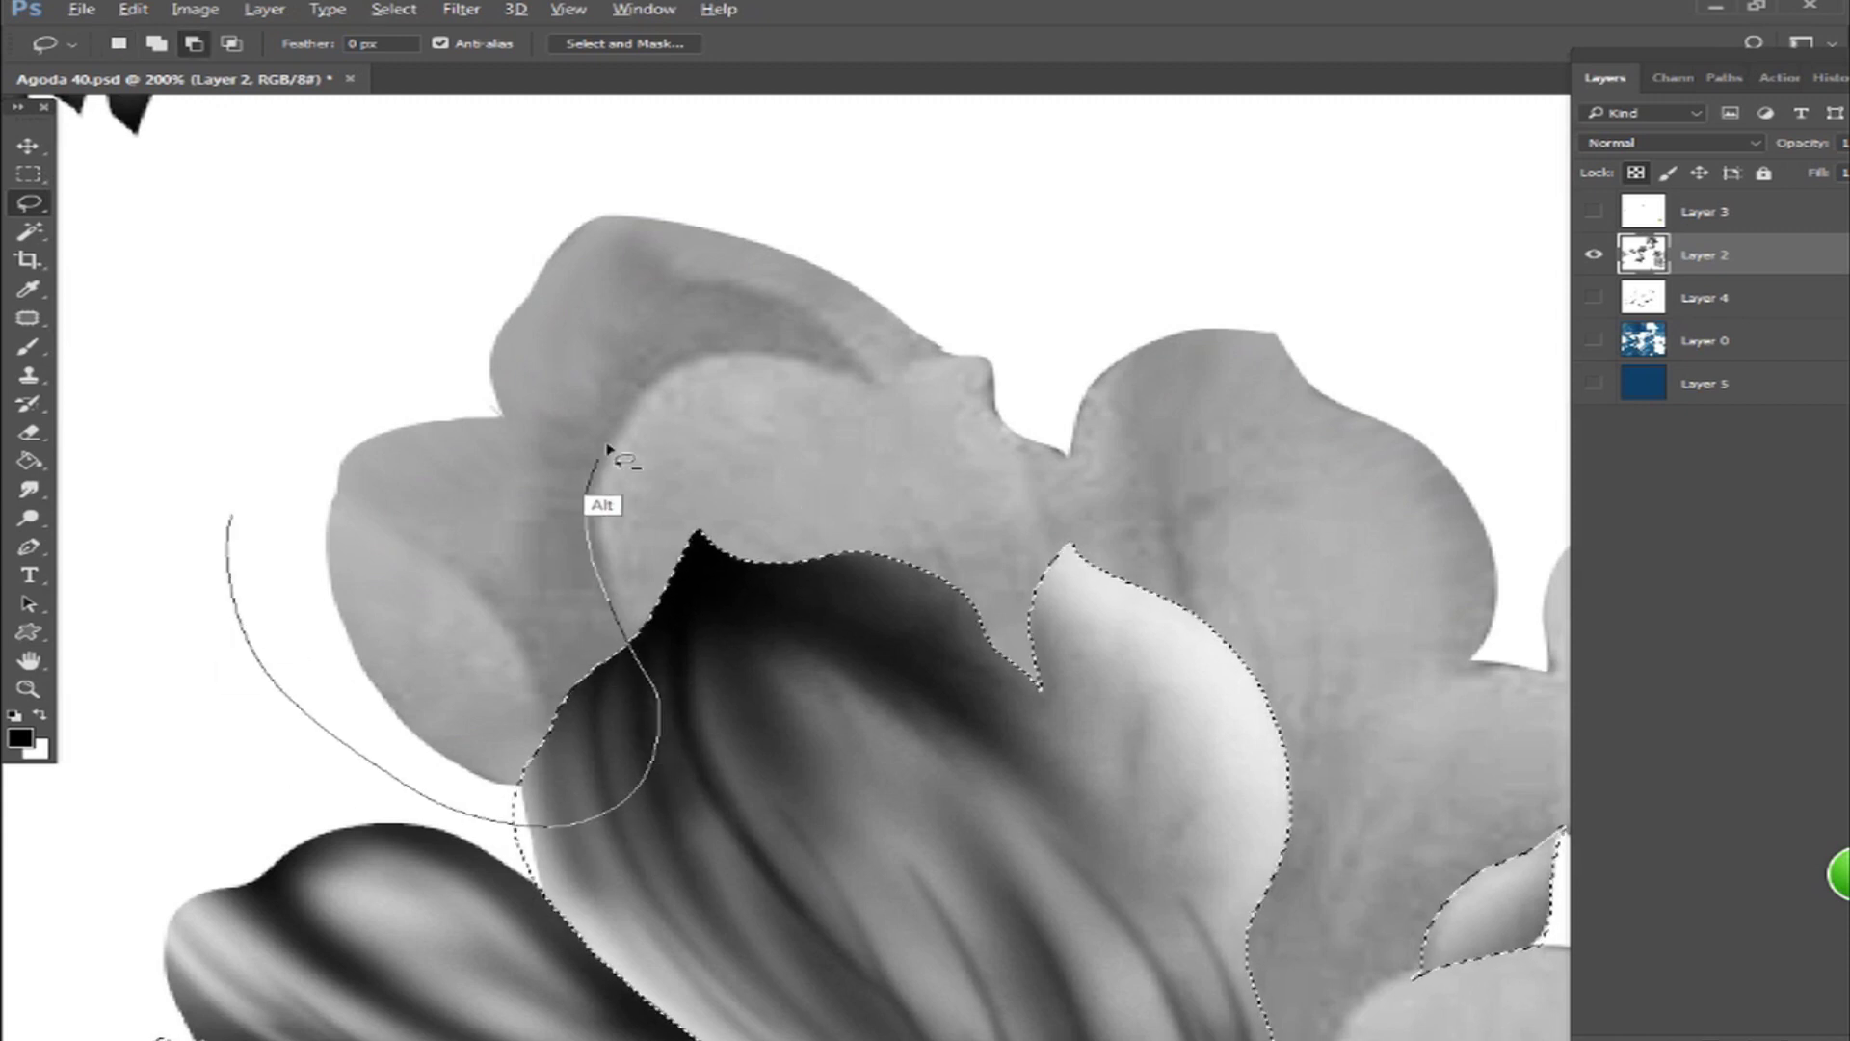
left_click_drag(451, 148, 96, 490)
mouse_move(1120, 646)
left_mouse_down()
mouse_move(677, 591)
mouse_move(1028, 639)
left_mouse_up()
- Shade the folded upper petal with black shadows along its base and white highlights on its rim
key("b")
left_click_drag(568, 655, 602, 597)
mouse_move(949, 645)
left_mouse_down()
mouse_move(749, 469)
mouse_move(723, 558)
mouse_move(565, 413)
mouse_move(784, 529)
mouse_move(839, 334)
mouse_move(942, 640)
mouse_move(1032, 648)
mouse_move(649, 541)
mouse_move(682, 454)
mouse_move(962, 659)
mouse_move(983, 631)
left_mouse_up()
key("x")
key("x")
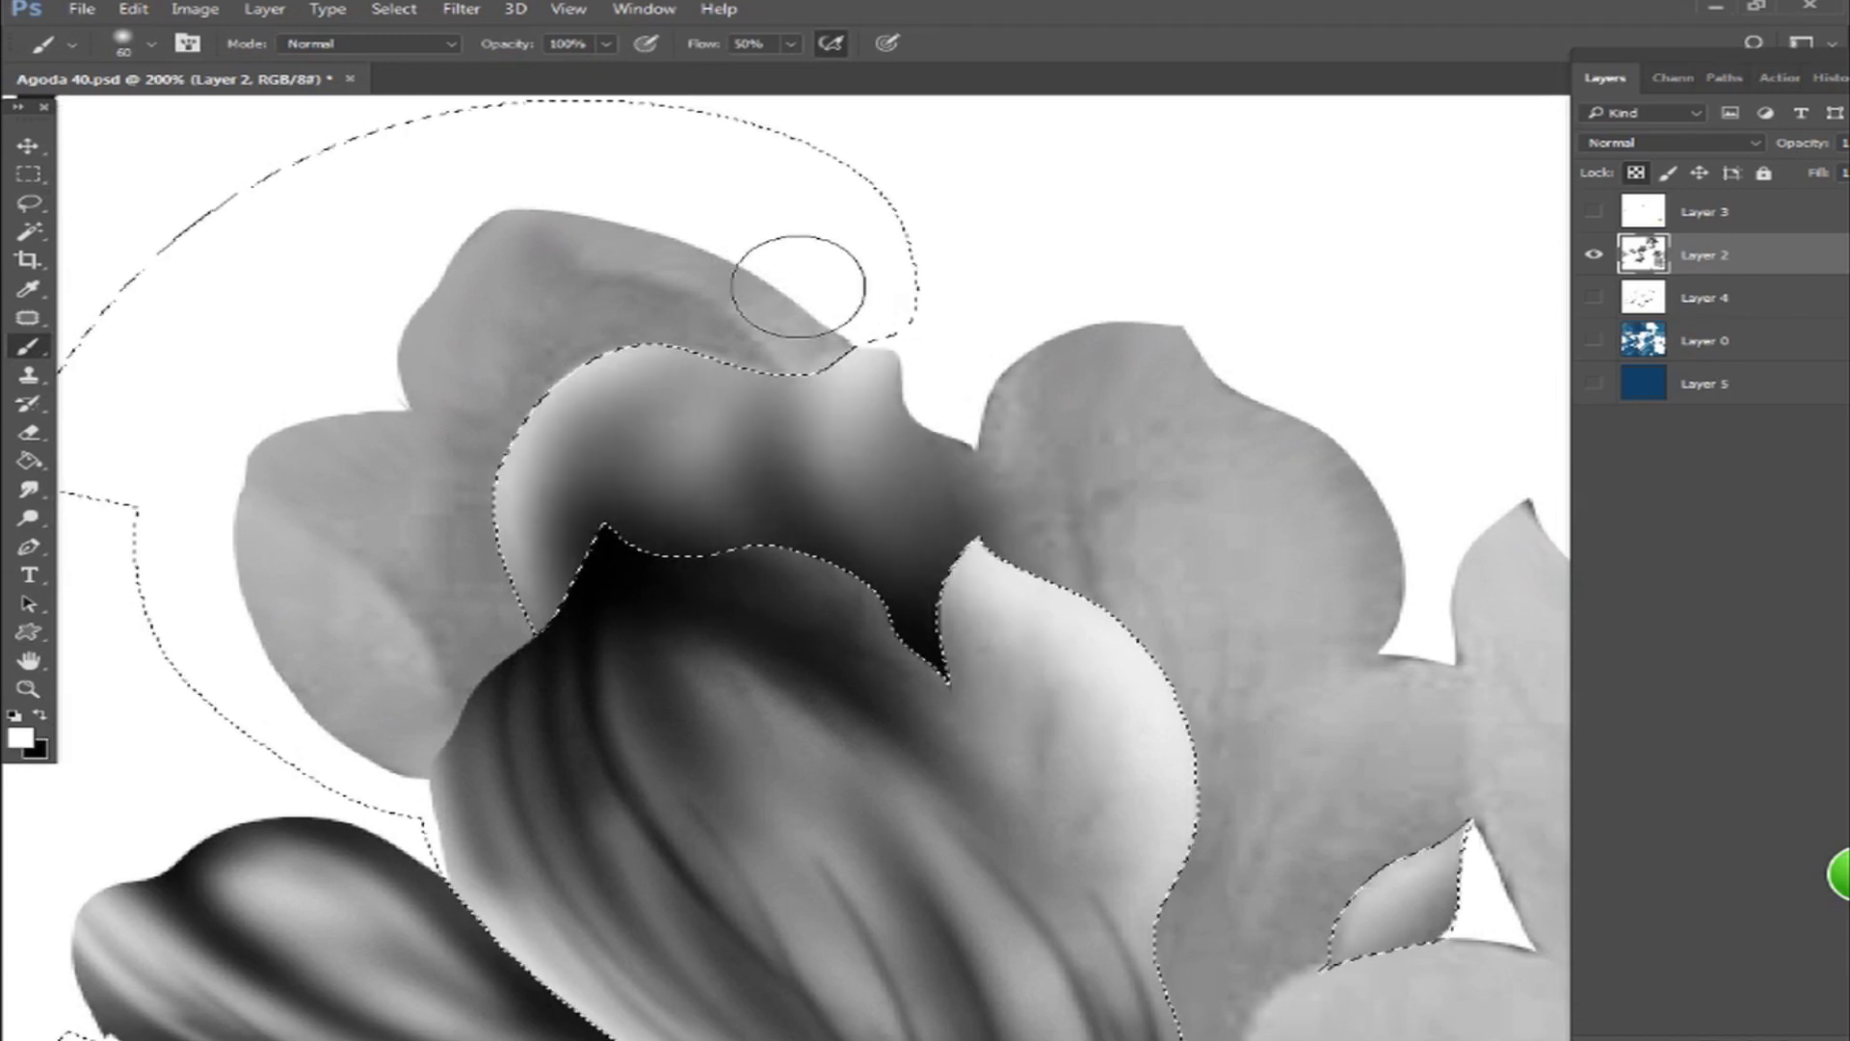
- Brush a black shadow beside the central petal and thin dark veins up the right-hand back petal
left_click_drag(1080, 842, 656, 565)
mouse_move(776, 847)
left_mouse_down()
mouse_move(764, 517)
mouse_move(764, 708)
left_mouse_up()
left_click_drag(766, 867, 796, 520)
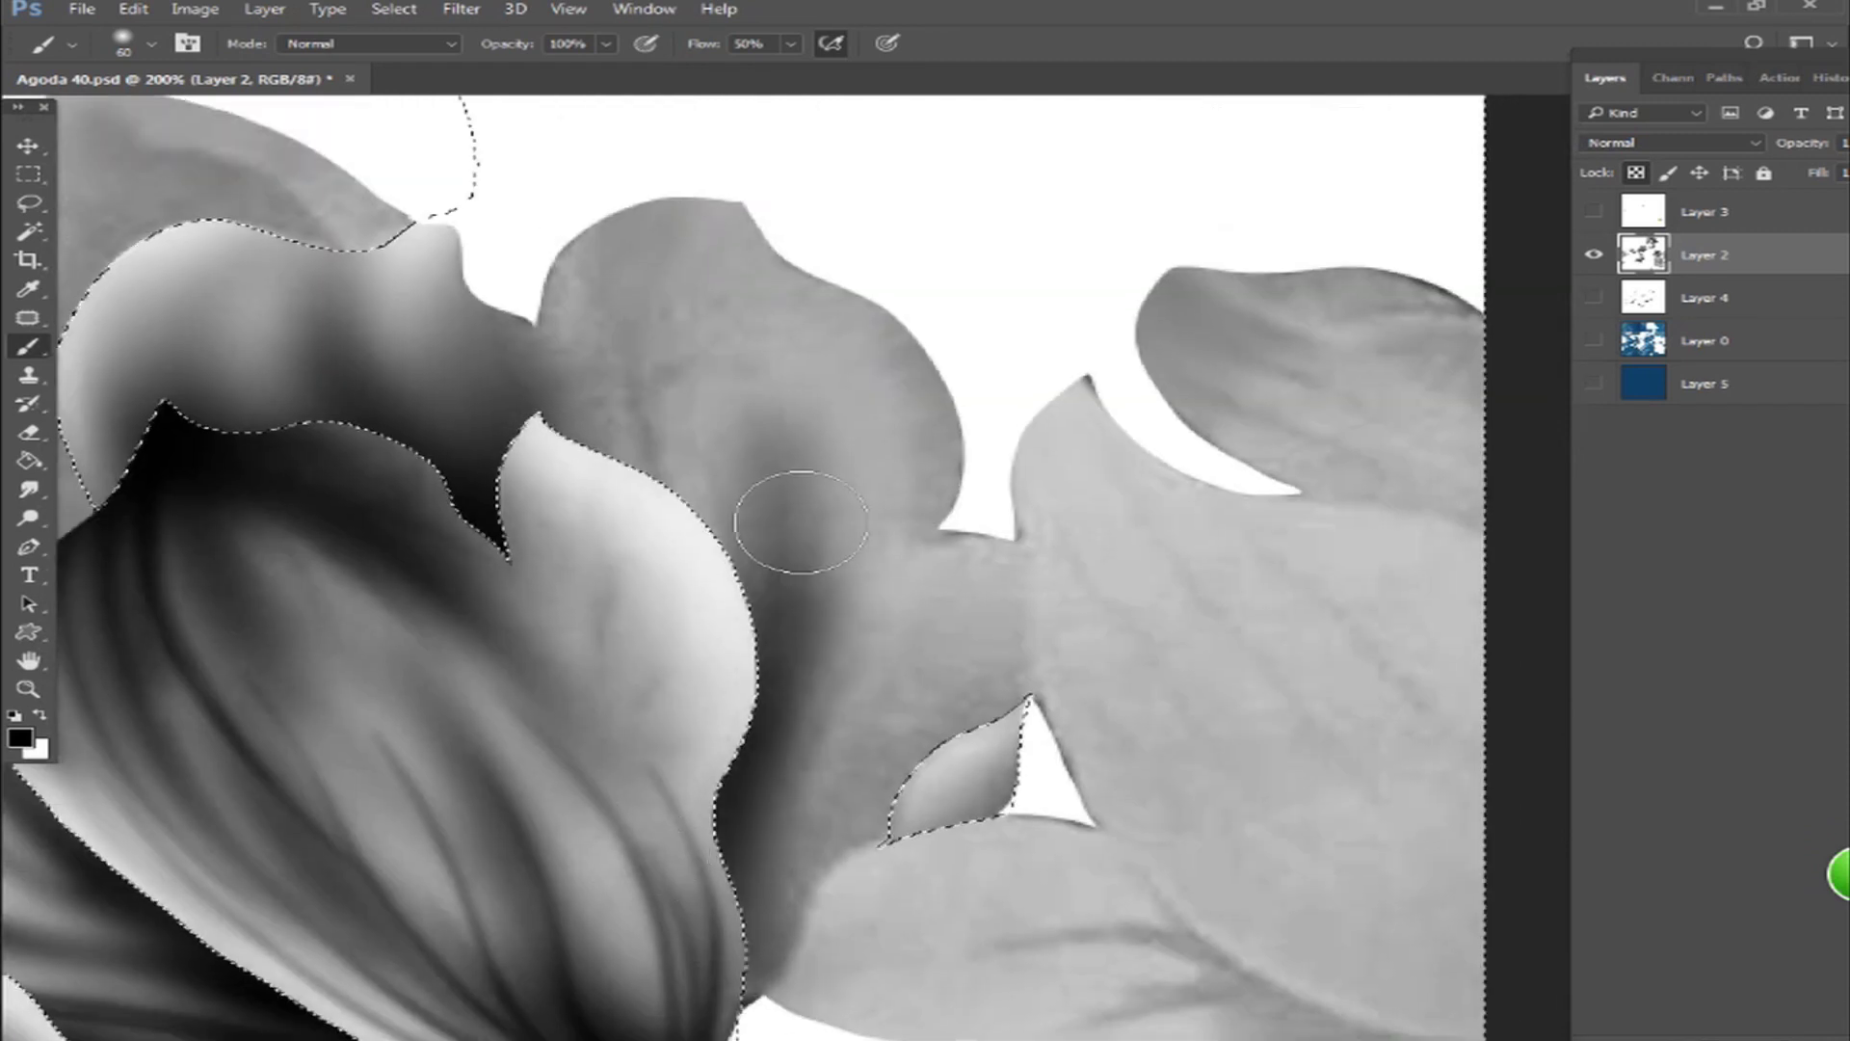
key("[")
key("[")
key("[")
key("[")
key("[")
key("[")
key("[")
key("[")
left_click_drag(689, 862, 662, 429)
key("bracketright")
key("bracketright")
left_click_drag(685, 200, 643, 470)
left_click_drag(666, 414, 711, 538)
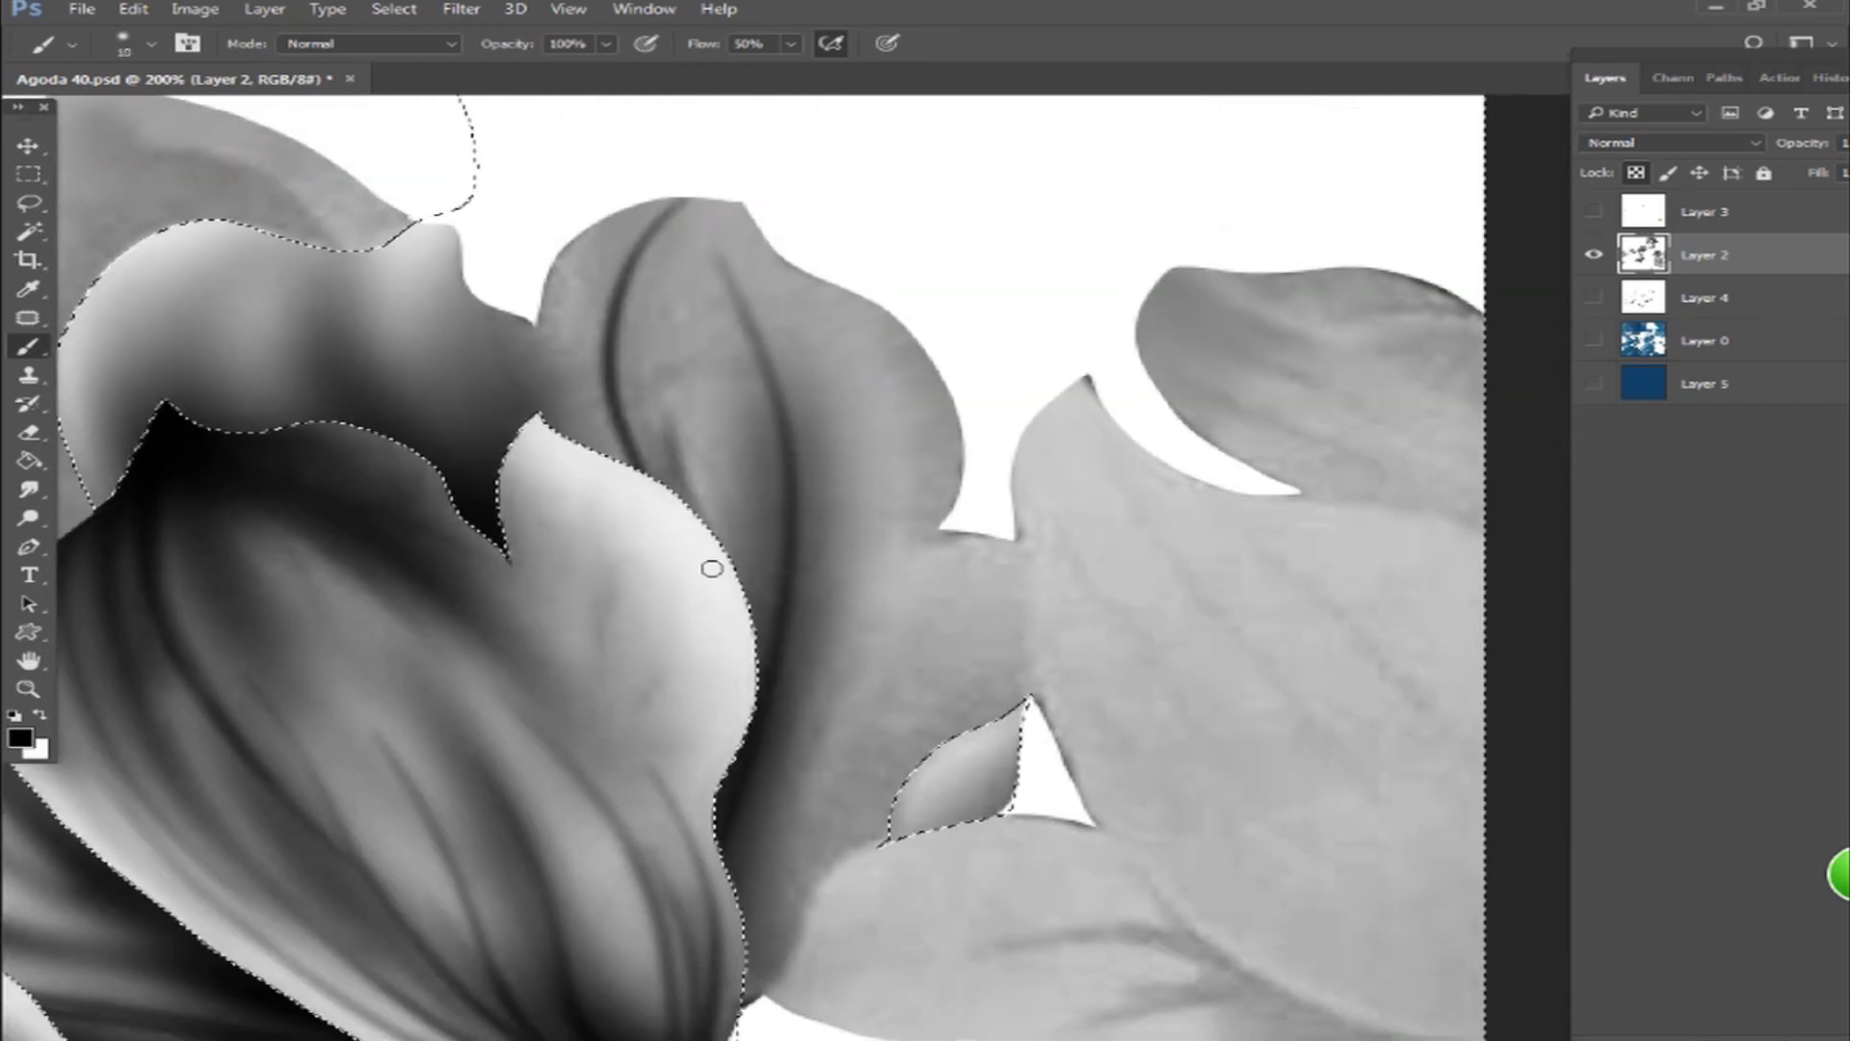
mouse_move(546, 409)
left_mouse_down()
mouse_move(533, 261)
mouse_move(579, 425)
left_mouse_up()
- Brush white highlights between the veins and along the outer part of the right-hand back petal
key("bracketright")
key("bracketright")
key("bracketright")
key("bracketright")
key("x")
mouse_move(578, 292)
left_mouse_down()
mouse_move(714, 174)
mouse_move(638, 448)
left_mouse_up()
mouse_move(728, 197)
left_mouse_down()
mouse_move(726, 286)
mouse_move(801, 326)
mouse_move(842, 743)
left_mouse_up()
key("bracketright")
key("bracketright")
mouse_move(809, 279)
left_mouse_down()
mouse_move(822, 869)
mouse_move(787, 648)
left_mouse_up()
- Add black shading to the lower right side of the right-hand back petal
key("x")
key("bracketleft")
mouse_move(978, 424)
left_mouse_down()
mouse_move(925, 524)
mouse_move(764, 561)
left_mouse_up()
left_click_drag(752, 636, 718, 761)
- Shade the upper-left back petal black beneath its folded rim
scroll(801, 479, "down", 3)
scroll(669, 661, "up", 3)
key("bracketright")
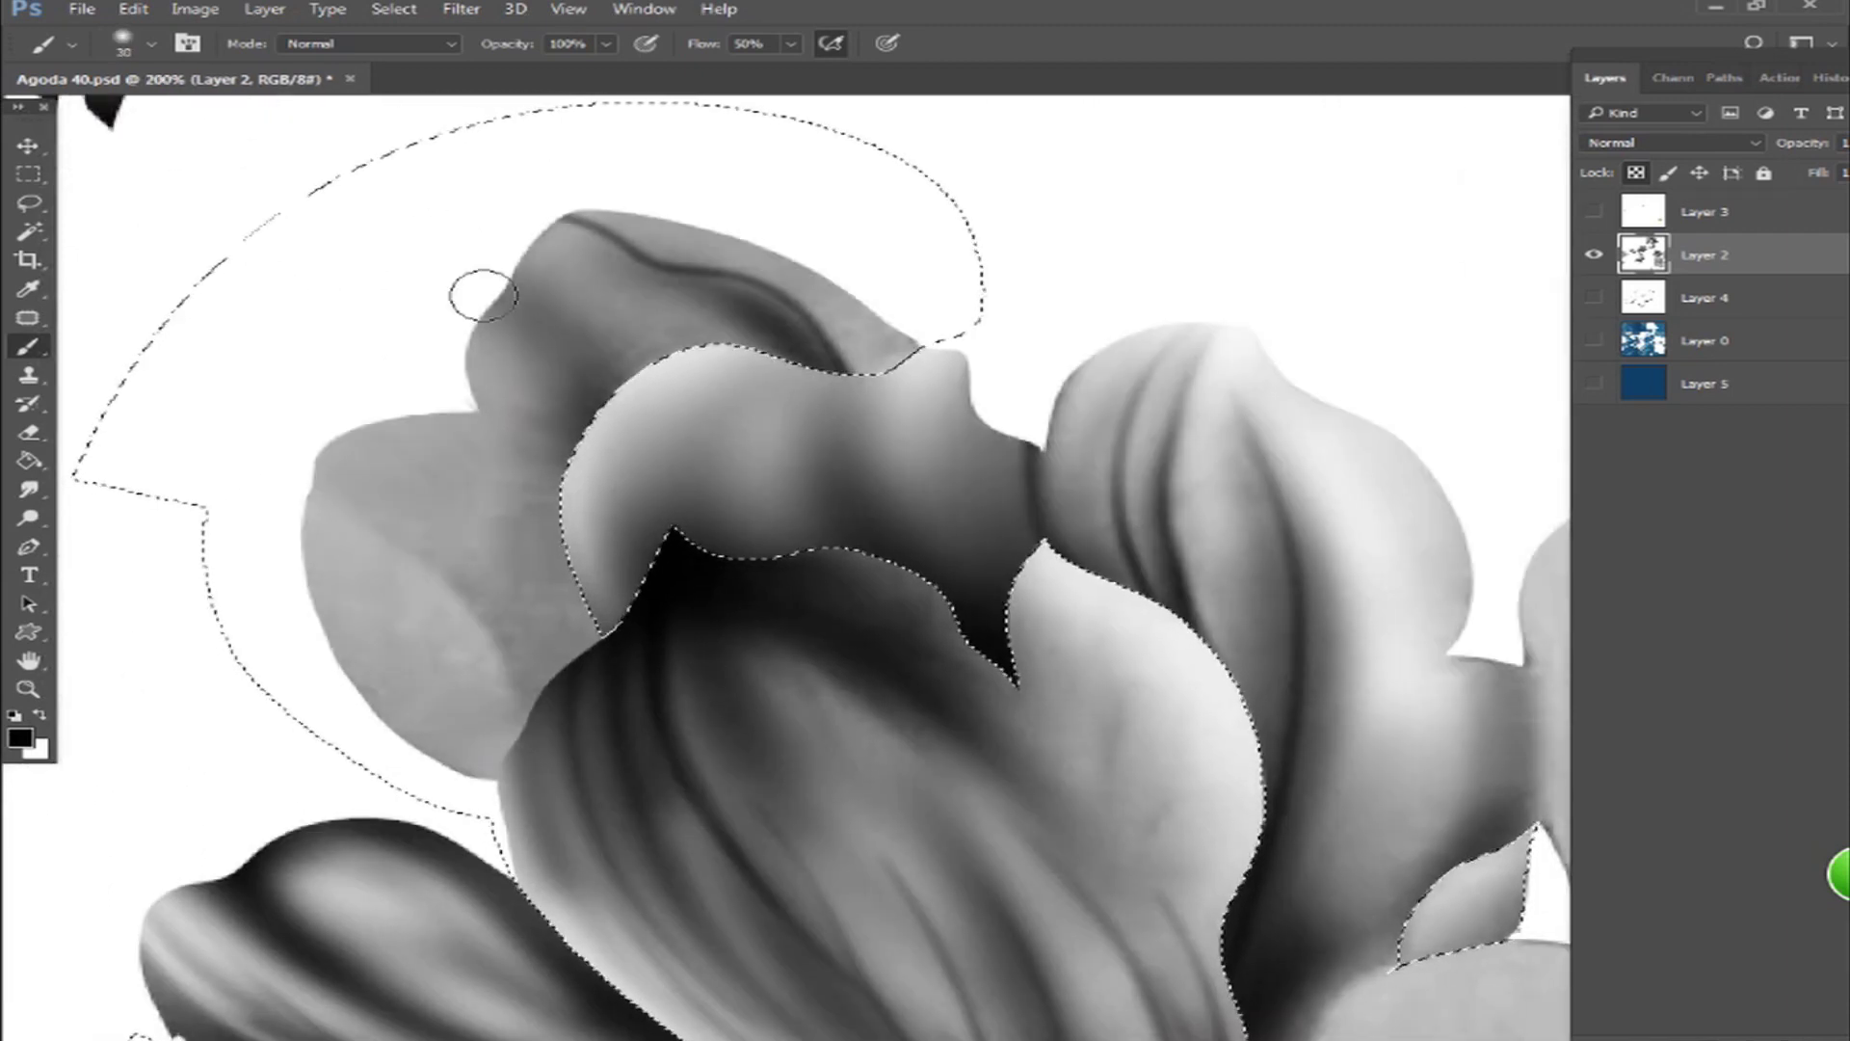
key("bracketright")
key("bracketright")
left_click_drag(708, 334, 518, 374)
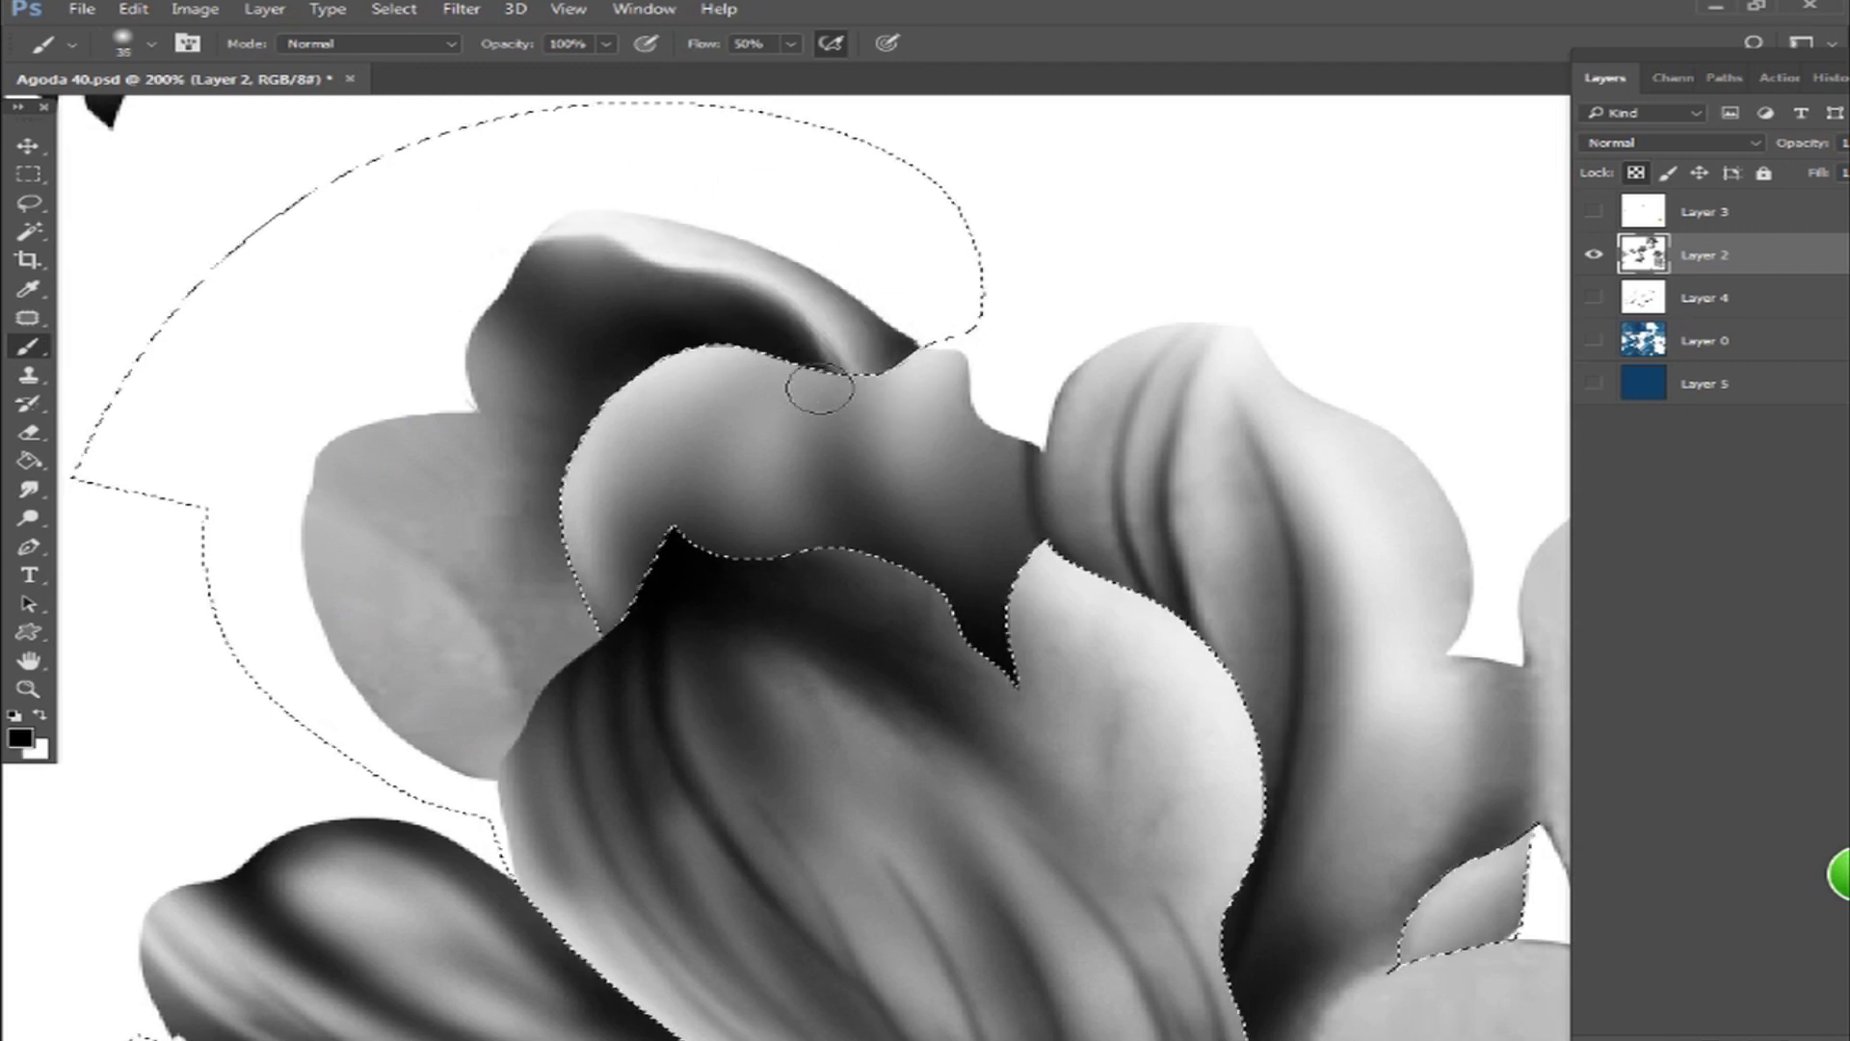
- Shade the leftmost back petal with a larger black brush and clear the selection
key("]")
key("]")
key("]")
mouse_move(444, 539)
left_mouse_down()
mouse_move(499, 488)
mouse_move(318, 623)
left_mouse_up()
key("ctrl+minus")
key("ctrl+minus")
key("ctrl+minus")
key("ctrl+d")
- Offset Layer 2 with Wrap Around so the two unshaded right-hand flowers sit whole near the middle of the canvas
left_click(729, 600, "ctrl")
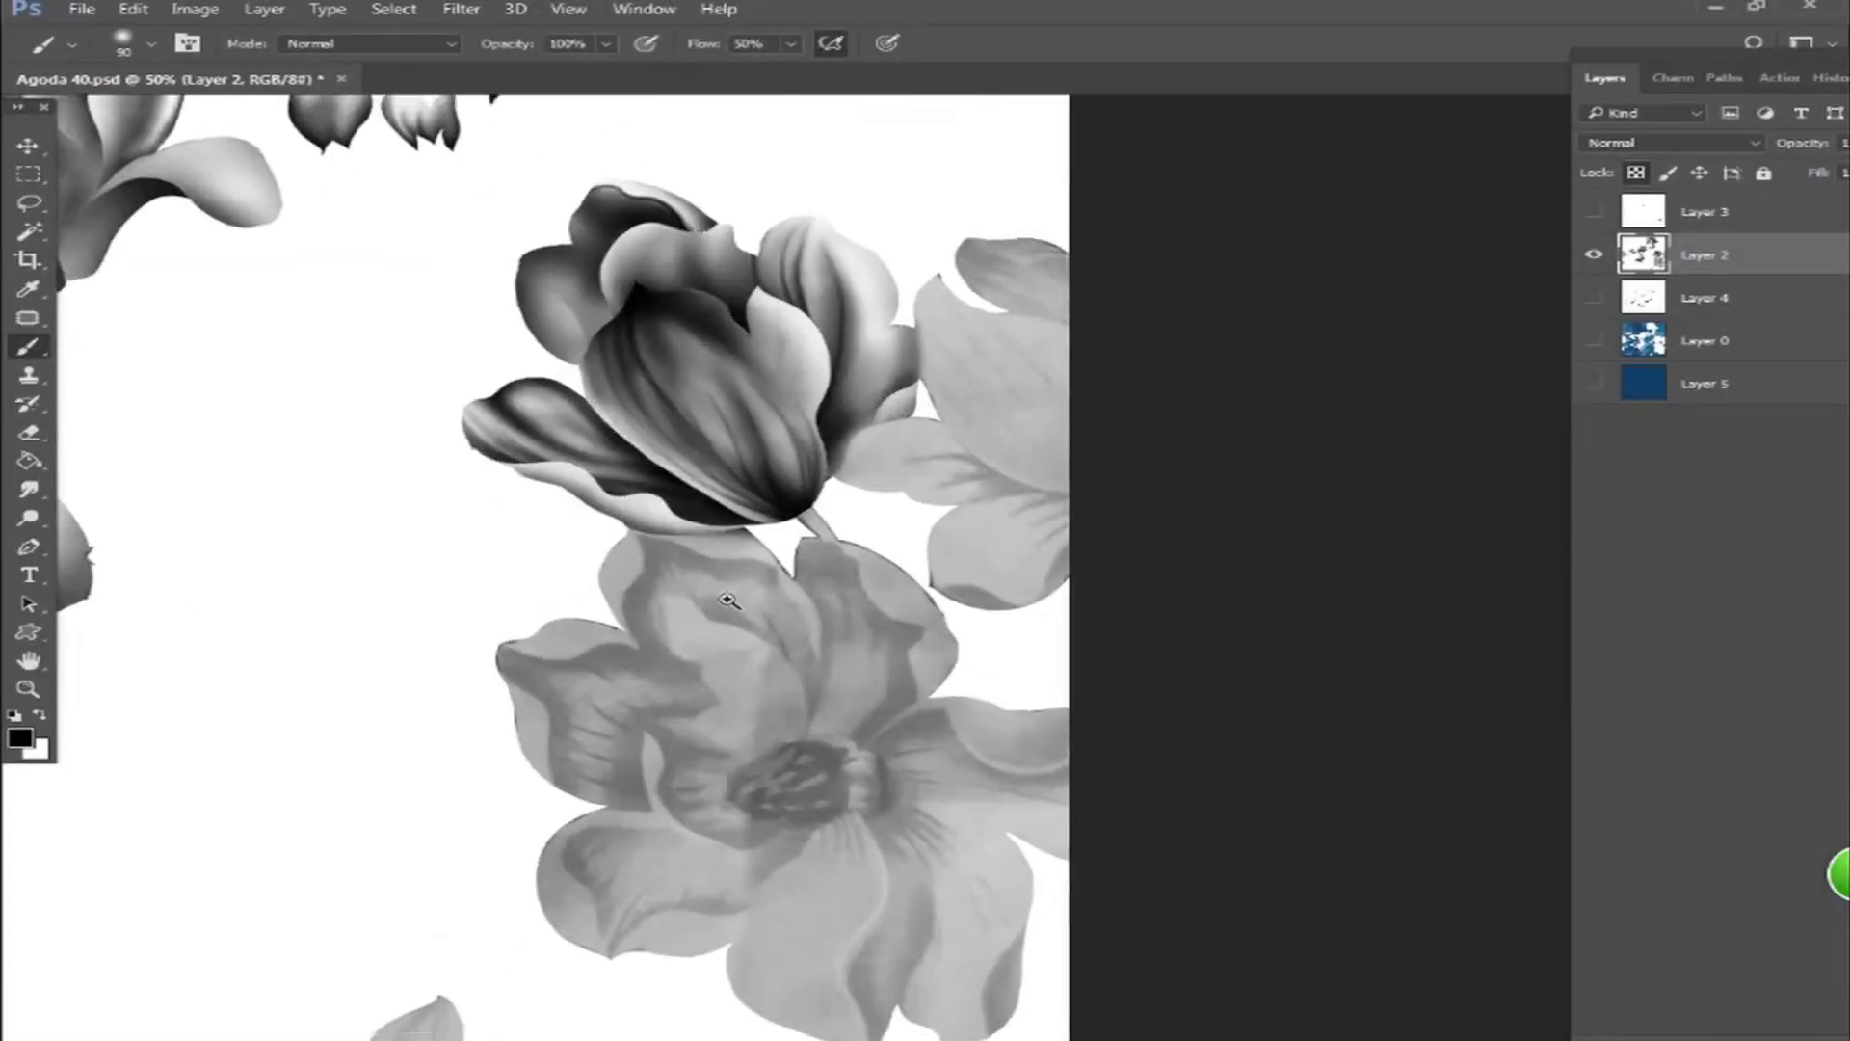
left_click(784, 565, "alt")
left_click(784, 566, "alt")
left_click(782, 597, "ctrl")
left_click_drag(1152, 640, 802, 598)
left_click(1113, 487, "alt")
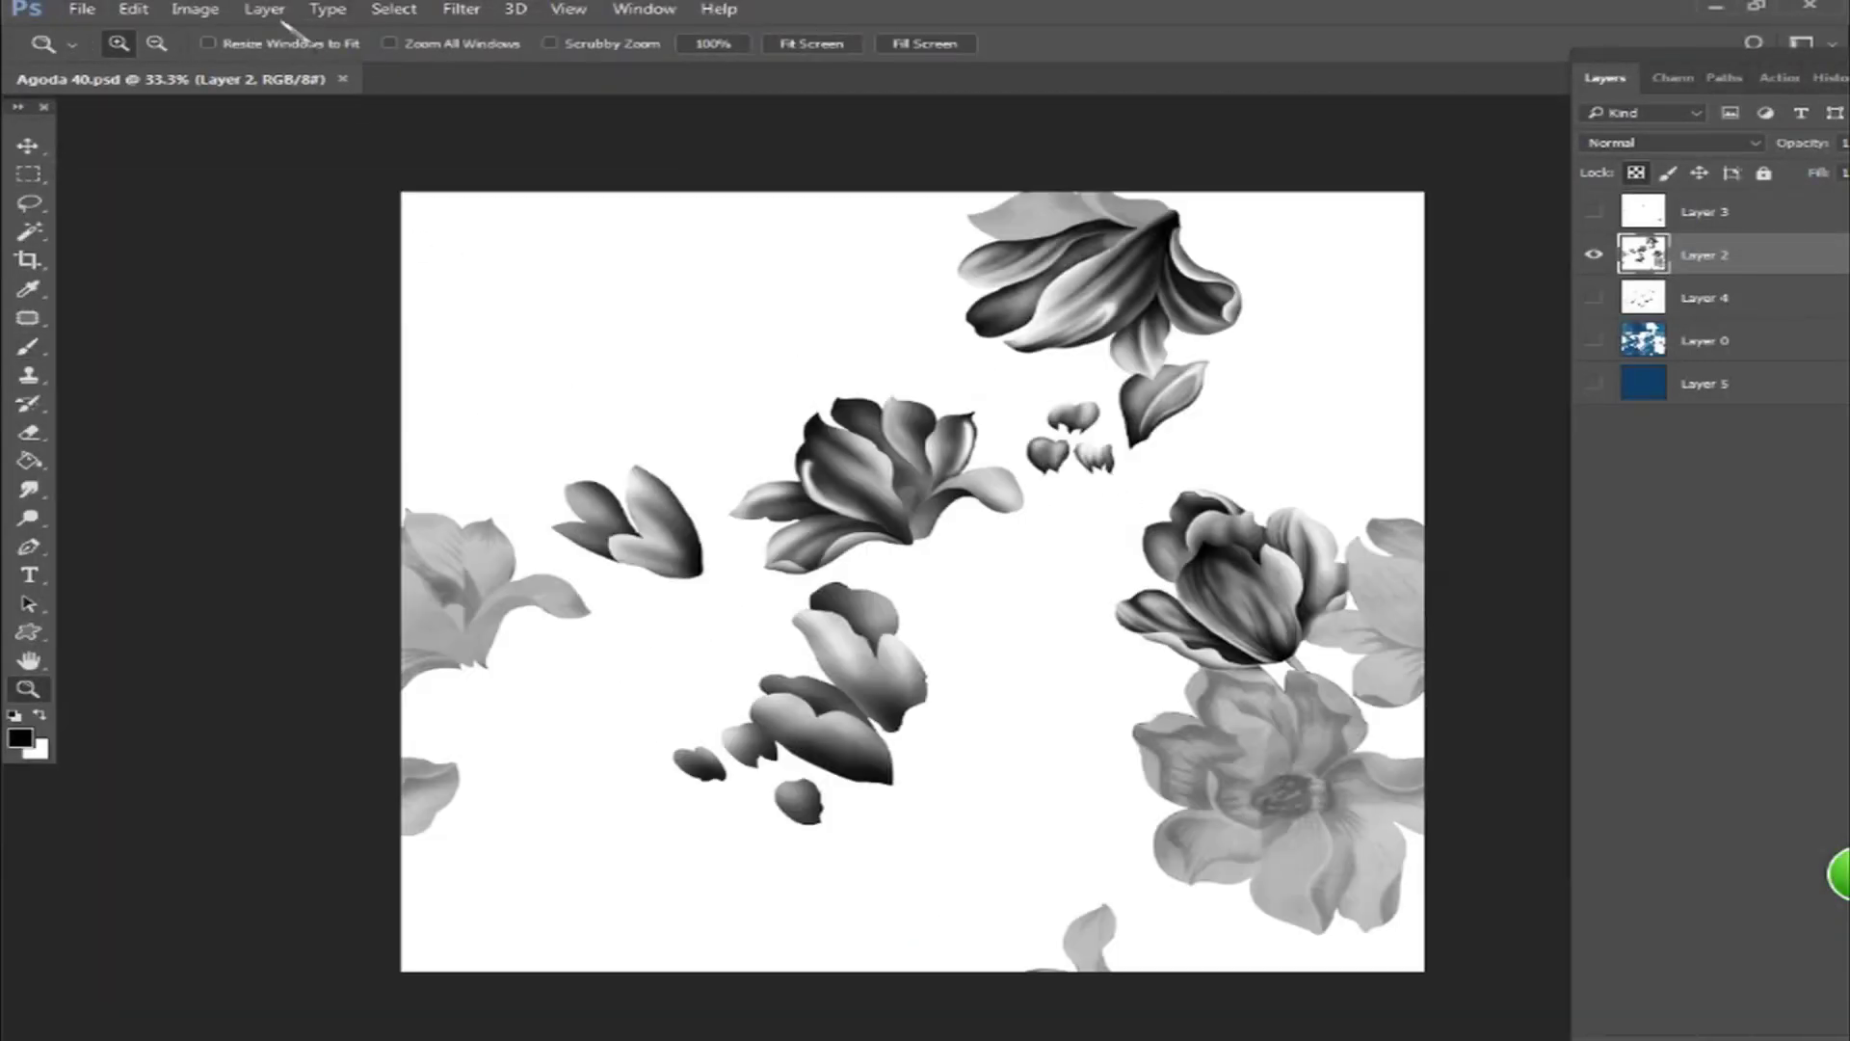
left_click(461, 9)
left_click(393, 541)
left_click_drag(1045, 475, 1007, 538)
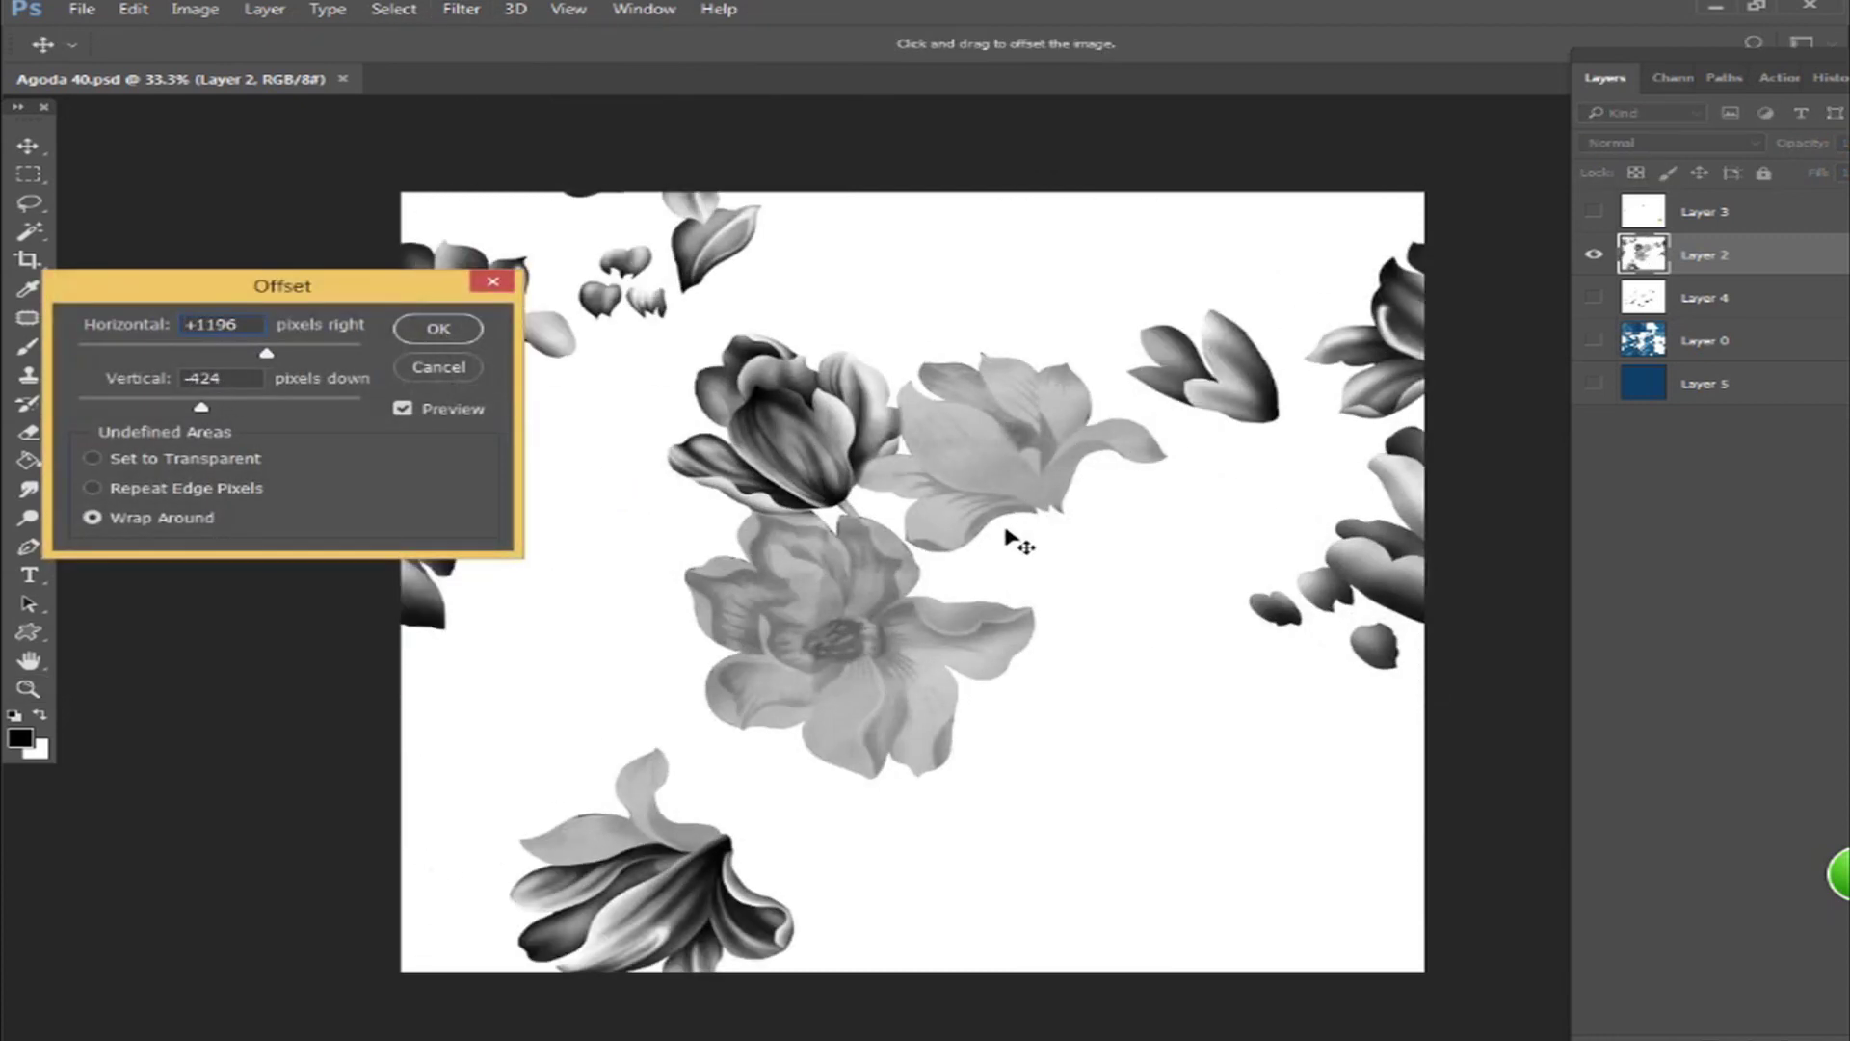
left_click_drag(902, 560, 956, 559)
key("Return")
- Show Layer 4 and Layer 0 and repeat the same Offset on each of them
left_click(1594, 298)
left_click(1672, 310)
key("ctrl+alt+f")
left_click(1593, 340)
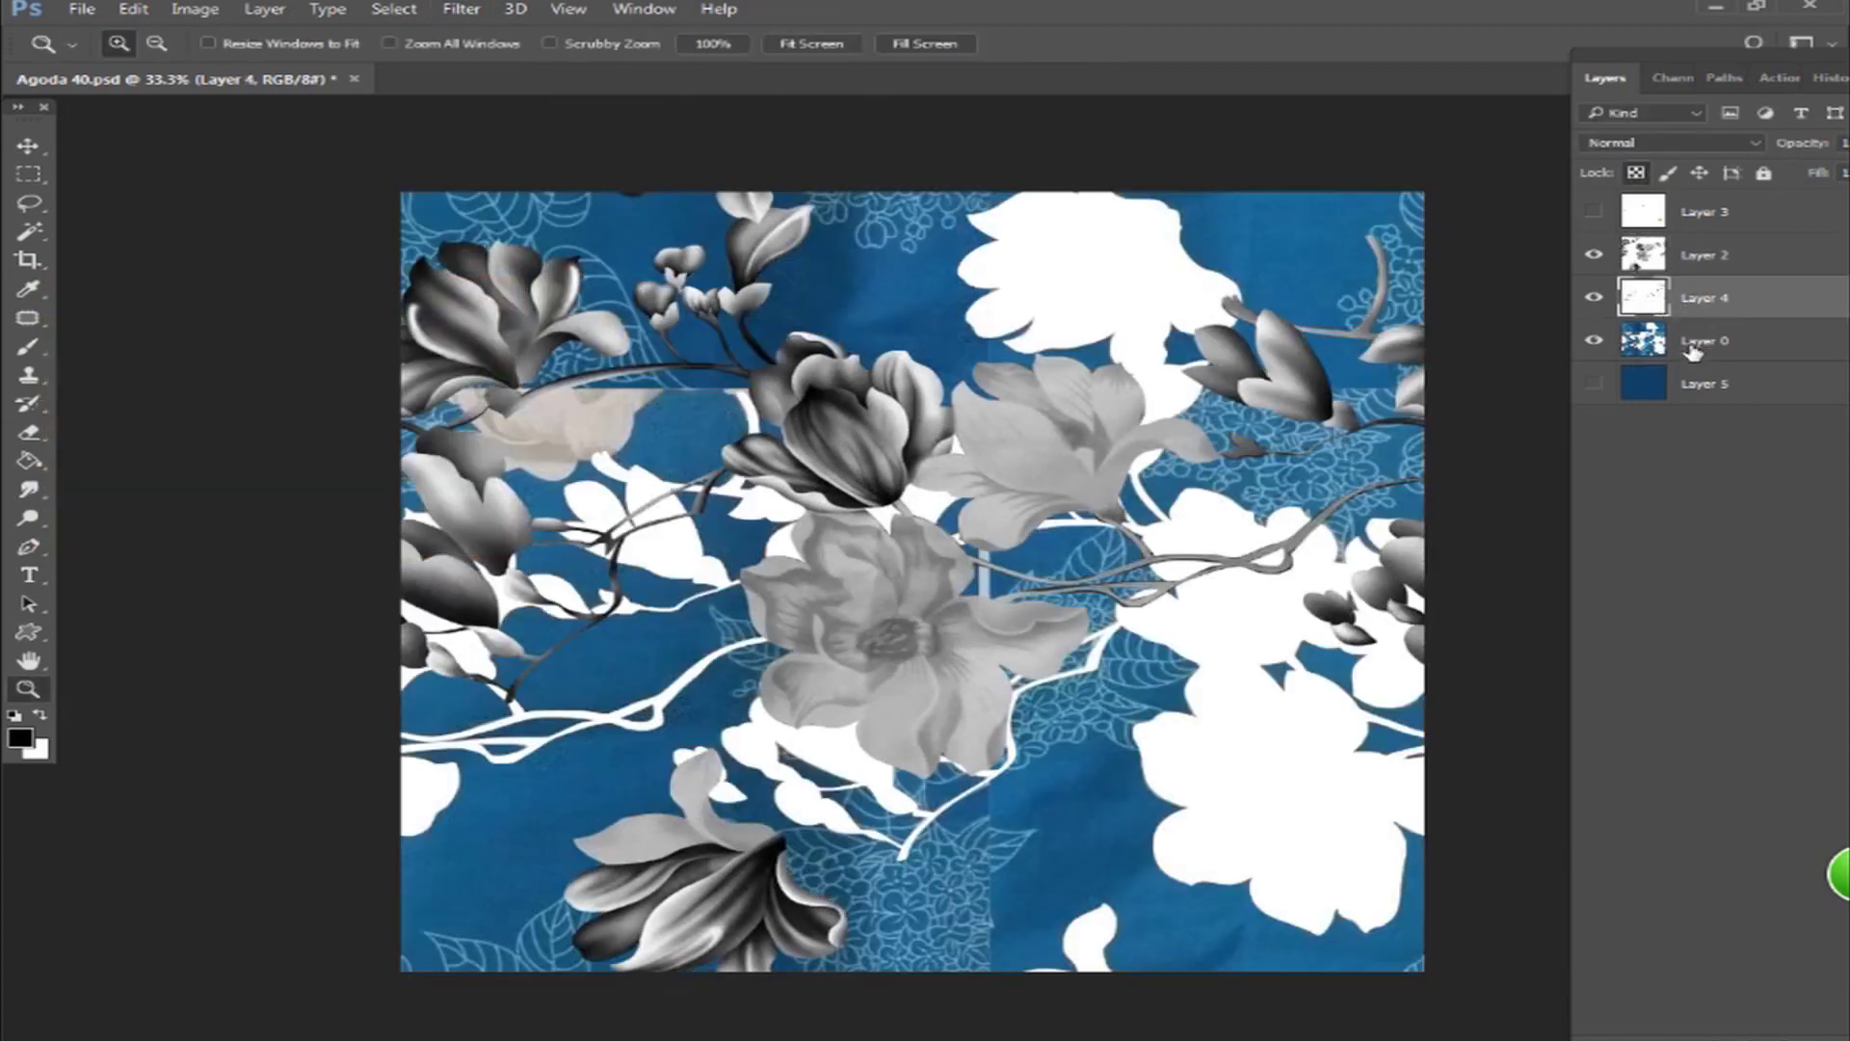
left_click(1691, 351)
key("ctrl+alt+f")
- Toggle the visibility of Layer 0 and Layer 5, then show Layer 3 and repeat the same Offset on it
left_click(1593, 341)
left_click(1594, 384)
left_click(1695, 387)
left_click(1594, 212)
left_click(1702, 217)
key("ctrl+alt+f")
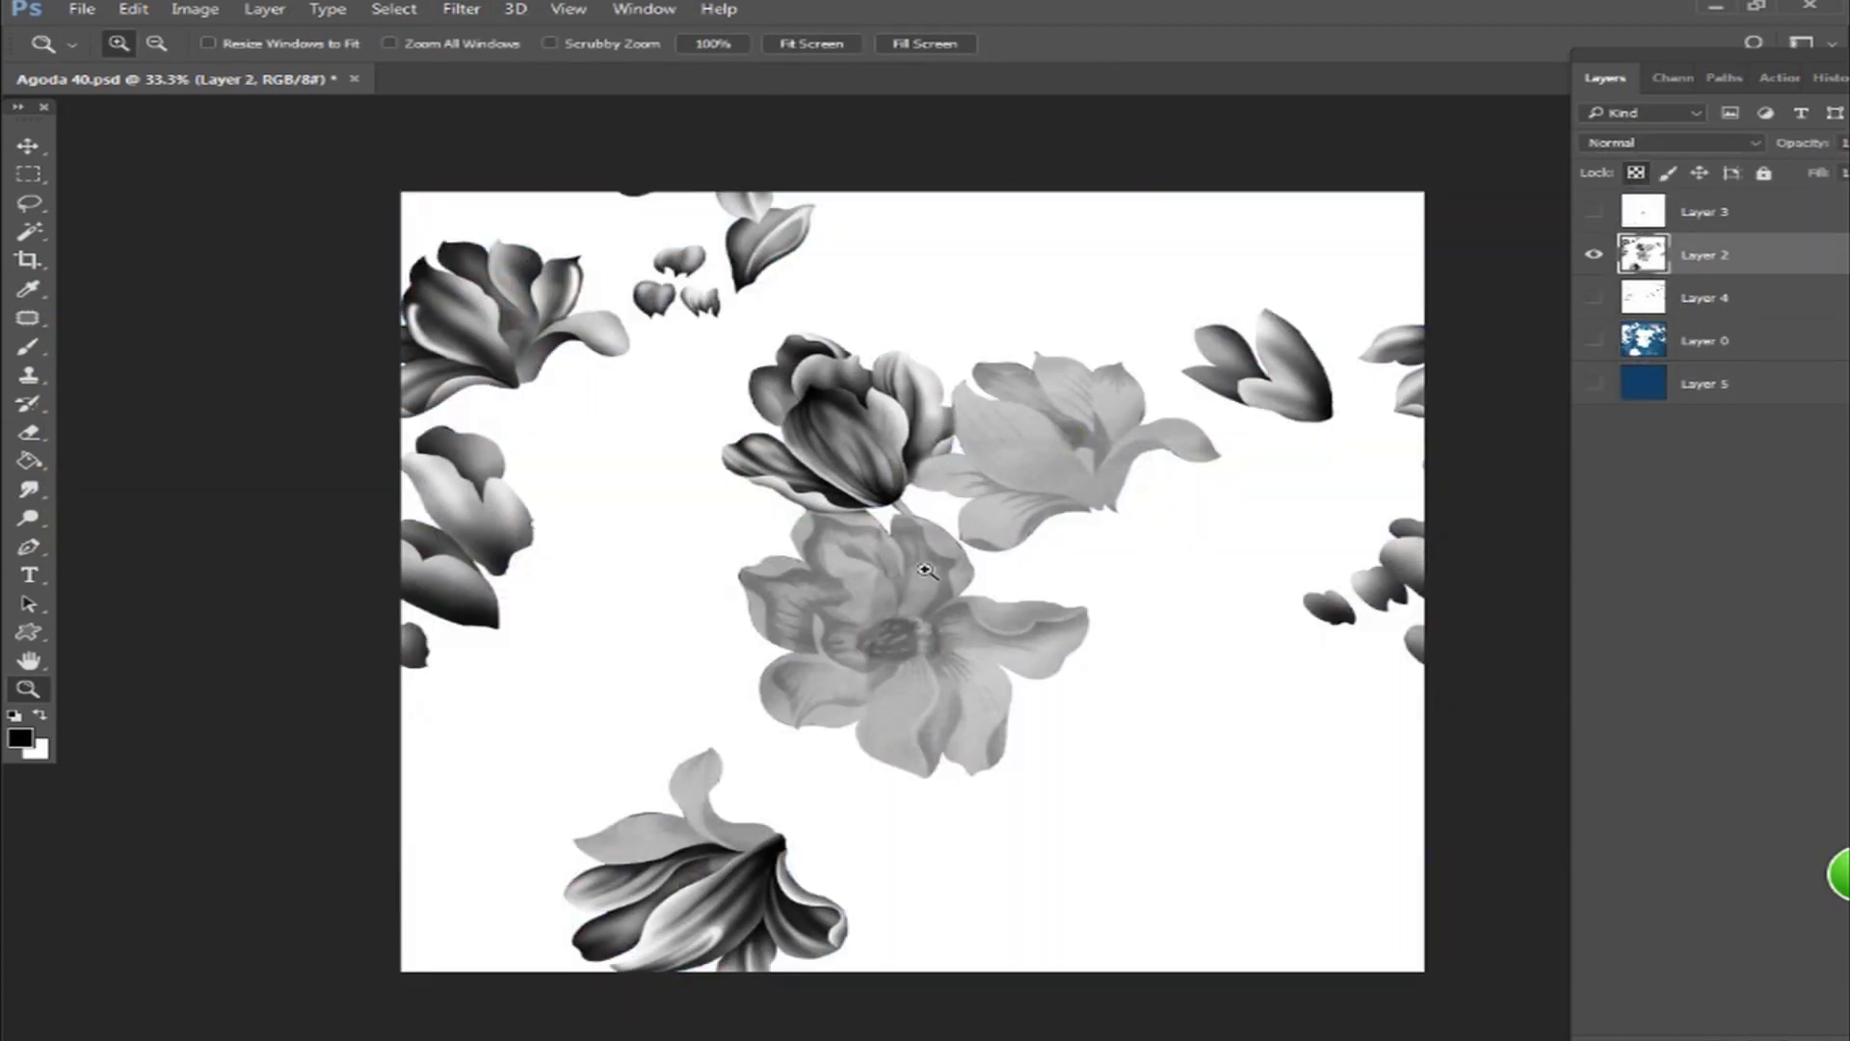
- Hide the side panels and select the large front petal of the unshaded flower beside the finished one with the Lasso
left_click(1017, 527)
left_click_drag(1067, 315, 739, 601)
mouse_move(1321, 193)
left_mouse_down()
mouse_move(475, 730)
mouse_move(439, 799)
left_mouse_up()
key("l")
left_click(999, 504, "ctrl")
left_click_drag(999, 504, 981, 422)
key("Tab")
mouse_move(781, 578)
left_mouse_down()
mouse_move(1102, 652)
mouse_move(1096, 595)
left_mouse_up()
left_click_drag(1539, 962, 1294, 896)
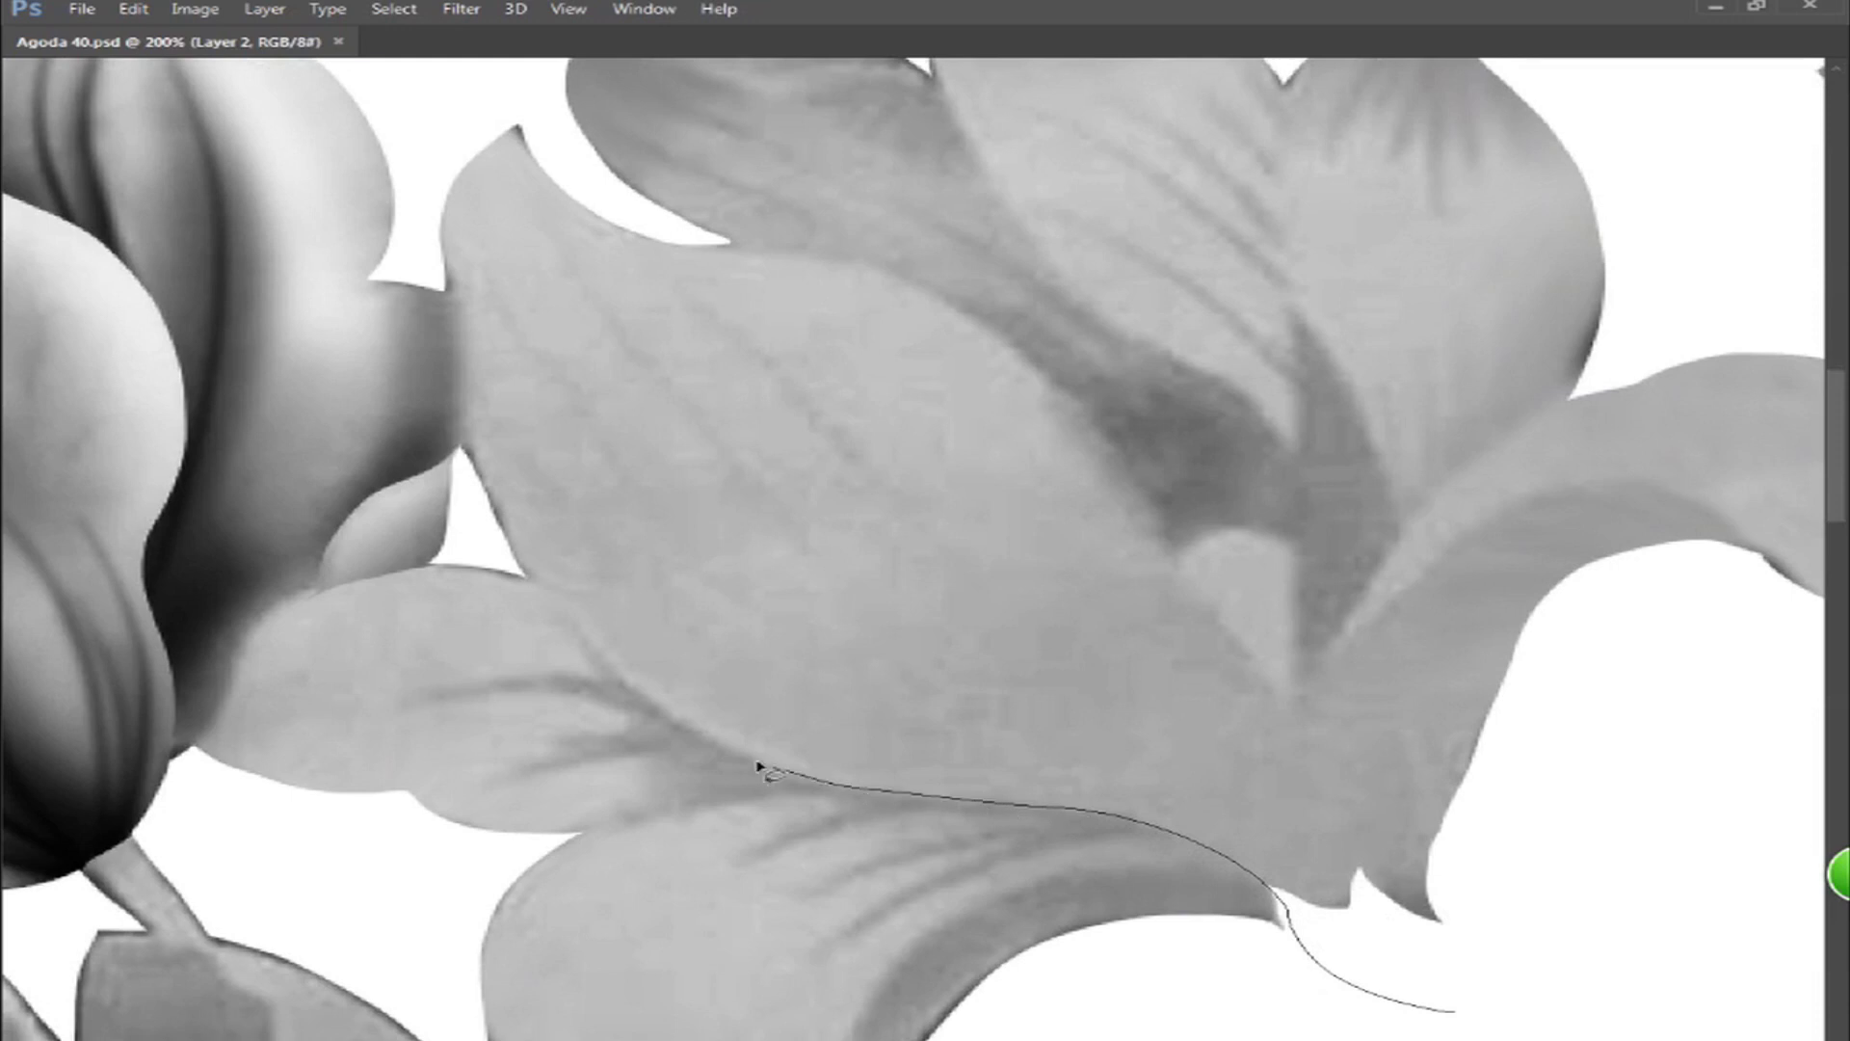
left_click_drag(472, 516, 612, 648)
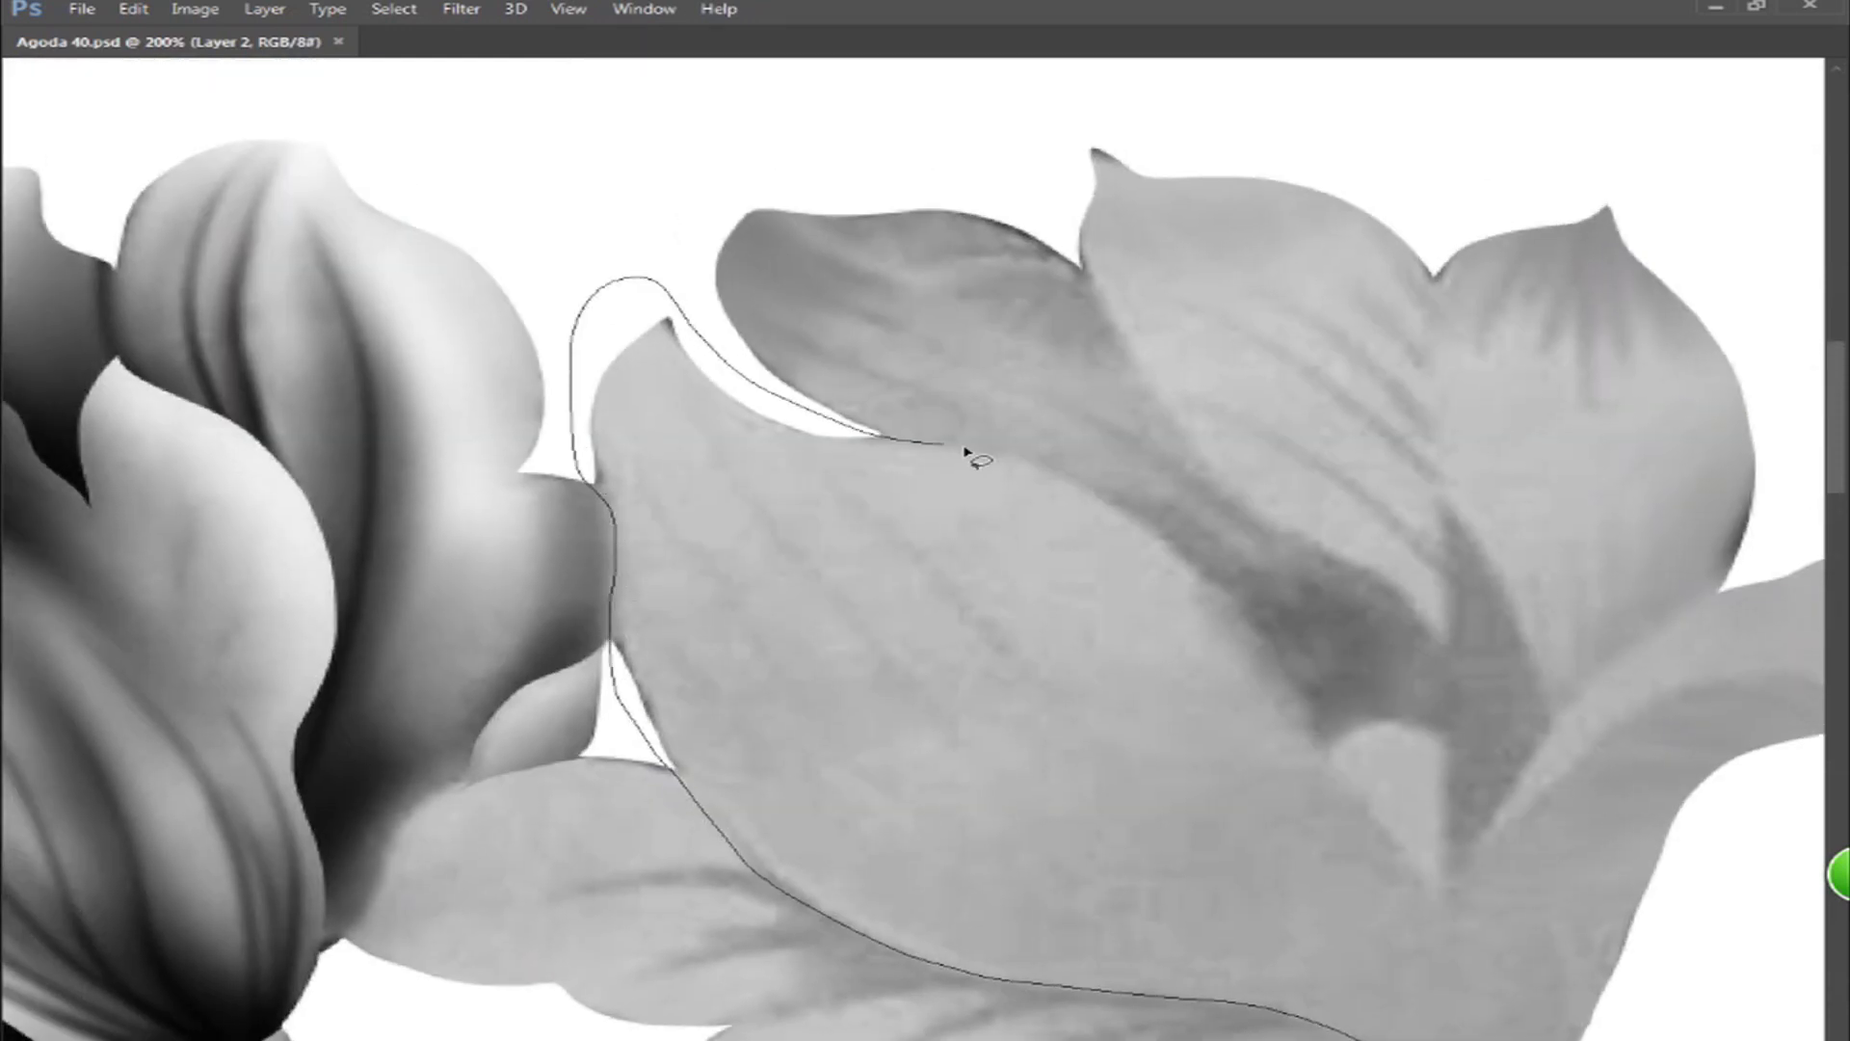
left_click_drag(922, 448, 918, 365)
mouse_move(1183, 759)
left_mouse_down()
mouse_move(829, 607)
mouse_move(1032, 632)
left_mouse_up()
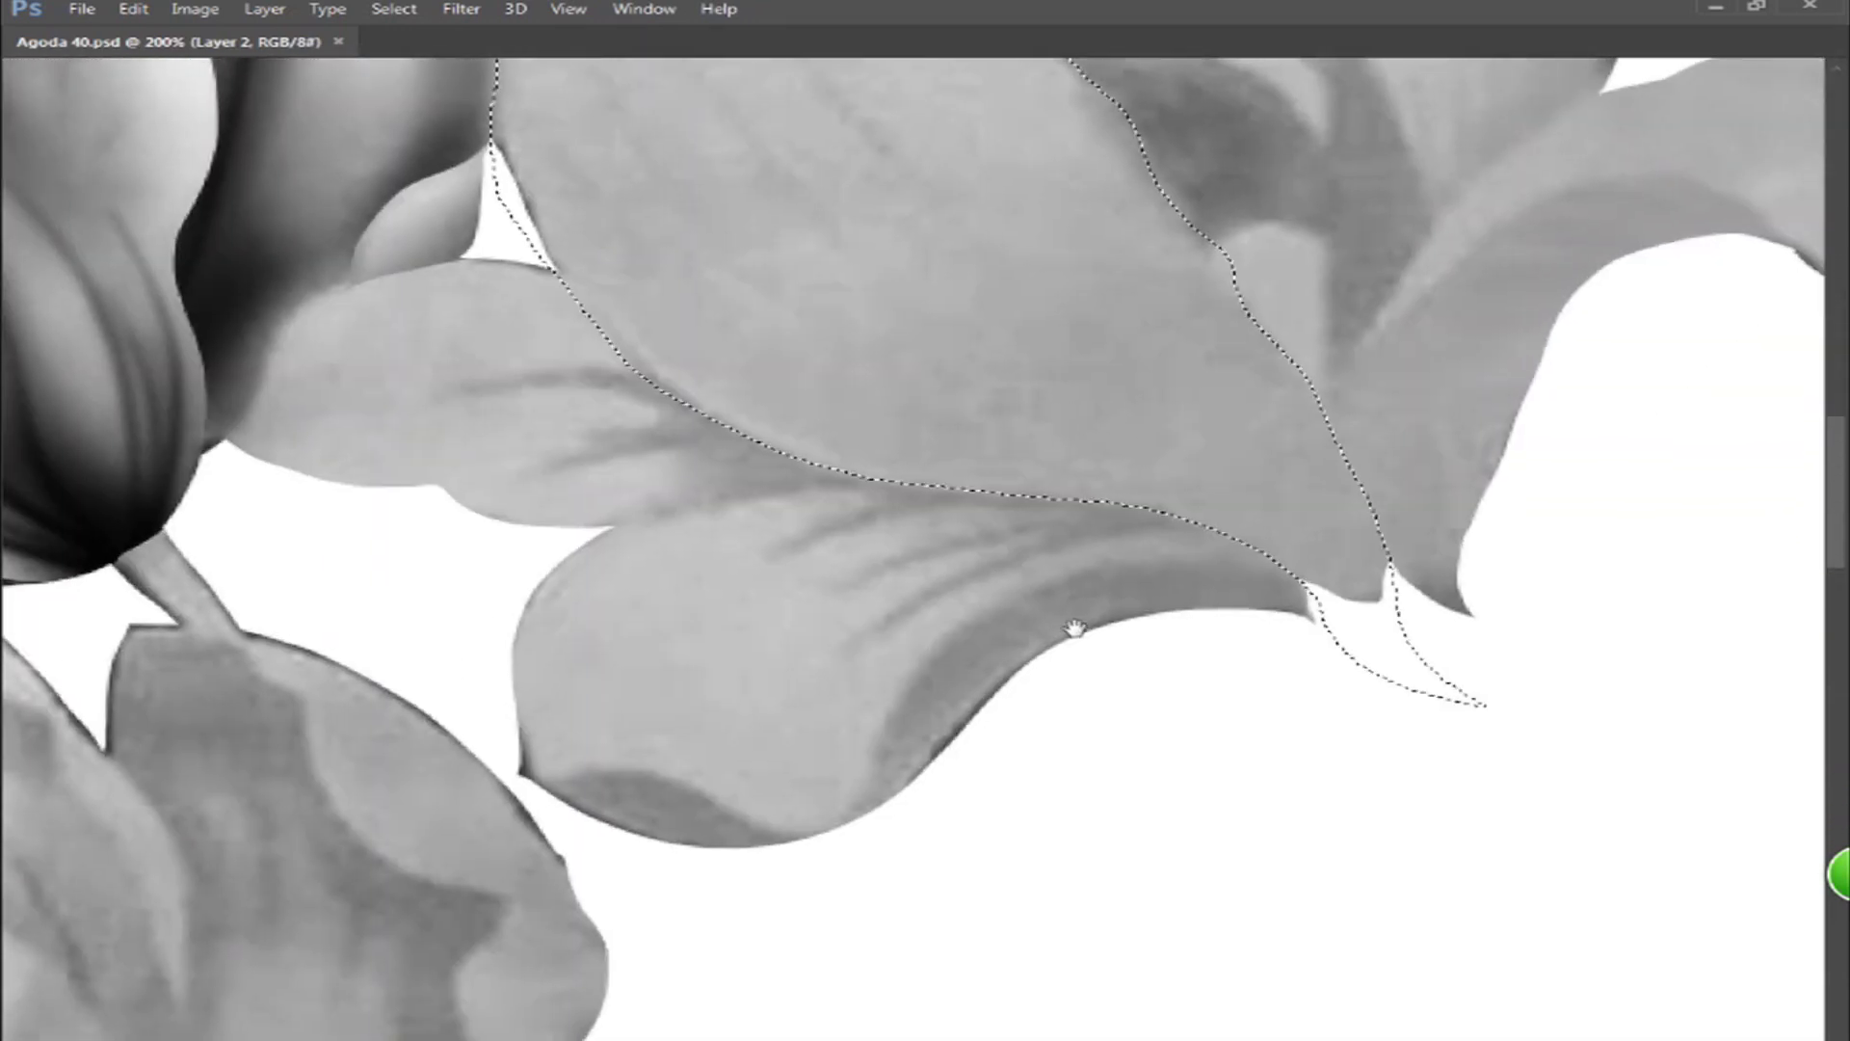
- Add the lower petal's curled rim, the curved right-hand petal and the upper middle petal to the selection with the Lasso
left_click_drag(1312, 605, 915, 672)
left_click_drag(568, 771, 1343, 665)
mouse_move(1457, 376)
left_mouse_down()
mouse_move(777, 732)
mouse_move(1000, 554)
left_mouse_up()
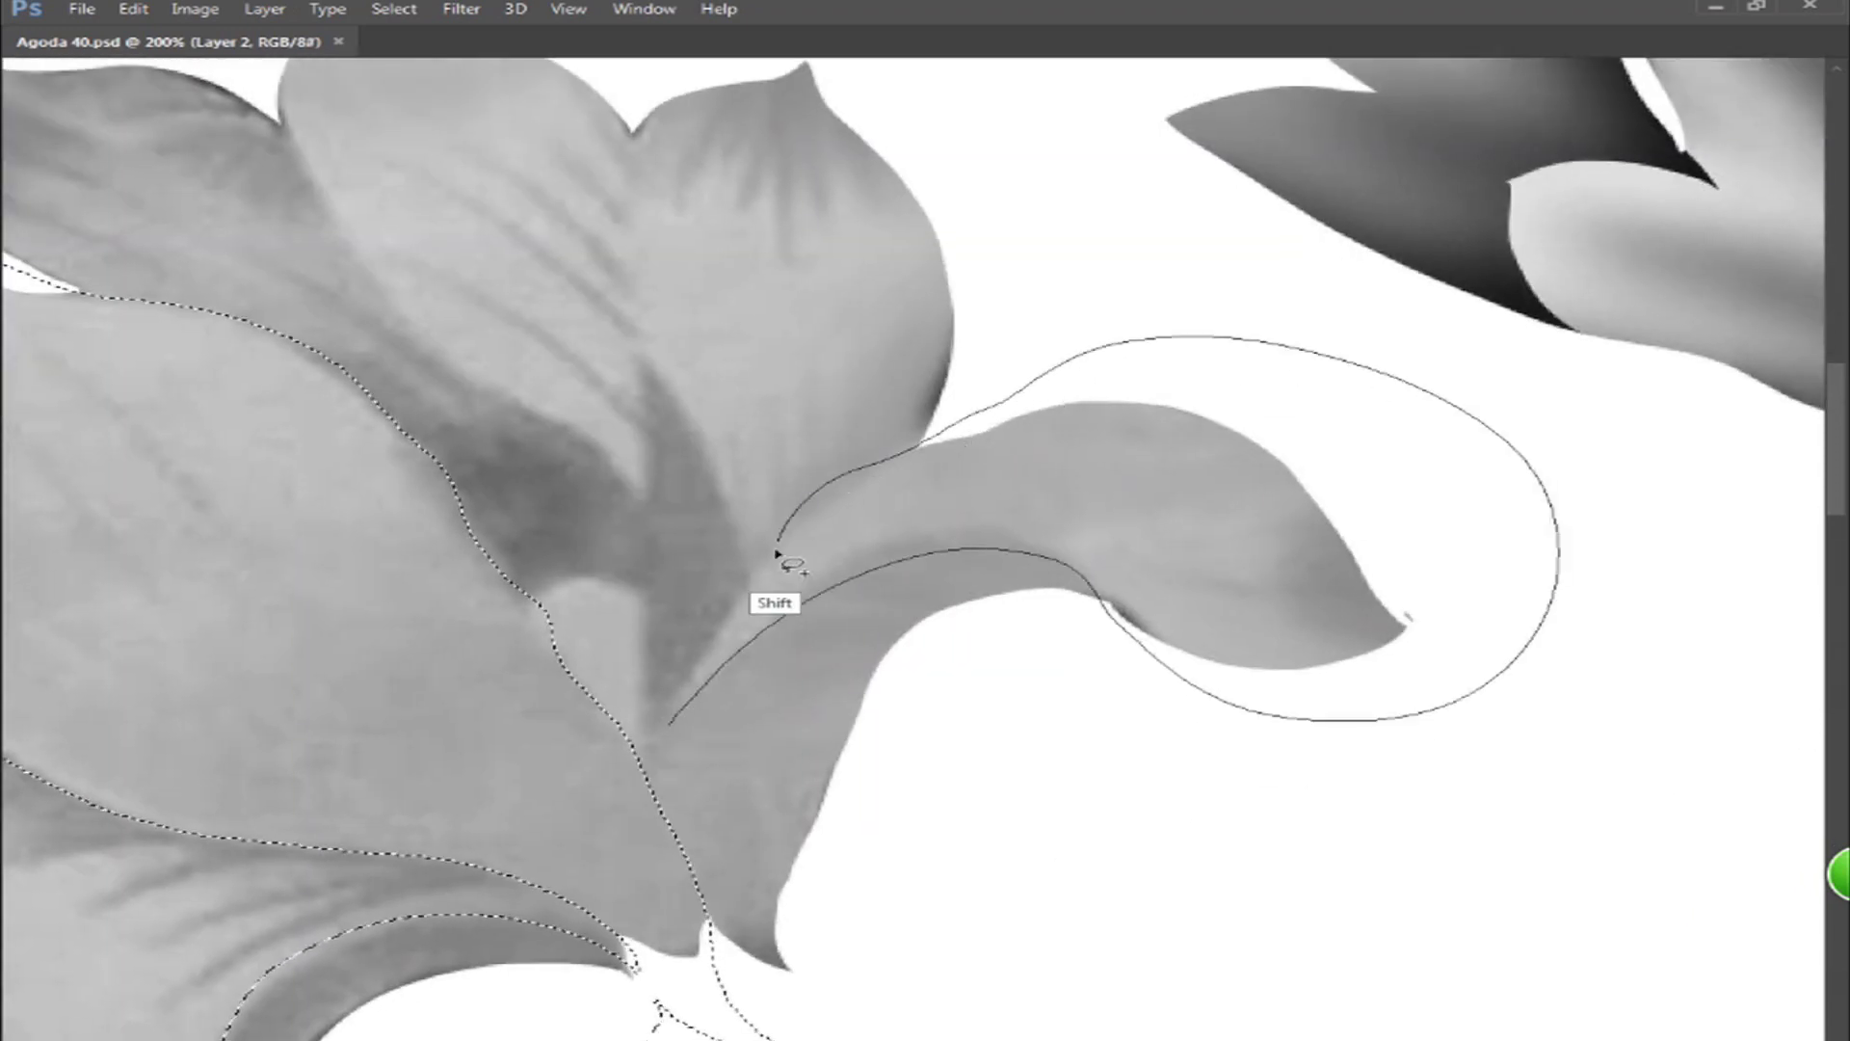
left_click_drag(655, 794, 666, 734)
left_click_drag(746, 330, 1205, 575)
left_click_drag(857, 84, 728, 357)
left_click_drag(1102, 592, 860, 88)
key("ctrl+minus")
left_click_drag(925, 548, 937, 449)
left_click(800, 717, "ctrl")
- Brush black along the outer edge and white along the inner edge of the lower petal's curled rim
key("b")
left_click_drag(1068, 645, 805, 632)
key("bracketleft")
key("bracketleft")
key("bracketleft")
key("bracketleft")
key("bracketleft")
key("bracketleft")
mouse_move(1028, 632)
left_mouse_down()
mouse_move(909, 693)
mouse_move(840, 866)
mouse_move(991, 768)
mouse_move(864, 900)
left_mouse_up()
key("x")
key("bracketright")
key("bracketright")
key("bracketright")
left_click_drag(1022, 772, 877, 865)
key("bracketright")
key("bracketright")
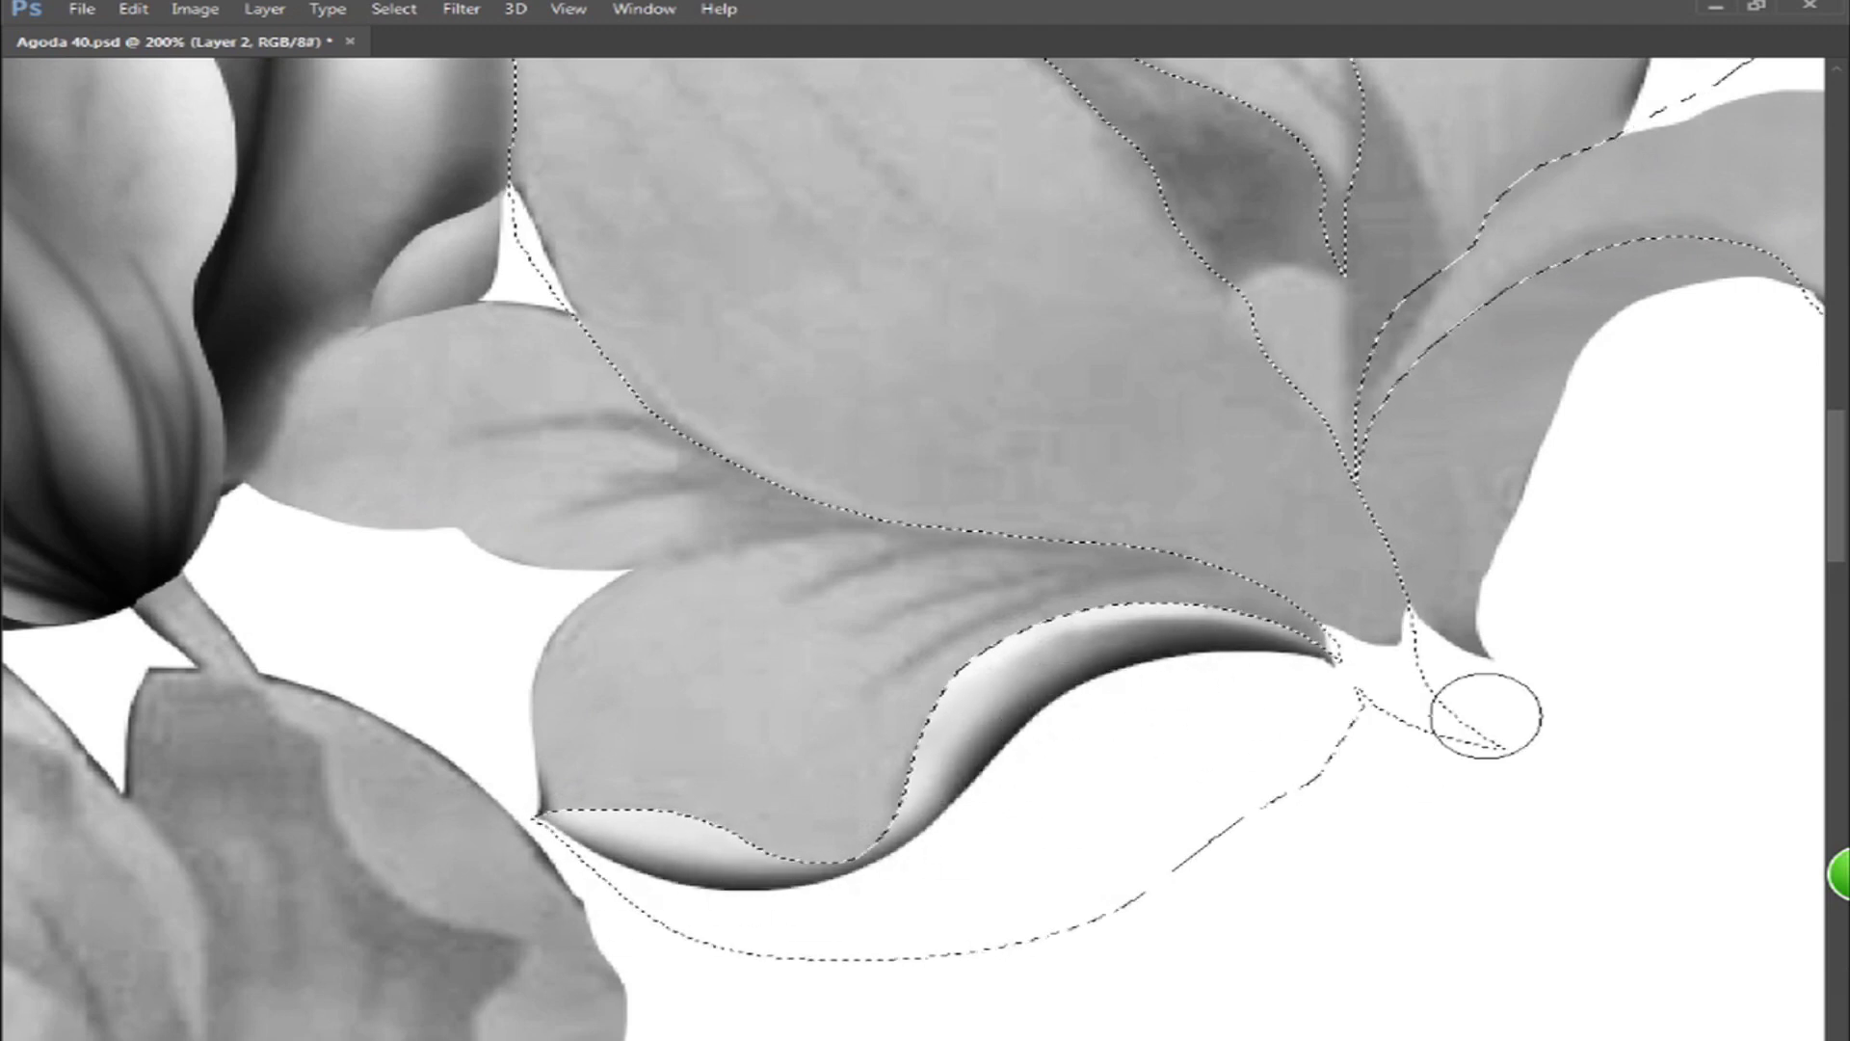
- Paint two thin black veins along the curved right-hand petal and darken its narrow base with a larger brush
left_click_drag(1487, 719, 819, 1015)
key("bracketleft")
key("bracketleft")
key("bracketleft")
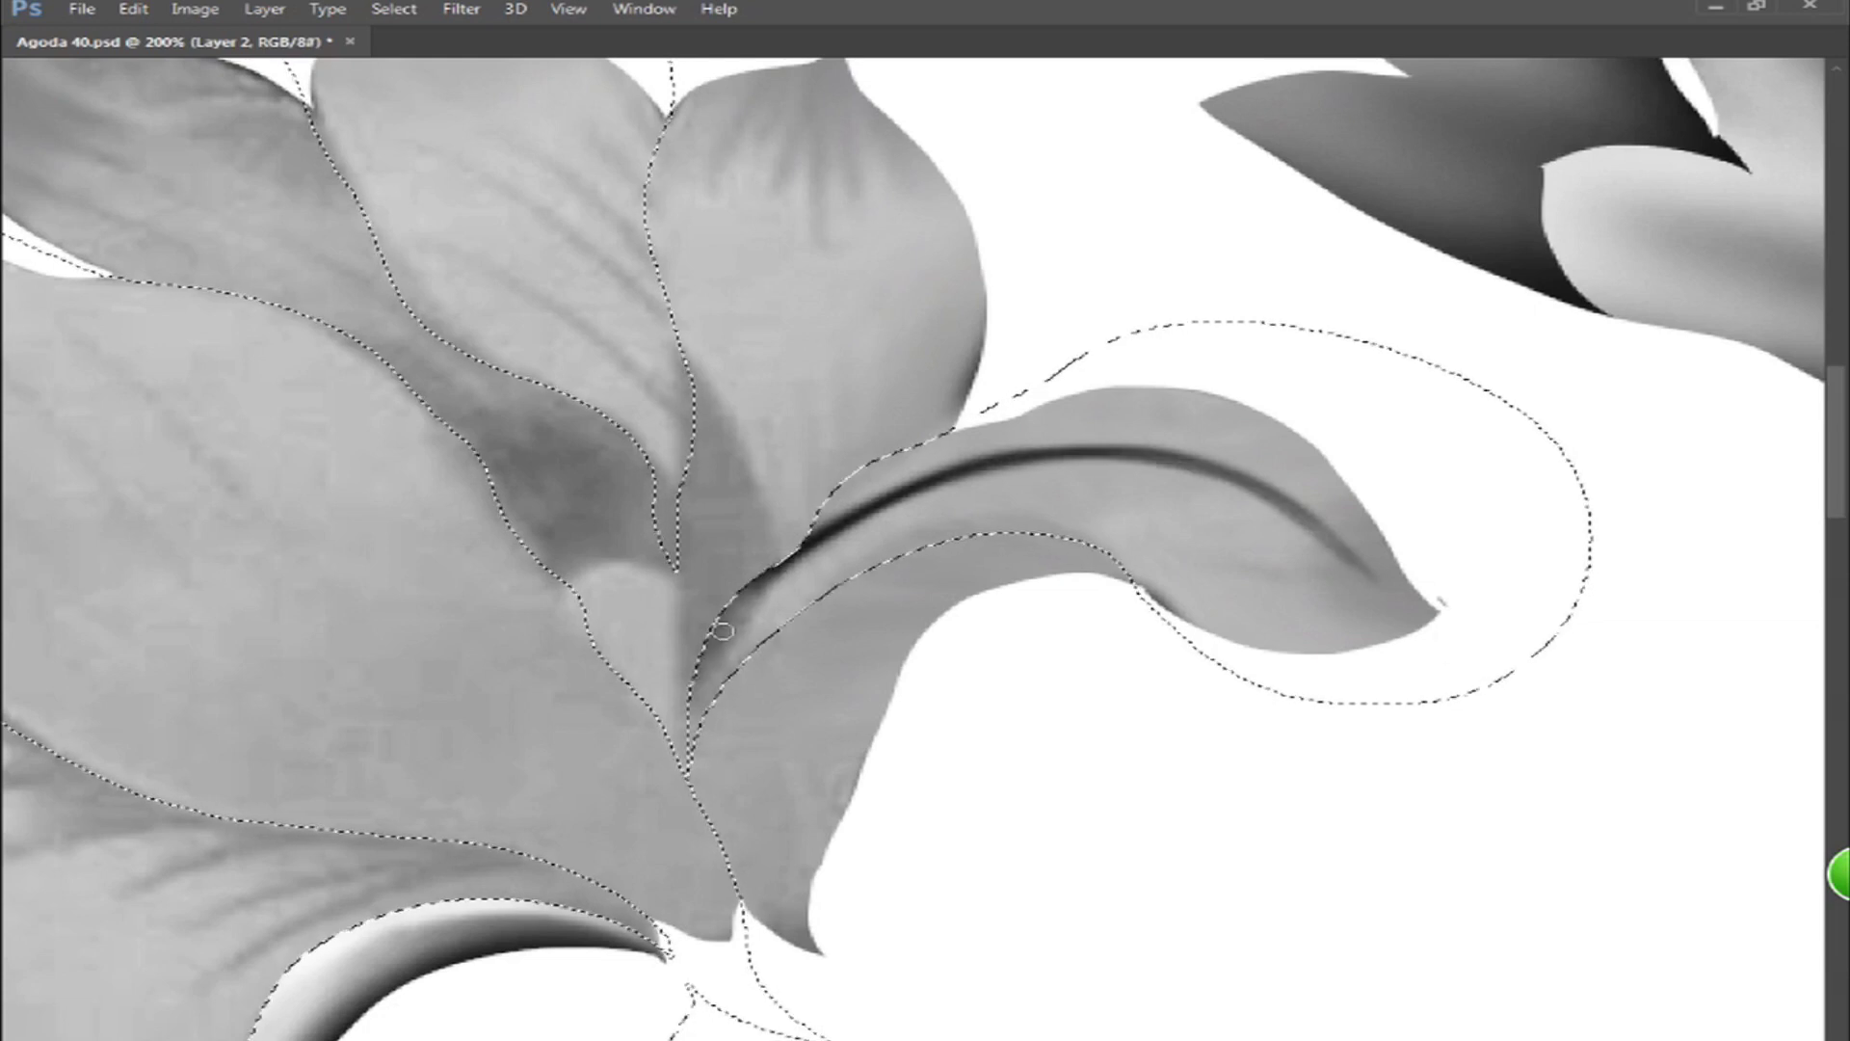
mouse_move(716, 650)
left_mouse_down()
mouse_move(958, 516)
mouse_move(1233, 536)
left_mouse_up()
key("bracketright")
key("bracketright")
key("bracketright")
left_click_drag(743, 585, 1187, 503)
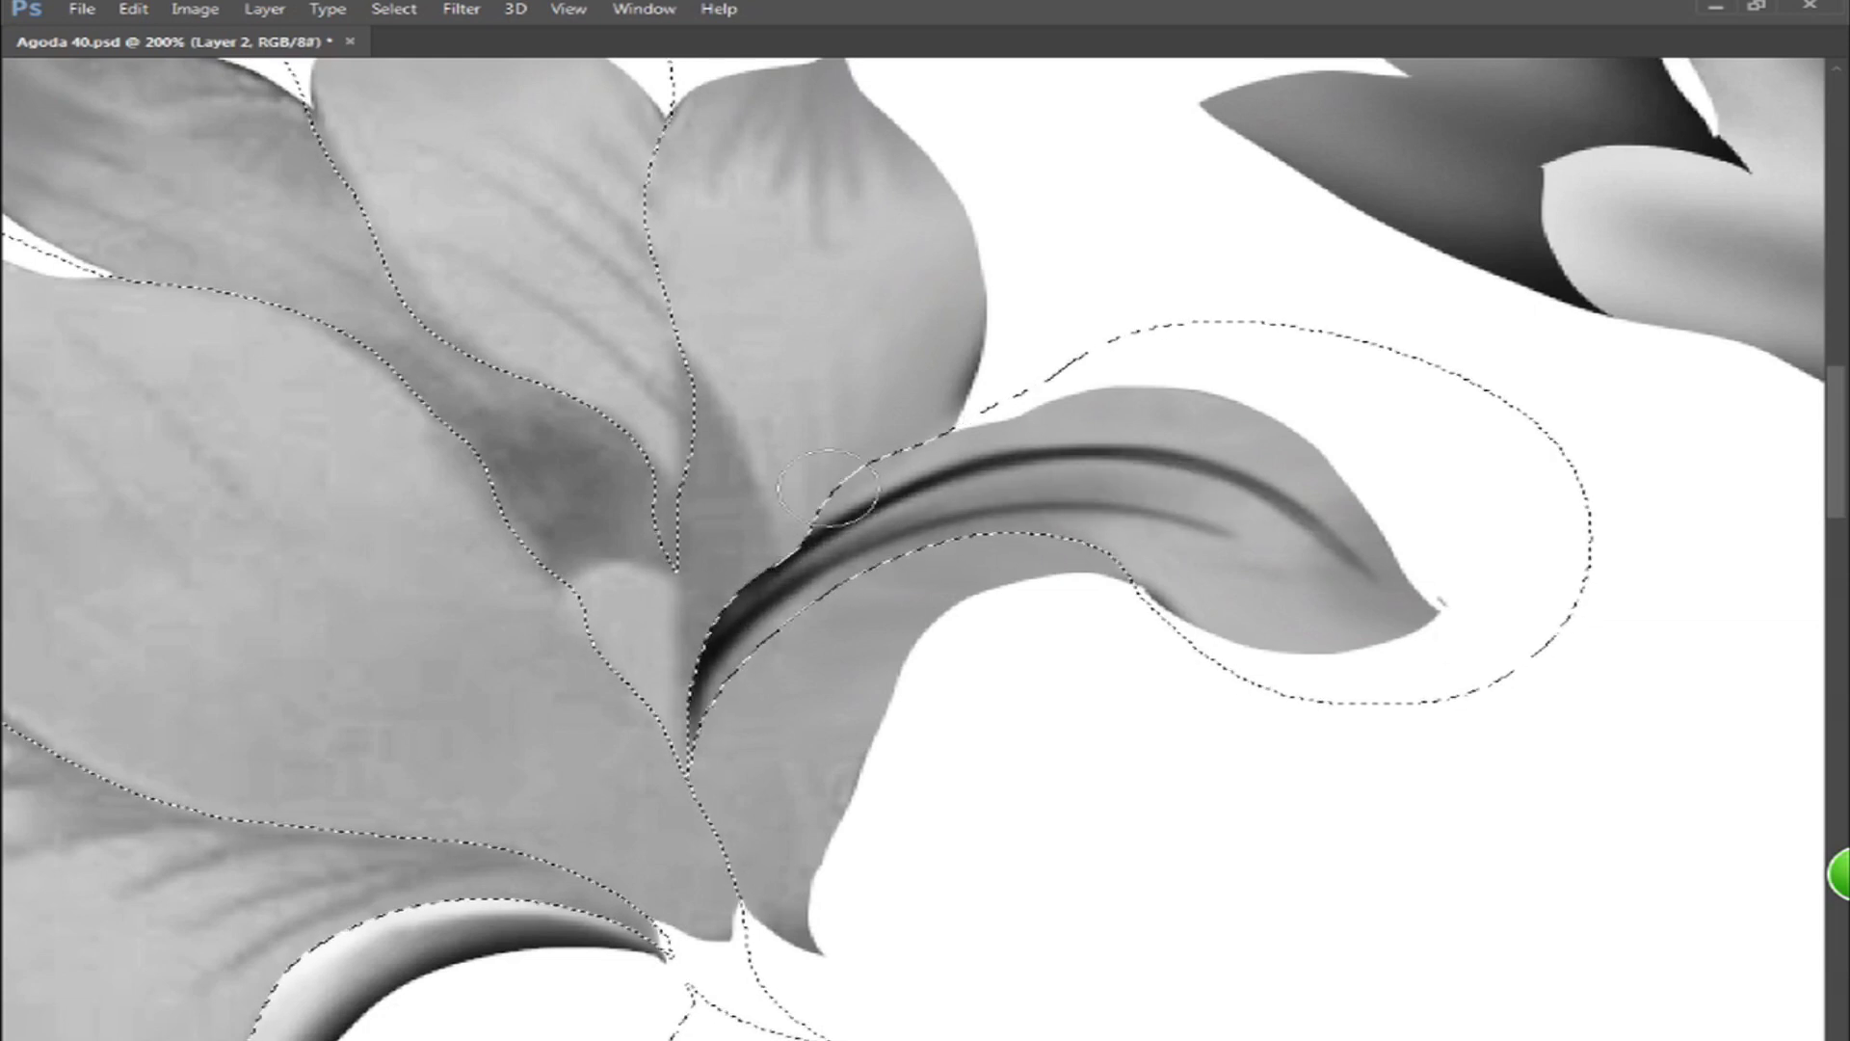
left_click_drag(838, 501, 1387, 453)
- Brush white highlights between the veins and on the lower edge of the curved petal, and darken its upper edge and tip
key("x")
left_click_drag(1418, 687, 1180, 588)
left_click_drag(1449, 624, 1297, 585)
left_click_drag(1378, 636, 1088, 487)
key("bracketleft")
key("bracketleft")
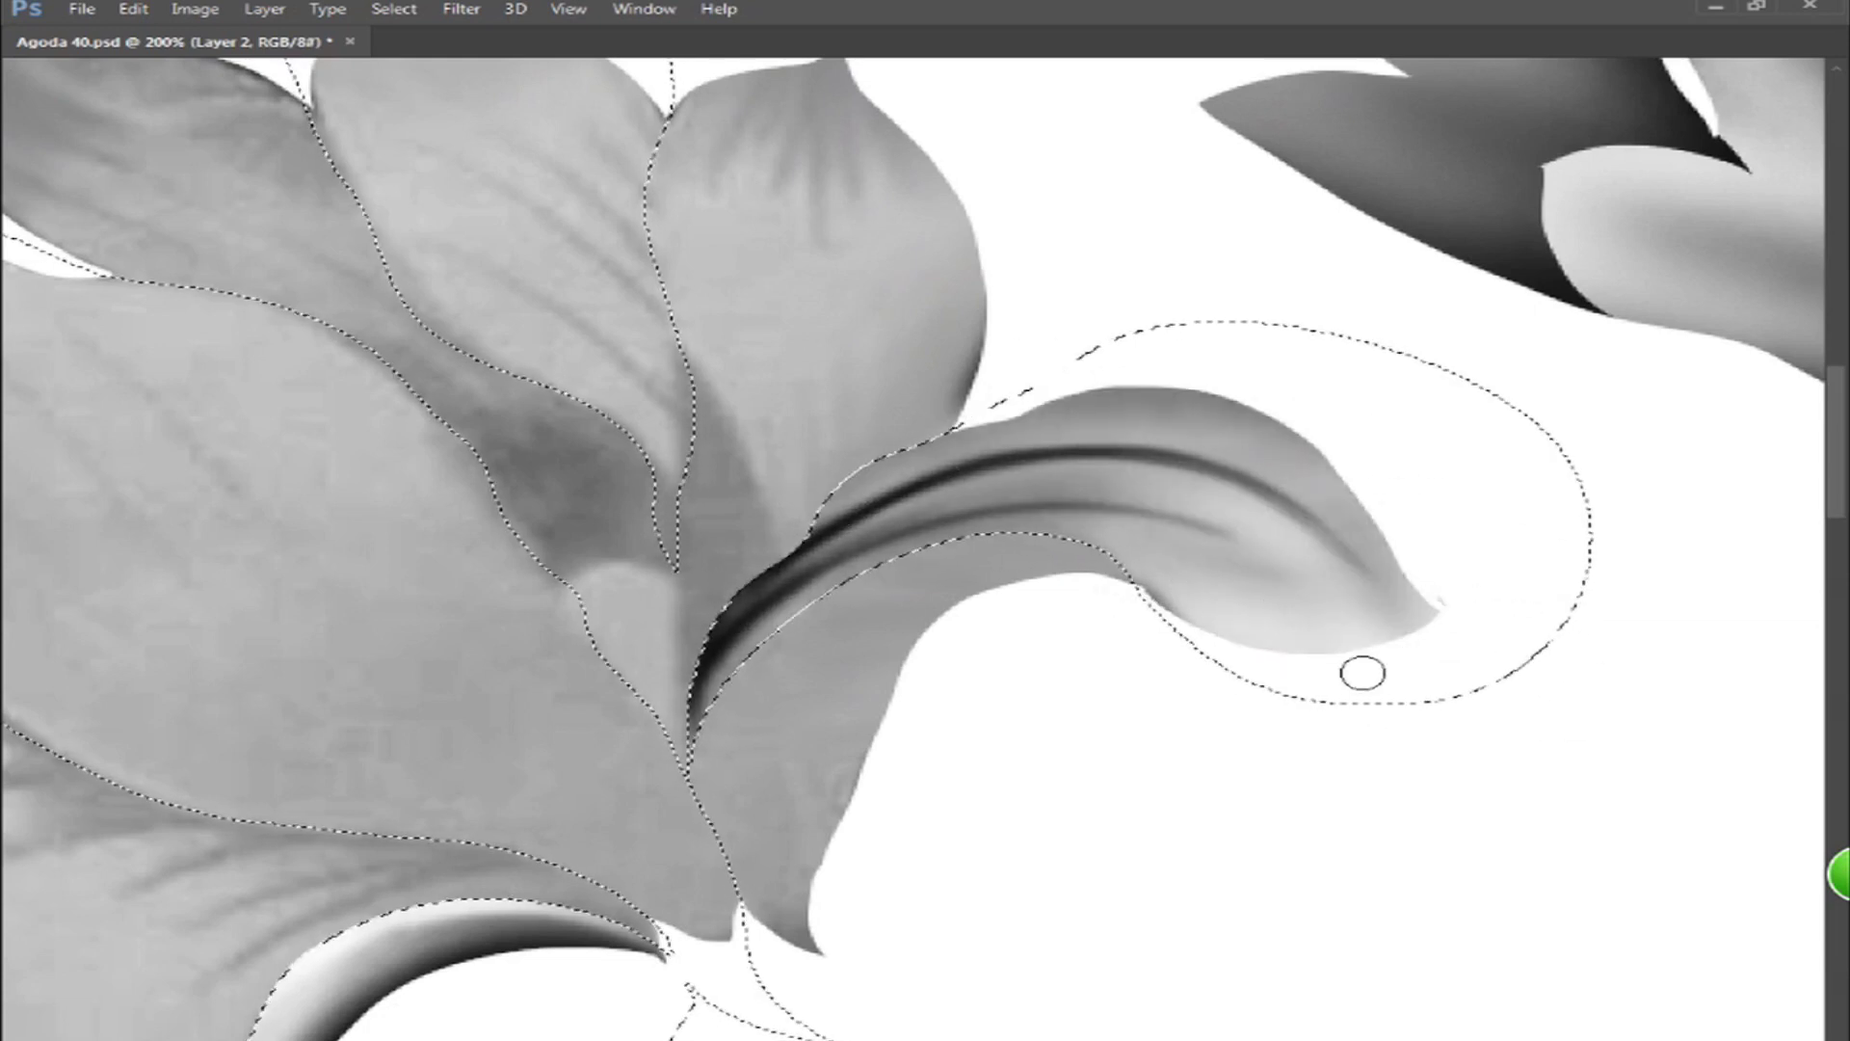
key("bracketleft")
mouse_move(1362, 673)
left_mouse_down()
mouse_move(1262, 536)
mouse_move(774, 579)
left_mouse_up()
left_click_drag(1368, 640, 907, 515)
left_click_drag(1359, 588, 1156, 486)
key("bracketright")
key("bracketright")
key("bracketright")
left_click_drag(1391, 708, 1195, 587)
mouse_move(1426, 617)
left_mouse_down()
mouse_move(1170, 415)
mouse_move(1313, 442)
mouse_move(1396, 594)
mouse_move(1252, 674)
left_mouse_up()
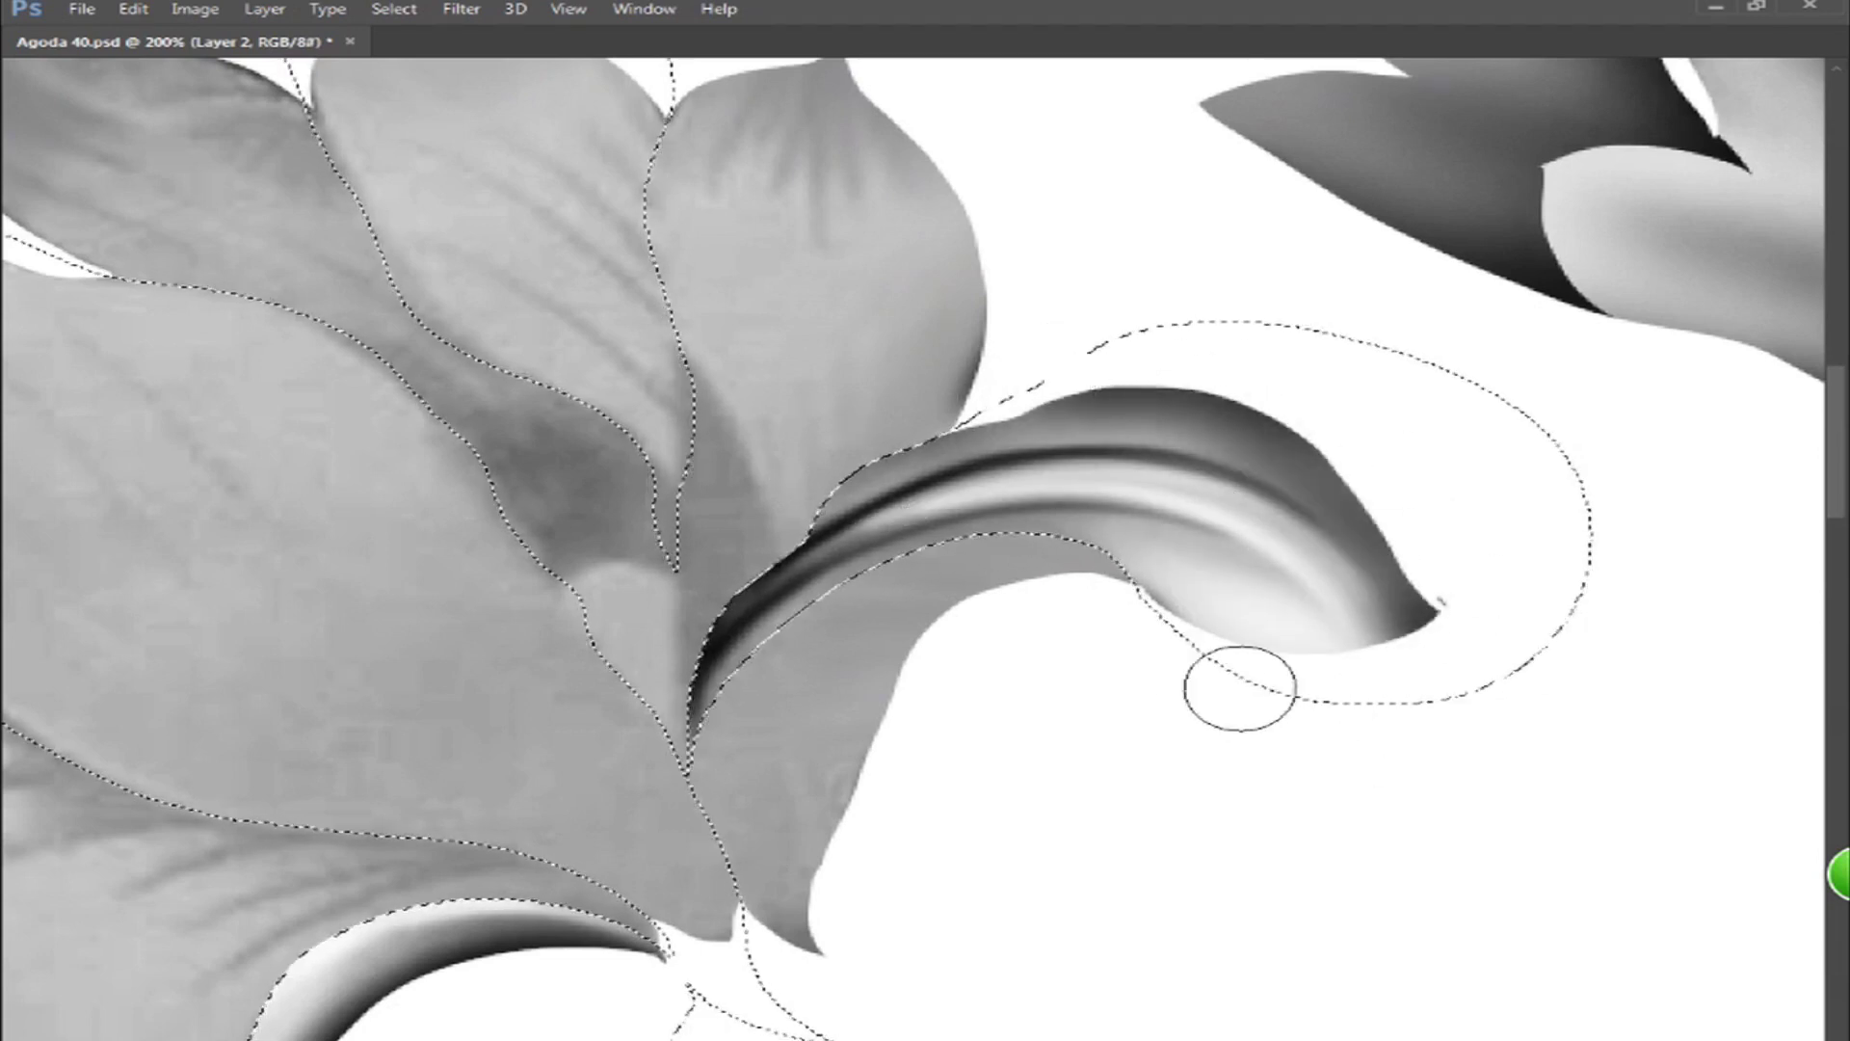
- Paint fine black curved veins on the upper middle petal, running from its base towards the tip
left_click_drag(657, 575, 1045, 824)
left_click_drag(1074, 737, 930, 414)
key("bracketleft")
key("bracketleft")
key("bracketleft")
key("bracketleft")
key("bracketleft")
left_click_drag(1072, 656, 799, 381)
left_click_drag(1061, 586, 751, 354)
left_click_drag(1040, 496, 843, 358)
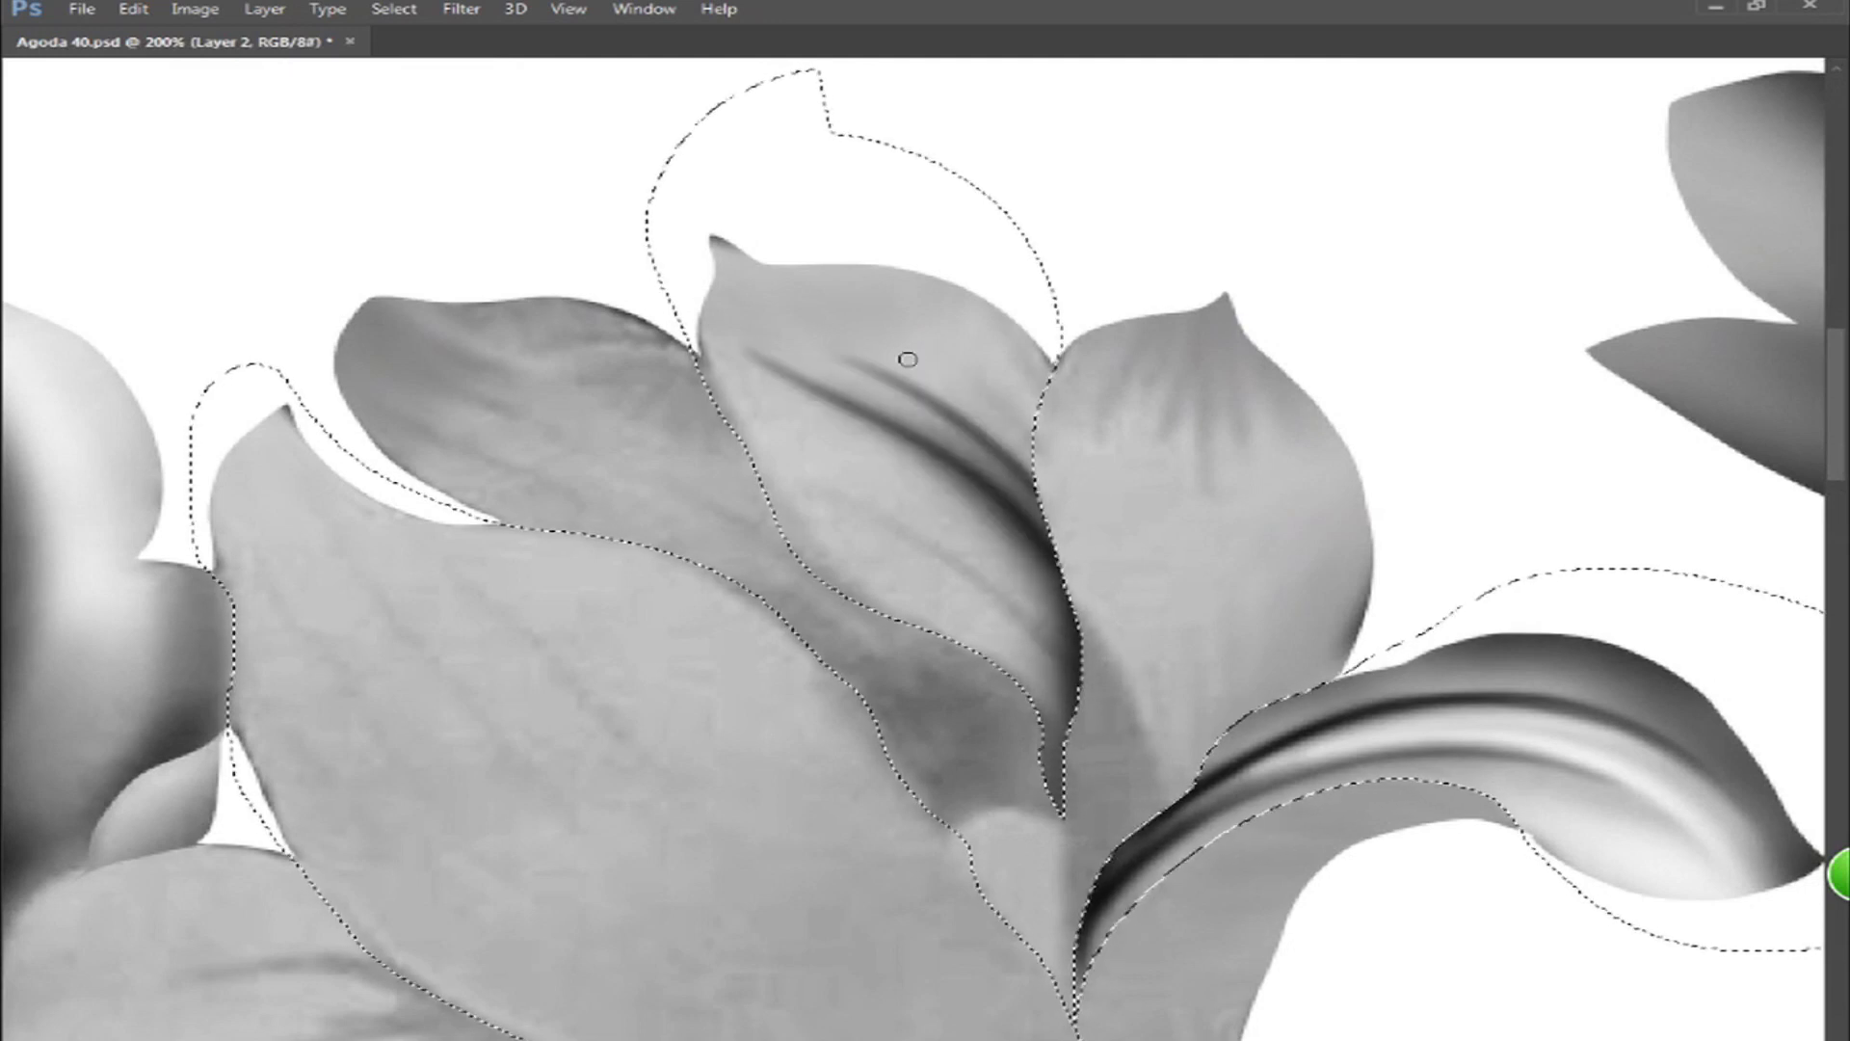
left_click_drag(1034, 434, 811, 301)
left_click_drag(1048, 371, 906, 276)
left_click_drag(1064, 689, 826, 438)
- Add a thicker vein near the upper middle petal's lower edge and deepen the dark shading between veins towards its base
key("bracketright")
key("bracketright")
key("bracketright")
left_click_drag(1050, 656, 750, 479)
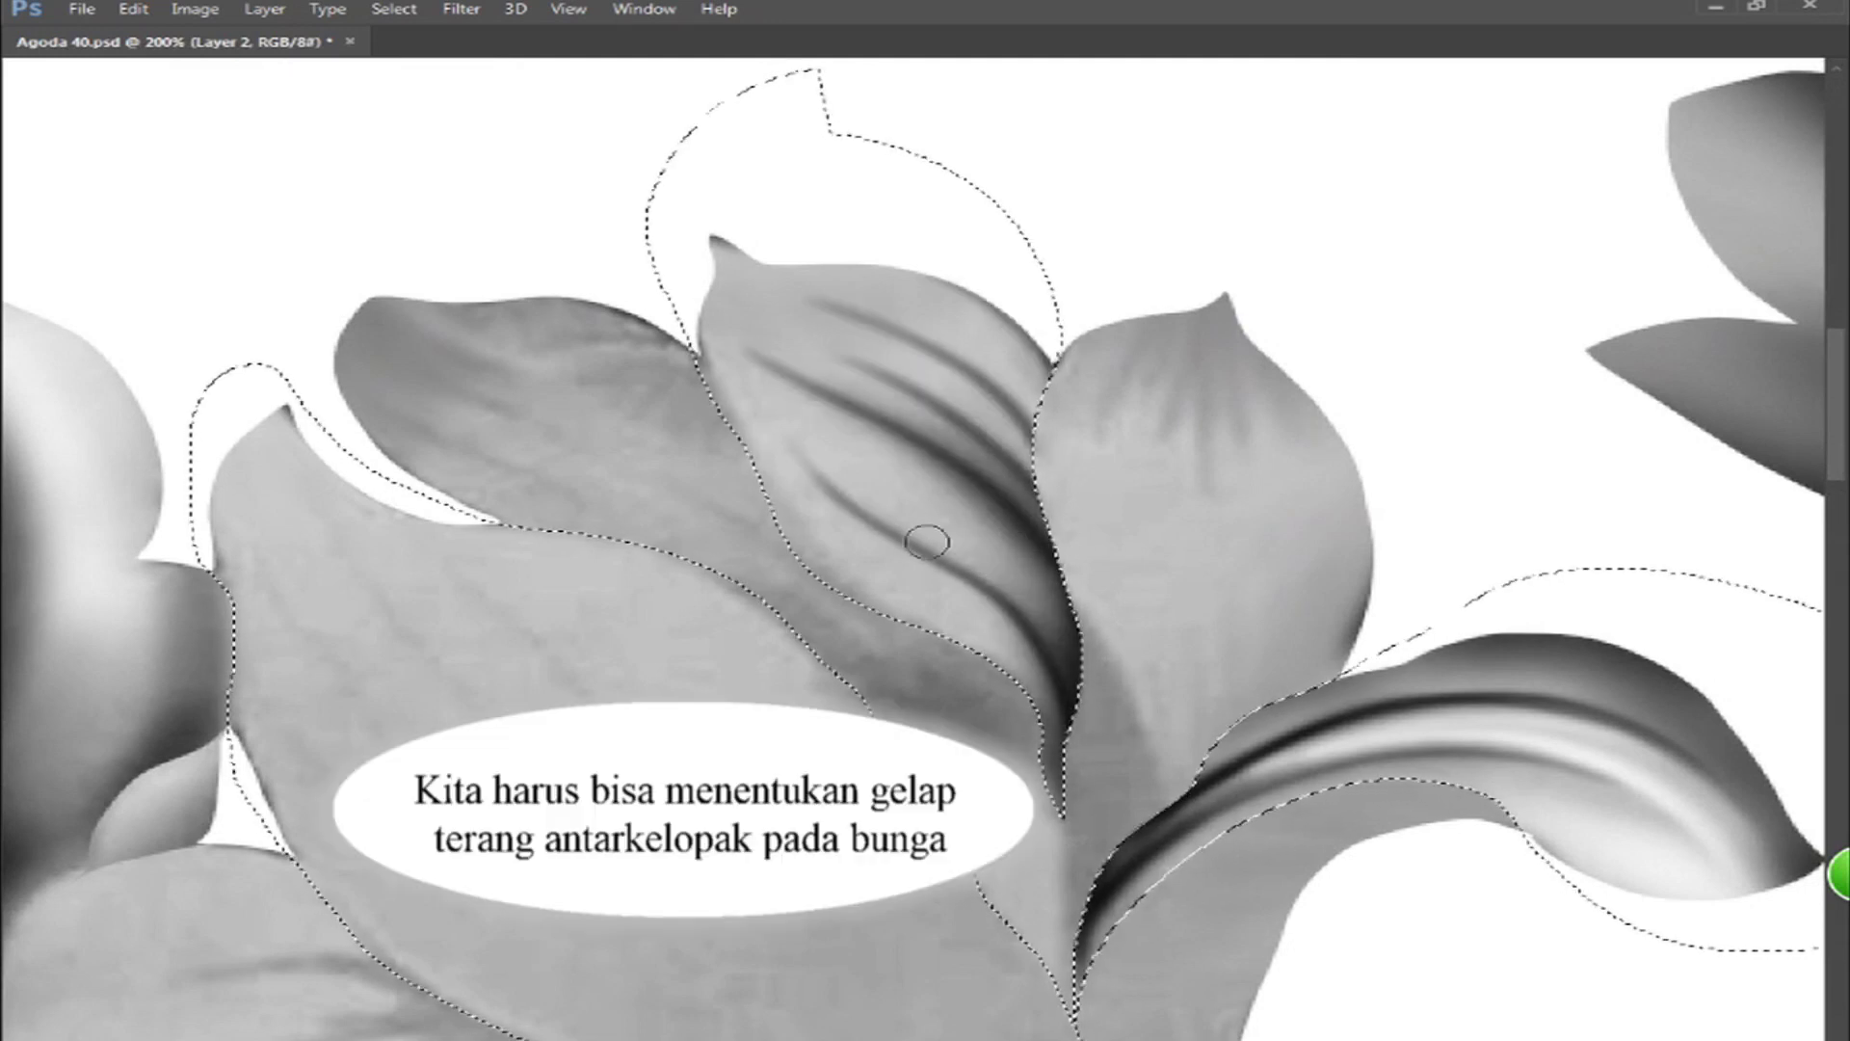
key("bracketright")
key("bracketright")
key("bracketright")
key("bracketright")
left_click_drag(1111, 656, 848, 415)
left_click_drag(1021, 684, 747, 462)
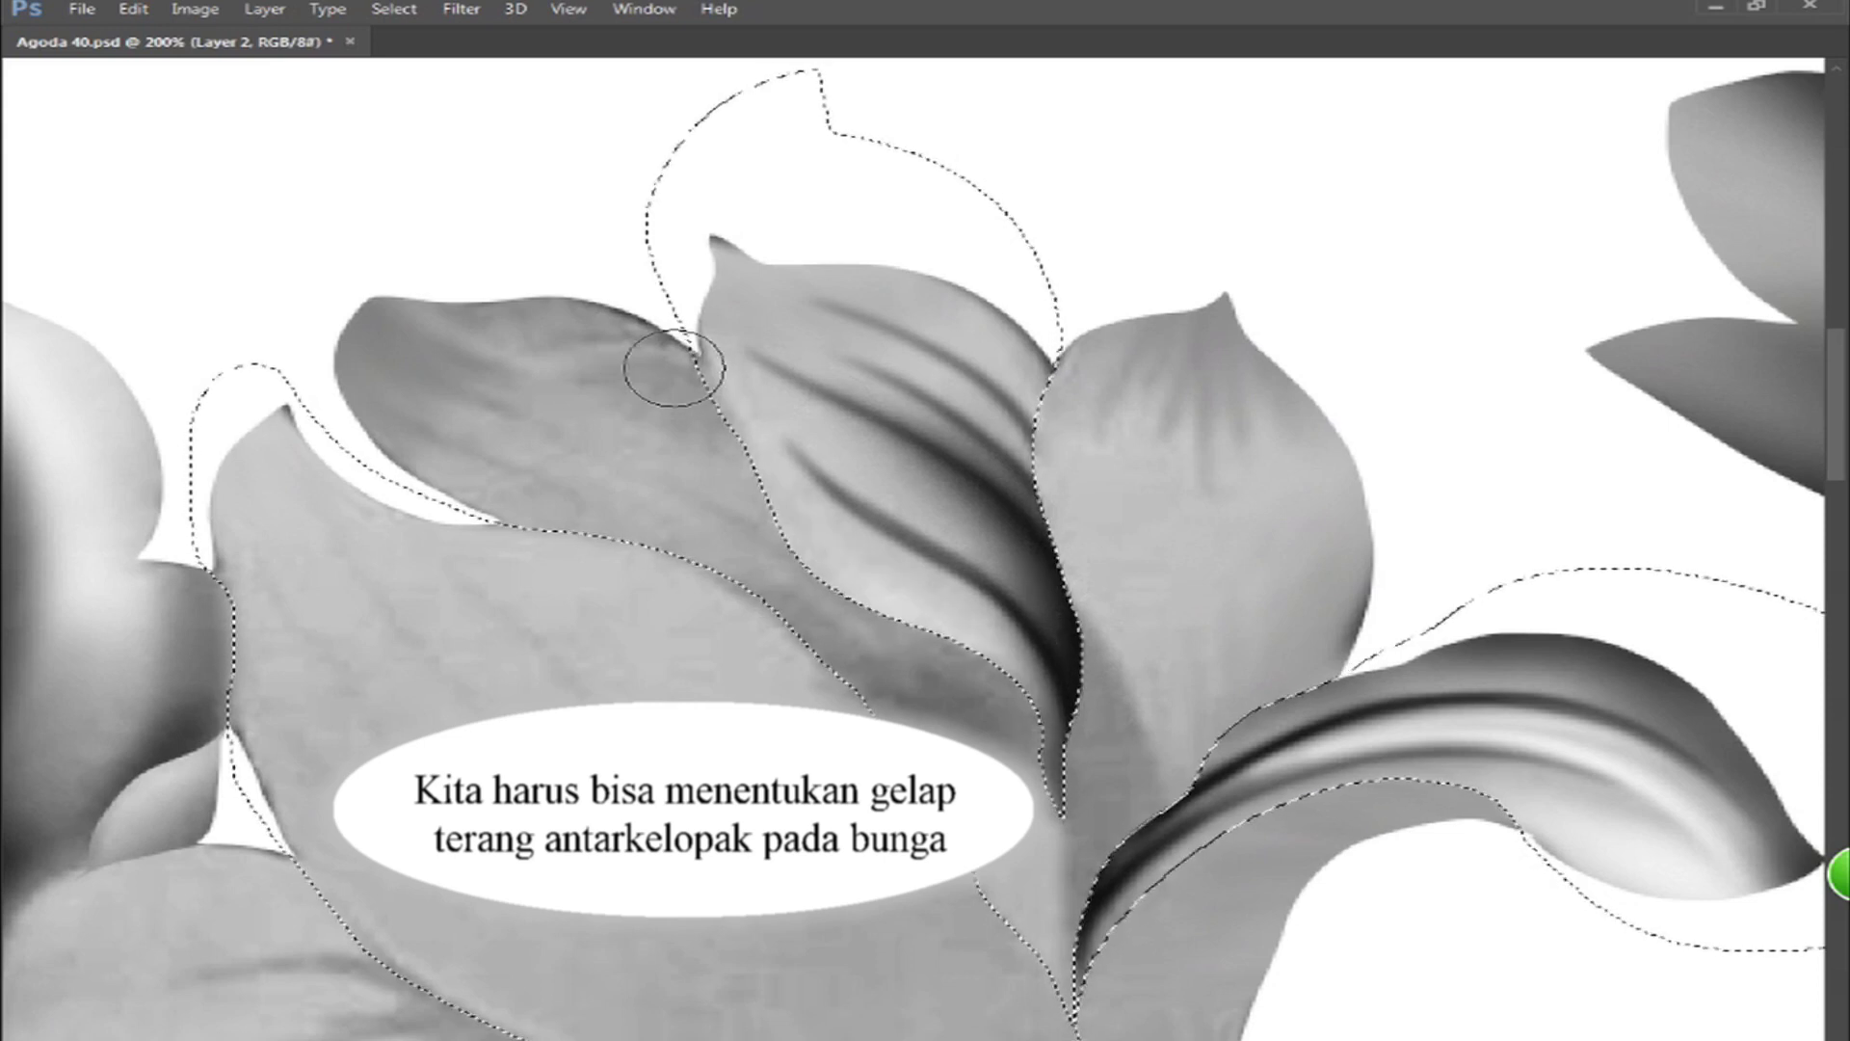
- Correct the selection at the upper middle petal's left edge, and lighten the petal along its edges and between the veins
key("alt")
key("shift")
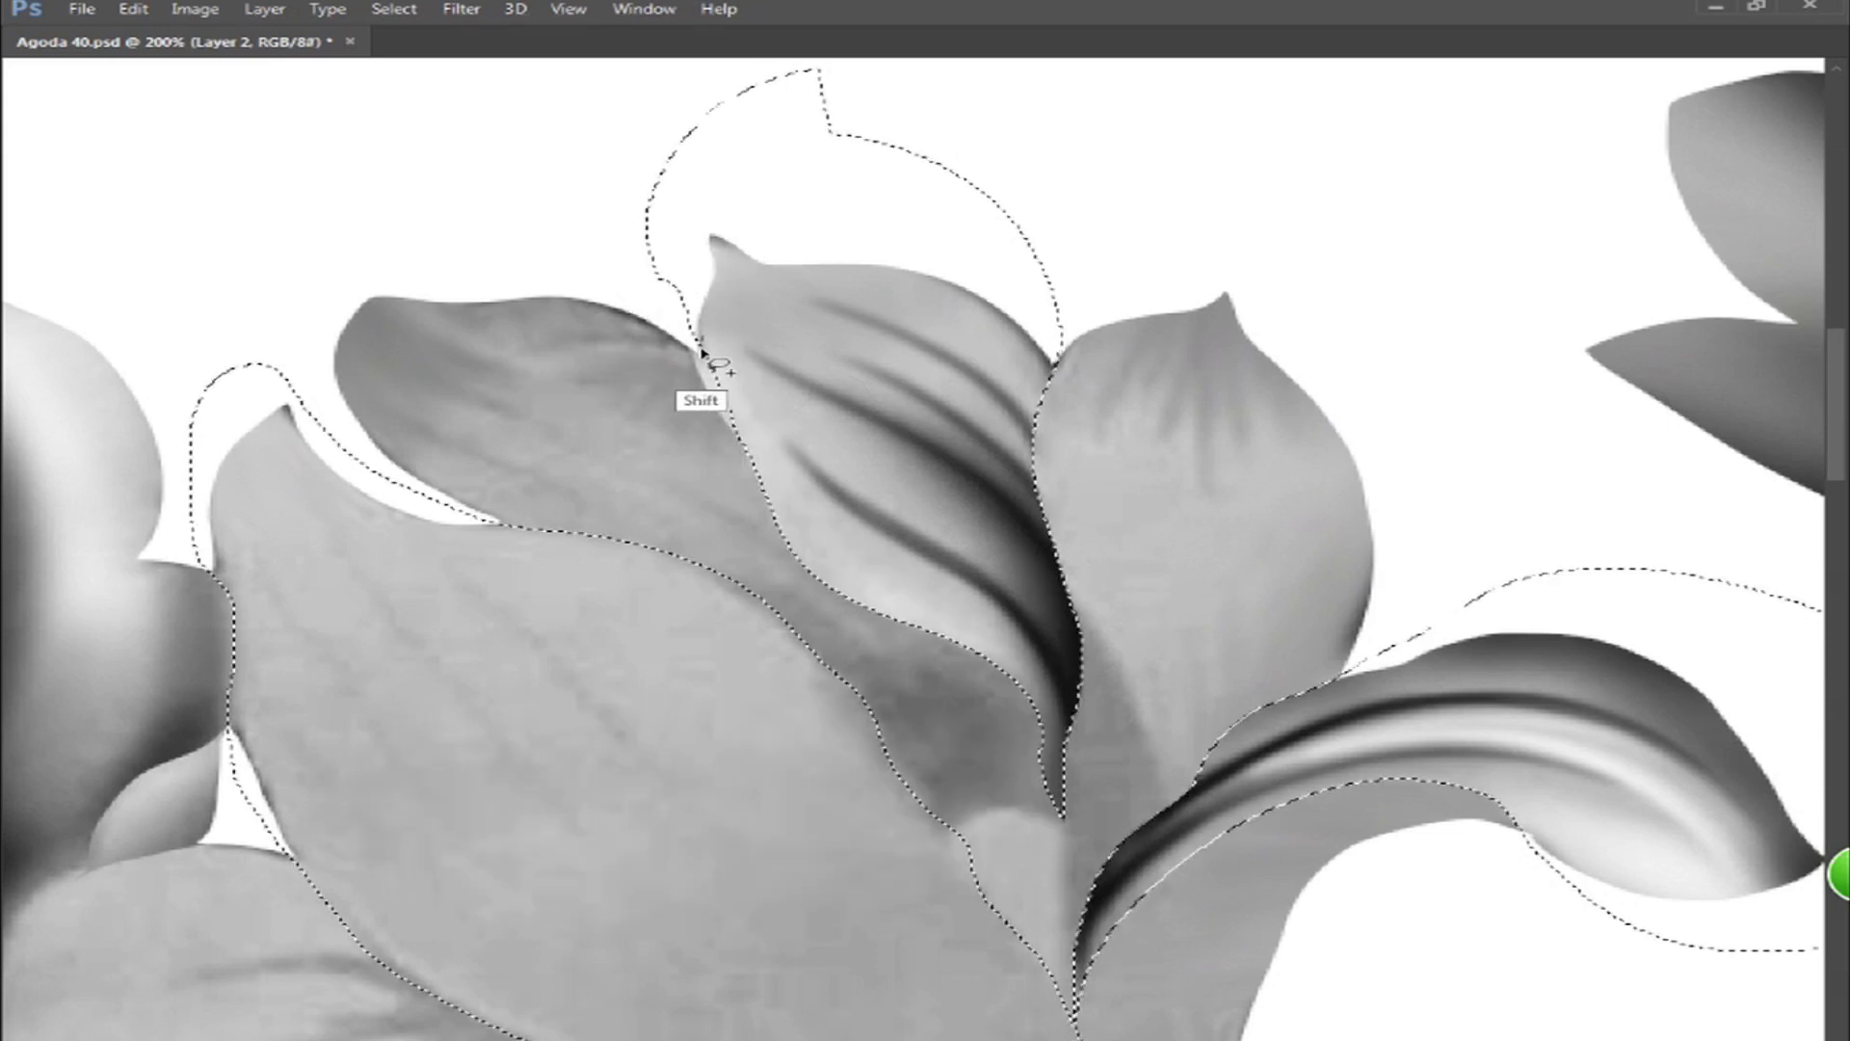
key("o")
left_click_drag(949, 602, 697, 442)
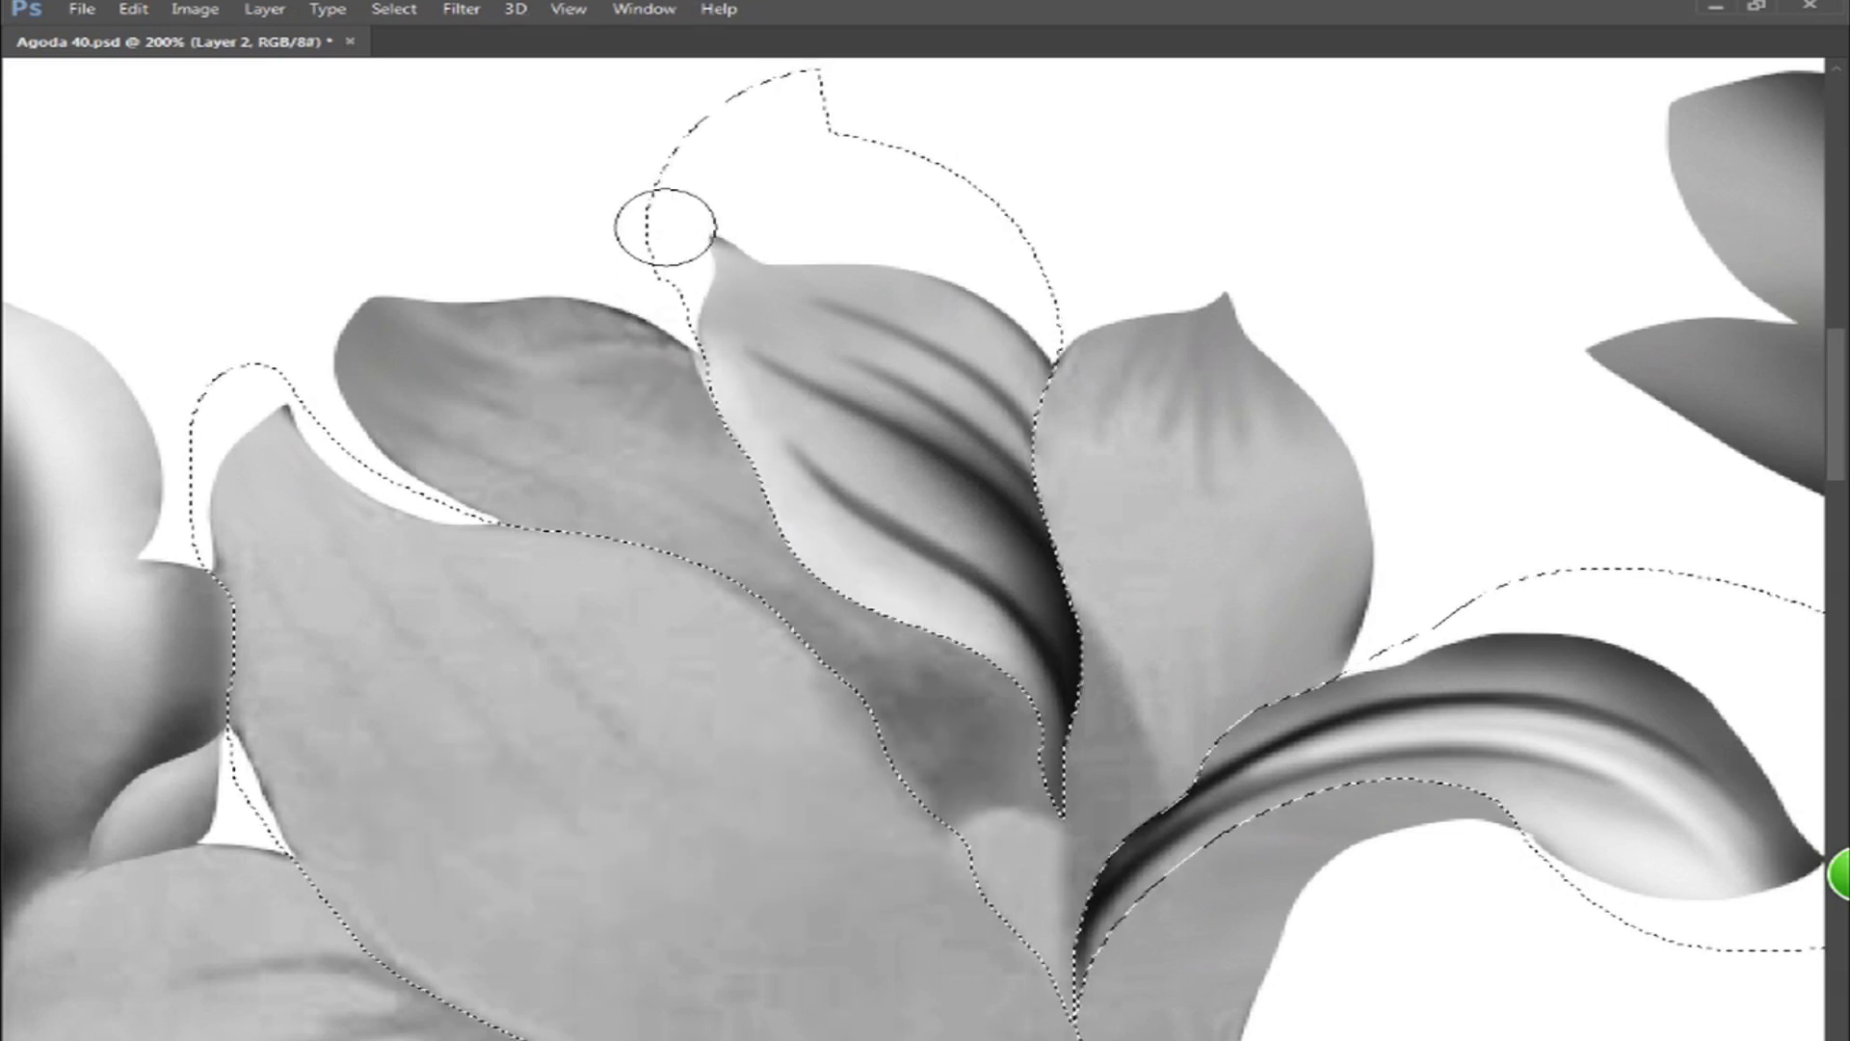
mouse_move(709, 249)
left_mouse_down()
mouse_move(793, 251)
mouse_move(1022, 405)
left_mouse_up()
key("bracketleft")
key("bracketleft")
key("bracketleft")
key("bracketleft")
key("bracketleft")
key("bracketleft")
mouse_move(761, 275)
left_mouse_down()
mouse_move(952, 332)
mouse_move(1061, 648)
left_mouse_up()
- Paint a fan of fine black veins on the large front petal, running from its base towards the outer edge
left_click_drag(536, 701, 706, 285)
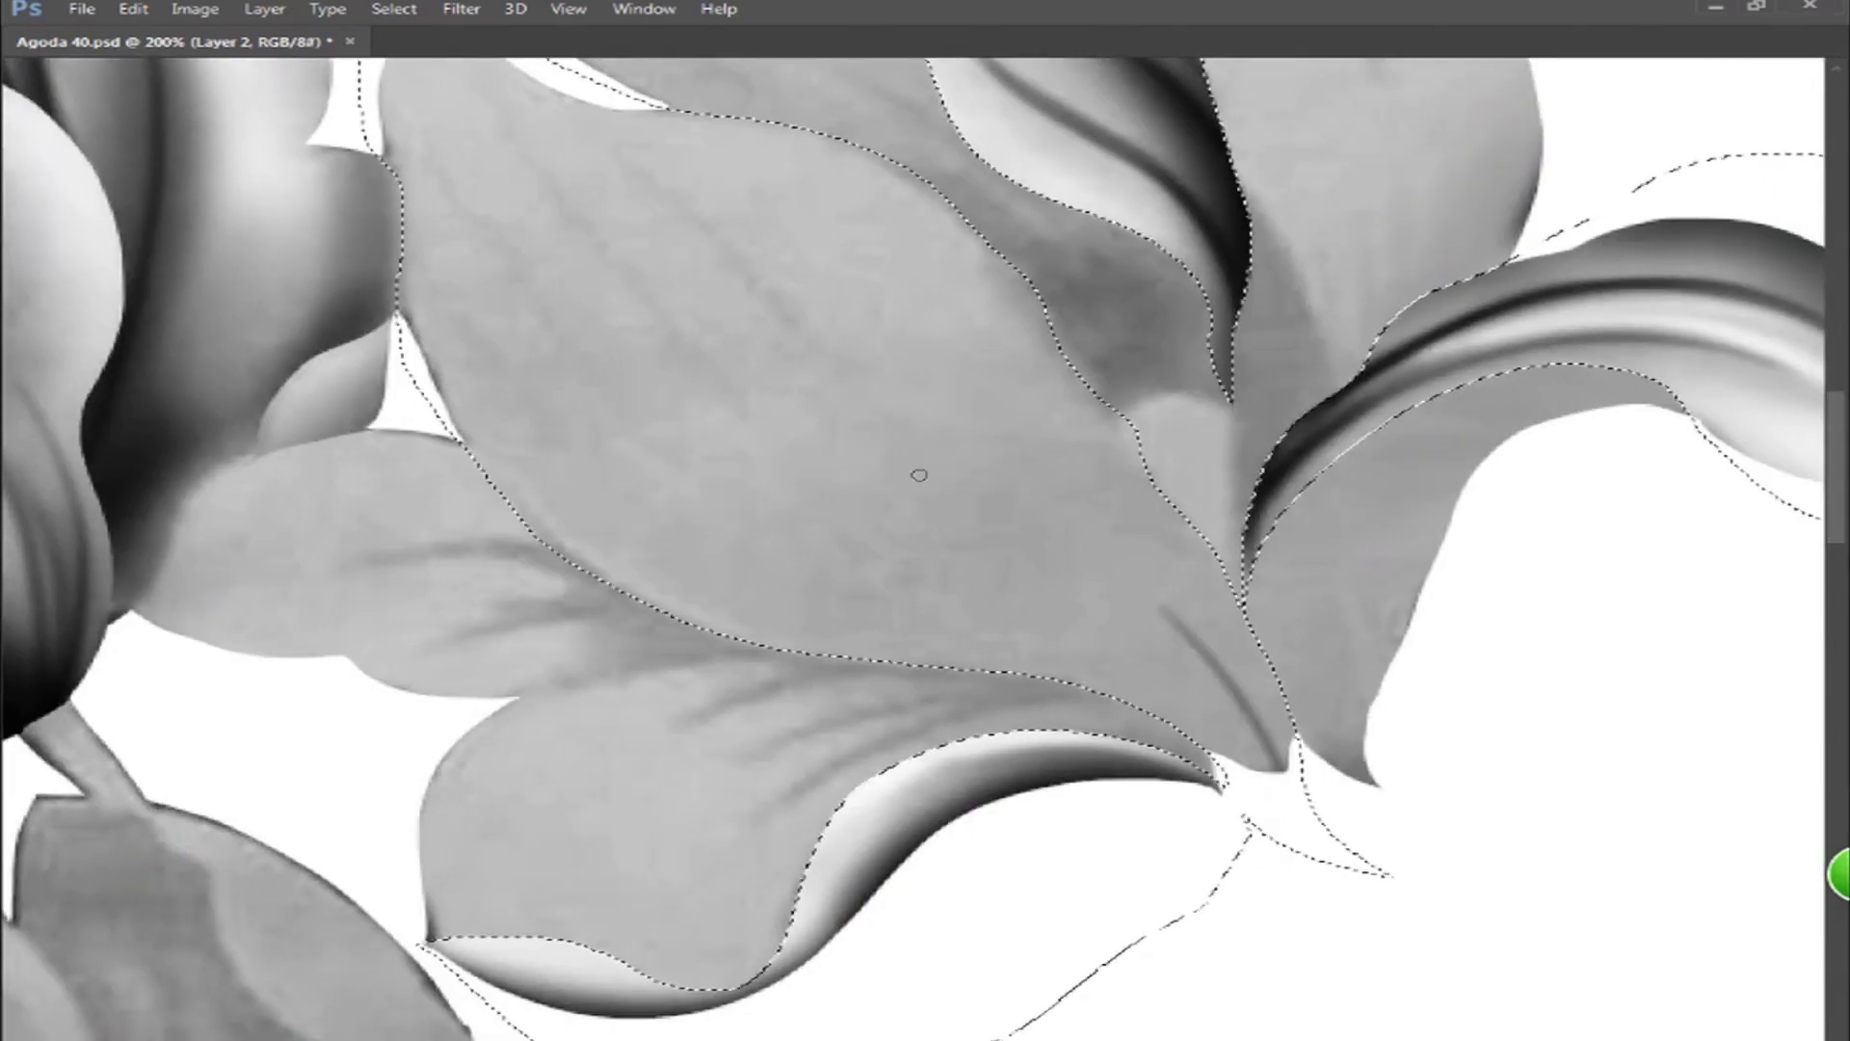
left_click_drag(1100, 589, 1151, 692)
mouse_move(1329, 870)
left_mouse_down()
mouse_move(800, 475)
mouse_move(567, 227)
mouse_move(737, 567)
left_mouse_up()
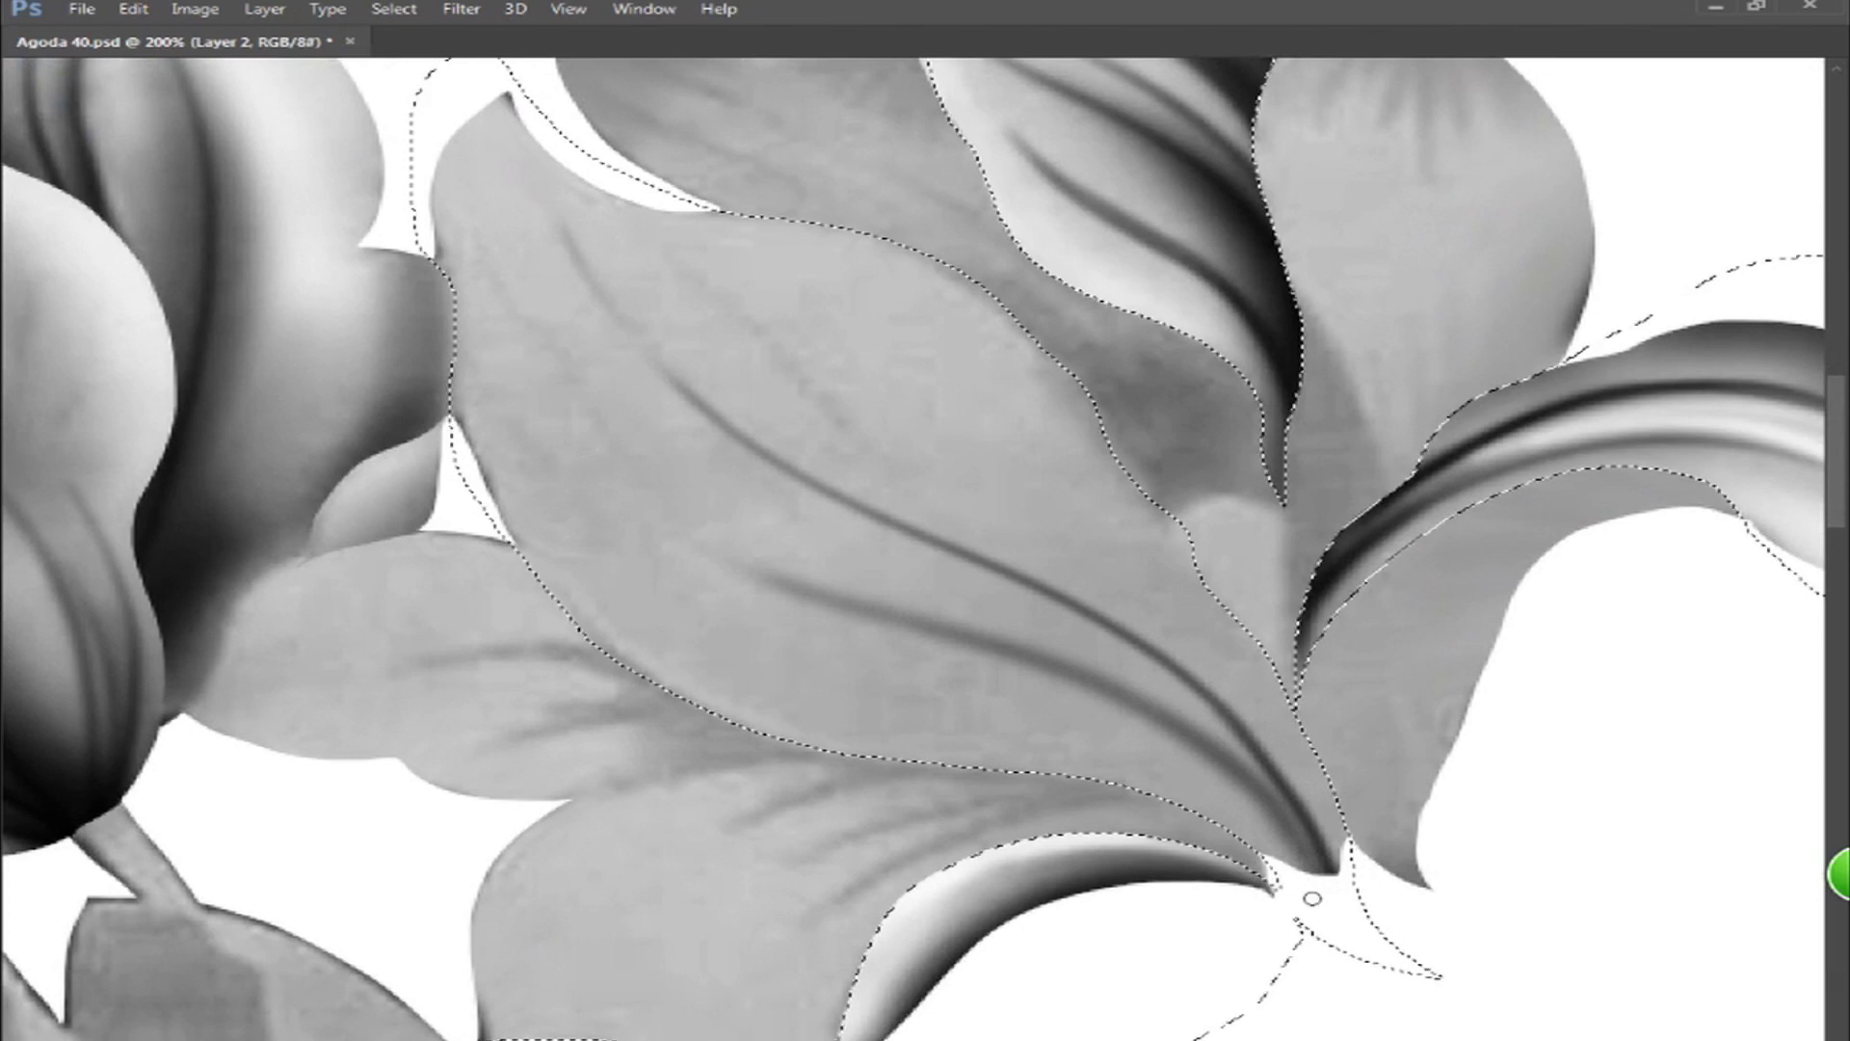
left_click_drag(611, 464, 590, 443)
mouse_move(1324, 871)
left_mouse_down()
mouse_move(1156, 692)
mouse_move(881, 565)
mouse_move(644, 597)
left_mouse_up()
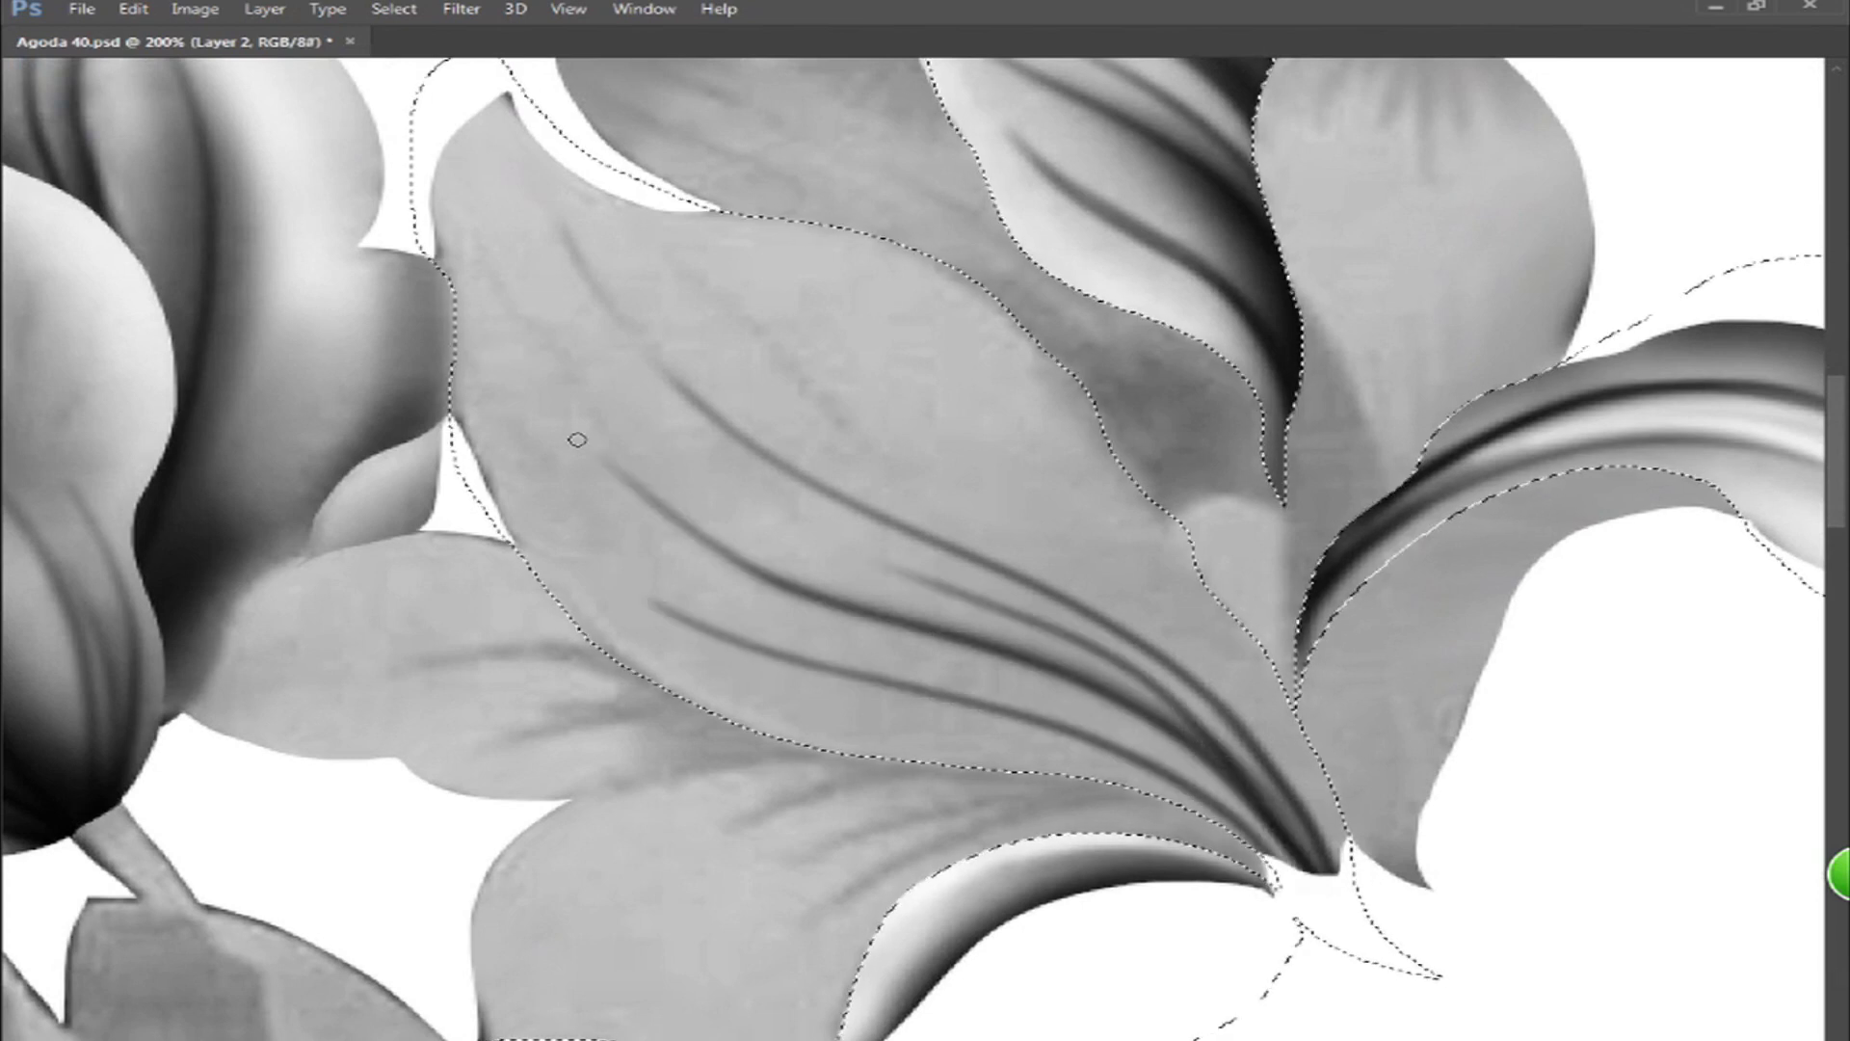
left_click_drag(1133, 569, 675, 265)
key("bracketright")
key("bracketright")
left_click_drag(1321, 867, 973, 640)
mouse_move(1292, 838)
left_mouse_down()
mouse_move(937, 582)
mouse_move(833, 542)
left_mouse_up()
key("bracketleft")
key("bracketleft")
mouse_move(1316, 867)
left_mouse_down()
mouse_move(1138, 721)
mouse_move(511, 390)
left_mouse_up()
- Strengthen the large front petal's veins with a wider brush and darken its base, left edge and tip
key("bracketright")
key("bracketright")
mouse_move(1319, 857)
left_mouse_down()
mouse_move(882, 492)
mouse_move(734, 416)
left_mouse_up()
mouse_move(1328, 862)
left_mouse_down()
mouse_move(1282, 728)
mouse_move(578, 235)
mouse_move(467, 331)
mouse_move(413, 125)
mouse_move(1070, 641)
left_mouse_up()
mouse_move(428, 157)
left_mouse_down()
mouse_move(953, 710)
mouse_move(539, 404)
mouse_move(1108, 674)
mouse_move(814, 696)
left_mouse_up()
mouse_move(510, 385)
left_mouse_down()
mouse_move(710, 603)
mouse_move(1078, 727)
mouse_move(829, 640)
left_mouse_up()
left_click_drag(442, 268, 455, 371)
mouse_move(492, 231)
left_mouse_down()
mouse_move(541, 438)
mouse_move(500, 183)
mouse_move(540, 314)
mouse_move(777, 541)
mouse_move(962, 681)
mouse_move(1161, 884)
left_mouse_up()
- Blend broad dark and light tones across the large front petal, and shade the lower petal with dark folds
key("bracketright")
mouse_move(685, 267)
left_mouse_down()
mouse_move(904, 401)
mouse_move(847, 400)
mouse_move(1061, 491)
mouse_move(751, 392)
mouse_move(808, 409)
left_mouse_up()
left_click_drag(1044, 822, 518, 688)
left_click_drag(732, 340, 1003, 364)
left_click_drag(718, 638, 959, 417)
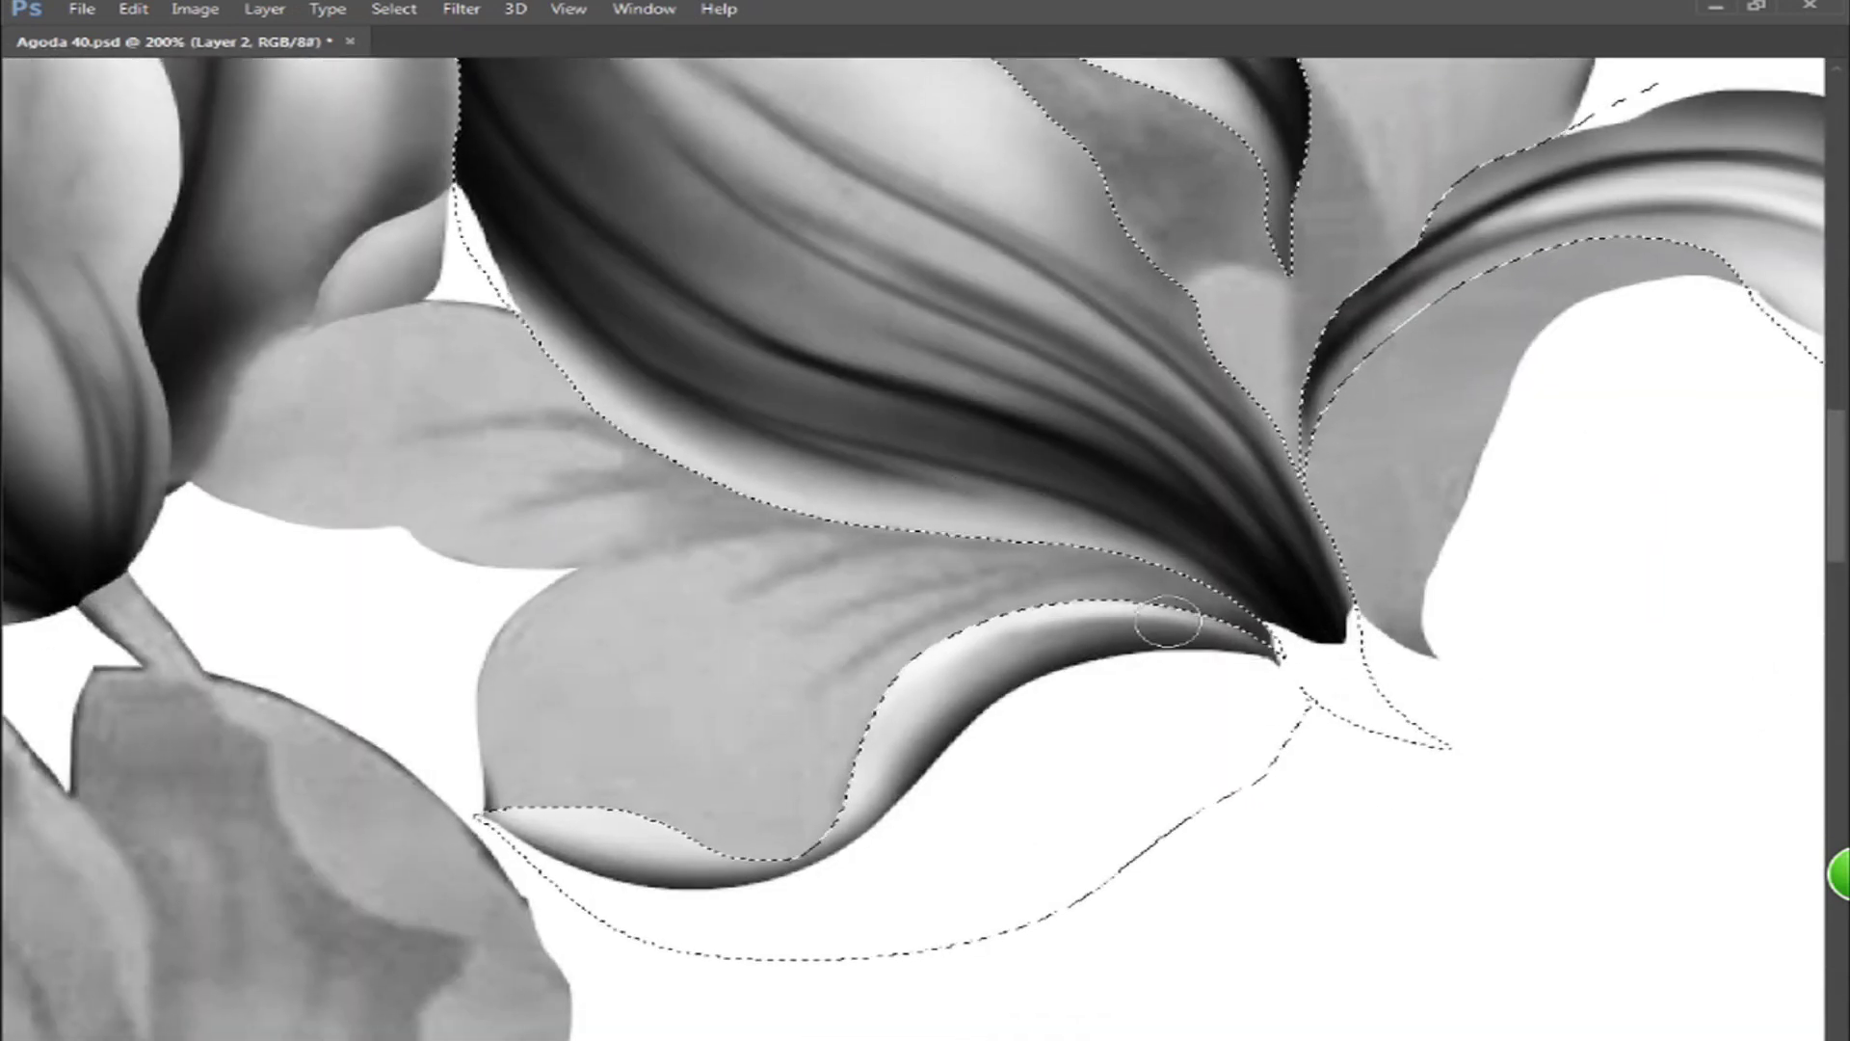
mouse_move(797, 863)
left_mouse_down()
mouse_move(1098, 678)
mouse_move(1247, 632)
mouse_move(900, 536)
mouse_move(461, 747)
mouse_move(1266, 610)
mouse_move(1108, 549)
mouse_move(540, 689)
mouse_move(1077, 582)
left_mouse_up()
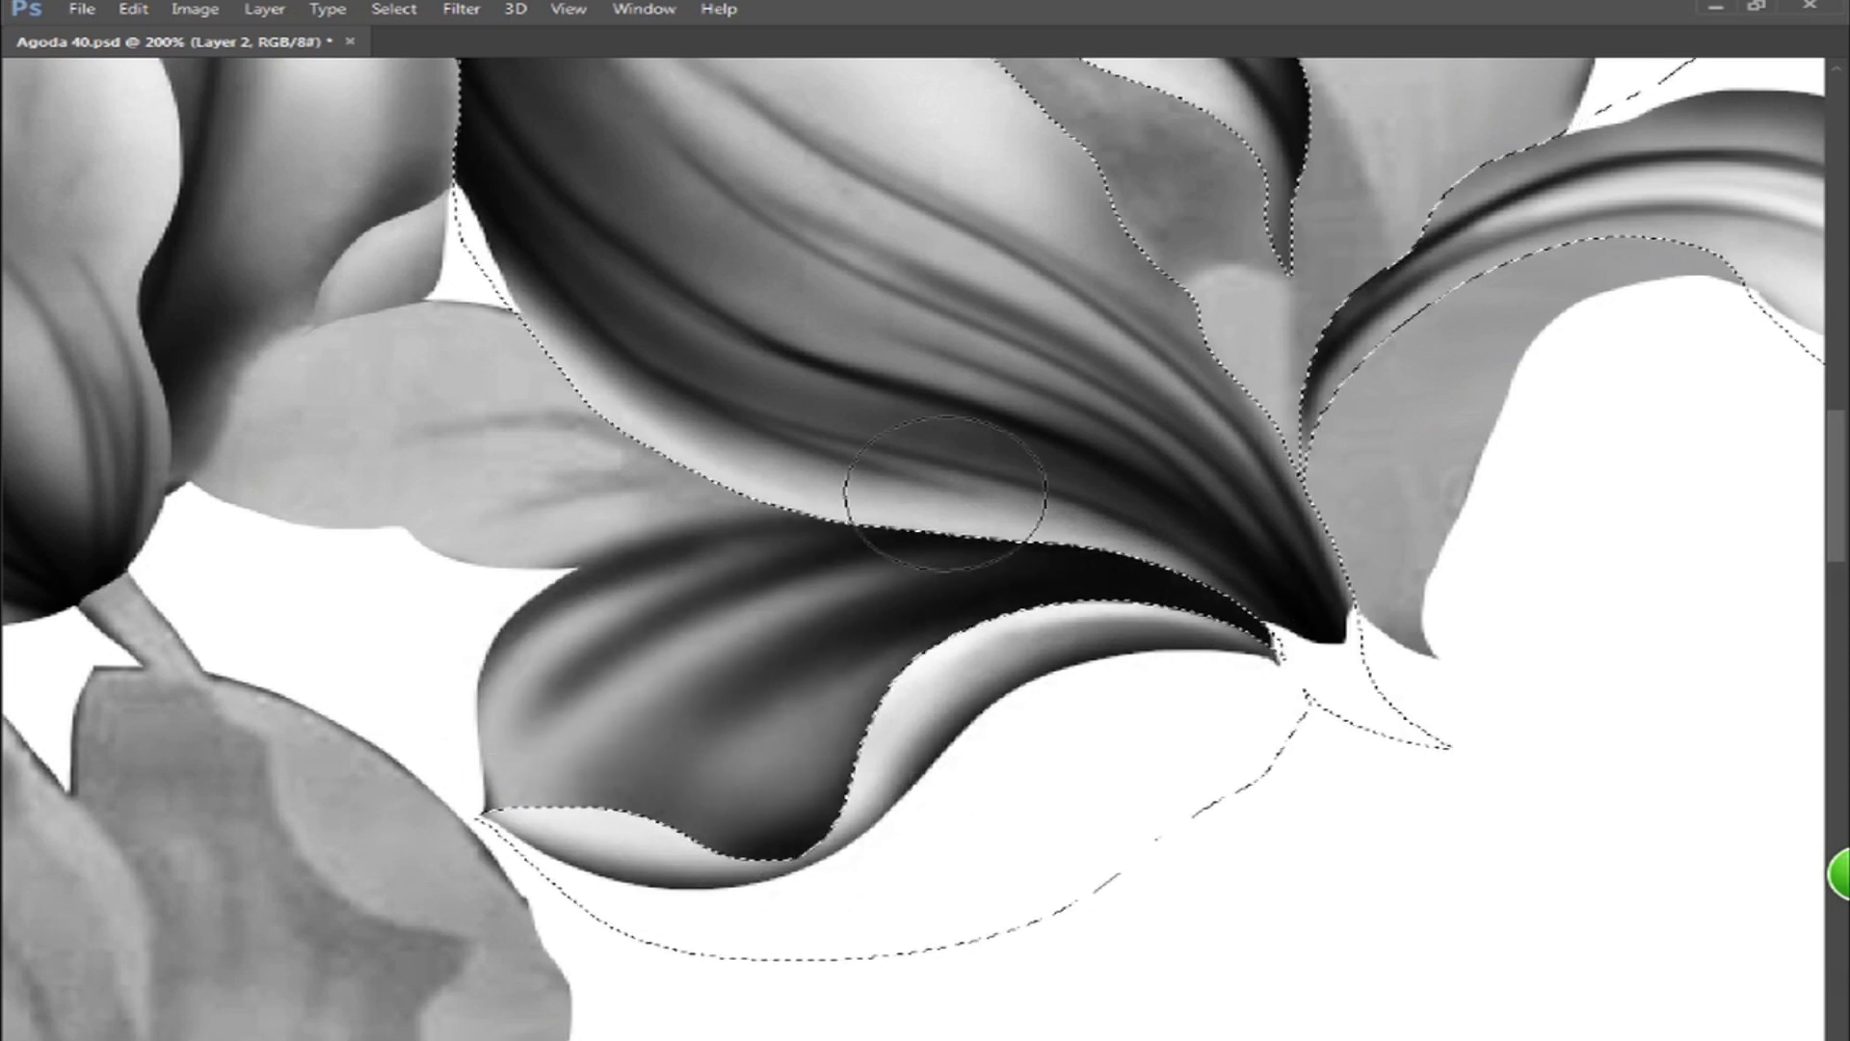
- Select the small left-hand petal behind the large front petal with the Lasso, excluding the neighbouring finished flower
left_click_drag(514, 356, 828, 477)
key("l")
left_click_drag(896, 536, 1108, 640)
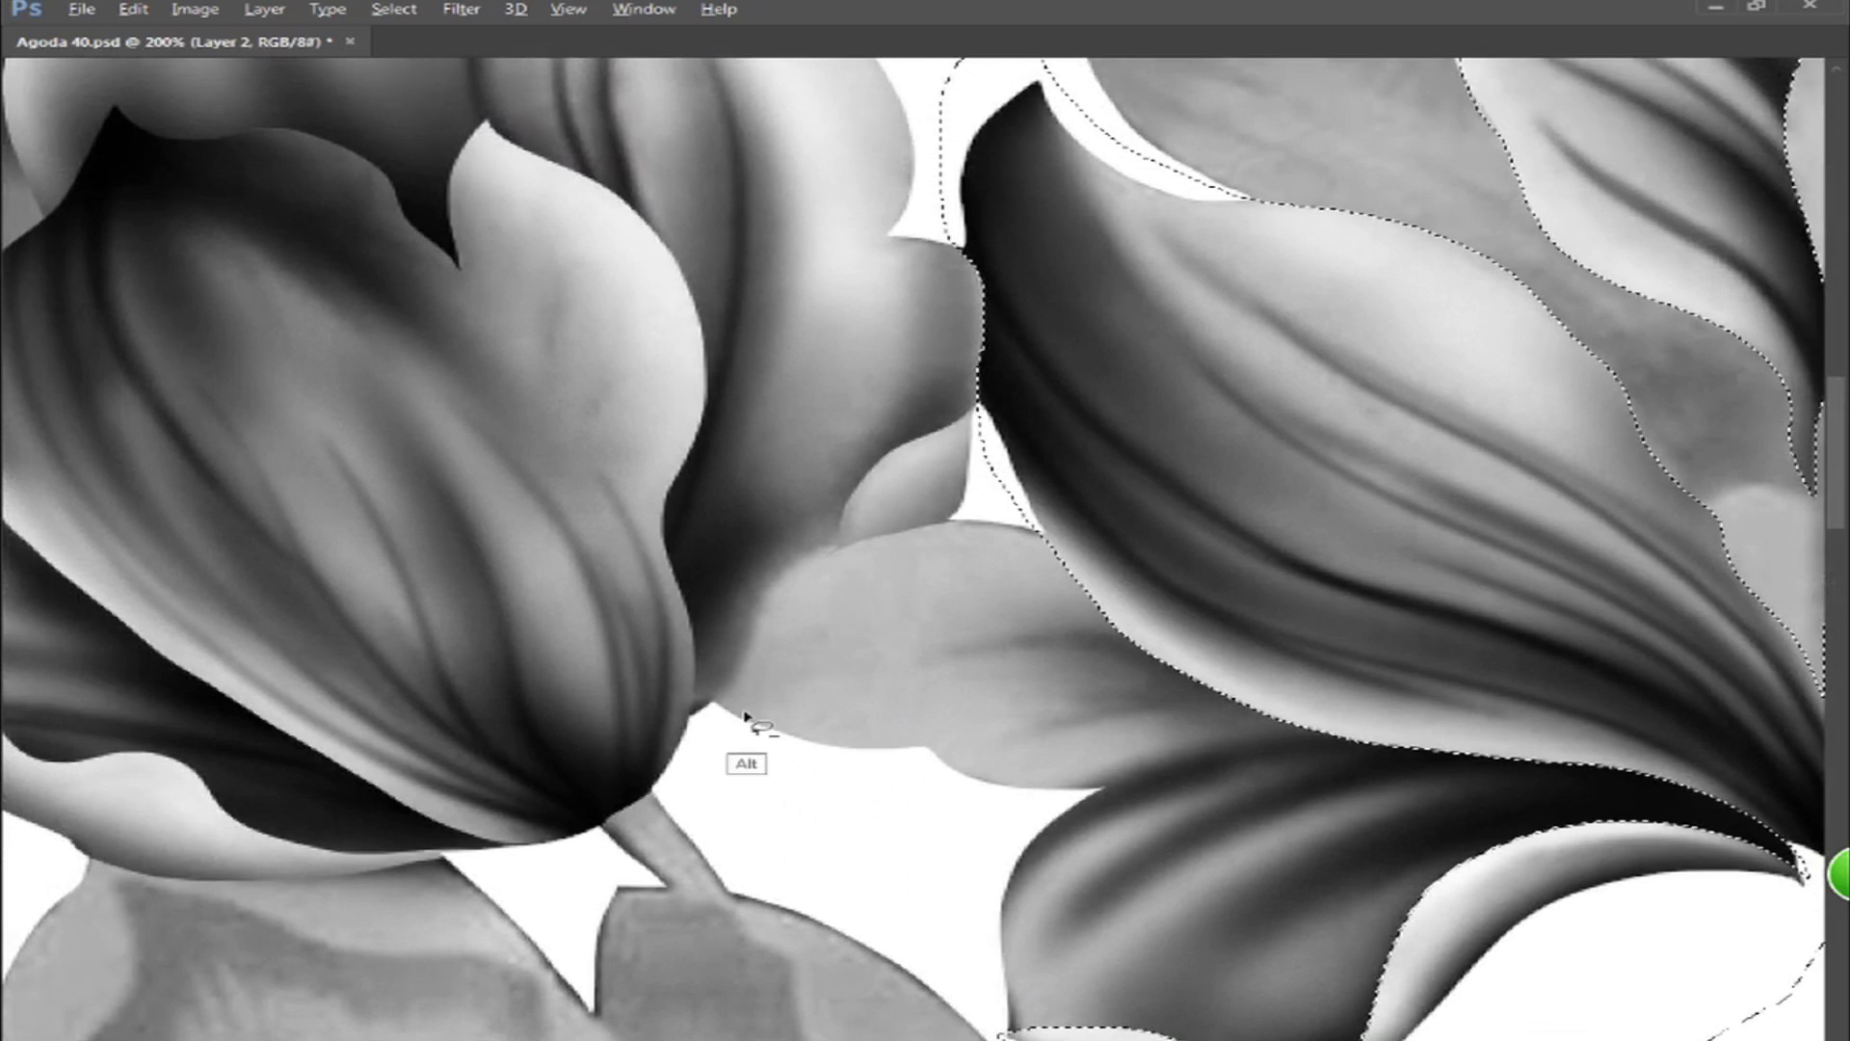
left_click_drag(843, 876, 704, 712)
left_click_drag(625, 256, 848, 876)
- Shade the small left-hand petal with a dark central fold and a dark upper half, keeping its lower edge light
key("b")
key("bracketleft")
key("bracketleft")
mouse_move(645, 702)
left_mouse_down()
mouse_move(763, 666)
mouse_move(1088, 634)
left_mouse_up()
key("bracketright")
key("bracketright")
left_click_drag(703, 587, 929, 445)
key("bracketright")
mouse_move(810, 549)
left_mouse_down()
mouse_move(1123, 620)
mouse_move(1218, 706)
mouse_move(894, 490)
left_mouse_up()
key("bracketright")
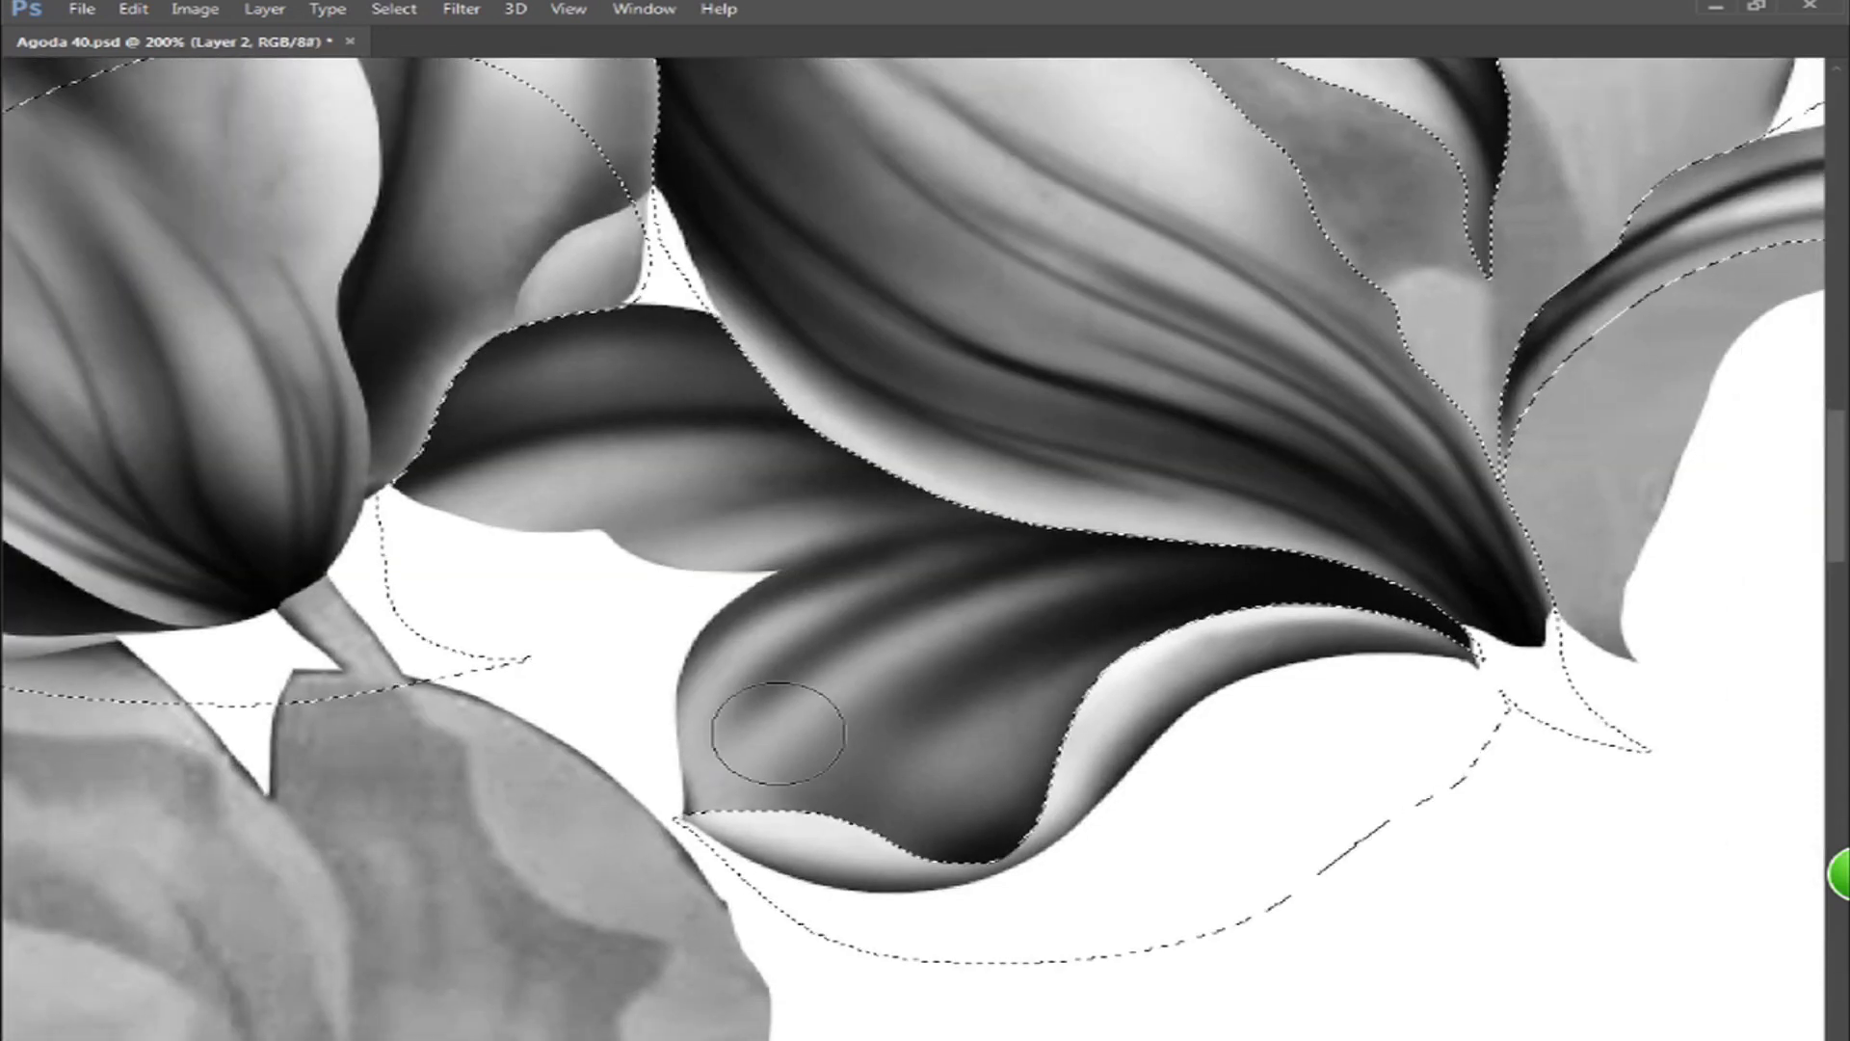
- Shade the flower's remaining back, centre, upper right and lower right petals with soft dark brush strokes
left_click_drag(1319, 456, 591, 735)
key("bracketleft")
key("bracketleft")
mouse_move(1185, 529)
left_mouse_down()
mouse_move(912, 603)
mouse_move(1095, 484)
mouse_move(847, 674)
mouse_move(883, 925)
mouse_move(1041, 578)
mouse_move(1153, 742)
left_mouse_up()
key("bracketright")
key("bracketright")
key("bracketright")
key("bracketleft")
mouse_move(1153, 742)
left_mouse_down()
mouse_move(797, 848)
mouse_move(627, 442)
mouse_move(157, 157)
mouse_move(454, 463)
mouse_move(718, 679)
mouse_move(735, 595)
mouse_move(248, 421)
left_mouse_up()
left_click_drag(807, 470, 698, 636)
mouse_move(977, 311)
left_mouse_down()
mouse_move(1057, 661)
mouse_move(884, 363)
mouse_move(1082, 578)
mouse_move(795, 963)
mouse_move(938, 541)
mouse_move(872, 742)
left_mouse_up()
- Clear the petal selection and save the document
key("ctrl+minus")
key("ctrl+minus")
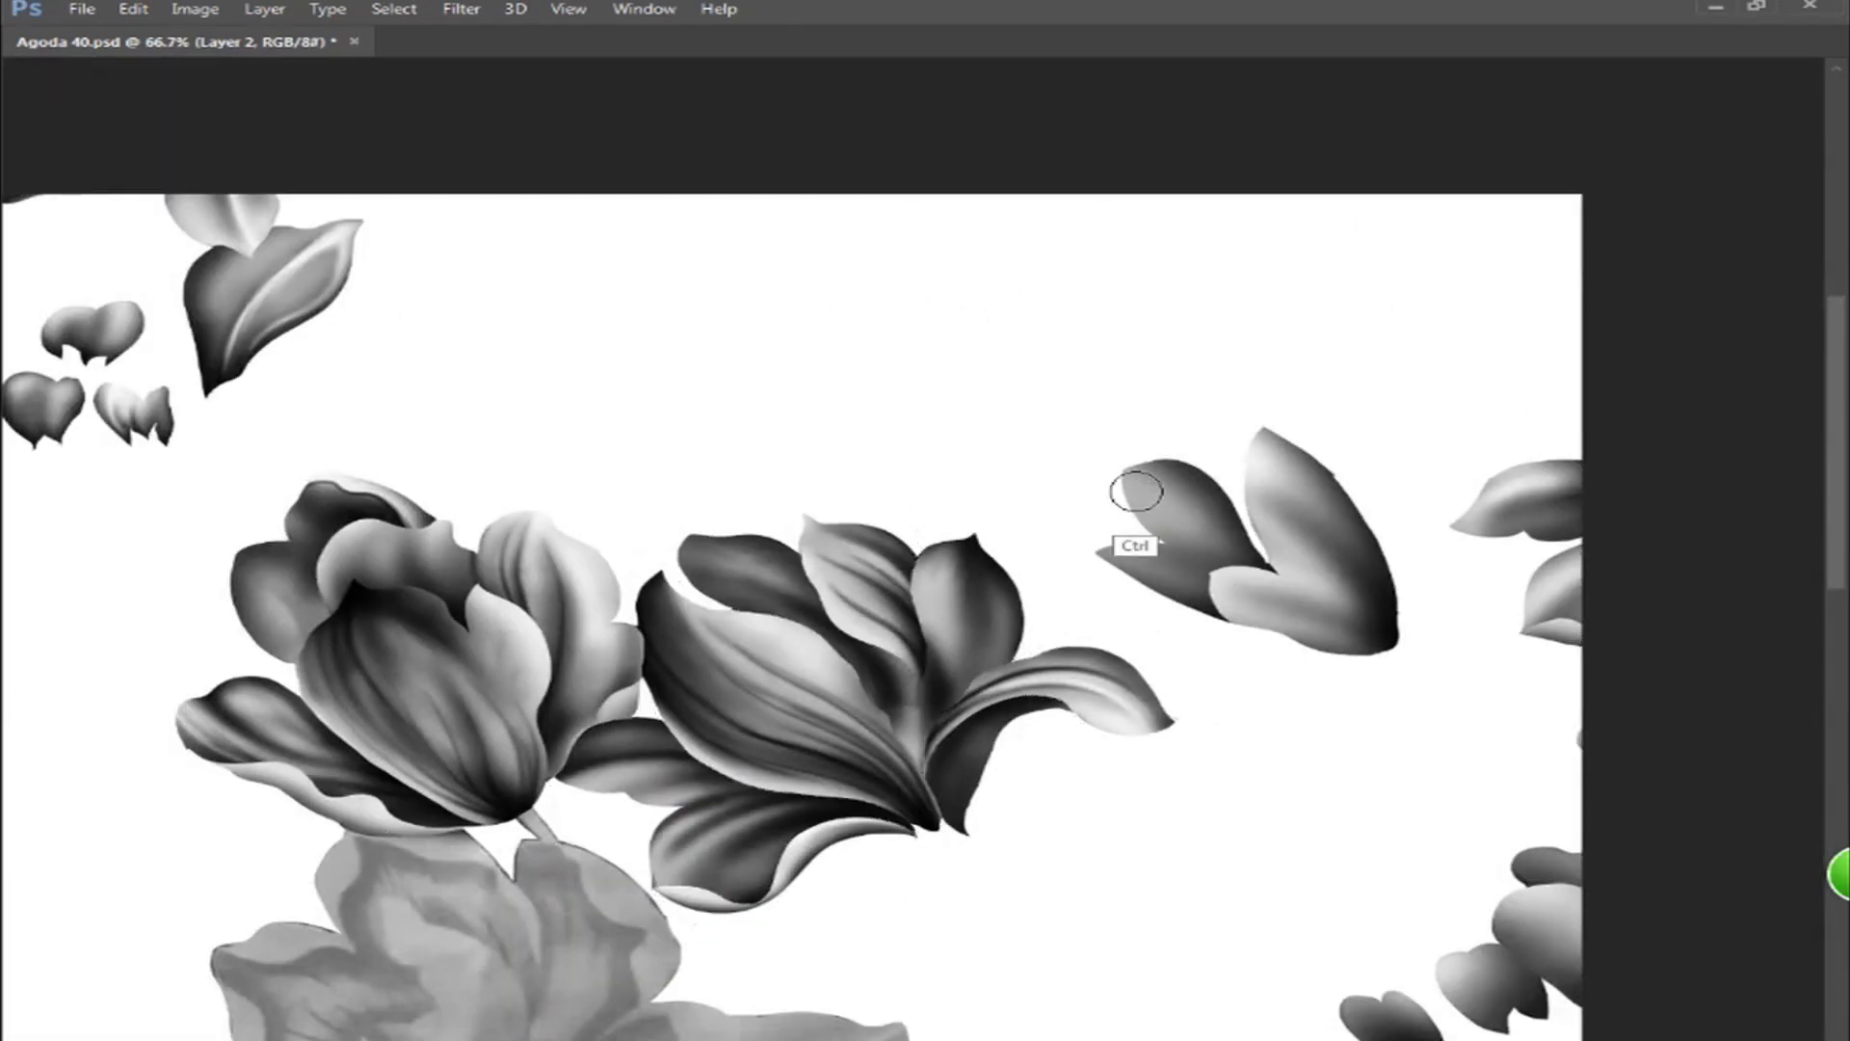
key("ctrl+d")
- Examine the two shaded flowers and the unshaded flower below them at different zoom levels
key("ctrl+minus")
key("ctrl+minus")
left_click(977, 569, "ctrl")
left_click(977, 569, "ctrl")
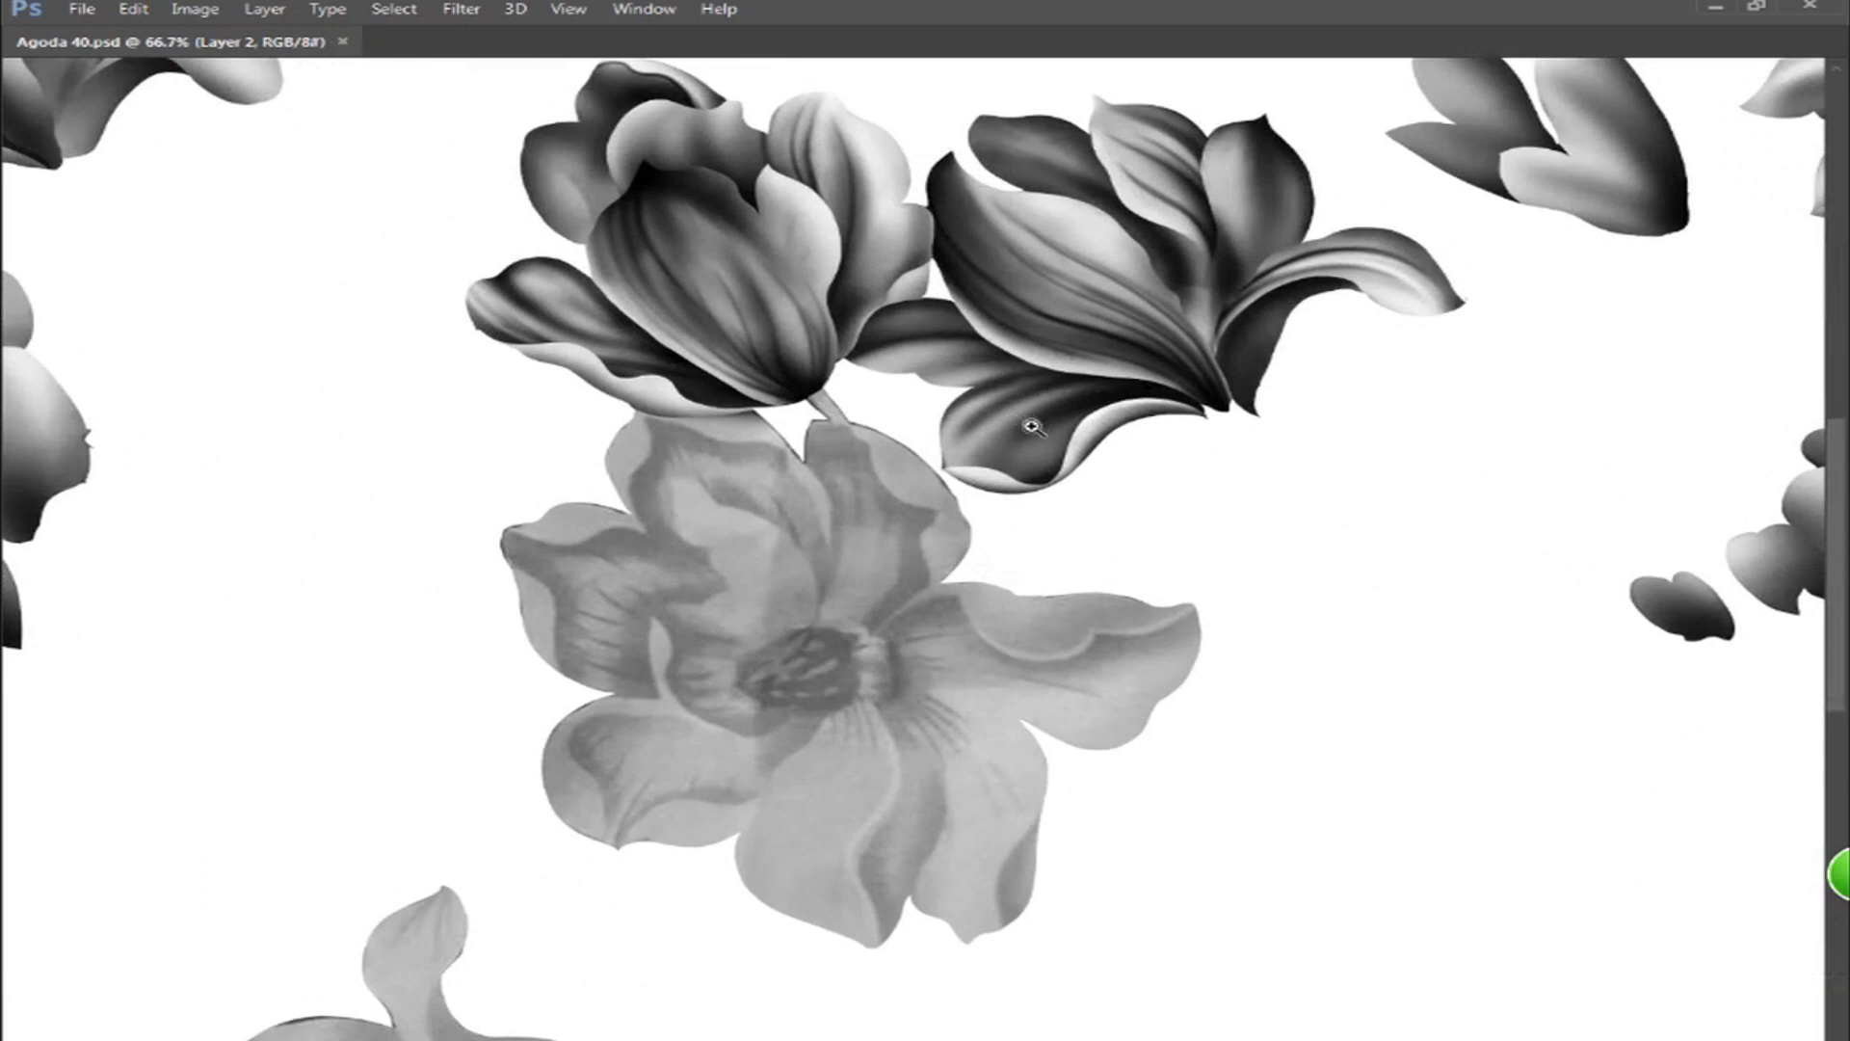
left_click(925, 761, "ctrl")
left_click(954, 752, "ctrl+alt")
left_click(978, 723, "ctrl+alt")
left_click(987, 617, "ctrl")
left_click(985, 568, "ctrl")
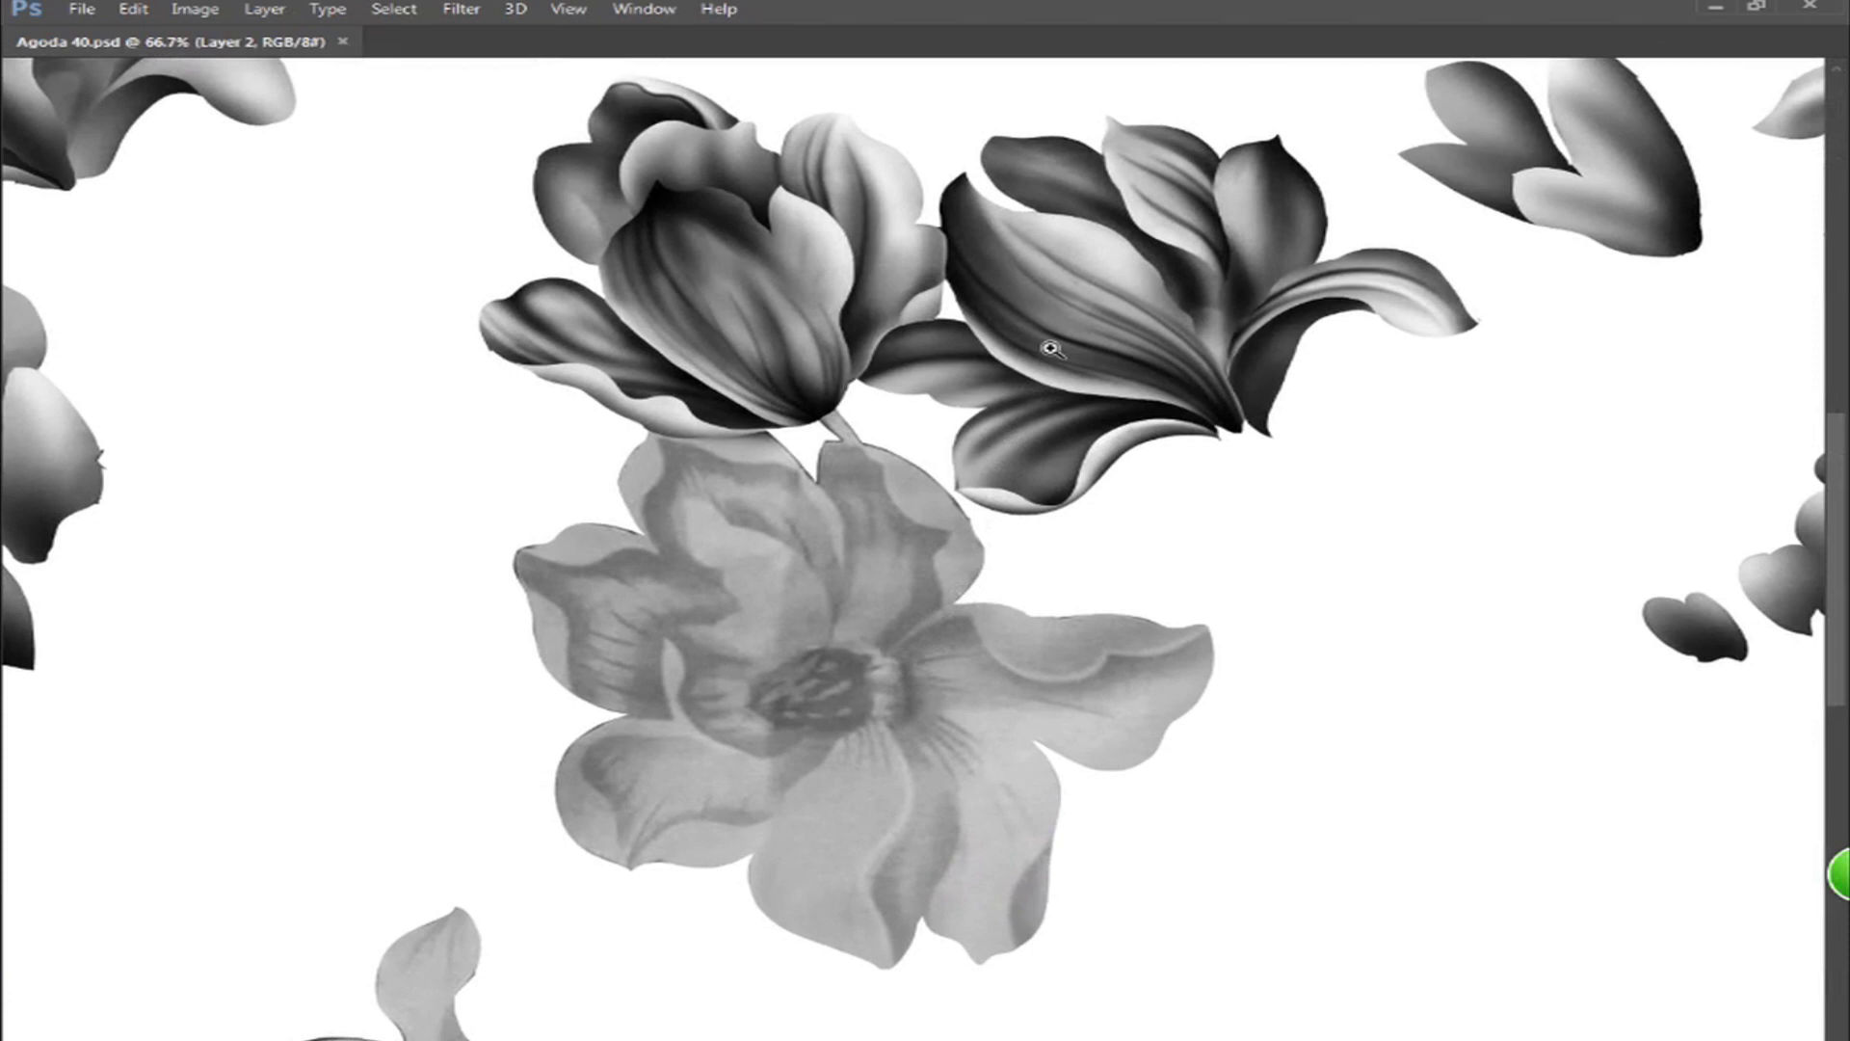
- Select the folded rims of the right-hand and upper right petals of the large unshaded flower with the Lasso
left_click(788, 613, "ctrl")
left_click(1253, 837, "ctrl")
left_click(911, 377, "ctrl")
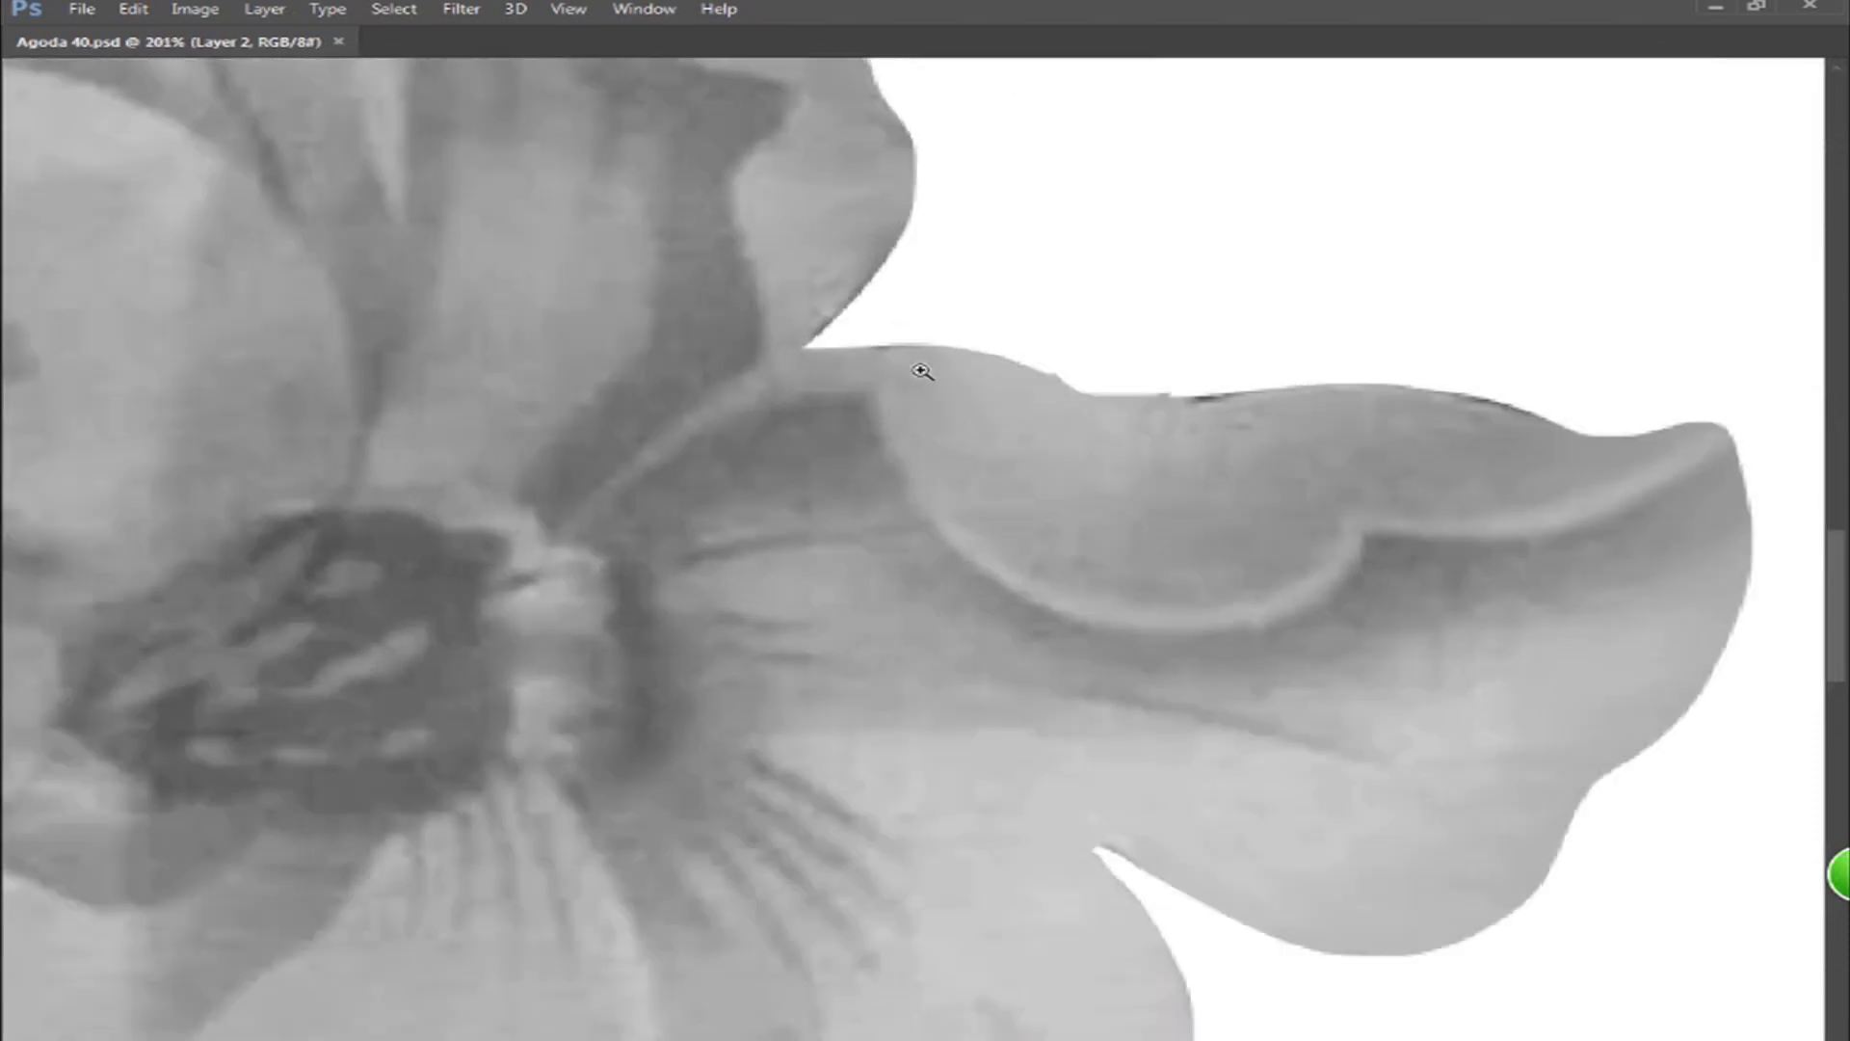
left_click_drag(1416, 208, 752, 354)
mouse_move(692, 435)
left_mouse_down()
mouse_move(990, 660)
mouse_move(1715, 430)
mouse_move(1286, 241)
left_mouse_up()
left_click(794, 502, "alt")
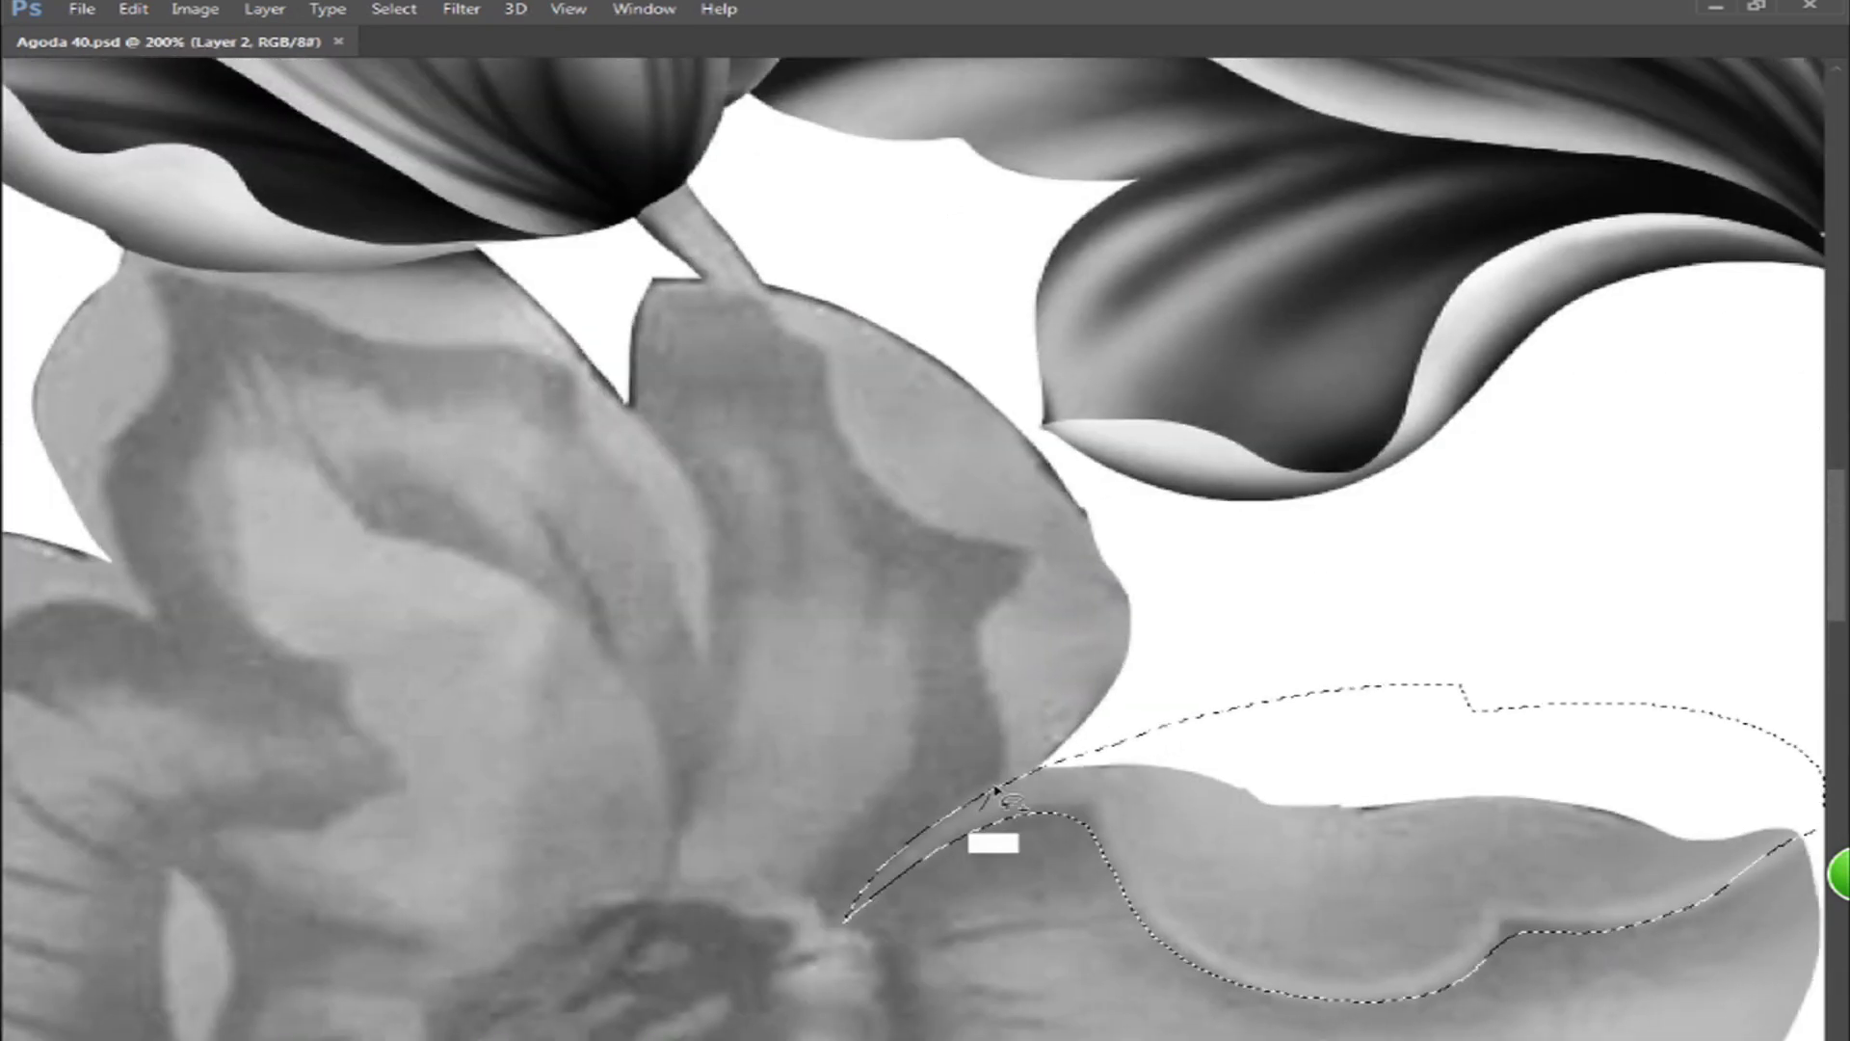
left_click_drag(1103, 495, 1177, 718)
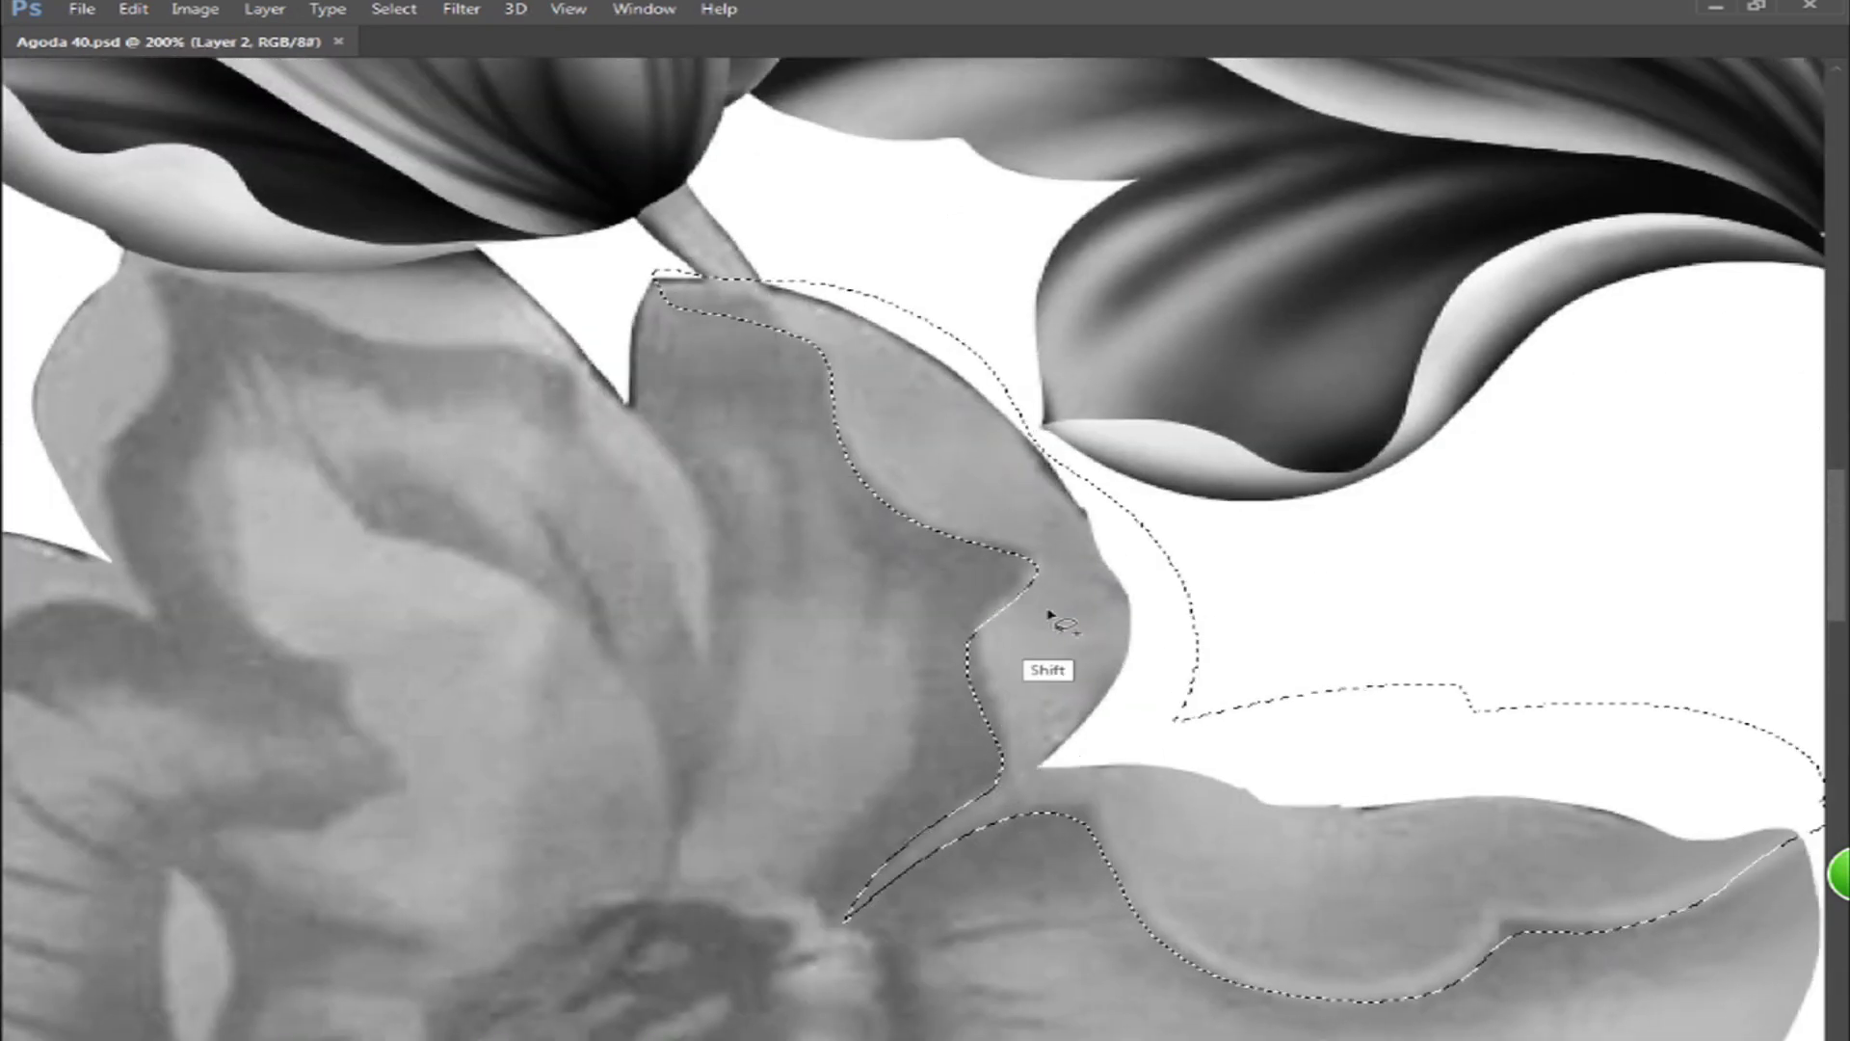
mouse_move(974, 636)
left_mouse_down()
mouse_move(949, 498)
mouse_move(1023, 586)
left_mouse_up()
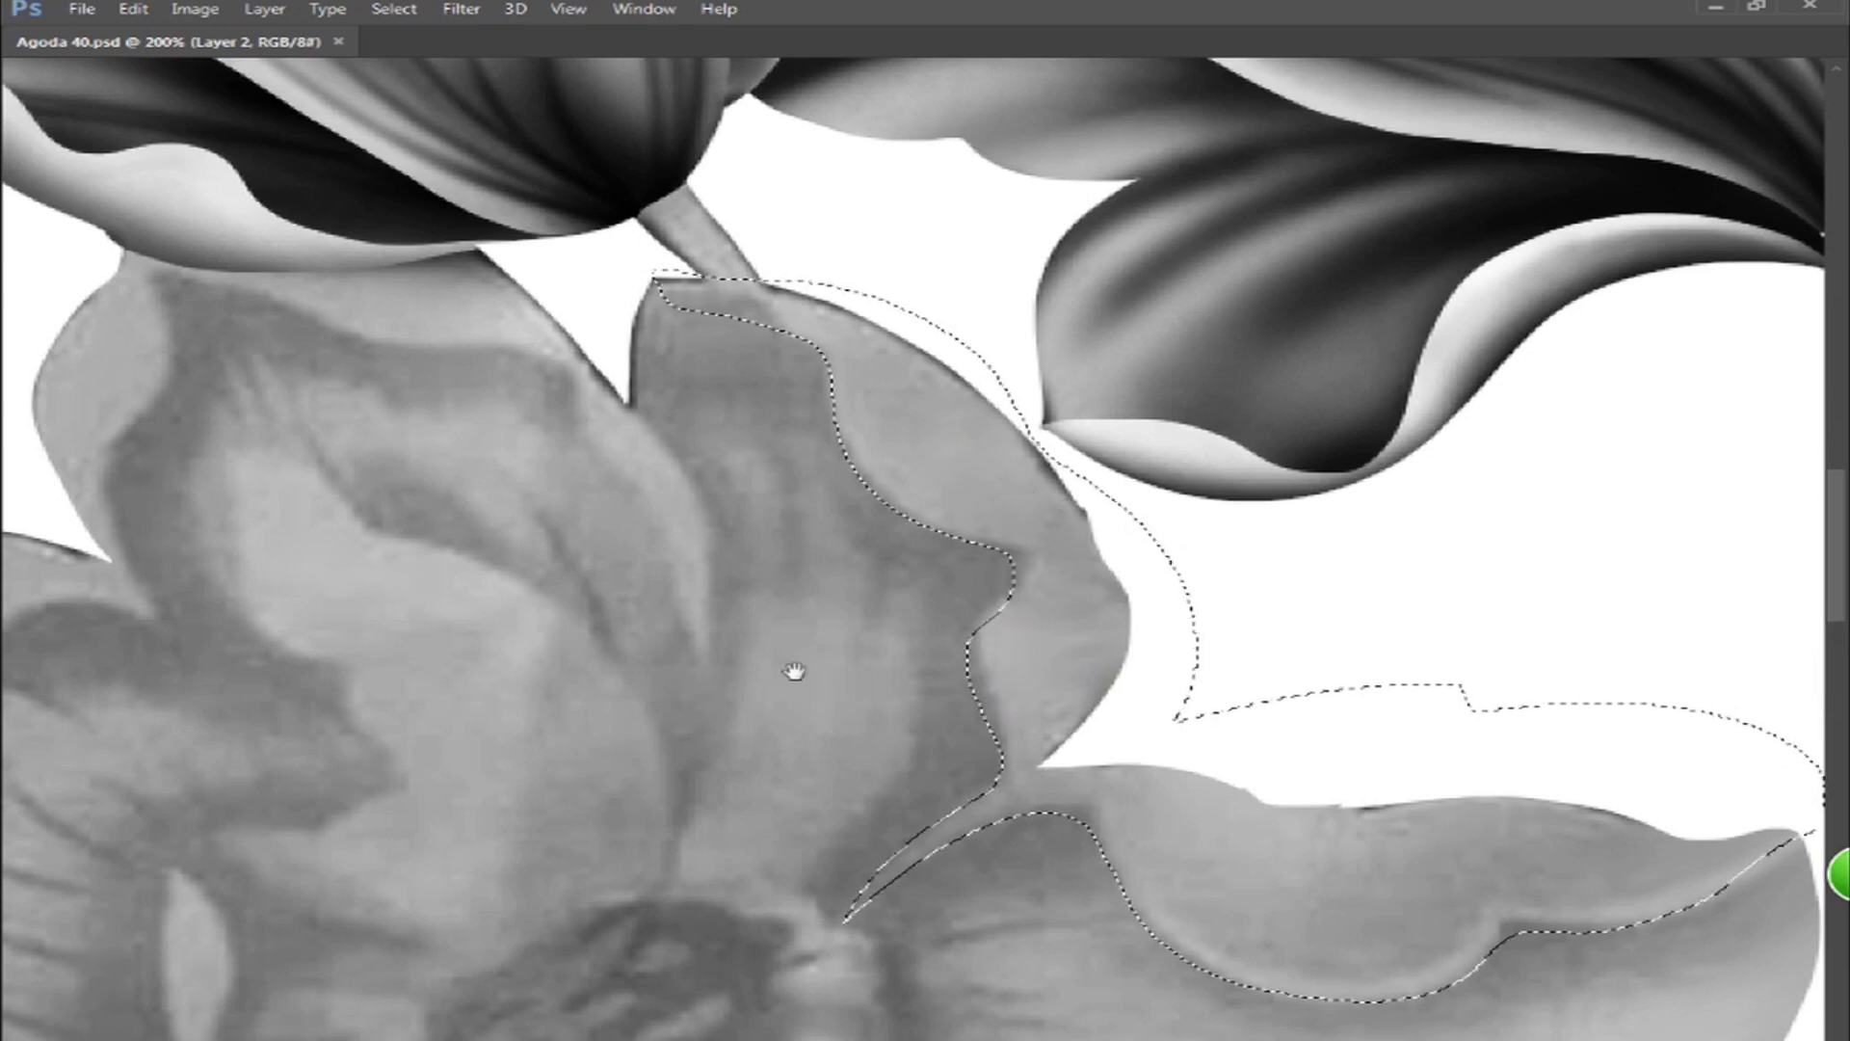
- Add the folded rims of the unshaded flower's left, upper left and top petals to the selection with the Lasso
left_click_drag(793, 672, 1114, 678)
left_click_drag(1102, 359, 981, 293)
left_click_drag(924, 540, 1413, 323)
left_click_drag(667, 342, 747, 374)
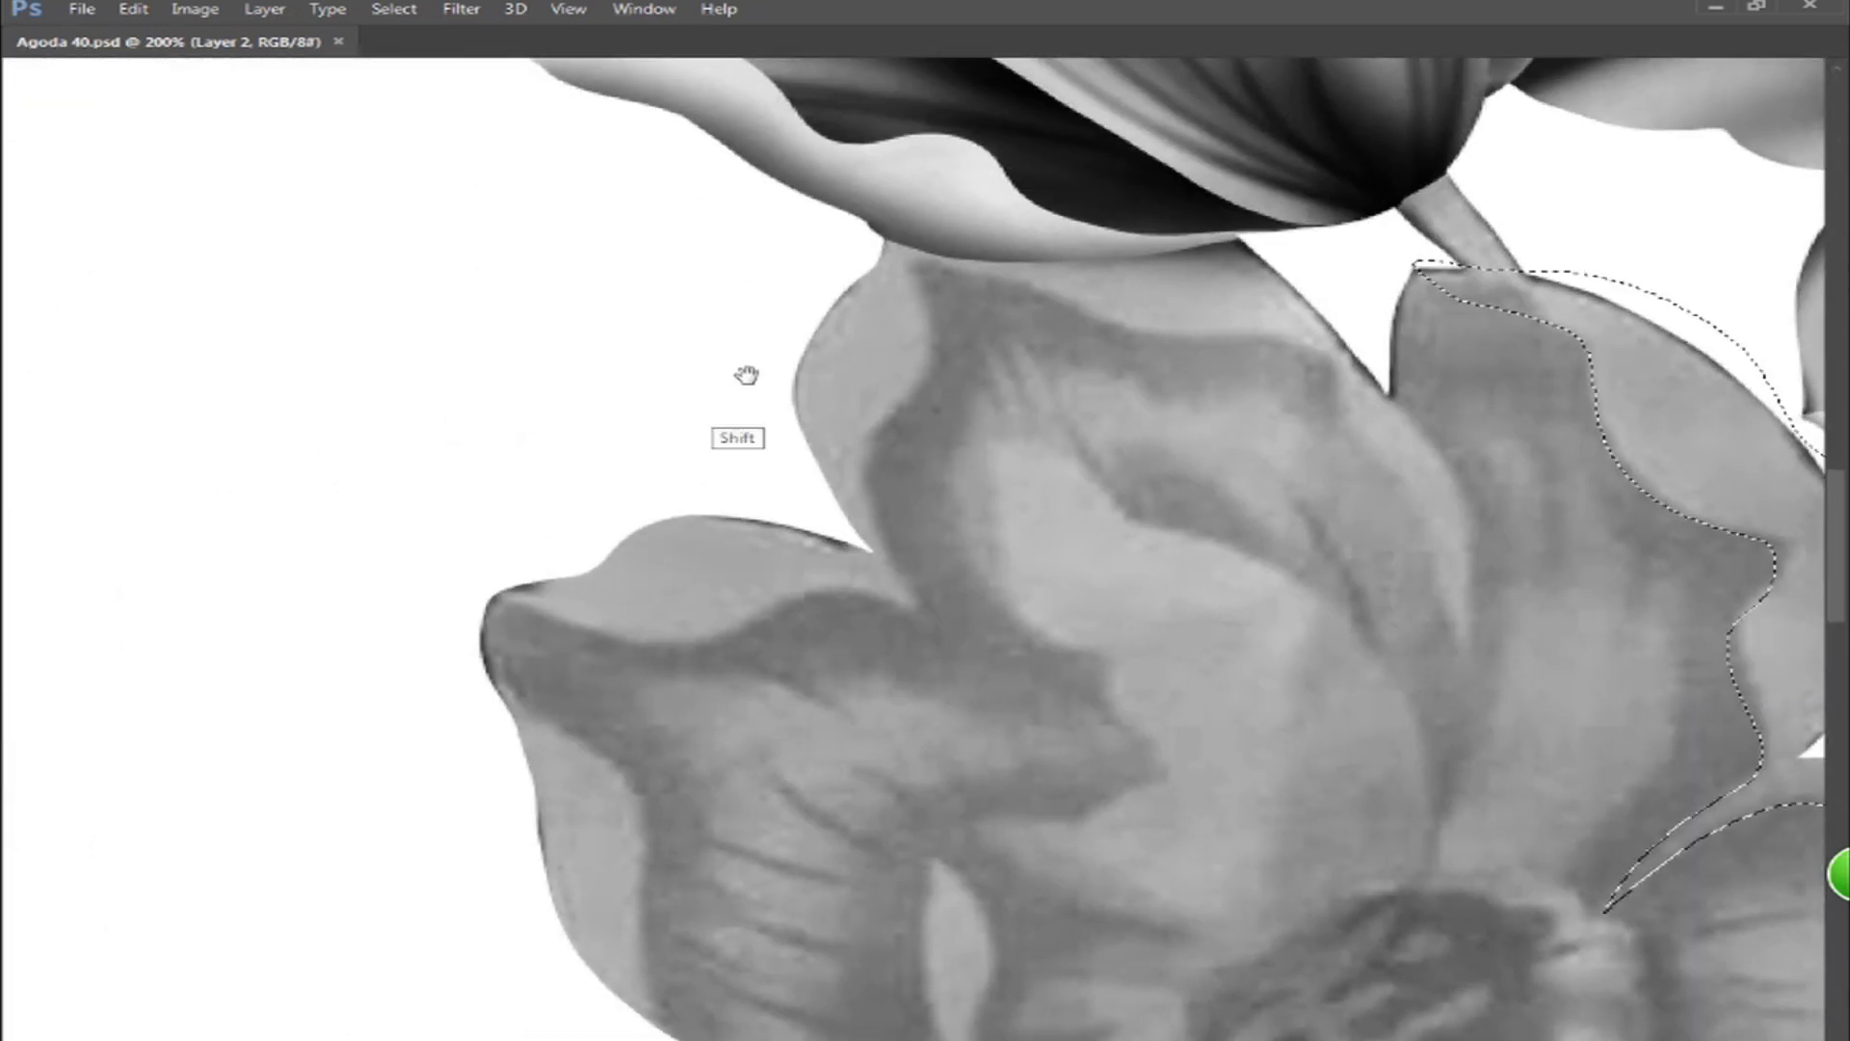
left_click_drag(406, 679, 768, 629)
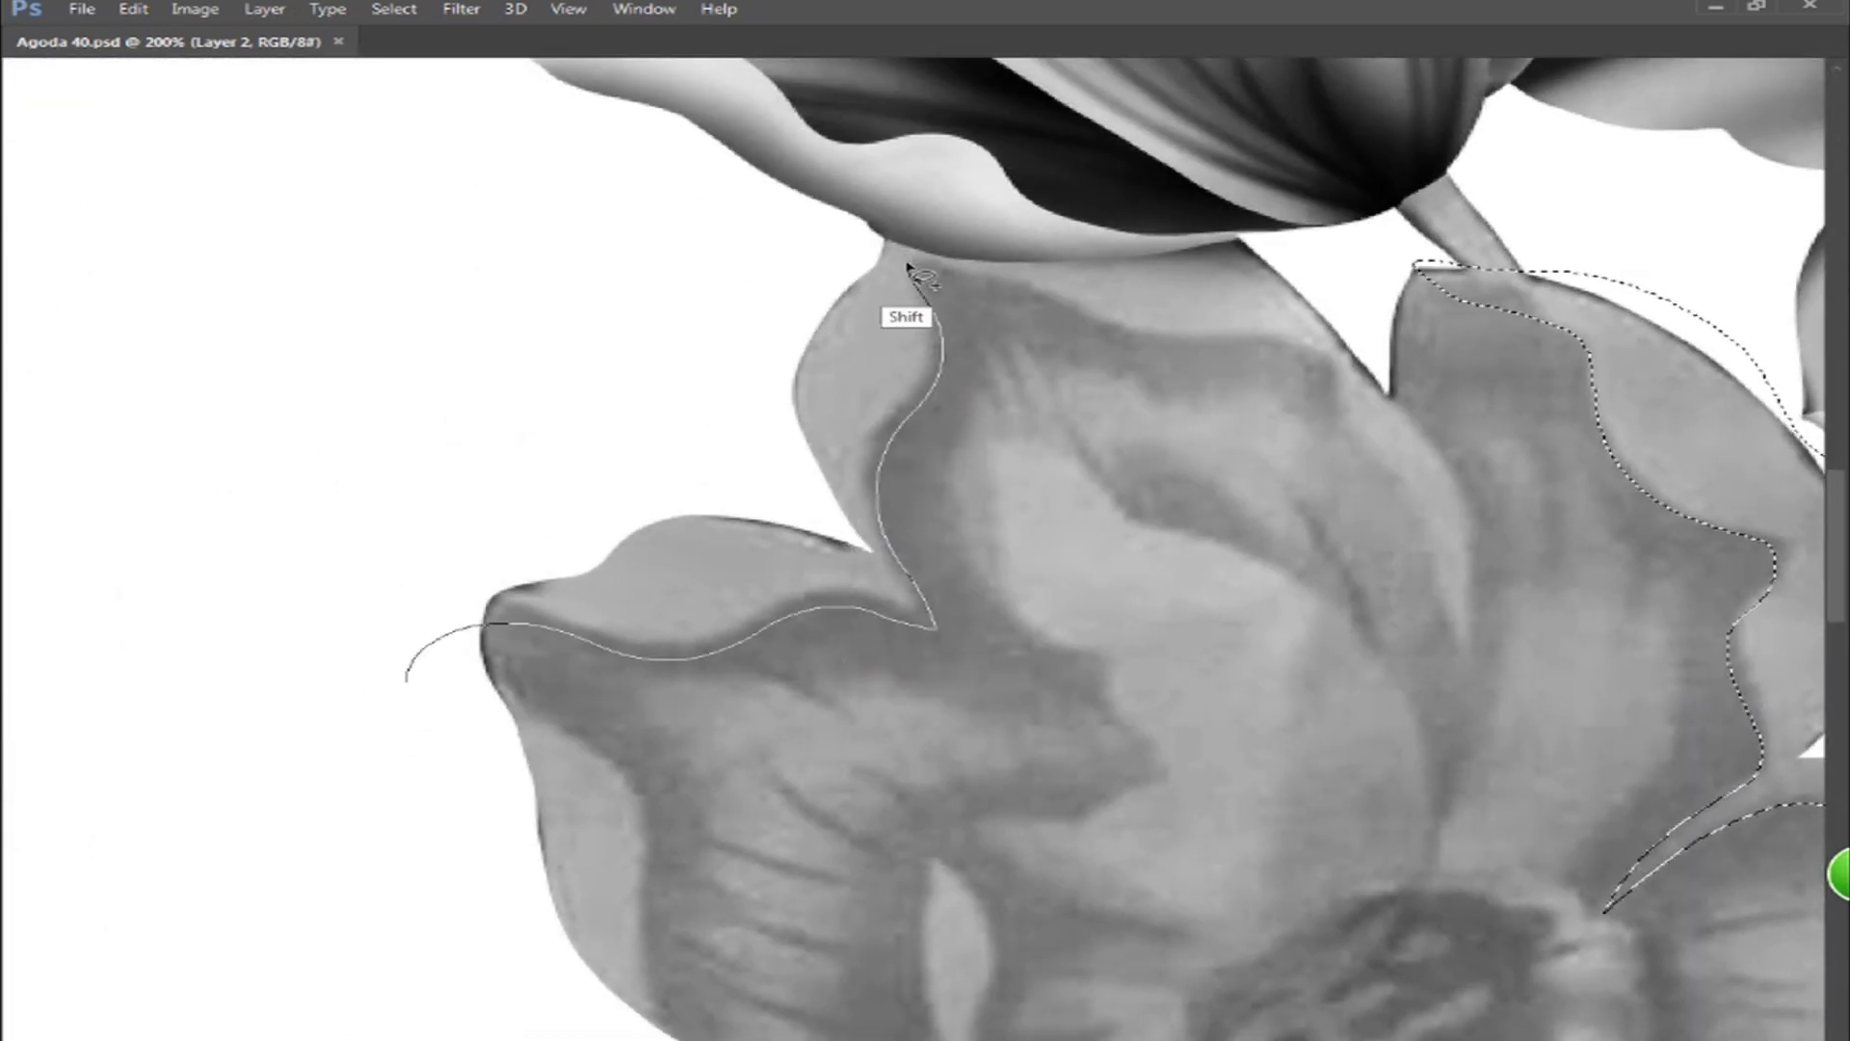
left_click_drag(1159, 248, 415, 689)
left_click_drag(1204, 313, 1445, 670)
mouse_move(1409, 416)
left_mouse_down()
mouse_move(1350, 425)
mouse_move(1160, 330)
left_mouse_up()
- Add the left petal's outer edge and the lower left petal's folded rim to the Lasso selection
left_click_drag(937, 504, 954, 473)
left_click_drag(934, 111, 1033, 232)
left_click_drag(671, 618, 922, 318)
left_click_drag(800, 256, 869, 411)
left_click_drag(1065, 747, 776, 274)
mouse_move(1137, 875)
left_mouse_down()
mouse_move(847, 347)
mouse_move(845, 367)
left_mouse_up()
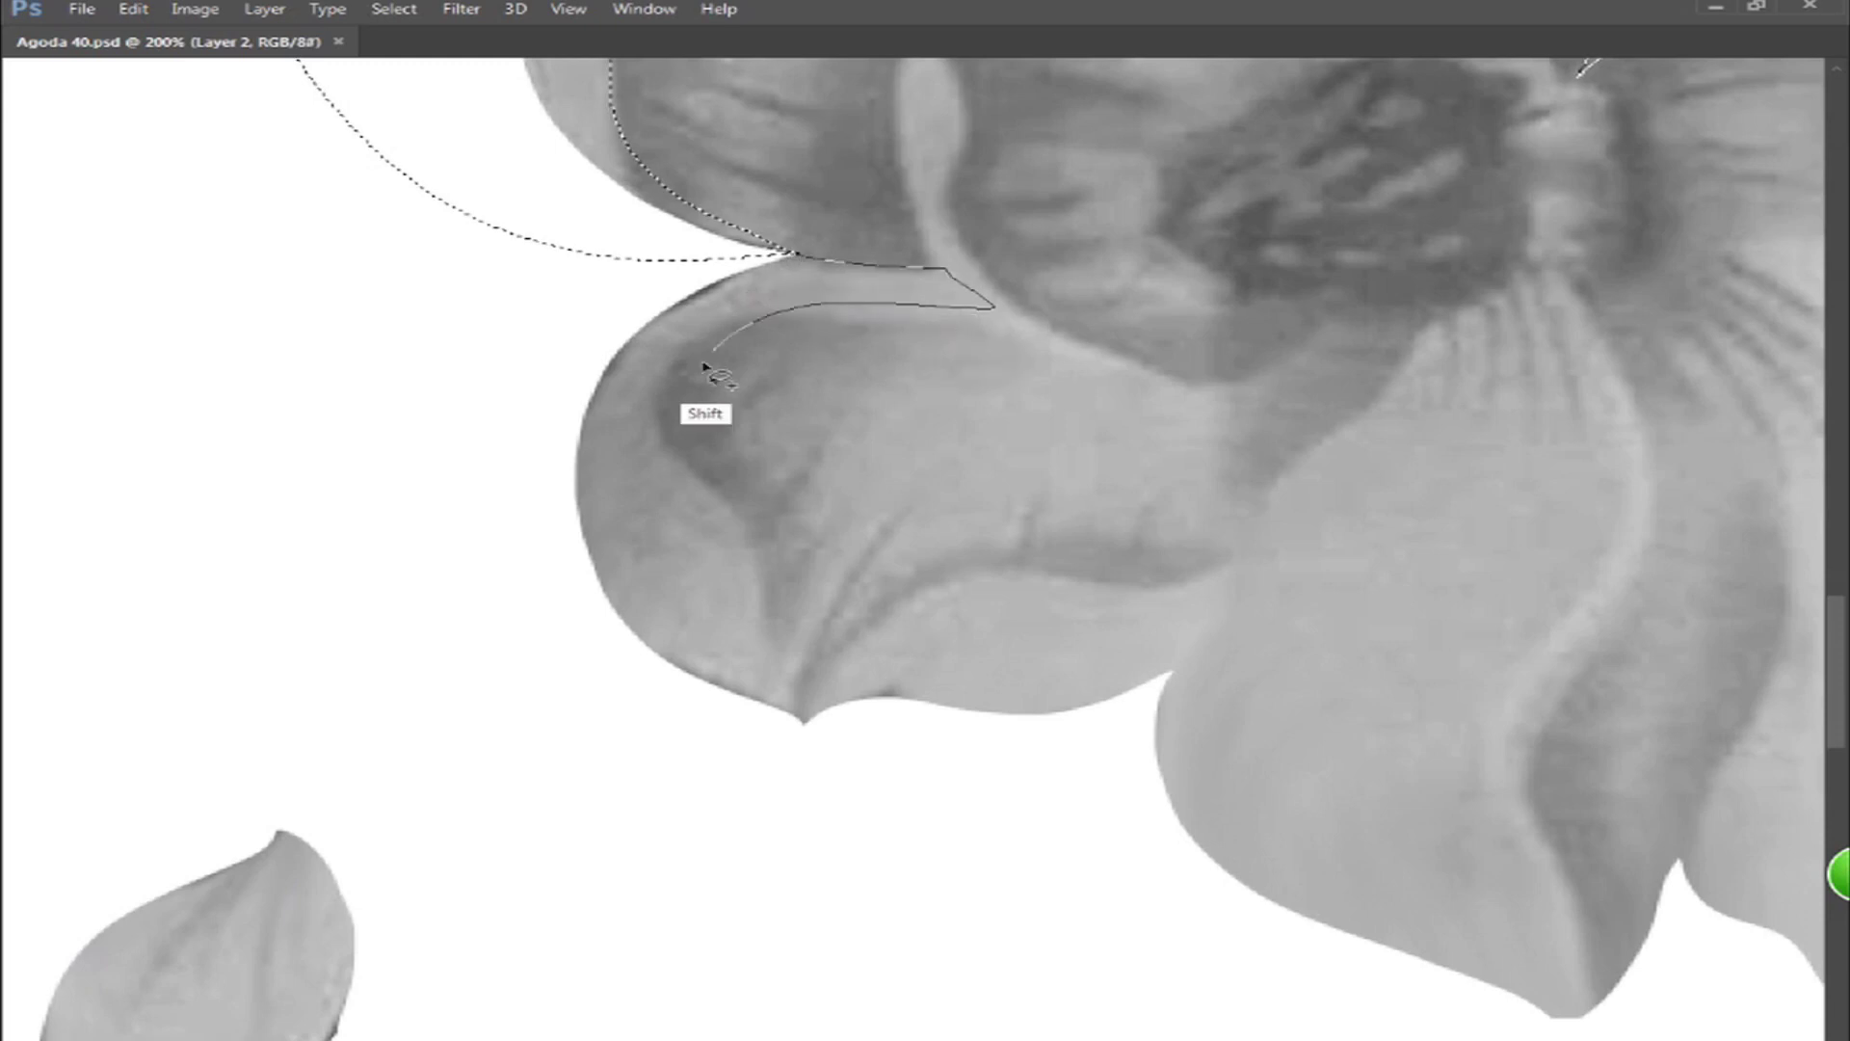
left_click_drag(605, 301, 718, 236)
- Add the long fold of the bottom petal and the small outer fold of the lower right petal to the selection
left_click_drag(1425, 651, 793, 544)
left_click_drag(913, 152, 982, 262)
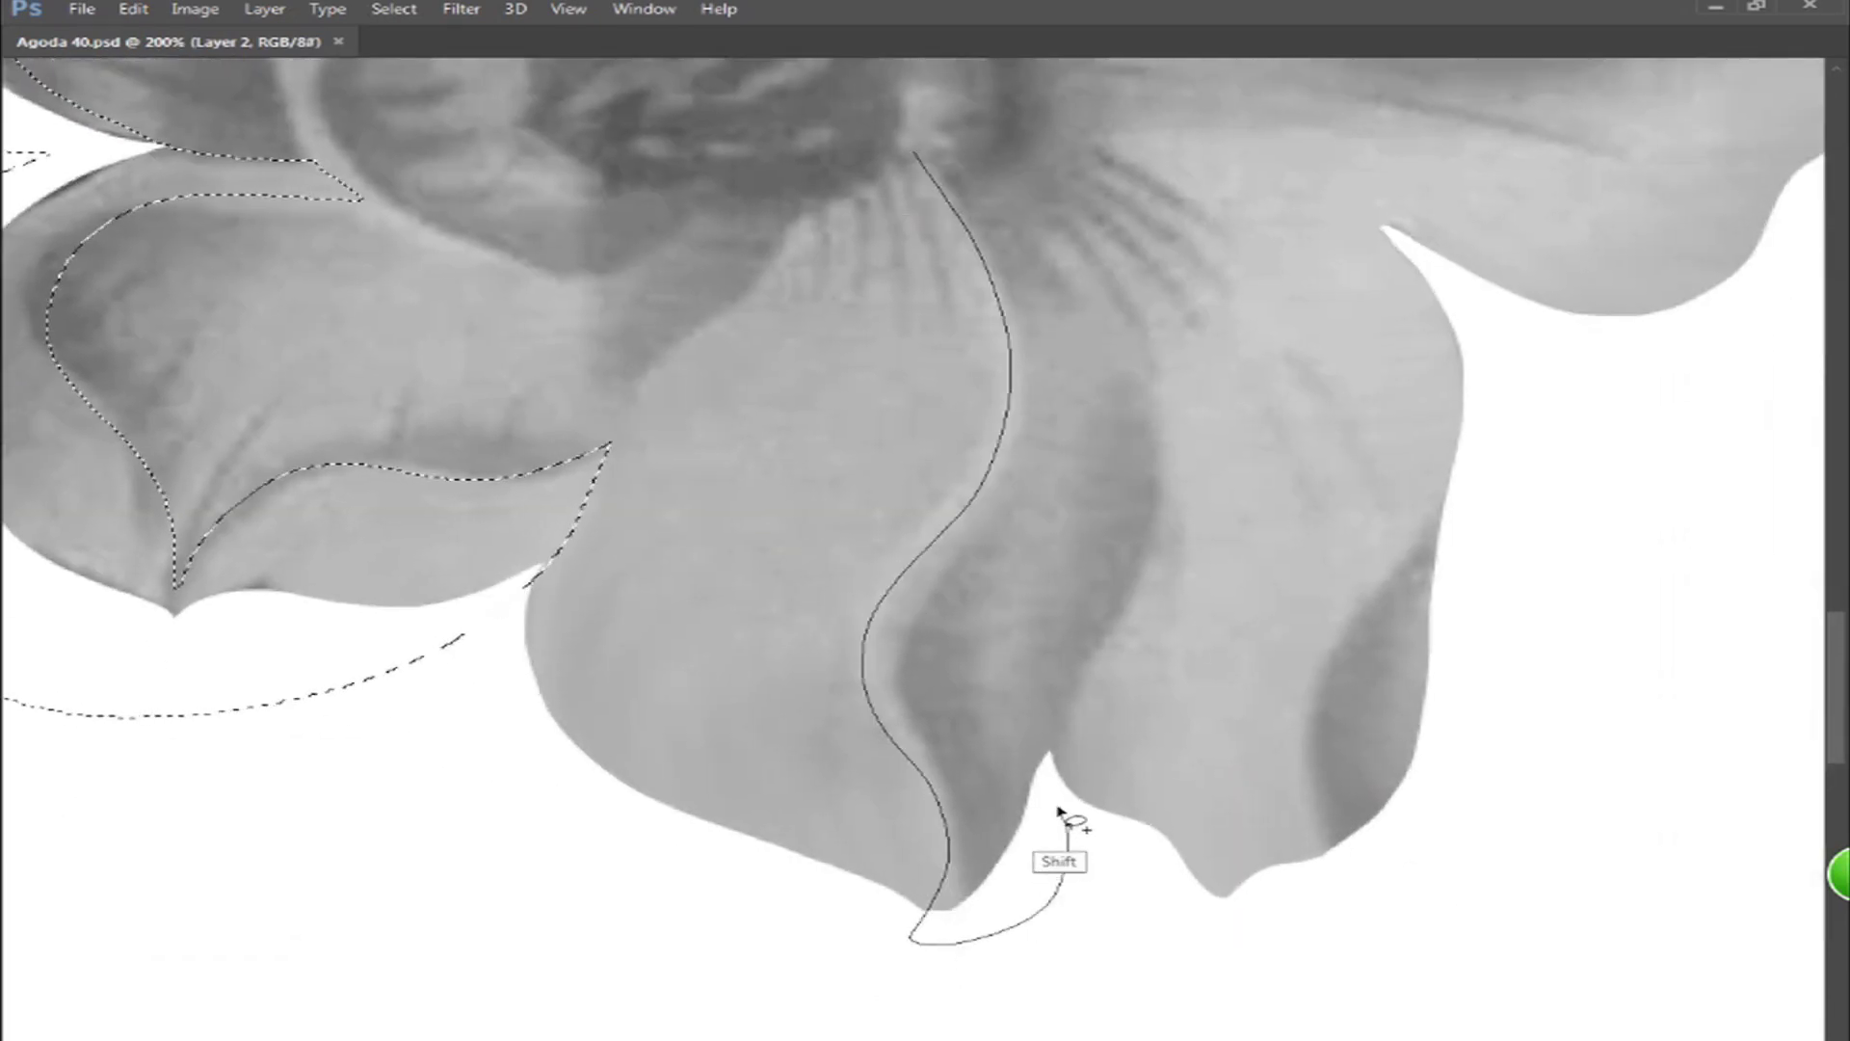
left_click_drag(923, 153, 921, 154)
scroll(1106, 214, "down", 1)
scroll(1106, 214, "right", 4)
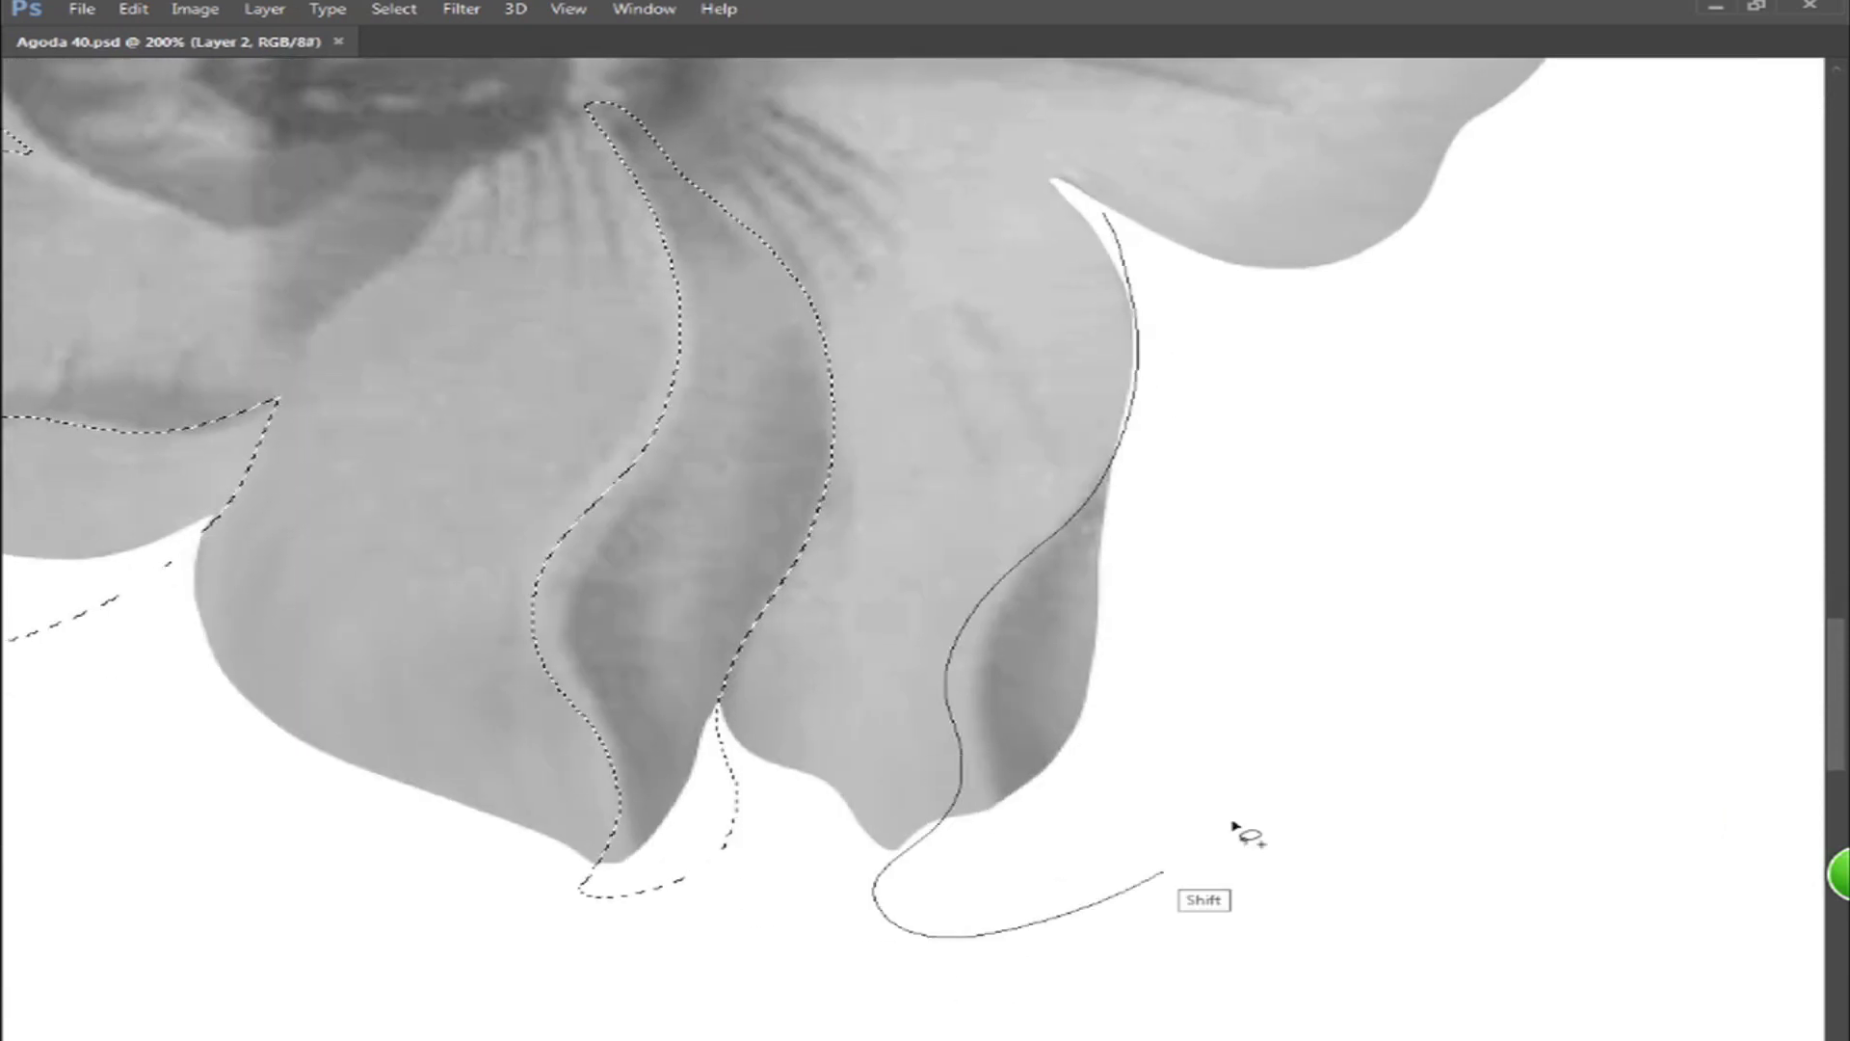
left_click_drag(1016, 934, 1108, 218)
left_click_drag(1168, 155, 921, 648)
- Shade all the selected petal rims with soft brush strokes, light along the inner edges and dark along the outer edges
left_click(973, 600, "ctrl+alt")
left_click(973, 600, "ctrl+alt")
left_click(738, 445, "ctrl")
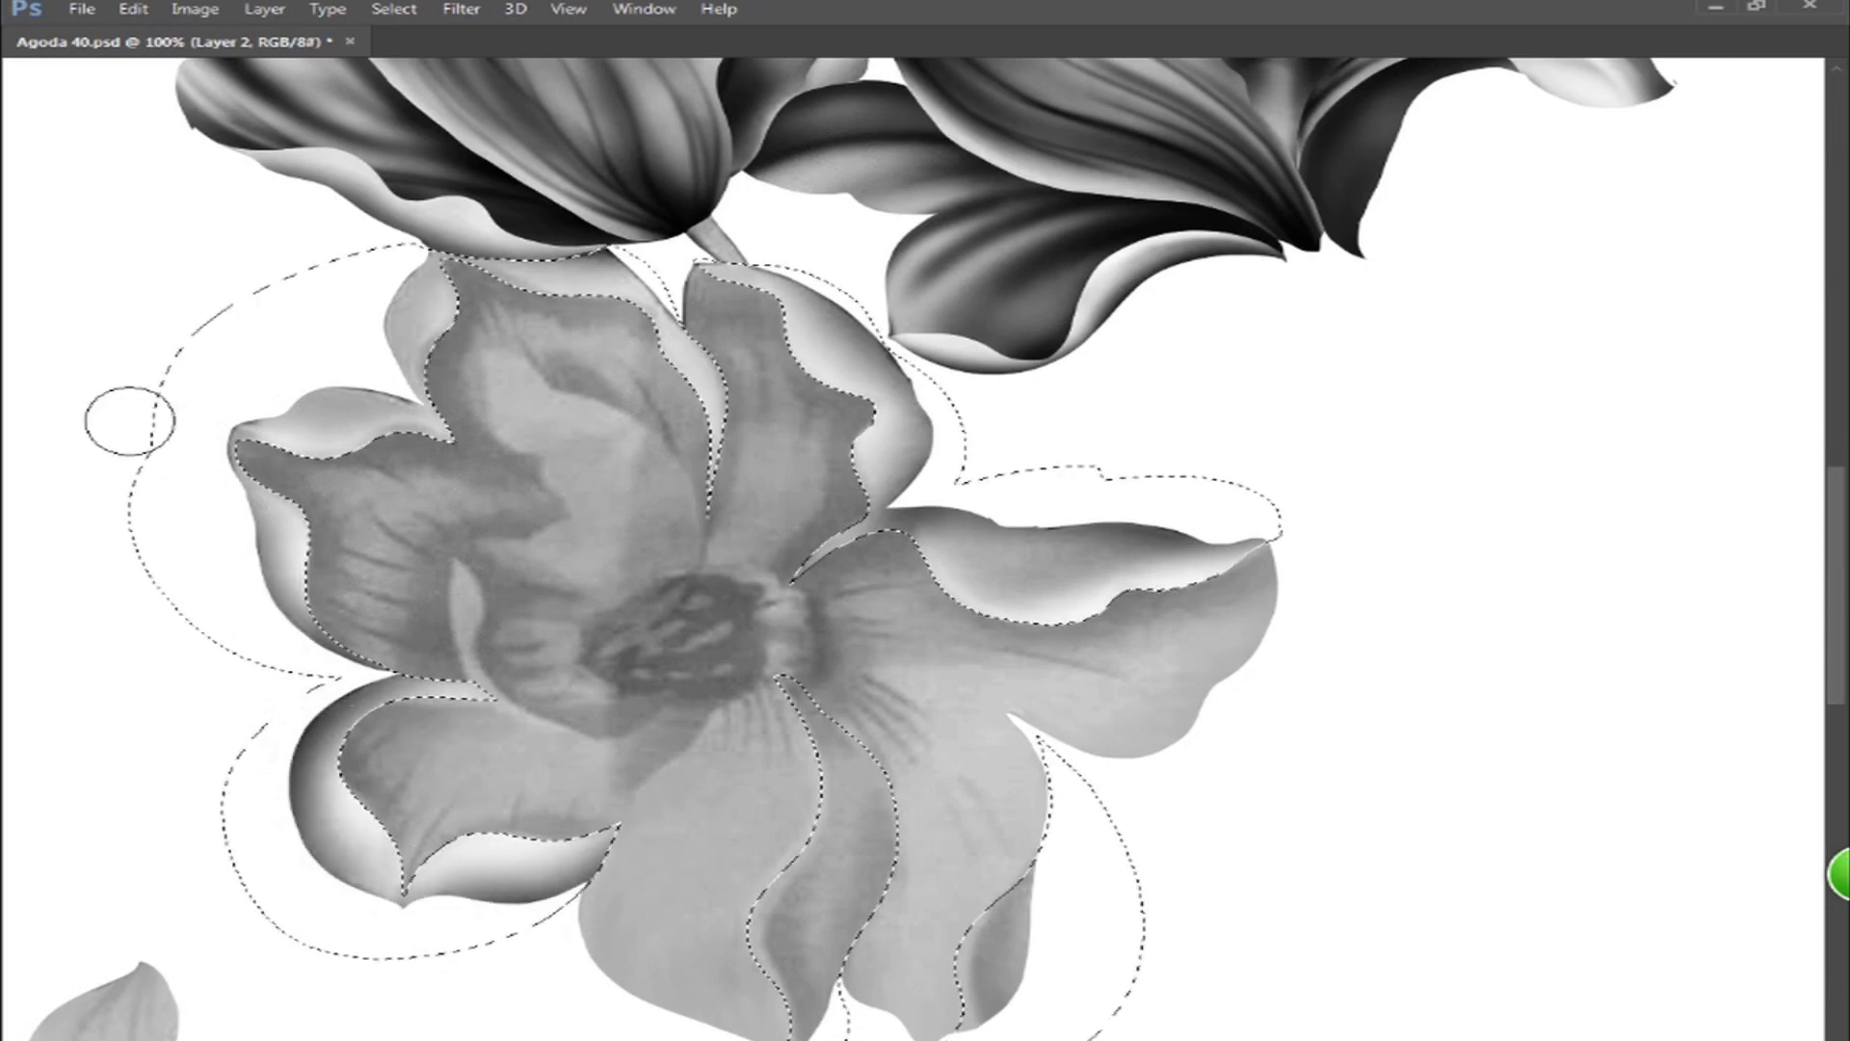
mouse_move(557, 235)
left_mouse_down()
mouse_move(434, 223)
mouse_move(584, 240)
left_mouse_up()
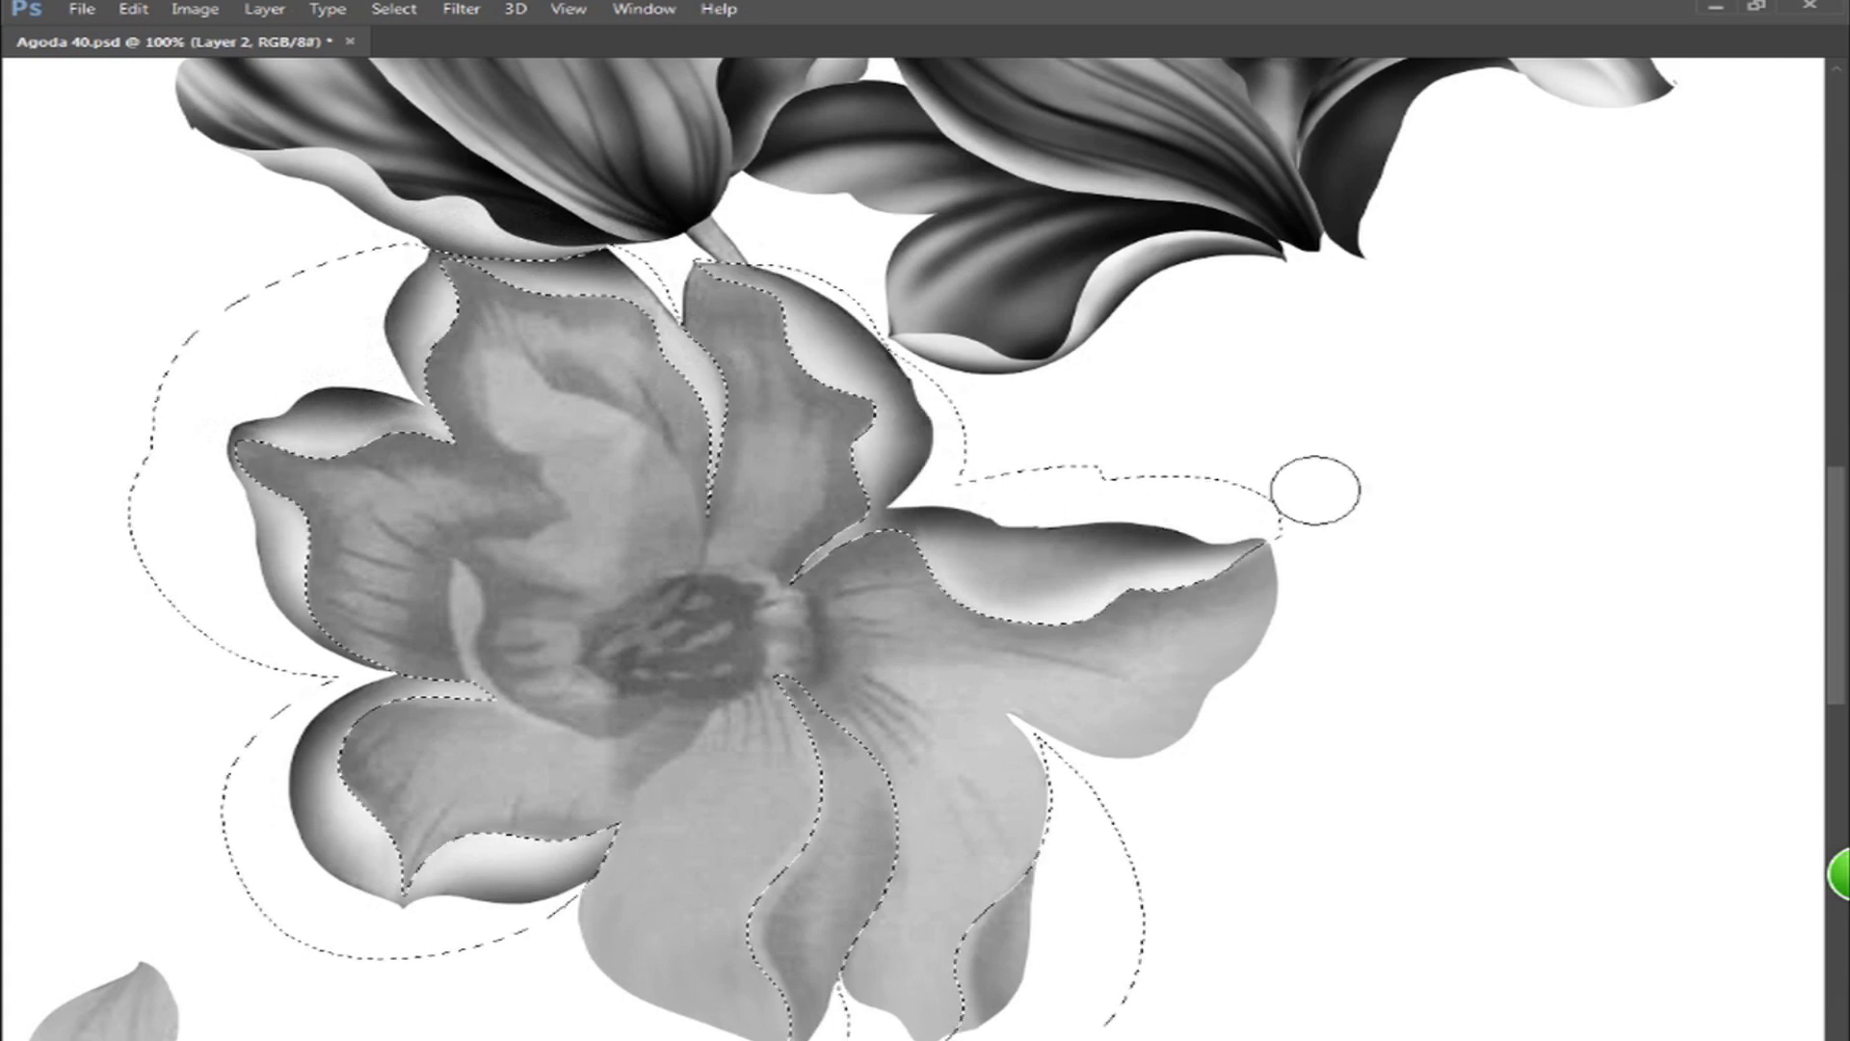
scroll(919, 850, "down", 3)
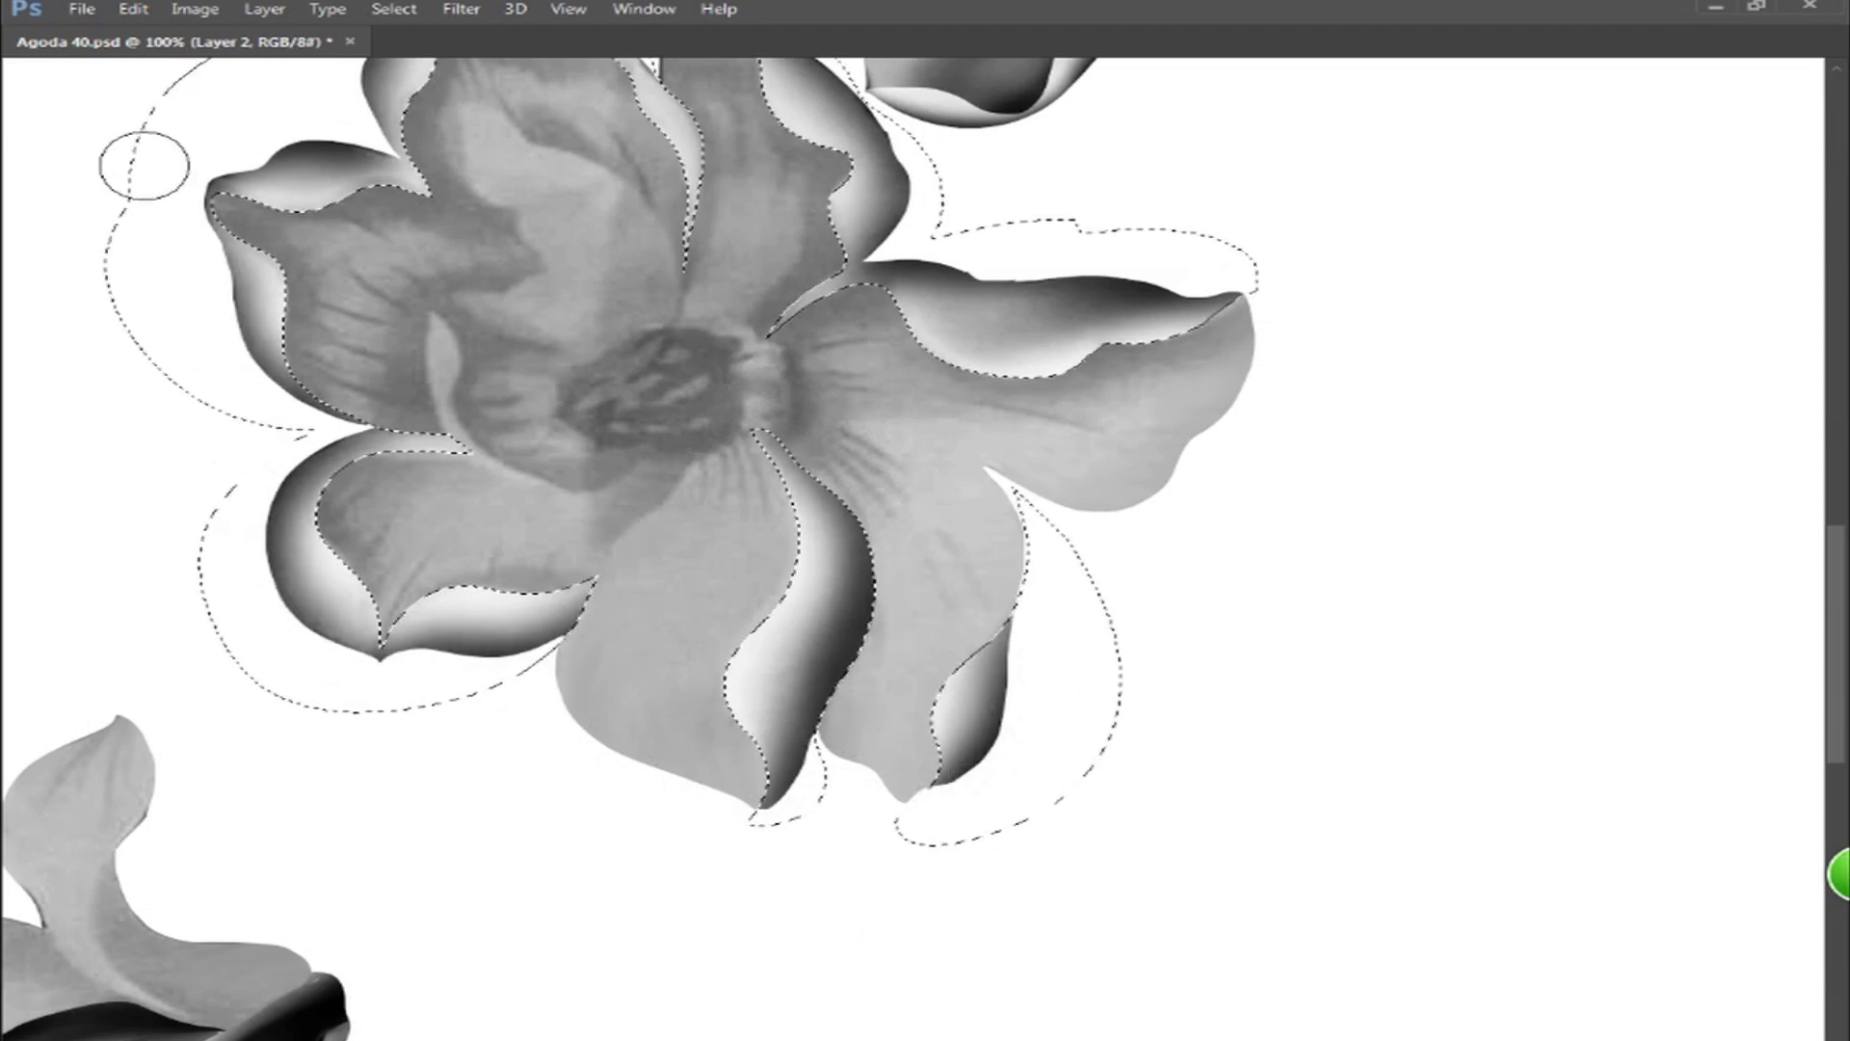
- Shade the inner surfaces of the flower's left, lower left, upper right, right and lower right petals with soft dark strokes, and save the document
left_click_drag(690, 323, 737, 486)
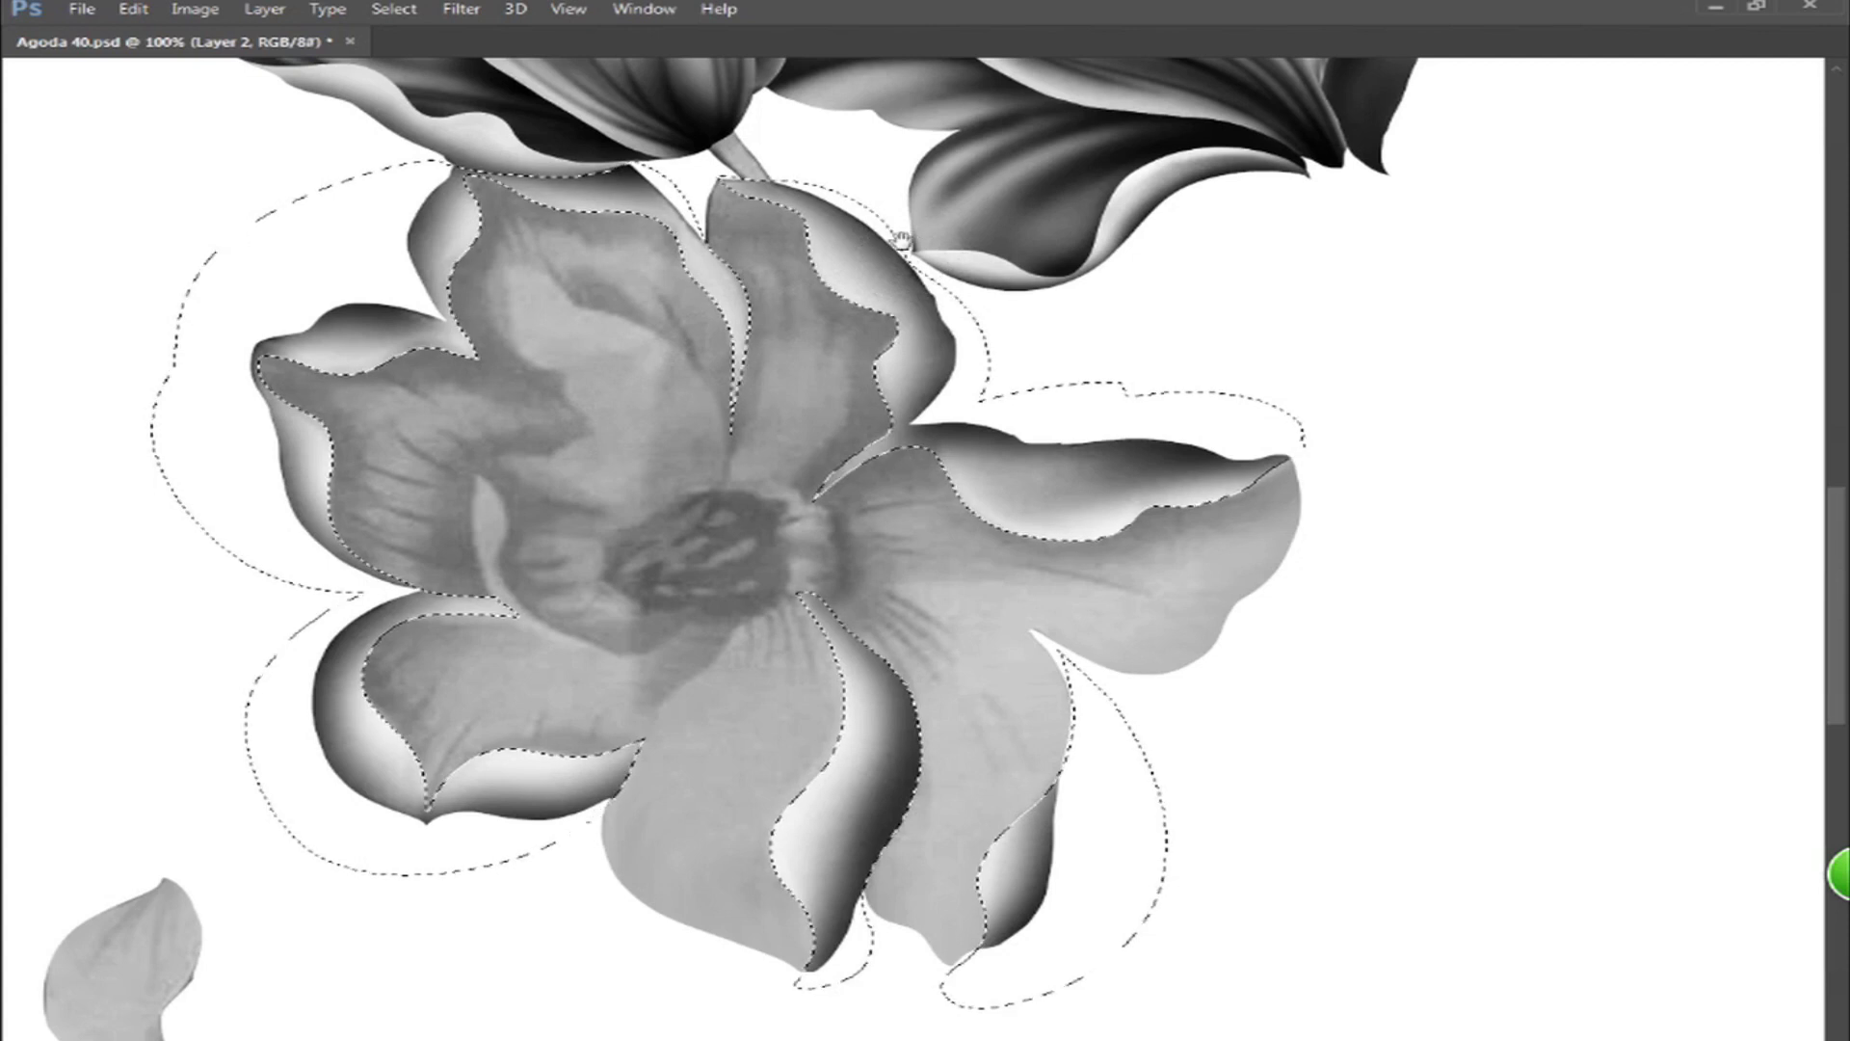
left_click_drag(902, 264, 950, 312)
mouse_move(266, 401)
left_mouse_down()
mouse_move(407, 409)
mouse_move(409, 590)
mouse_move(462, 798)
left_mouse_up()
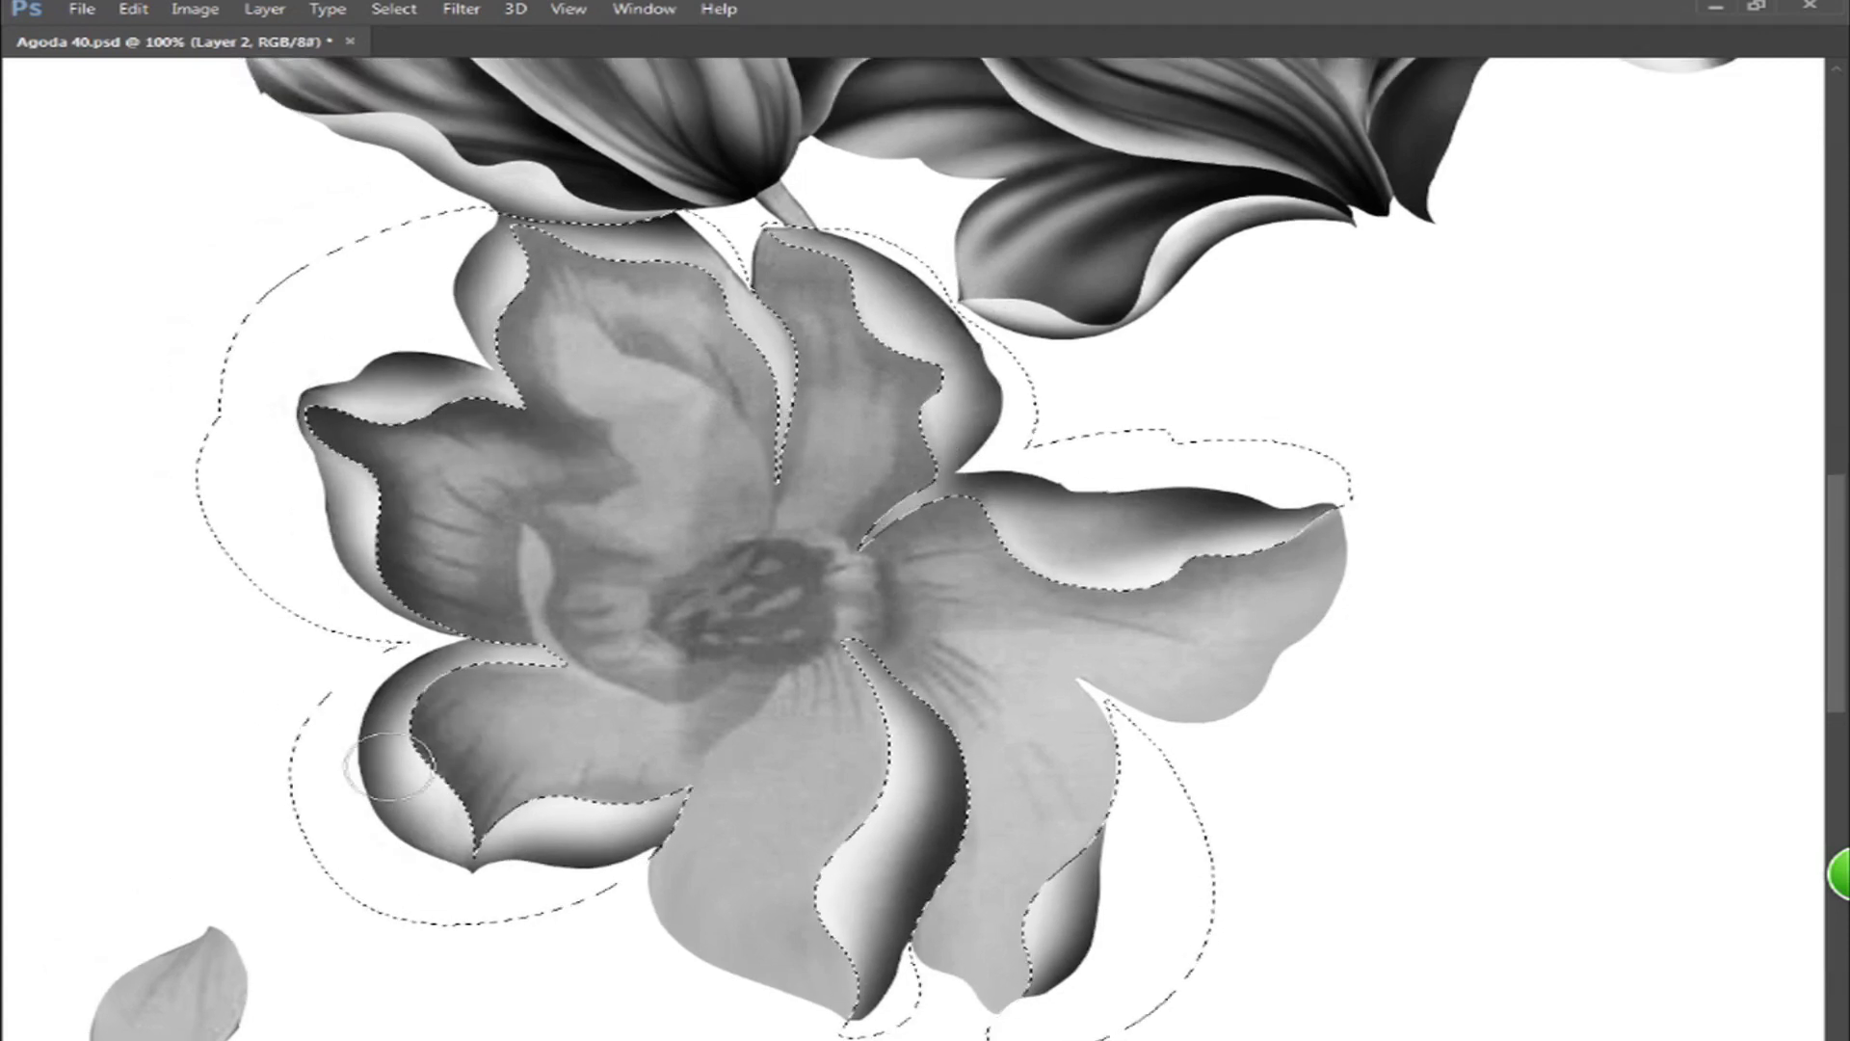
mouse_move(615, 790)
left_mouse_down()
mouse_move(710, 776)
mouse_move(486, 835)
left_mouse_up()
mouse_move(864, 943)
left_mouse_down()
mouse_move(819, 867)
mouse_move(828, 982)
mouse_move(992, 1007)
left_mouse_up()
mouse_move(1436, 519)
left_mouse_down()
mouse_move(1102, 557)
mouse_move(981, 526)
mouse_move(1401, 620)
mouse_move(887, 520)
mouse_move(1265, 575)
left_mouse_up()
key("ctrl+s")
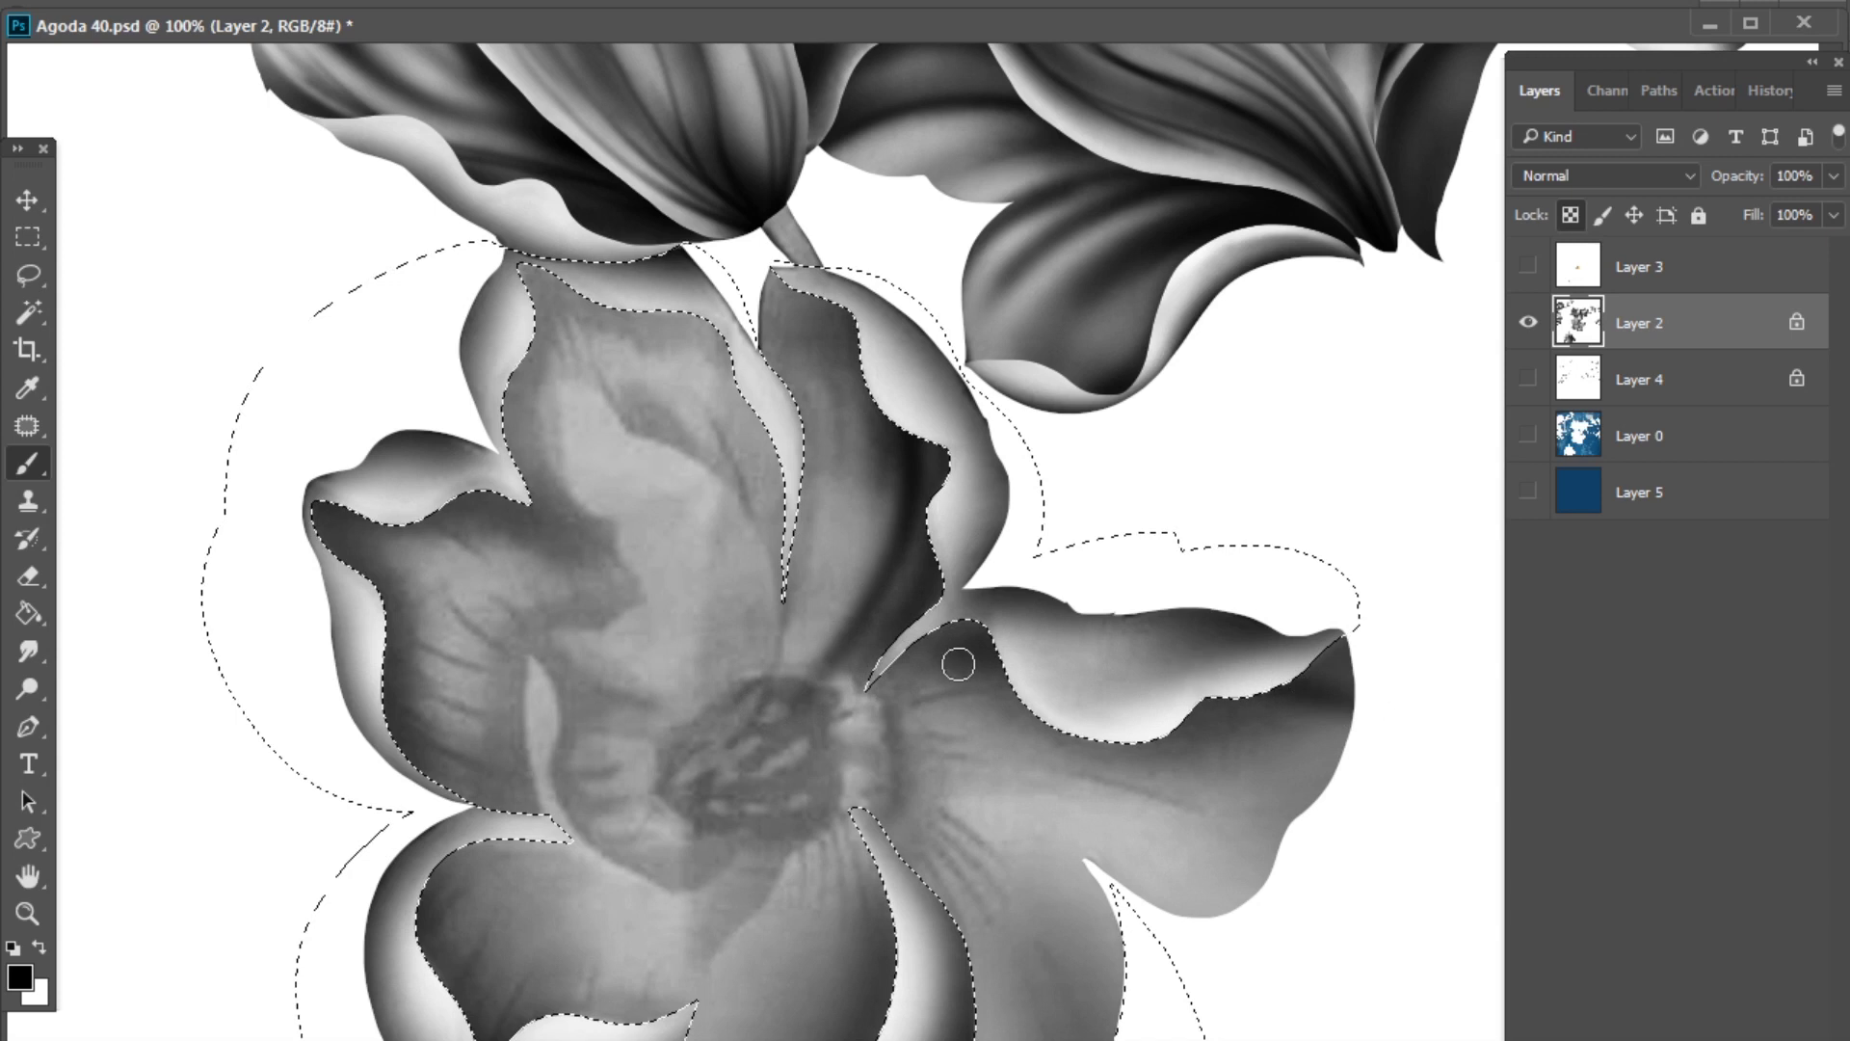
mouse_move(1347, 884)
left_mouse_down()
mouse_move(1035, 756)
mouse_move(842, 776)
left_mouse_up()
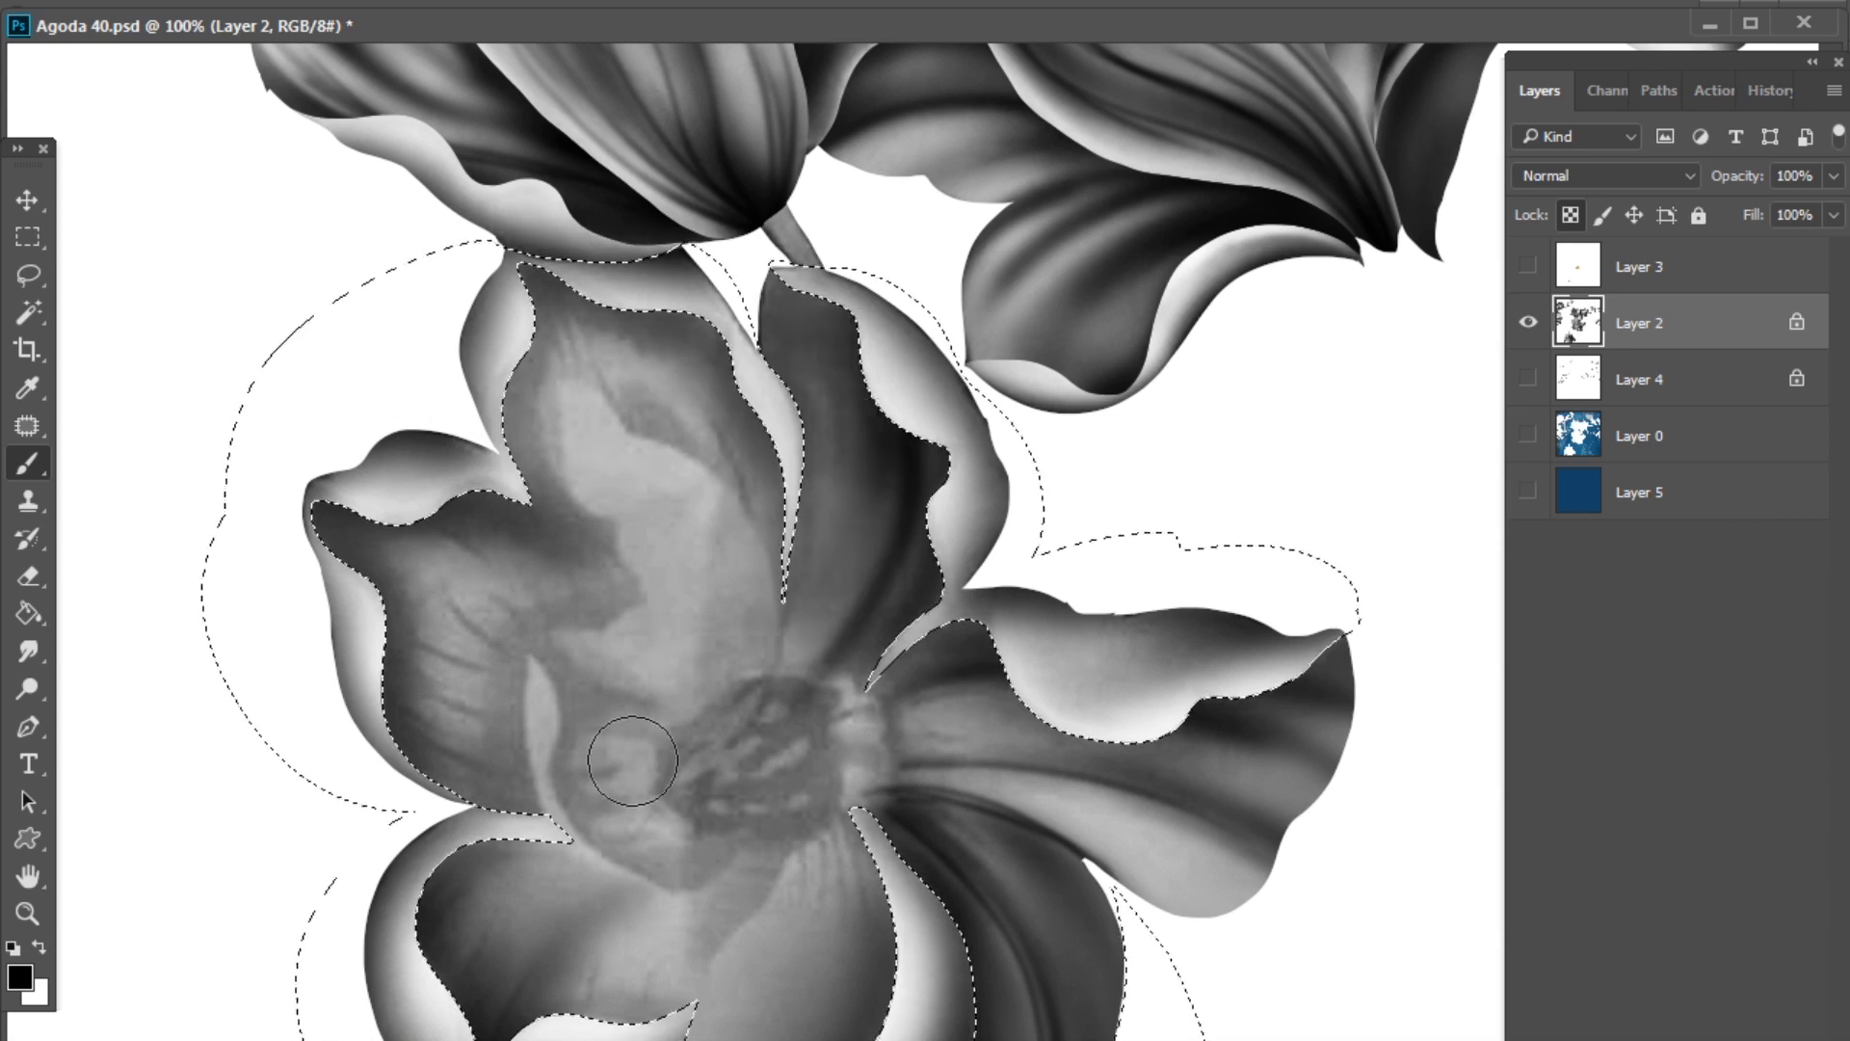
- Select the narrow curled rim beside the flower's centre with the Lasso and lighten it with soft white strokes
left_click(644, 718, "ctrl")
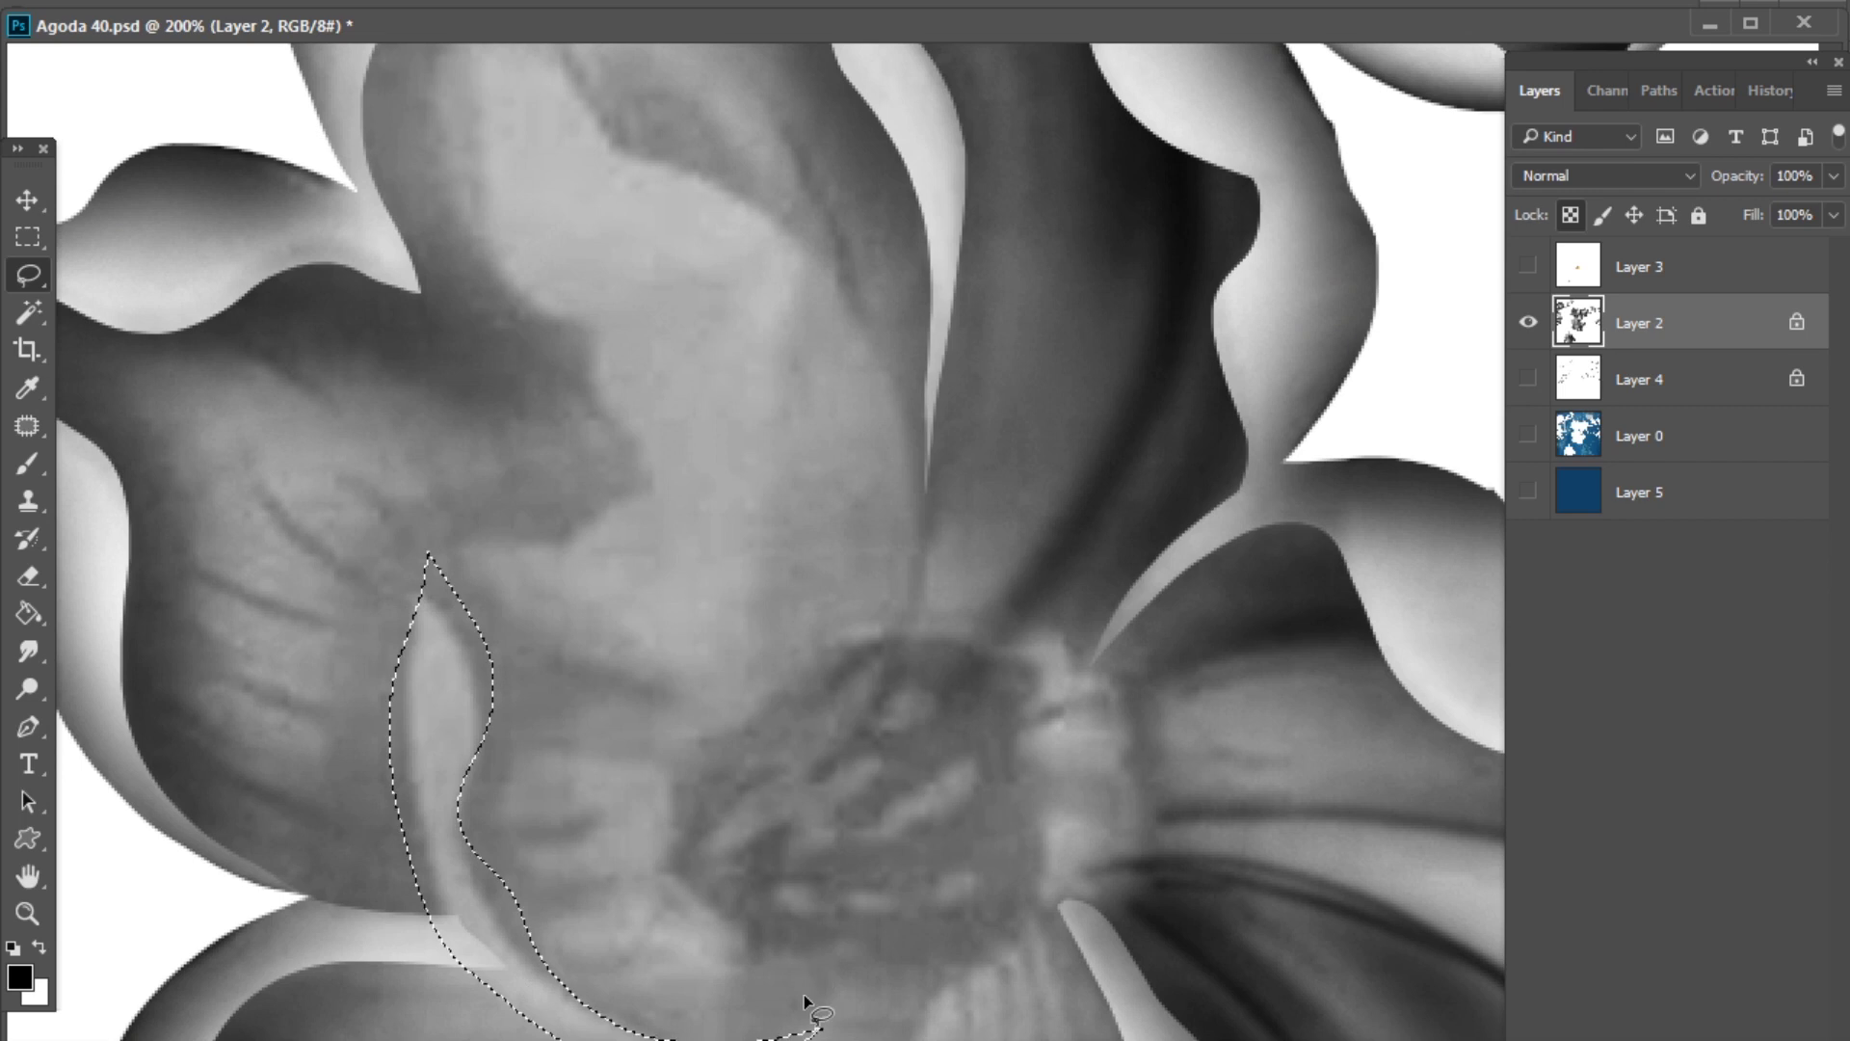
key("b")
key("x")
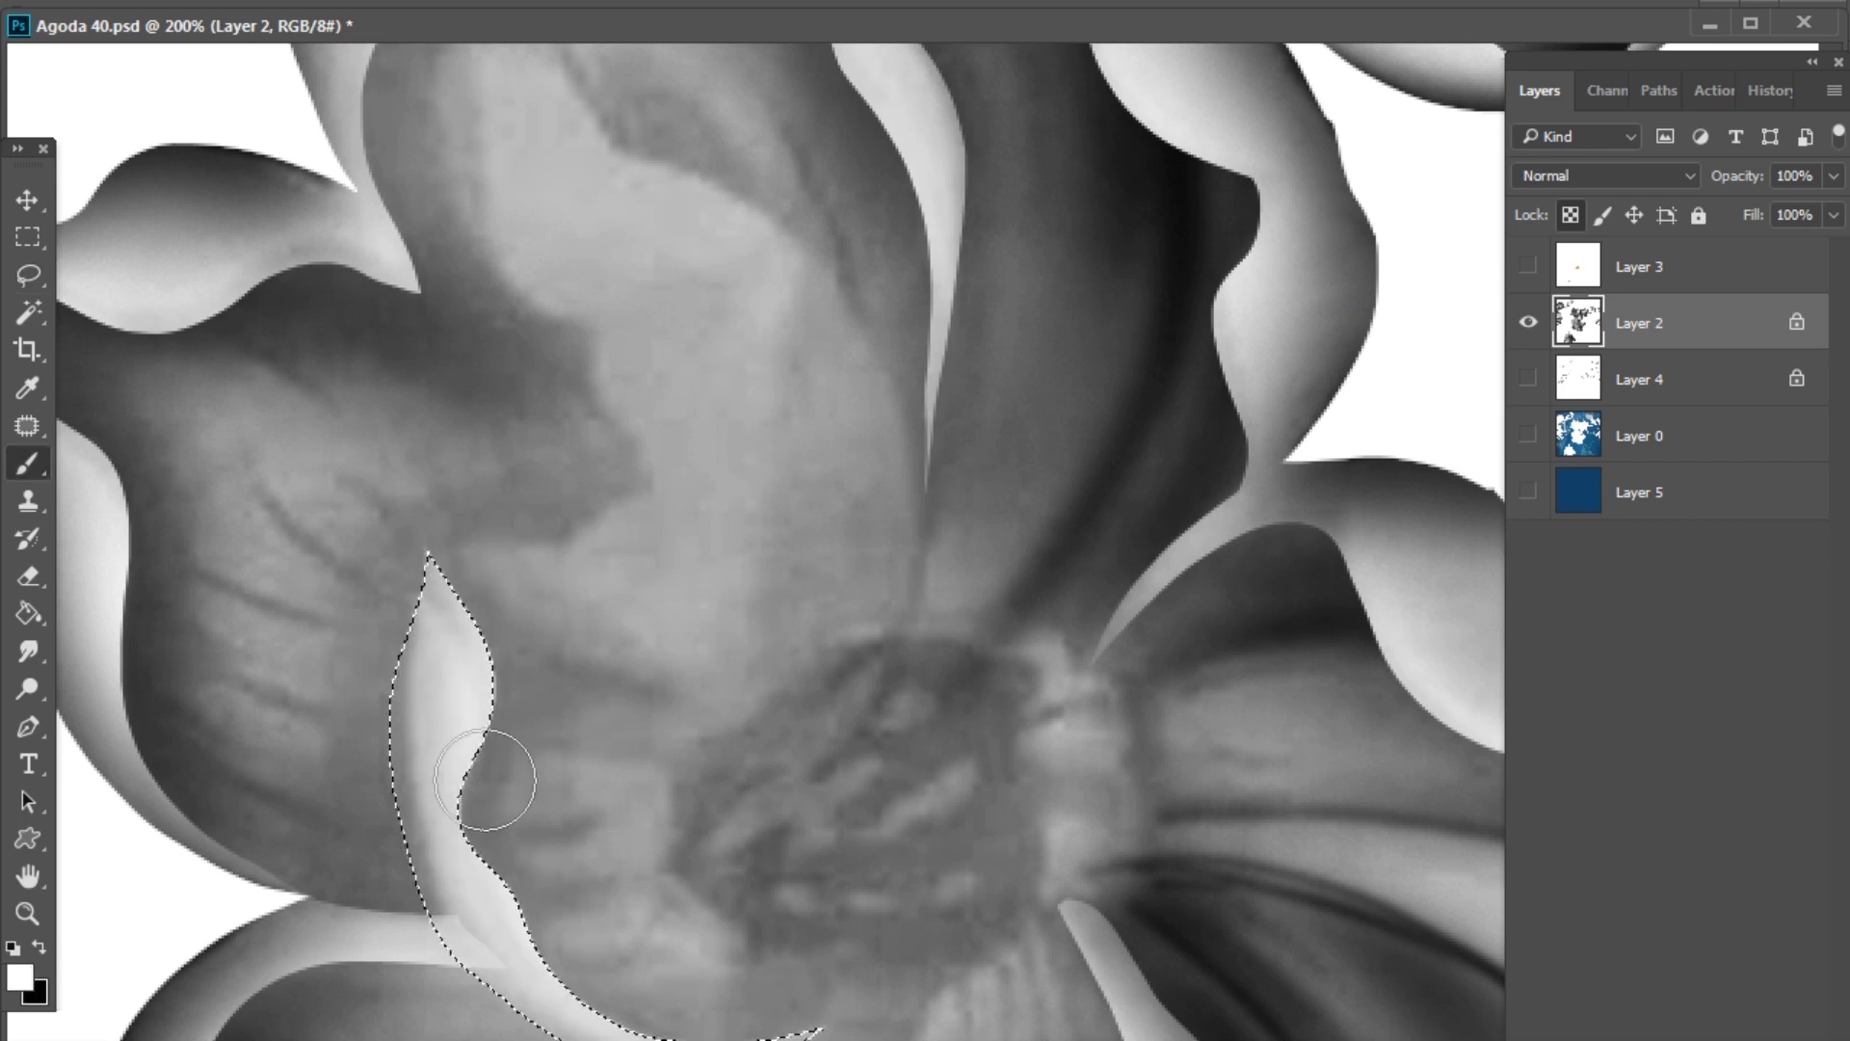
- Select the inner petal above the flower's centre, shade it with light edges and a dark middle streak, and clear the selection
scroll(819, 910, "up", 4)
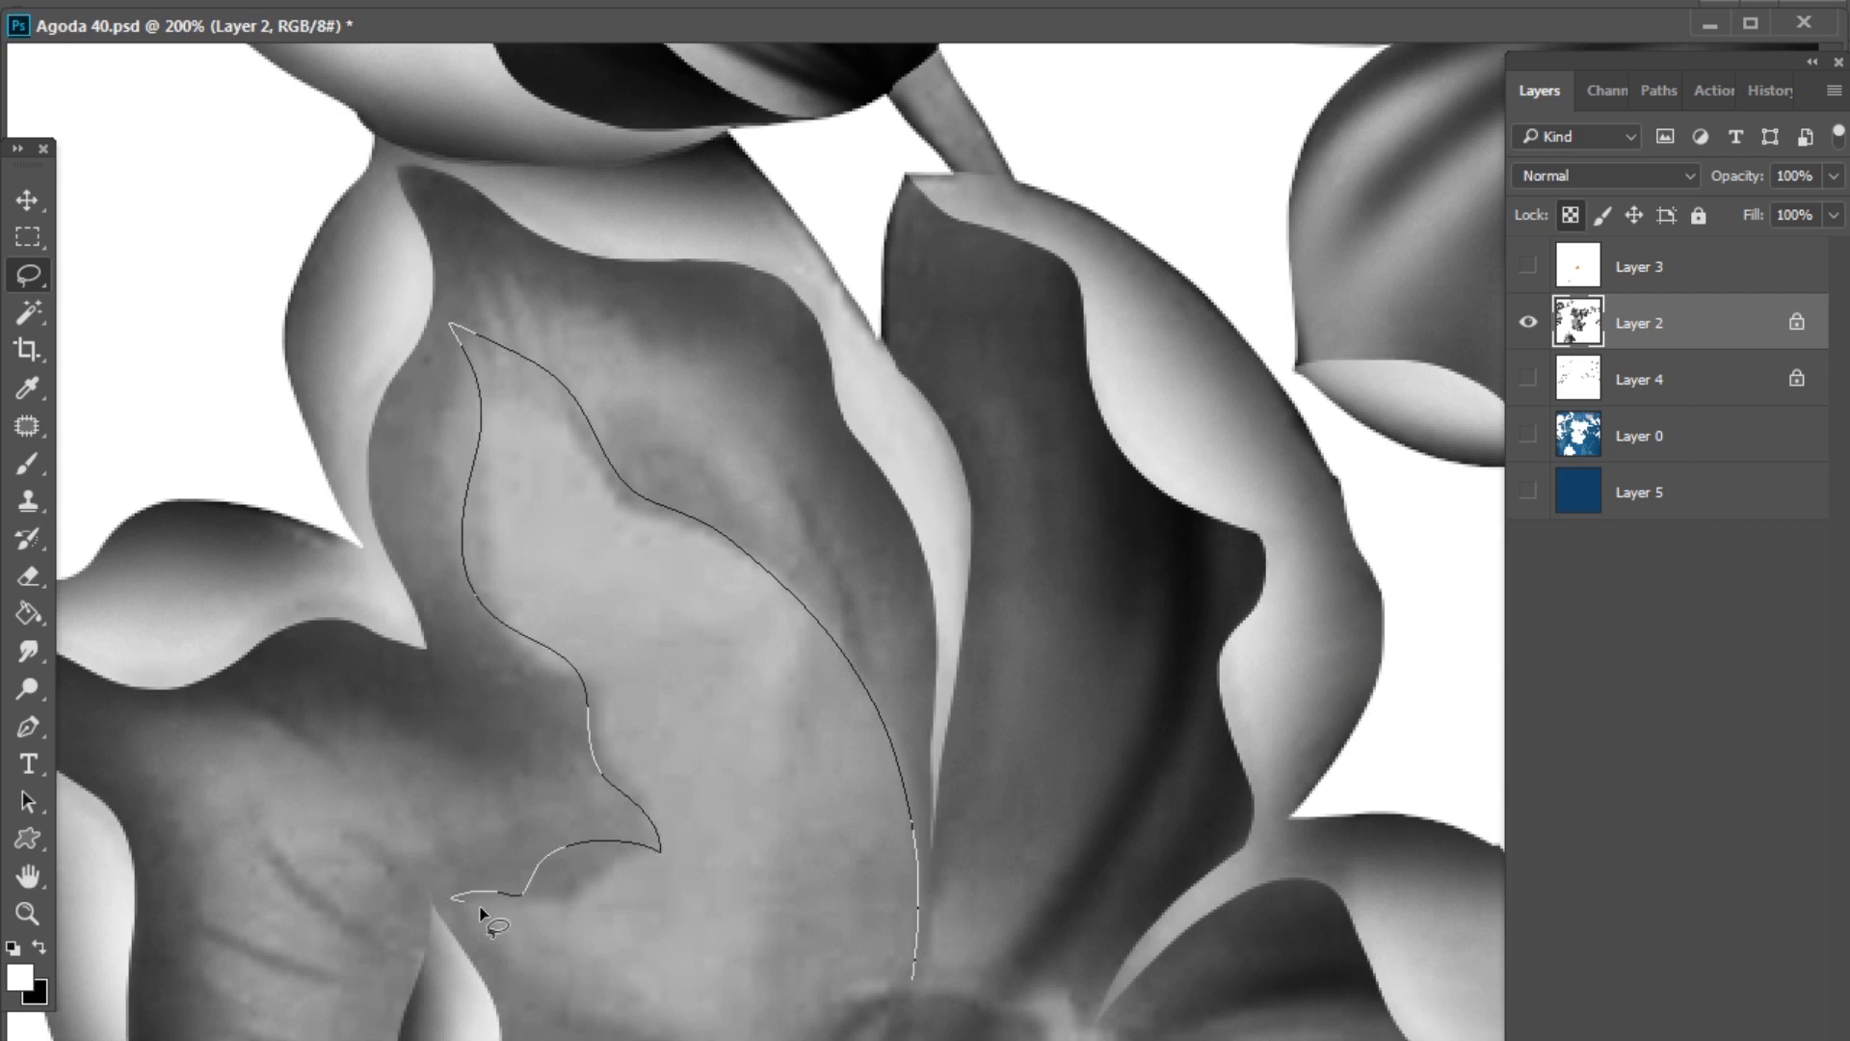
left_click_drag(482, 913, 833, 1037)
key("b")
mouse_move(847, 661)
left_mouse_down()
mouse_move(516, 364)
mouse_move(714, 892)
mouse_move(743, 888)
mouse_move(586, 442)
mouse_move(855, 970)
mouse_move(739, 854)
mouse_move(419, 853)
left_mouse_up()
key("x")
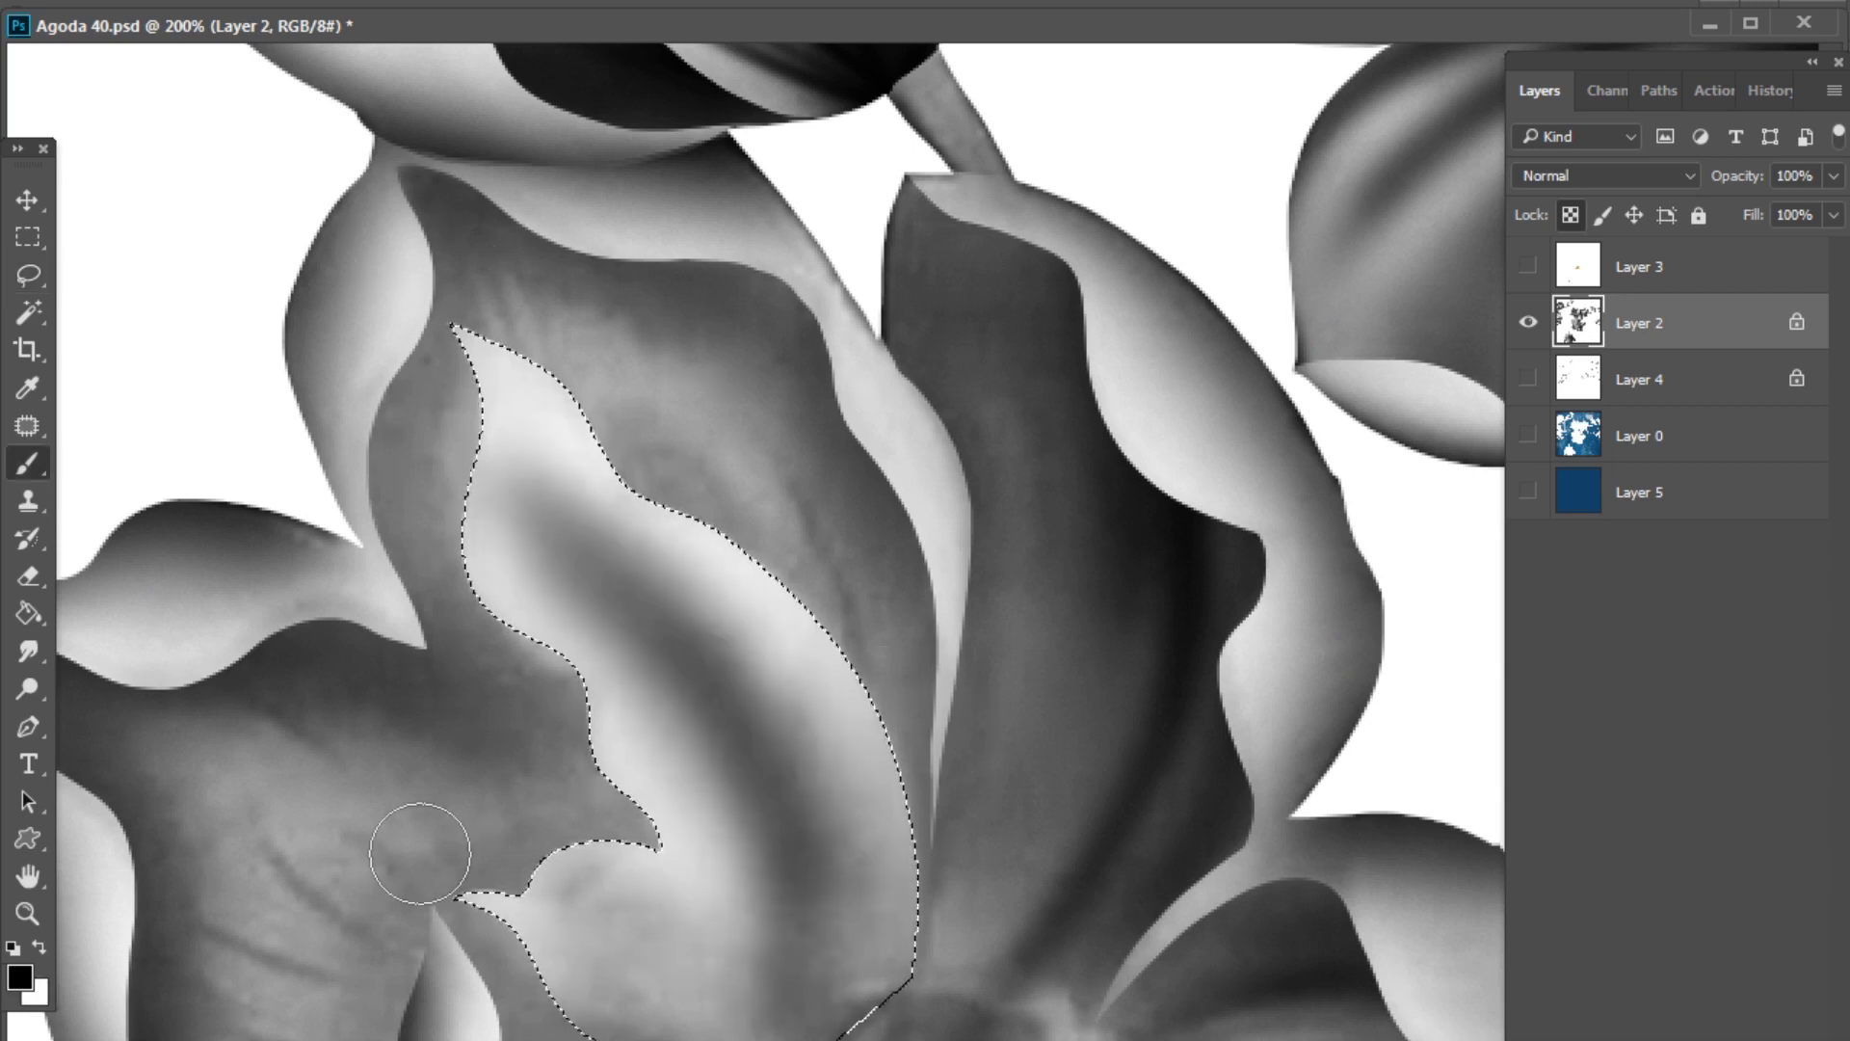
key("x")
left_click_drag(539, 906, 710, 1008)
key("ctrl+d")
- Paint the round centre of the flower with small black strokes and white dabs
key("z")
left_click(813, 933, "alt")
left_click_drag(1006, 1036, 886, 920)
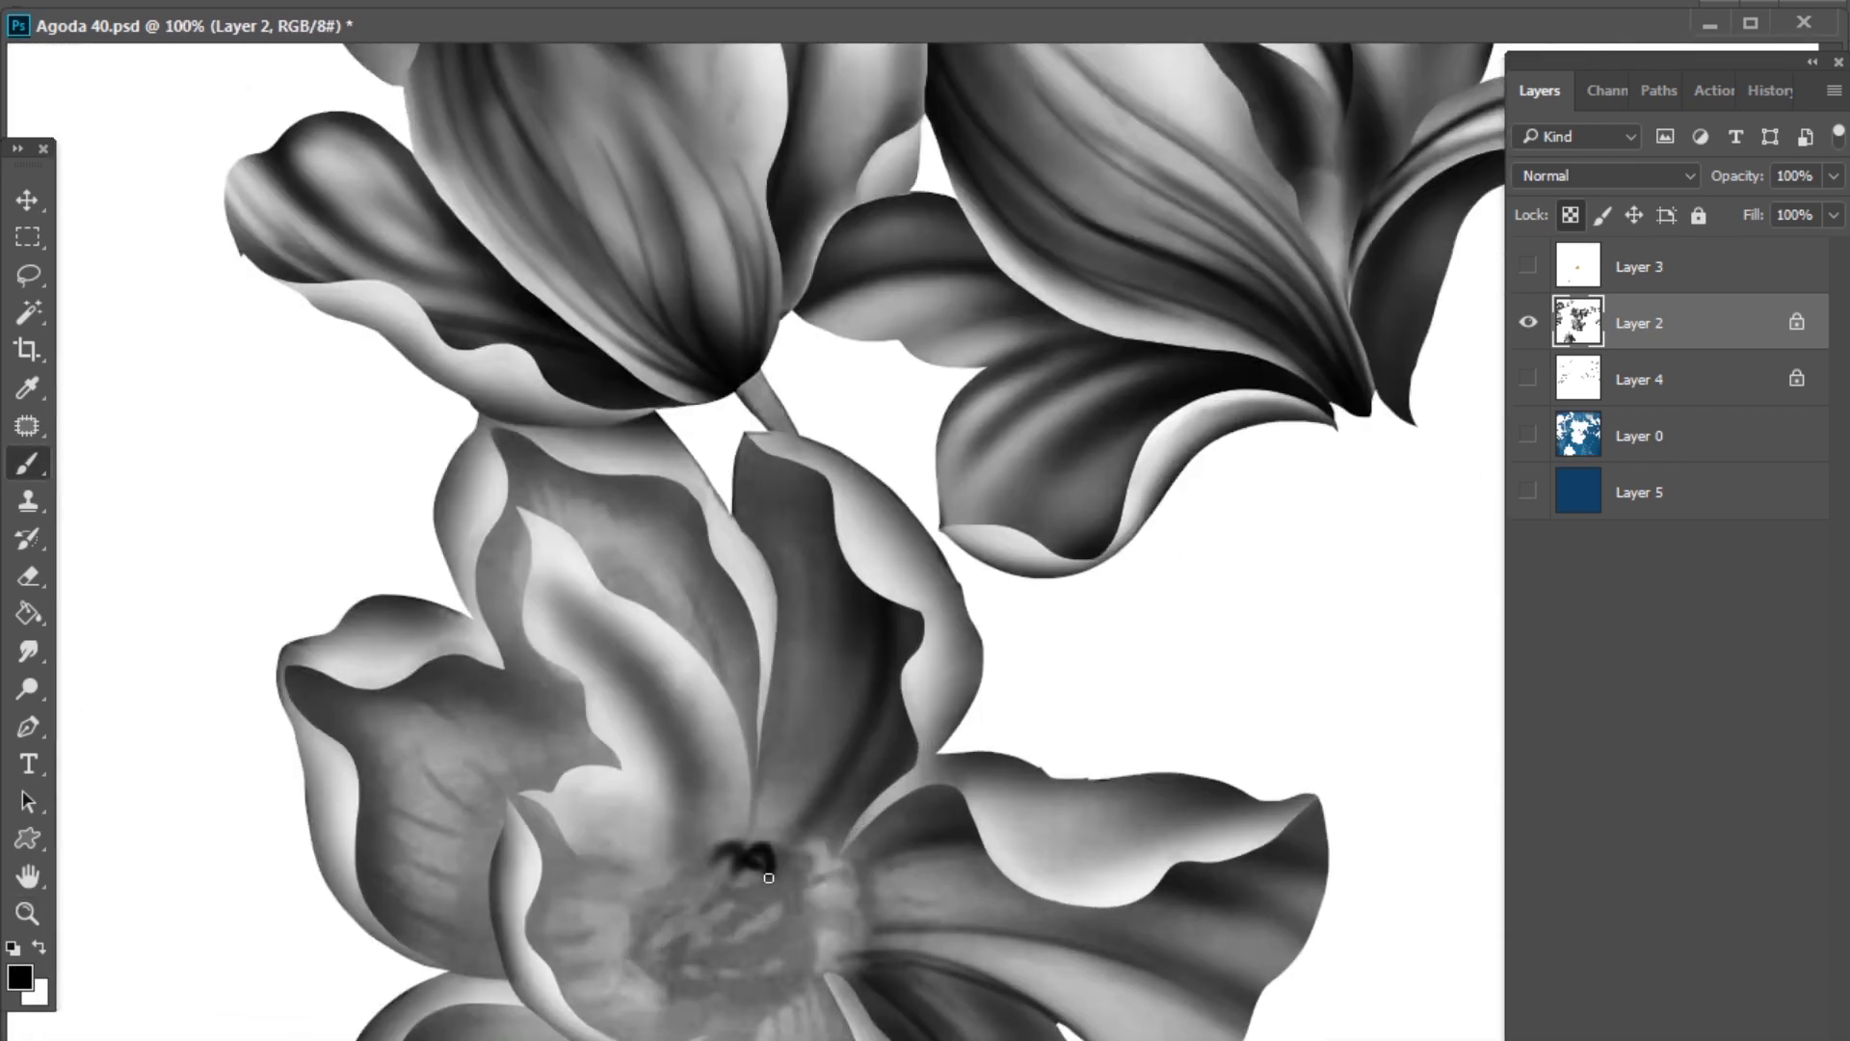
key("space")
right_click(725, 331)
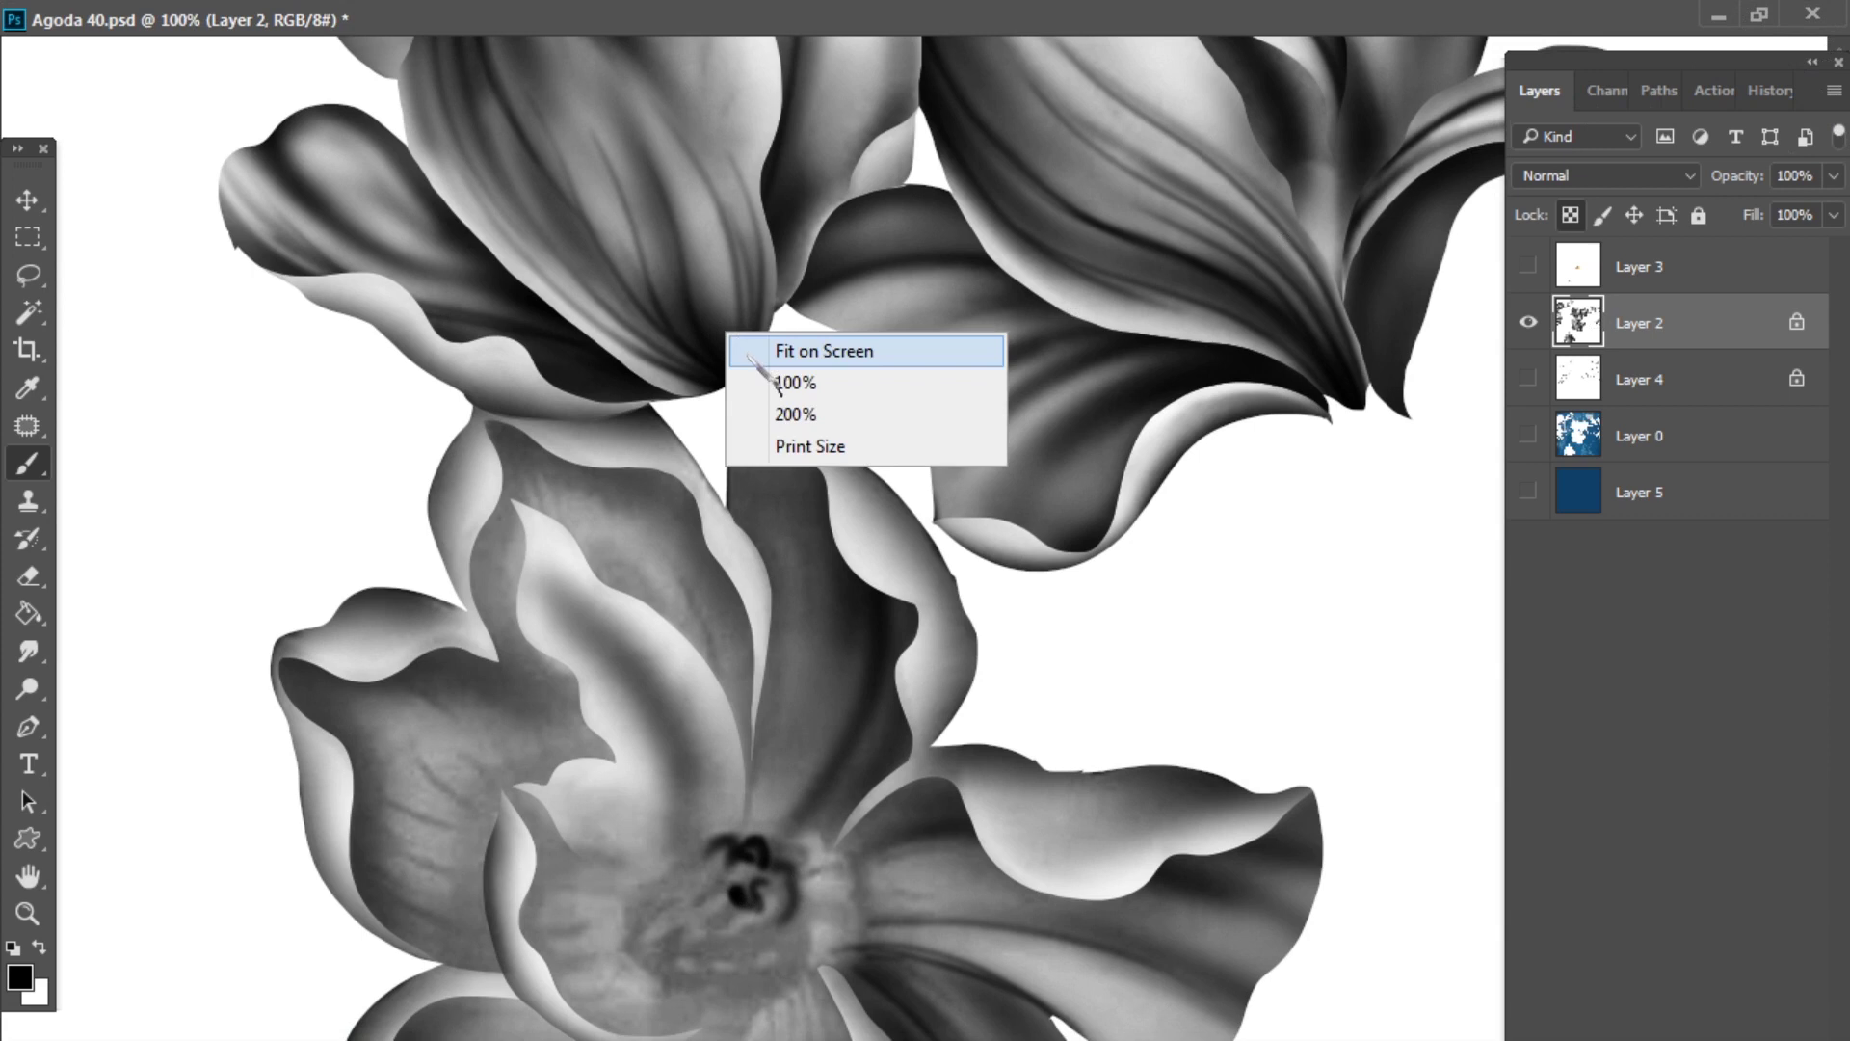
left_click(767, 354)
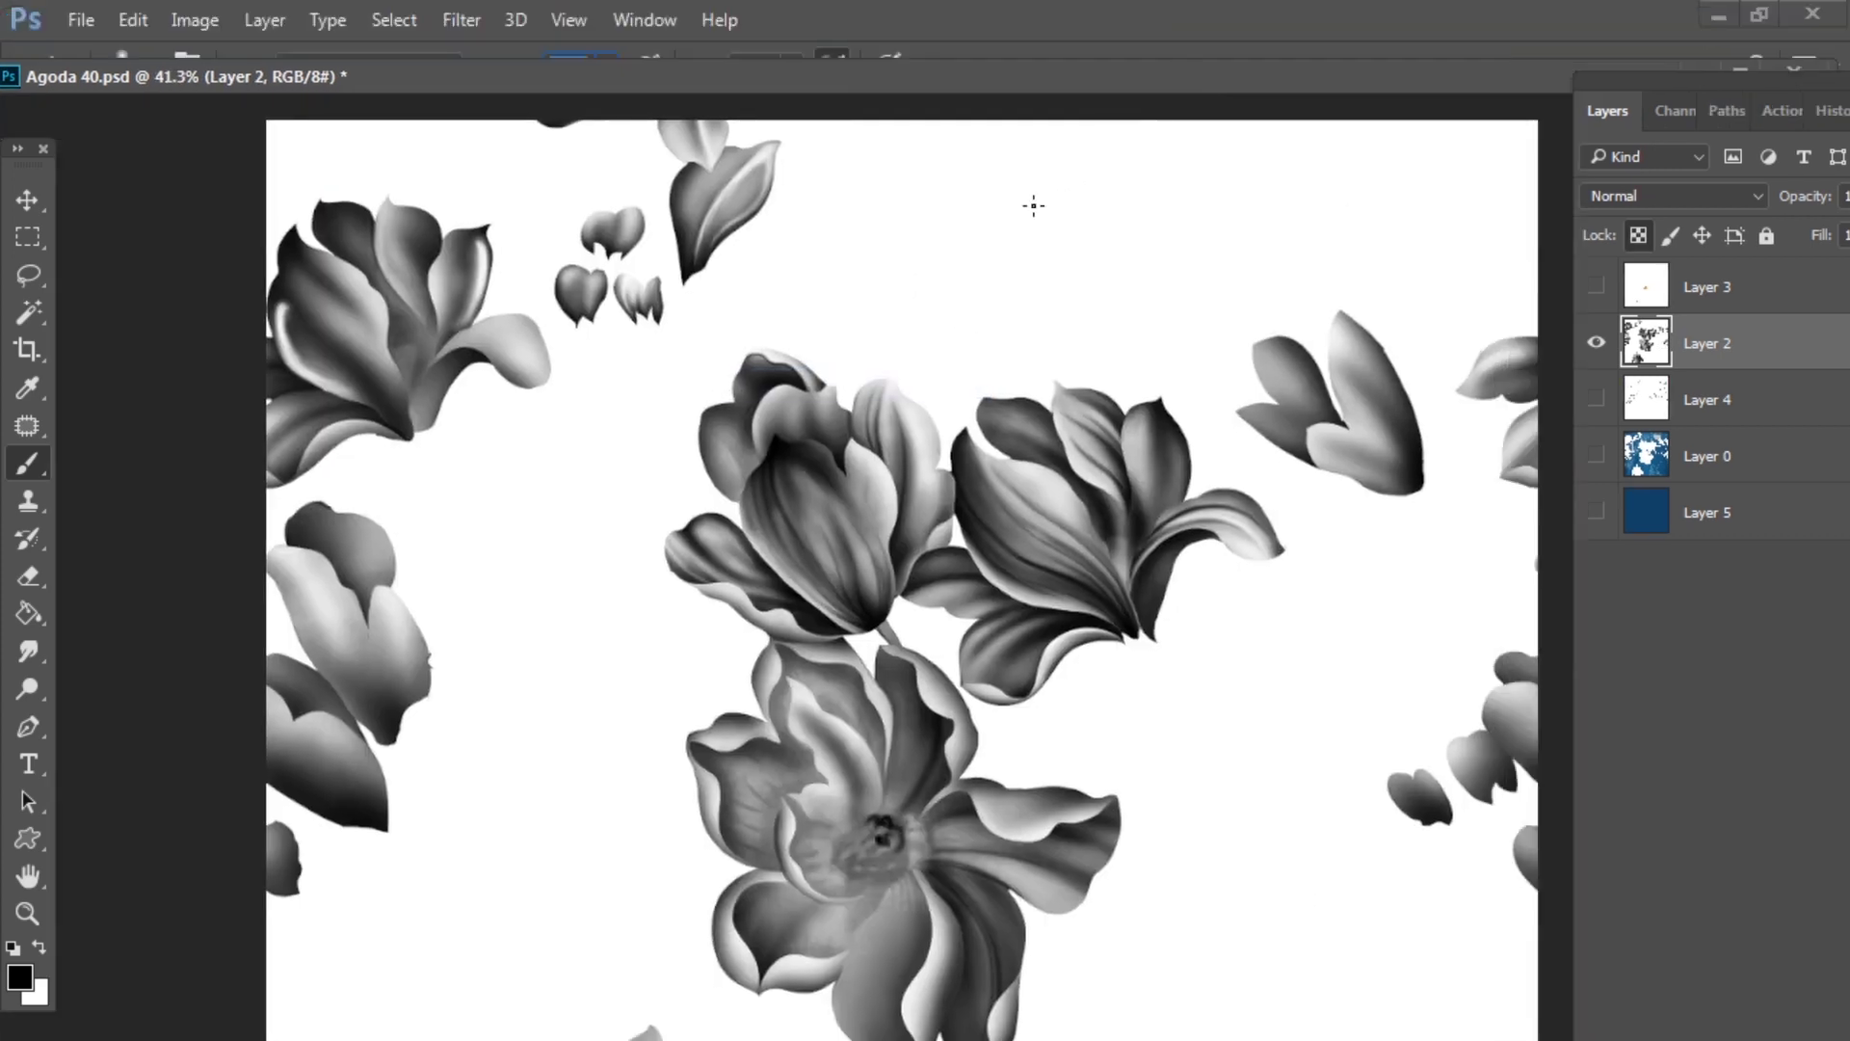
key("z")
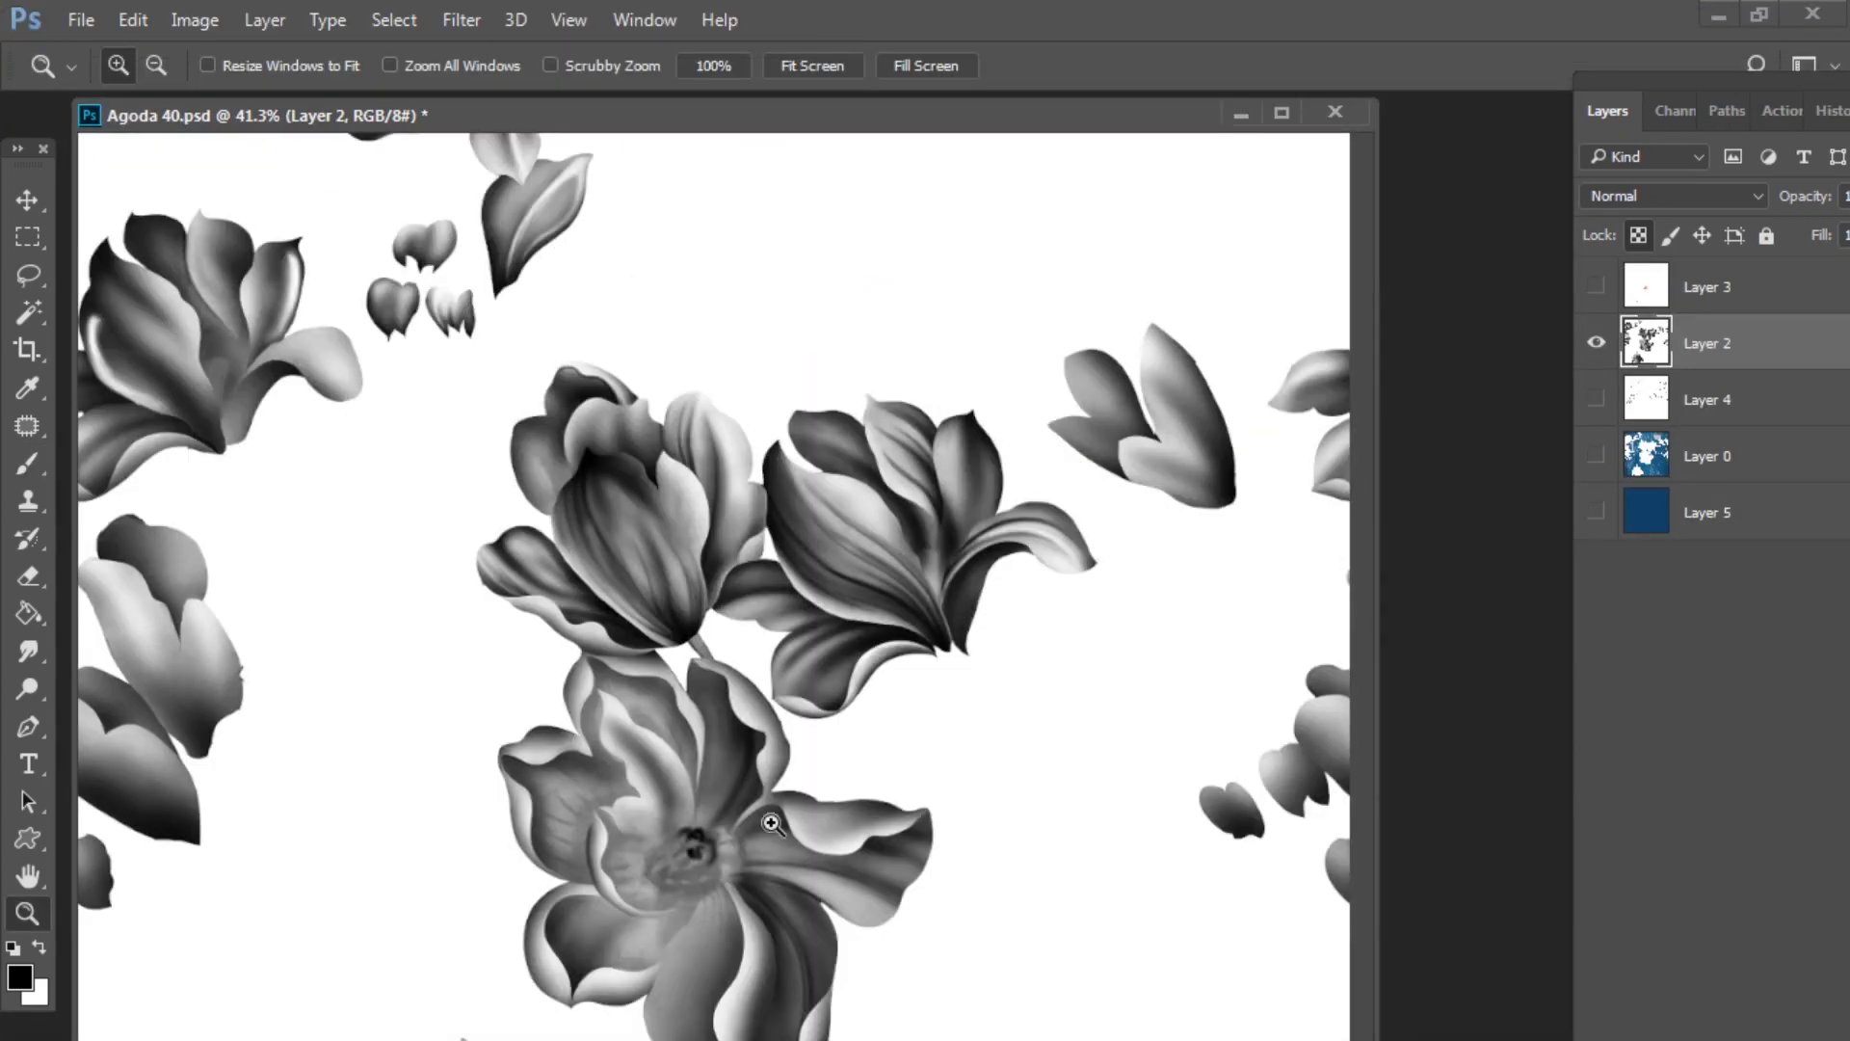
key("b")
left_click(652, 814)
key("ctrl+space")
left_click(677, 889, "ctrl")
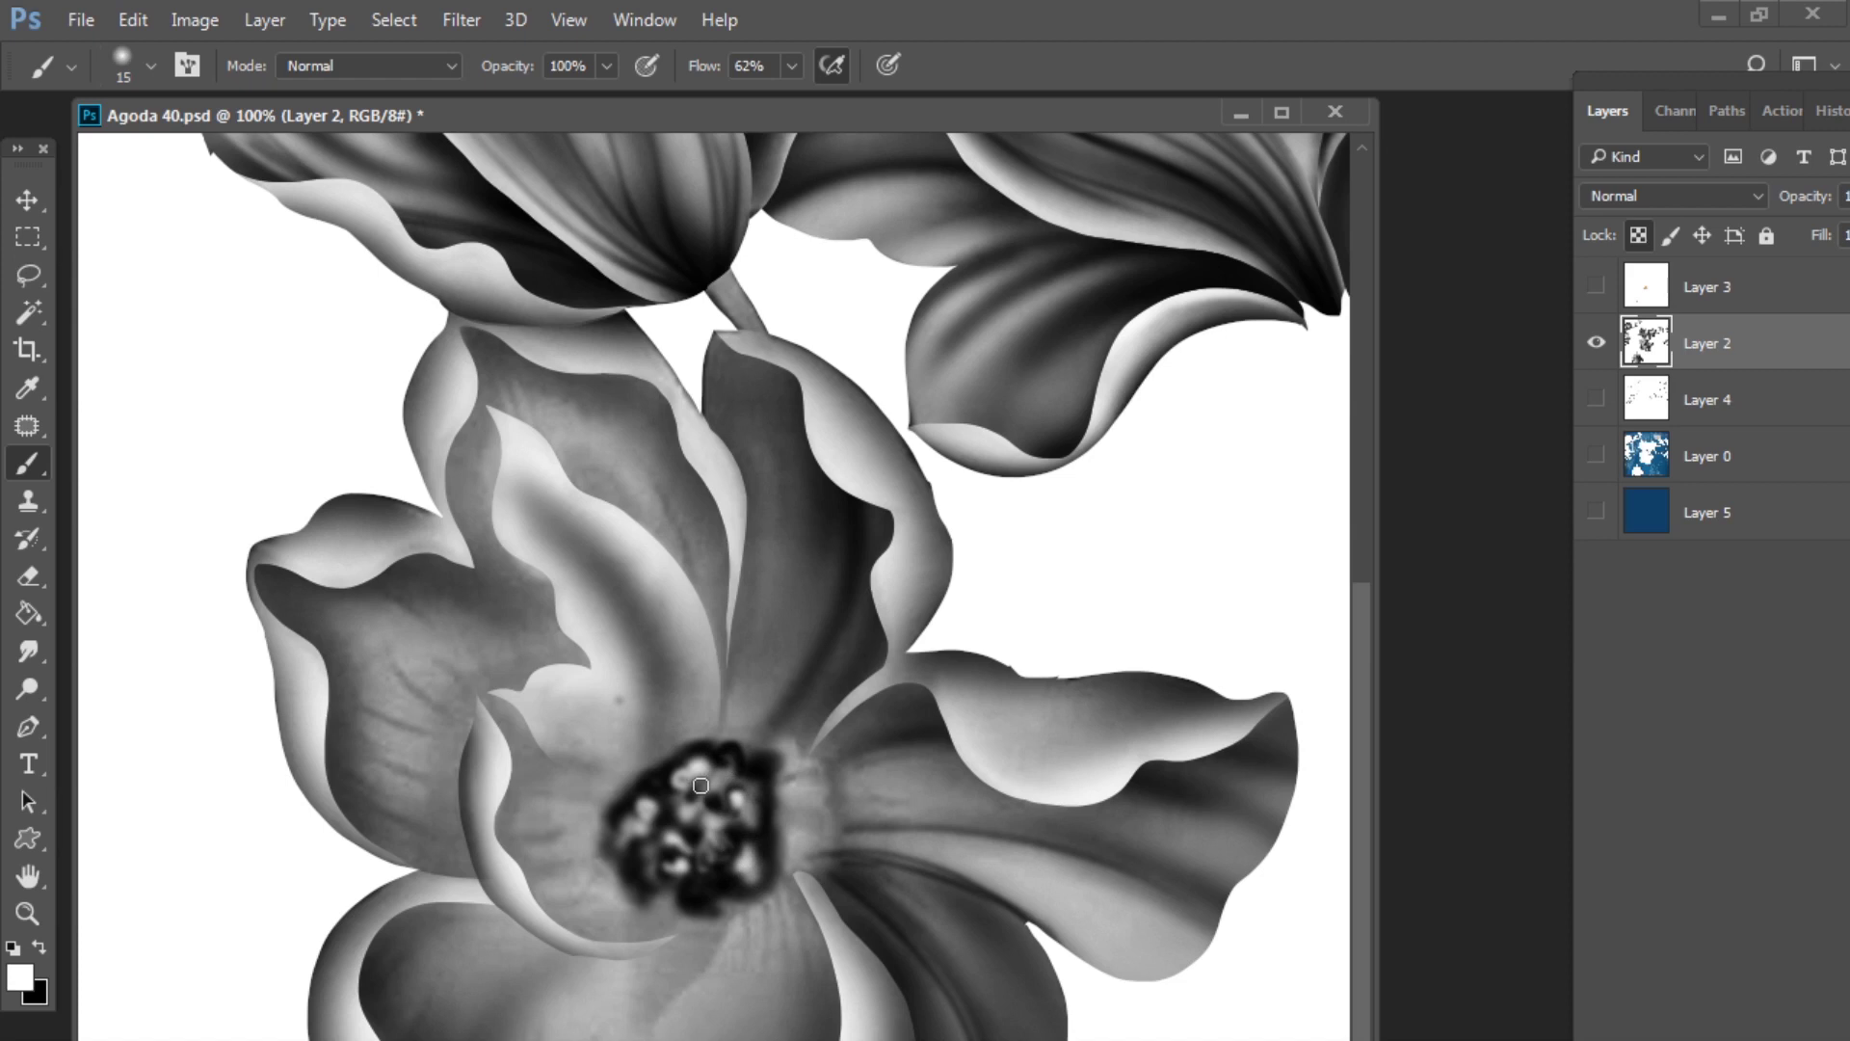
- Select the upright curled petal of the unshaded lower flower with the Lasso
left_click(772, 968, "alt")
left_click(785, 916, "alt")
left_click(784, 913, "alt")
left_click_drag(433, 1031, 708, 834)
left_click(708, 829, "ctrl")
key("l")
left_click_drag(807, 187, 416, 819)
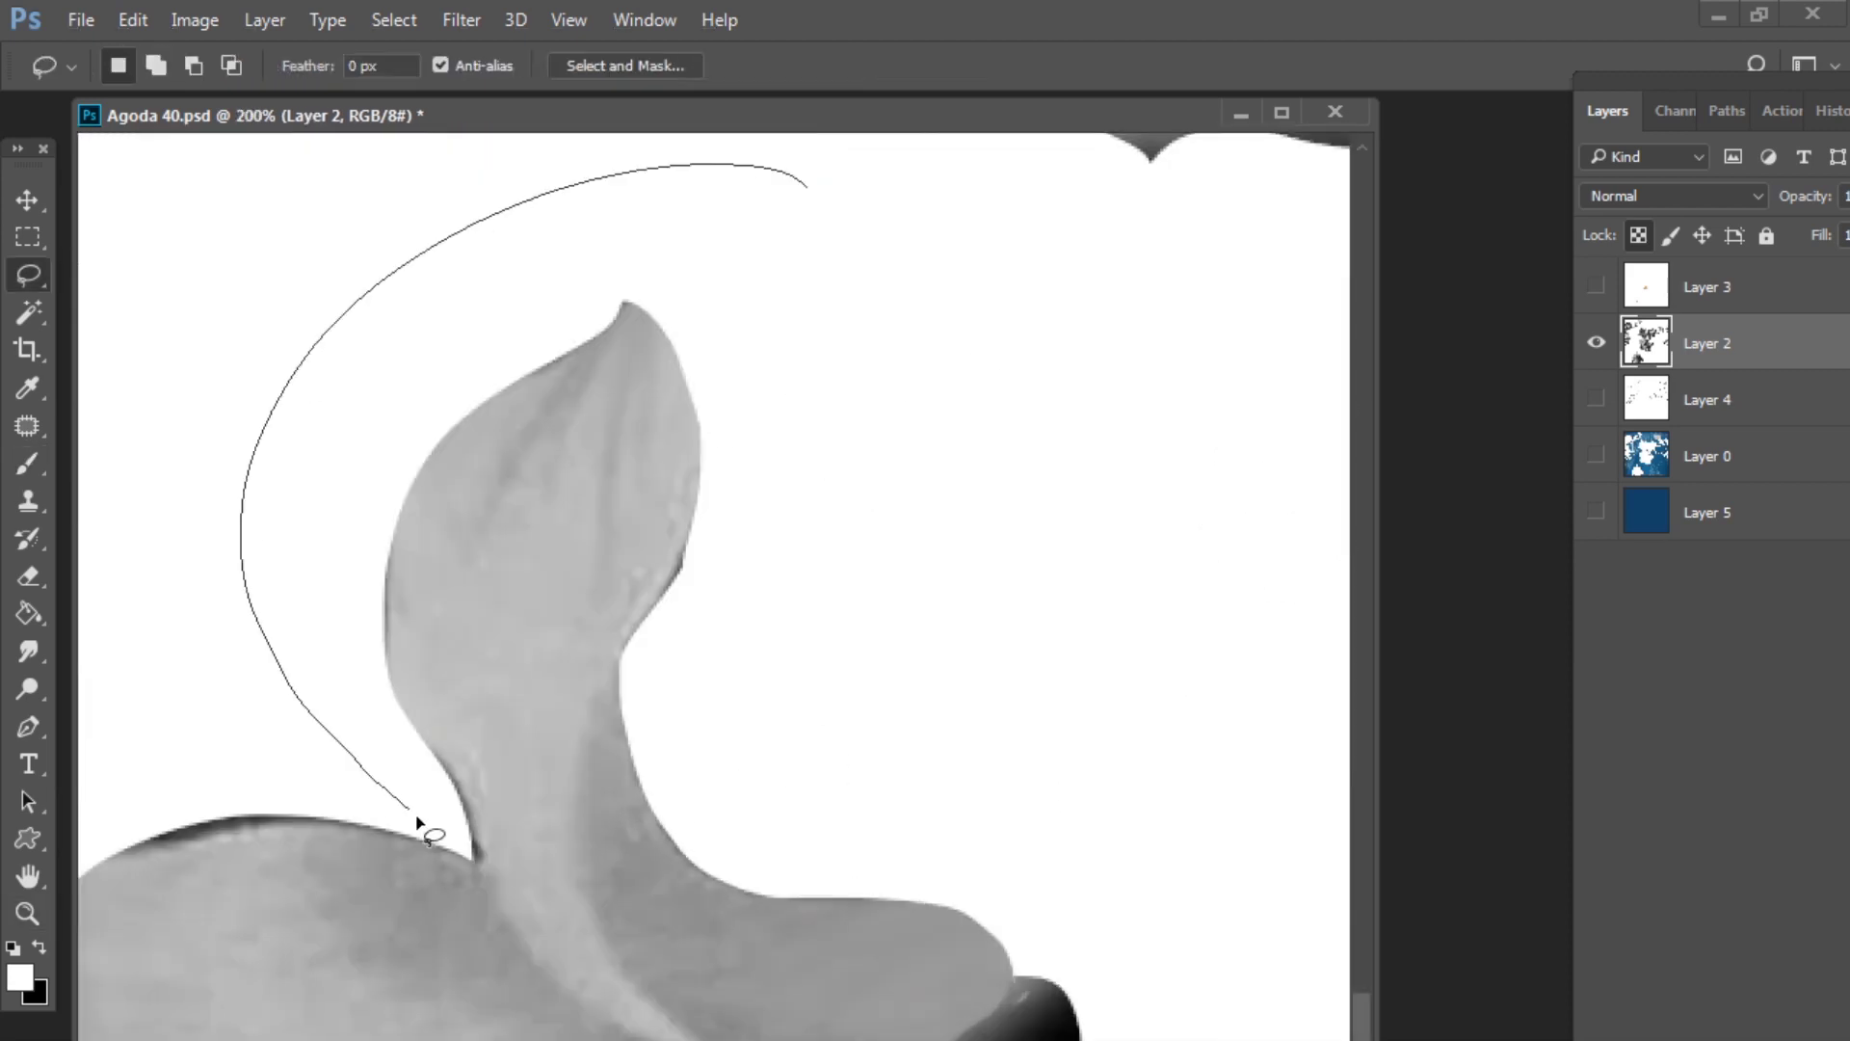
left_click_drag(588, 715, 806, 192)
- Shade the selected upright petal with dark edges and tip and a lighter streak along its middle
key("b")
mouse_move(701, 415)
left_mouse_down()
mouse_move(585, 847)
mouse_move(675, 1026)
left_mouse_up()
left_click_drag(648, 318, 629, 665)
left_click_drag(595, 429, 626, 1031)
key("bracketright")
key("bracketright")
mouse_move(497, 840)
left_mouse_down()
mouse_move(459, 871)
mouse_move(409, 434)
left_mouse_up()
key("bracketright")
key("bracketright")
key("bracketright")
left_click_drag(401, 829, 380, 481)
key("x")
mouse_move(622, 298)
left_mouse_down()
mouse_move(508, 454)
mouse_move(511, 925)
mouse_move(859, 854)
mouse_move(669, 256)
mouse_move(661, 488)
mouse_move(767, 494)
mouse_move(582, 645)
mouse_move(709, 395)
left_mouse_up()
- Invert the selection and shade the adjoining lower fold with a white inner band and a black outer edge
key("ctrl+shift+i")
key("x")
key("bracketleft")
key("bracketleft")
left_click_drag(578, 674, 764, 1040)
key("bracketright")
key("x")
mouse_move(590, 834)
left_mouse_down()
mouse_move(694, 847)
mouse_move(941, 983)
mouse_move(821, 1036)
mouse_move(905, 920)
left_mouse_up()
key("x")
key("bracketleft")
key("bracketleft")
key("bracketleft")
mouse_move(669, 950)
left_mouse_down()
mouse_move(921, 982)
mouse_move(790, 997)
left_mouse_up()
key("x")
mouse_move(822, 892)
left_mouse_down()
mouse_move(956, 901)
mouse_move(661, 793)
left_mouse_up()
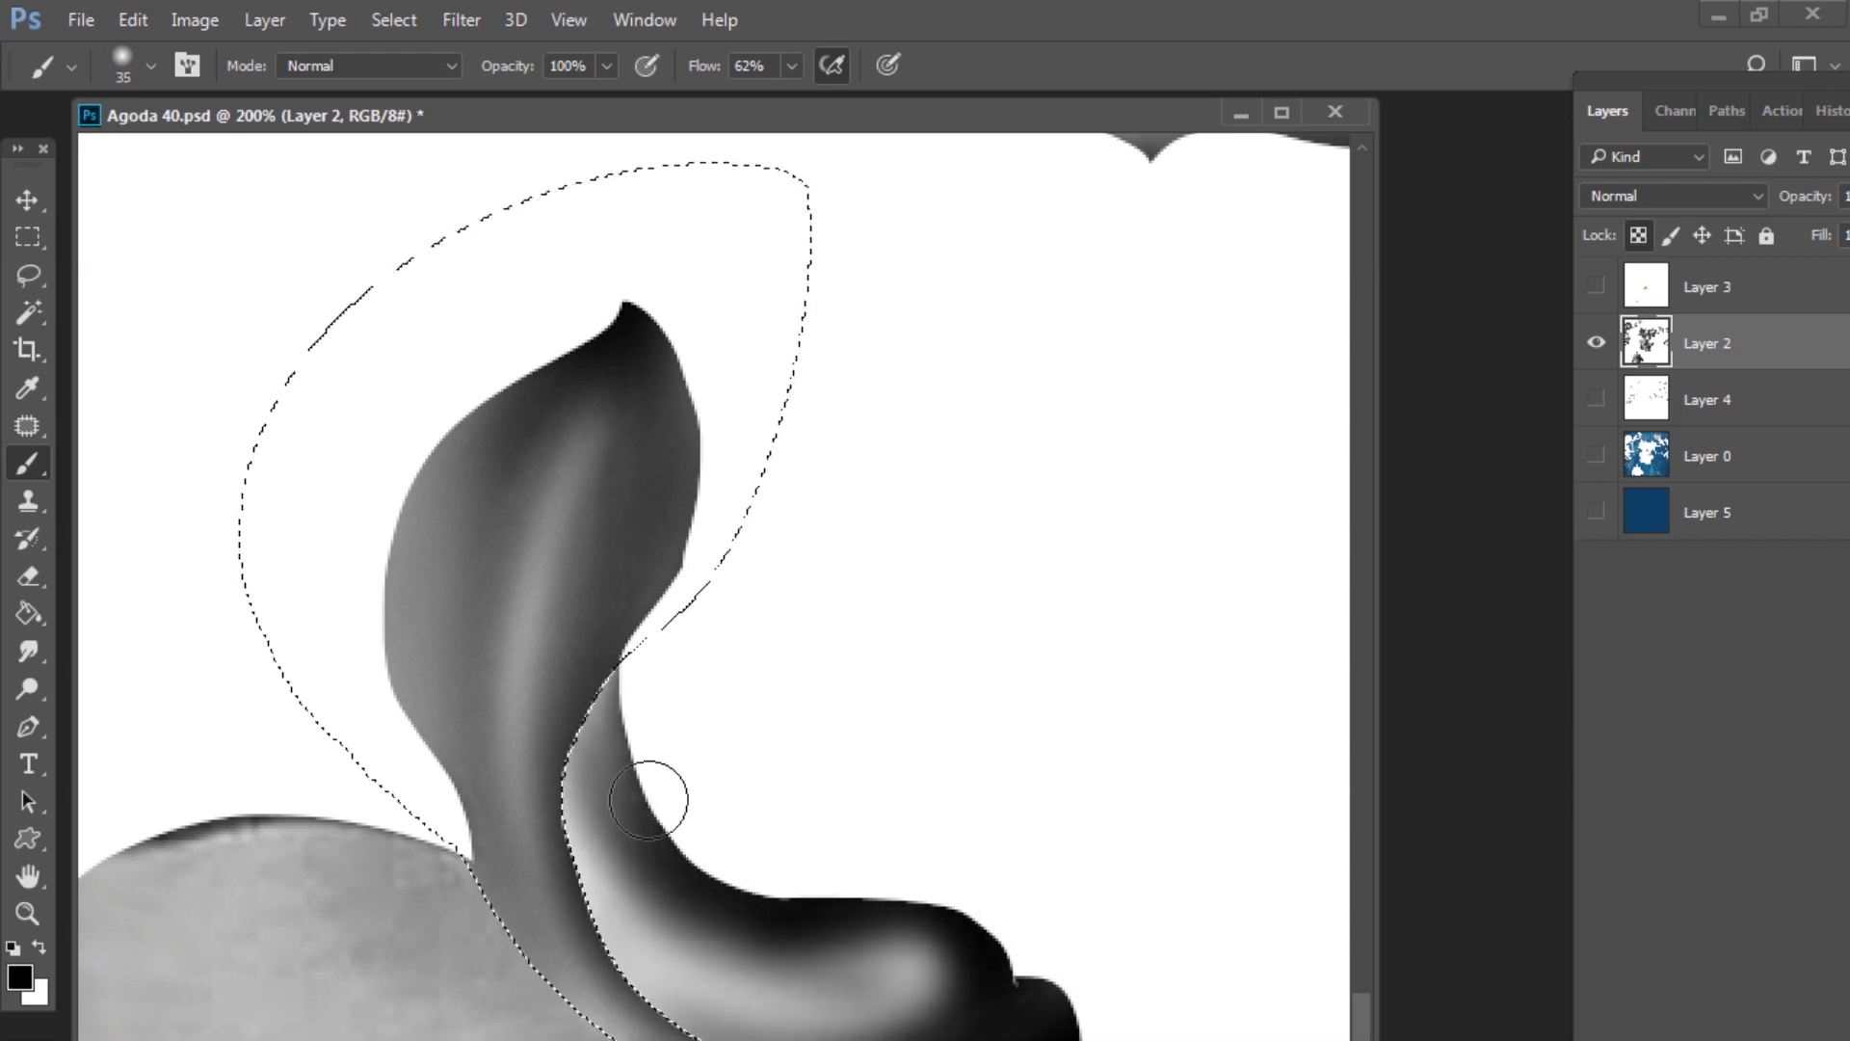
key("x")
left_click_drag(626, 872, 797, 1008)
- Shade the broad petal beside the curled one with large soft strokes, dark along its upper edge and base and lighter in the middle
left_click_drag(552, 968, 1028, 648)
key("x")
mouse_move(578, 539)
left_mouse_down()
mouse_move(875, 529)
mouse_move(454, 632)
mouse_move(299, 696)
left_mouse_up()
key("bracketright")
key("bracketright")
key("bracketright")
key("bracketright")
key("bracketright")
key("bracketleft")
left_click_drag(983, 626, 165, 685)
key("bracketright")
key("bracketright")
mouse_move(289, 713)
left_mouse_down()
mouse_move(450, 805)
mouse_move(963, 752)
left_mouse_up()
key("bracketleft")
key("bracketleft")
left_click_drag(915, 559, 733, 607)
key("x")
key("bracketright")
left_click_drag(232, 747, 627, 877)
key("x")
left_click_drag(906, 564, 301, 710)
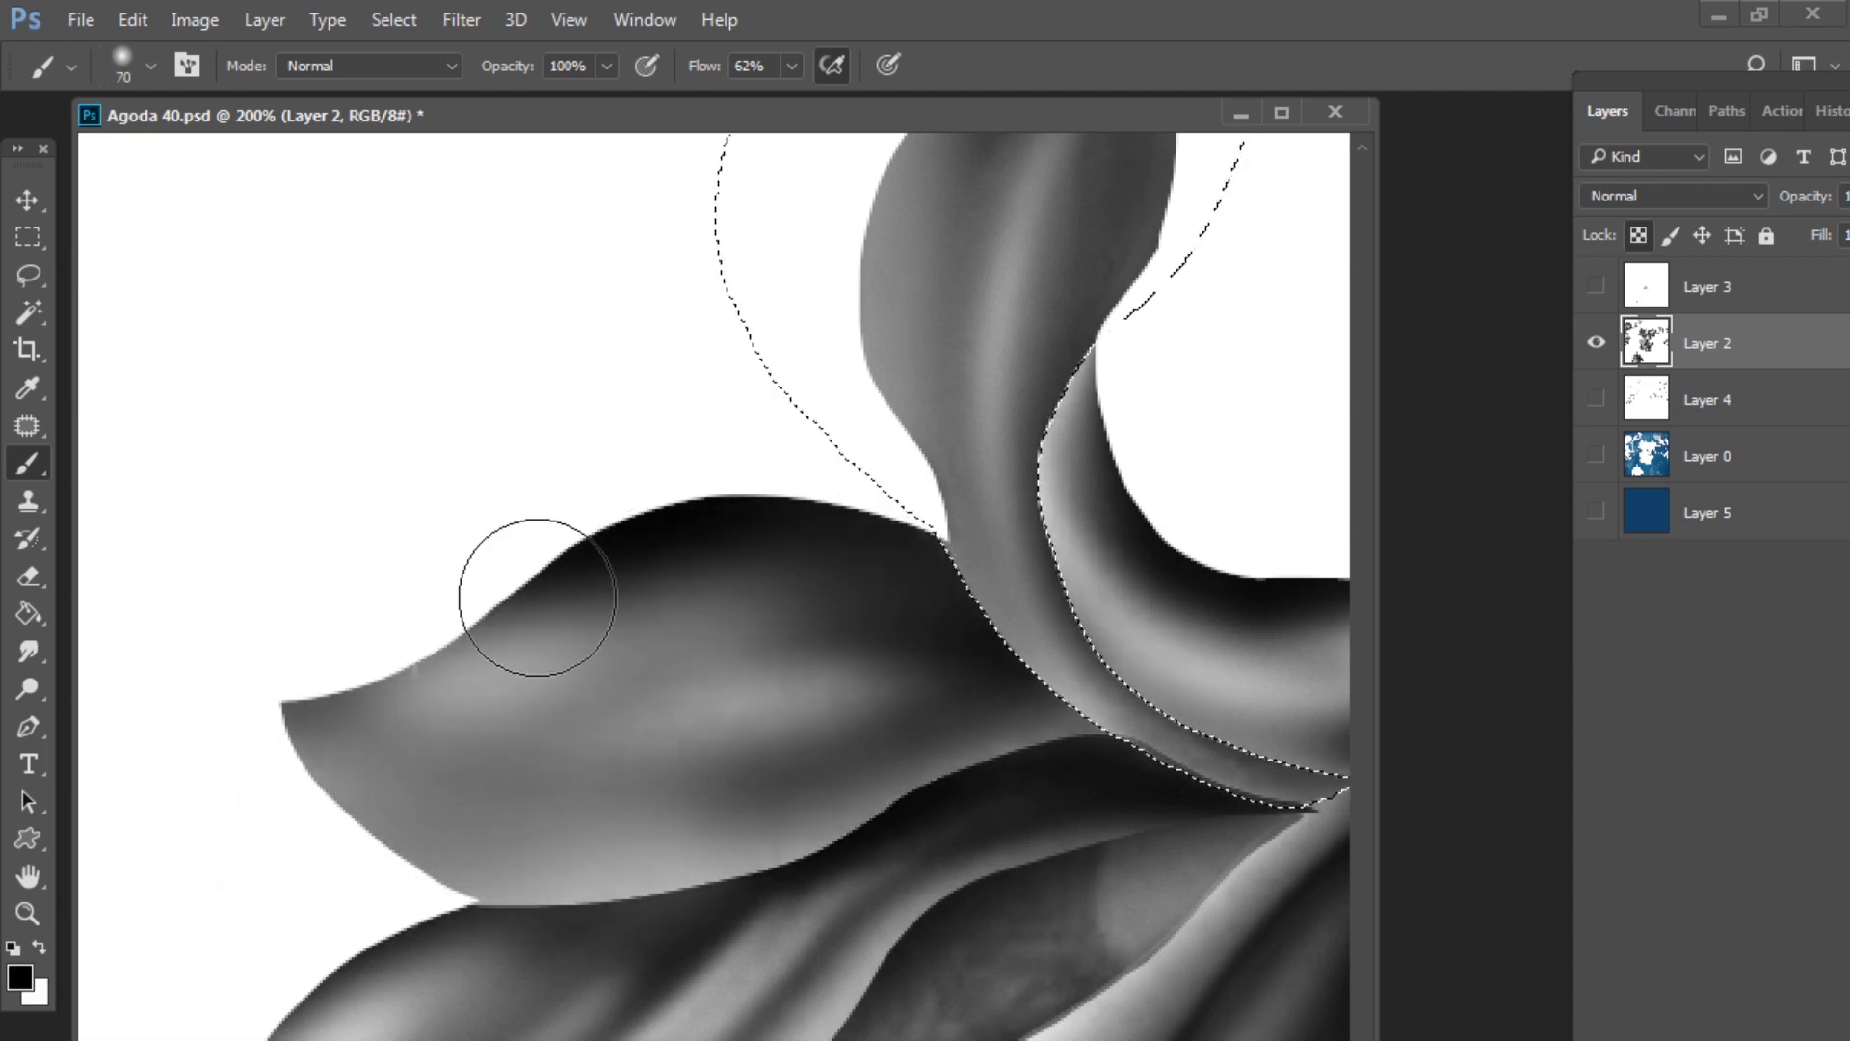
- Clear the petal selection, show Layer 4 and Layer 5, and fit the whole design on screen
key("ctrl+d")
left_click(694, 632, "alt")
left_click(694, 636, "alt")
left_click(691, 644, "alt")
left_click(689, 653, "alt")
left_click(1595, 401)
key("z")
left_click(983, 580)
left_click(1596, 510)
right_click(980, 348)
left_click(1011, 370)
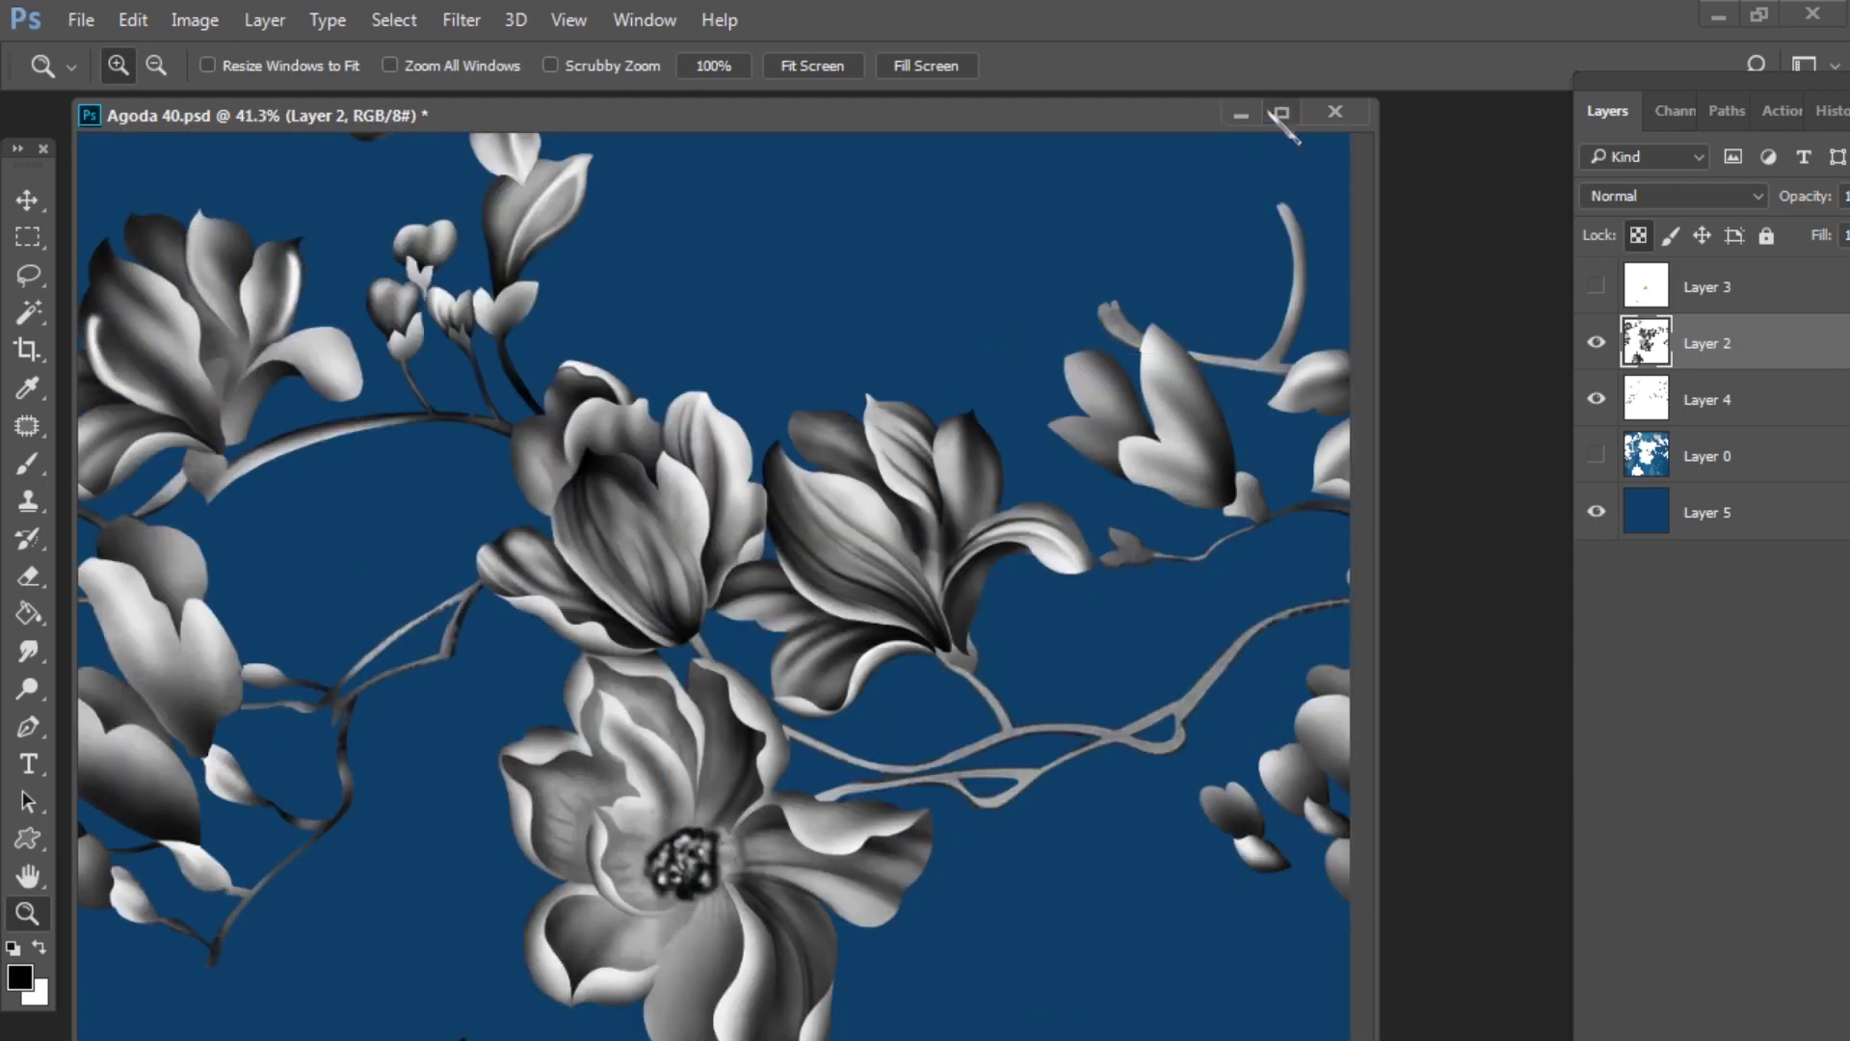
- Maximize the document window and compare the shaded flowers with the original pattern by briefly showing Layer 0
left_click(1282, 113)
left_click(1596, 456)
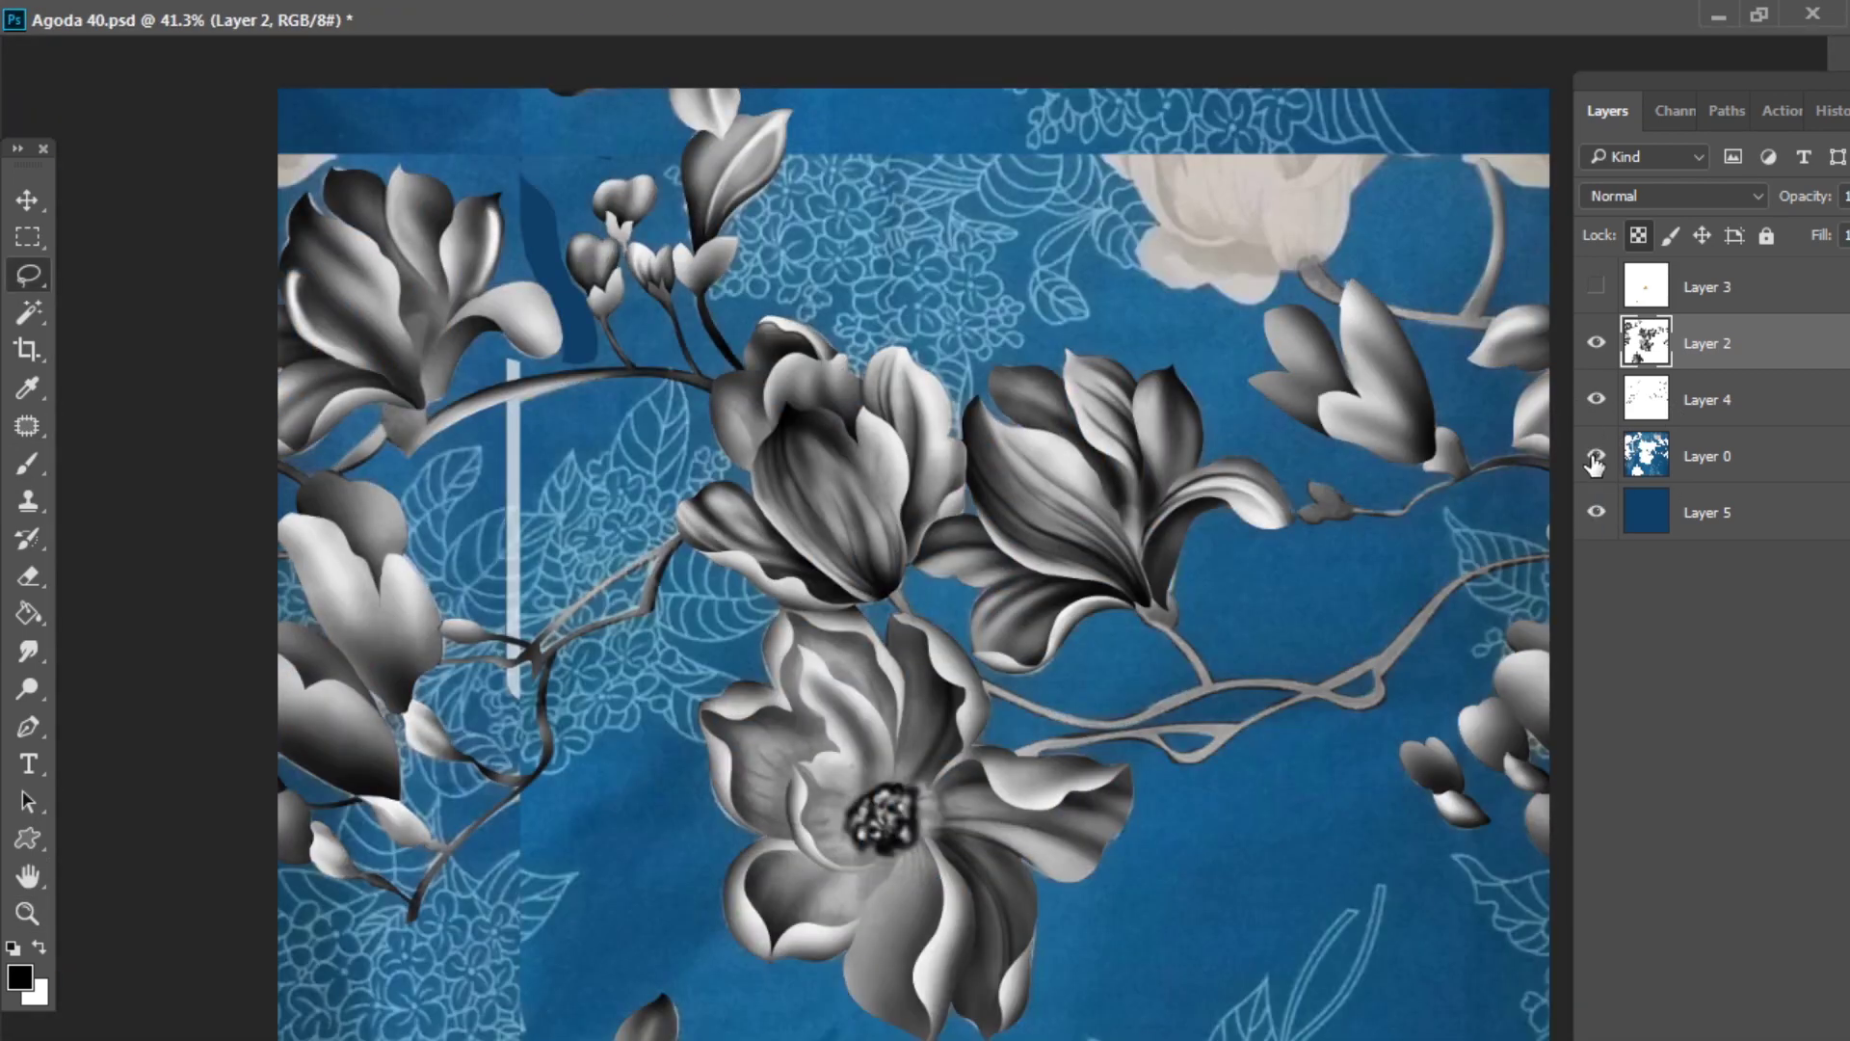
left_click(1593, 458)
- Offset Layer 2 by 0 pixels horizontally and 500 pixels vertically with wrap around
key("z")
key("ctrl+minus")
left_click(1661, 400)
left_click(1677, 346)
key("ctrl+alt+f")
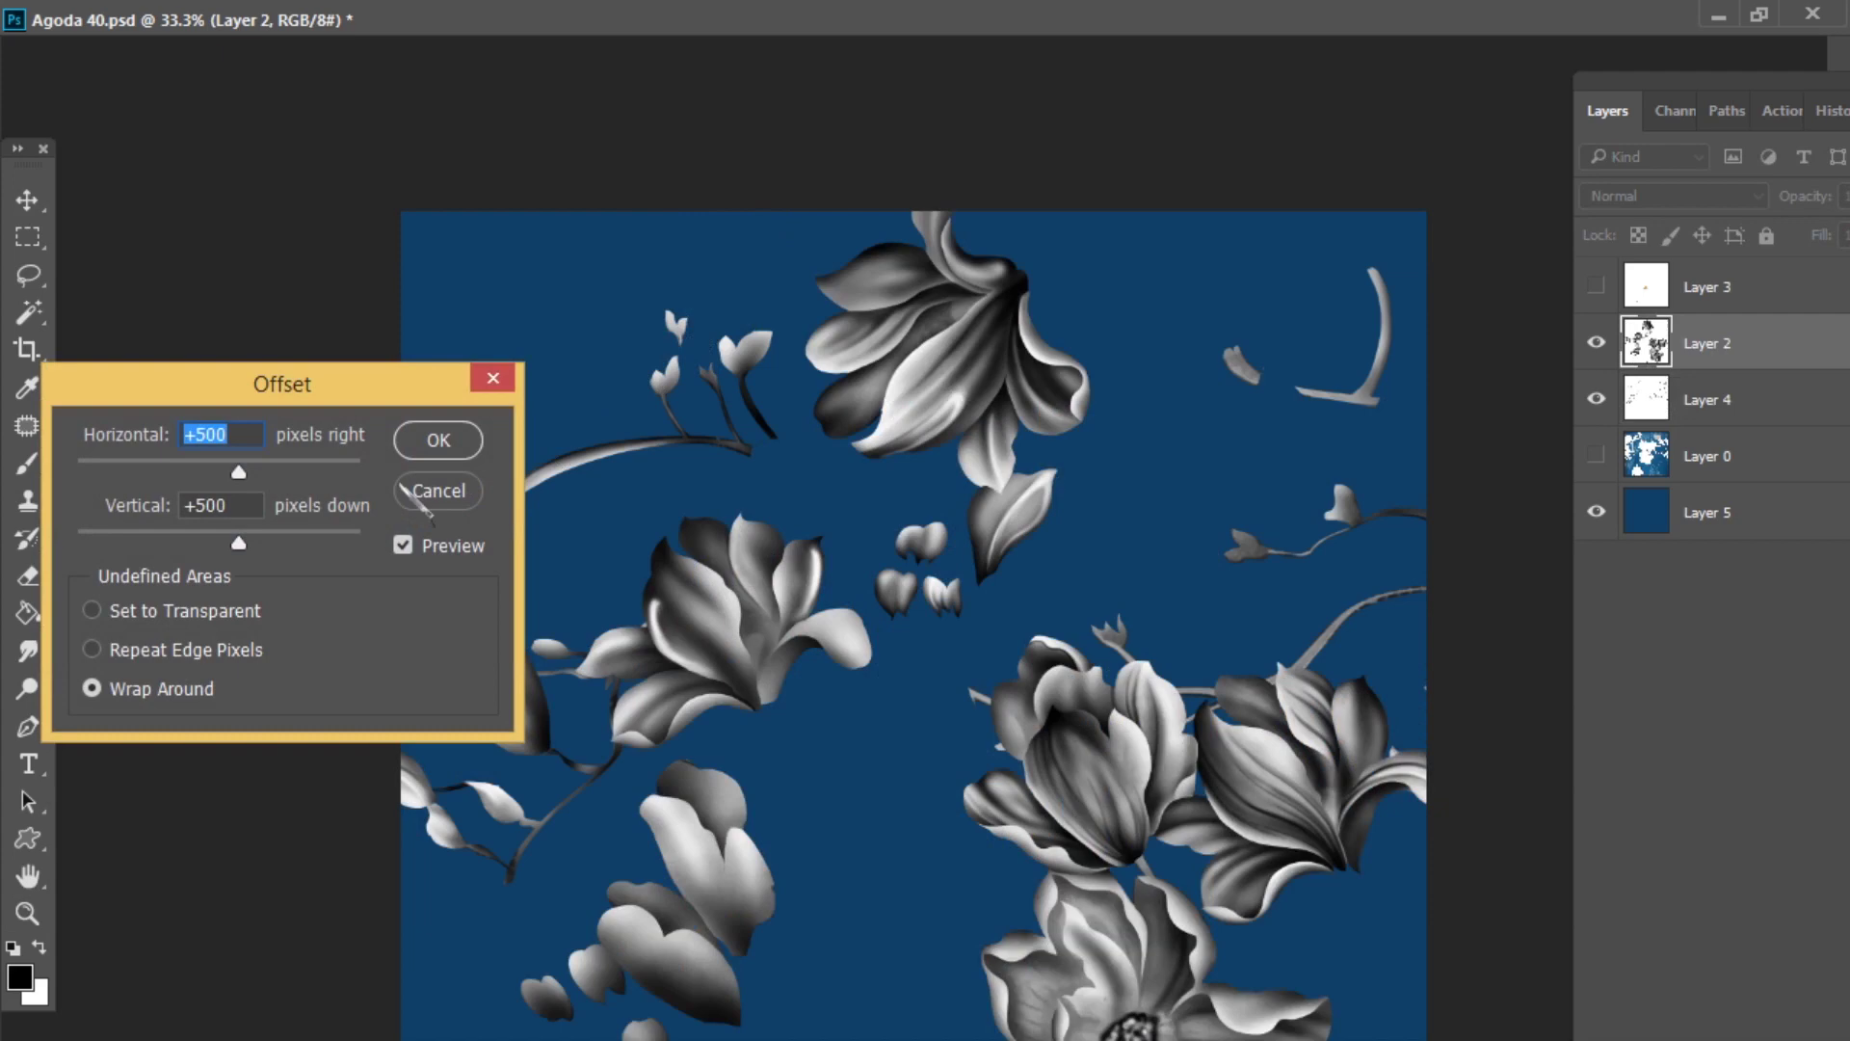
type("0")
key("Return")
- Apply the same Offset filter to Layer 4, Layer 0 and Layer 3, making Layer 3 visible
left_click(1640, 397)
key("ctrl+f")
left_click(1645, 459)
key("ctrl+f")
left_click(1596, 286)
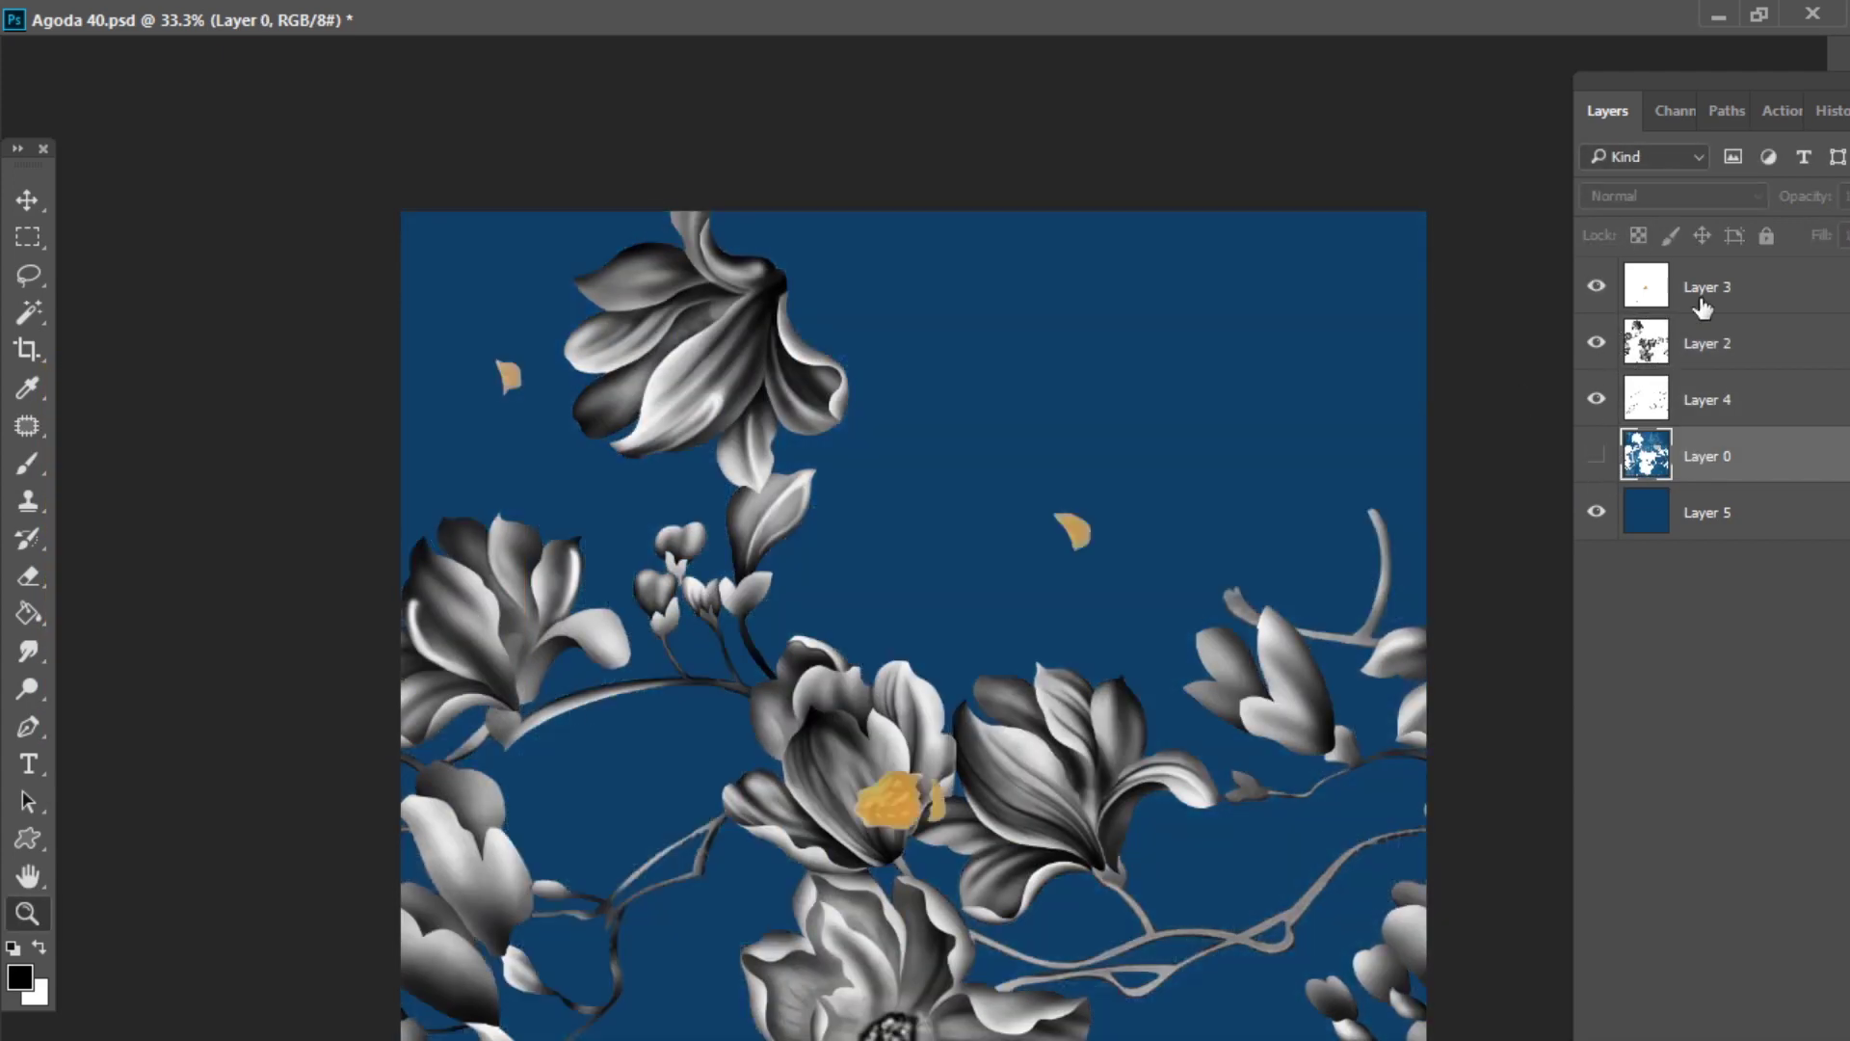
left_click(1655, 301)
key("ctrl+f")
- Load the flower-centre shapes of Layer 3 as a selection, hide Layer 3 and make Layer 2 active
left_click(1636, 292, "ctrl")
left_click(1595, 286)
left_click(1646, 343)
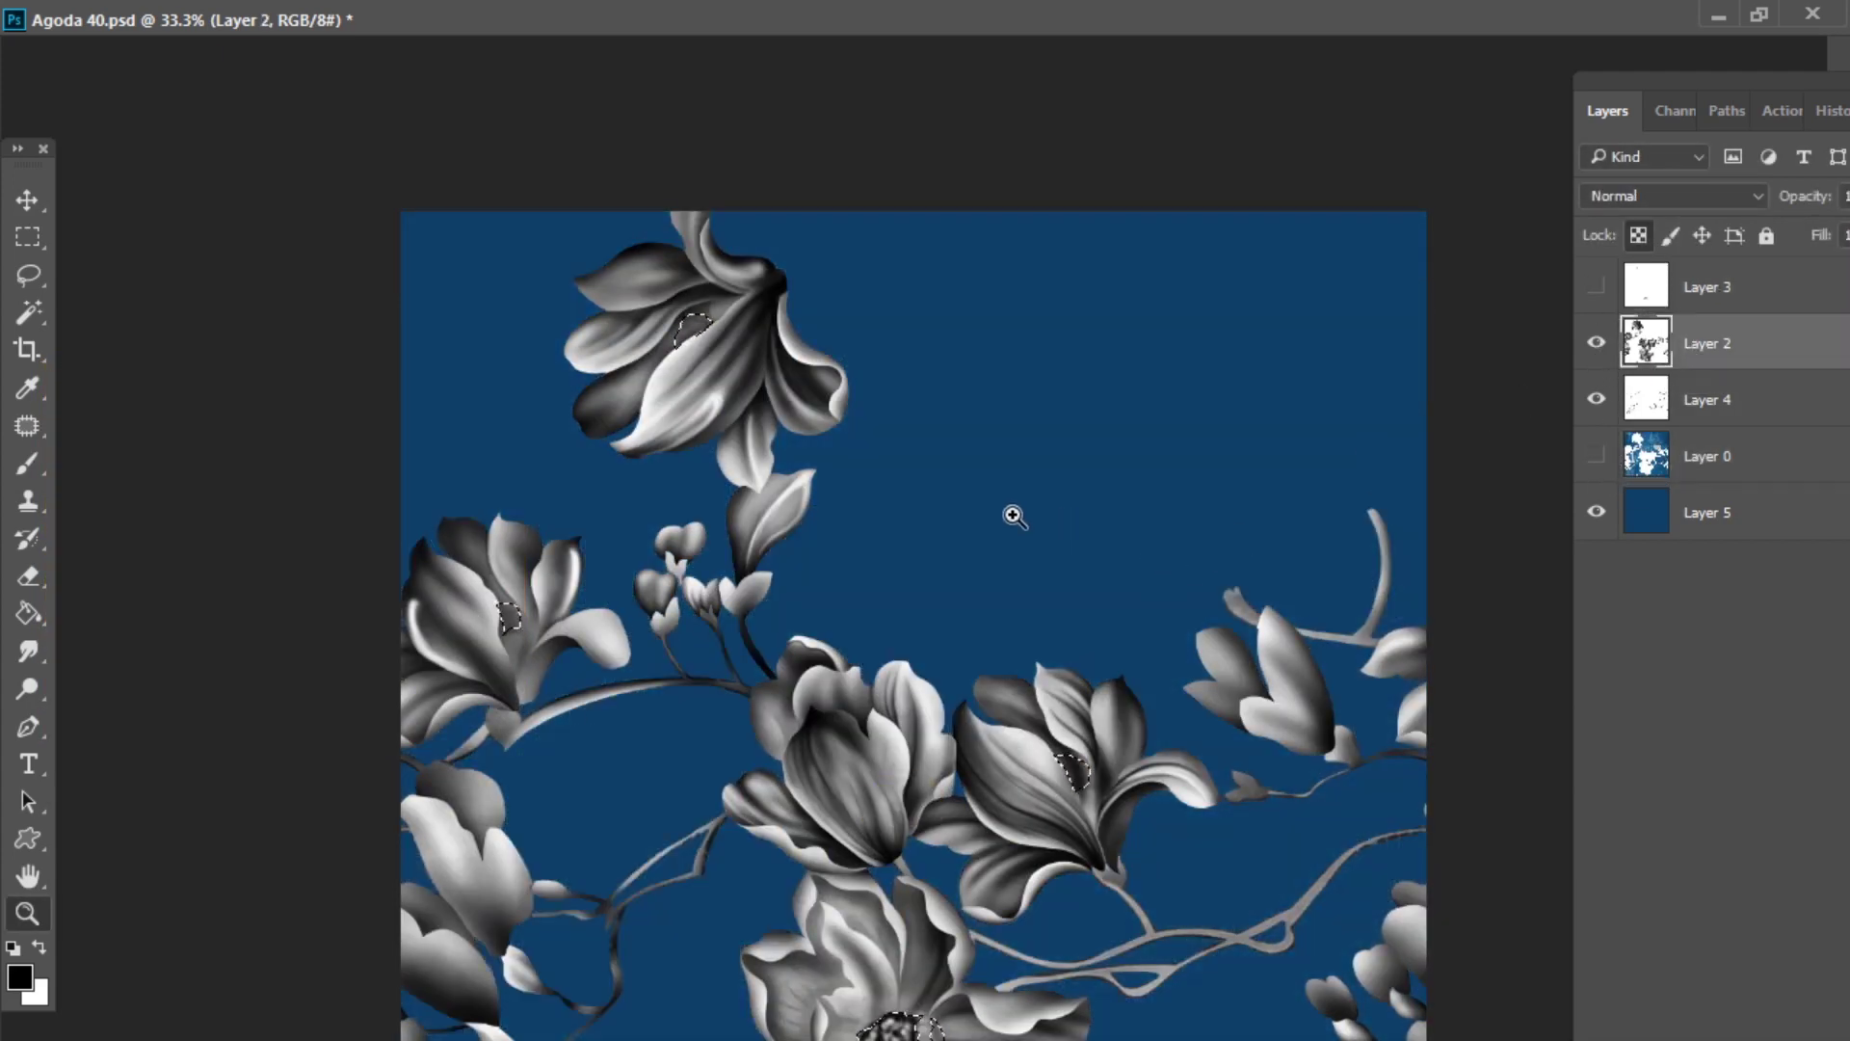
- Refine the loaded selection around the flower centres by adding missing edge areas with the Lasso
key("l")
scroll(511, 554, "up", 5)
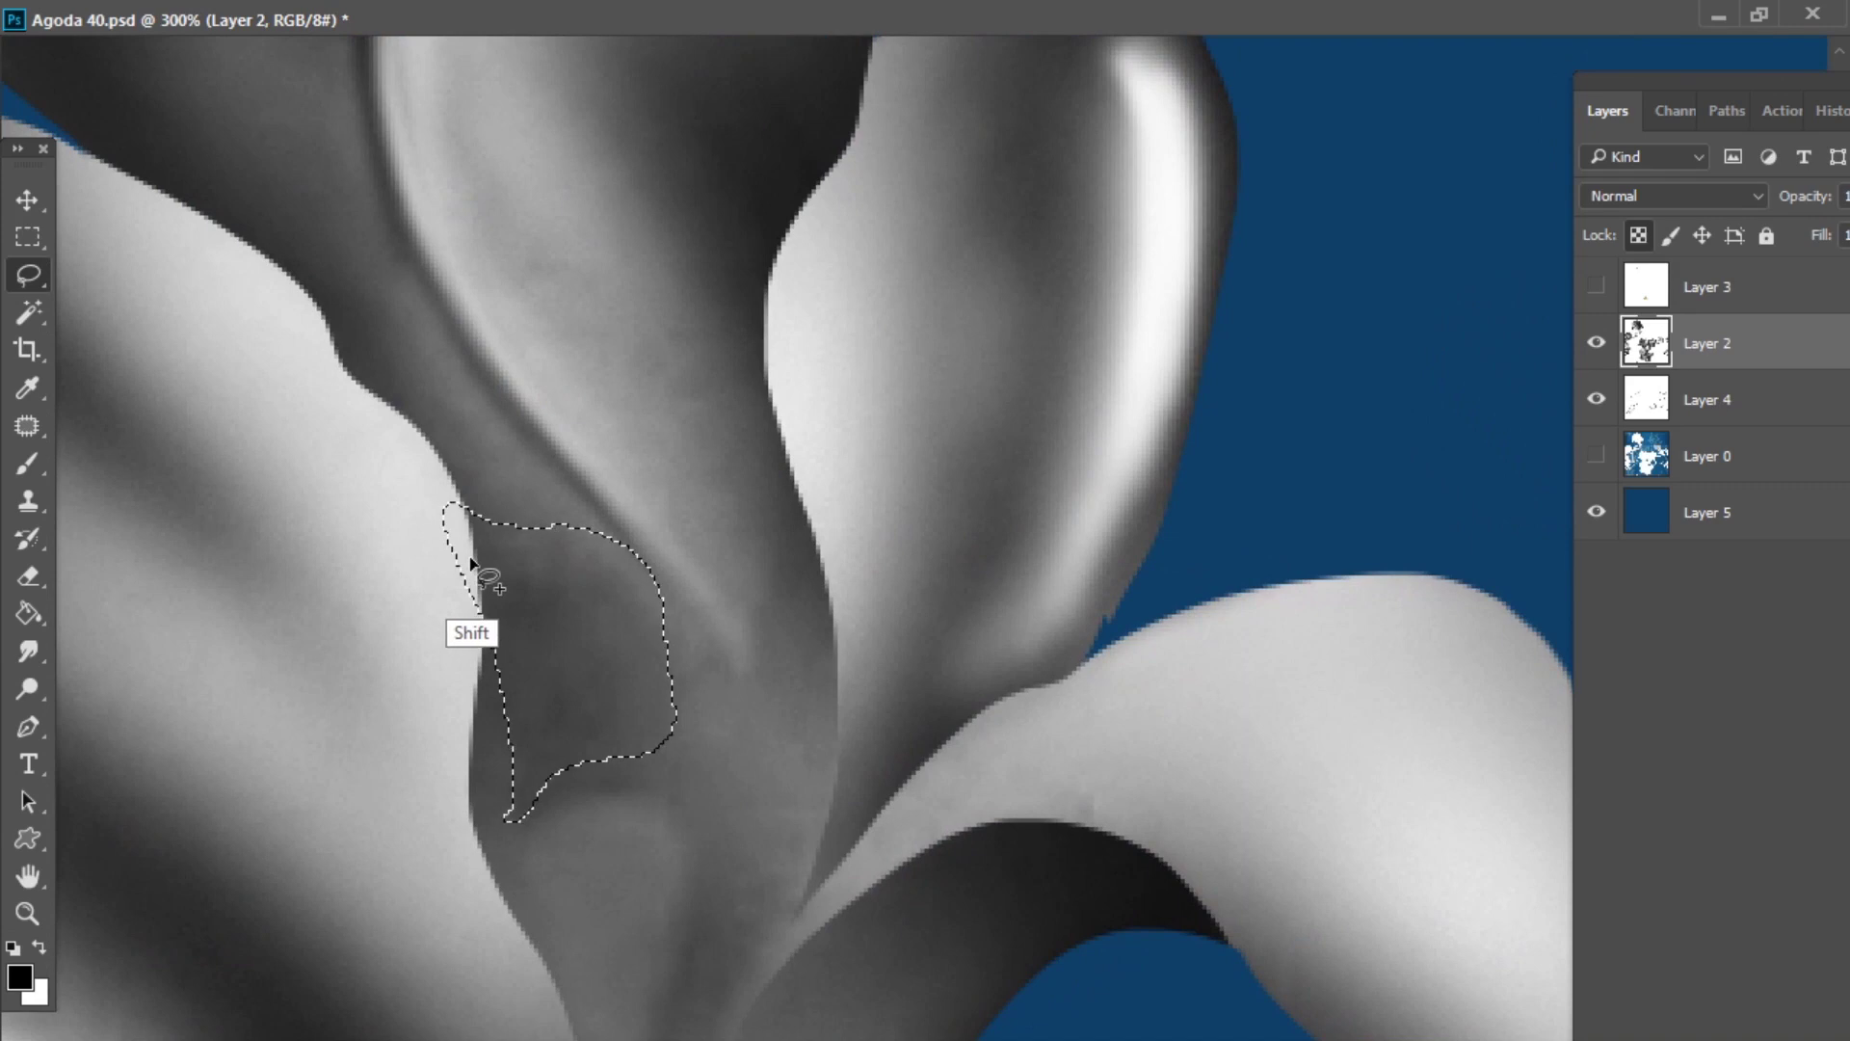
mouse_move(448, 506)
left_mouse_down()
mouse_move(482, 848)
mouse_move(663, 779)
mouse_move(460, 502)
left_mouse_up()
scroll(702, 578, "down", 4)
scroll(1131, 747, "up", 4)
mouse_move(1130, 747)
left_mouse_down()
mouse_move(1102, 598)
mouse_move(822, 561)
left_mouse_up()
left_click_drag(652, 525, 747, 583)
left_click_drag(637, 487, 607, 431)
mouse_move(690, 335)
left_mouse_down()
mouse_move(954, 466)
mouse_move(859, 755)
left_mouse_up()
scroll(1074, 567, "down", 5)
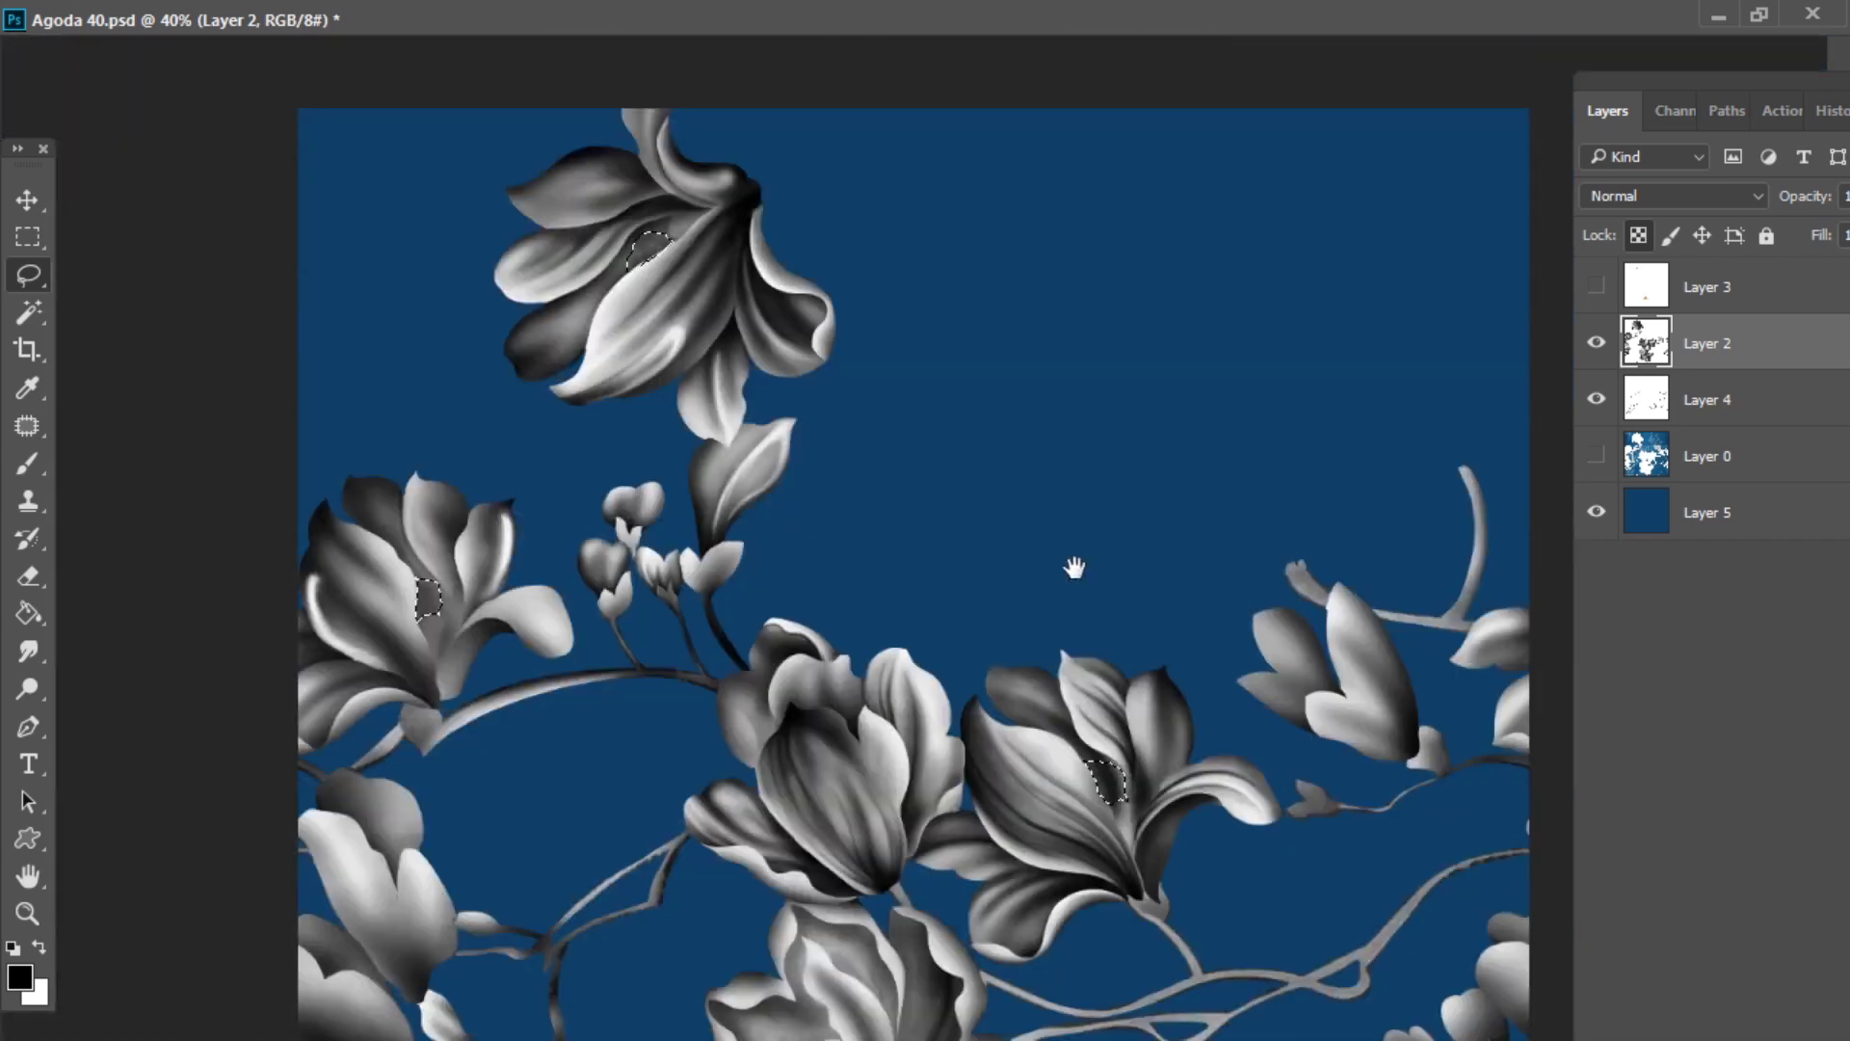
- Complete the flower-centre selection on Layer 2 by lassoing the remaining gaps around the individual centres
left_click_drag(1007, 945, 925, 491)
scroll(813, 617, "up", 5)
key("ctrl+d")
scroll(855, 595, "down", 4)
mouse_move(925, 289)
left_mouse_down()
mouse_move(1008, 843)
mouse_move(992, 872)
left_mouse_up()
scroll(800, 297, "down", 1)
scroll(800, 297, "up", 4)
left_click_drag(810, 308, 929, 599)
left_click_drag(901, 494, 796, 495)
mouse_move(1009, 566)
left_mouse_down()
mouse_move(979, 393)
mouse_move(654, 707)
mouse_move(784, 735)
left_mouse_up()
scroll(912, 702, "down", 4)
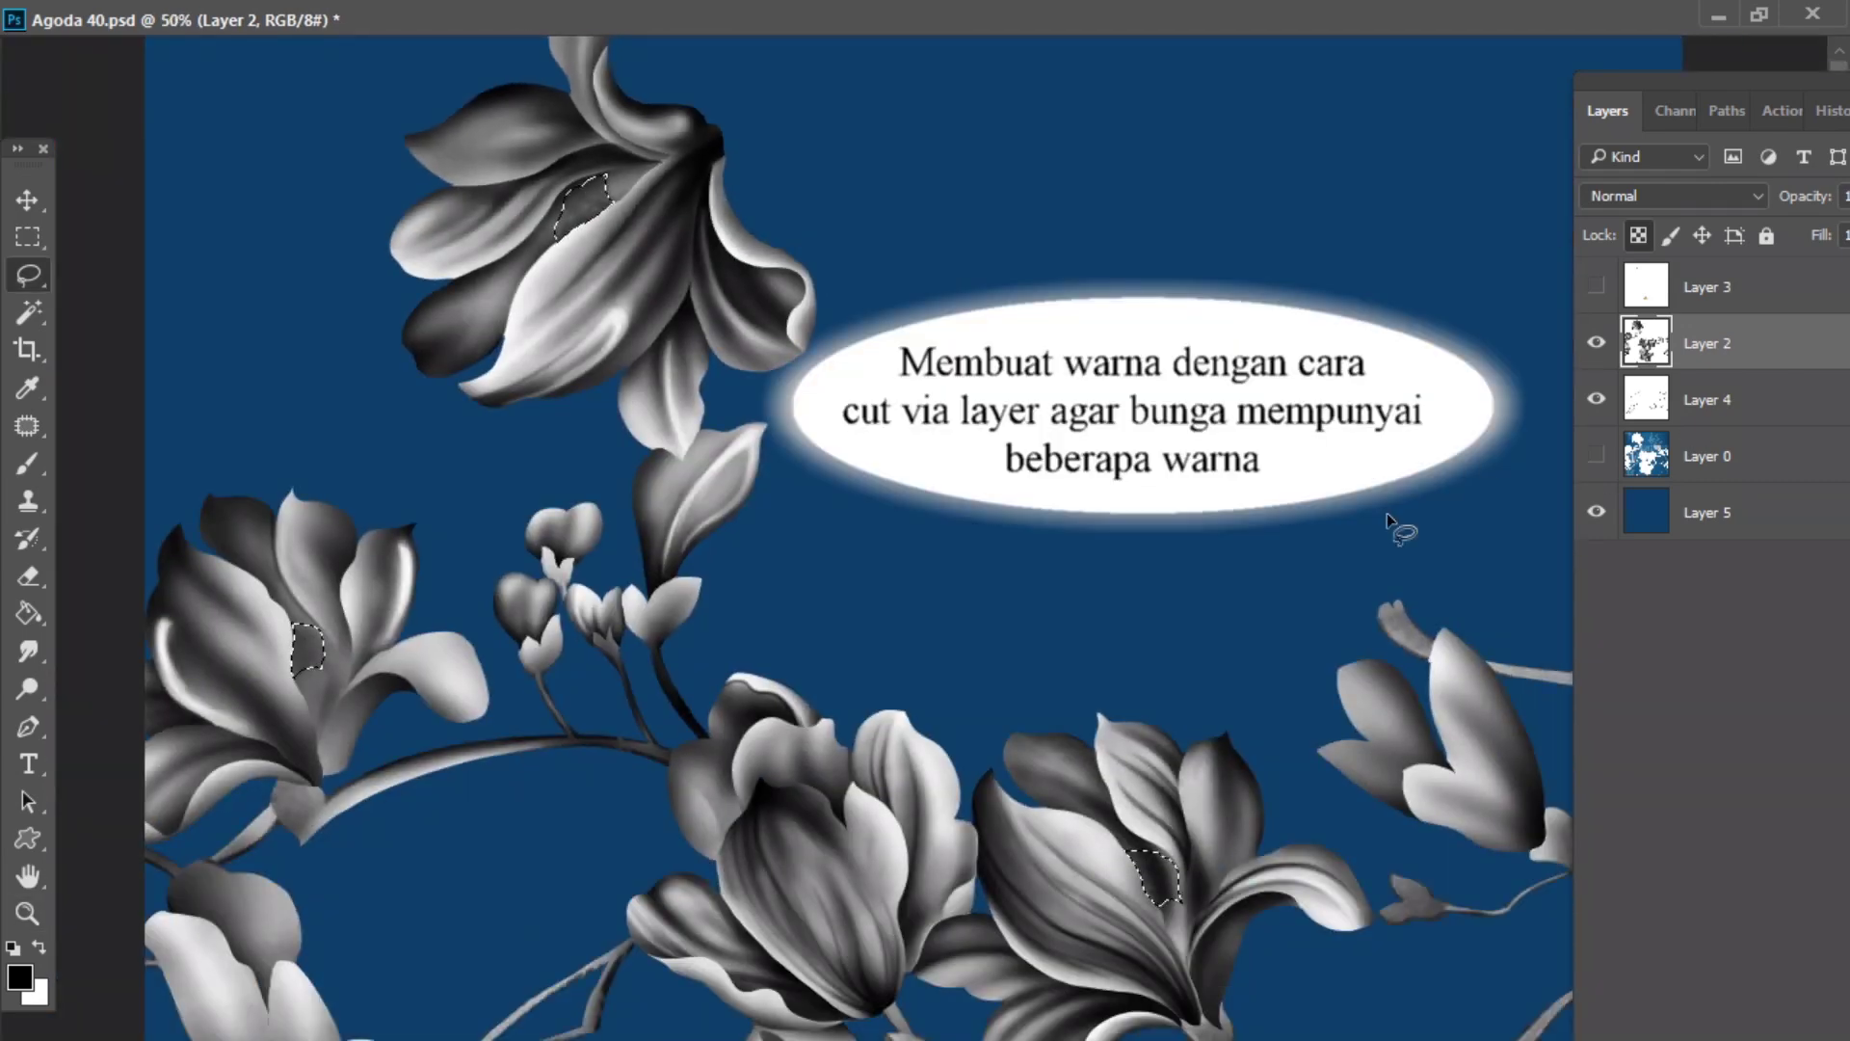
- Cut the selected centres to a new layer, hide the other floral layers and merge the cut pieces with Layer 3
right_click(1347, 522)
left_click(1214, 701)
left_click(1600, 400)
left_click(1598, 455)
left_click(1597, 286)
left_click(1640, 297)
key("z")
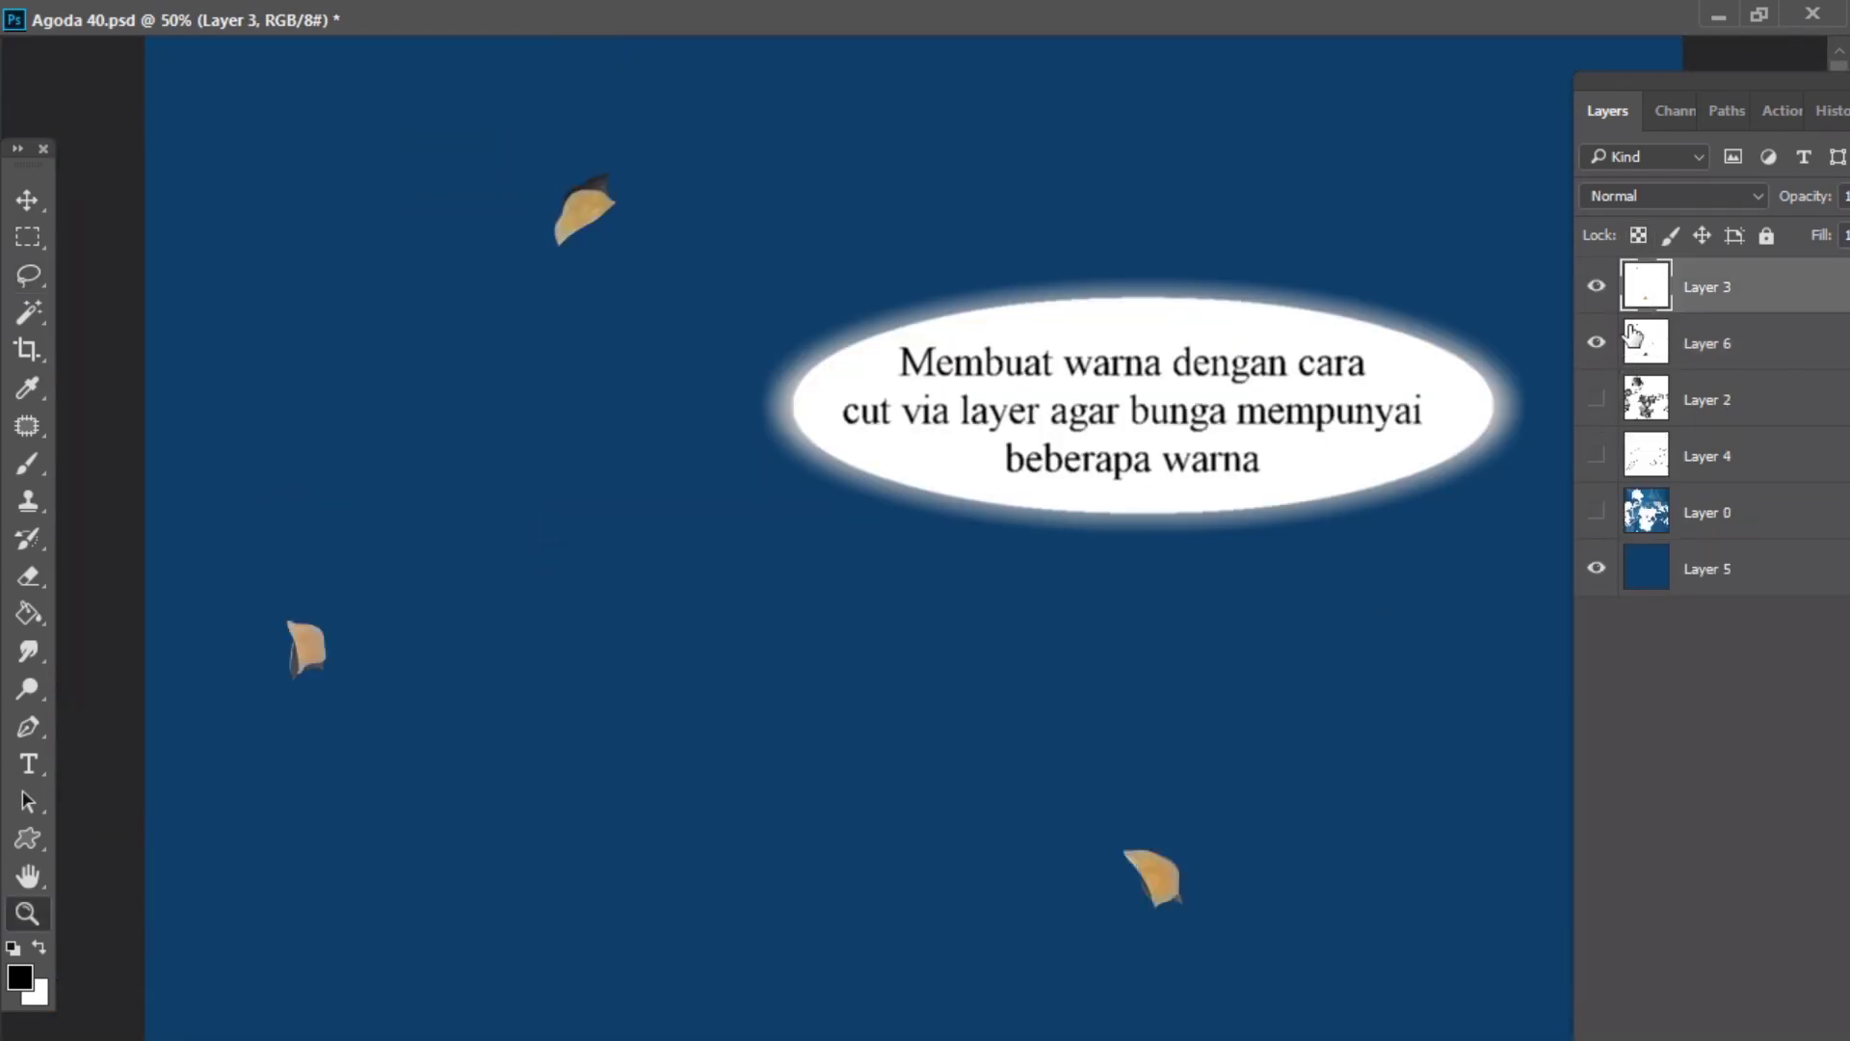
left_click_drag(1631, 339, 1693, 289)
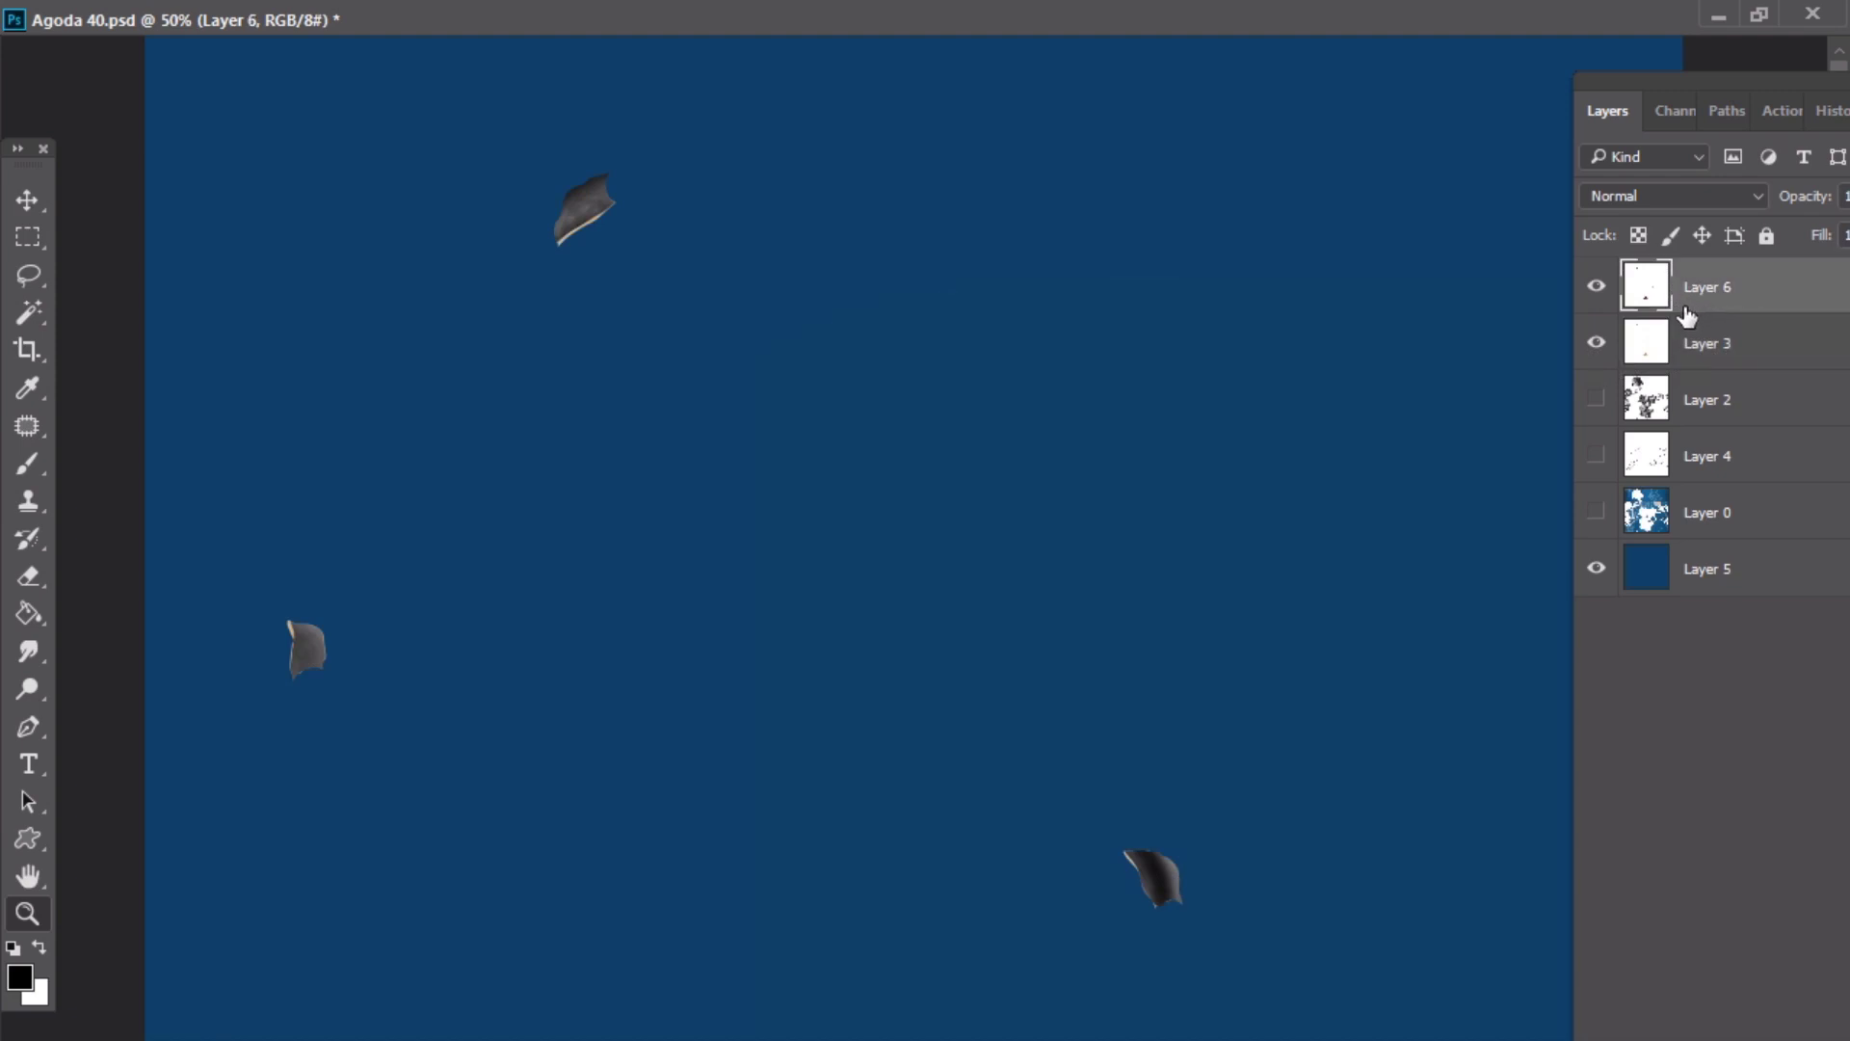
key("ctrl+e")
- Colorize the merged flower centres on Layer 3 yellow with Hue/Saturation and make Layer 2 visible
left_click(991, 701, "alt")
left_click(1062, 836)
left_click(1134, 734)
key("ctrl+u")
left_click(1730, 589)
left_click_drag(1366, 505, 1520, 505)
left_click_drag(1295, 437, 1337, 468)
left_click(1760, 306)
left_click(1595, 347)
left_click(1017, 777, "alt")
left_click(1017, 777, "alt")
left_click(888, 933)
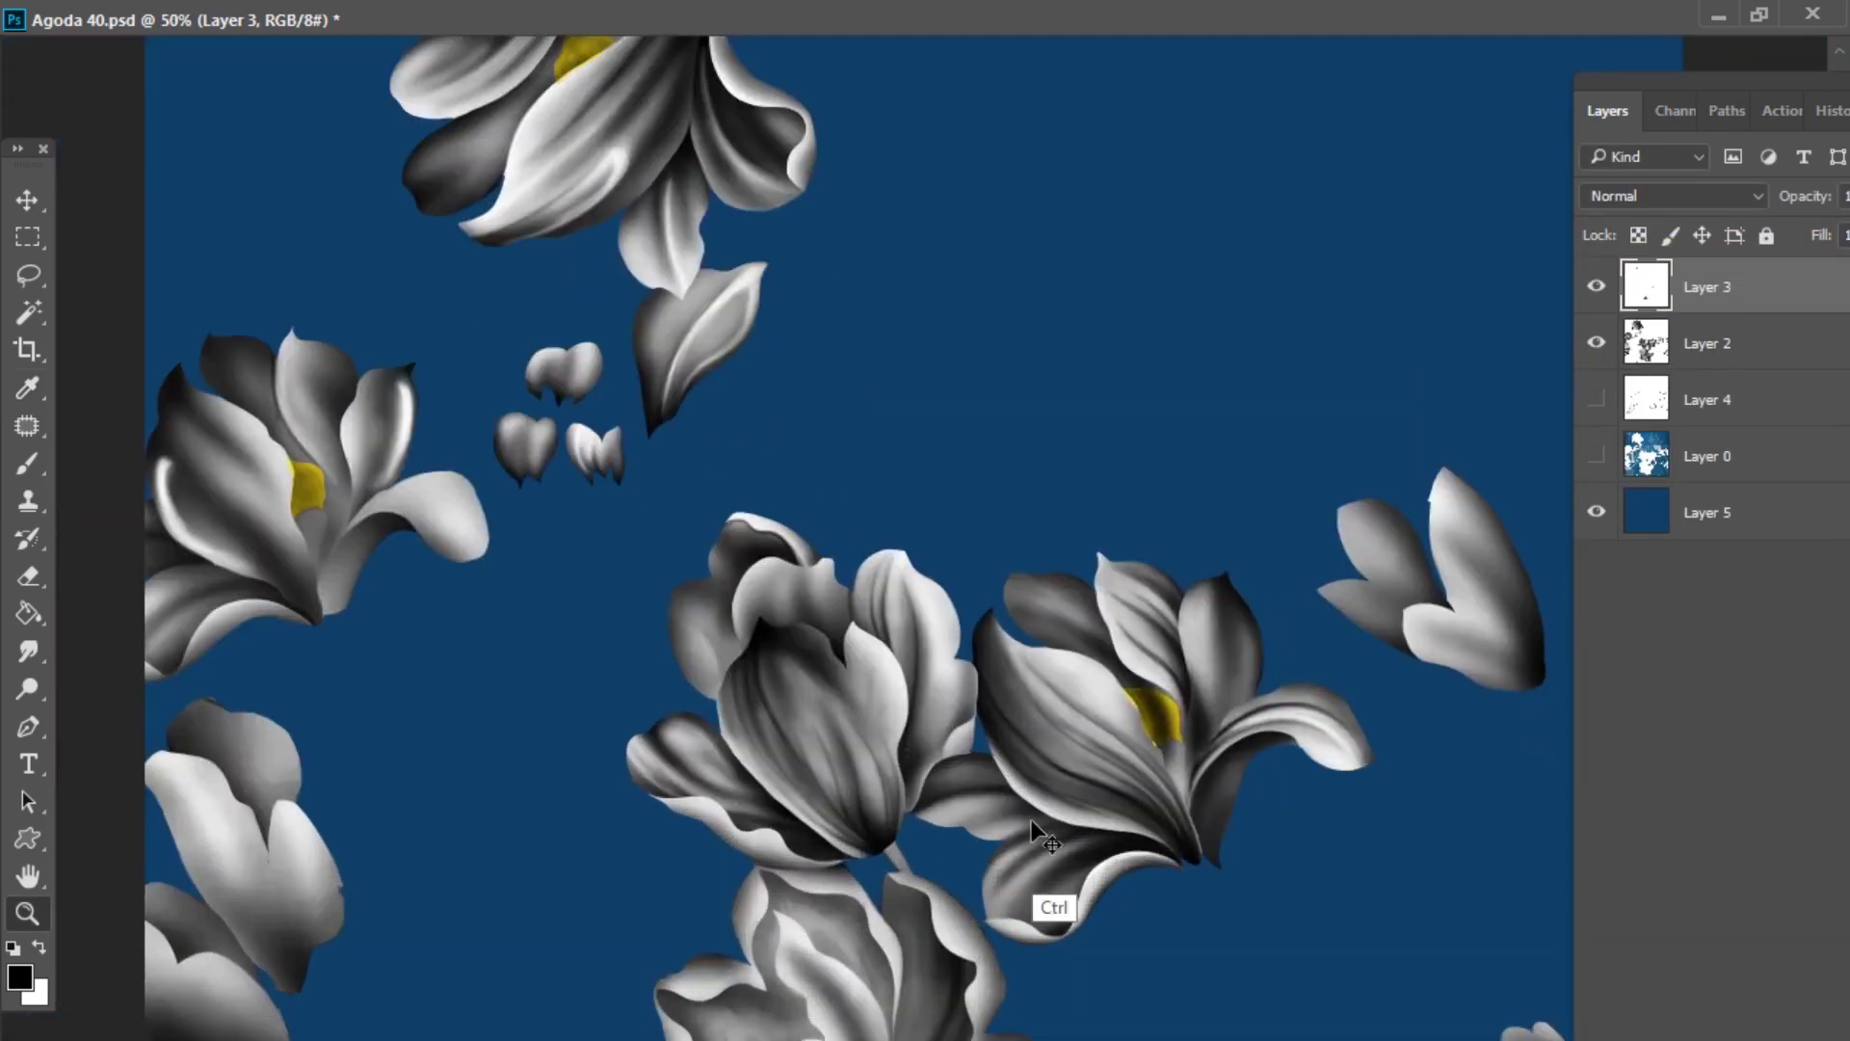
- Shift the hue of the flower centres on Layer 3 to orange with Hue/Saturation
key("ctrl+u")
left_click_drag(1437, 439, 1409, 434)
key("Return")
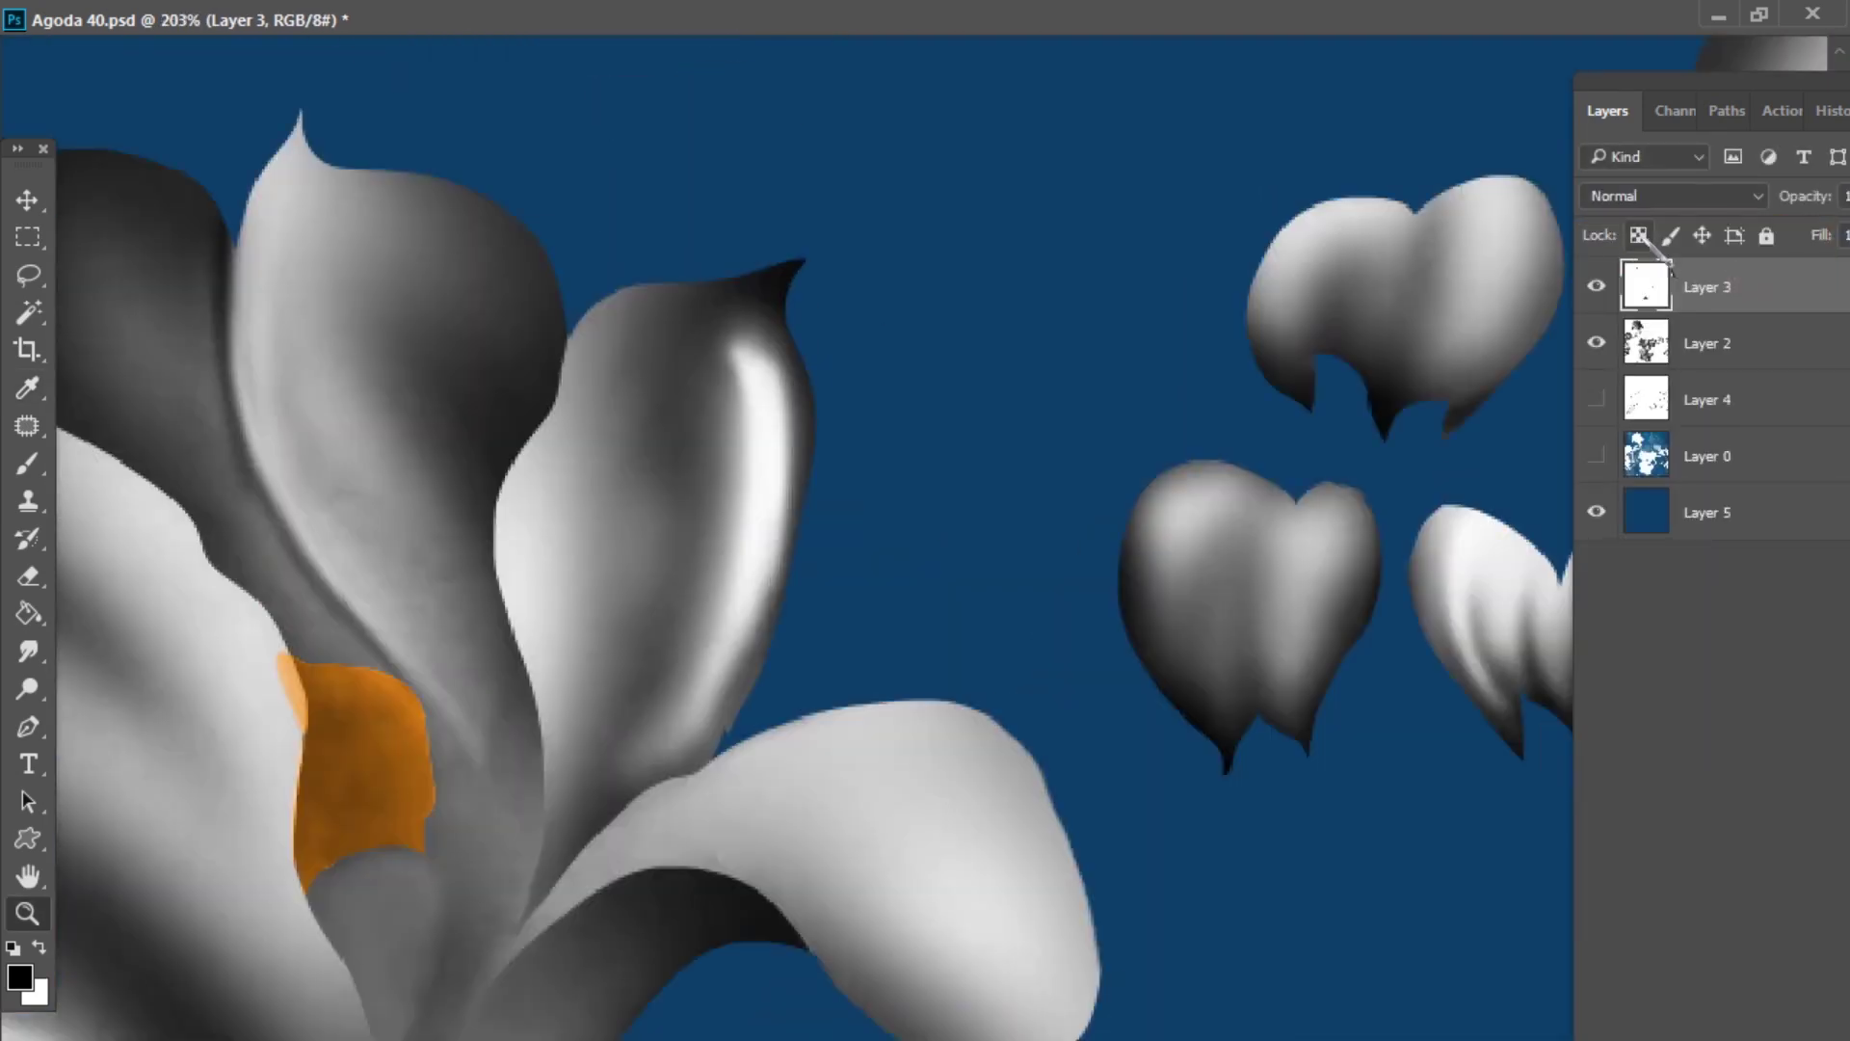
- Lock Layer 3's transparent pixels and shade the orange centres of the far-left and top flowers with a black brush
key("ctrl+d")
key("b")
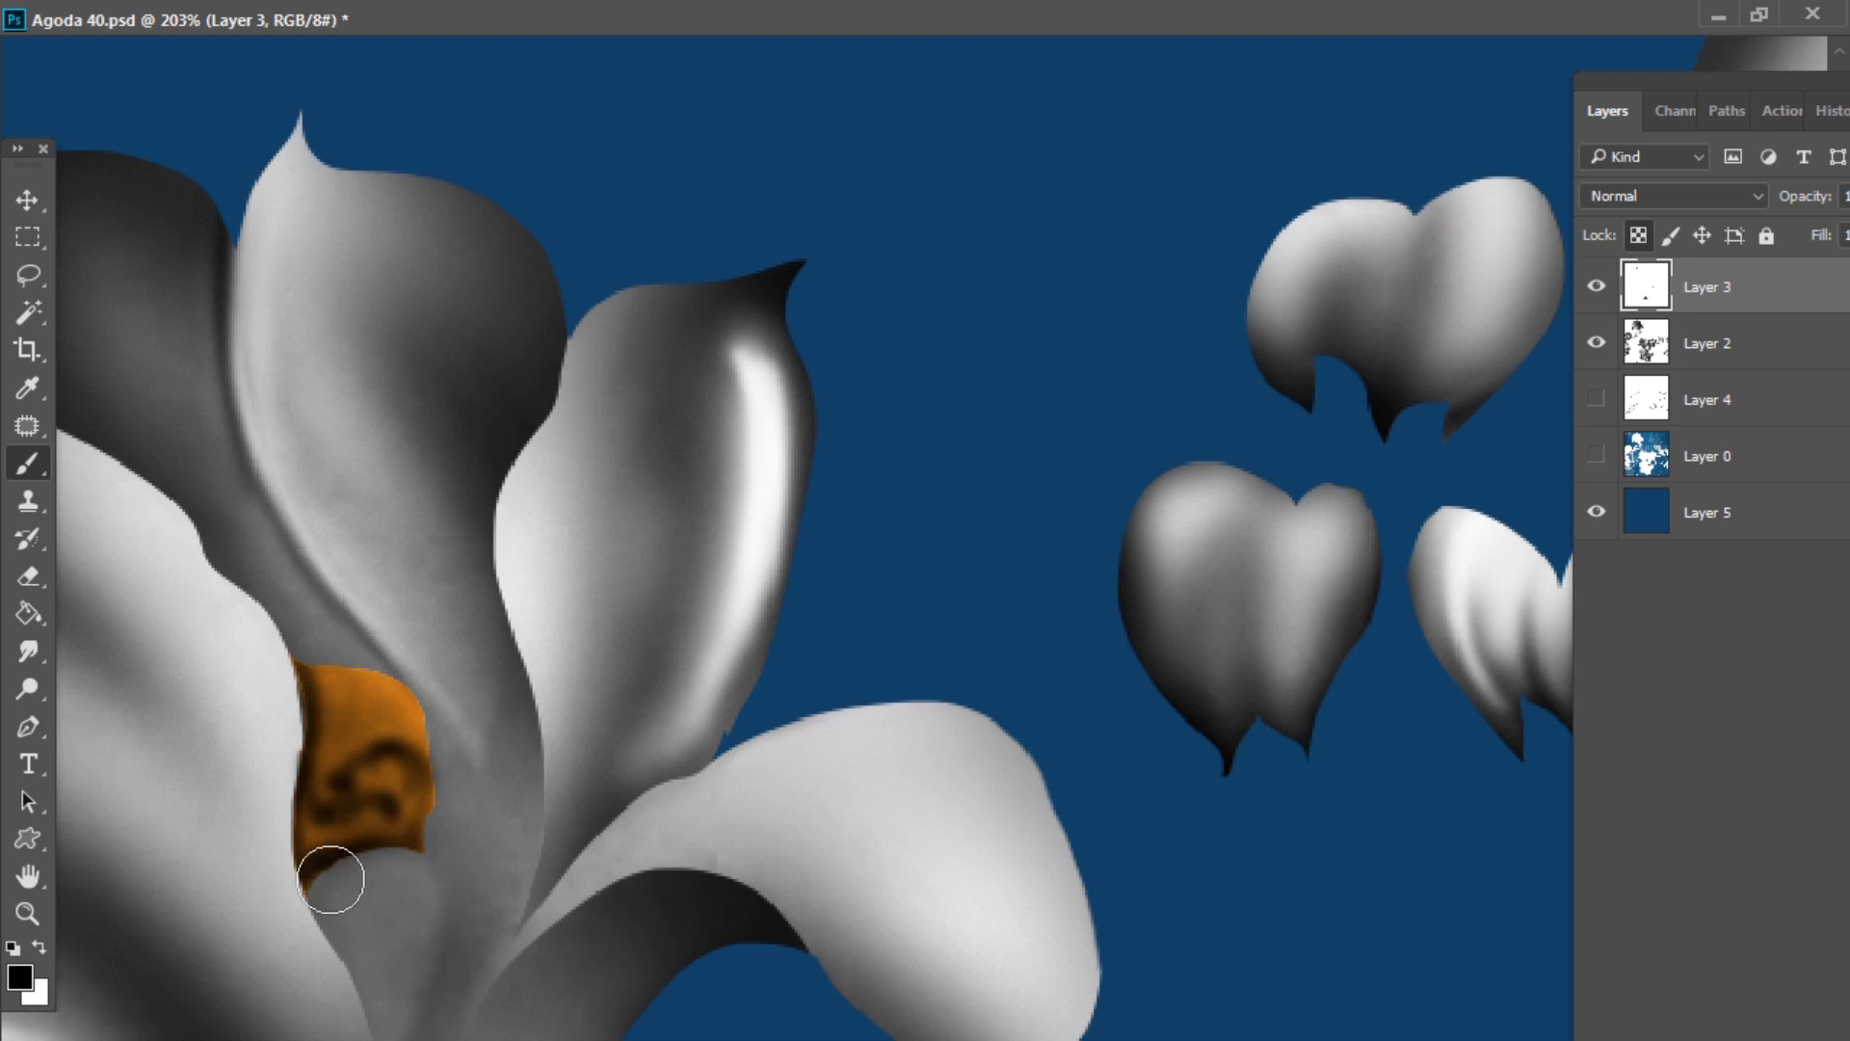
scroll(640, 821, "down", 6)
scroll(940, 338, "up", 6)
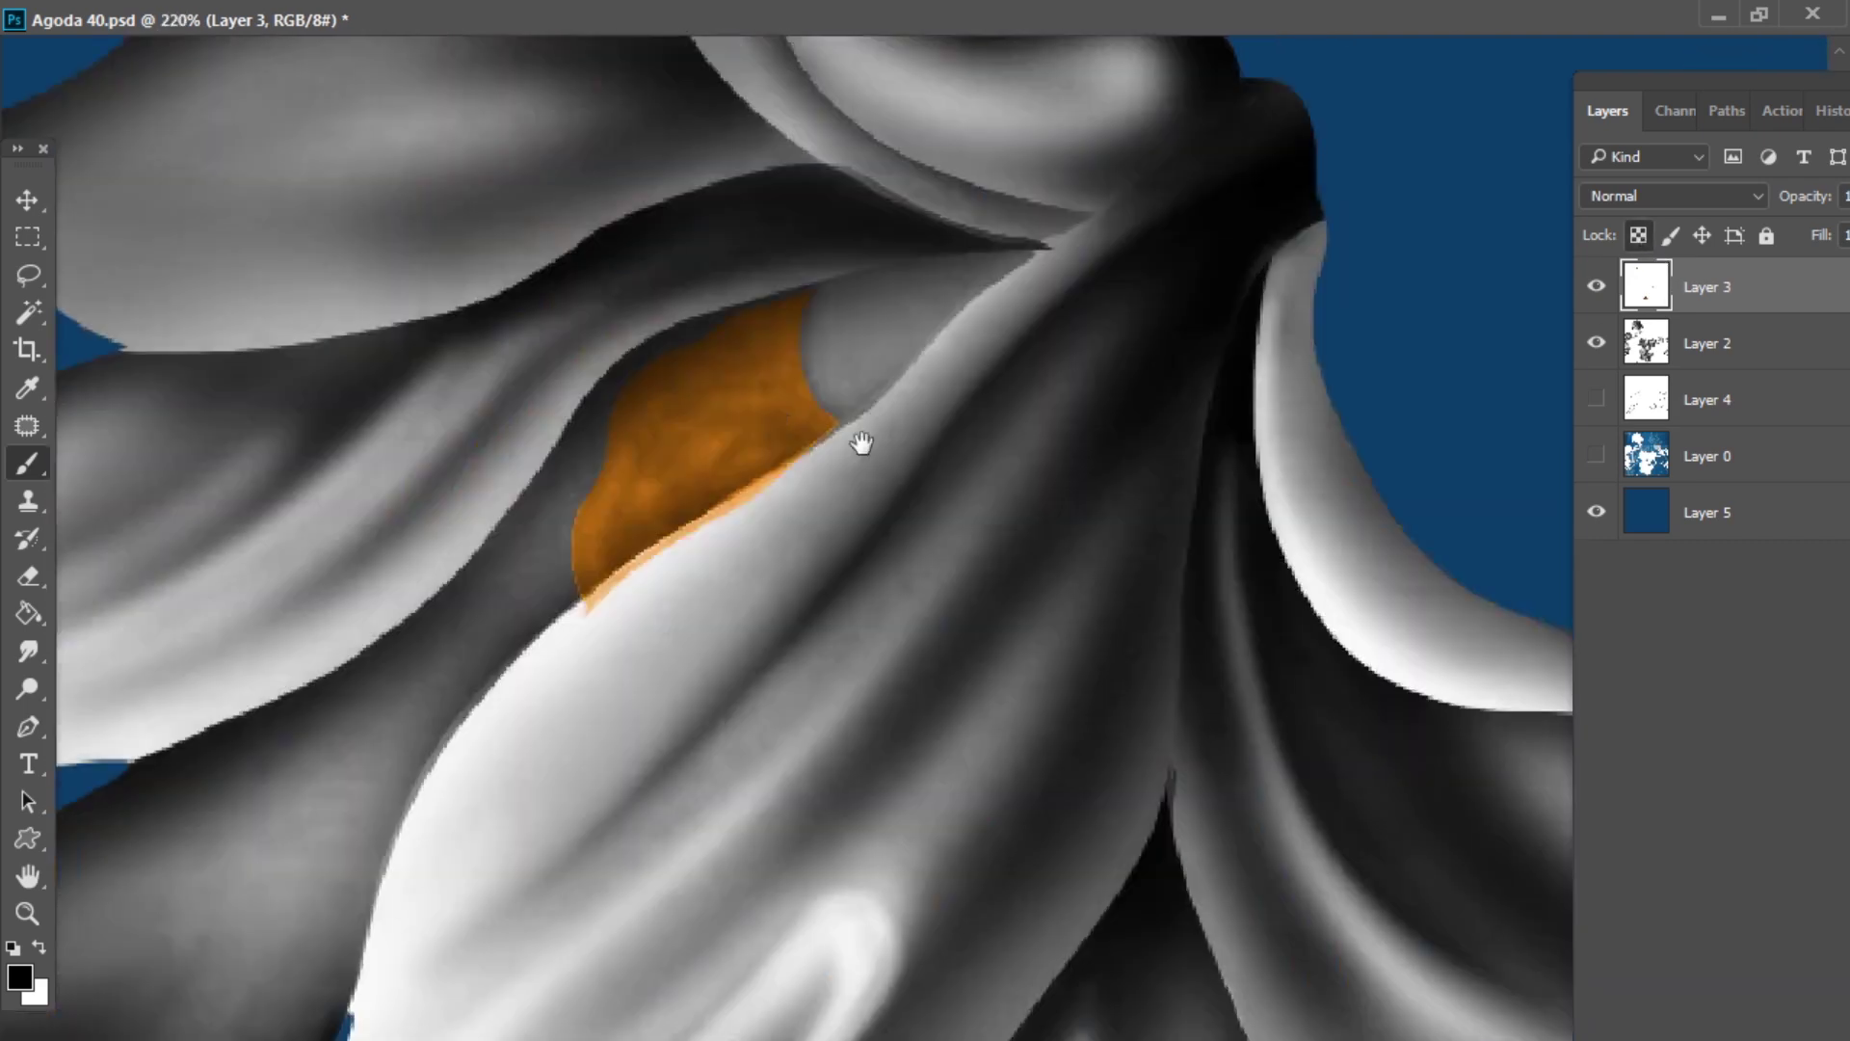
left_click_drag(860, 408, 722, 706)
left_click_drag(827, 453, 622, 570)
mouse_move(790, 384)
left_mouse_down()
mouse_move(685, 479)
mouse_move(785, 375)
left_mouse_up()
- Shade the orange centres of the large open flower and the flower to its upper right with the black brush
scroll(1078, 867, "down", 6)
scroll(819, 578, "up", 5)
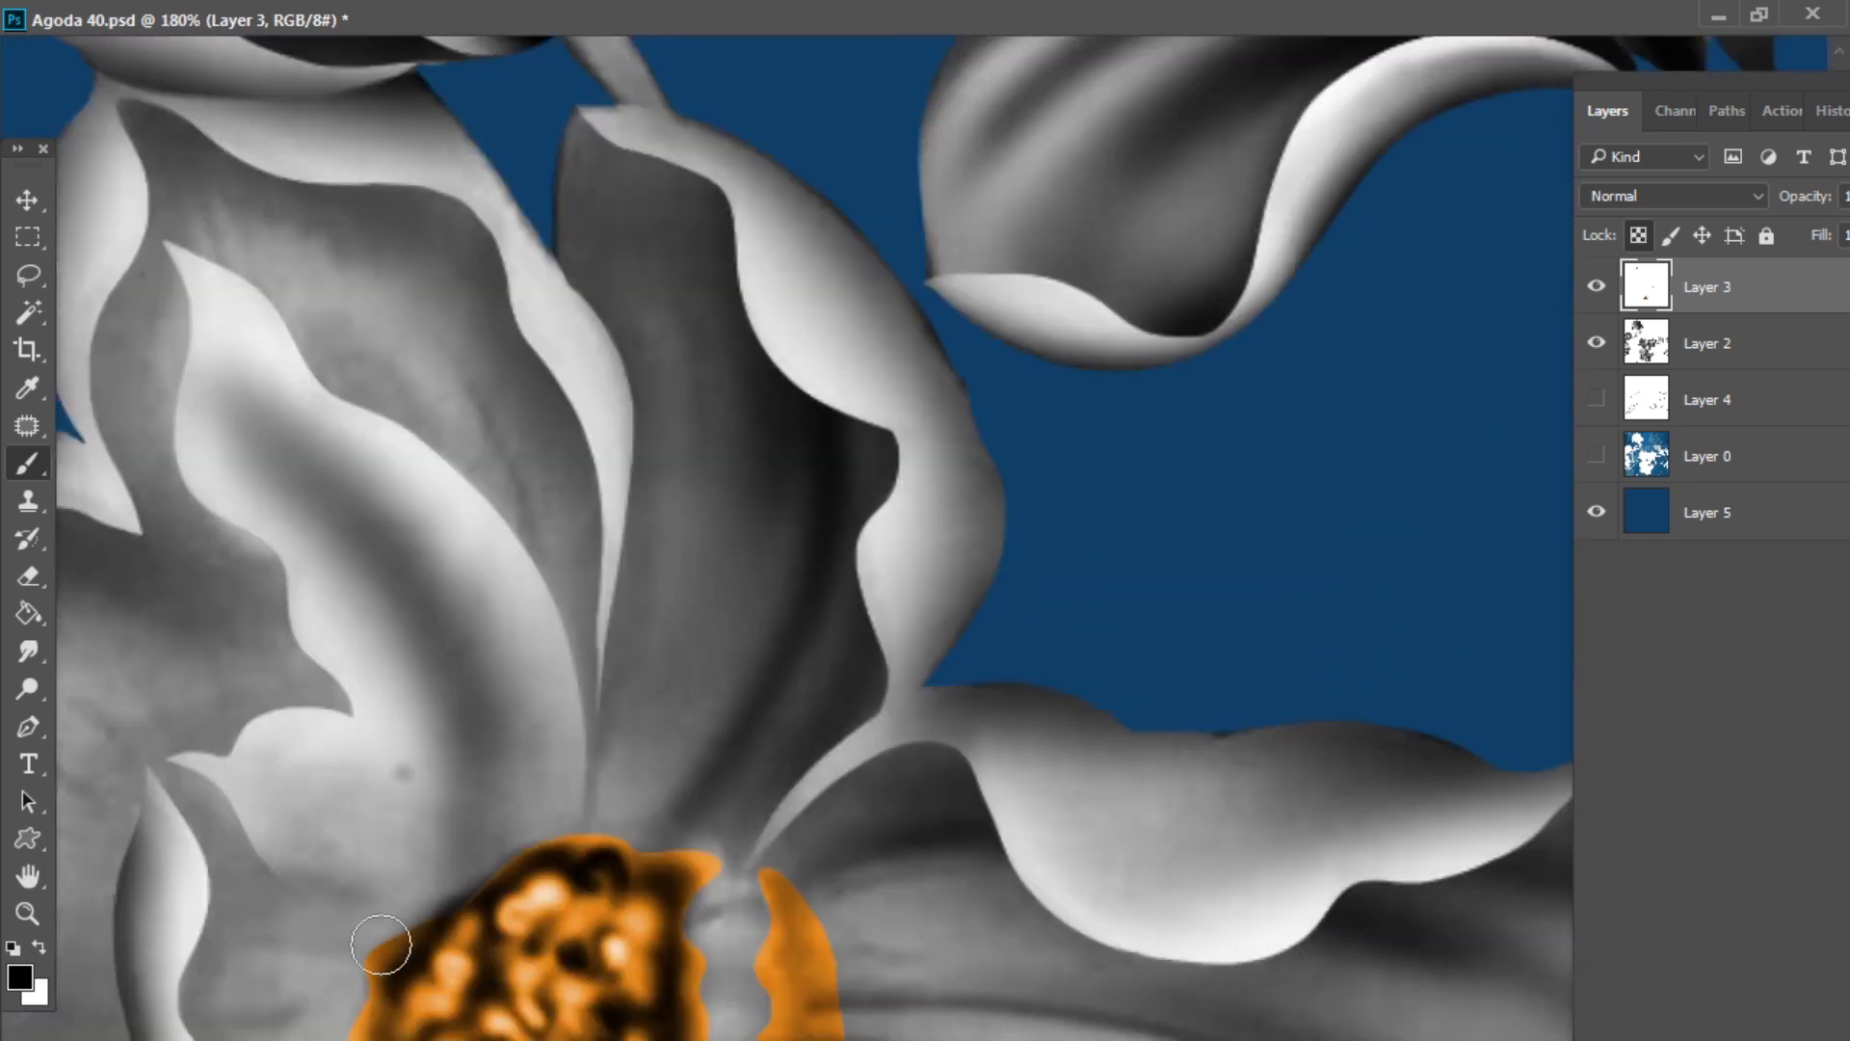
mouse_move(767, 877)
left_mouse_down()
mouse_move(743, 950)
mouse_move(761, 963)
left_mouse_up()
scroll(1094, 653, "down", 5)
scroll(1095, 652, "up", 6)
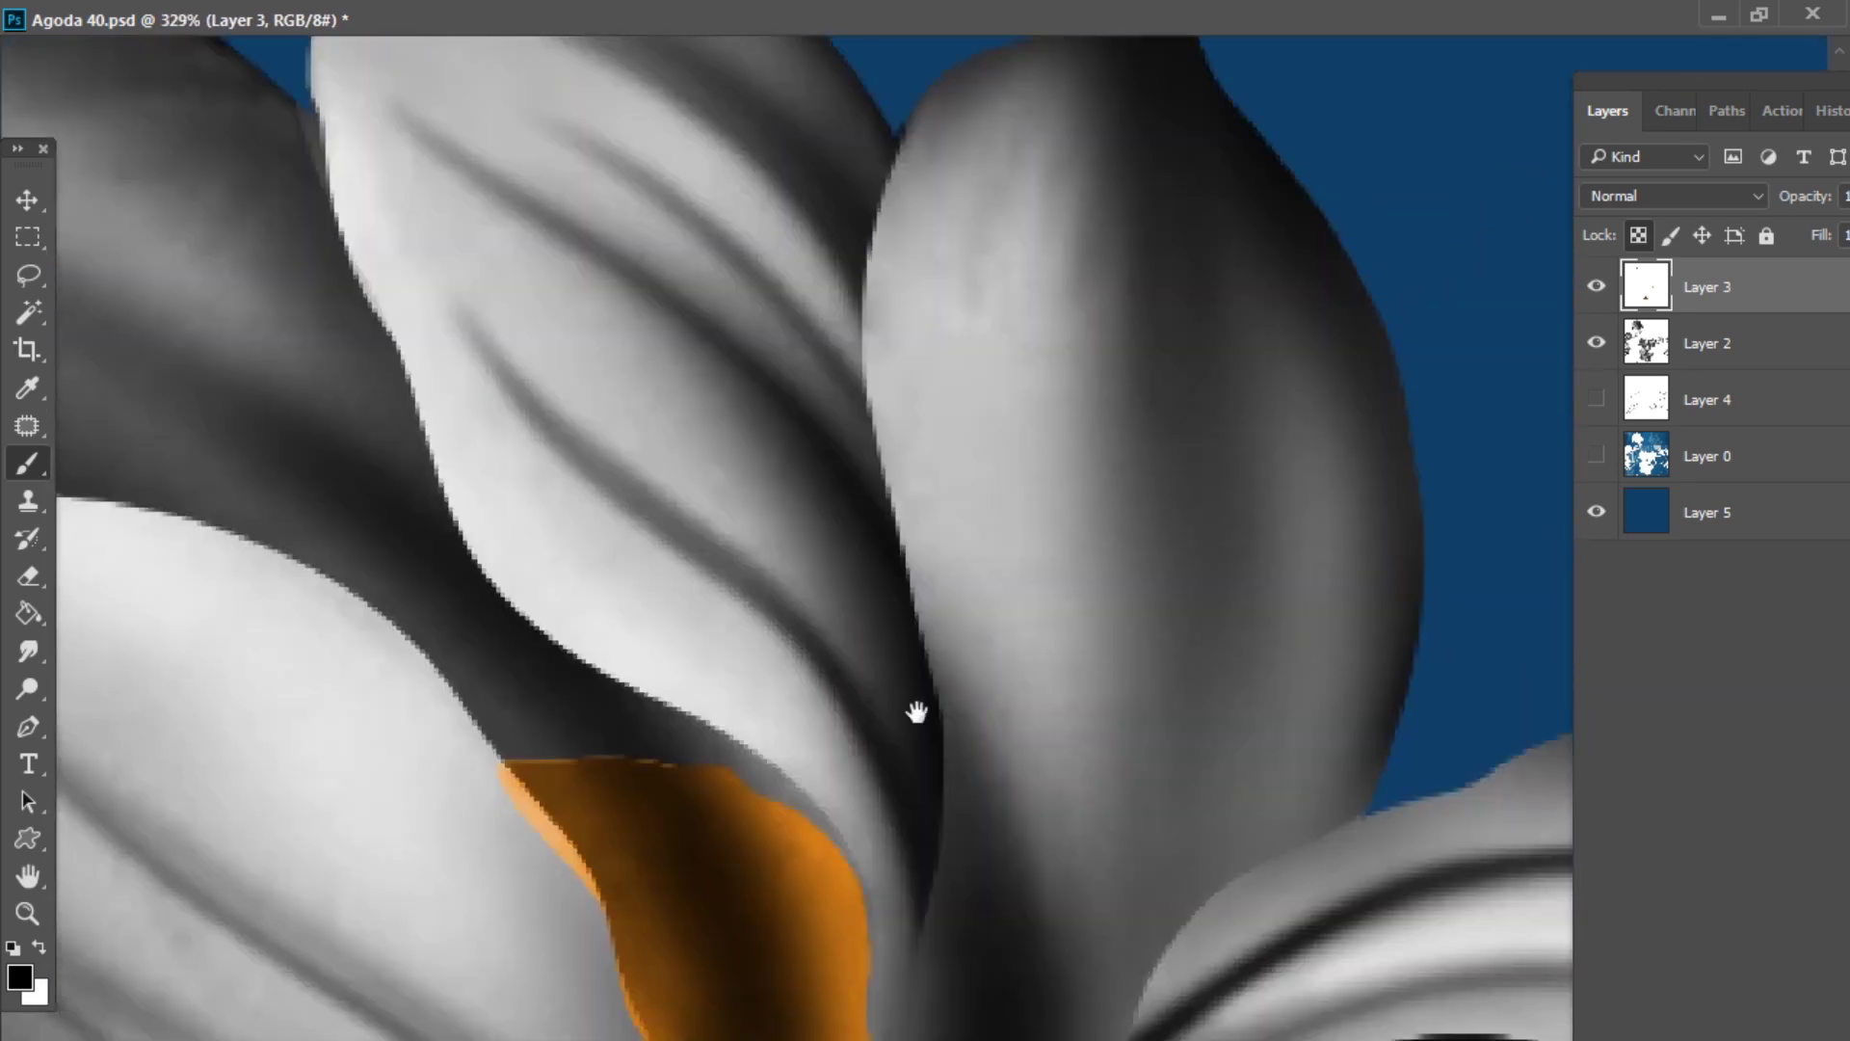
left_click_drag(631, 1002, 559, 819)
key("ctrl+space")
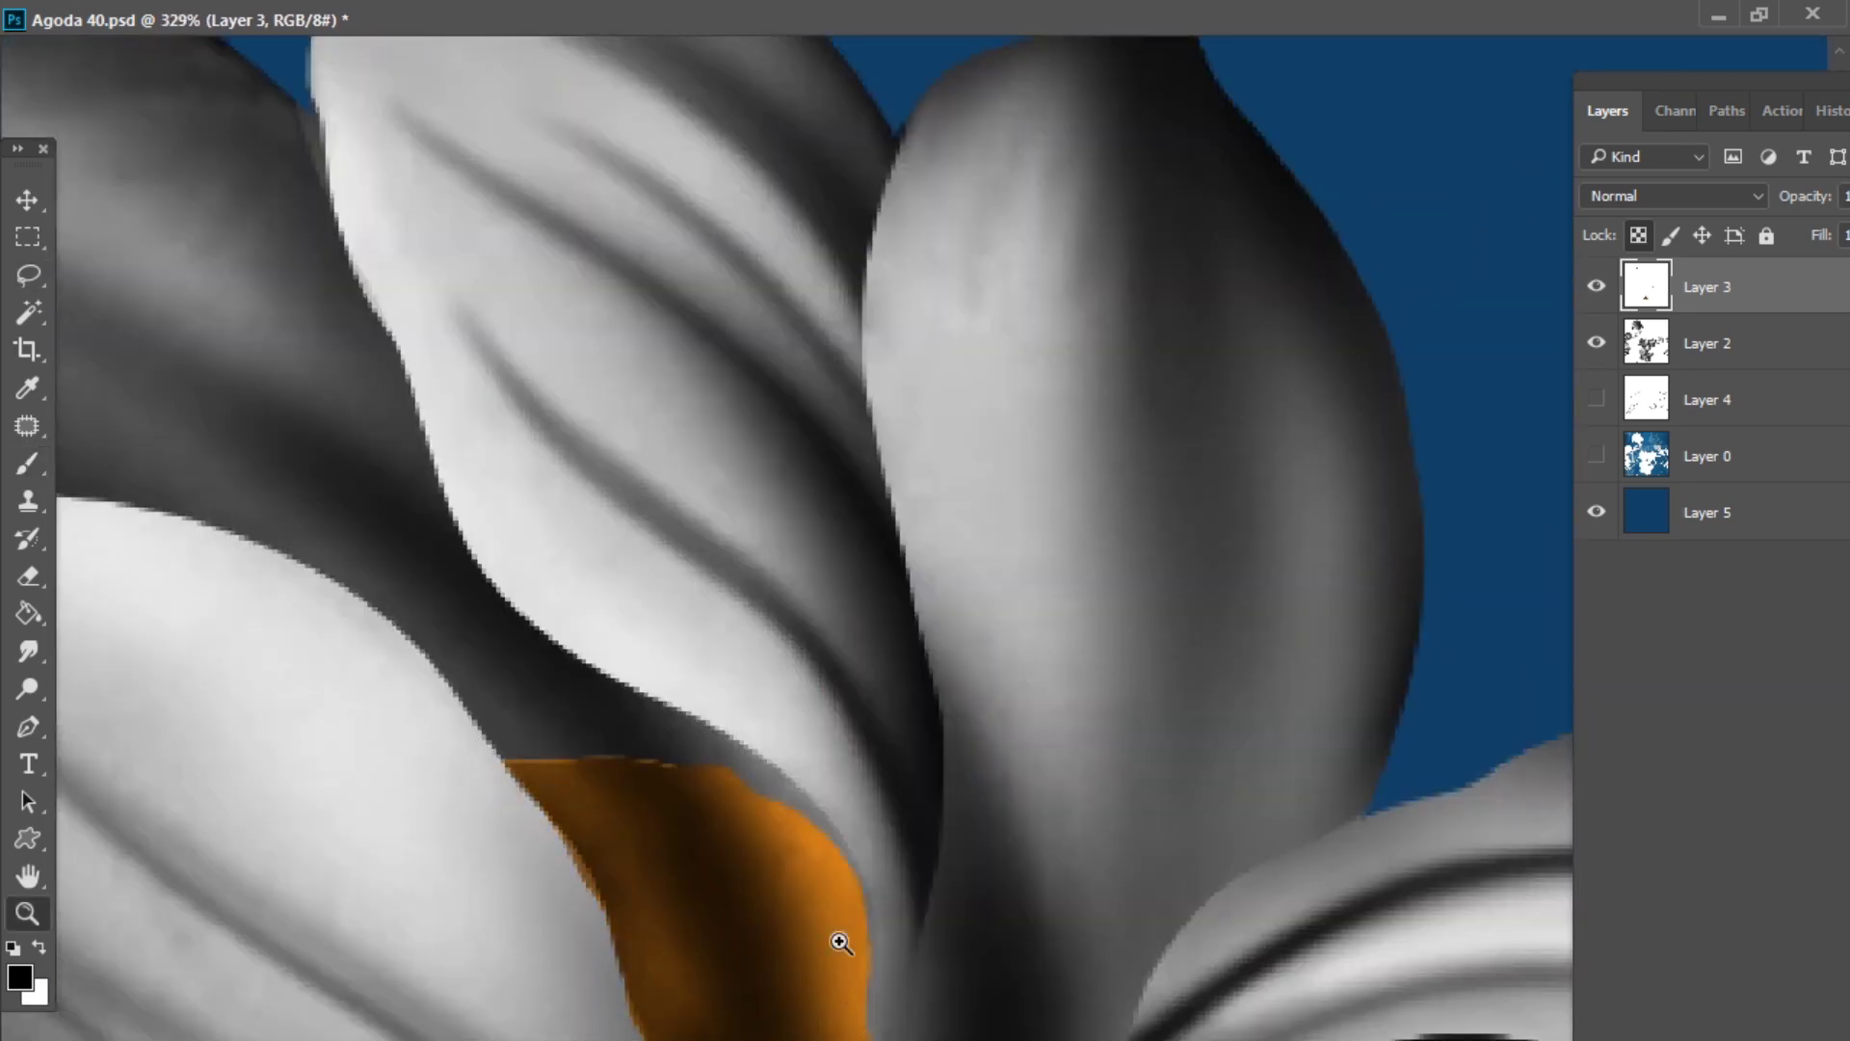
- Set the foreground colour to orange and colorize the flower centres with Hue 40 and Saturation 88
scroll(1358, 607, "down", 6)
scroll(1264, 542, "up", 1)
left_click(17, 971)
left_click(1421, 1039)
left_click(1387, 854)
left_click(1697, 838)
key("ctrl+u")
left_click(1712, 585)
left_click_drag(1368, 506, 1558, 496)
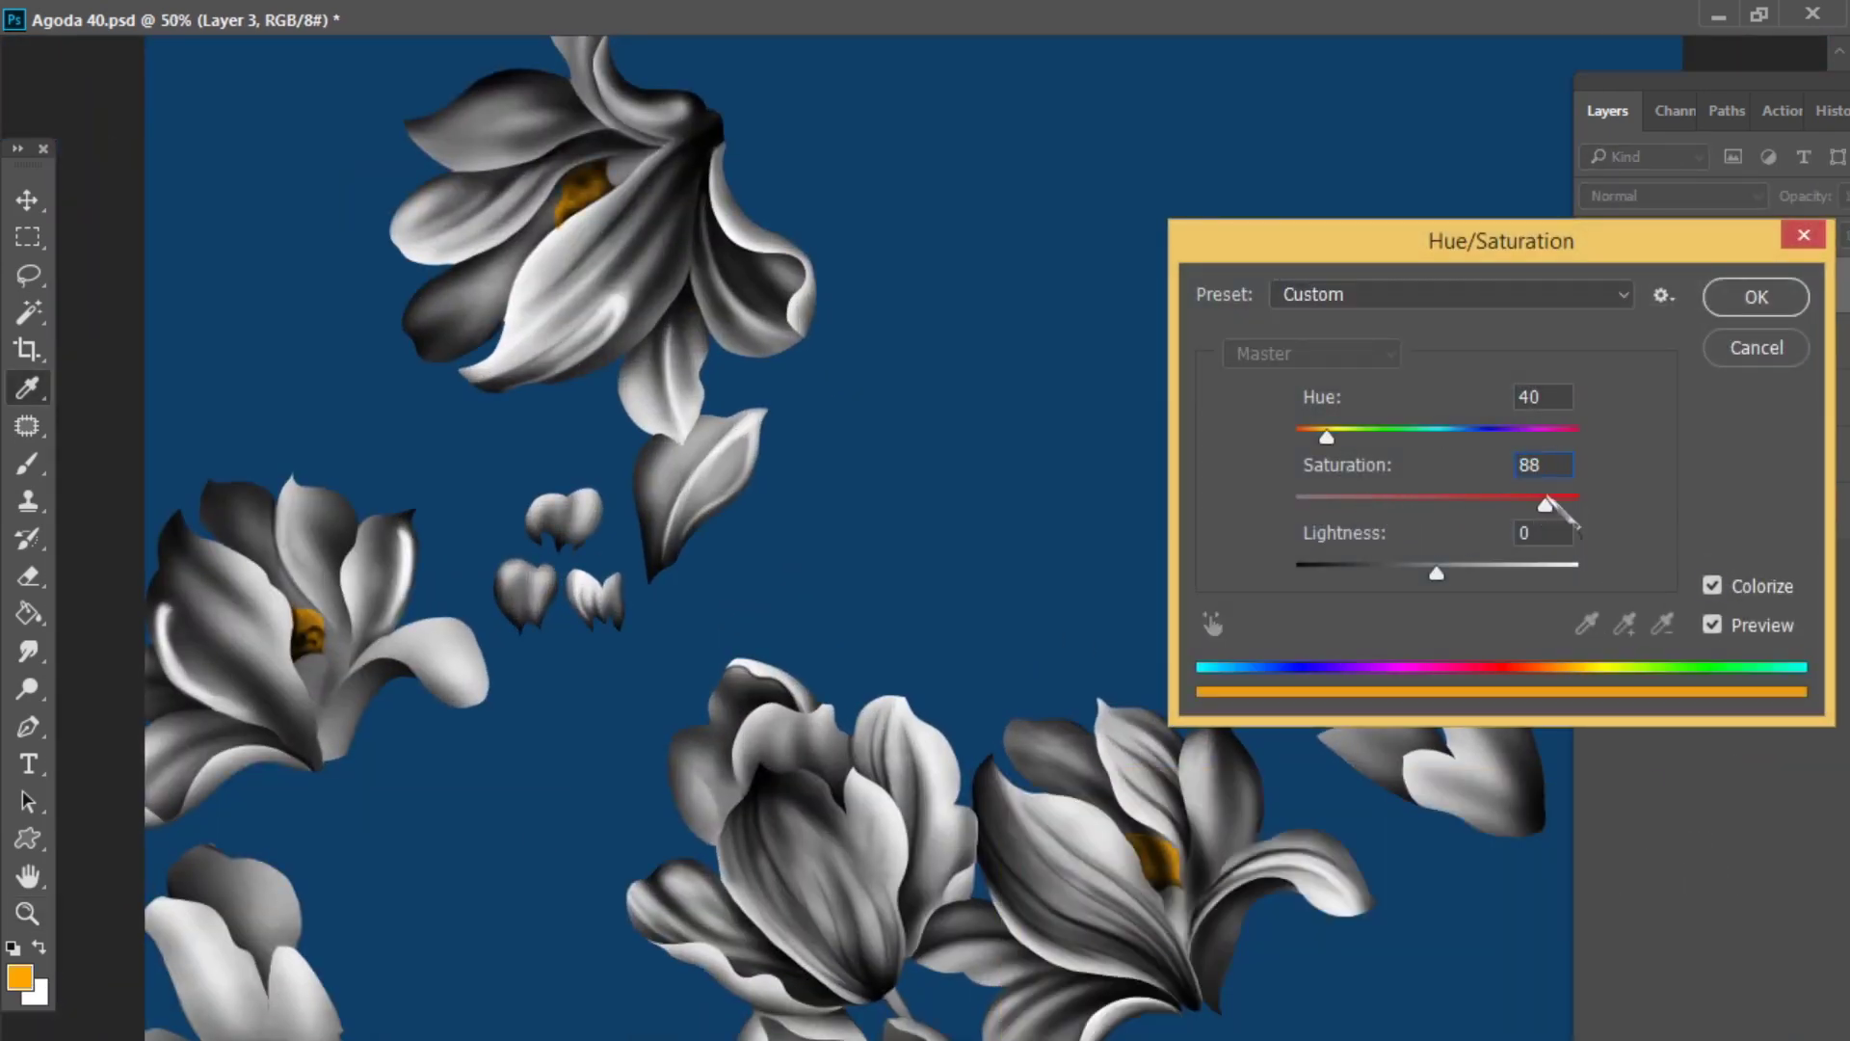
left_click(1755, 297)
- Make Layer 2 active, choose a red foreground colour and colorize the petals with Hue 347 and Saturation 90
left_click(1706, 344)
left_click(29, 980)
left_click(1356, 876)
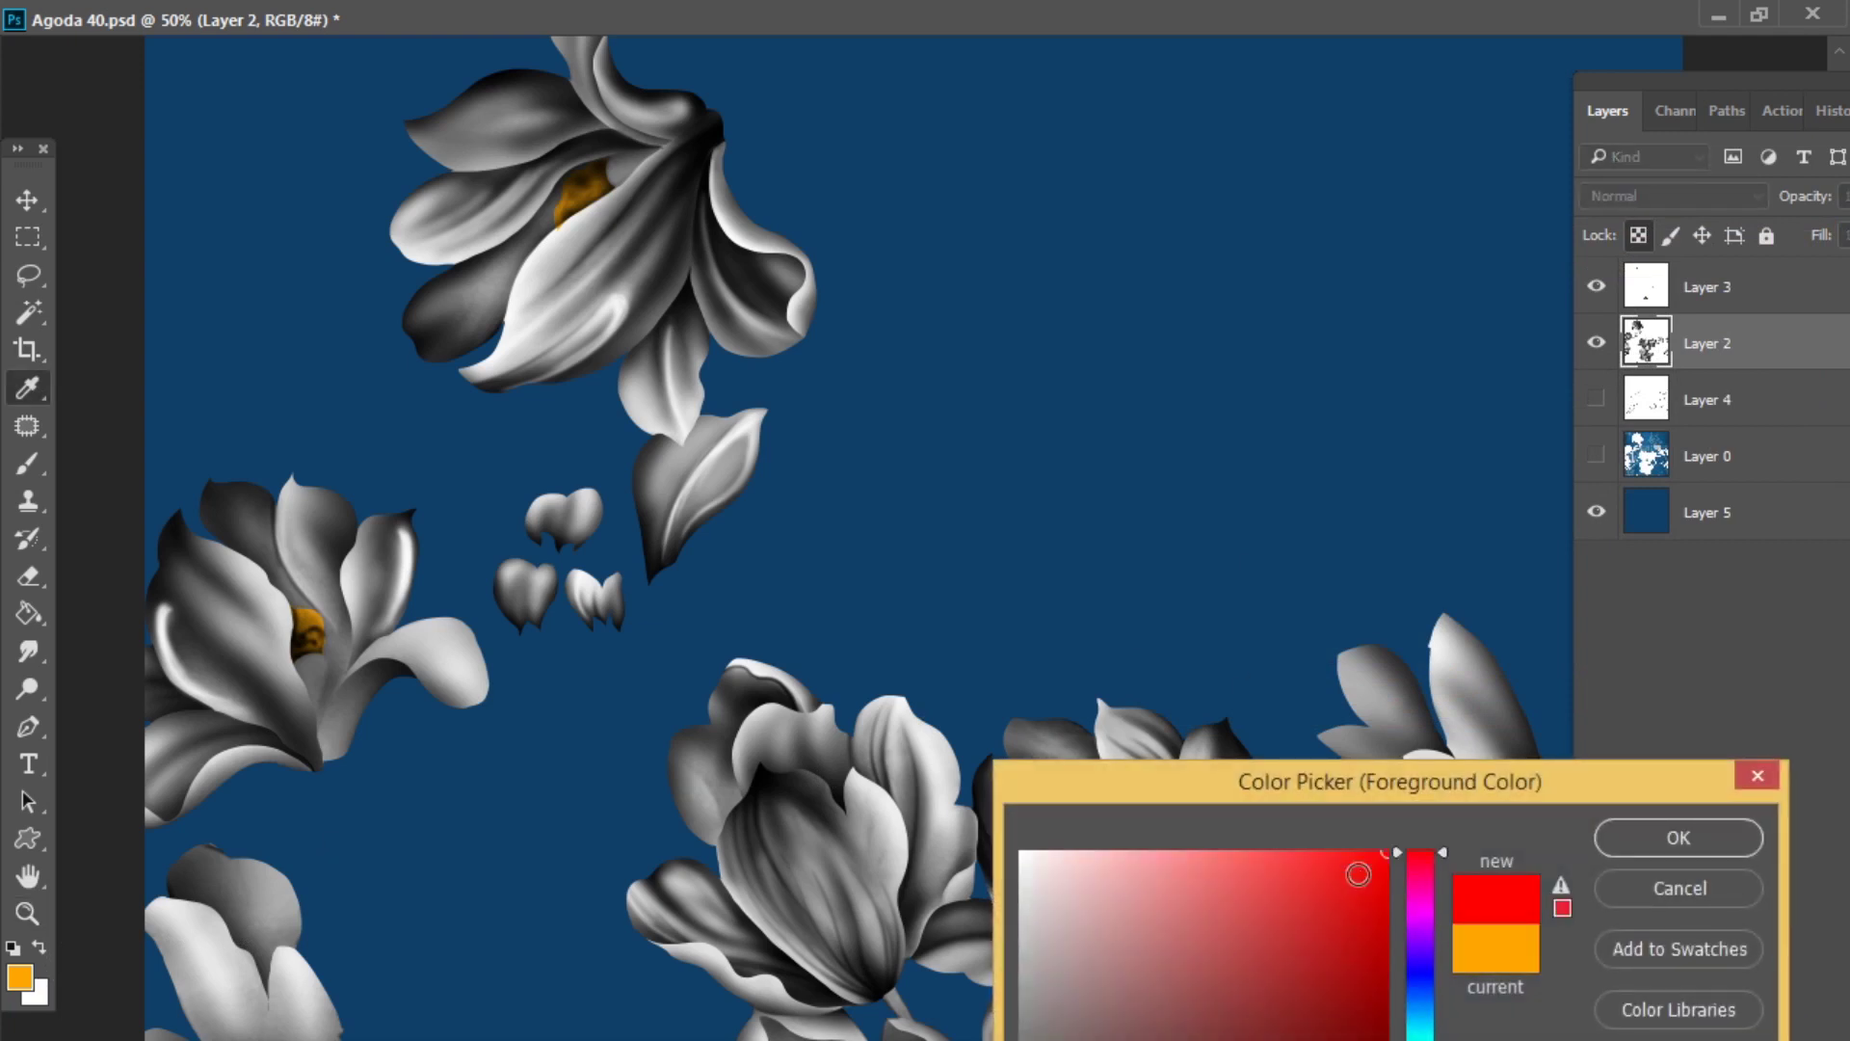
left_click(1651, 847)
key("ctrl+u")
left_click_drag(1368, 505, 1550, 503)
left_click_drag(1578, 438, 1568, 436)
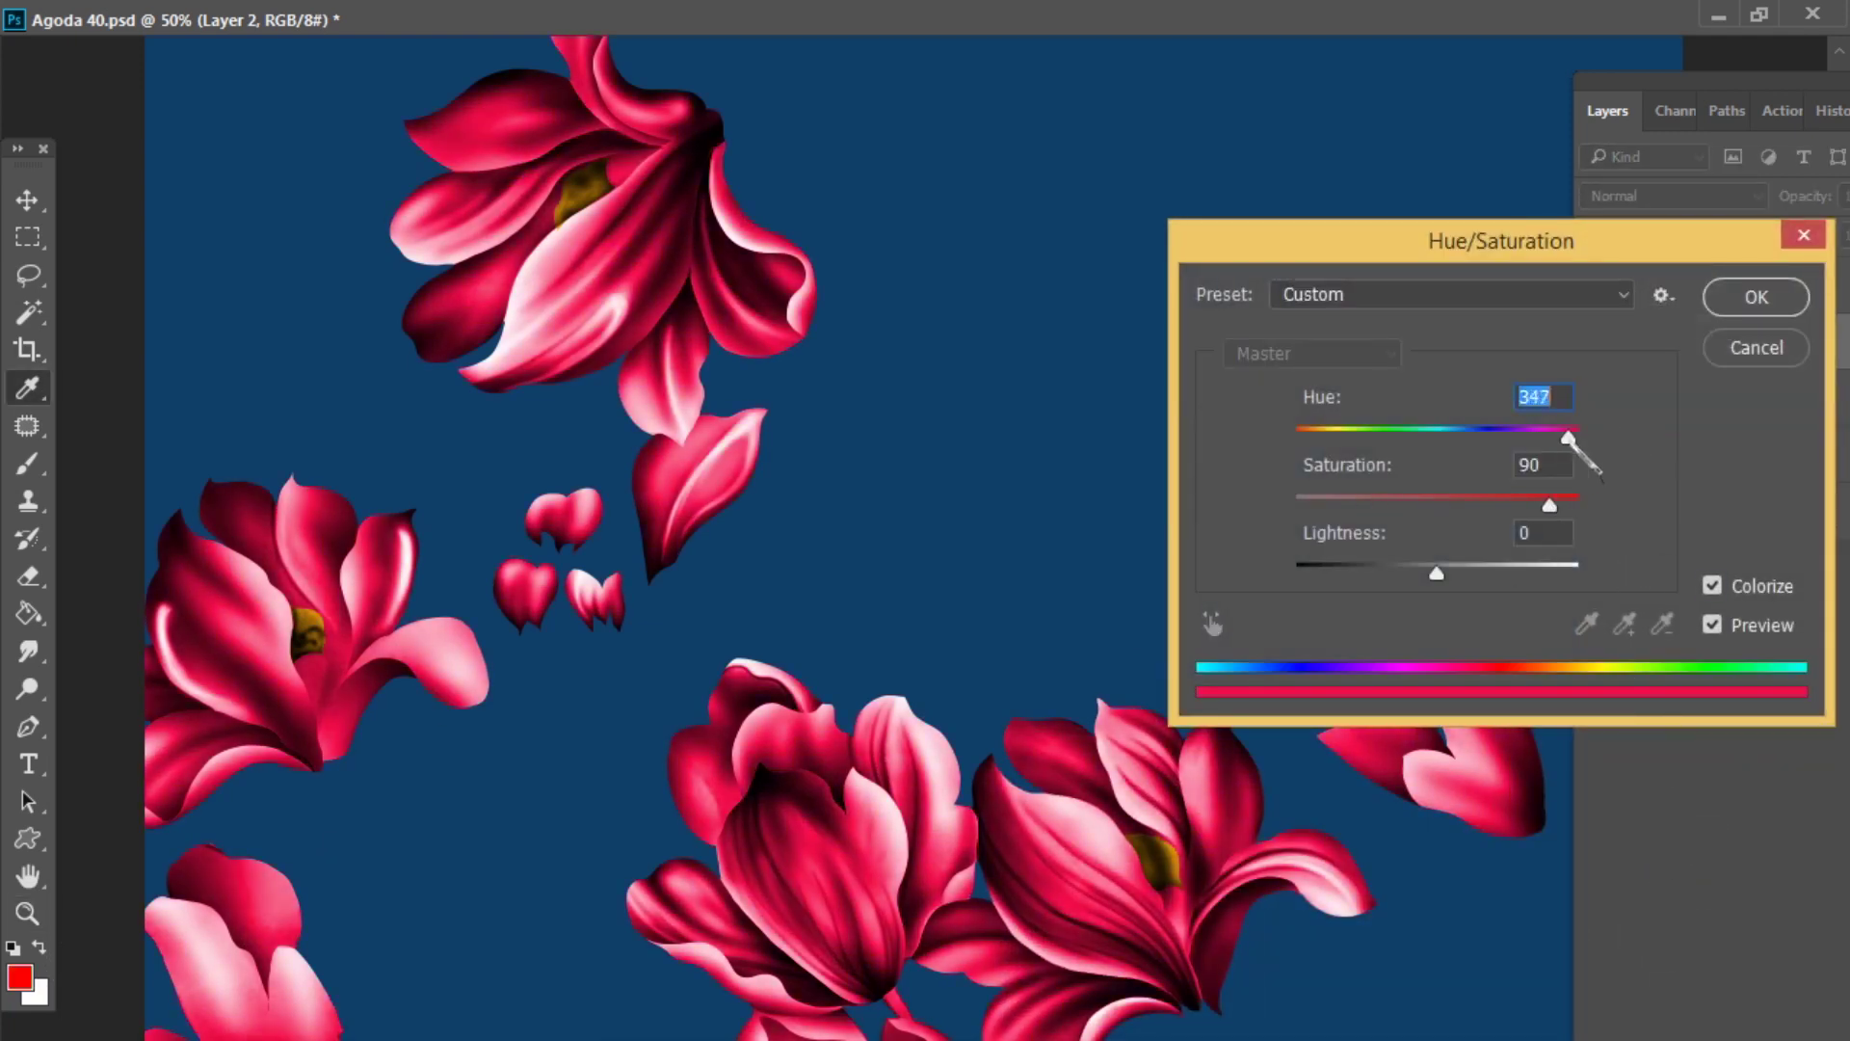
left_click(1735, 301)
- Show and activate Layer 4, and darken parts of its grey stems and bud bases with a black brush
left_click(1020, 620, "alt")
left_click(1596, 399)
left_click(1705, 399)
left_click(992, 641)
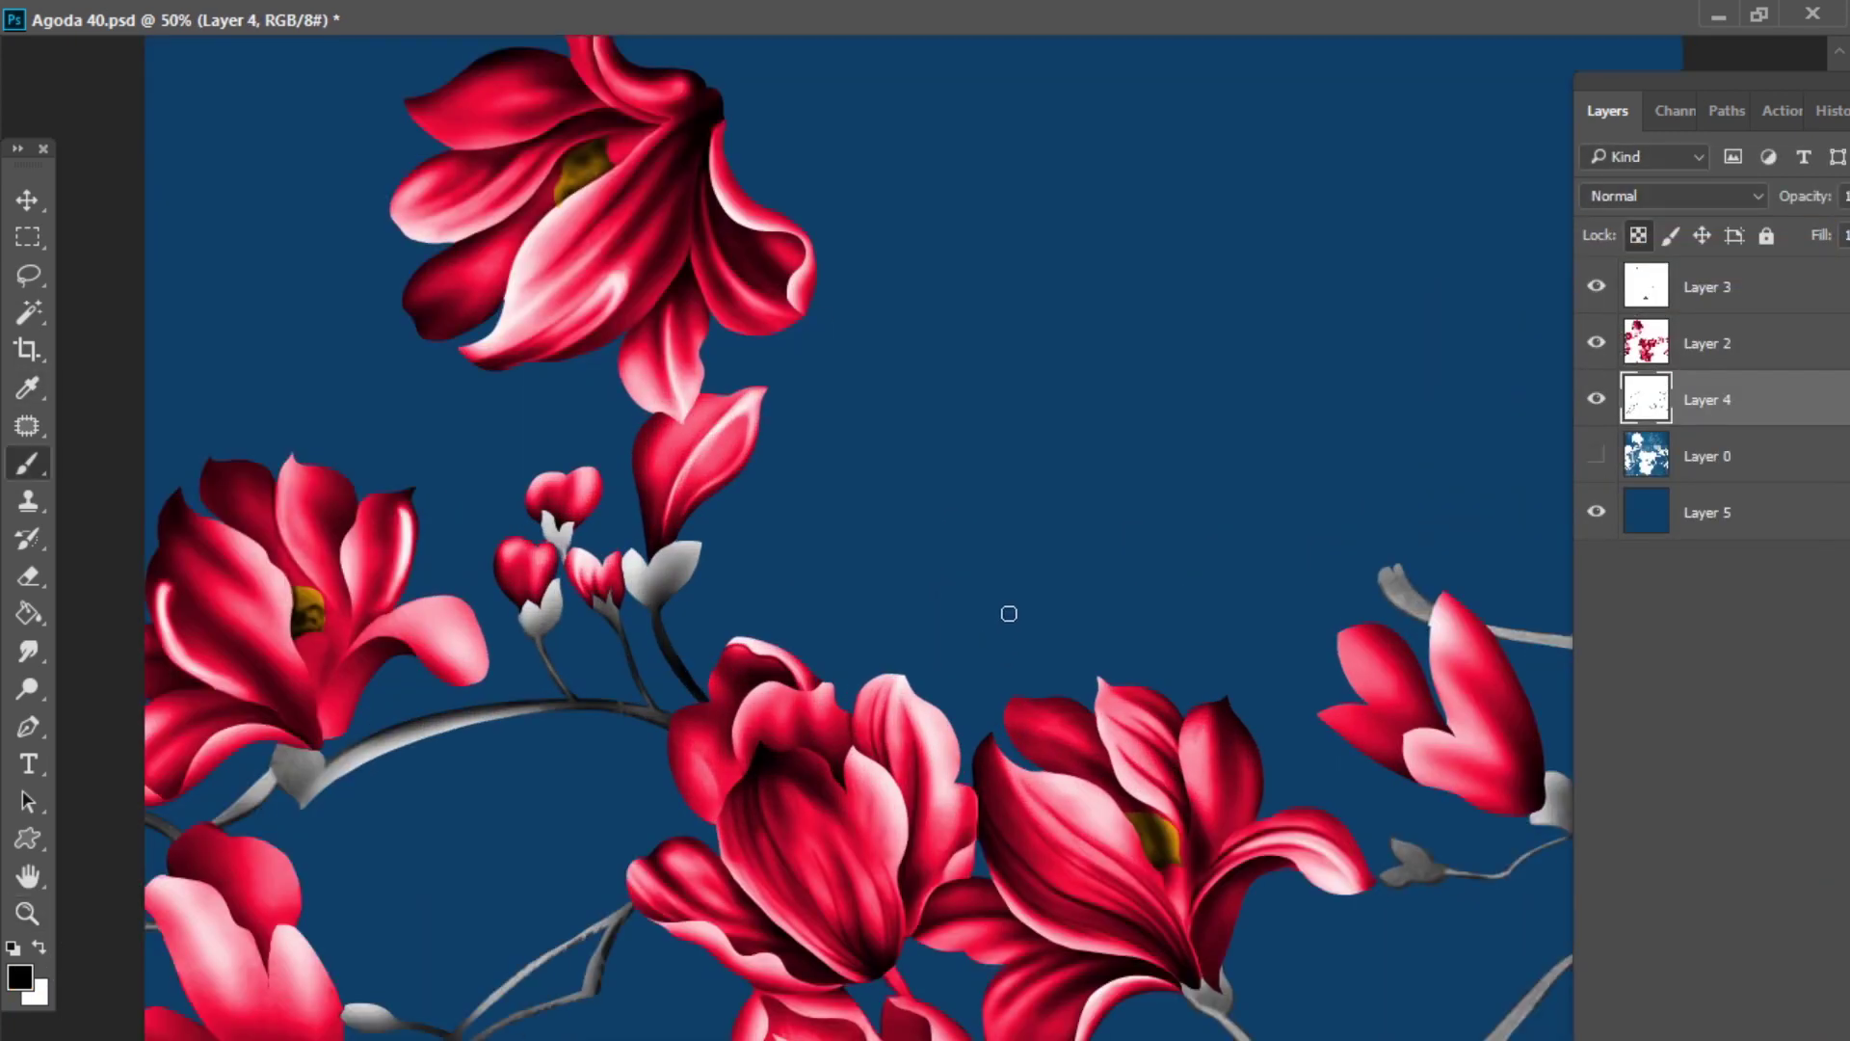
key("bracketright")
key("bracketright")
left_click_drag(569, 744, 323, 832)
key("bracketleft")
left_click(679, 581)
left_click_drag(648, 858, 520, 1021)
- Colorize the stems and bud bases on Layer 4 green with Hue 151 and Saturation 88
key("ctrl+u")
left_click(1713, 586)
left_click_drag(1366, 504, 1543, 505)
left_click_drag(1297, 435, 1414, 438)
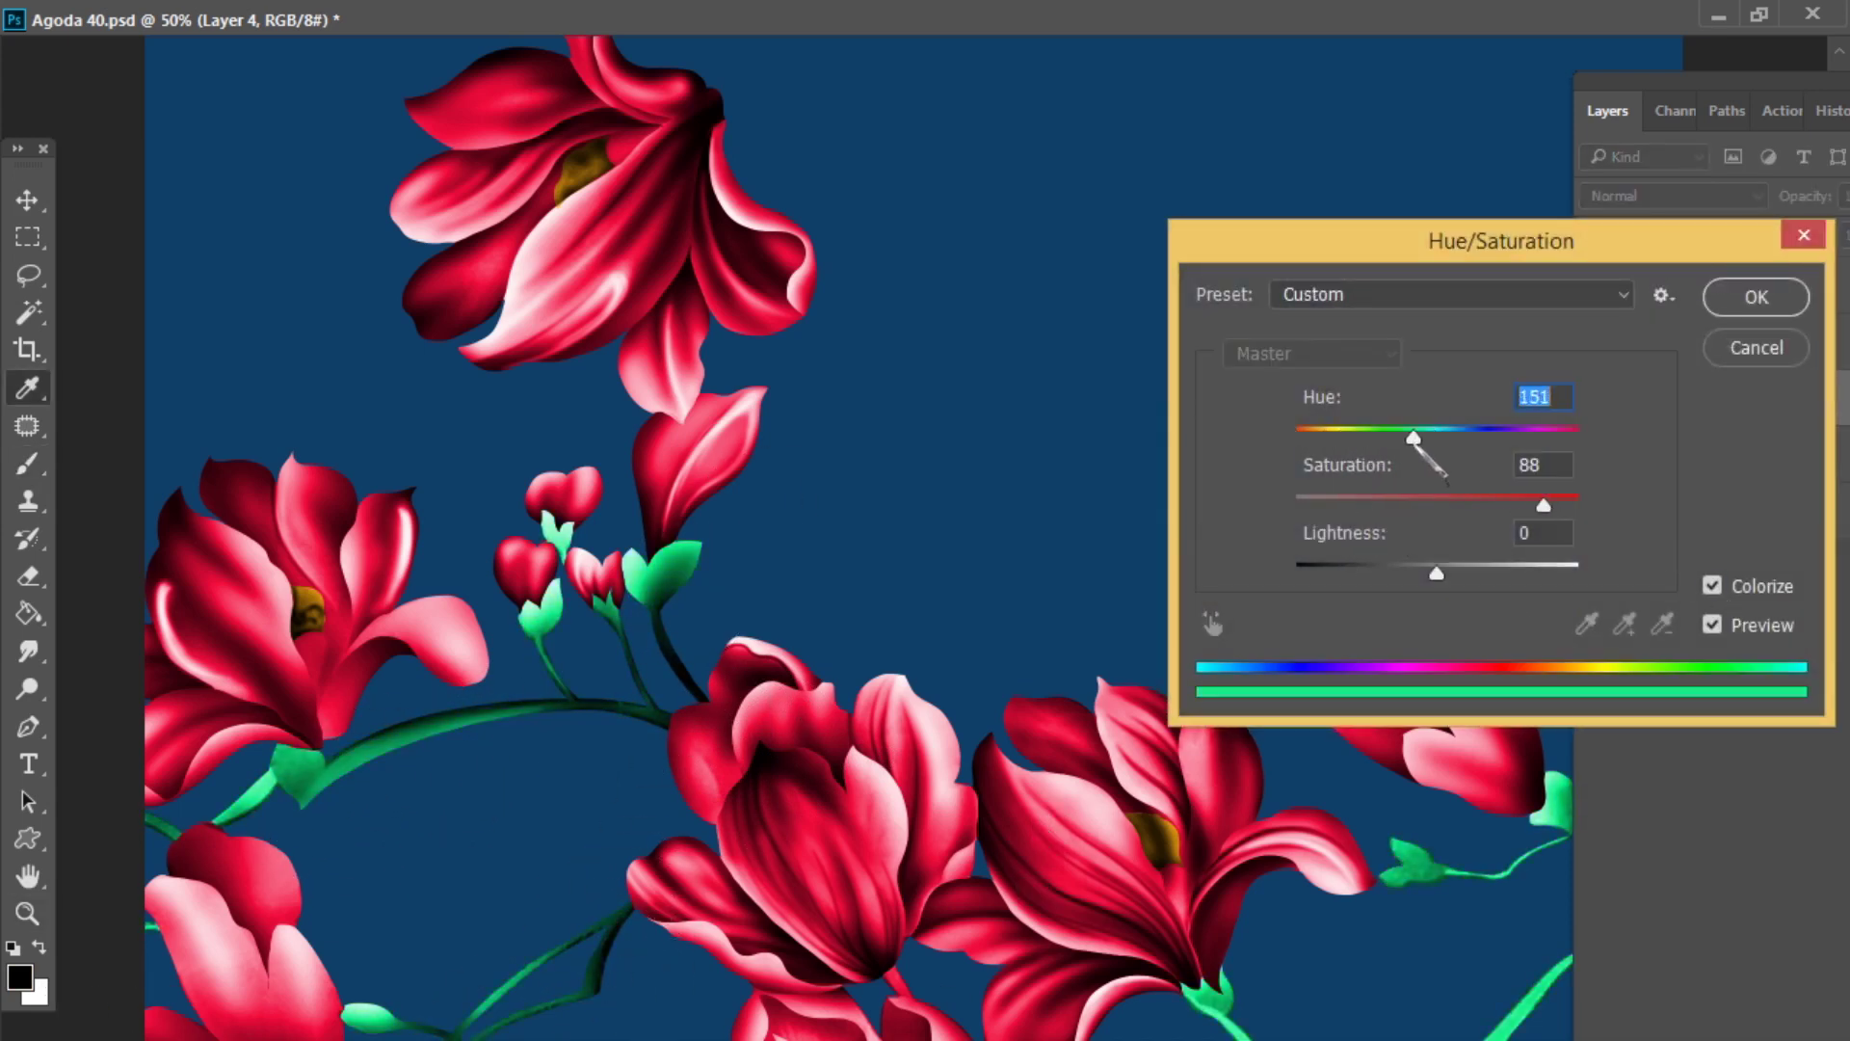
left_click(1749, 310)
- Hide the panels and brush black shading onto the green stems and bud bases along both sides of the design
key("Tab")
scroll(1252, 732, "down", 2)
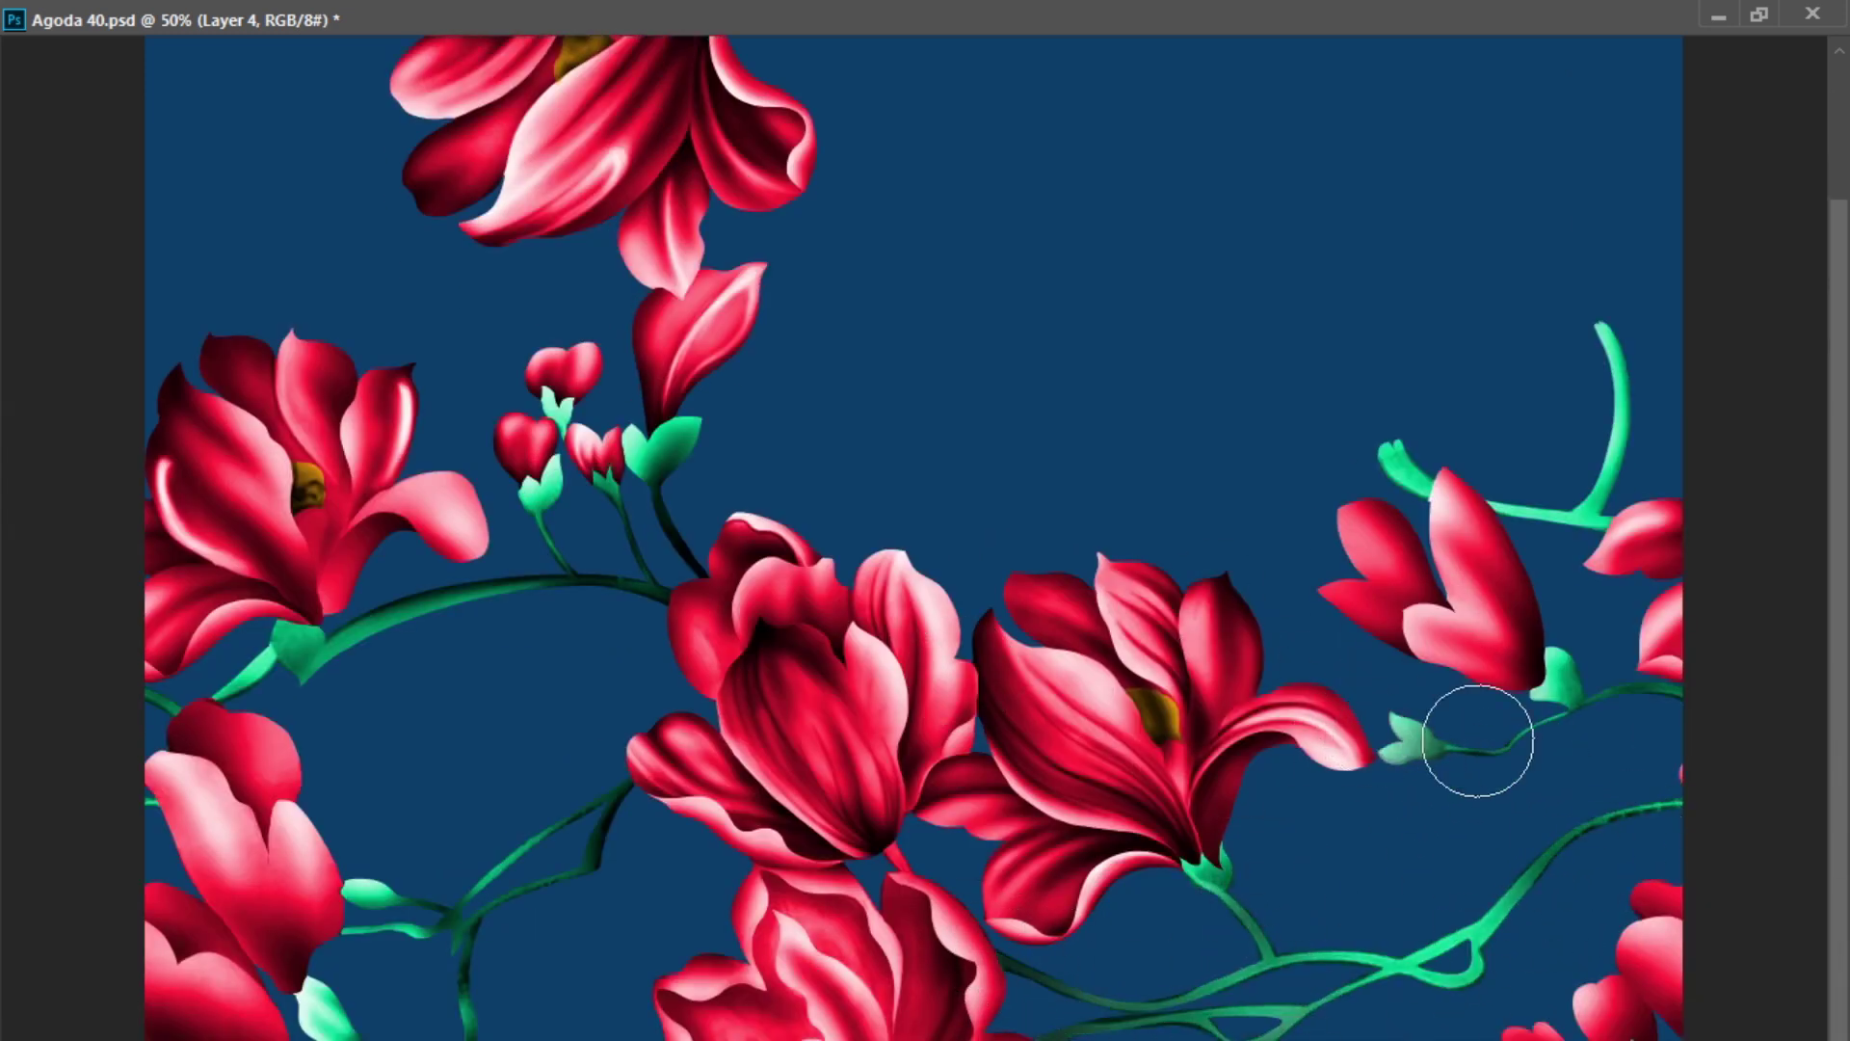
left_click_drag(1592, 573, 1548, 559)
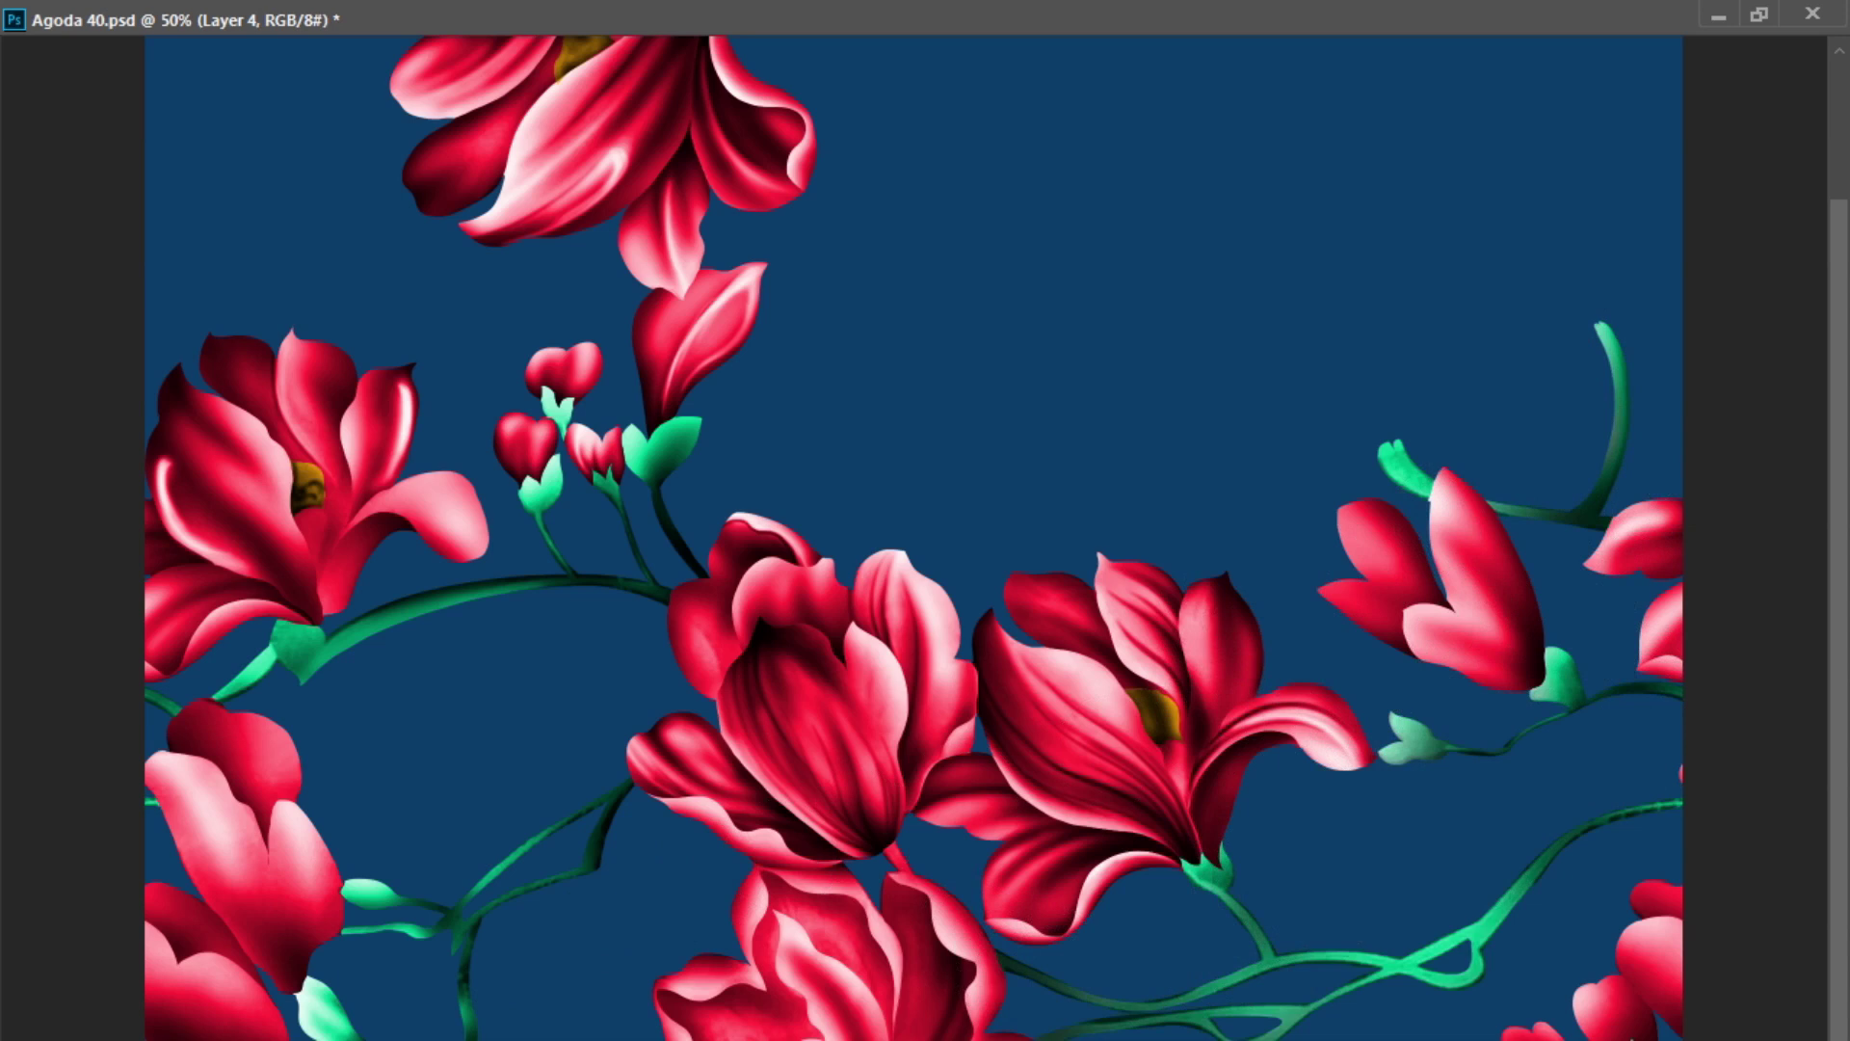
left_click_drag(337, 1026, 318, 997)
left_click_drag(313, 645, 231, 689)
- Reapply the last Hue/Saturation settings to the shaded stems on Layer 4, save the document and show the panels
key("ctrl+alt+u")
key("Return")
key("ctrl+minus")
key("ctrl+minus")
key("ctrl+minus")
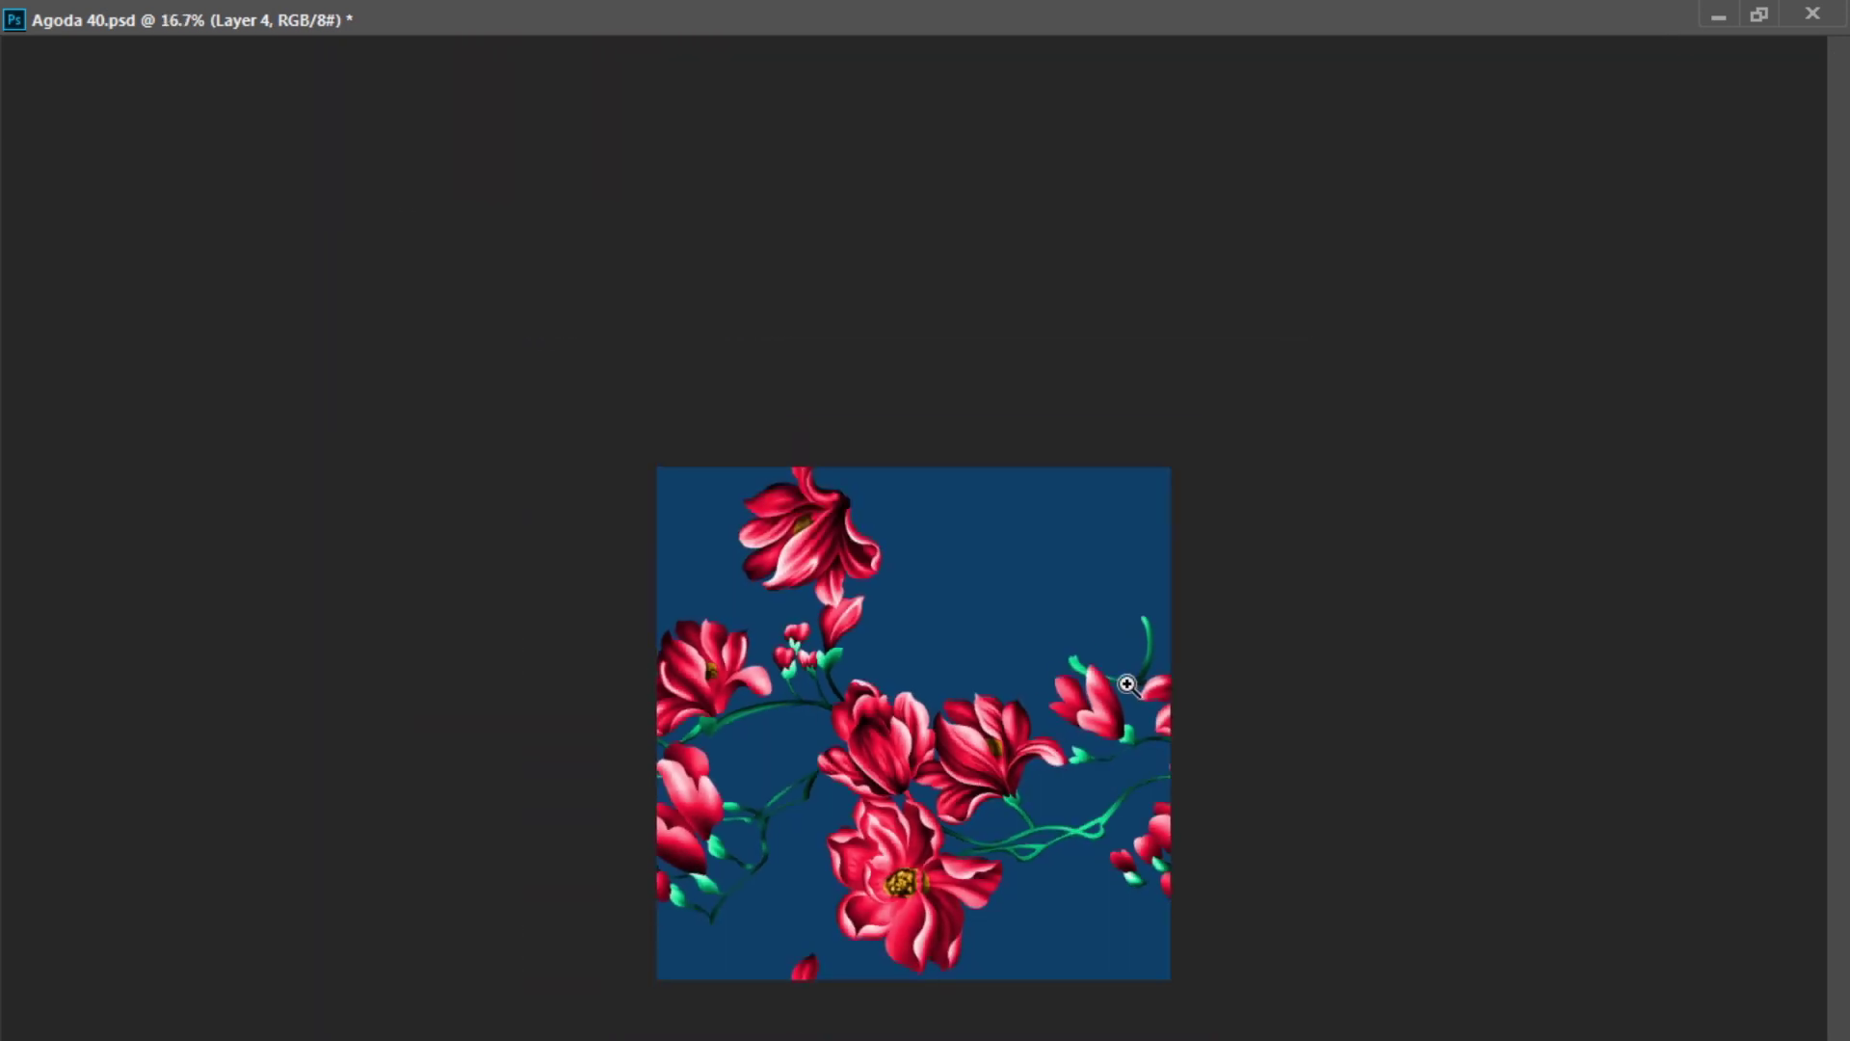
key("ctrl+plus")
key("ctrl+plus")
key("ctrl+minus")
key("ctrl+plus")
key("Tab")
key("ctrl+minus")
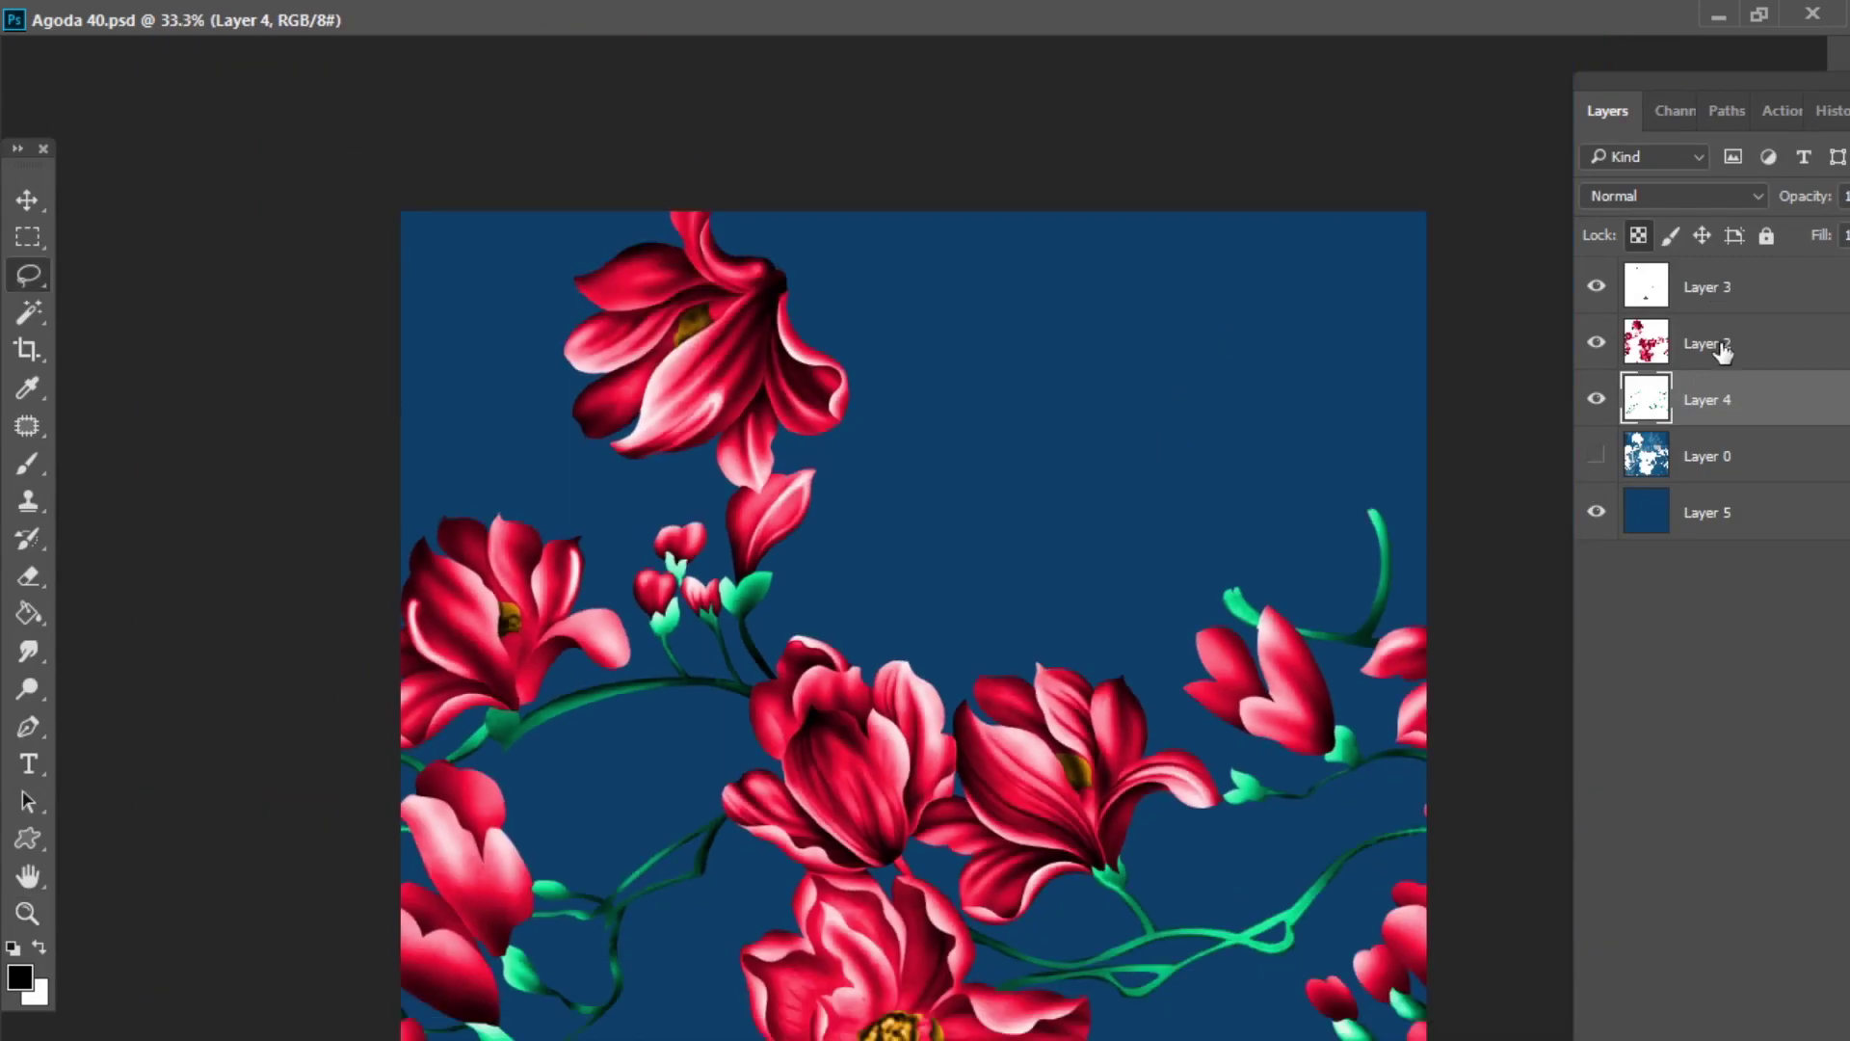
- Lasso the large open flower on Layer 2 and move a free-transform copy of it towards the empty upper-right area
left_click(1722, 353)
scroll(927, 758, "up", 4)
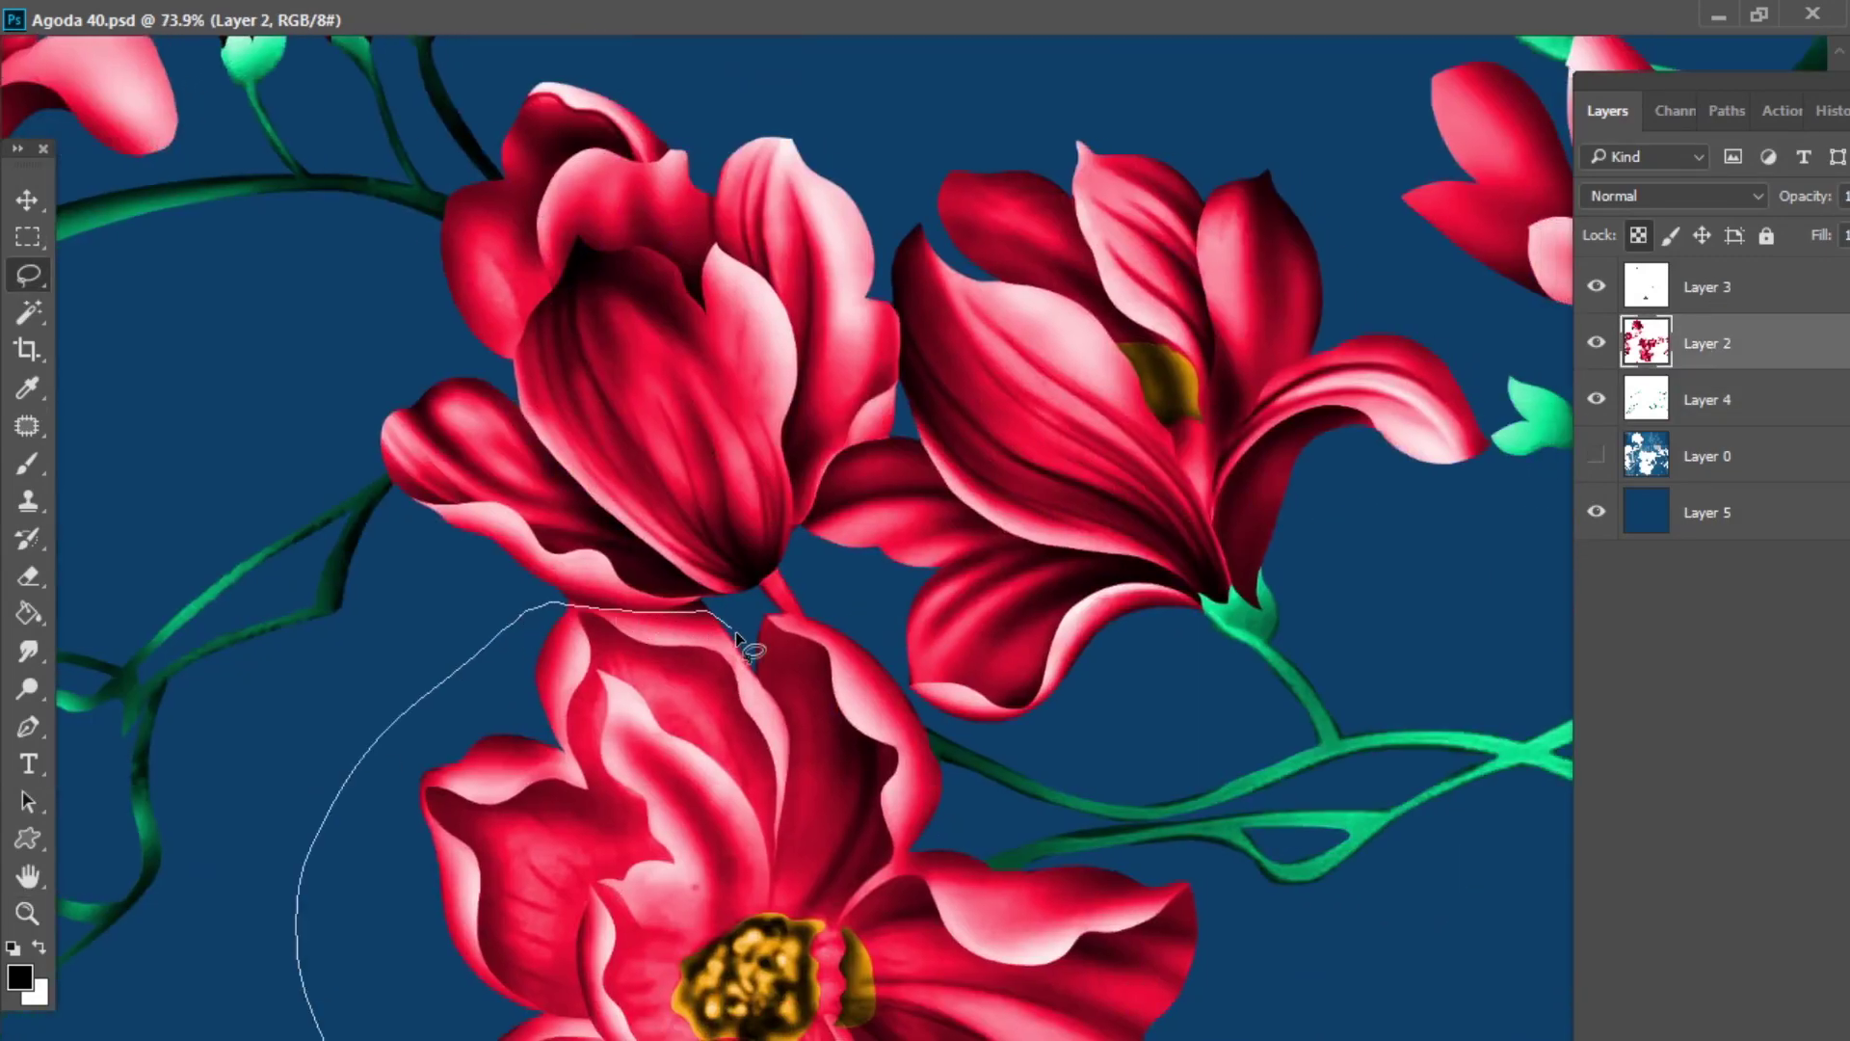
left_click_drag(881, 653, 1373, 1021)
scroll(800, 727, "down", 4)
key("ctrl+alt+t")
left_click_drag(905, 963, 1027, 527)
- Rotate, shrink and flip the flower copy so it fits above the upper-right bud, and deselect it
mouse_move(1444, 411)
left_mouse_down()
mouse_move(1462, 454)
mouse_move(1201, 1002)
left_mouse_up()
mouse_move(1254, 389)
left_mouse_down()
mouse_move(1351, 294)
mouse_move(1285, 362)
left_mouse_up()
left_click_drag(1247, 523, 1288, 512)
left_click_drag(1370, 485, 1287, 509)
right_click(1236, 479)
left_click(1360, 912)
left_click_drag(1330, 905, 1402, 624)
left_click_drag(1276, 574, 1320, 542)
left_click_drag(1442, 547, 1430, 589)
left_click_drag(1290, 533, 1307, 533)
left_click_drag(1430, 578, 1434, 557)
left_click_drag(1342, 482, 1329, 483)
key("Return")
key("ctrl+d")
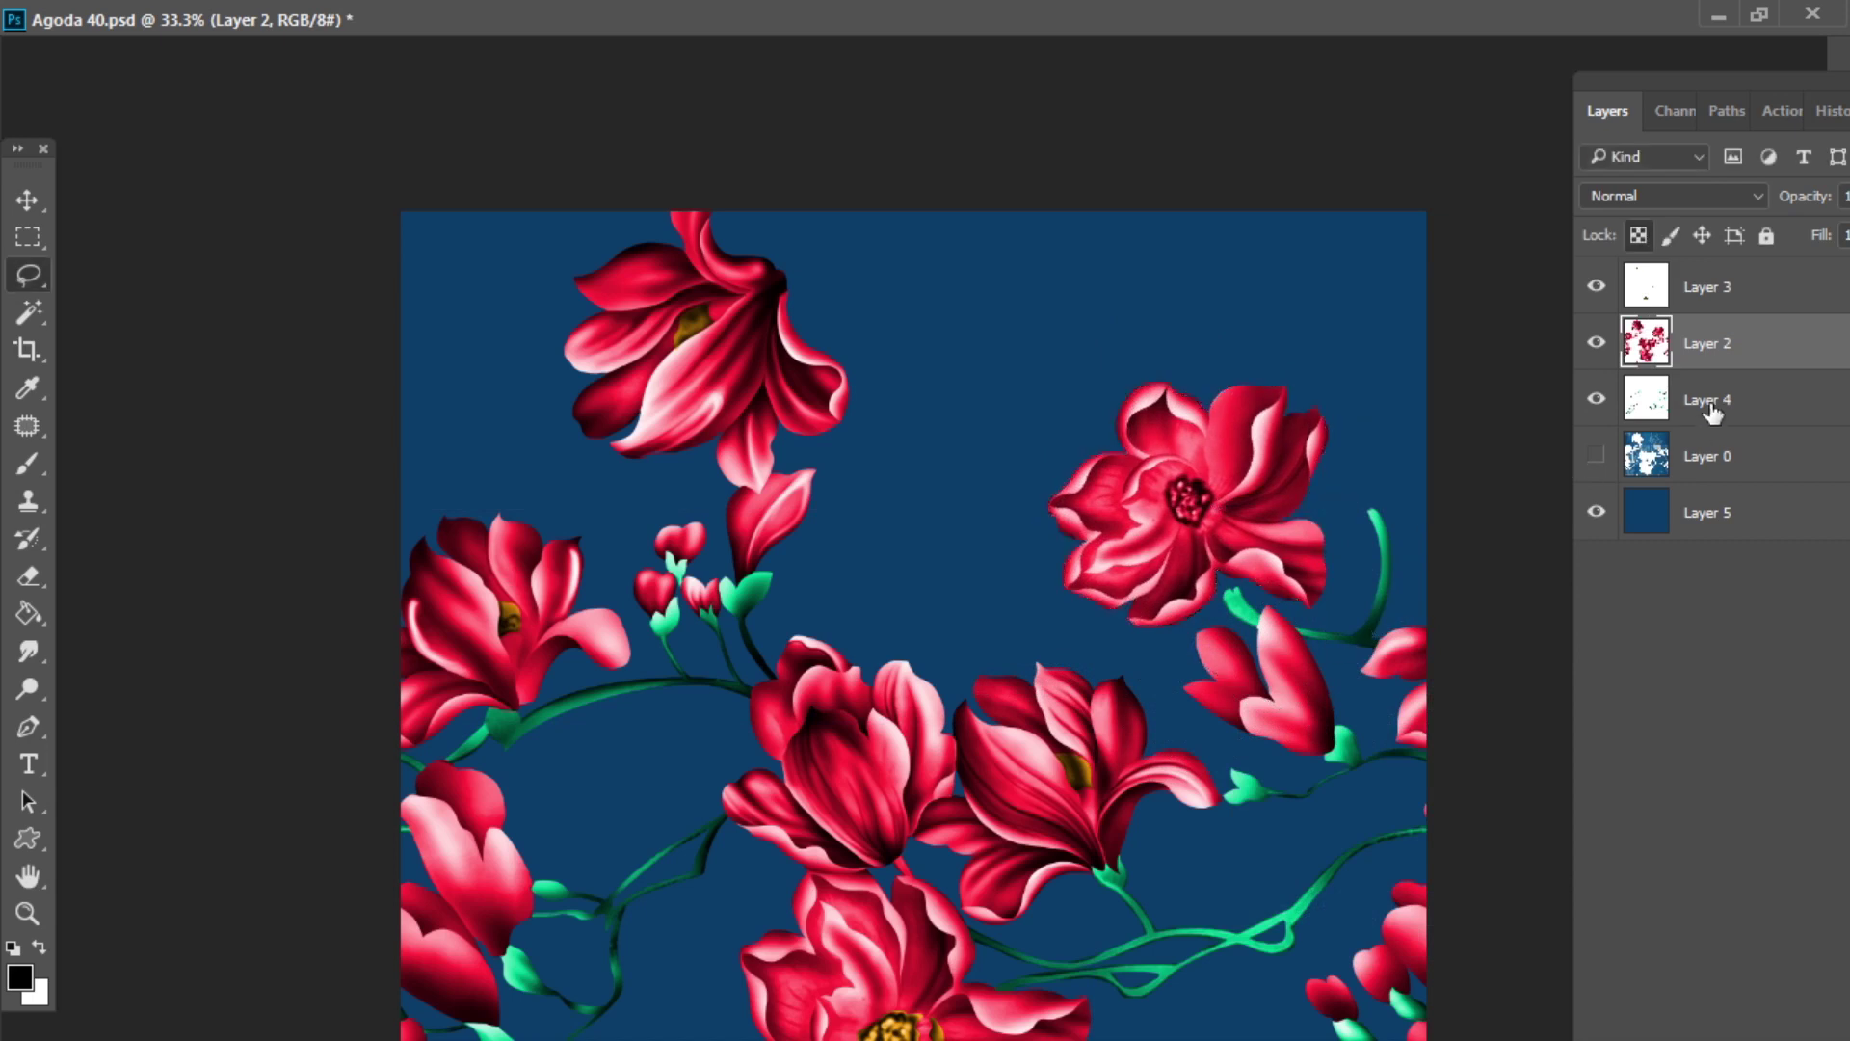
- Lasso the stem end below the flower copy on Layer 4, unlock transparency and smudge the green up to the petals
left_click(1712, 405)
left_click_drag(1108, 453, 1340, 694, "ctrl")
scroll(1256, 615, "up", 4)
left_click_drag(369, 525, 814, 937)
left_click(1637, 236)
key("r")
mouse_move(569, 708)
left_mouse_down()
mouse_move(454, 690)
mouse_move(642, 635)
mouse_move(557, 809)
left_mouse_up()
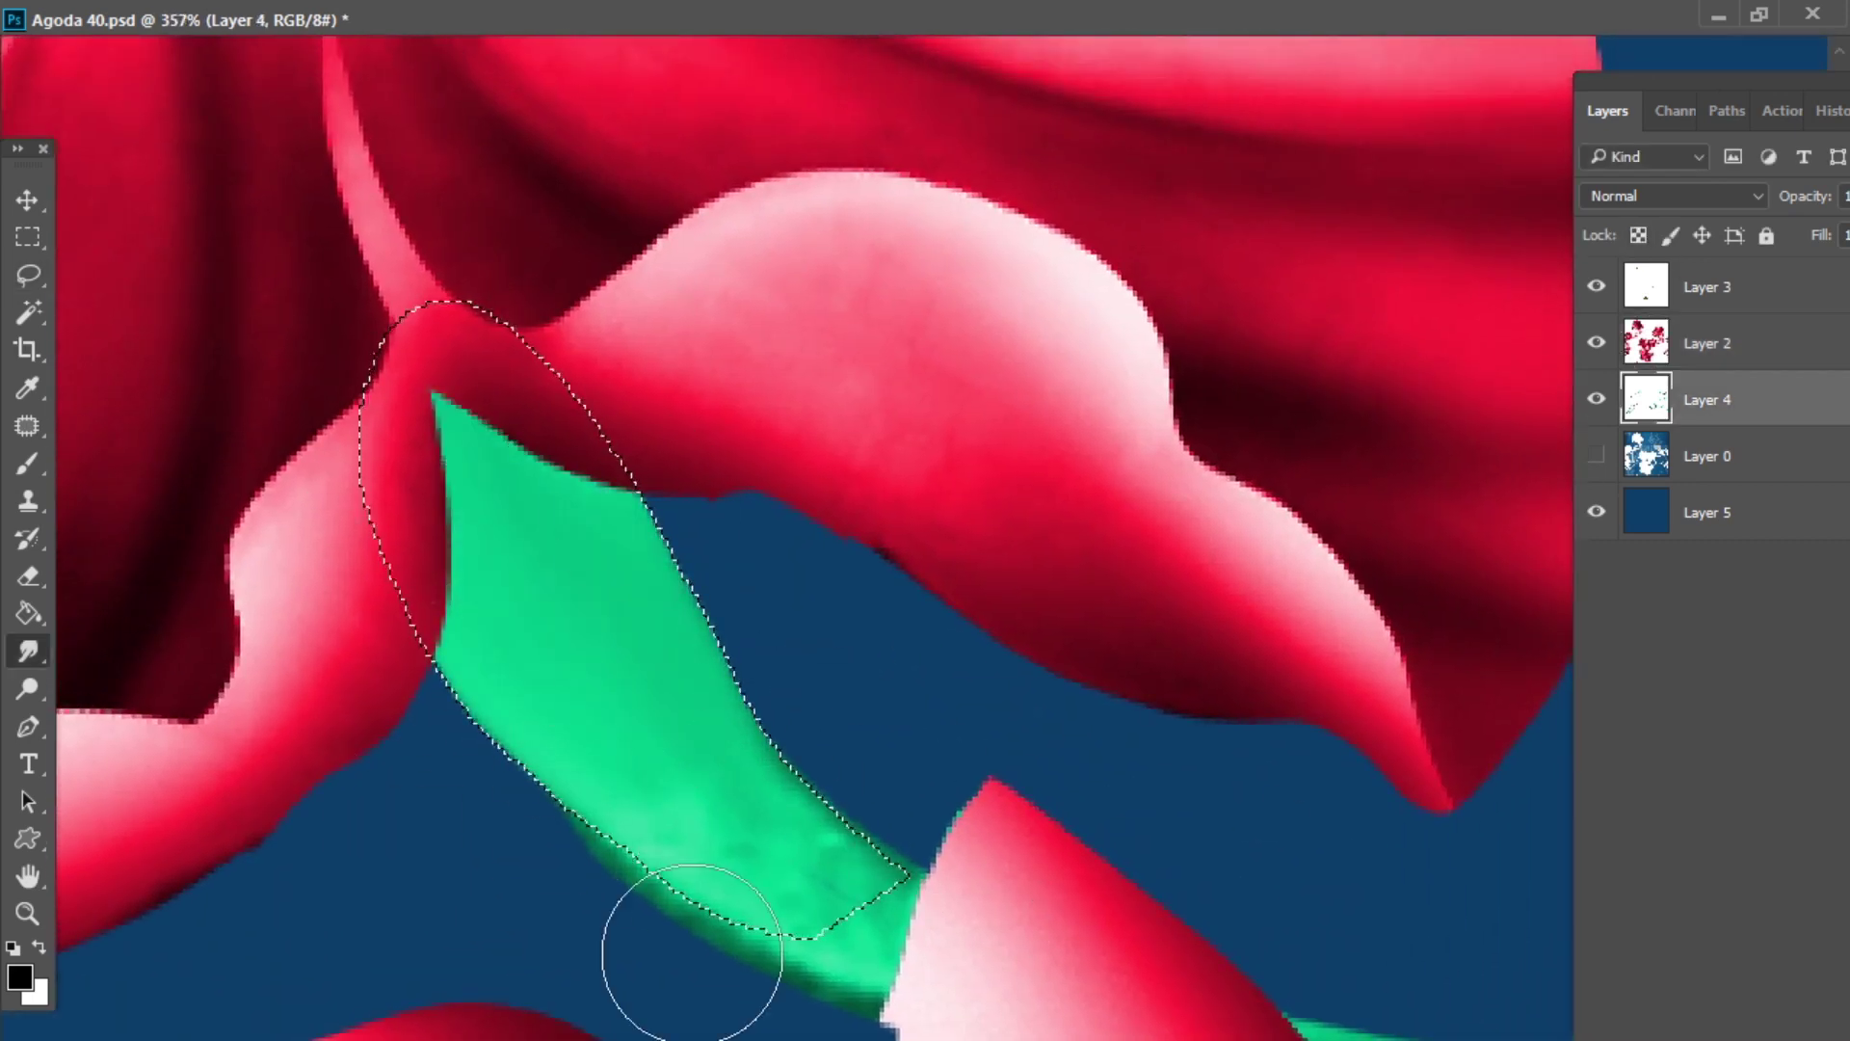
key("ctrl+d")
- Smooth the extended stem below the copied flower with the Smudge tool and relock Layer 4's transparent pixels
left_click(674, 710, "alt")
left_click(727, 721, "alt")
left_click_drag(689, 582, 835, 757)
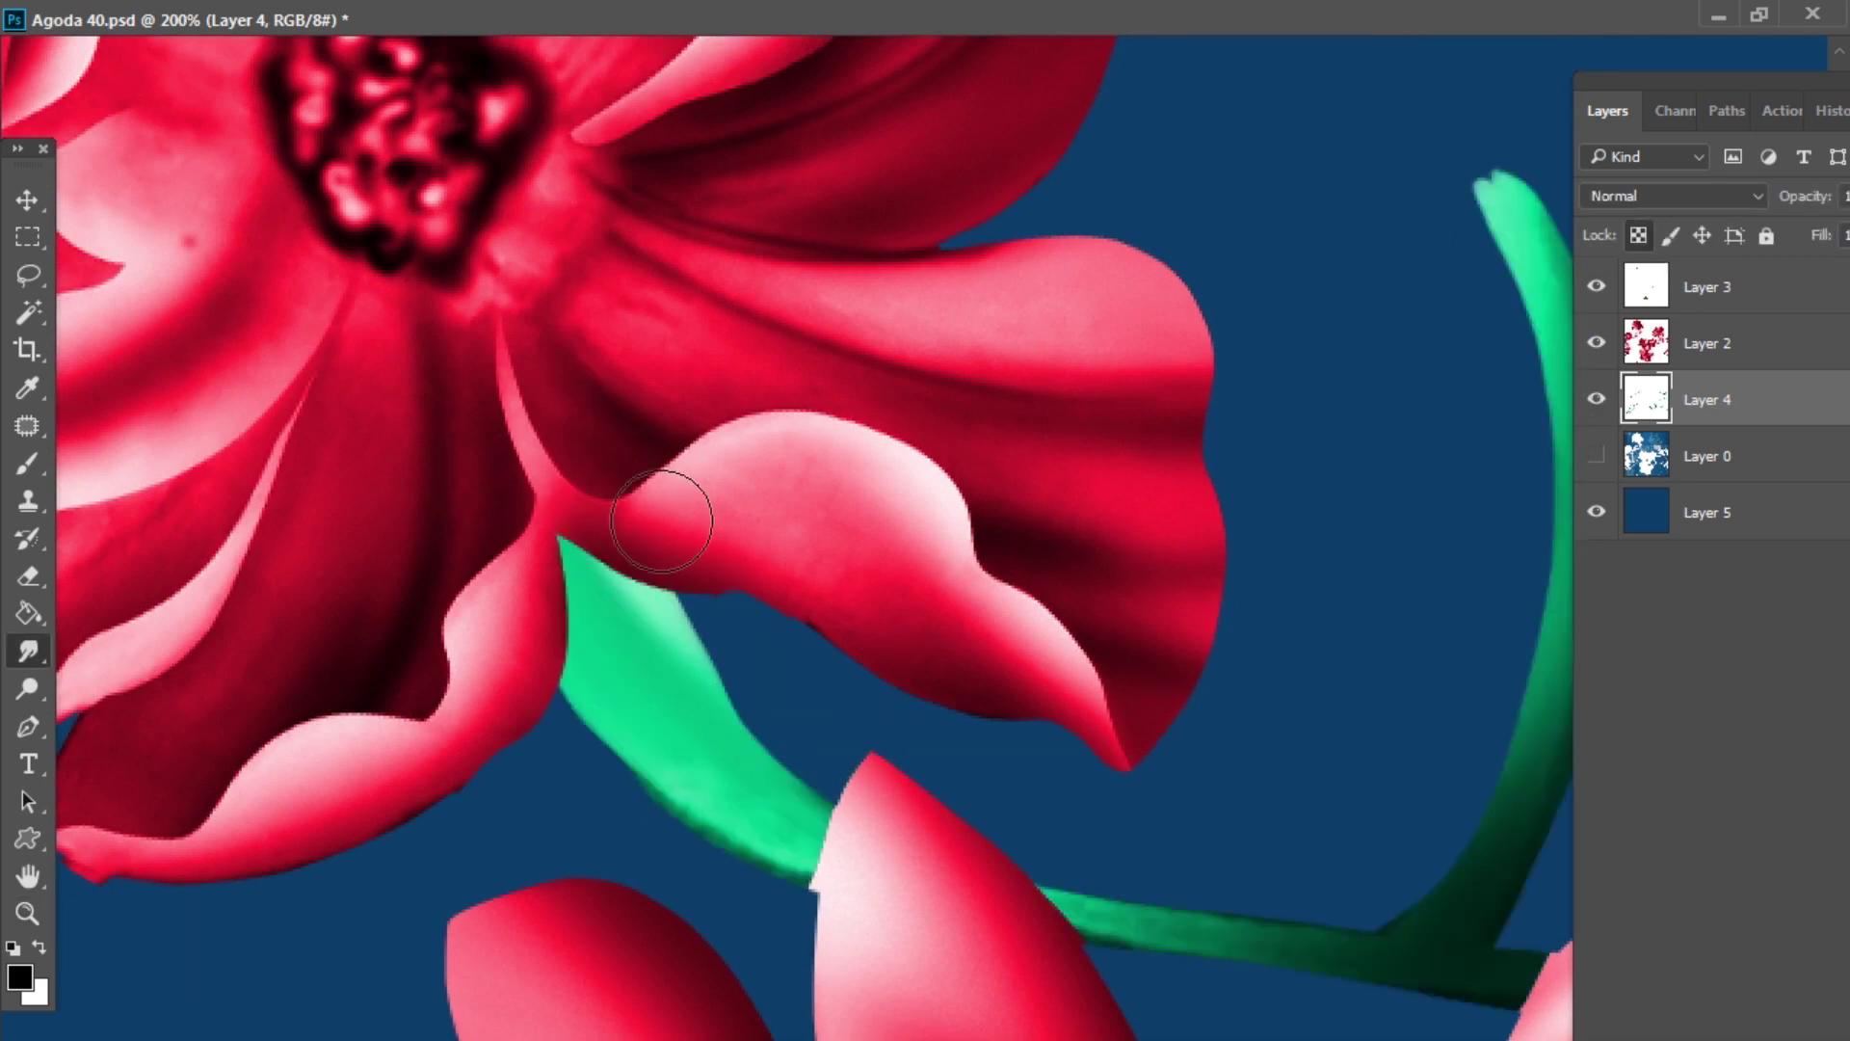
key("ctrl+minus")
key("ctrl+minus")
key("ctrl+minus")
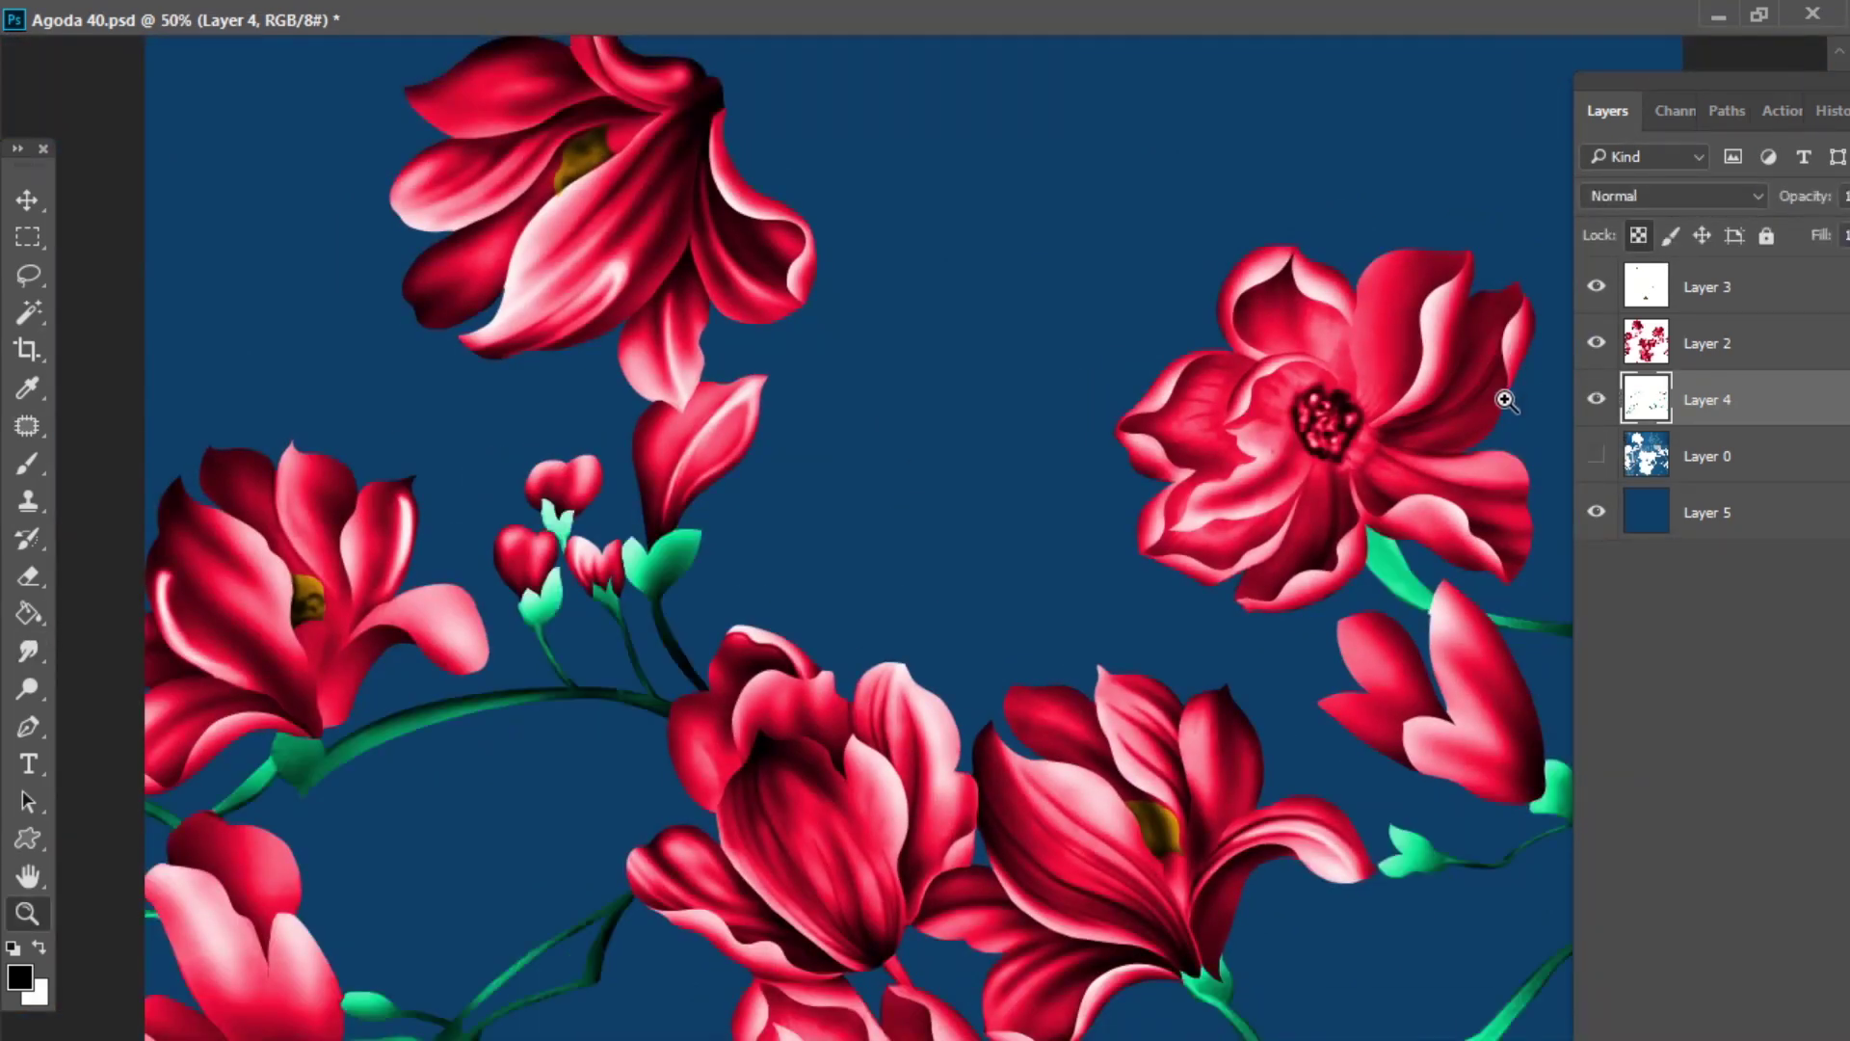
- Darken the extended stem where it meets the copied flower with the black brush
left_click_drag(1600, 348, 1607, 303)
key("b")
mouse_move(1350, 504)
left_mouse_down()
mouse_move(1378, 488)
mouse_move(1383, 578)
left_mouse_up()
left_click_drag(1597, 345, 1598, 289)
key("z")
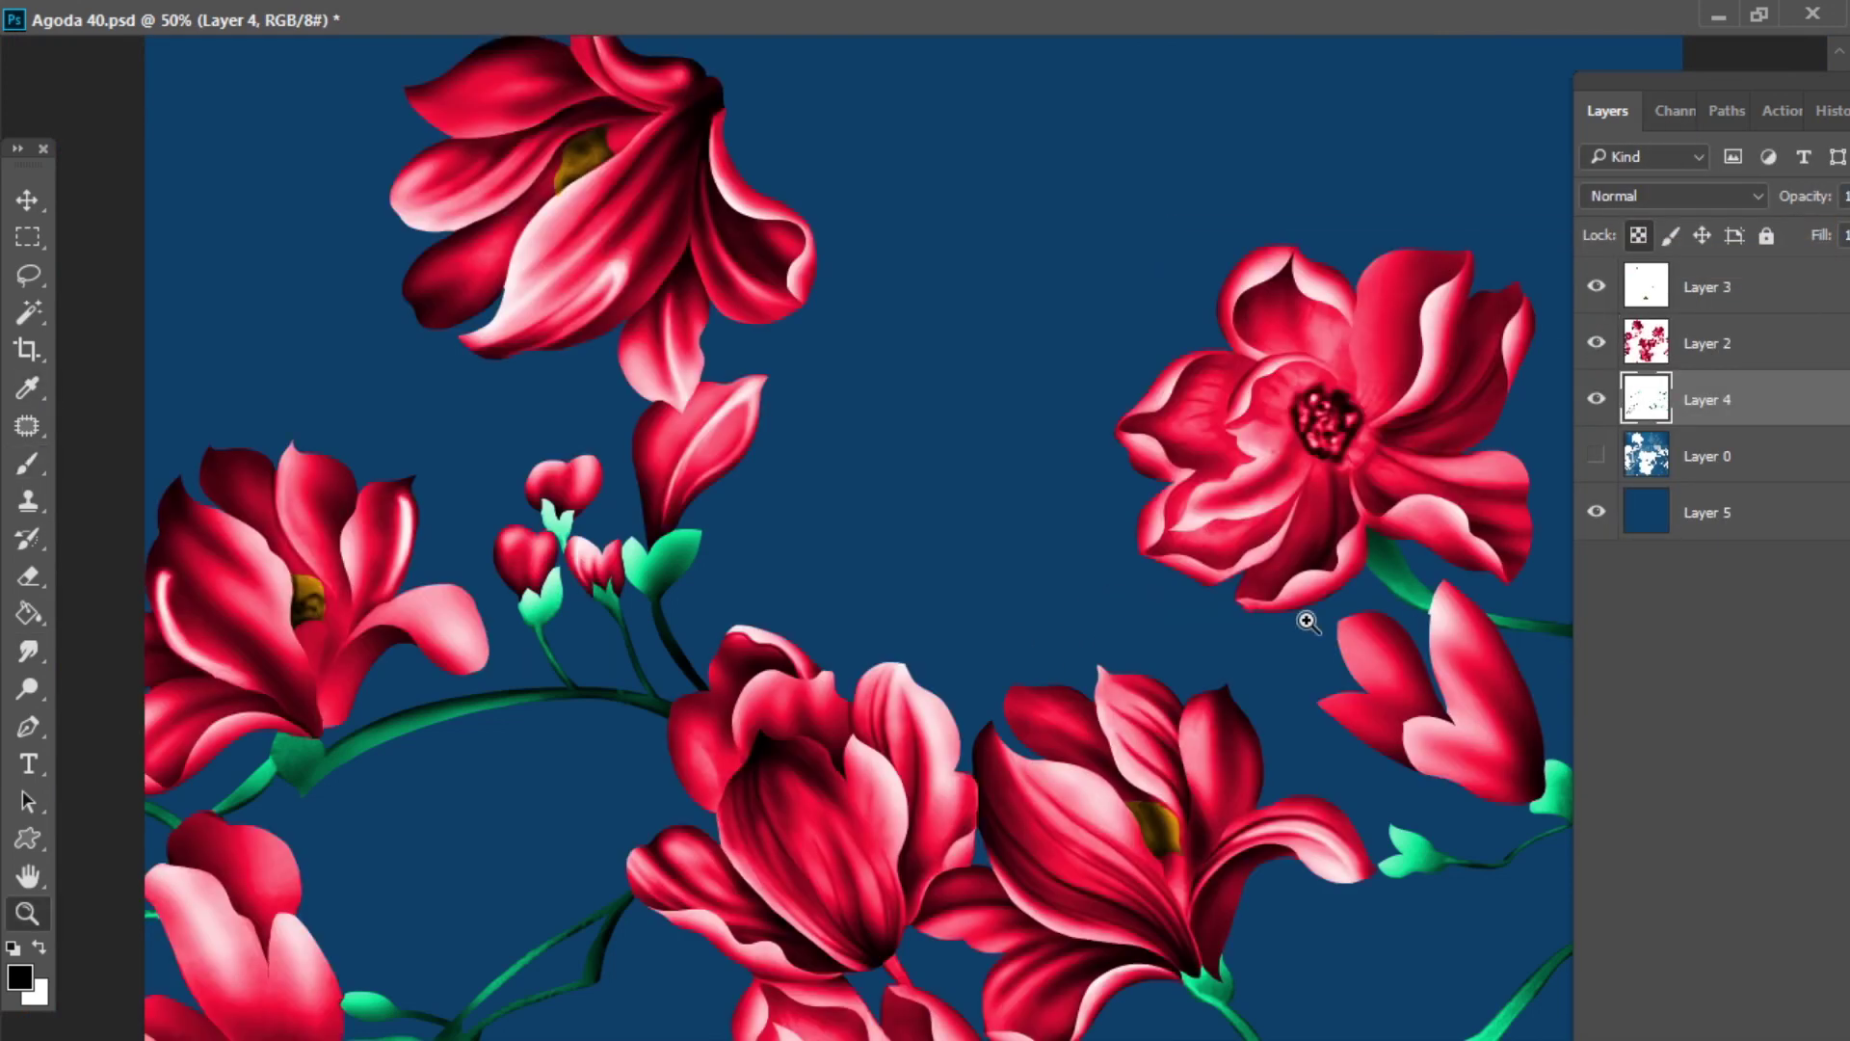
- Lasso the red stem piece between the two central flowers, separate it onto its own layer and recolour it green
scroll(1368, 616, "up", 1)
left_click_drag(1239, 805, 925, 980)
key("l")
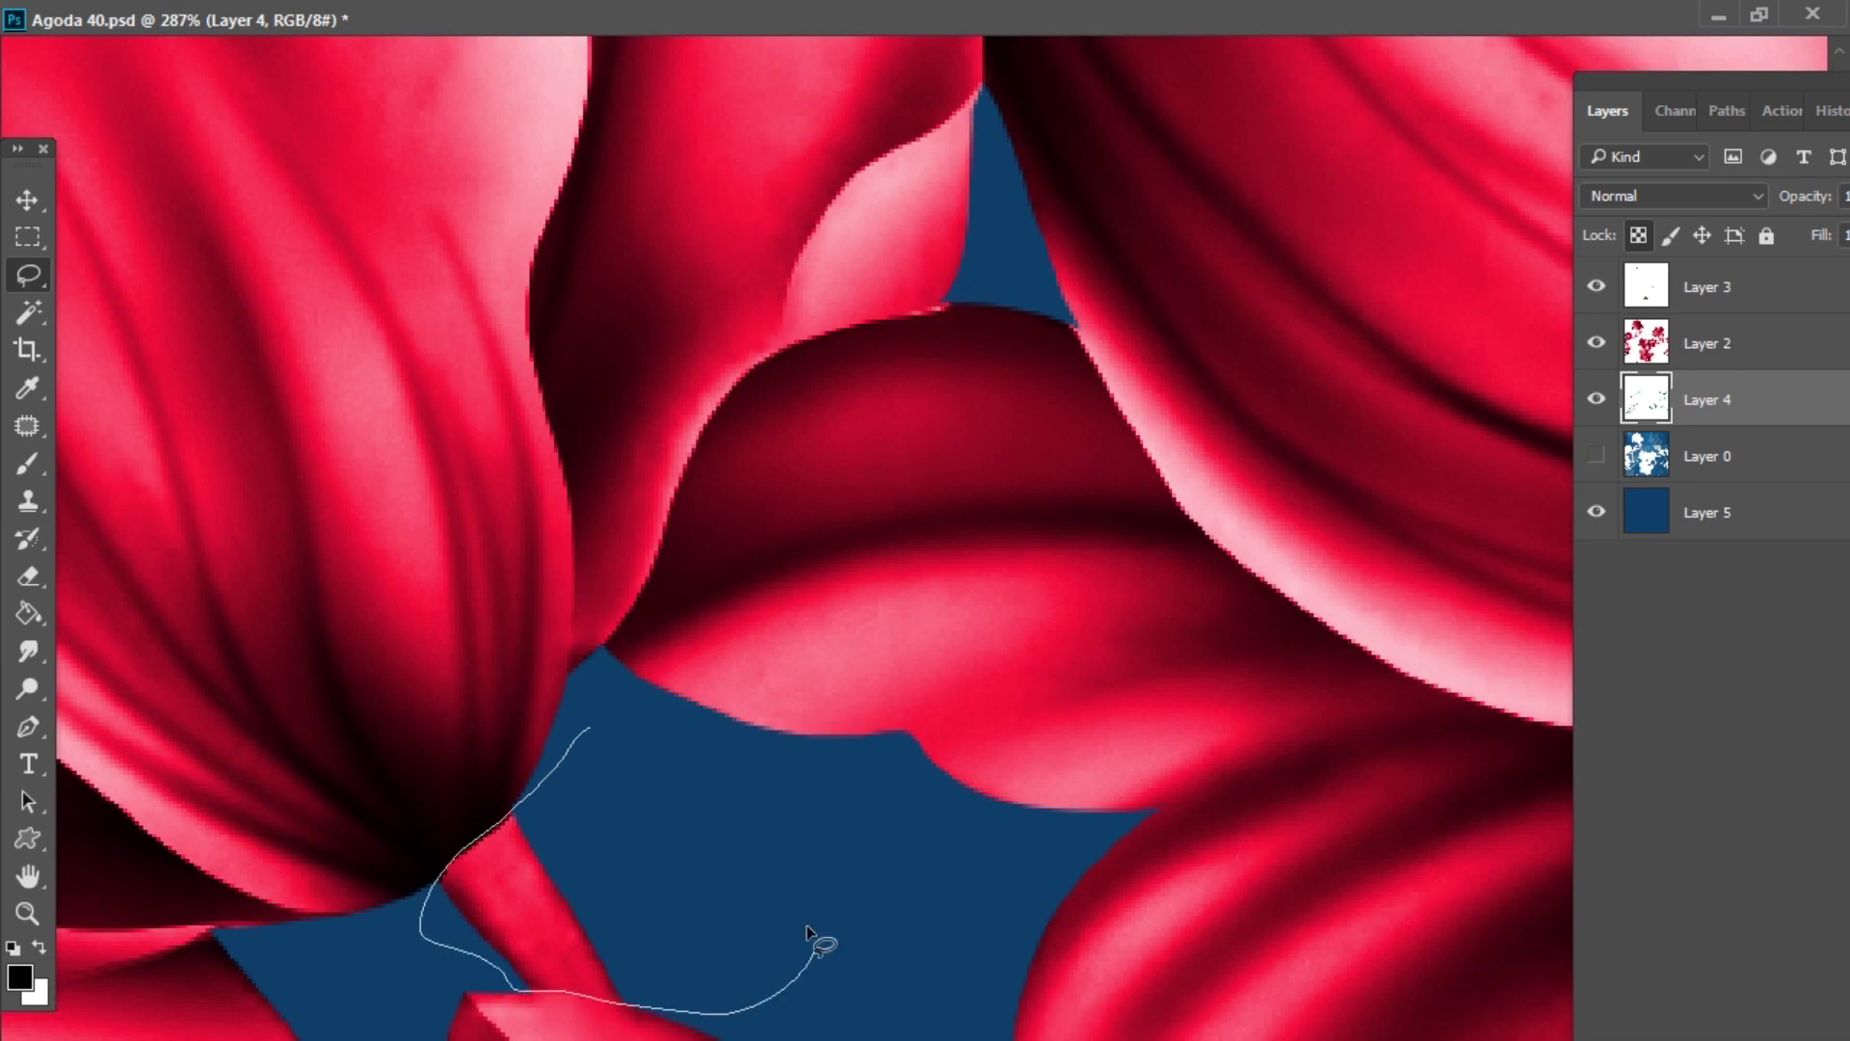
left_click_drag(779, 997, 808, 992)
right_click(448, 766)
left_click(578, 511)
key("ctrl+u")
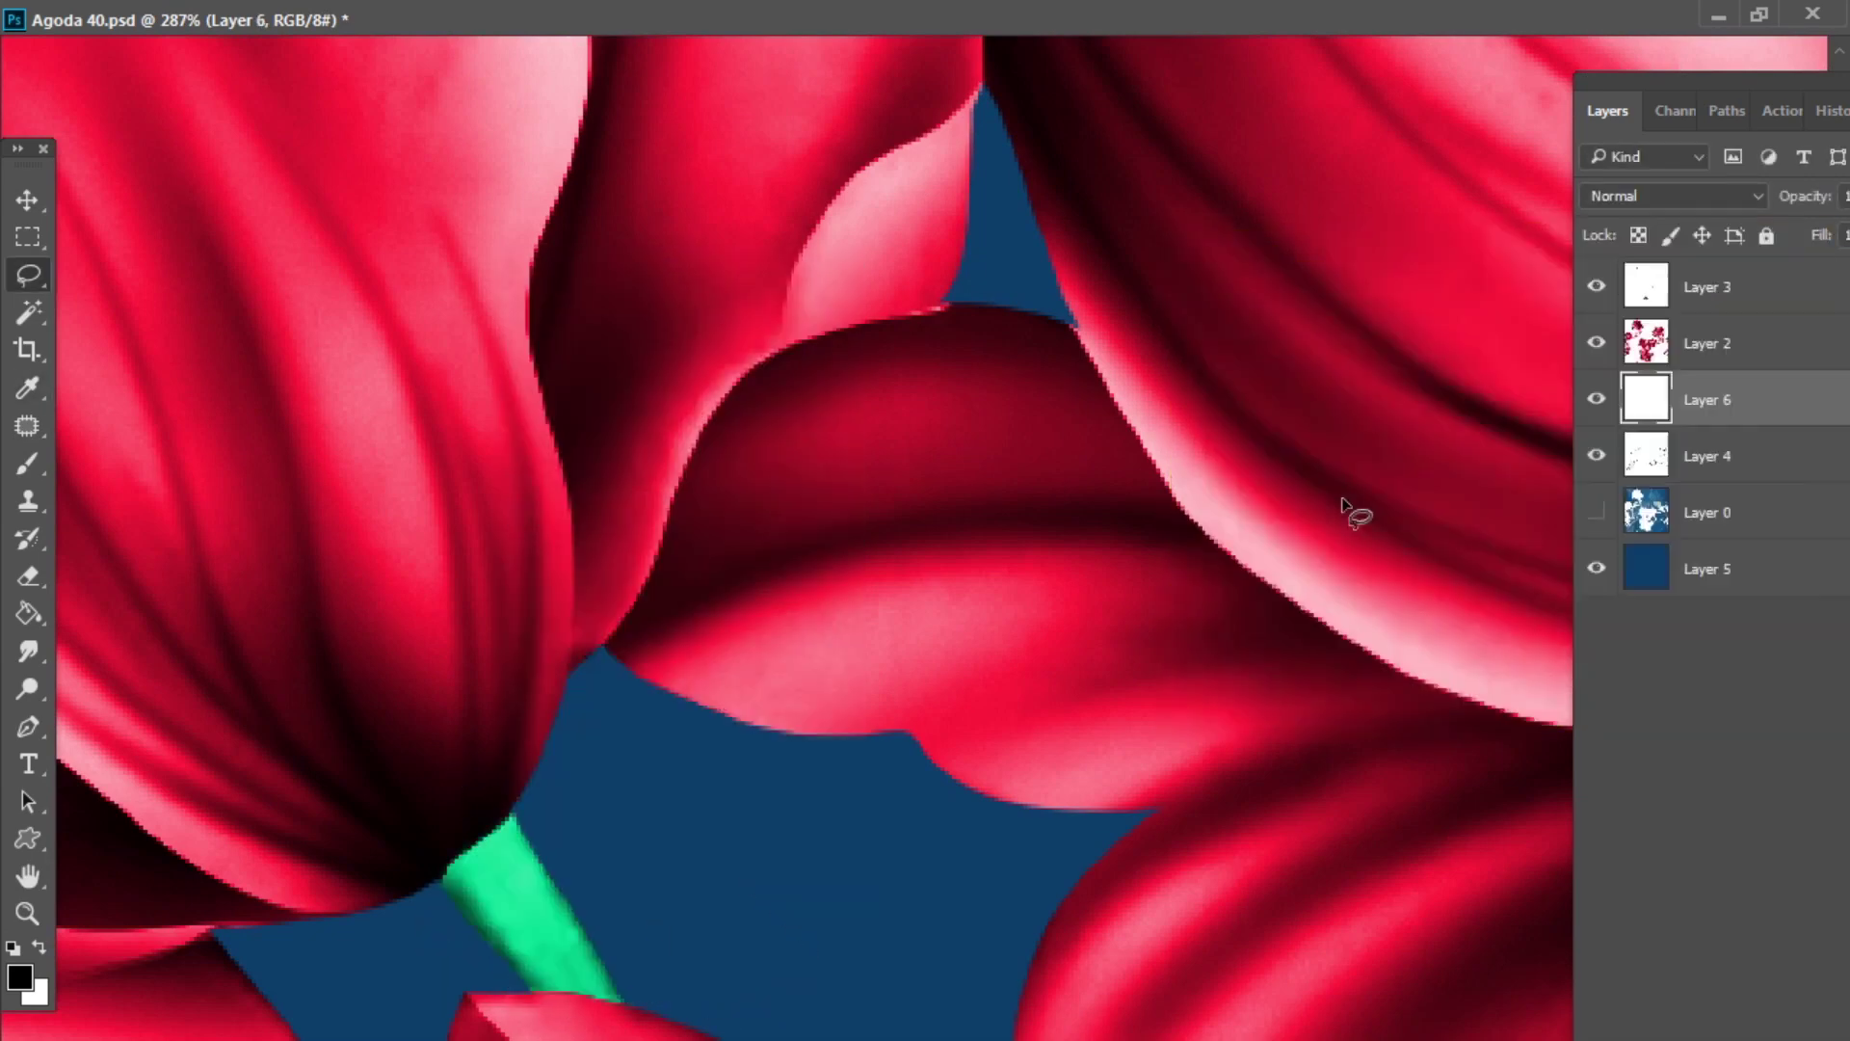
- Merge the green stem piece of Layer 6 down into Layer 4 and save the document
key("z")
left_click(1152, 599, "alt")
left_click(1152, 600, "alt")
left_click(1152, 600, "alt")
left_click(1713, 441)
left_click_drag(1721, 82, 1580, 83)
left_click(1628, 400)
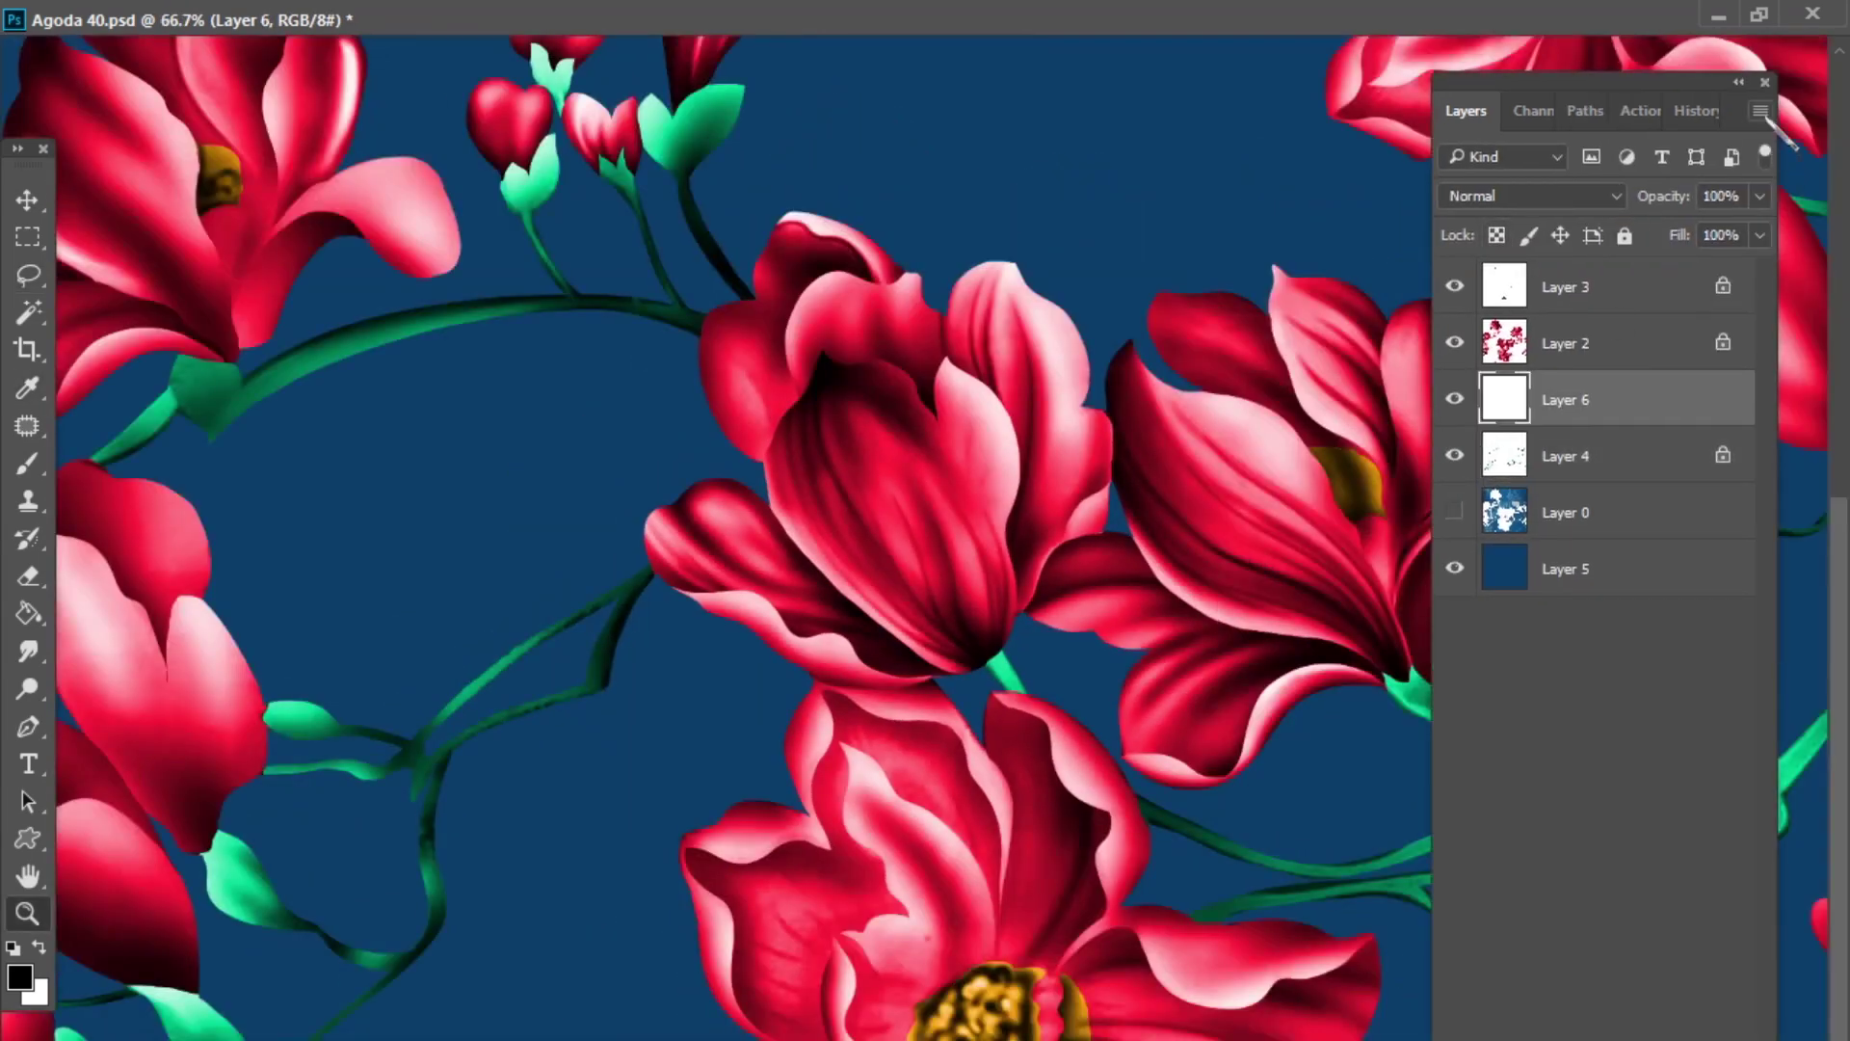
left_click(1763, 112)
left_click(1542, 850)
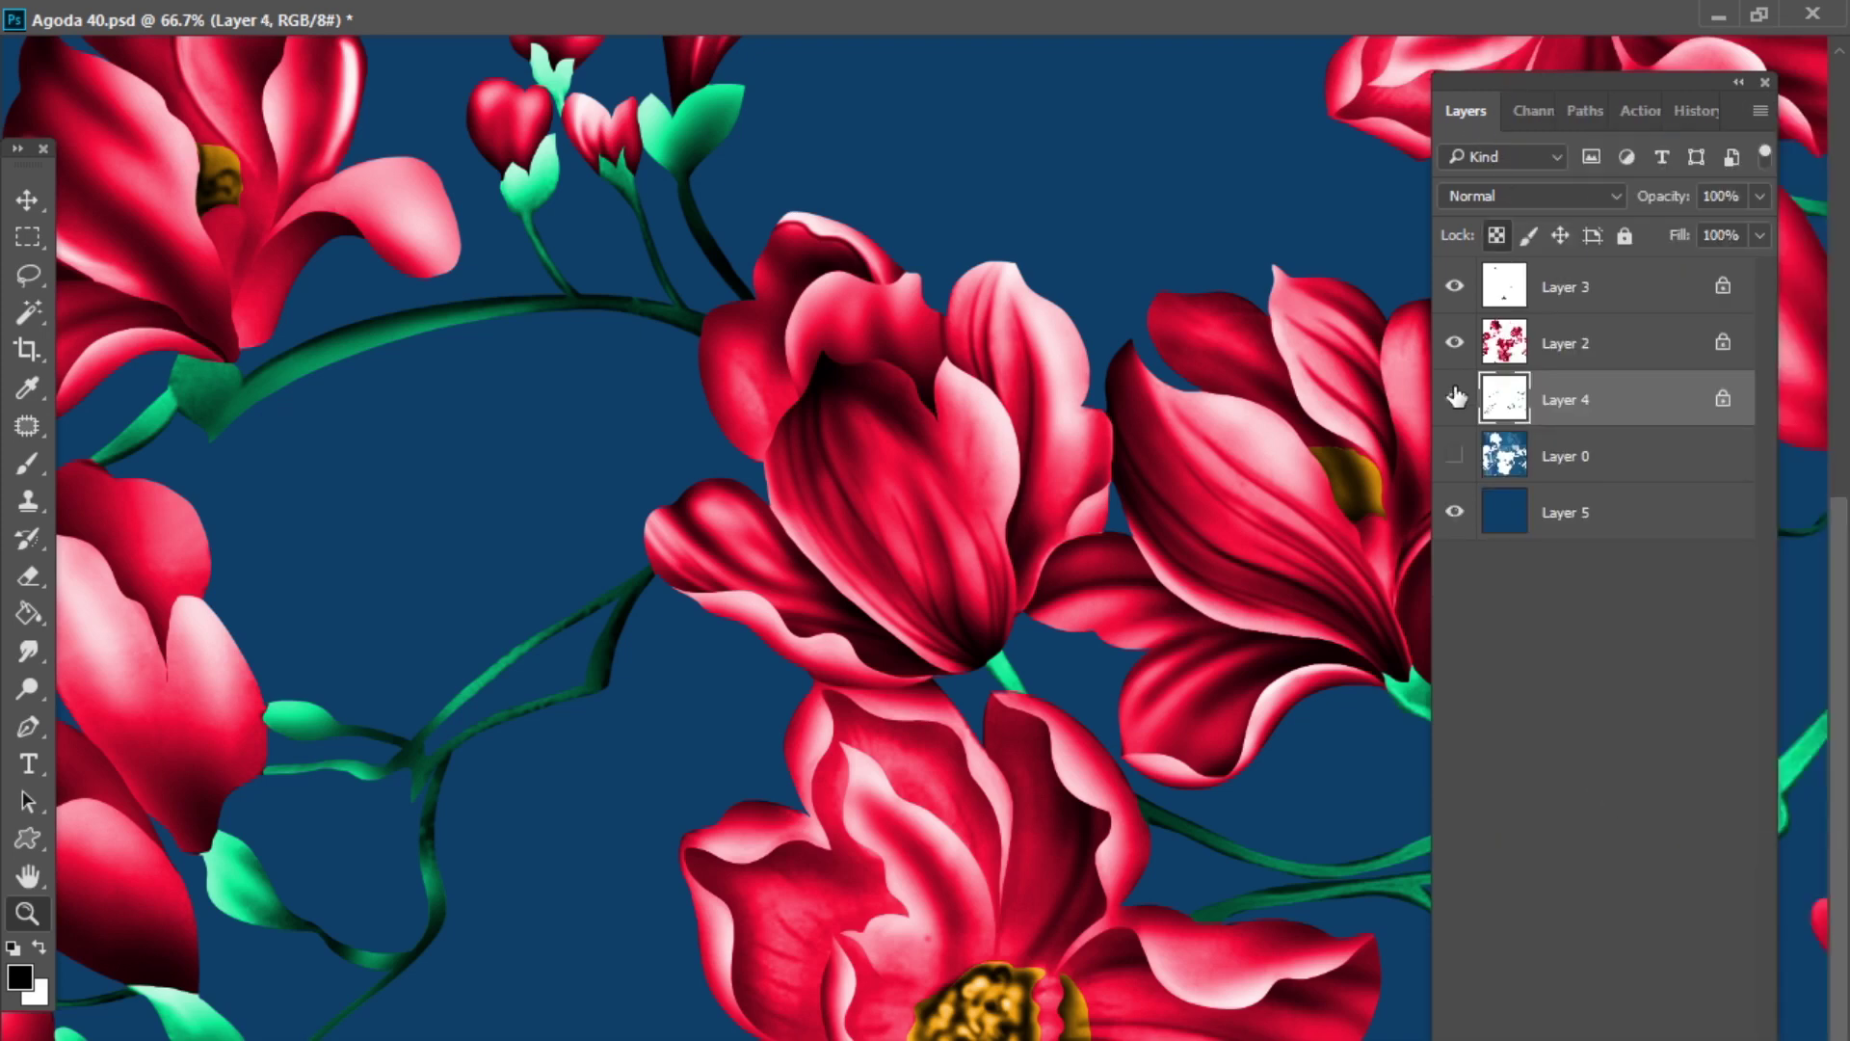
key("ctrl+minus")
key("ctrl+s")
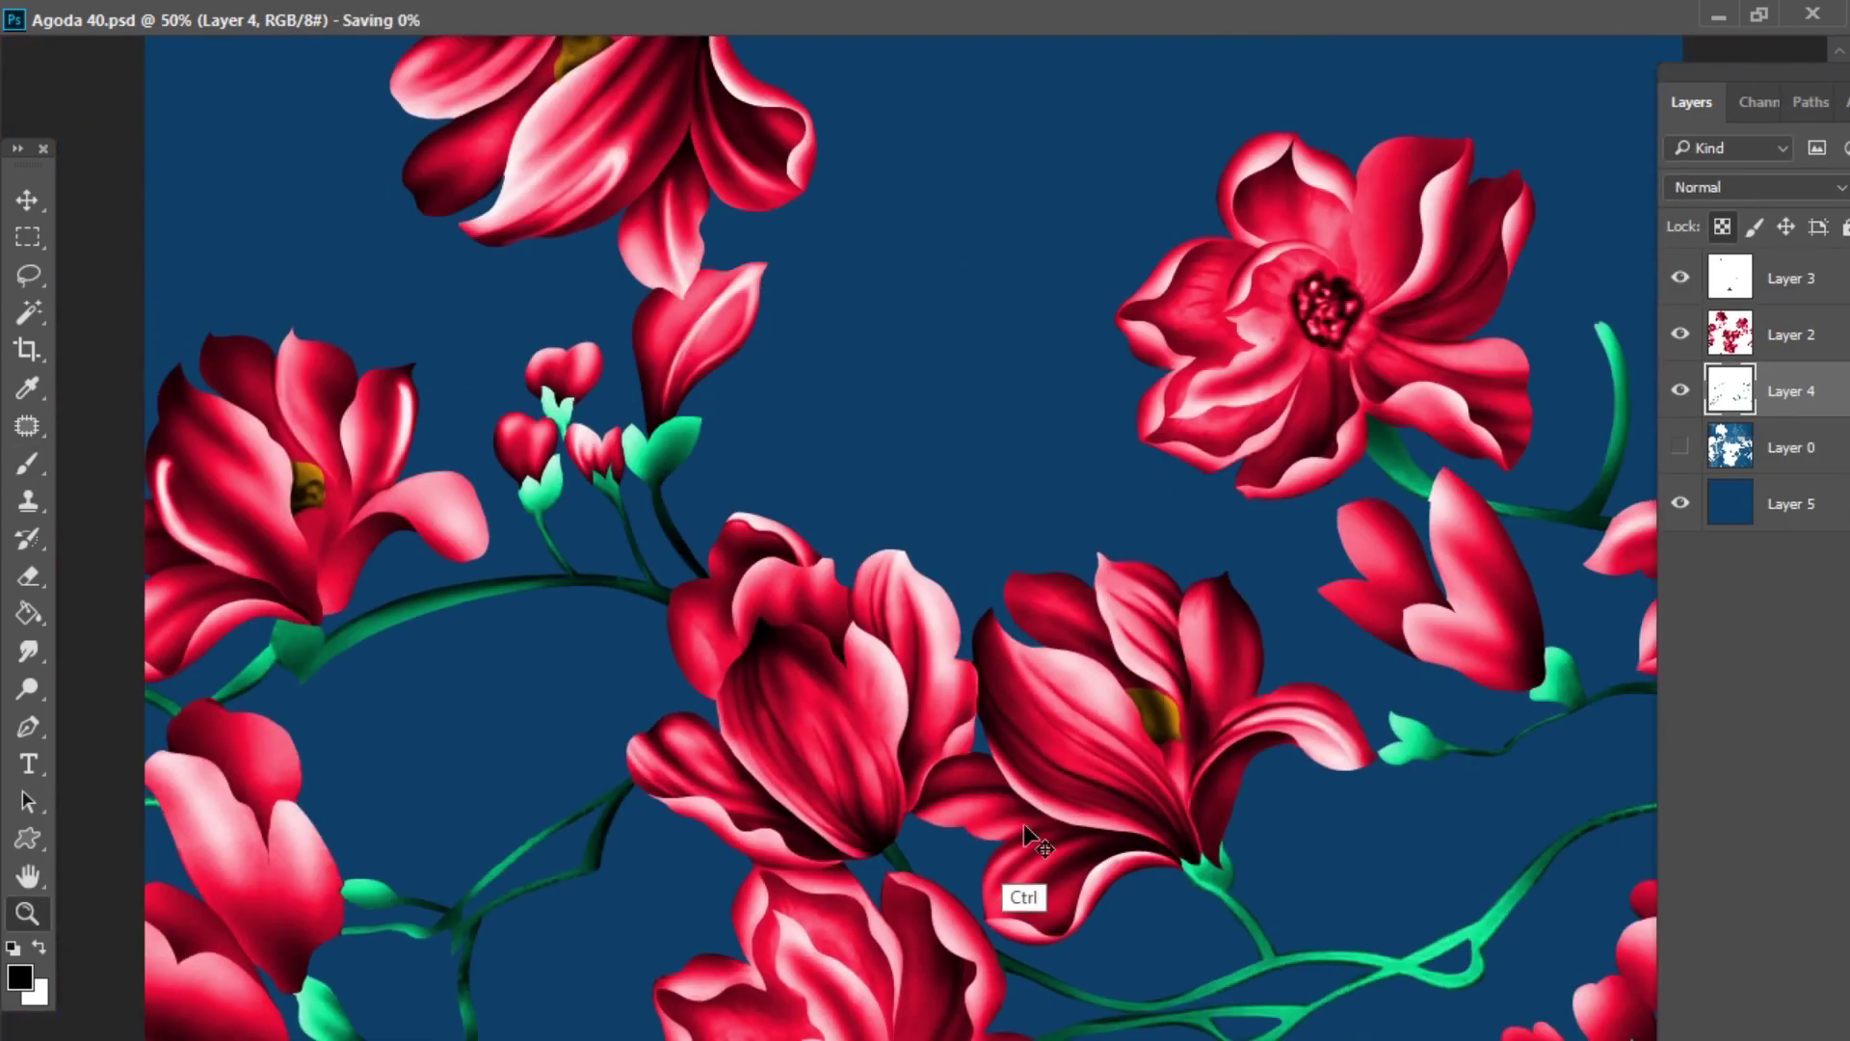
- Make Layer 0 visible to bring back the original fabric background behind the coloured flowers
key("ctrl+minus")
key("ctrl+minus")
key("ctrl+plus")
key("ctrl+plus")
left_click(1682, 446)
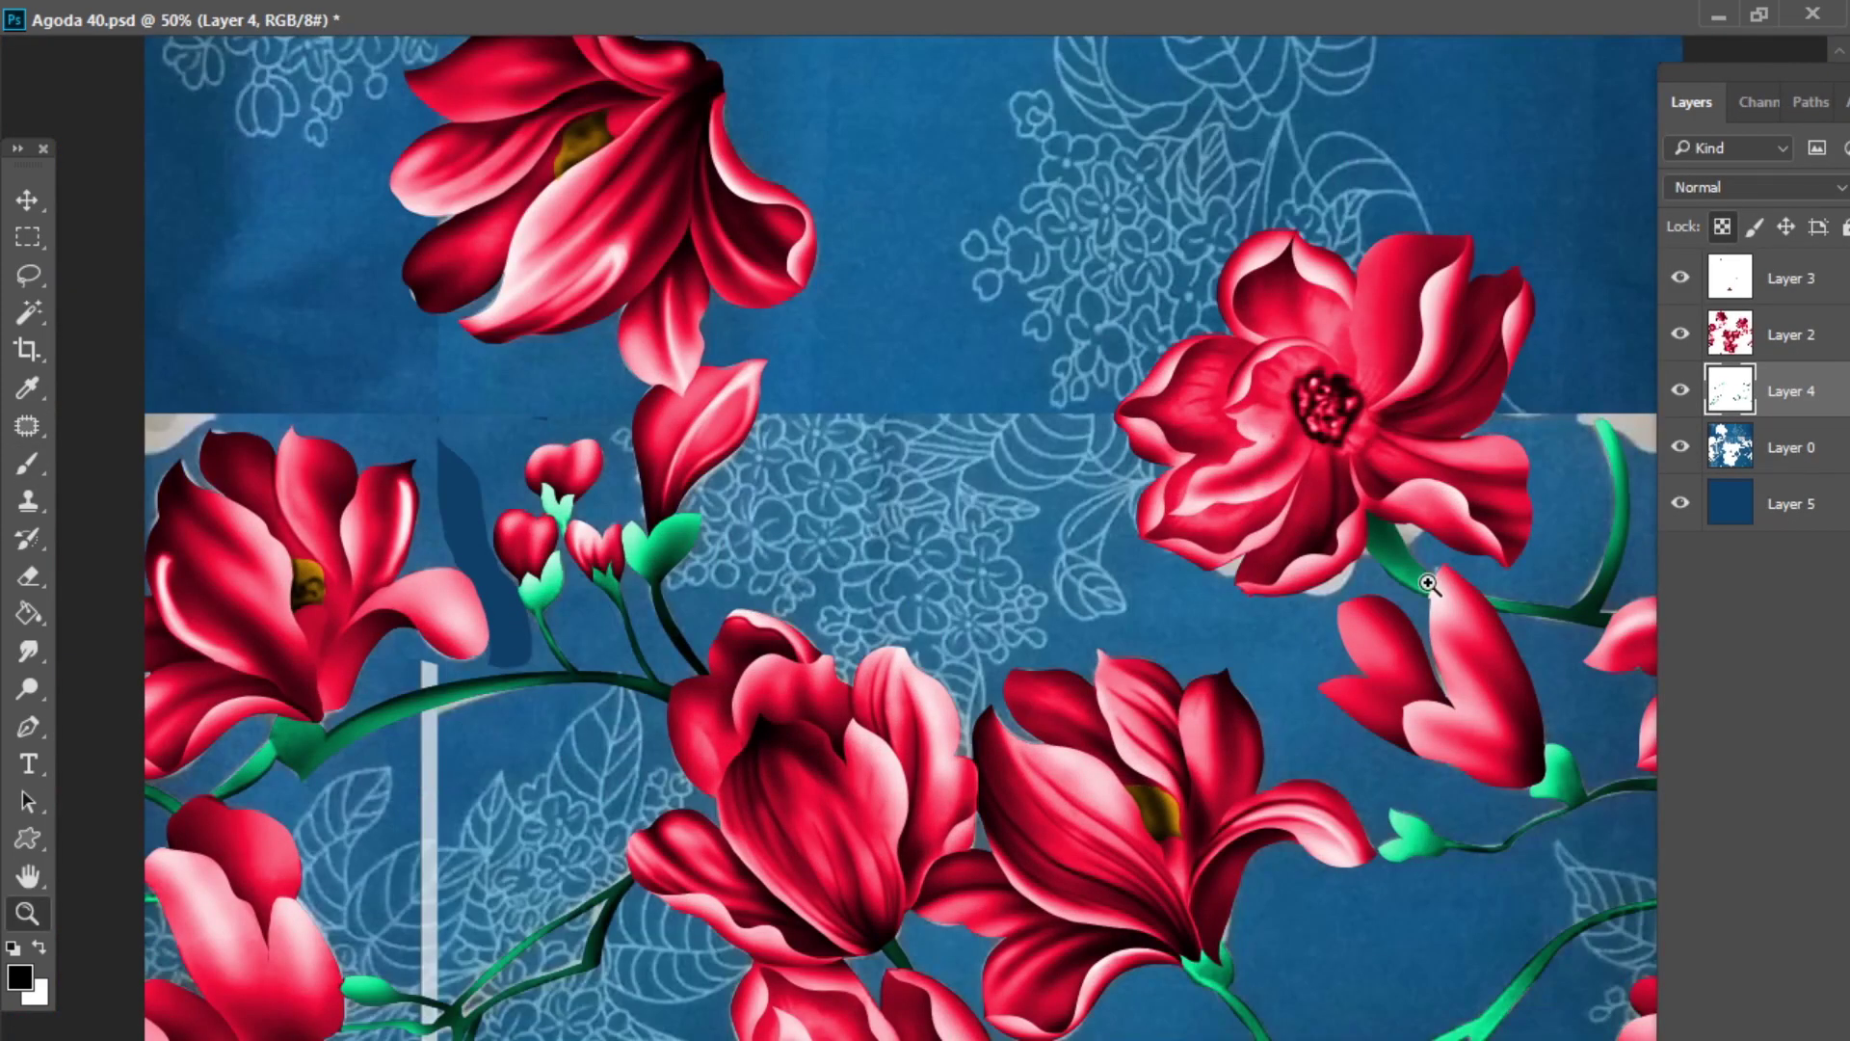
- Hide the original fabric background on Layer 0 and save the document
key("ctrl+minus")
left_click(1682, 447)
key("ctrl+minus")
key("ctrl+s")
- Repeat the last Offset filter on Layer 2, Layer 3, Layer 4 and Layer 0 to shift the whole design sideways
left_click(1742, 342)
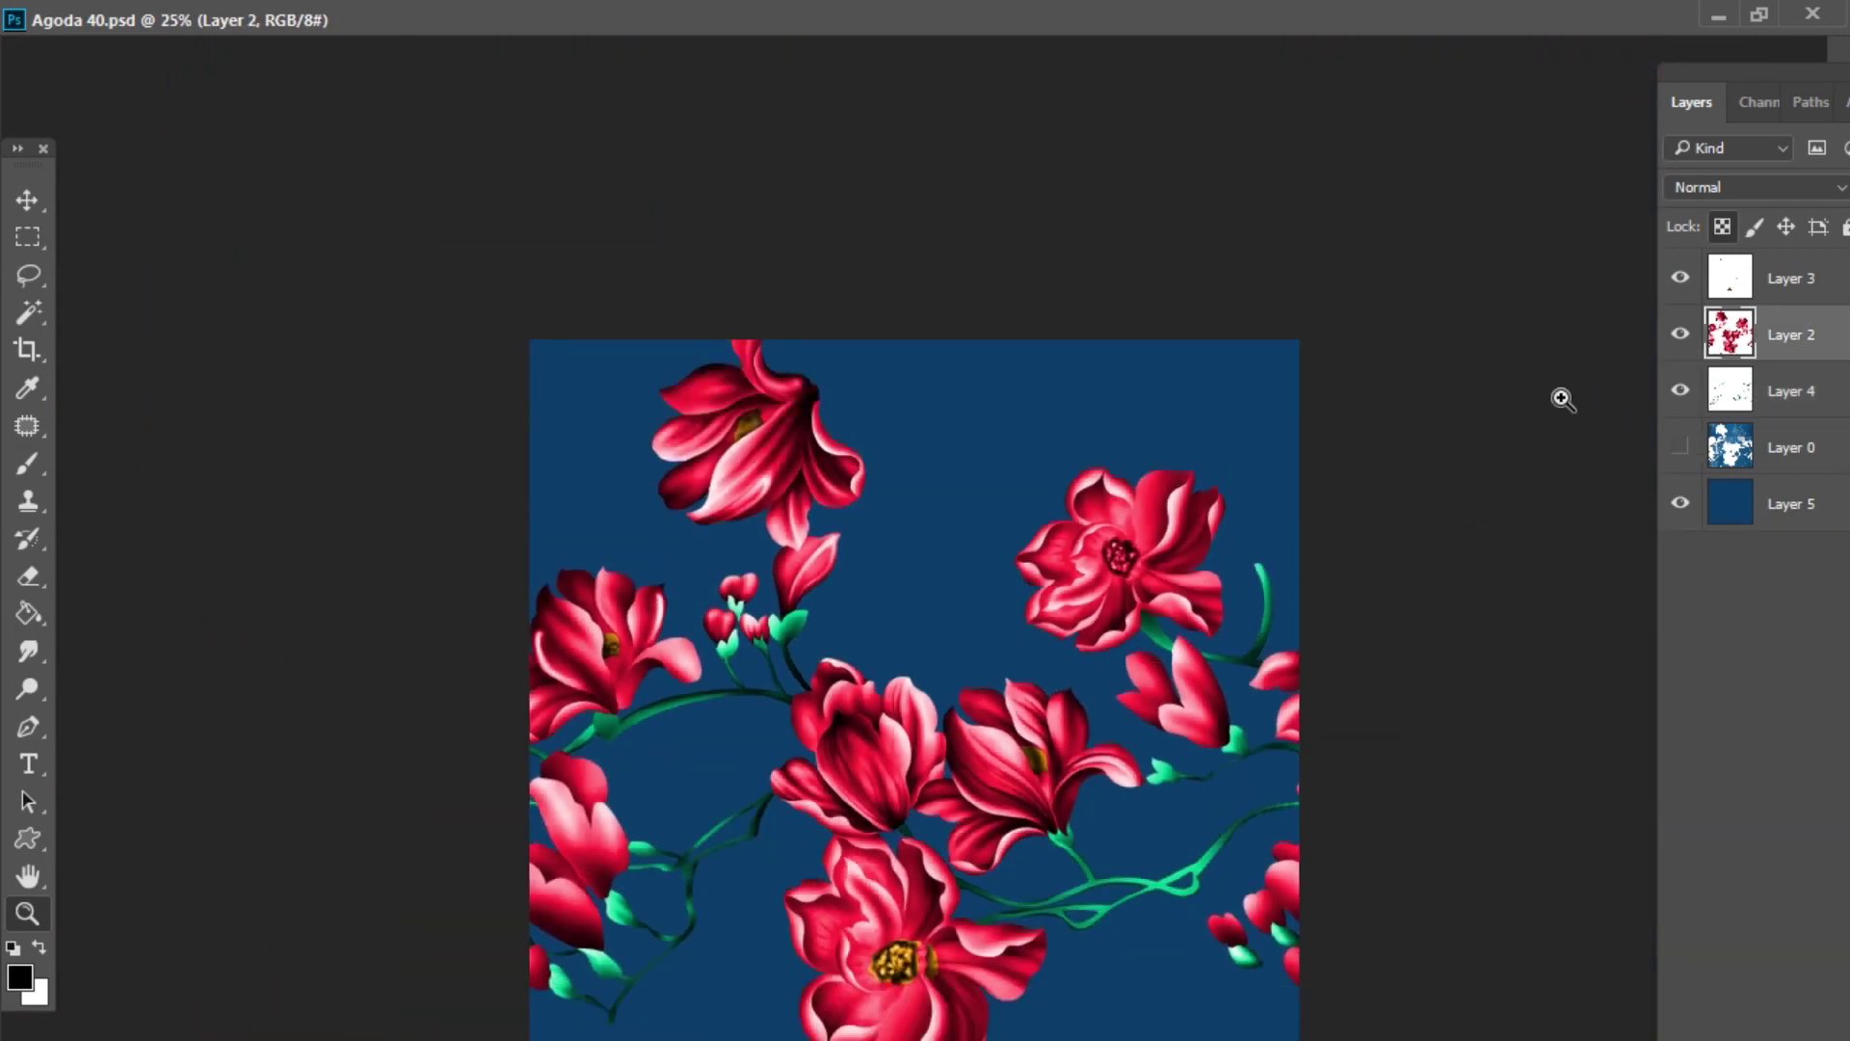
key("ctrl+alt+f")
key("Return")
left_click(1780, 292)
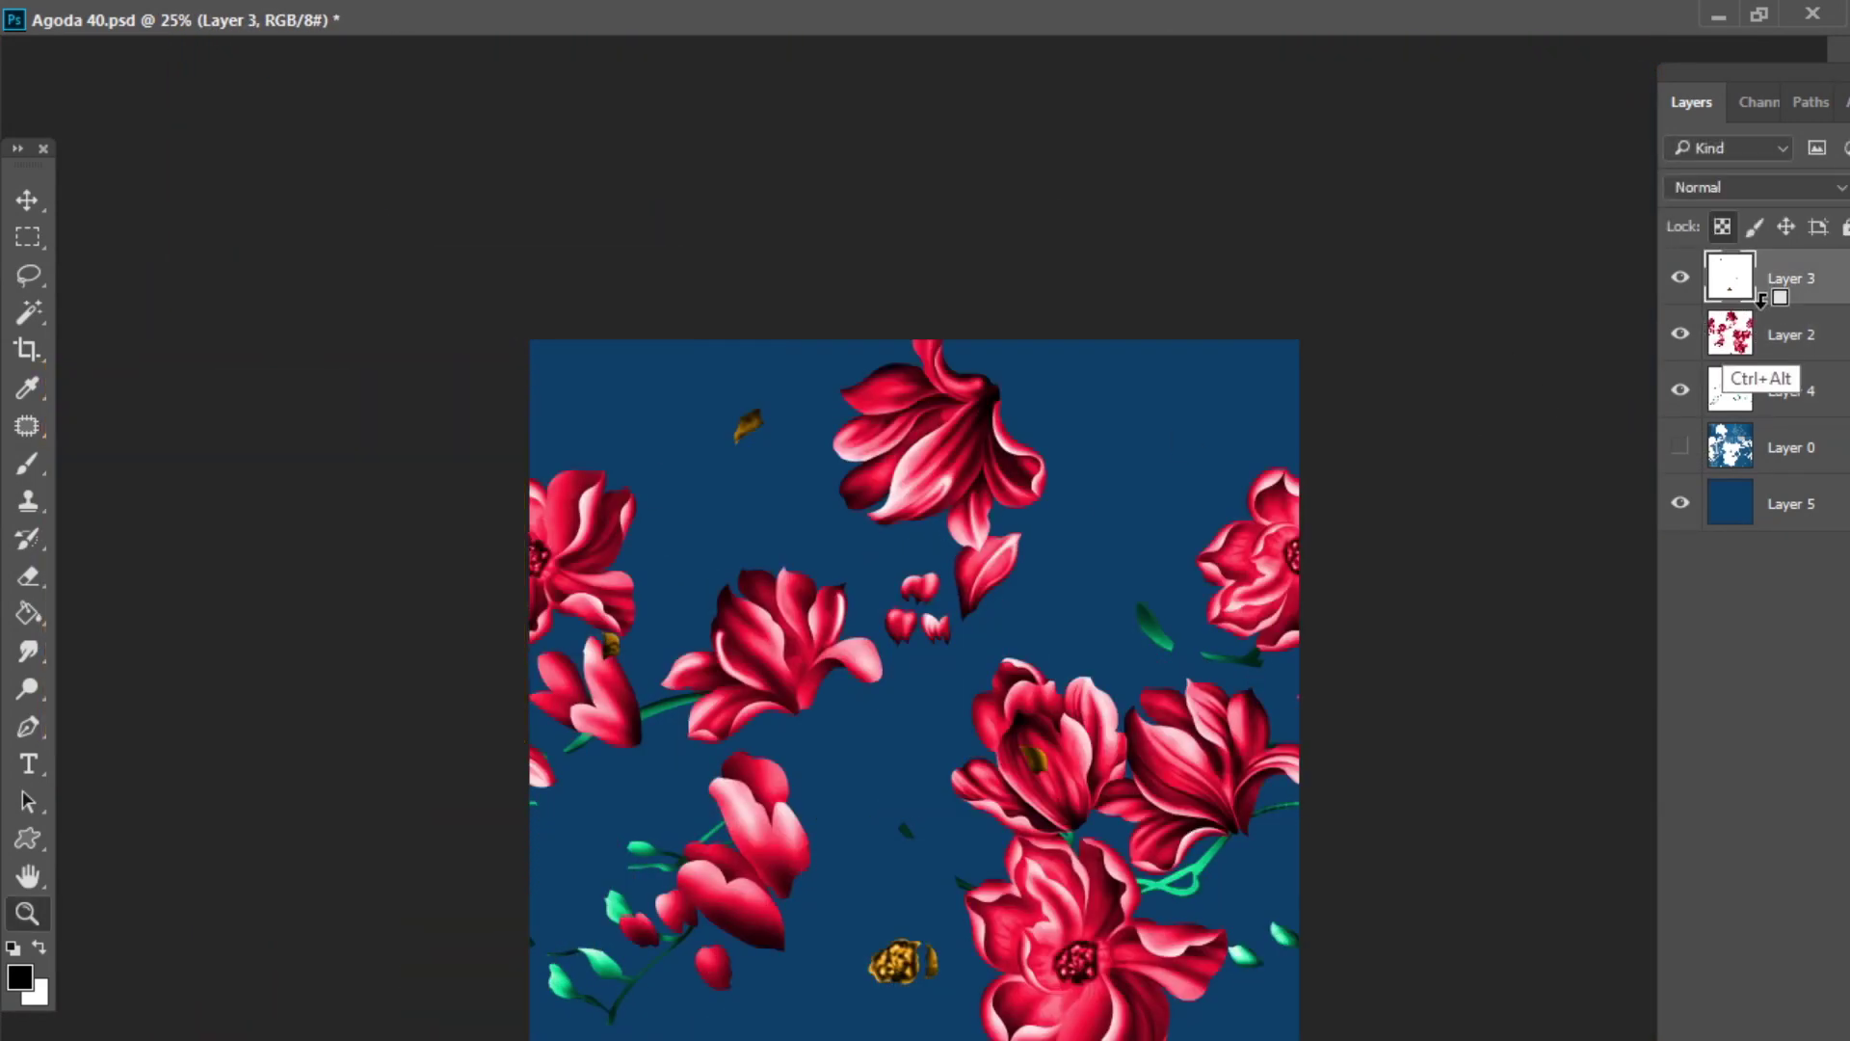
key("ctrl+alt+f")
left_click(1746, 395)
key("ctrl+alt+f")
left_click(1723, 461)
left_click(1680, 447)
key("ctrl+alt+f")
- Lasso the large central red flower on Layer 2, following its edge against the neighbouring flower
key("ctrl+plus")
key("ctrl+plus")
left_click(1792, 334)
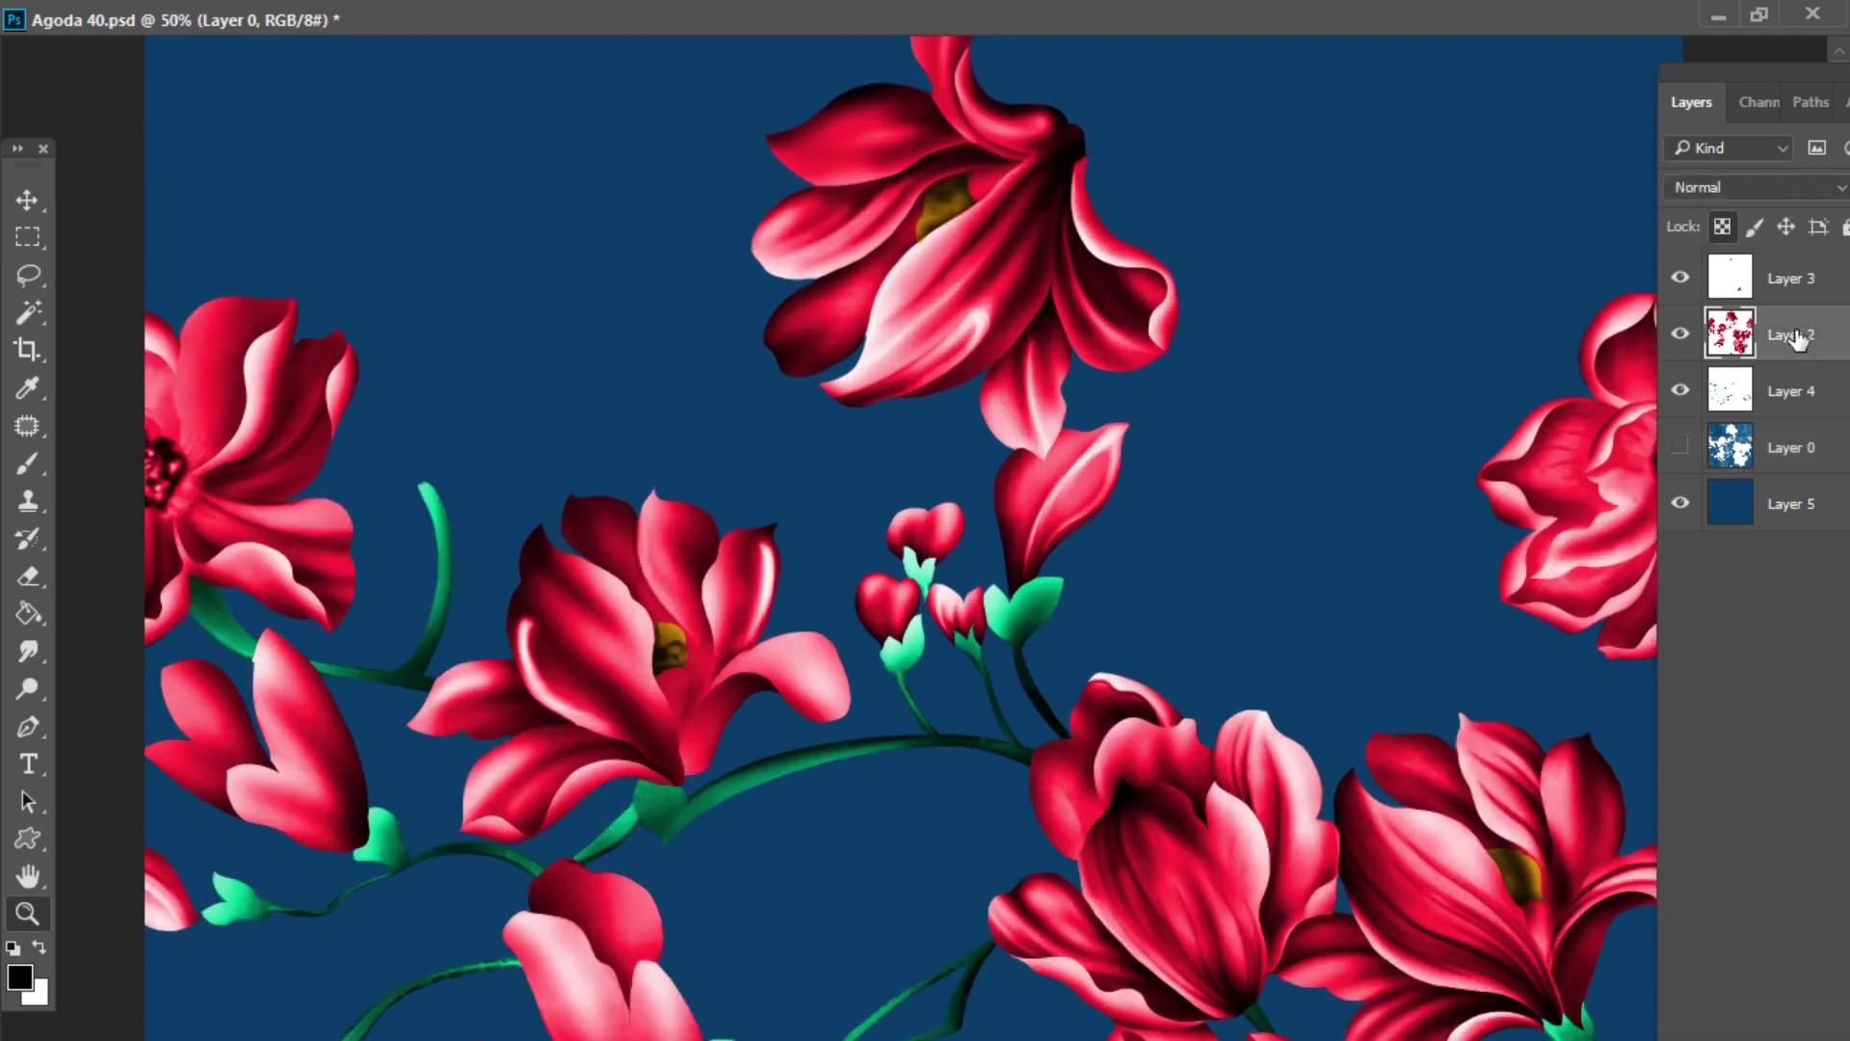
left_click_drag(981, 793, 705, 568)
key("Tab")
mouse_move(842, 399)
left_mouse_down()
mouse_move(967, 527)
mouse_move(1499, 835)
left_mouse_up()
left_click_drag(1238, 82, 500, 462)
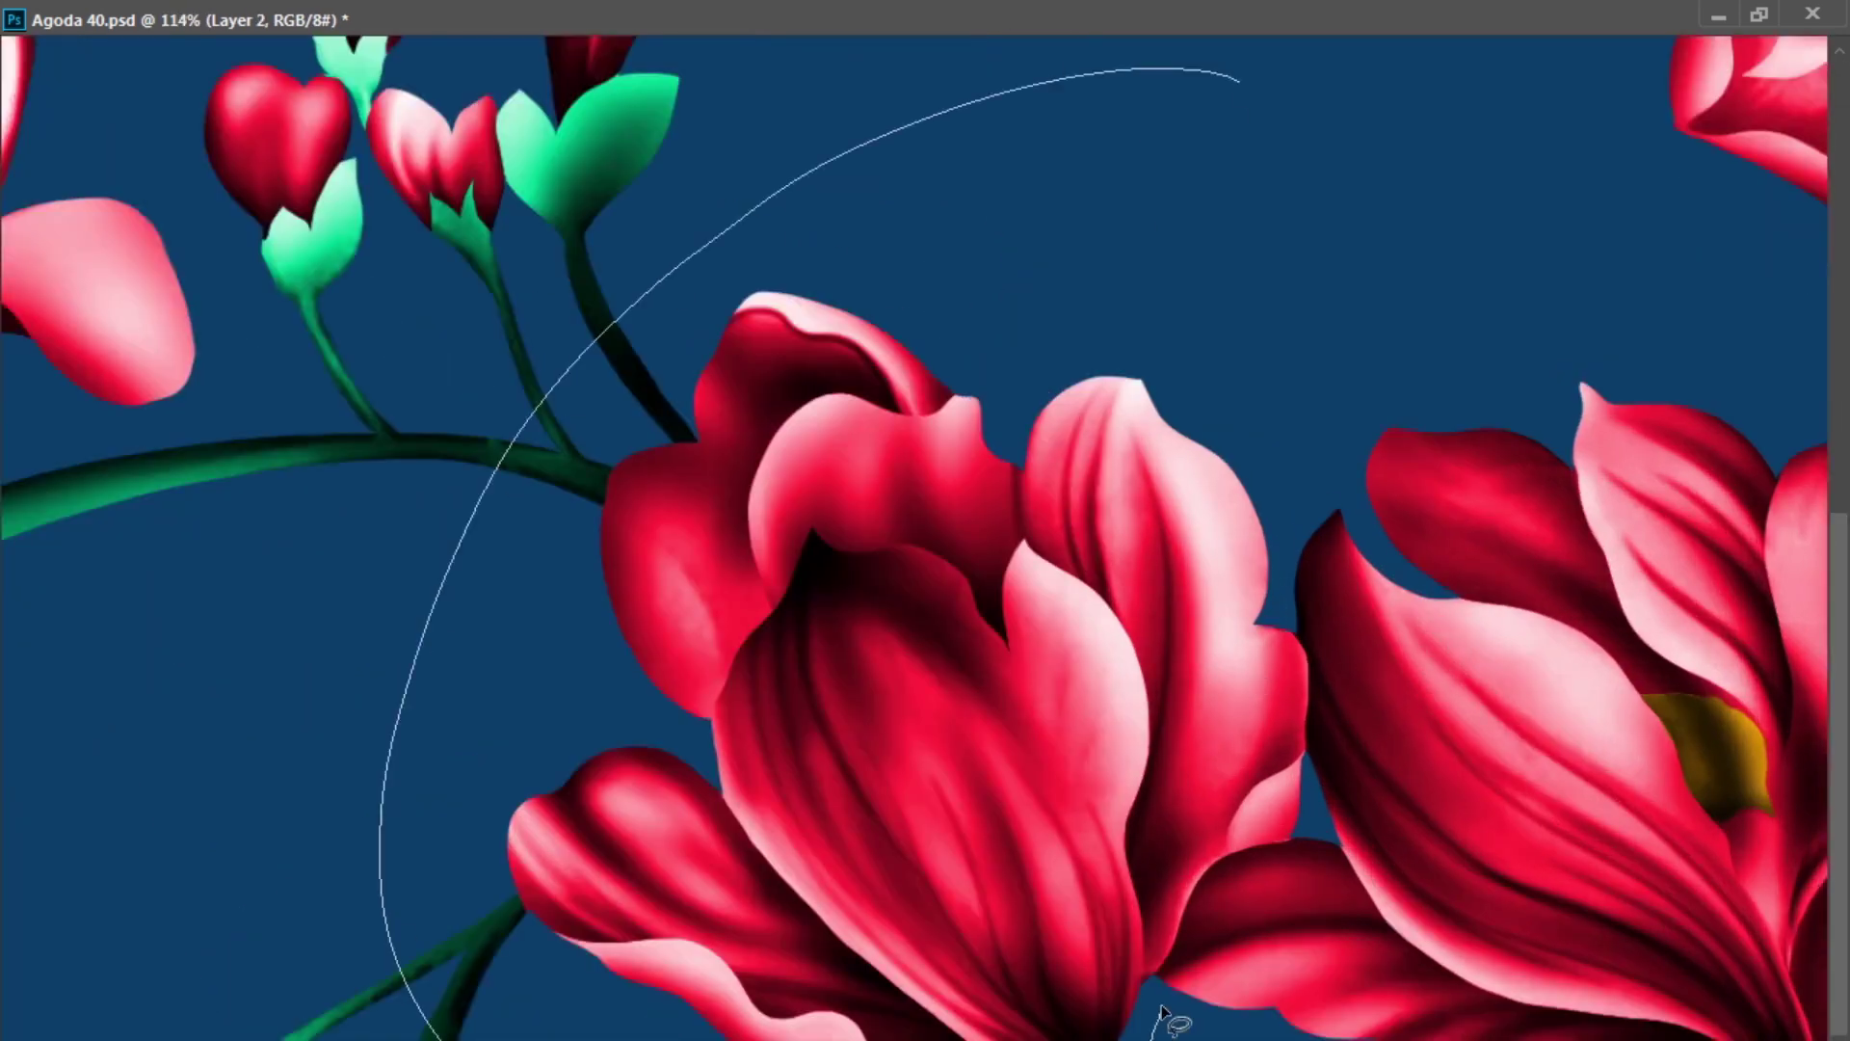
left_click_drag(1278, 569, 1307, 374)
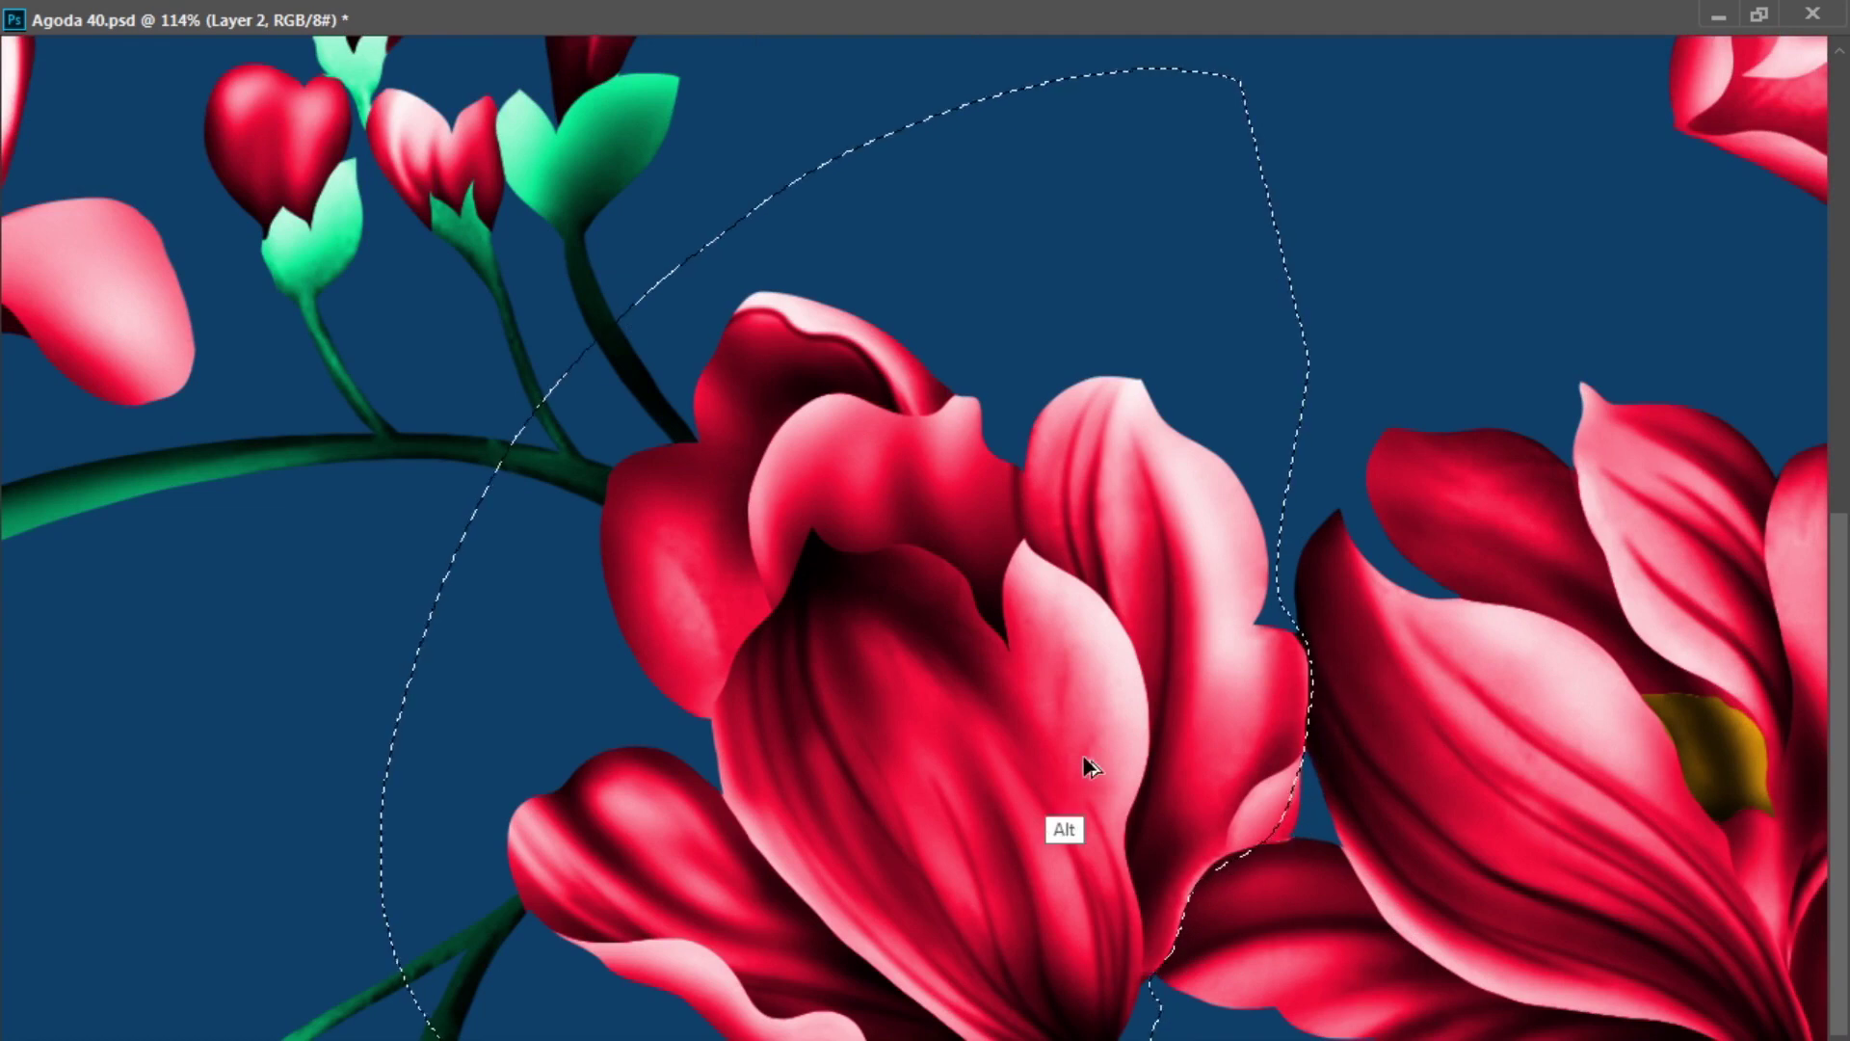
- Duplicate the selected flower, flip it horizontally, and rotate and place it on the end of the bare curved green stem
key("ctrl+alt+t")
left_click(1012, 690, "alt")
left_click_drag(1122, 742, 676, 367)
right_click(676, 366)
left_click(771, 826)
left_click_drag(748, 197, 672, 286)
left_click_drag(771, 364, 738, 281)
left_click_drag(636, 424, 661, 439)
left_click_drag(851, 220, 196, 809)
mouse_move(705, 676)
left_mouse_down()
mouse_move(732, 644)
mouse_move(836, 609)
mouse_move(693, 658)
left_mouse_up()
left_click_drag(642, 190, 591, 124)
left_click_drag(693, 584, 661, 580)
key("Return")
- Separate the duplicated flower onto its own layer and place that layer beneath Layer 2
right_click(681, 598)
key("Escape")
key("Tab")
right_click(617, 523)
left_click(689, 778)
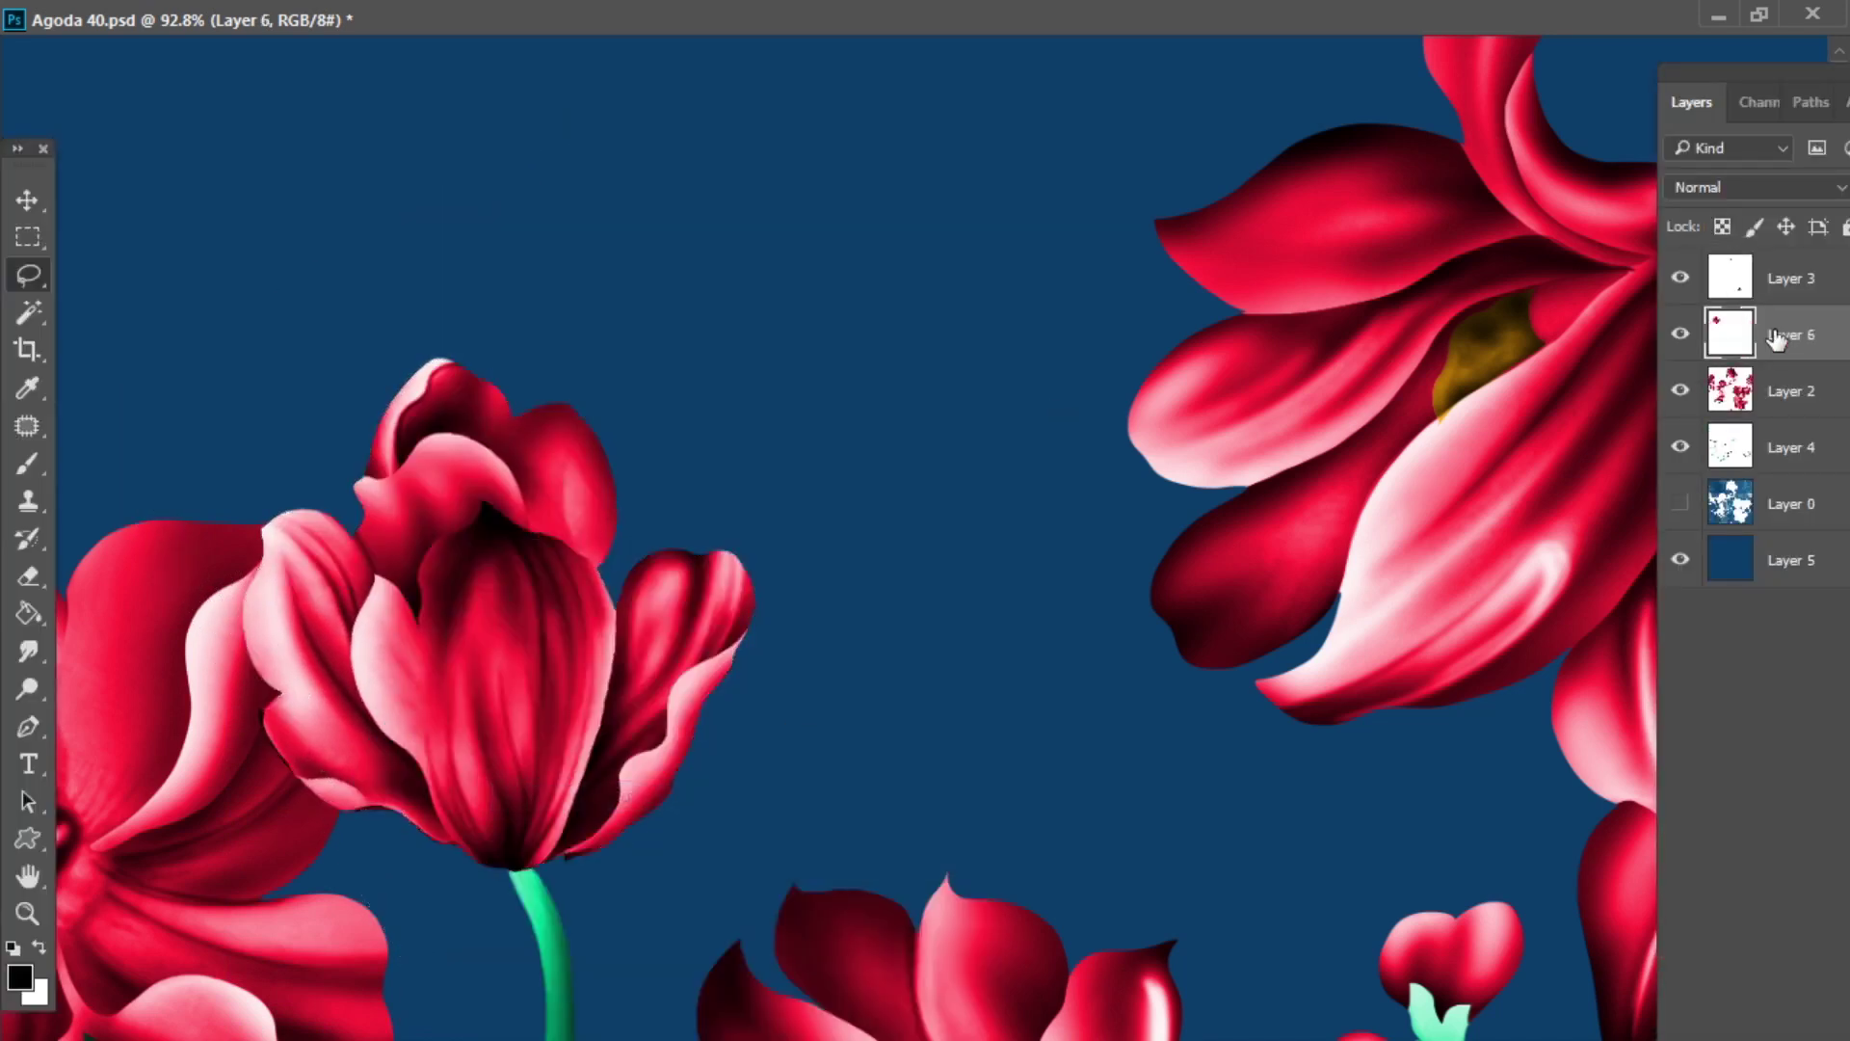
left_click_drag(1776, 341, 1780, 416)
- Shade the duplicated flower with the black brush where it passes behind the neighbouring flower
key("z")
left_click(842, 590, "alt")
left_click(676, 426)
left_click_drag(676, 427, 910, 610)
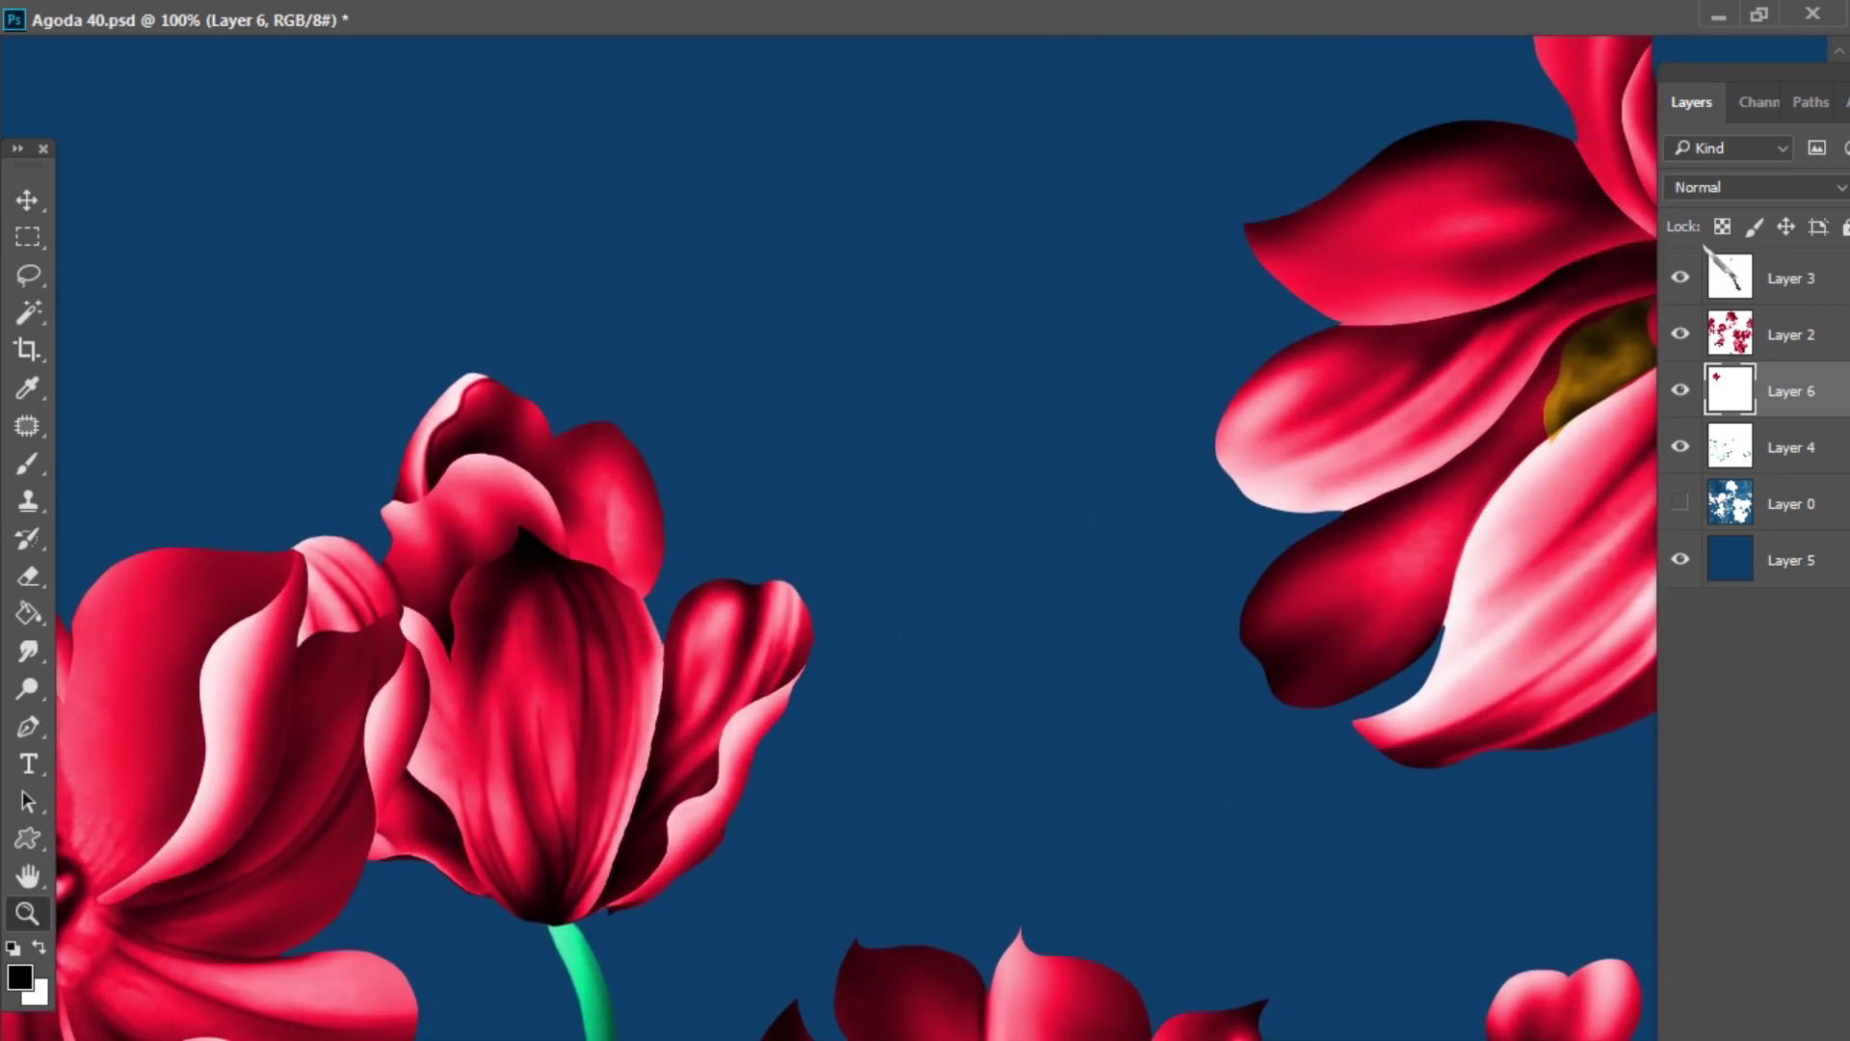
key("b")
mouse_move(372, 644)
left_mouse_down()
mouse_move(309, 530)
mouse_move(380, 403)
mouse_move(405, 865)
left_mouse_up()
- Lighten the overlapping petals of the neighbouring flower on Layer 2 with the white brush
left_click(1790, 334)
key("x")
mouse_move(396, 537)
left_mouse_down()
mouse_move(227, 887)
mouse_move(289, 433)
mouse_move(363, 610)
left_mouse_up()
- Colorize Layer 2 red using Hue/Saturation with hue 348 and an increased saturation
key("i")
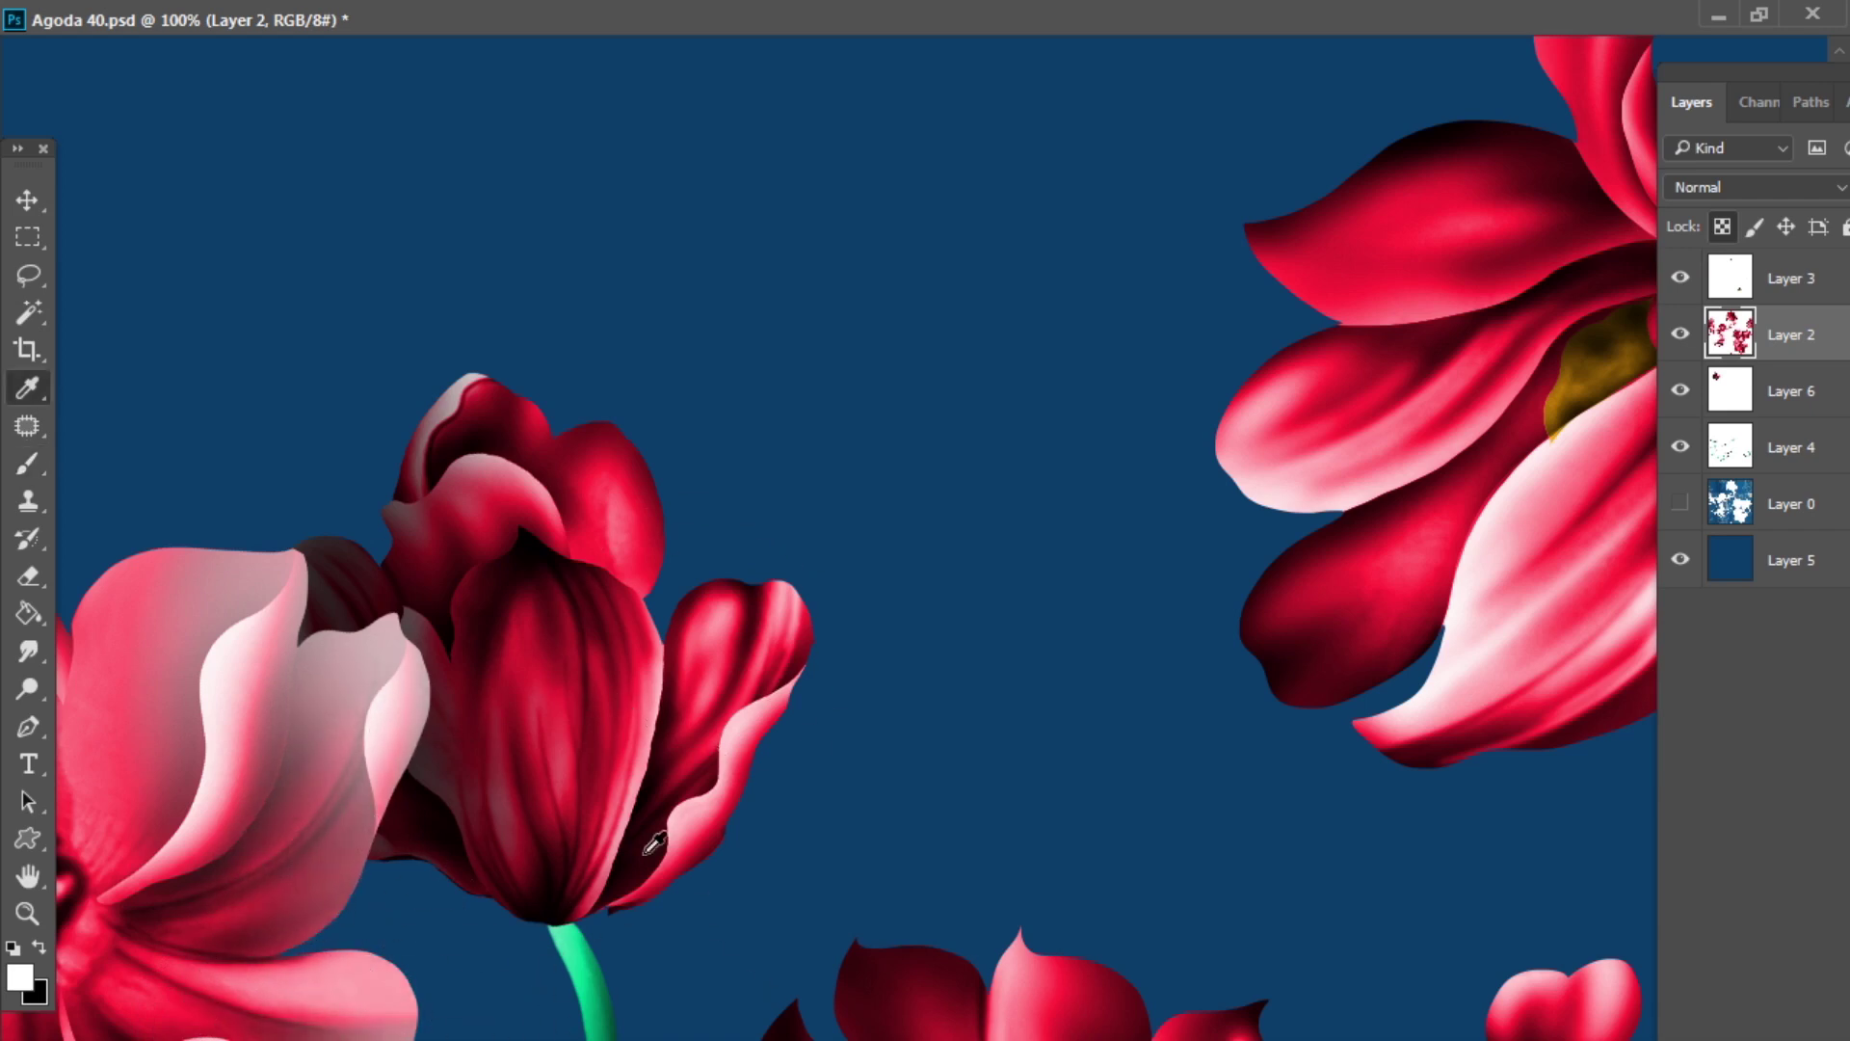
key("ctrl+u")
key("ctrl+minus")
left_click(1712, 586)
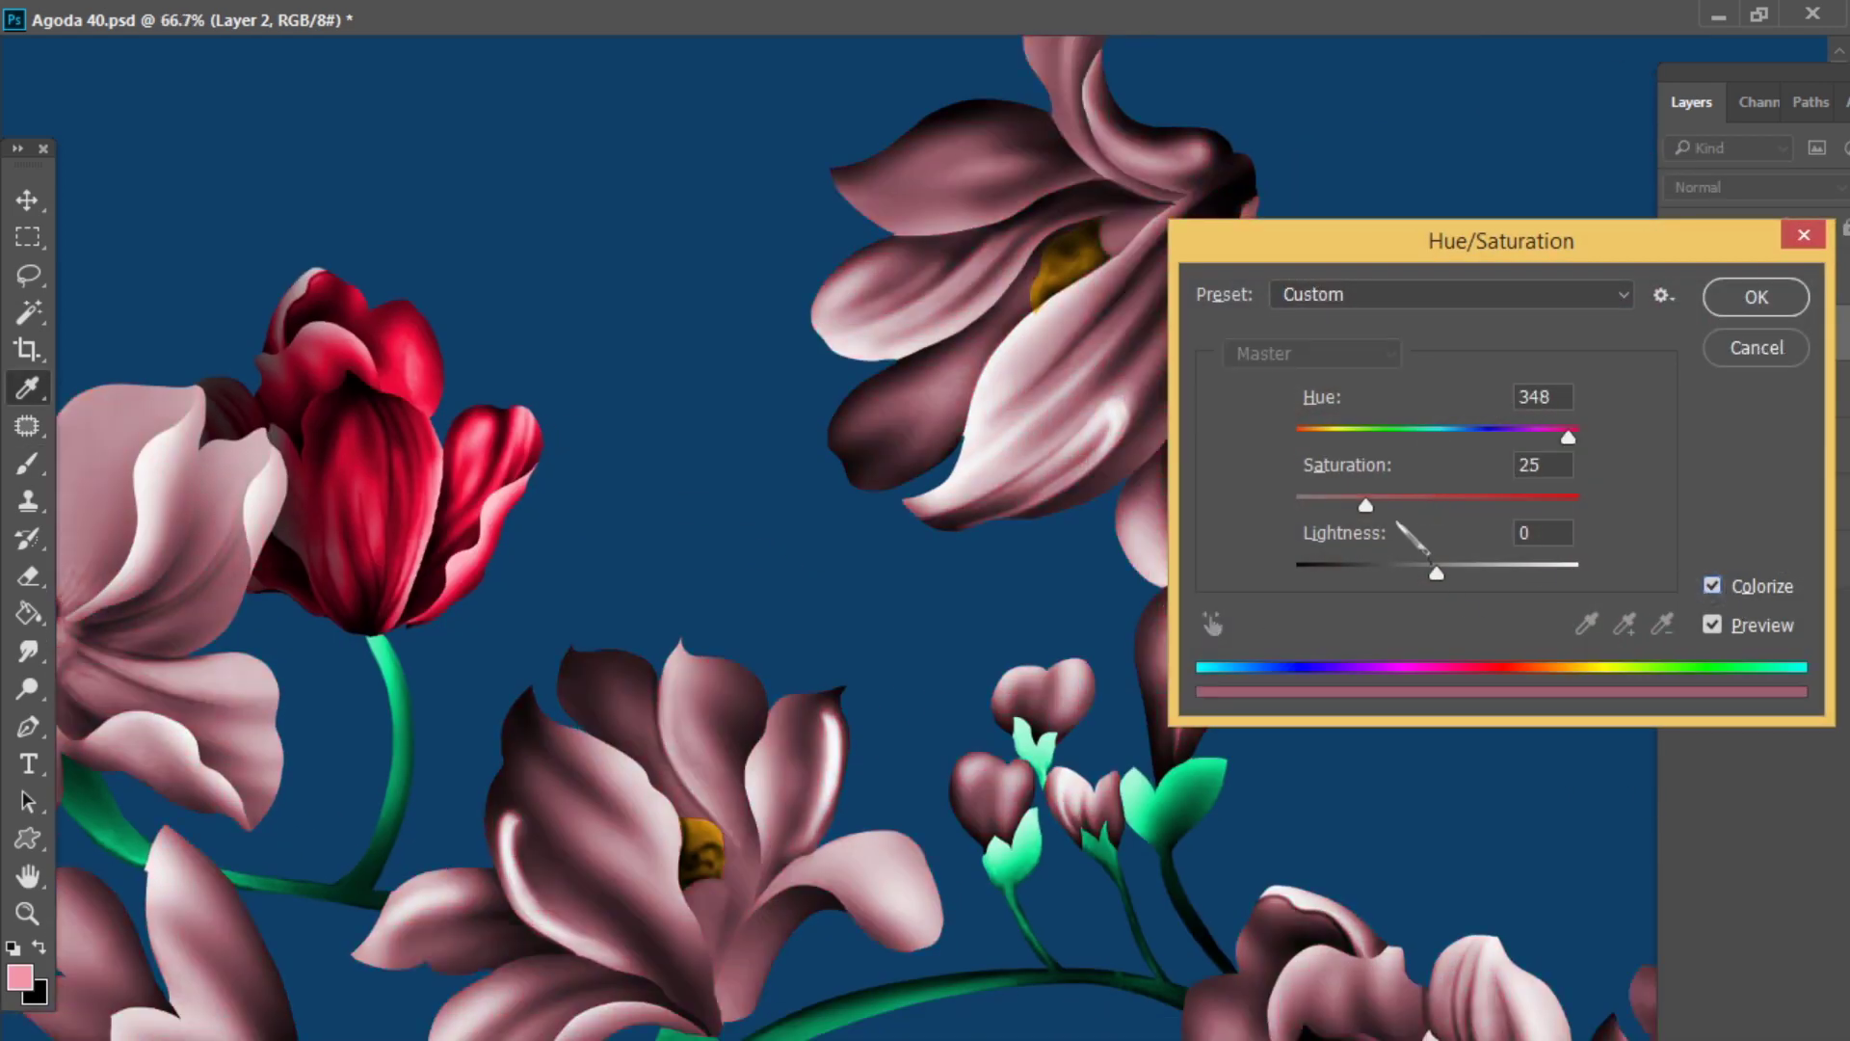
left_click_drag(1368, 507, 1534, 521)
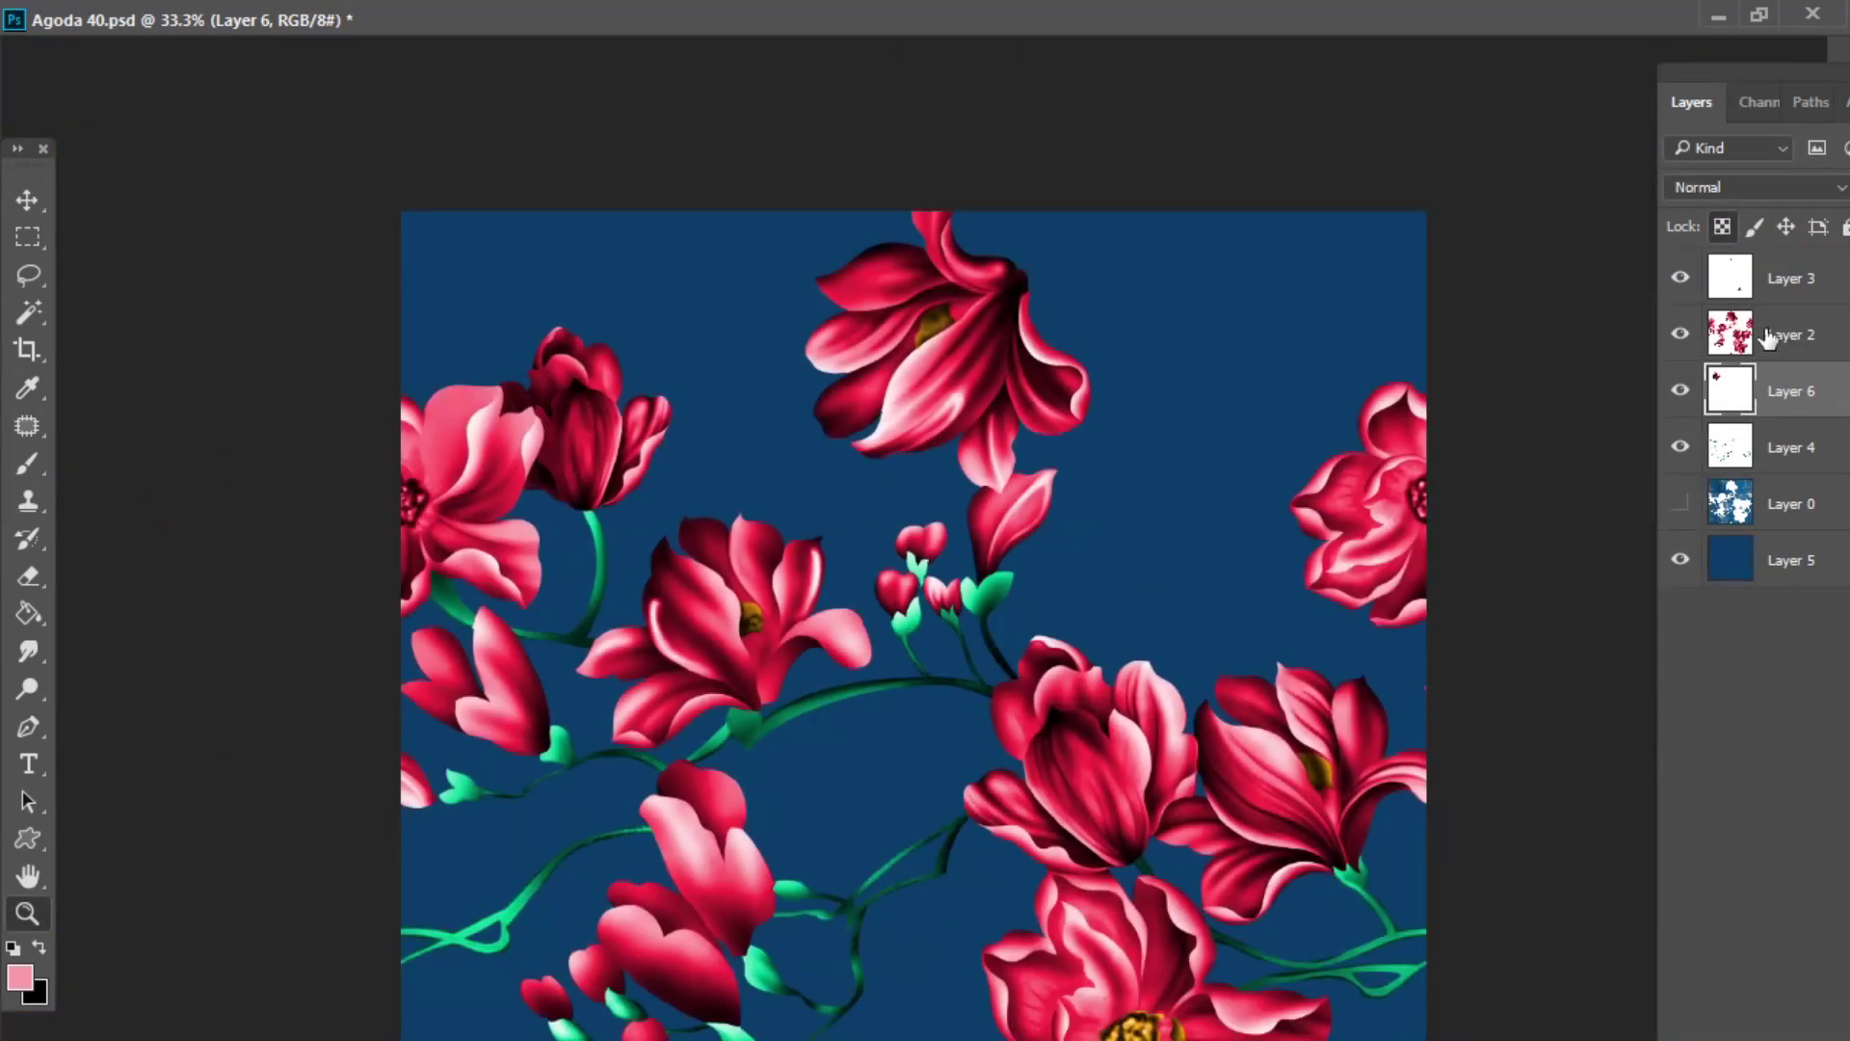
- Merge Layer 2 and Layer 6 into a single flower layer
left_click(1768, 338)
key("ctrl+e")
key("i")
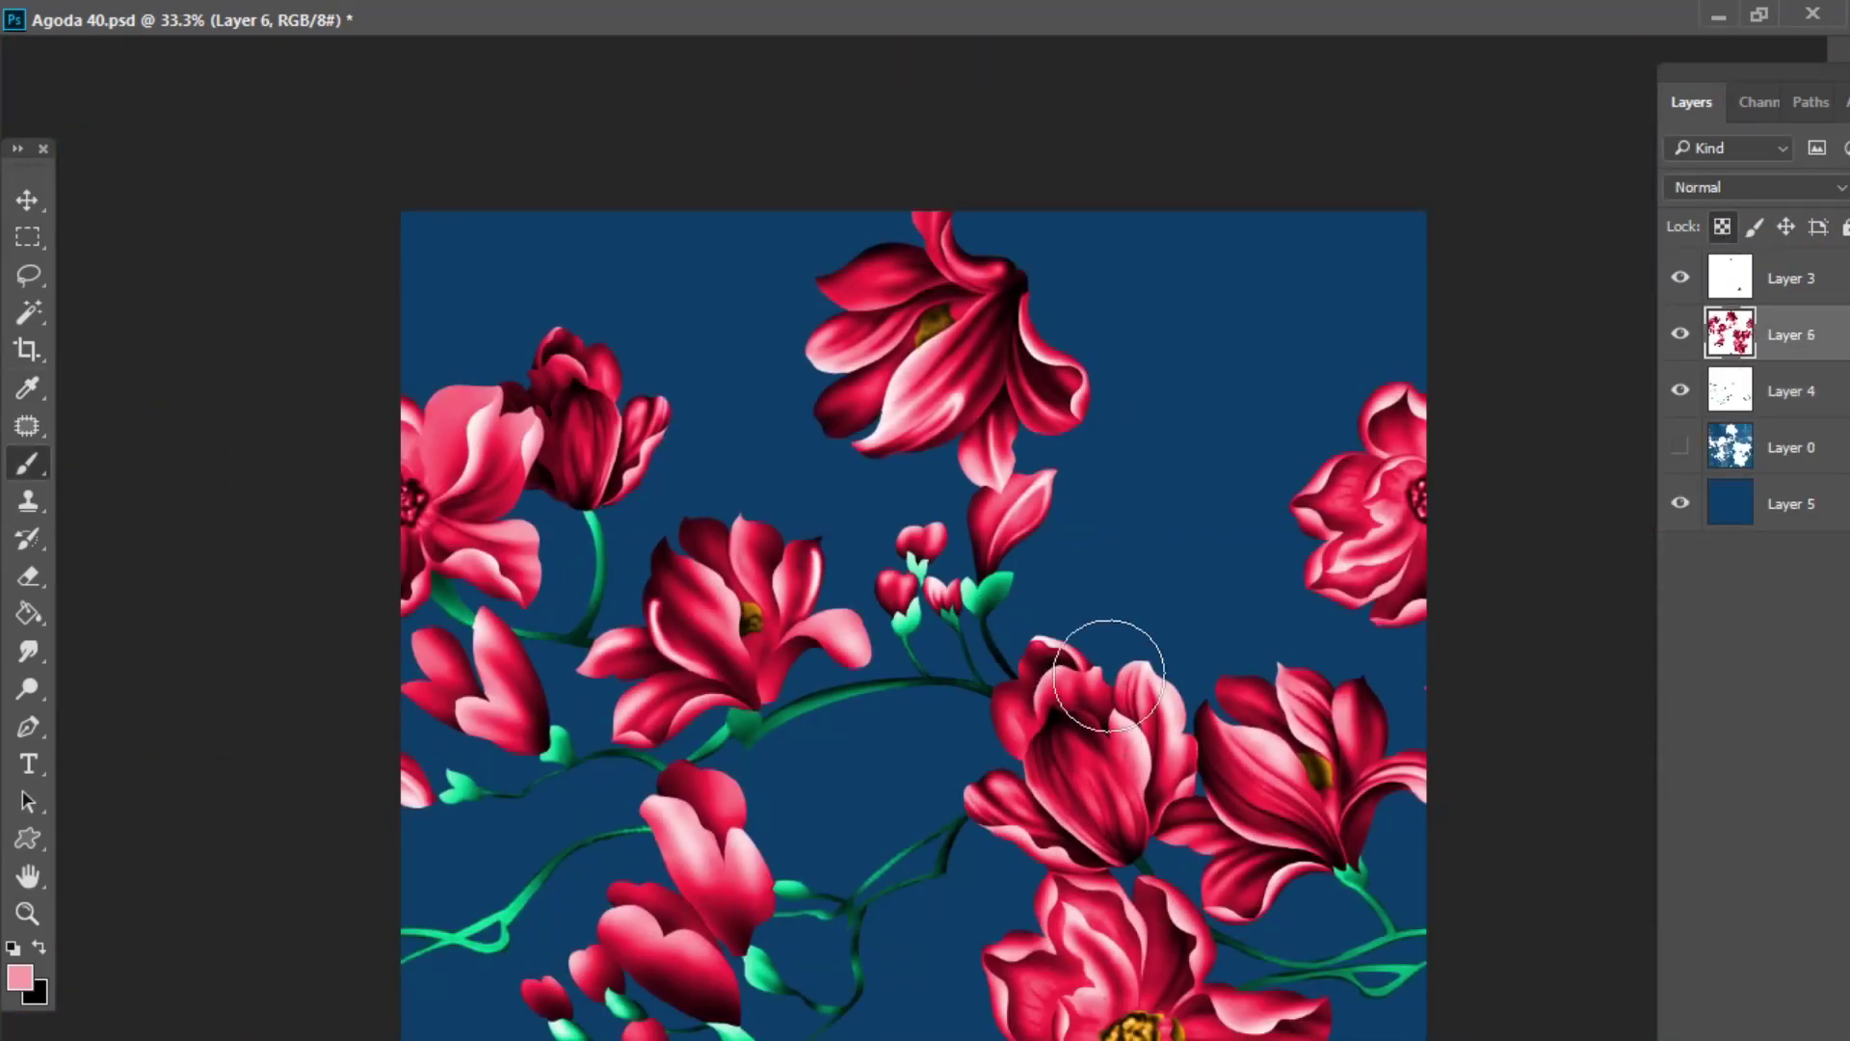
- Brush white highlights over the central flower and the flower cut by the design's right edge, and tint them red
key("ctrl+plus")
left_click(1082, 834, "alt")
mouse_move(1257, 727)
left_mouse_down()
mouse_move(1024, 620)
mouse_move(1238, 617)
mouse_move(1164, 784)
mouse_move(1086, 864)
mouse_move(1036, 800)
left_mouse_up()
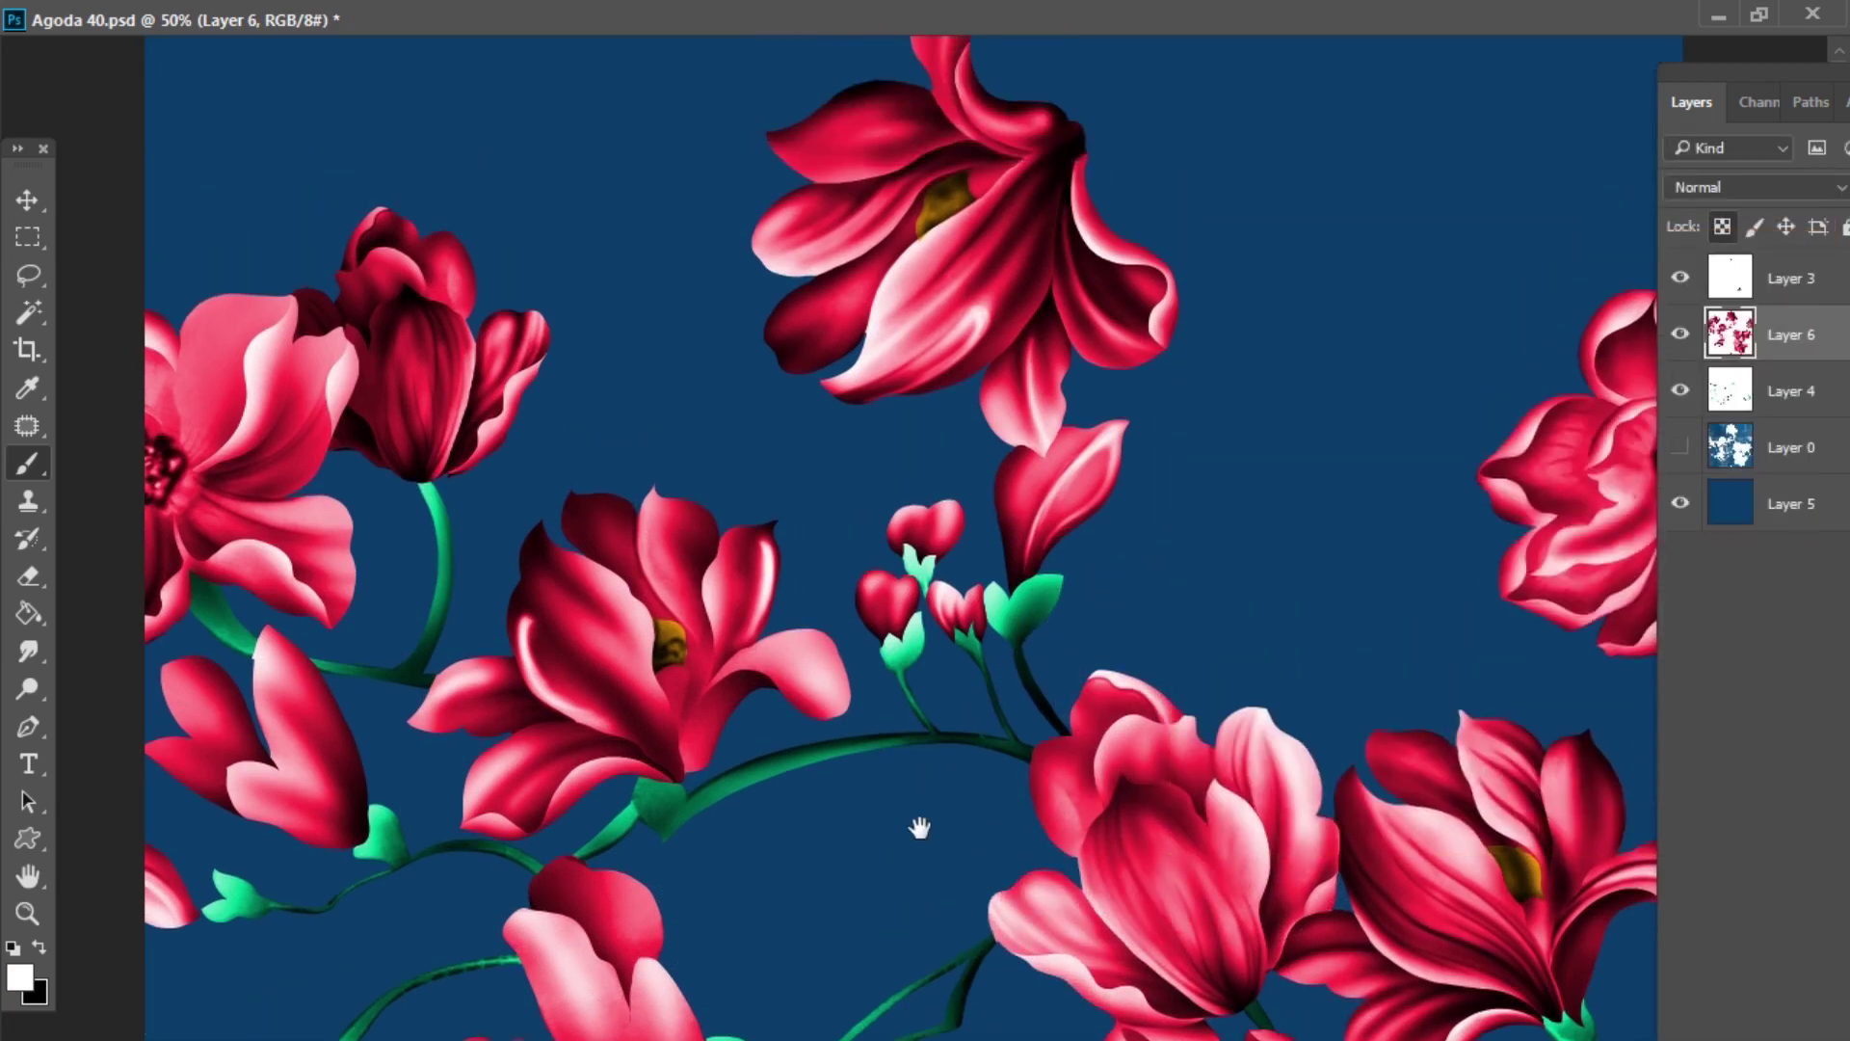
key("Tab")
left_click_drag(1466, 540, 1566, 614)
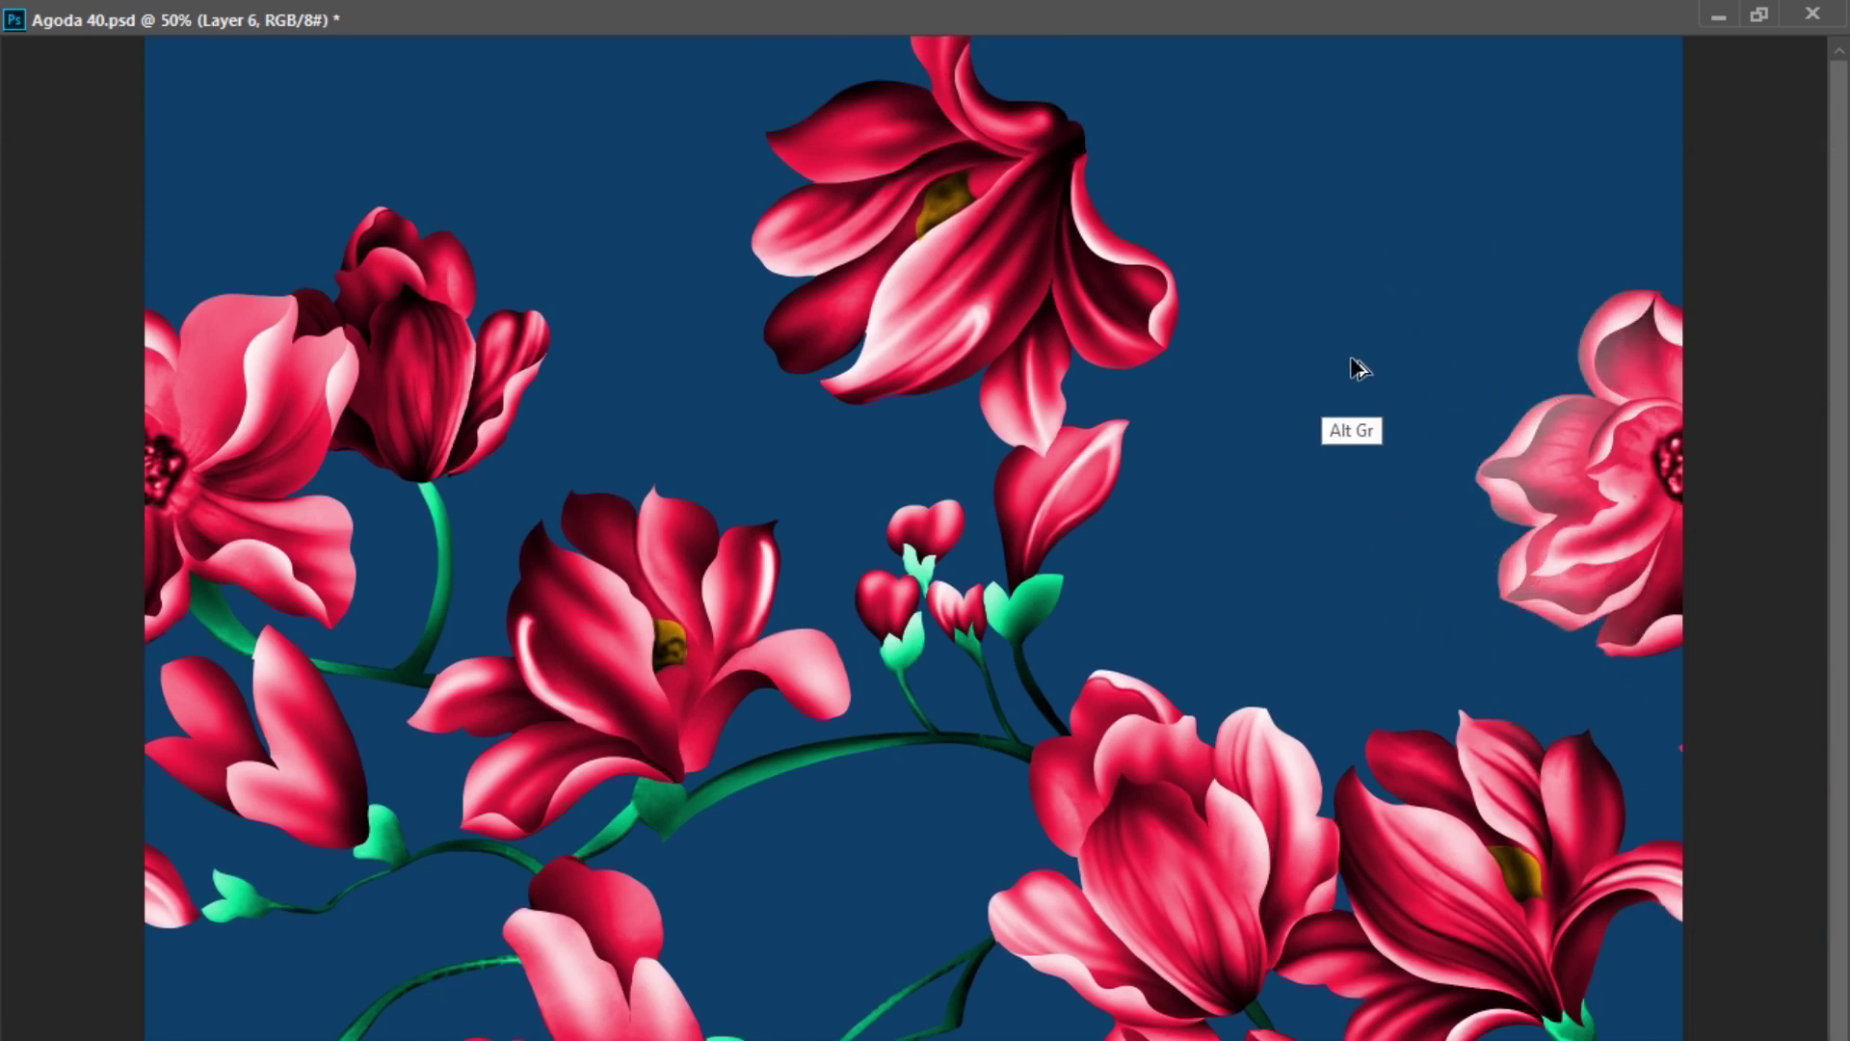
key("ctrl+alt+z")
- Lighten the flower above the long curved stem, the bud below it and the topmost flower with white, and save the document
mouse_move(540, 974)
left_mouse_down()
mouse_move(616, 949)
mouse_move(471, 908)
mouse_move(530, 829)
left_mouse_up()
mouse_move(522, 523)
left_mouse_down()
mouse_move(573, 671)
mouse_move(554, 483)
mouse_move(636, 701)
mouse_move(521, 629)
mouse_move(547, 518)
mouse_move(497, 733)
mouse_move(599, 486)
mouse_move(756, 556)
mouse_move(293, 749)
mouse_move(374, 773)
mouse_move(380, 920)
left_mouse_up()
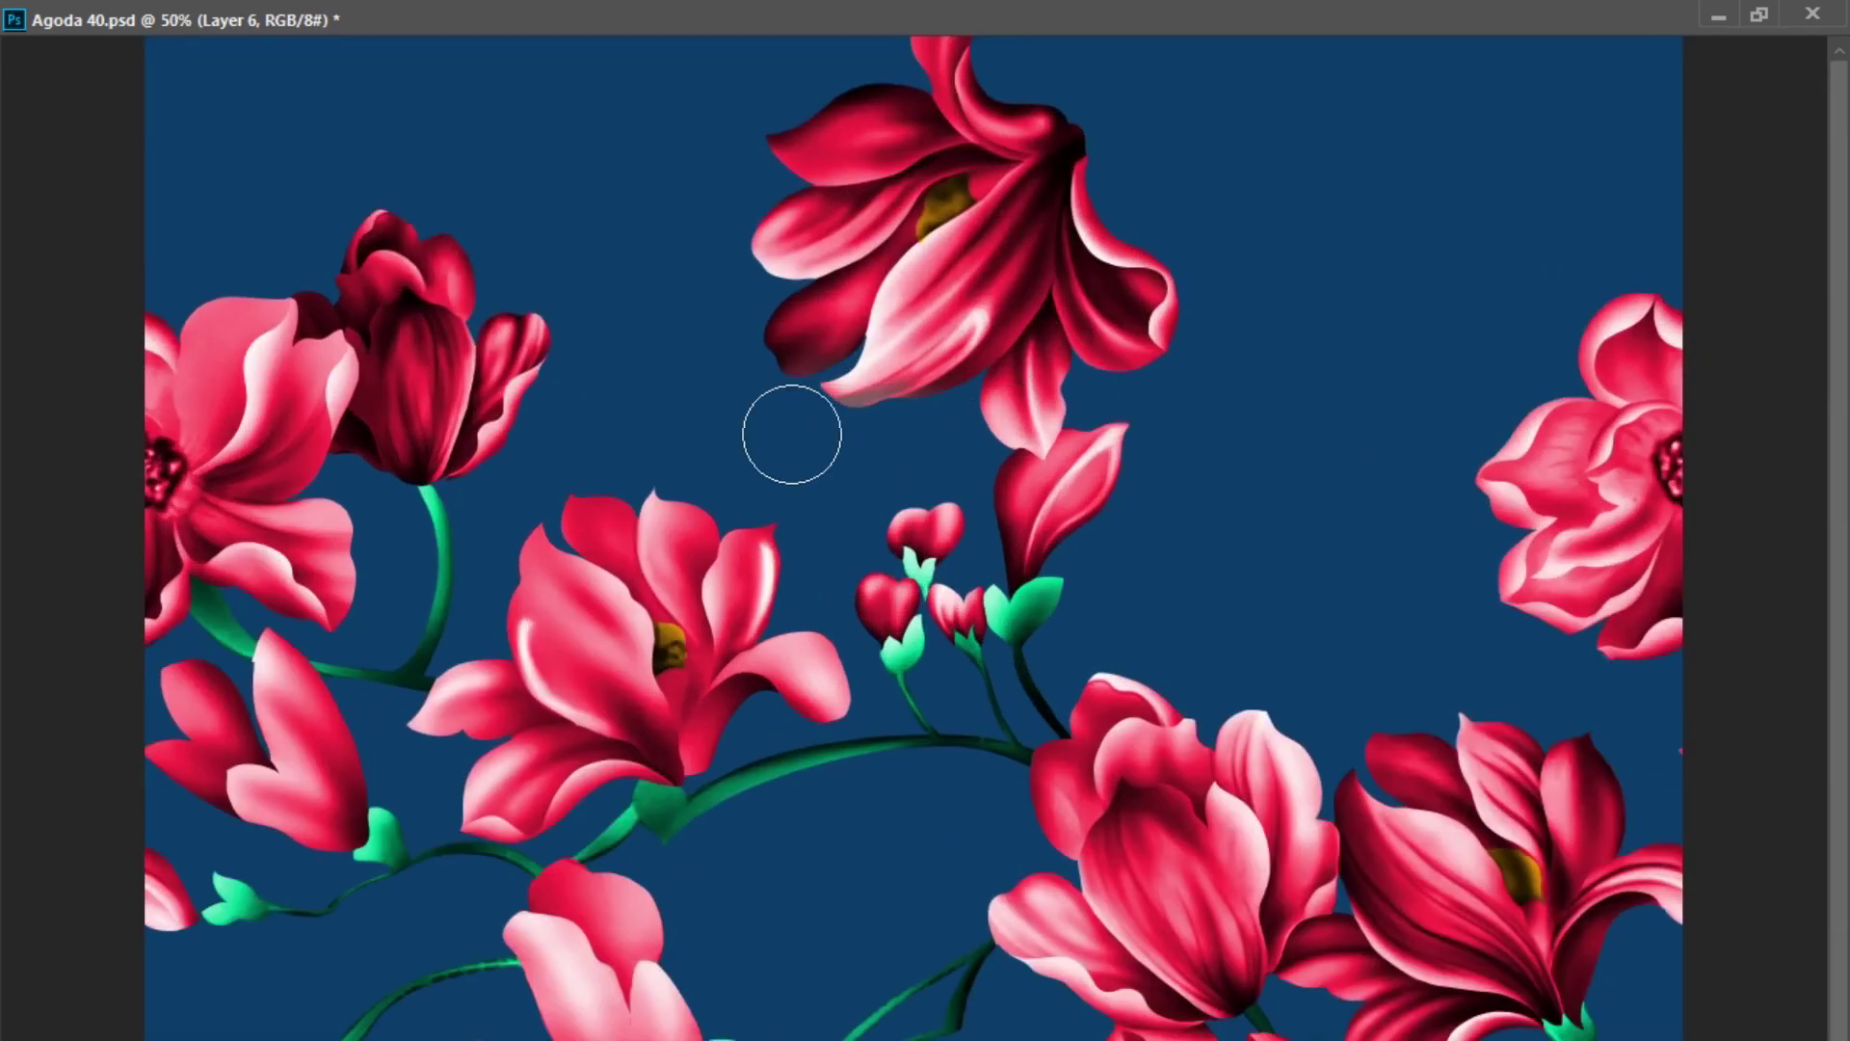
mouse_move(798, 447)
left_mouse_down()
mouse_move(1027, 255)
mouse_move(969, 269)
mouse_move(990, 456)
mouse_move(895, 412)
mouse_move(739, 227)
mouse_move(809, 143)
mouse_move(952, 106)
mouse_move(827, 188)
mouse_move(837, 146)
mouse_move(726, 248)
mouse_move(837, 187)
left_mouse_up()
key("bracketright")
key("bracketright")
key("ctrl+d")
key("ctrl+minus")
key("Tab")
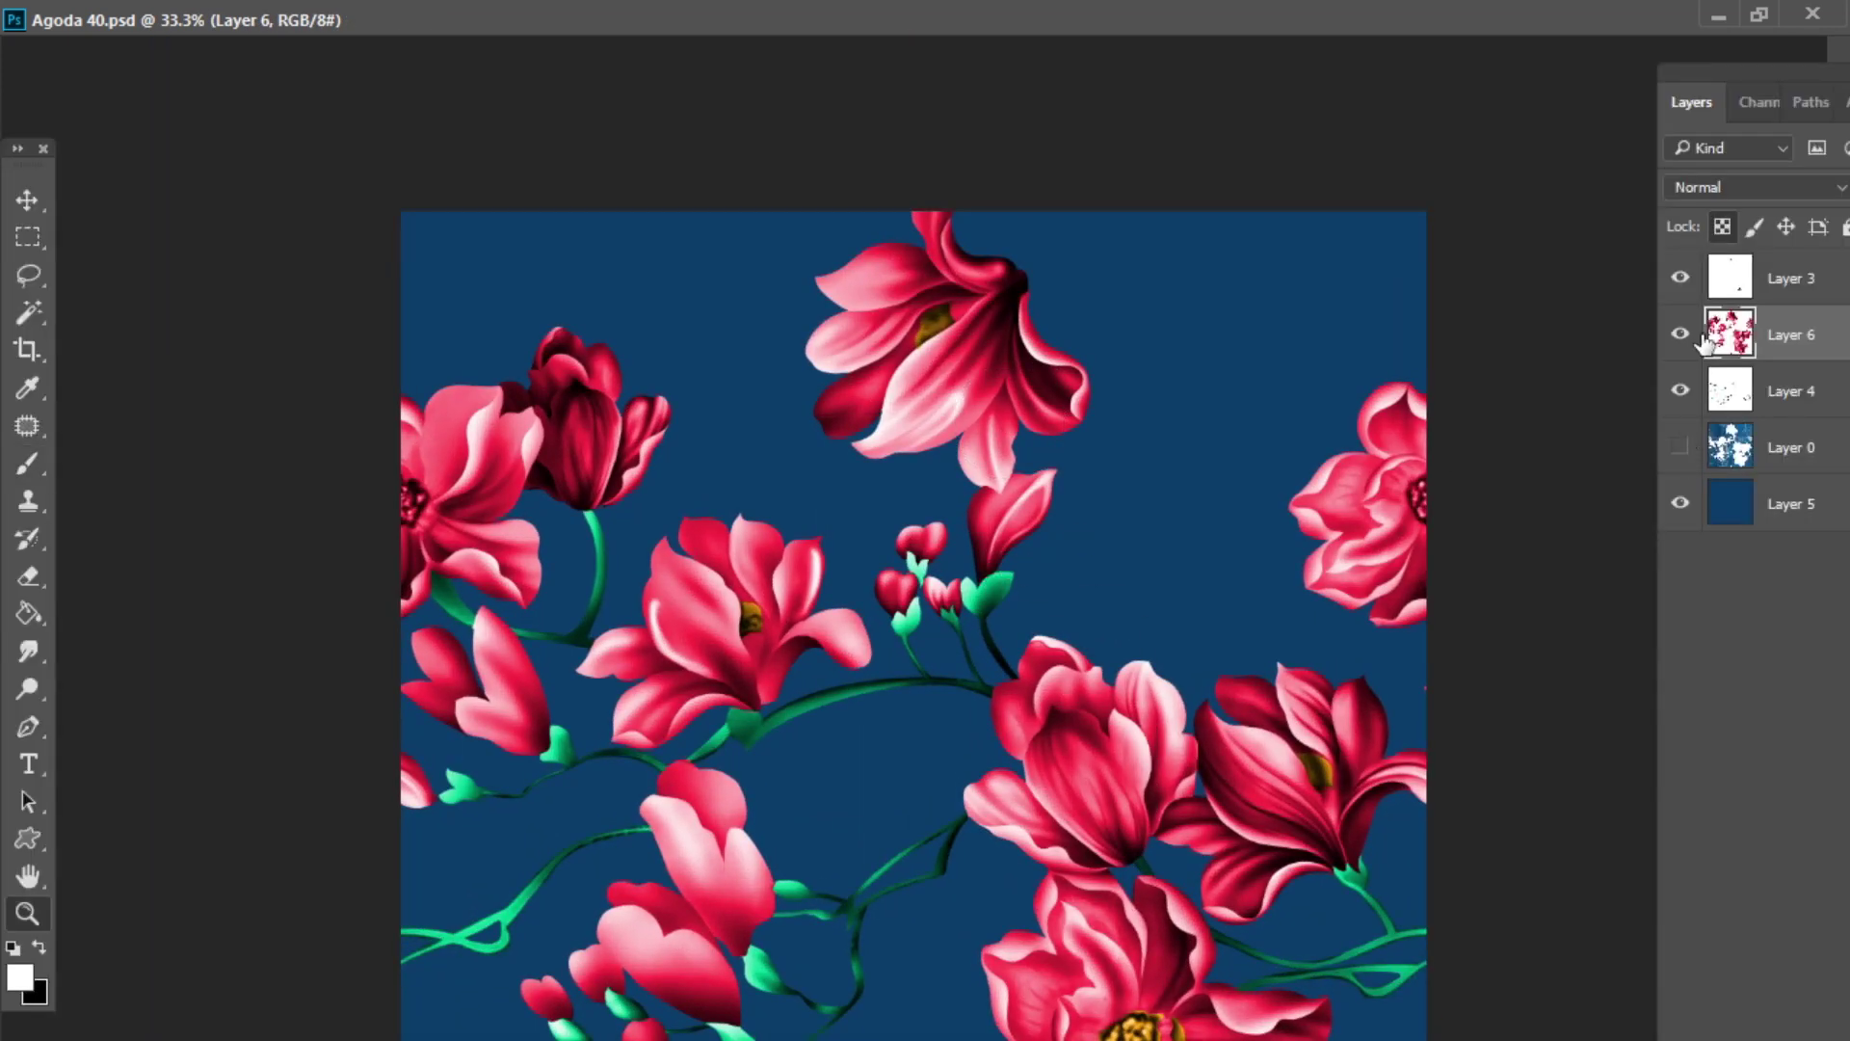
- Hide Layers 3, 6 and 4 and show Layer 0 to expose the outlined background motifs
left_click_drag(1680, 393, 1680, 280)
left_click(1681, 447)
left_click(948, 742)
left_click(954, 742)
left_click_drag(1217, 610, 1118, 549)
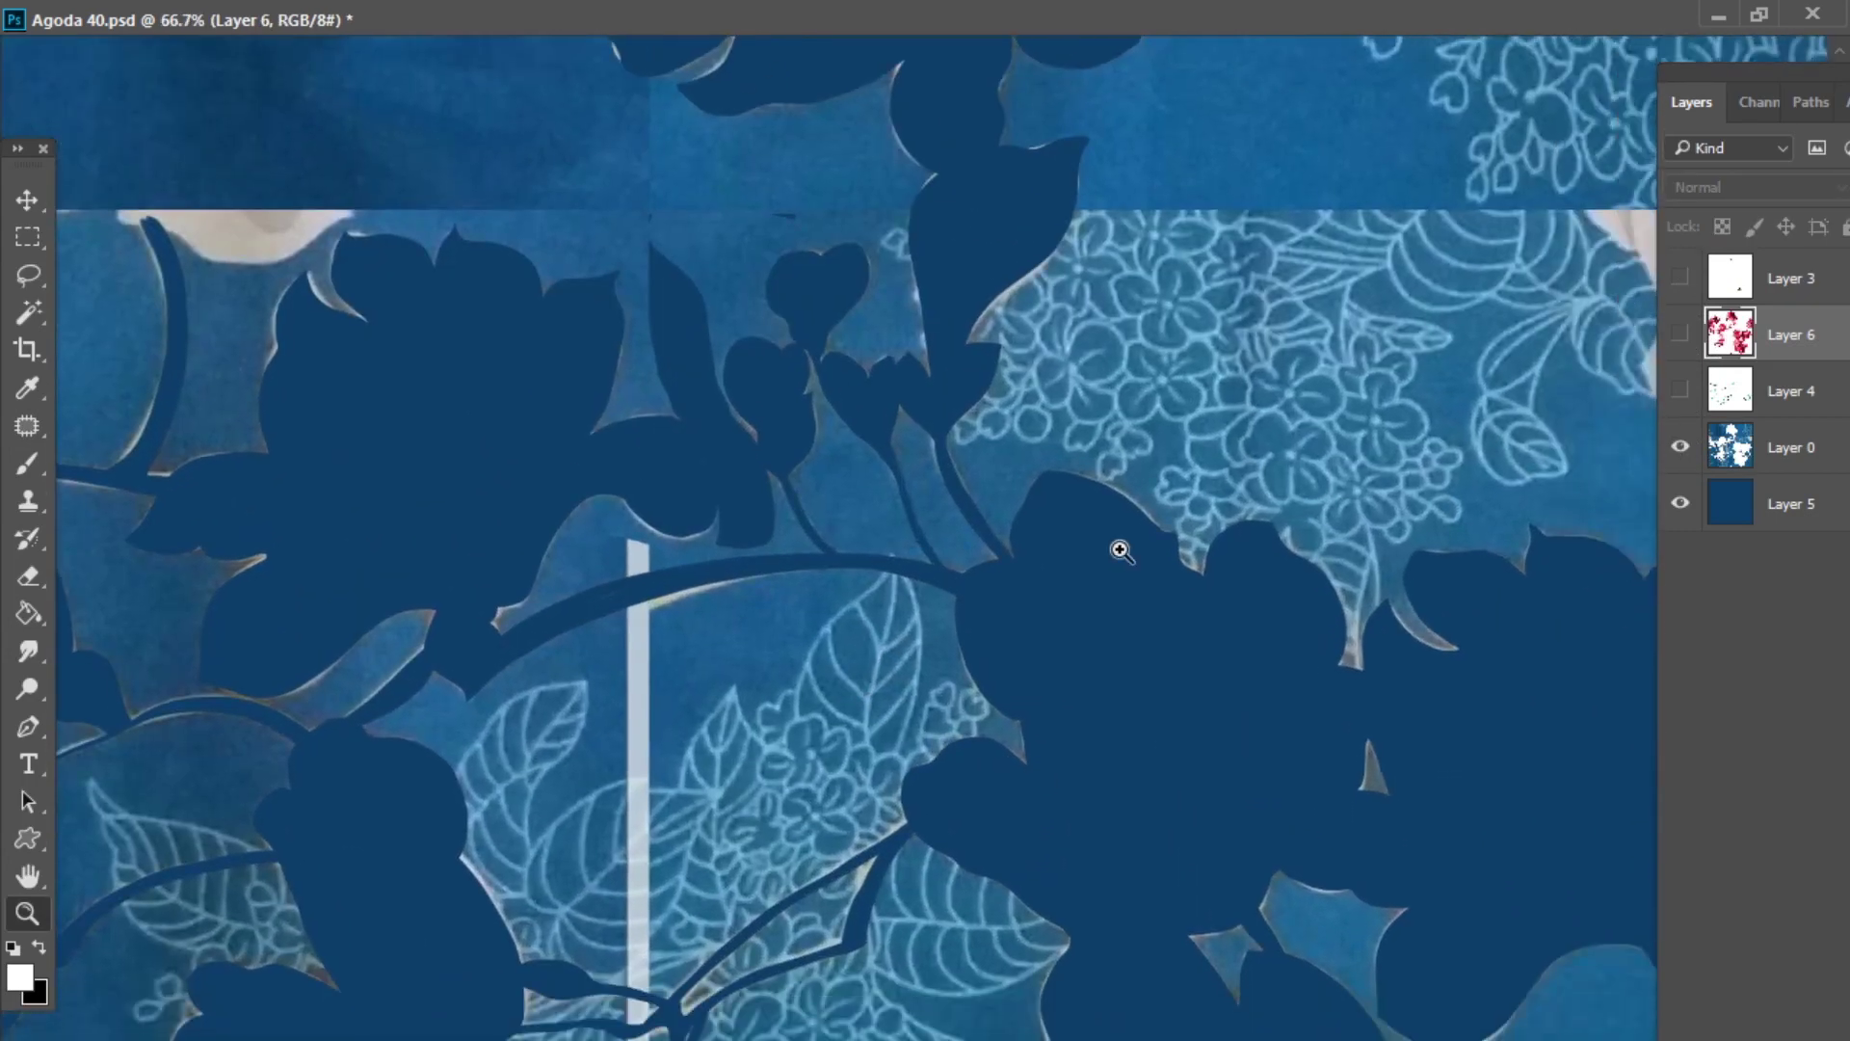
left_click(832, 855)
left_click_drag(779, 794, 816, 772)
- Add a new layer above Layer 0 and trace the slender double-lined leaf with a red elliptical brush
left_click(1790, 447)
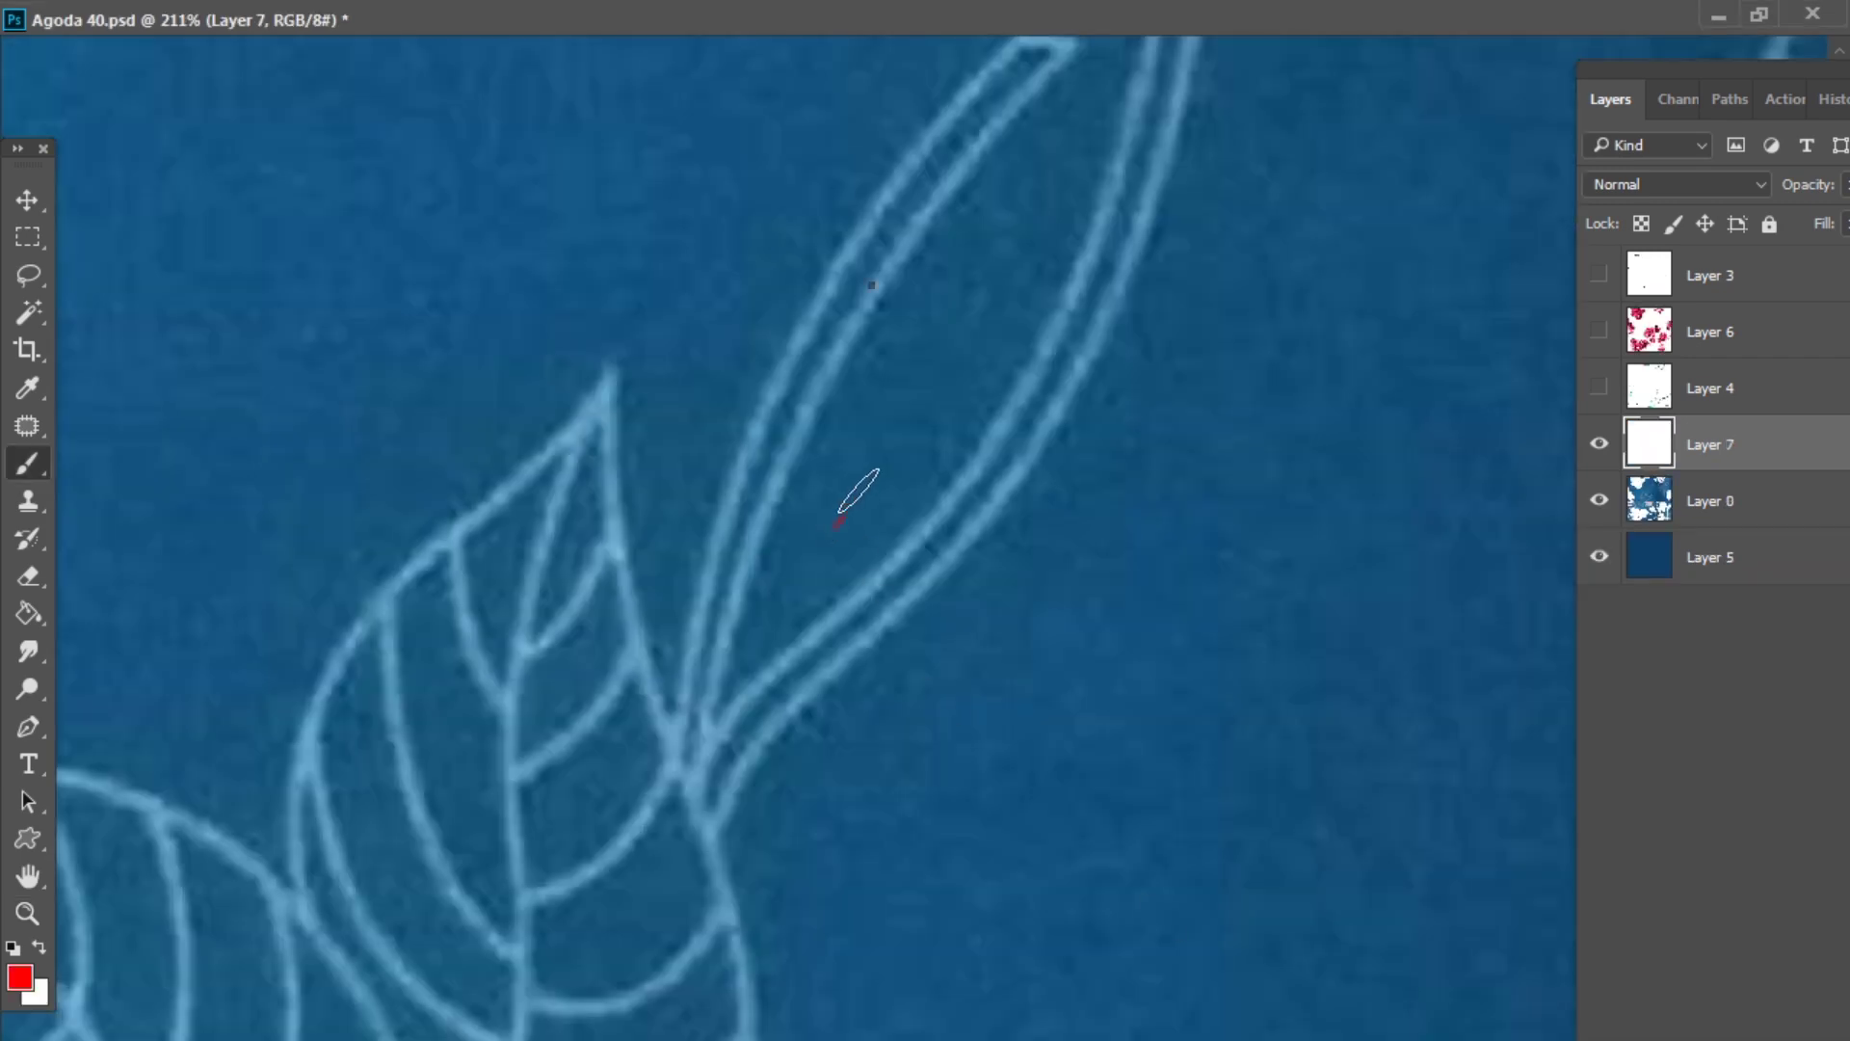
right_click(880, 483)
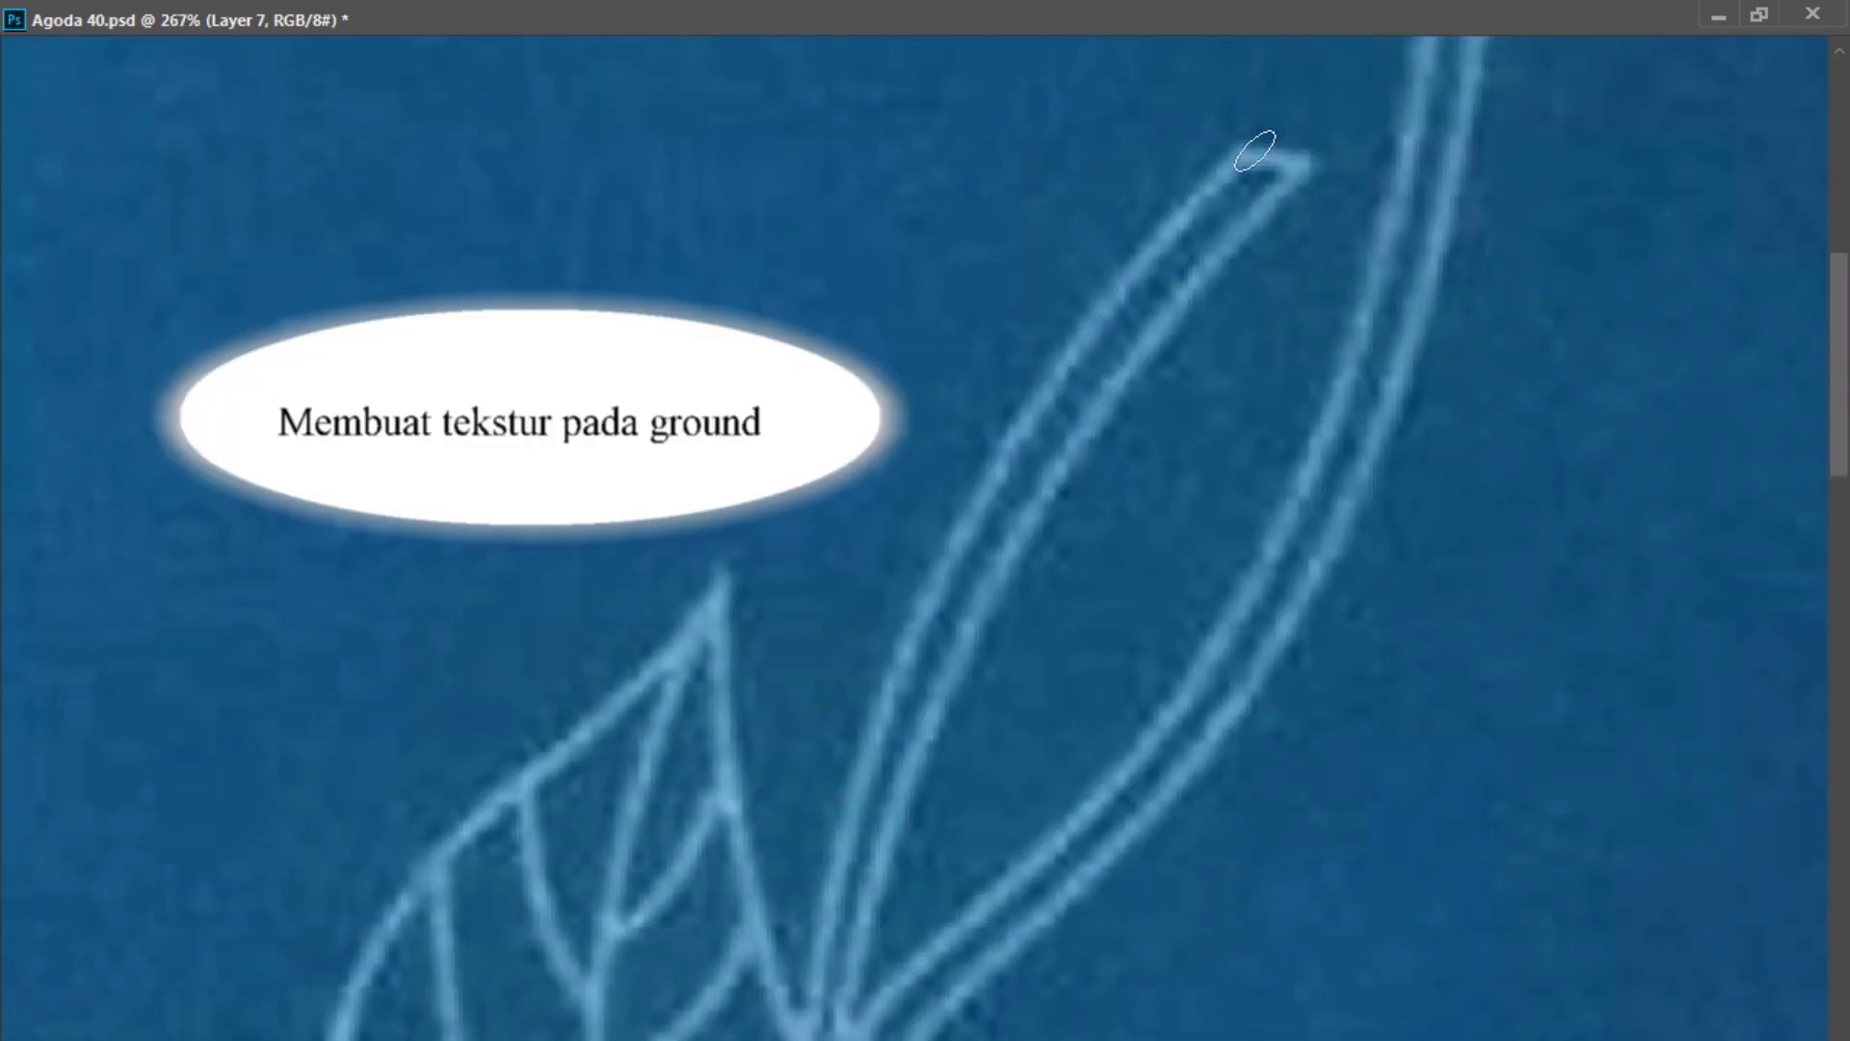
mouse_move(1253, 150)
left_mouse_down()
mouse_move(888, 692)
mouse_move(798, 1037)
mouse_move(1016, 549)
mouse_move(1313, 165)
mouse_move(1247, 152)
left_mouse_up()
mouse_move(1225, 655)
left_mouse_down()
mouse_move(833, 908)
mouse_move(1004, 716)
left_mouse_up()
mouse_move(713, 1039)
left_mouse_down()
mouse_move(1140, 430)
mouse_move(1238, 62)
left_mouse_up()
mouse_move(800, 1039)
left_mouse_down()
mouse_move(1039, 764)
mouse_move(1282, 56)
left_mouse_up()
mouse_move(706, 1035)
left_mouse_down()
mouse_move(1202, 607)
mouse_move(1227, 636)
left_mouse_up()
left_click_drag(665, 944, 699, 558)
key("ctrl+z")
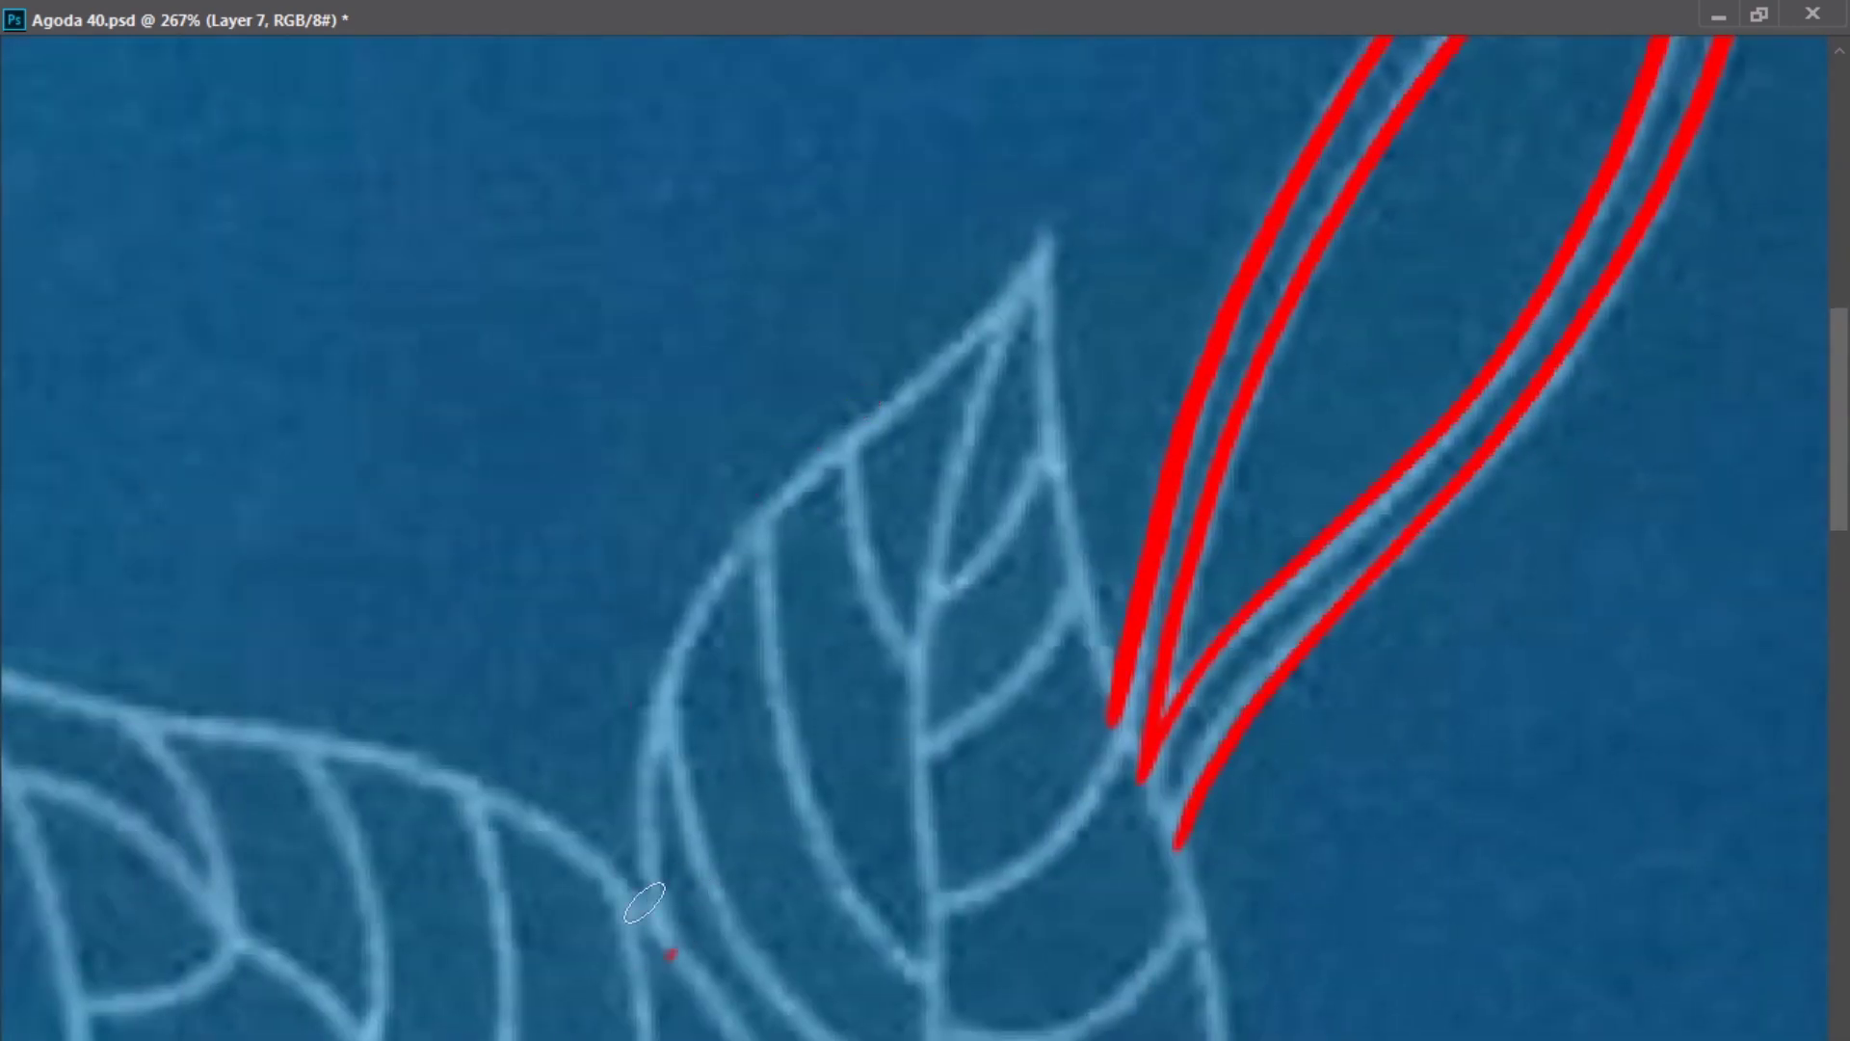
- Trace the outline of the upright pointed leaf beside the slender leaf in red
left_click_drag(942, 357, 1055, 143)
left_click_drag(1060, 184, 982, 81)
mouse_move(1195, 1038)
left_mouse_down()
mouse_move(975, 183)
mouse_move(973, 101)
left_mouse_up()
left_click_drag(750, 998, 1373, 638)
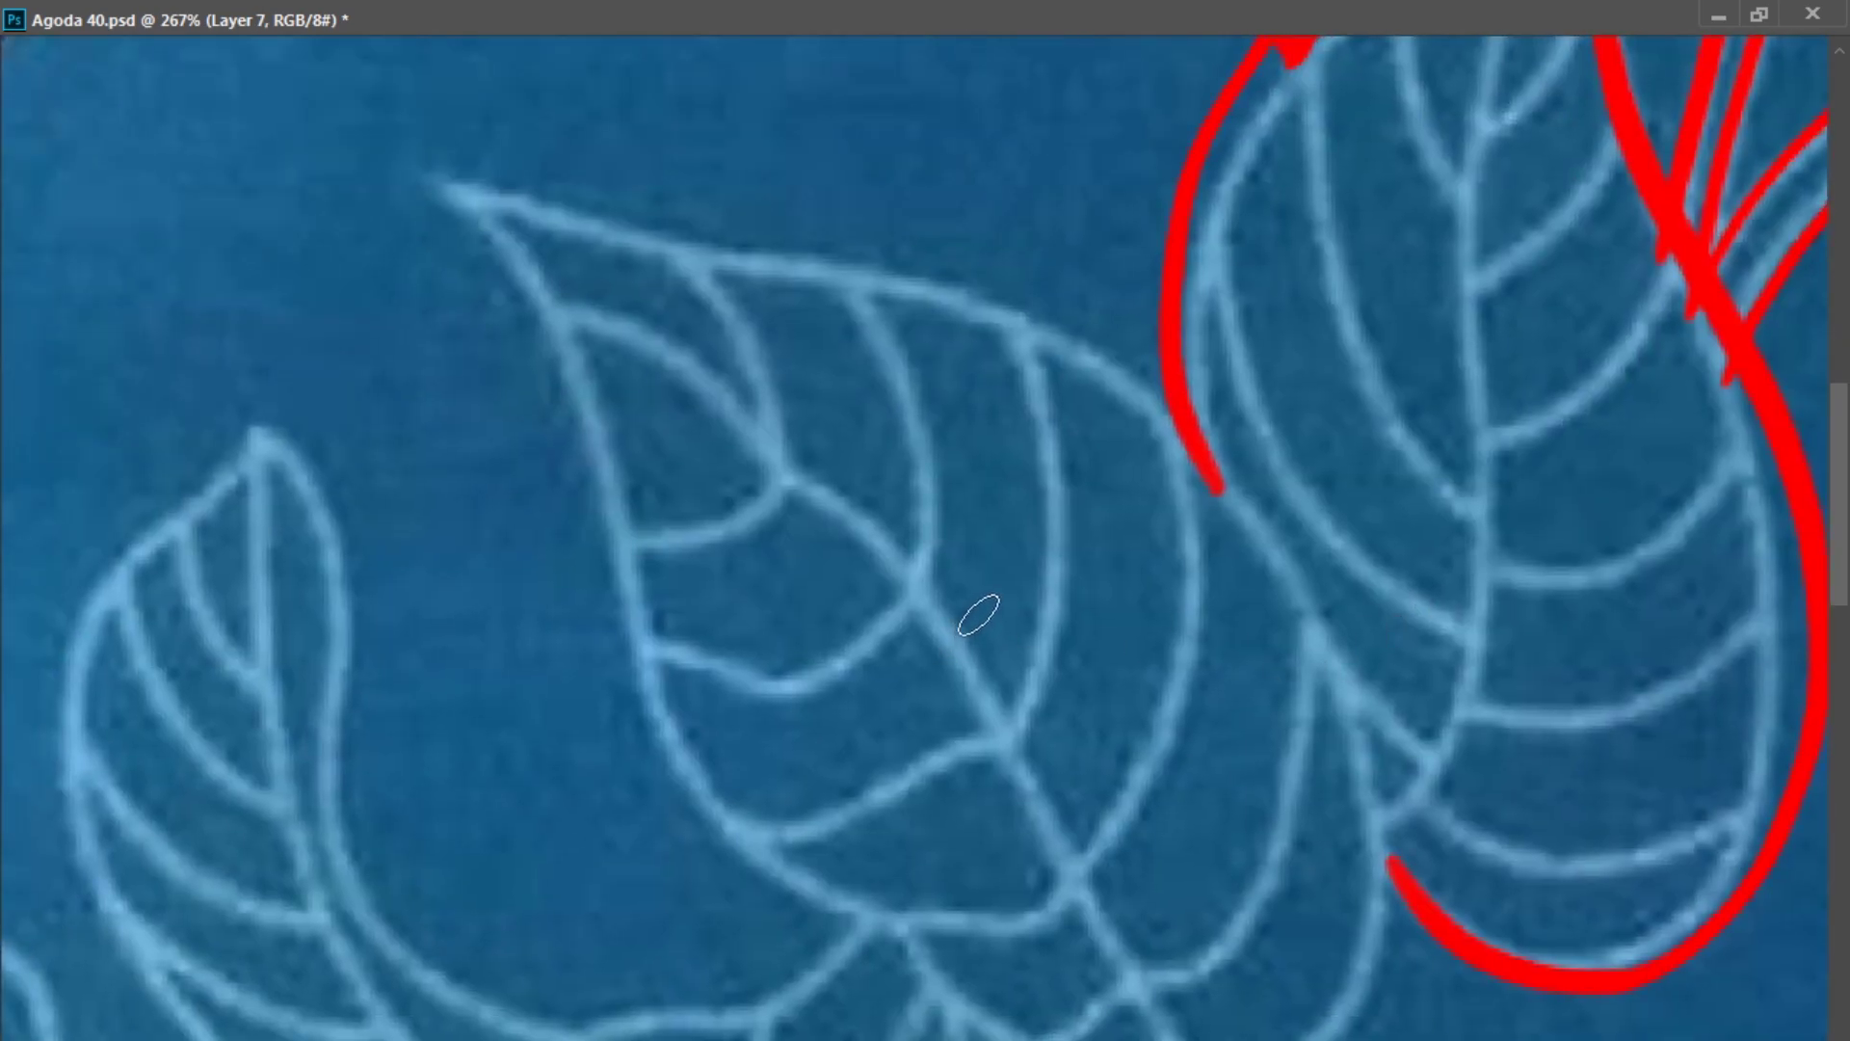
- Trace the outline and midrib of the adjoining slanted leaf in red
mouse_move(1377, 1036)
left_mouse_down()
mouse_move(1248, 511)
mouse_move(415, 143)
left_mouse_up()
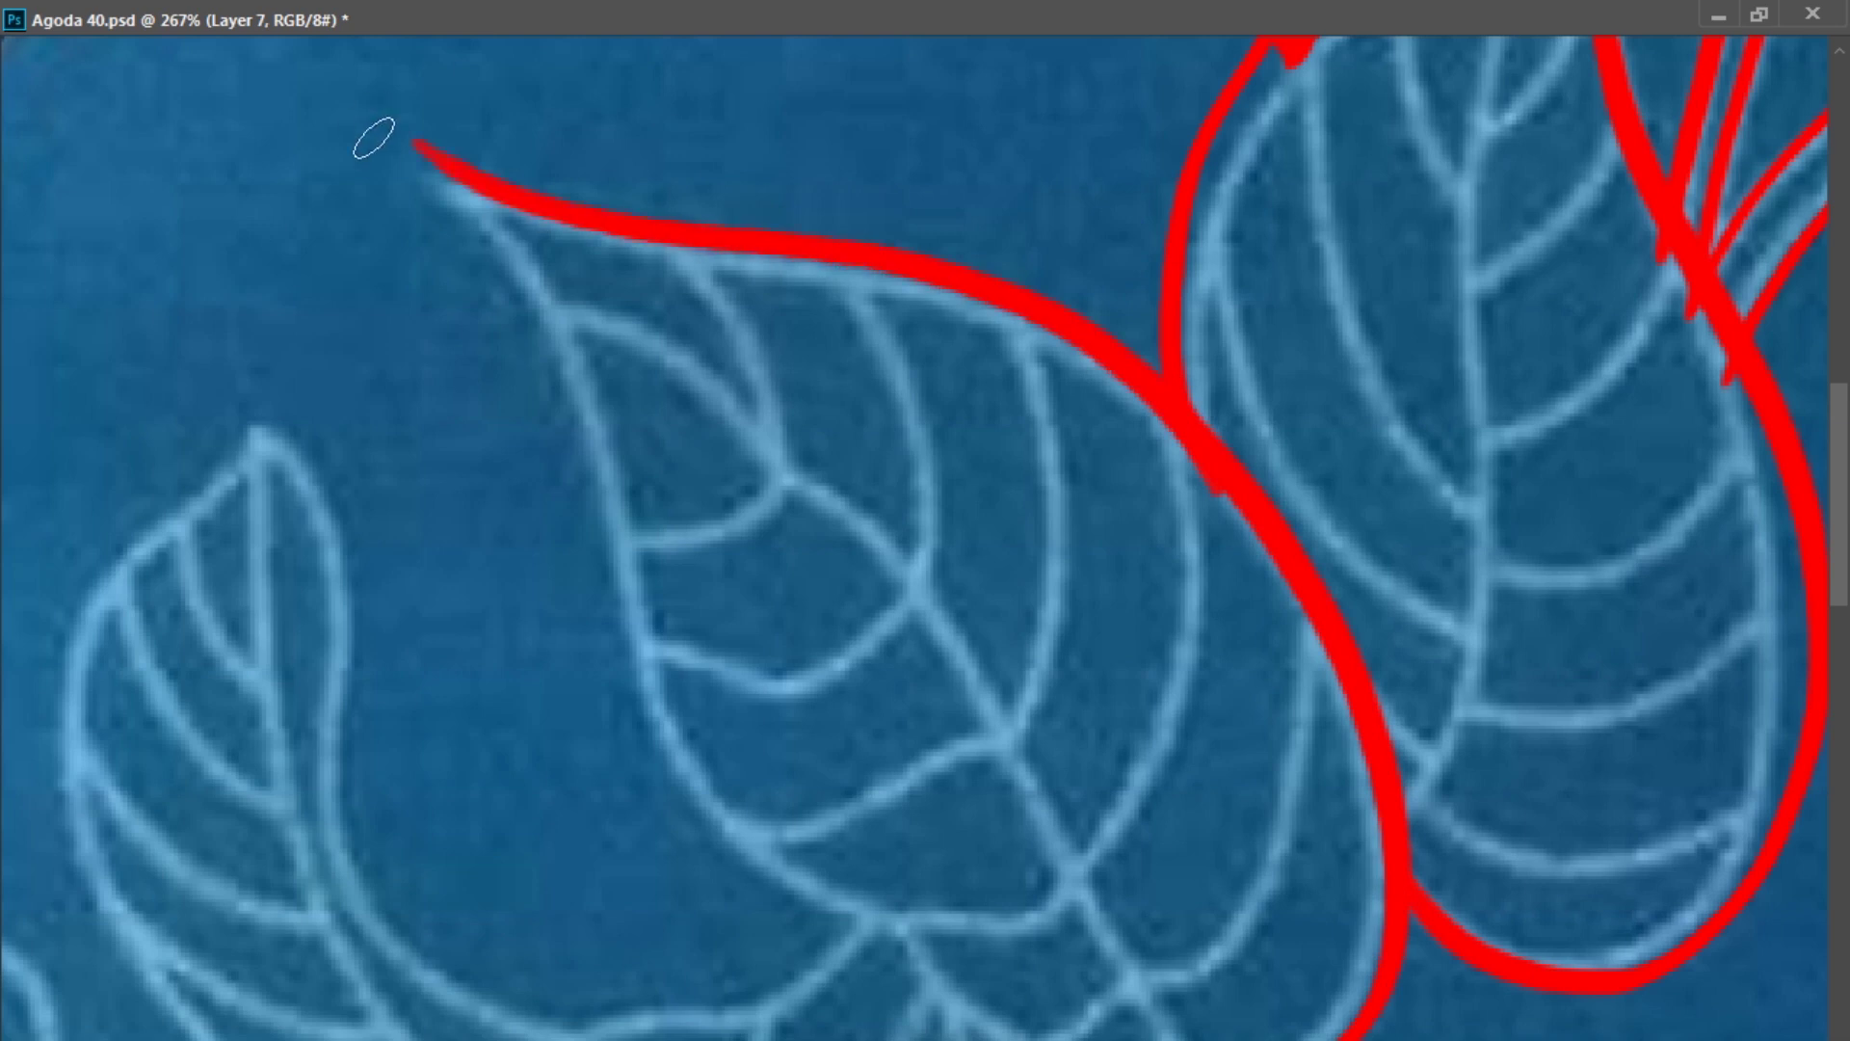
left_click_drag(553, 506, 417, 145)
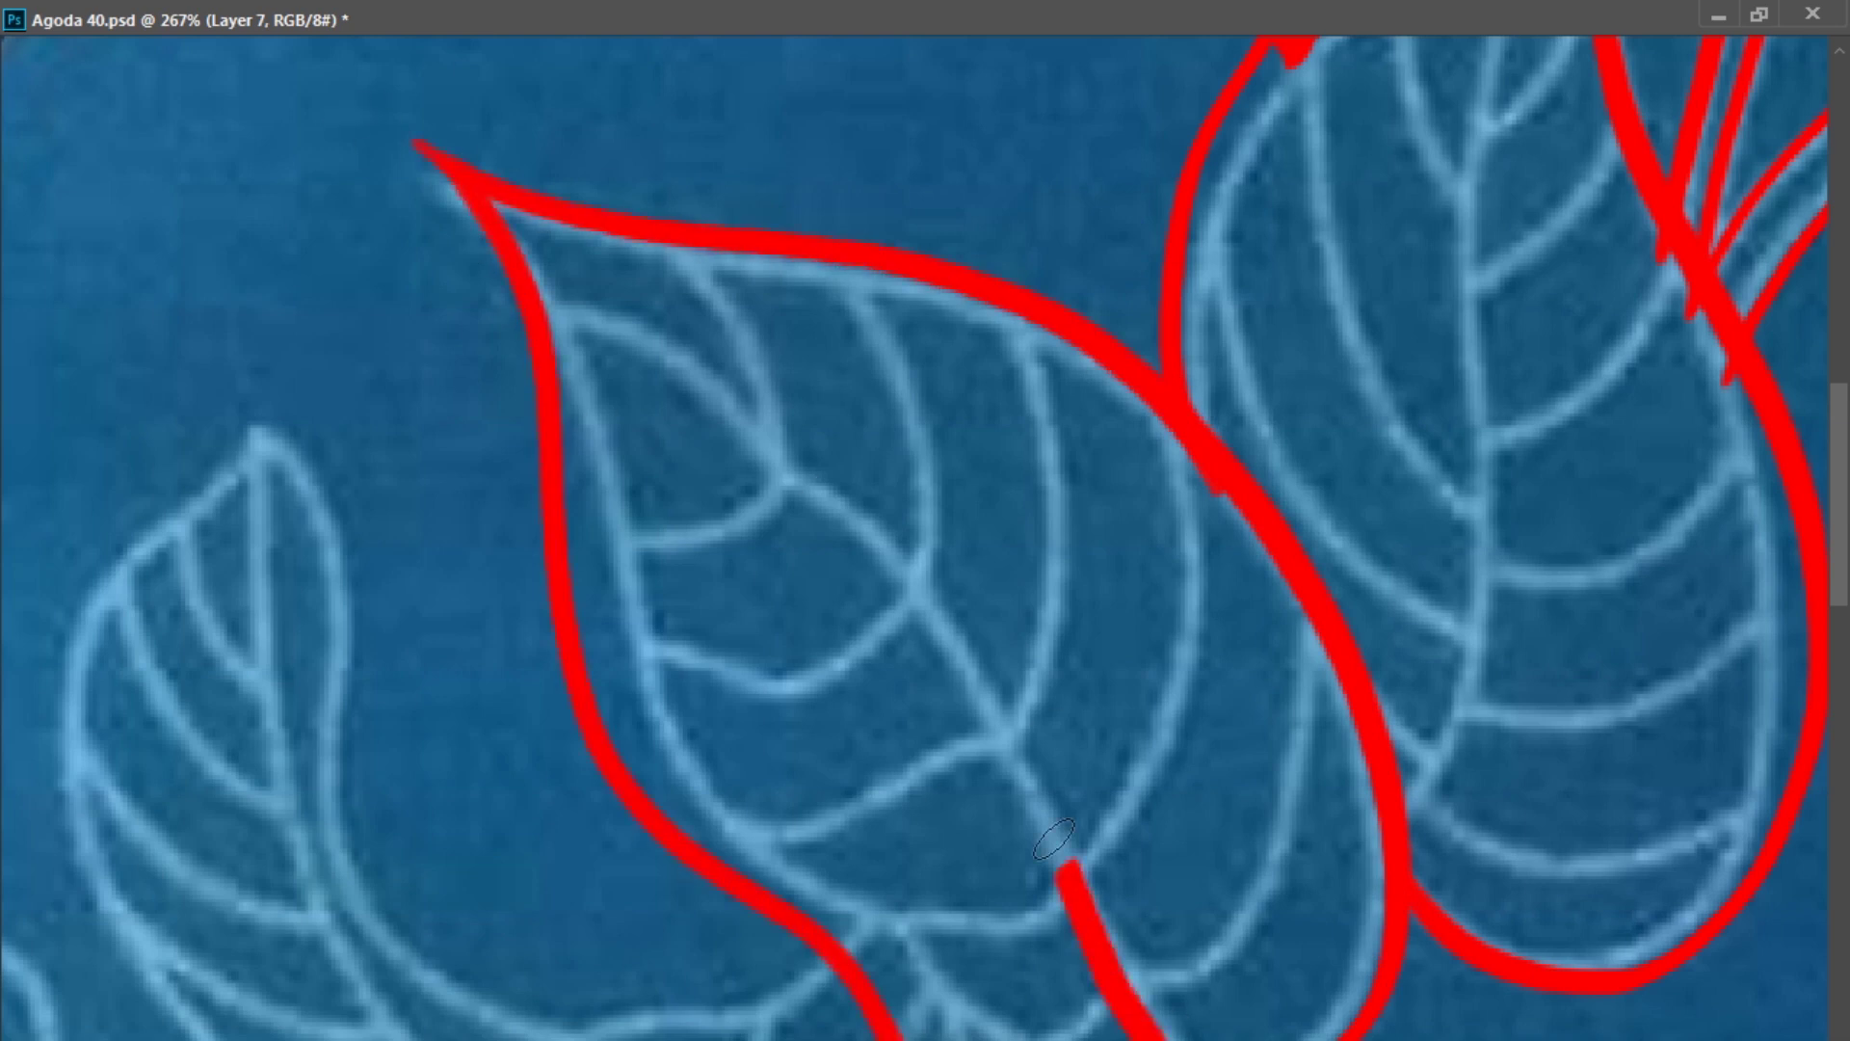
left_click_drag(1079, 907, 534, 244)
- Draw the side veins on both sides of the slanted leaf's midrib in red
left_click_drag(1175, 723, 1068, 325)
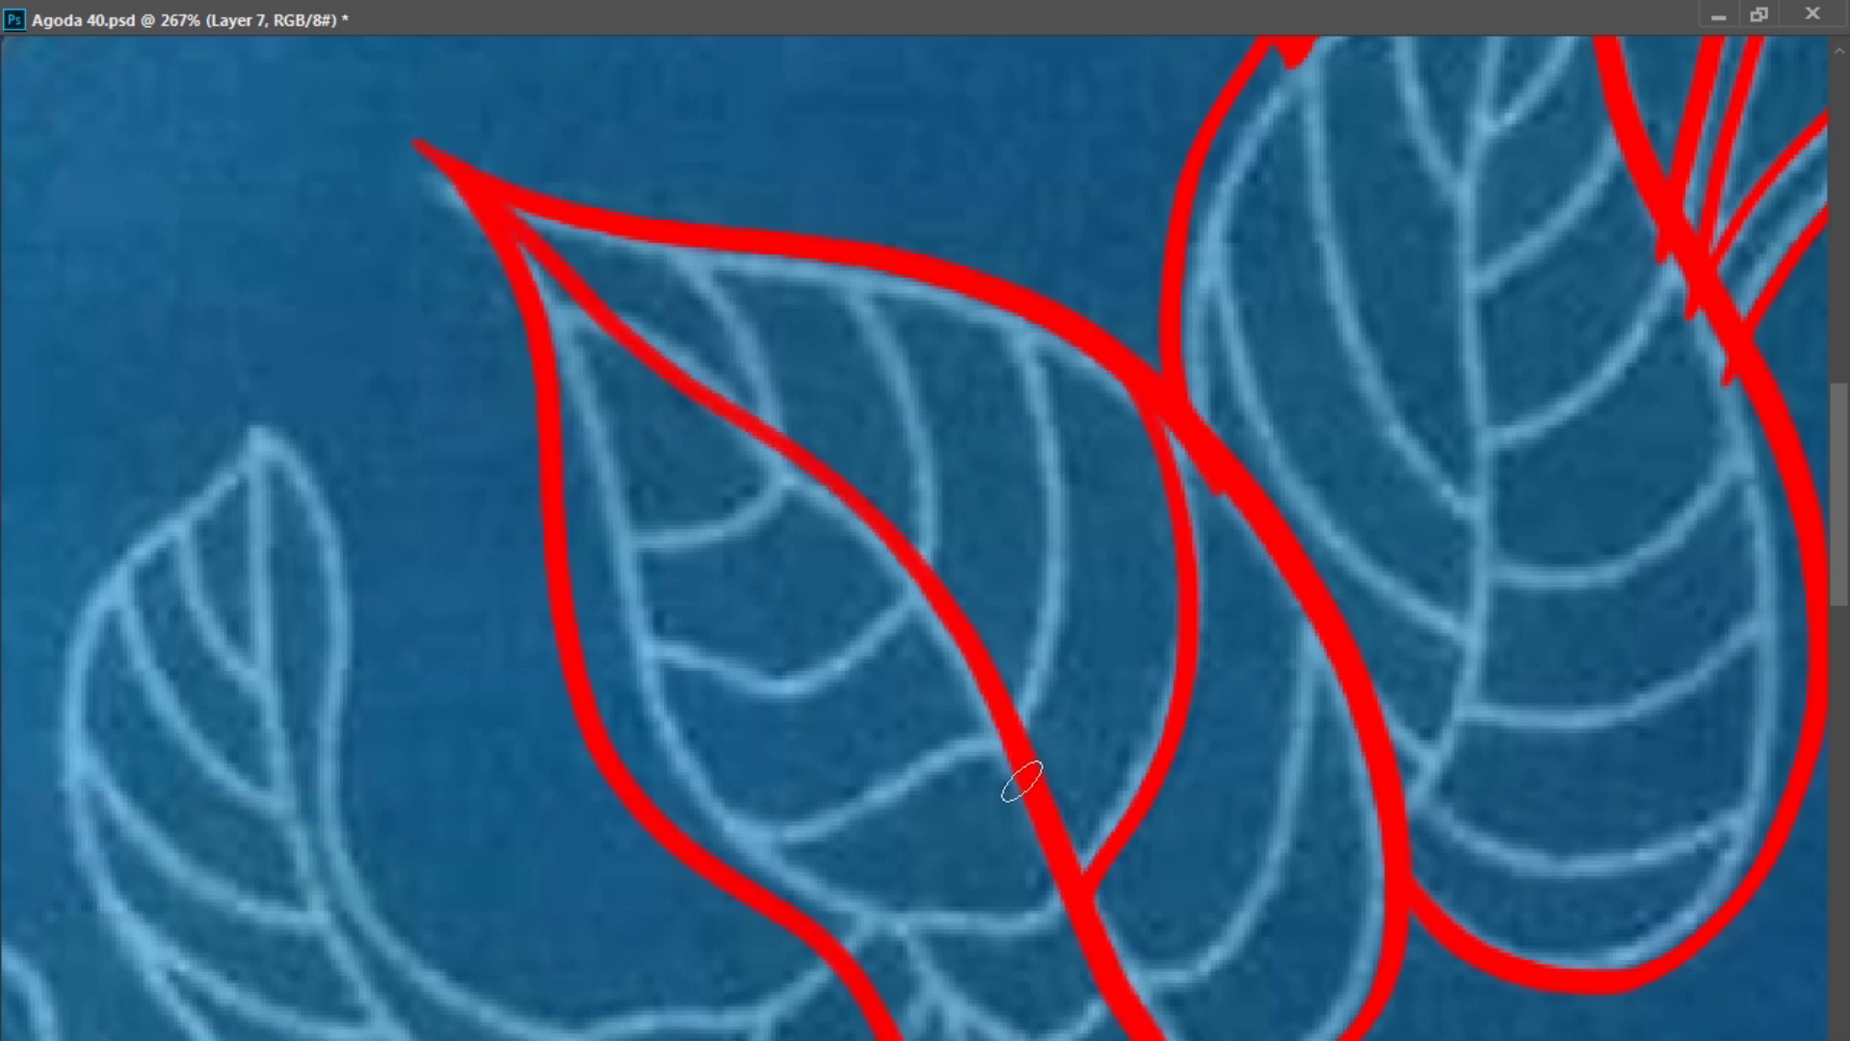
left_click_drag(1017, 725, 987, 281)
left_click_drag(926, 544, 823, 258)
left_click_drag(783, 443, 670, 243)
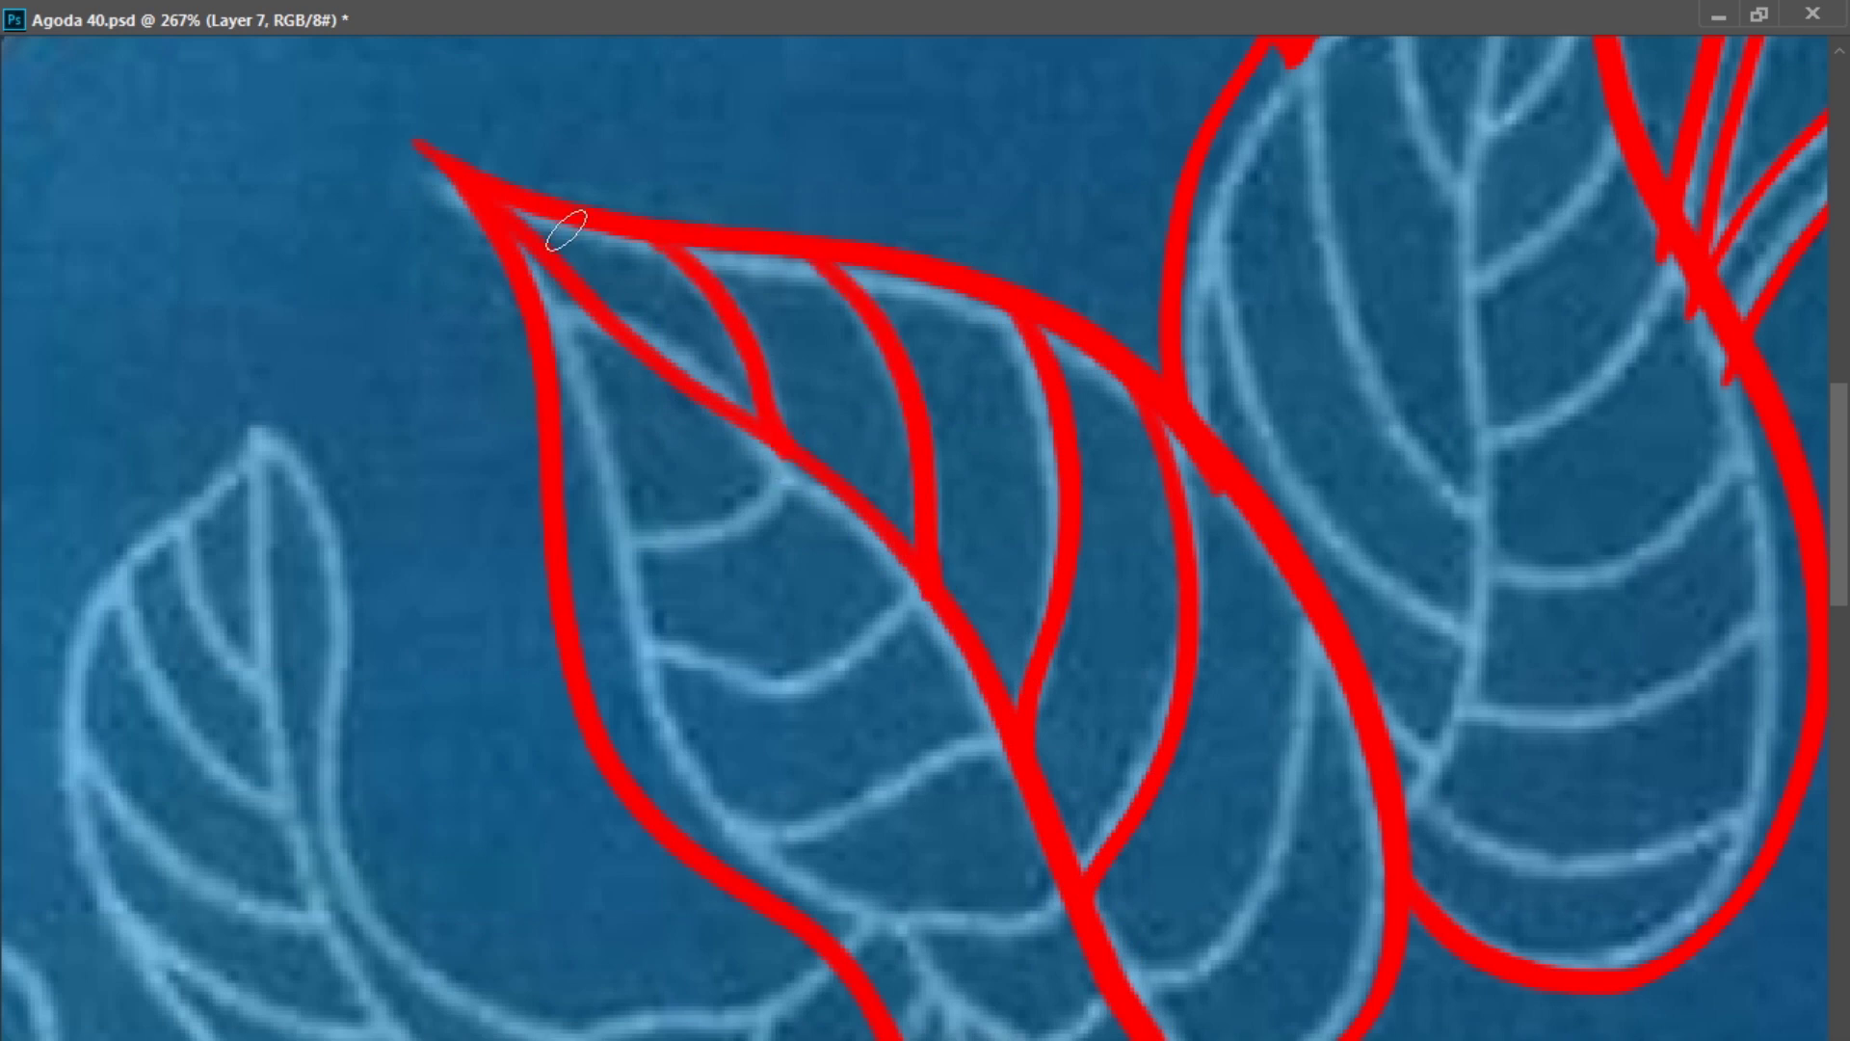
scroll(972, 487, "left", 3)
scroll(1072, 461, "up", 1)
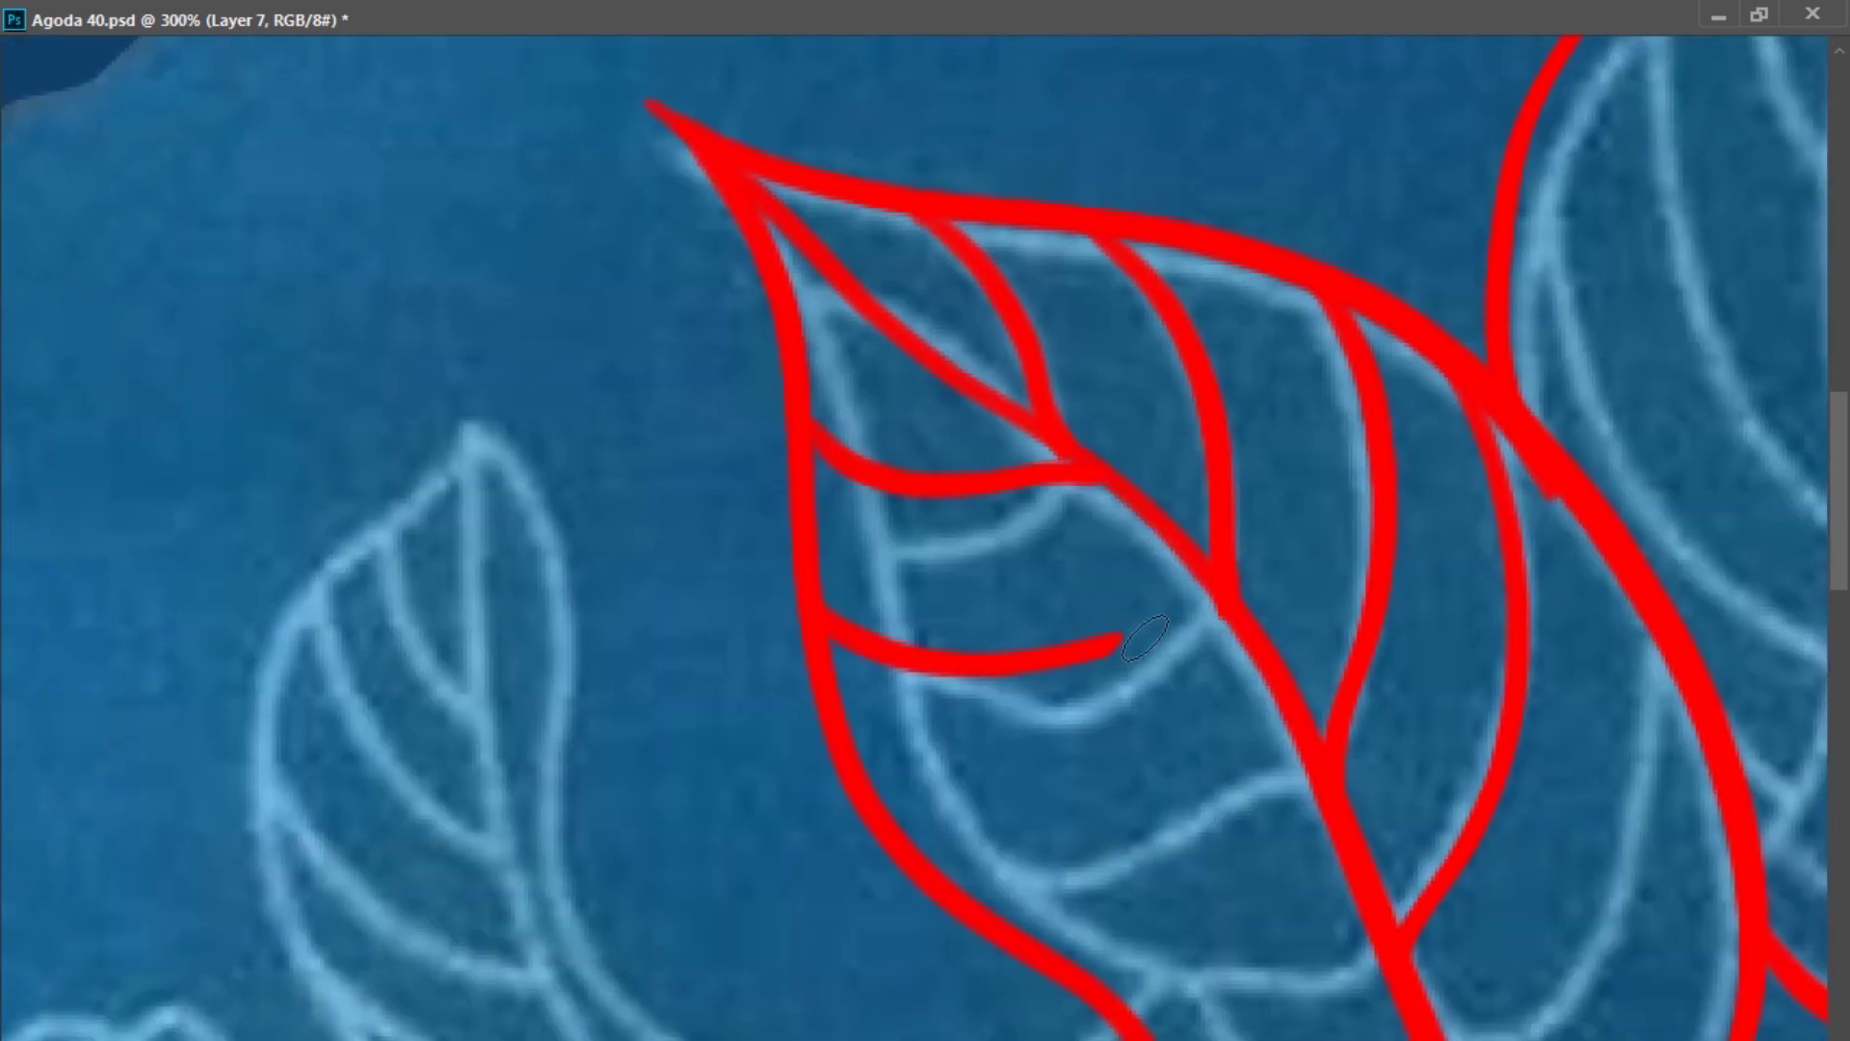
left_click_drag(1242, 792, 848, 796)
left_click_drag(1185, 815, 1002, 534)
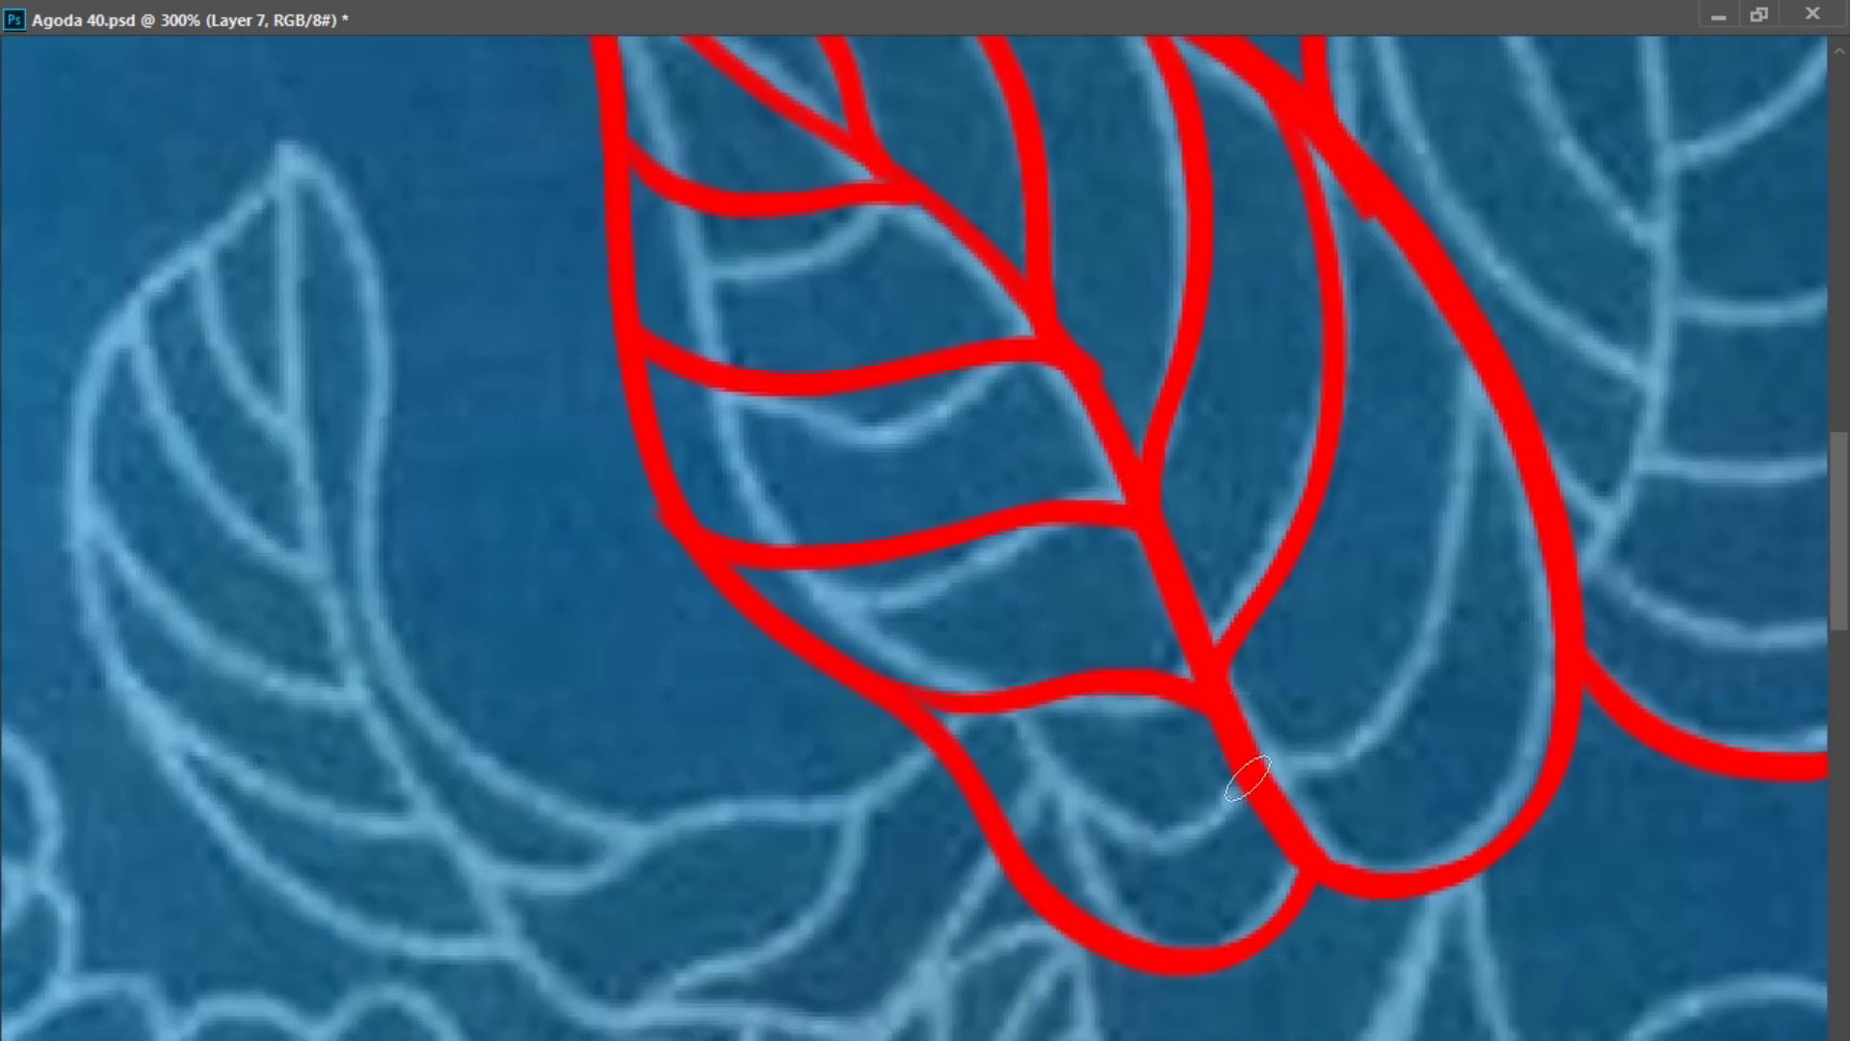
left_click_drag(1250, 798, 1024, 848)
left_click_drag(1421, 676, 1498, 395)
- Trace the midrib and all side veins of the upright leaf in red
mouse_move(1462, 238)
left_mouse_down()
mouse_move(760, 937)
mouse_move(628, 888)
left_mouse_up()
mouse_move(819, 1035)
left_mouse_down()
mouse_move(825, 670)
mouse_move(958, 72)
left_mouse_up()
left_click_drag(801, 675, 851, 614)
mouse_move(857, 973)
left_mouse_down()
mouse_move(656, 776)
mouse_move(620, 349)
left_mouse_up()
left_click_drag(865, 817, 705, 388)
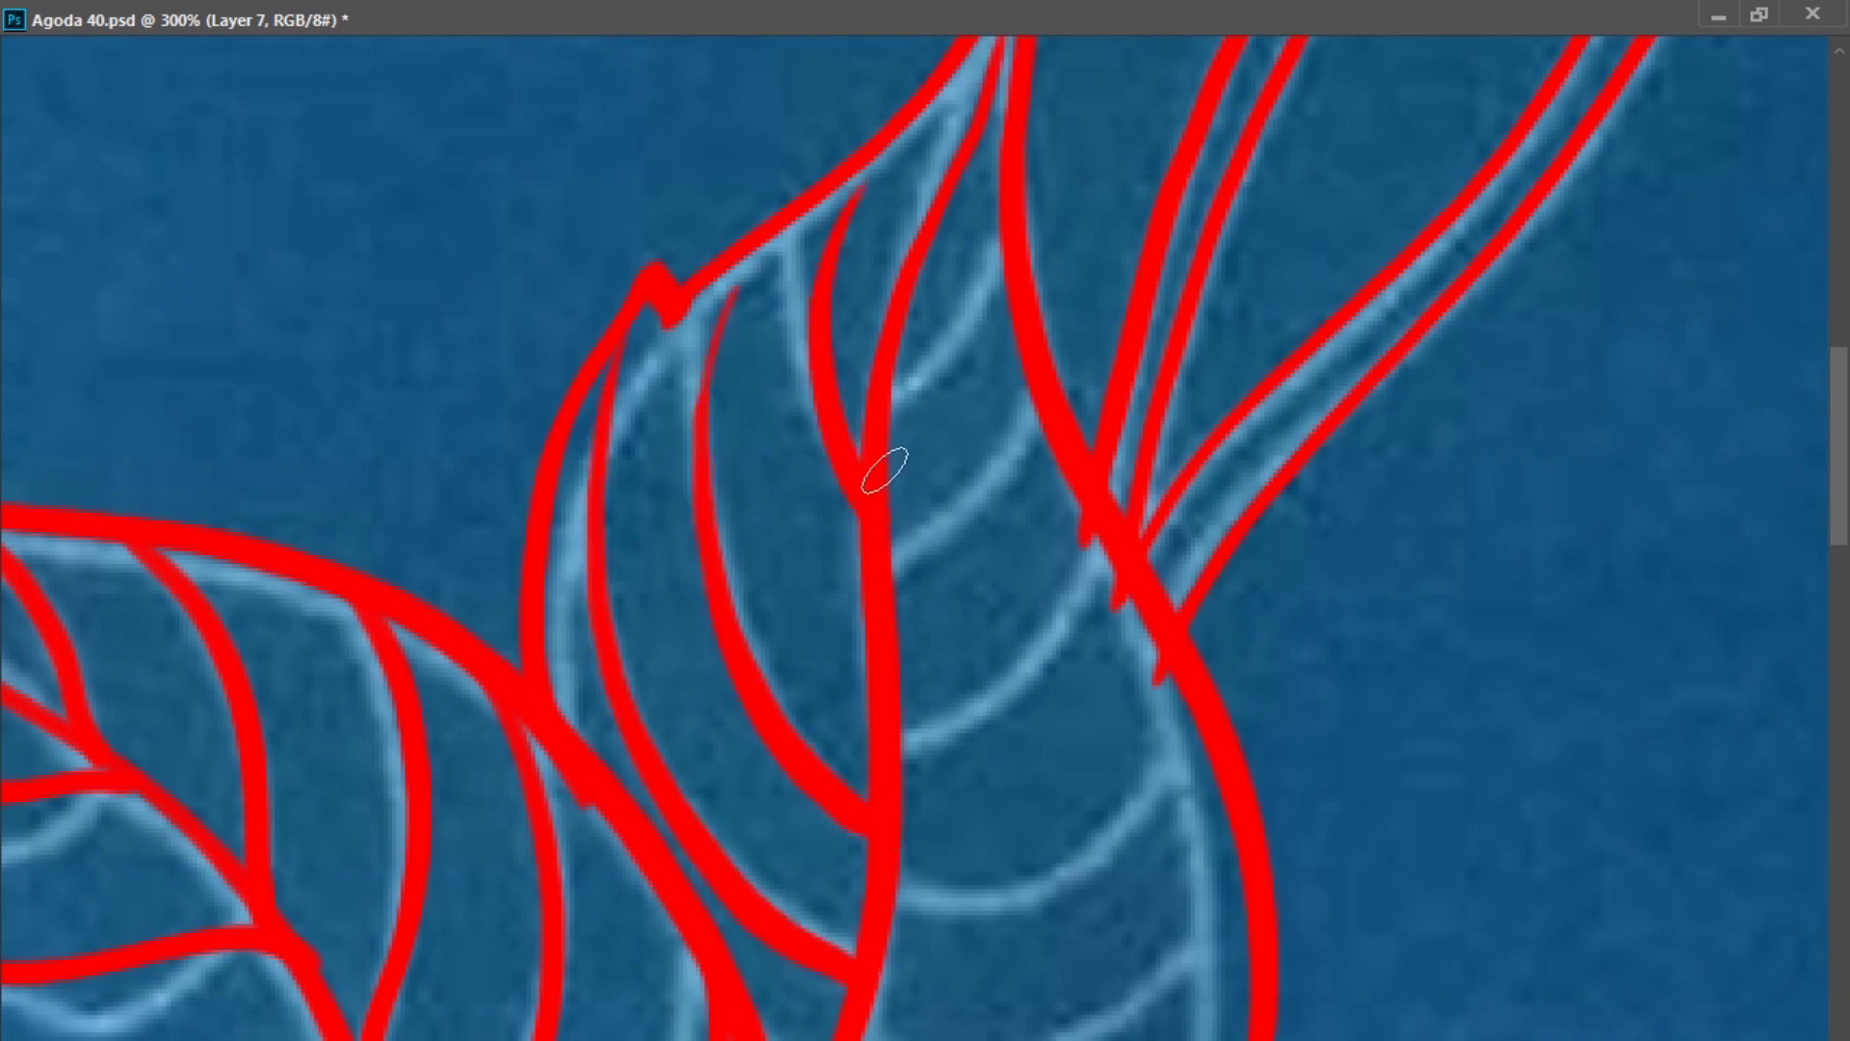
left_click_drag(907, 766, 1078, 412)
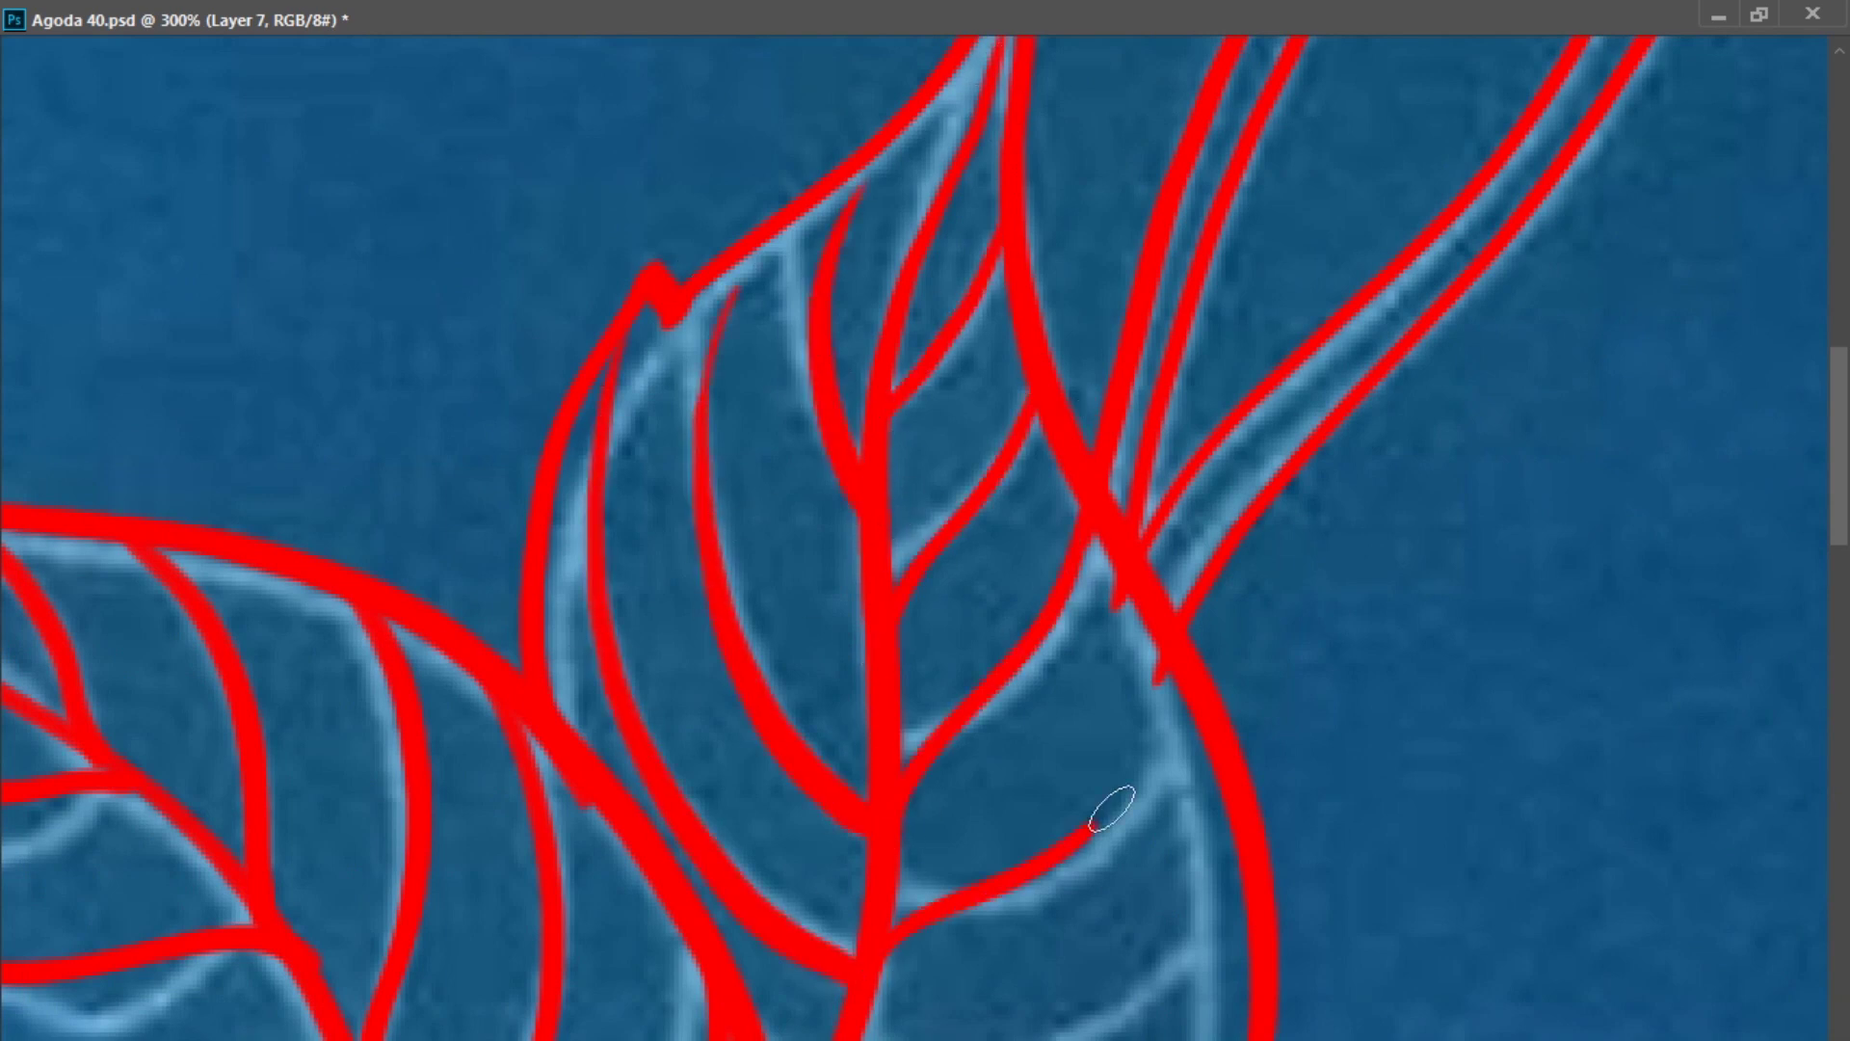
left_click_drag(1263, 745, 1314, 441)
left_click_drag(841, 871, 1258, 821)
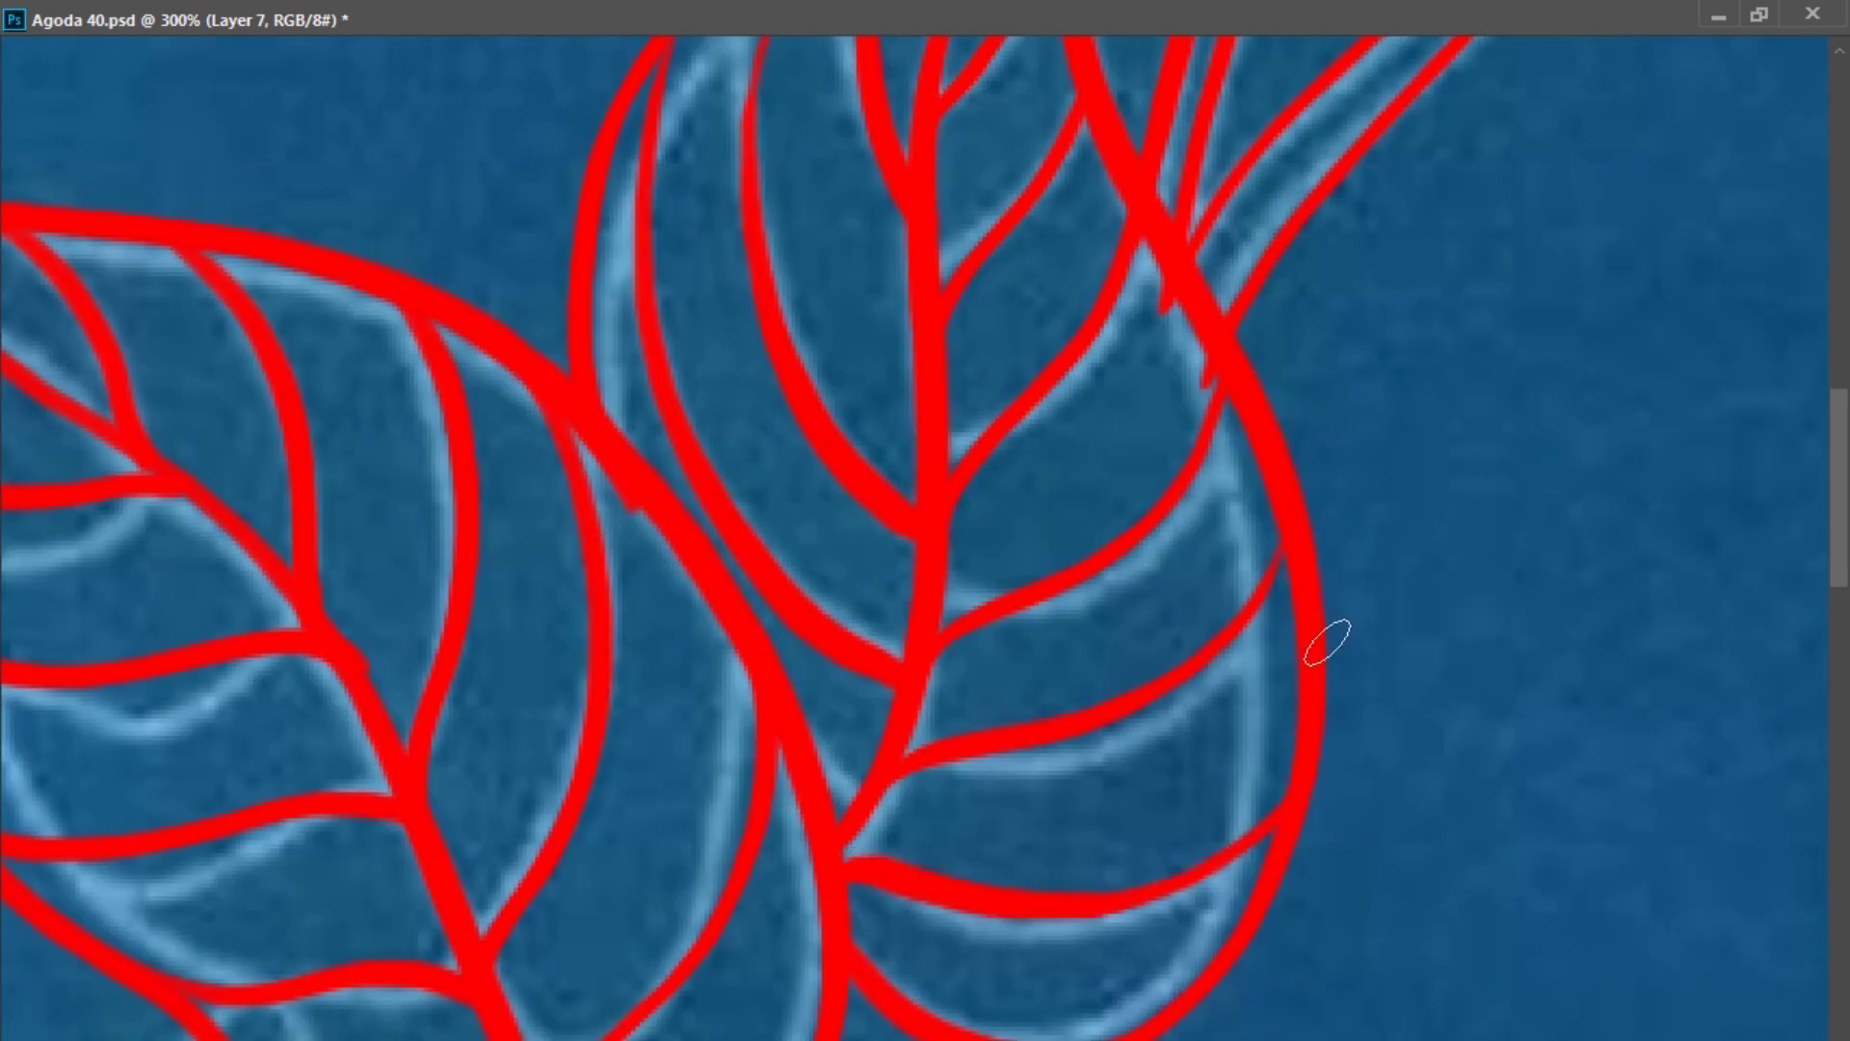
- Trace the two edges of the tapering stem beneath the pair of leaves in red
left_click(1005, 686, "ctrl+alt")
left_click_drag(987, 776, 1167, 236)
left_click(1308, 155, "ctrl")
left_click_drag(1309, 154, 1445, 87)
left_click_drag(675, 1038, 797, 502)
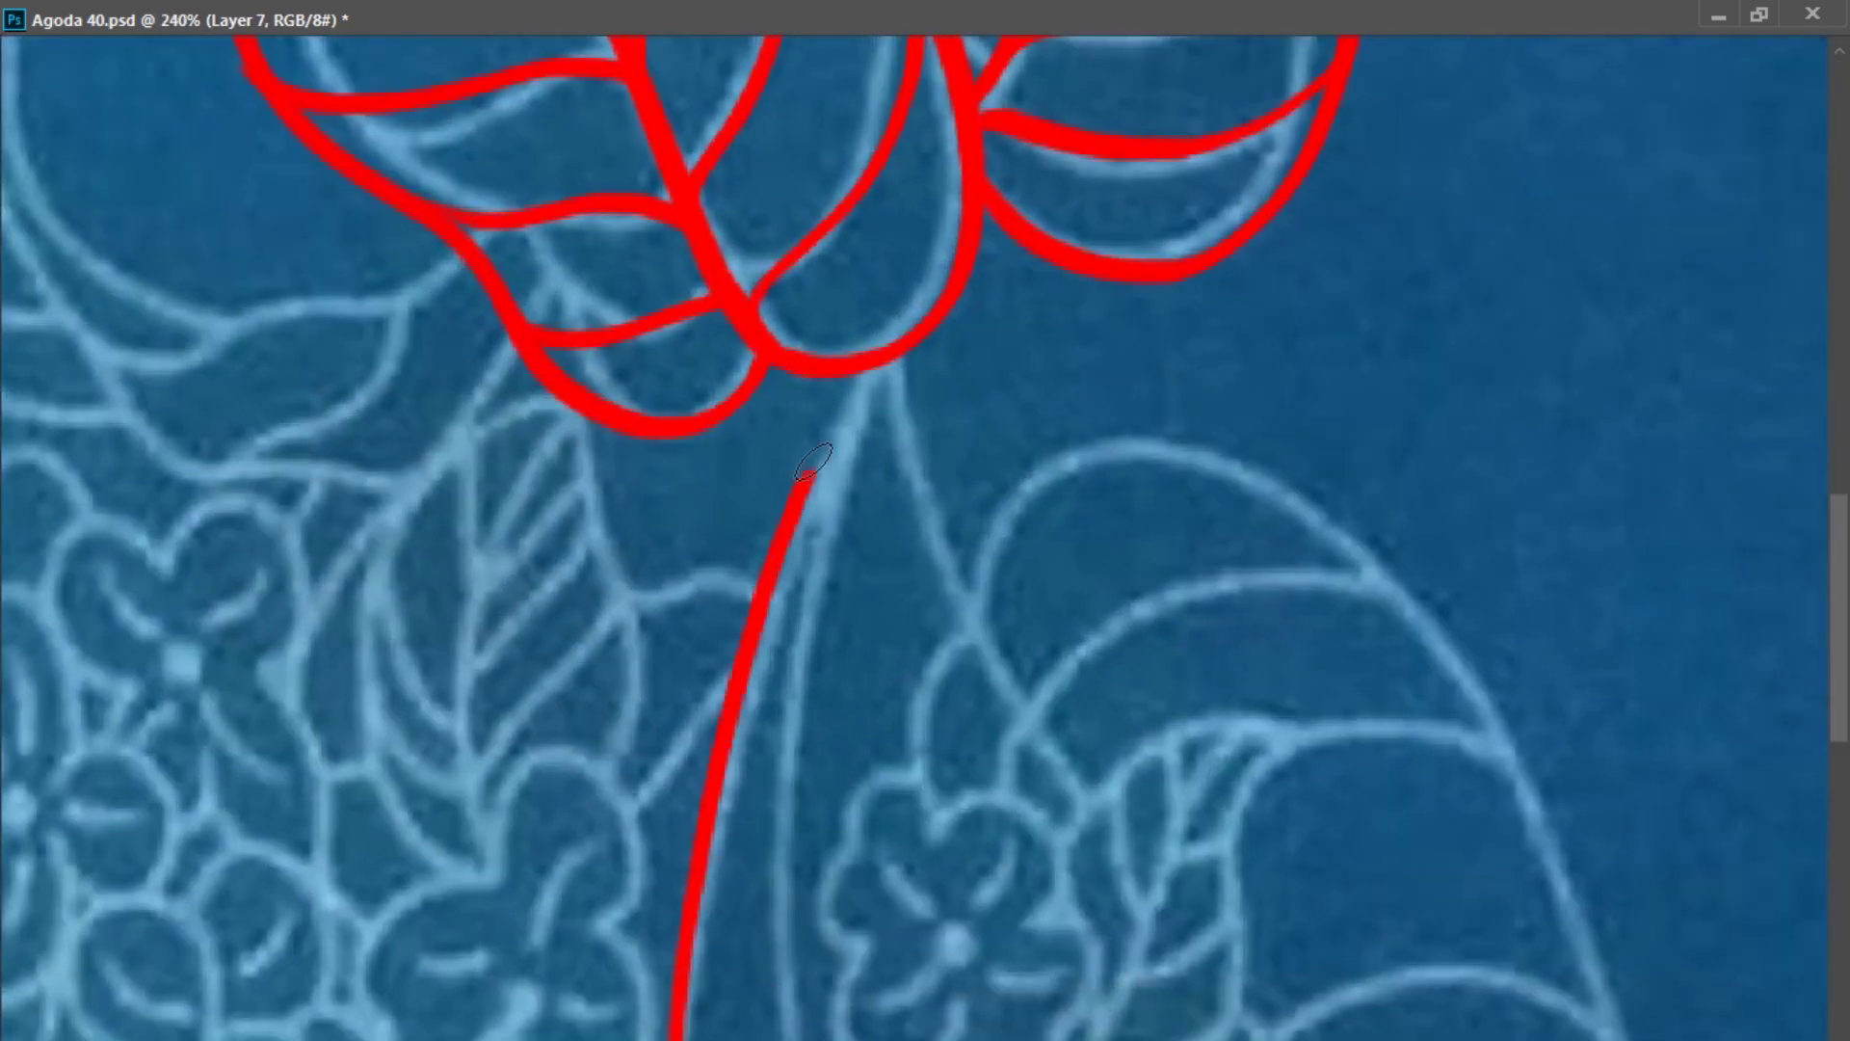
mouse_move(792, 1039)
left_mouse_down()
mouse_move(835, 464)
mouse_move(871, 374)
left_mouse_up()
- Trace the small flower on the left side of the tapering stem, including its inner petal lines
left_click_drag(677, 666, 1044, 376)
left_click_drag(812, 684, 949, 616)
mouse_move(920, 540)
left_mouse_down()
mouse_move(948, 757)
mouse_move(1123, 508)
mouse_move(1012, 879)
mouse_move(935, 747)
left_mouse_up()
left_click_drag(843, 659, 920, 675)
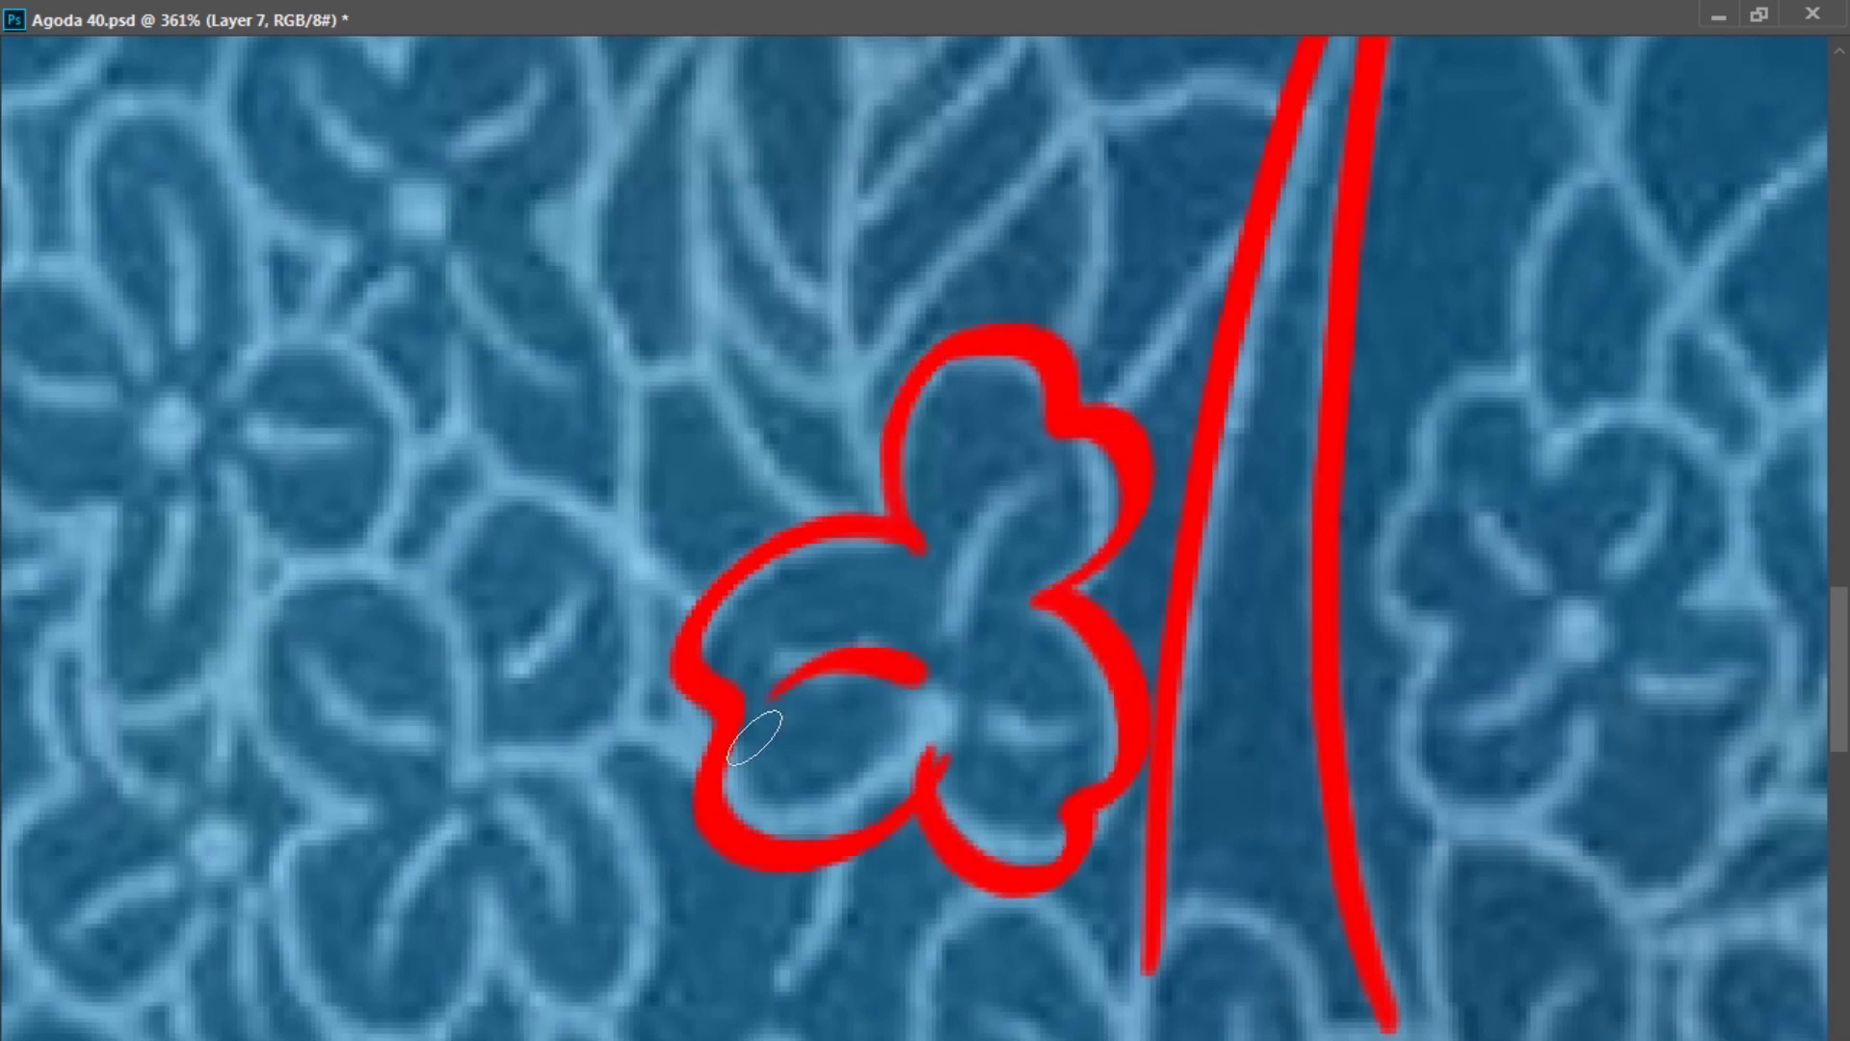
left_click_drag(1019, 722, 1046, 749)
- Trace the small flower on the right side of the stem with its solid centre and petal lines
left_click_drag(1580, 626, 797, 630)
mouse_move(784, 497)
left_mouse_down()
mouse_move(711, 650)
mouse_move(796, 916)
mouse_move(979, 537)
mouse_move(780, 497)
left_mouse_up()
left_click_drag(815, 609, 795, 647)
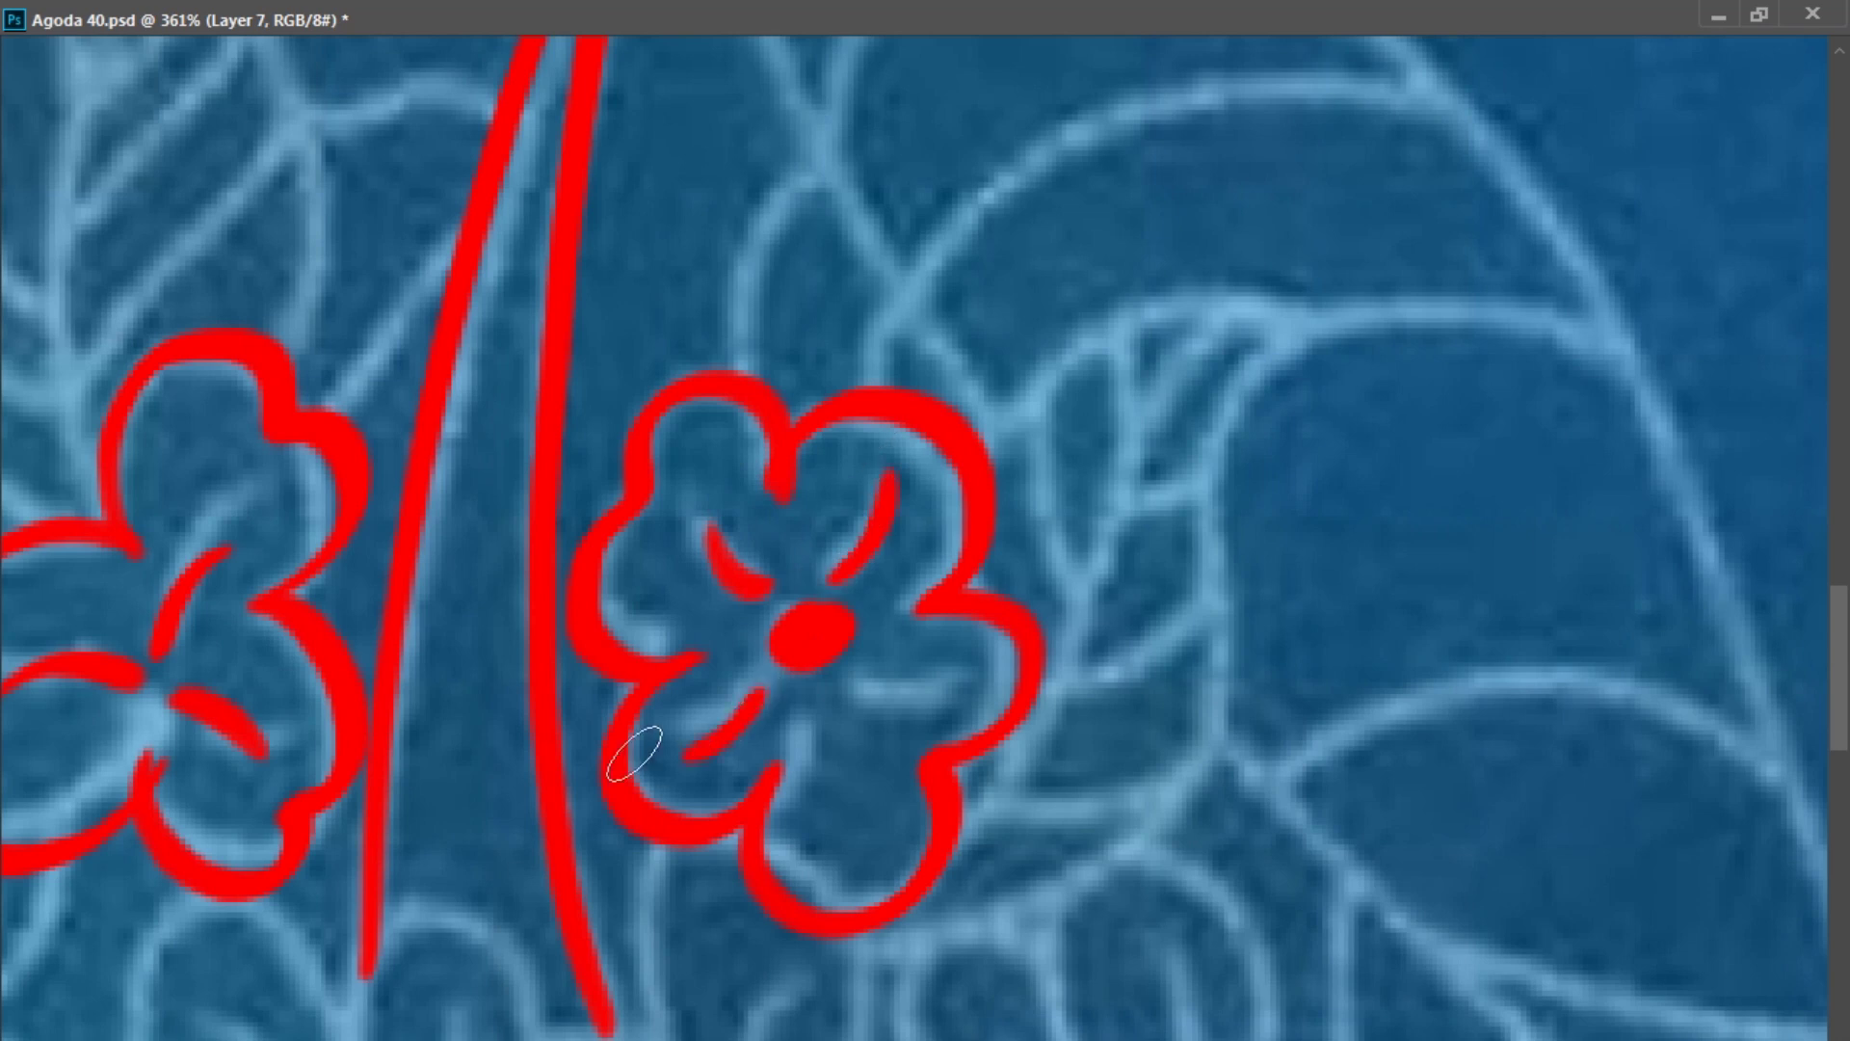
- Trace the outline, midrib and veins of the small leaf attached to the right-hand flower
scroll(829, 881, "right", 2)
left_click_drag(622, 462, 939, 318)
left_click_drag(540, 940, 888, 469)
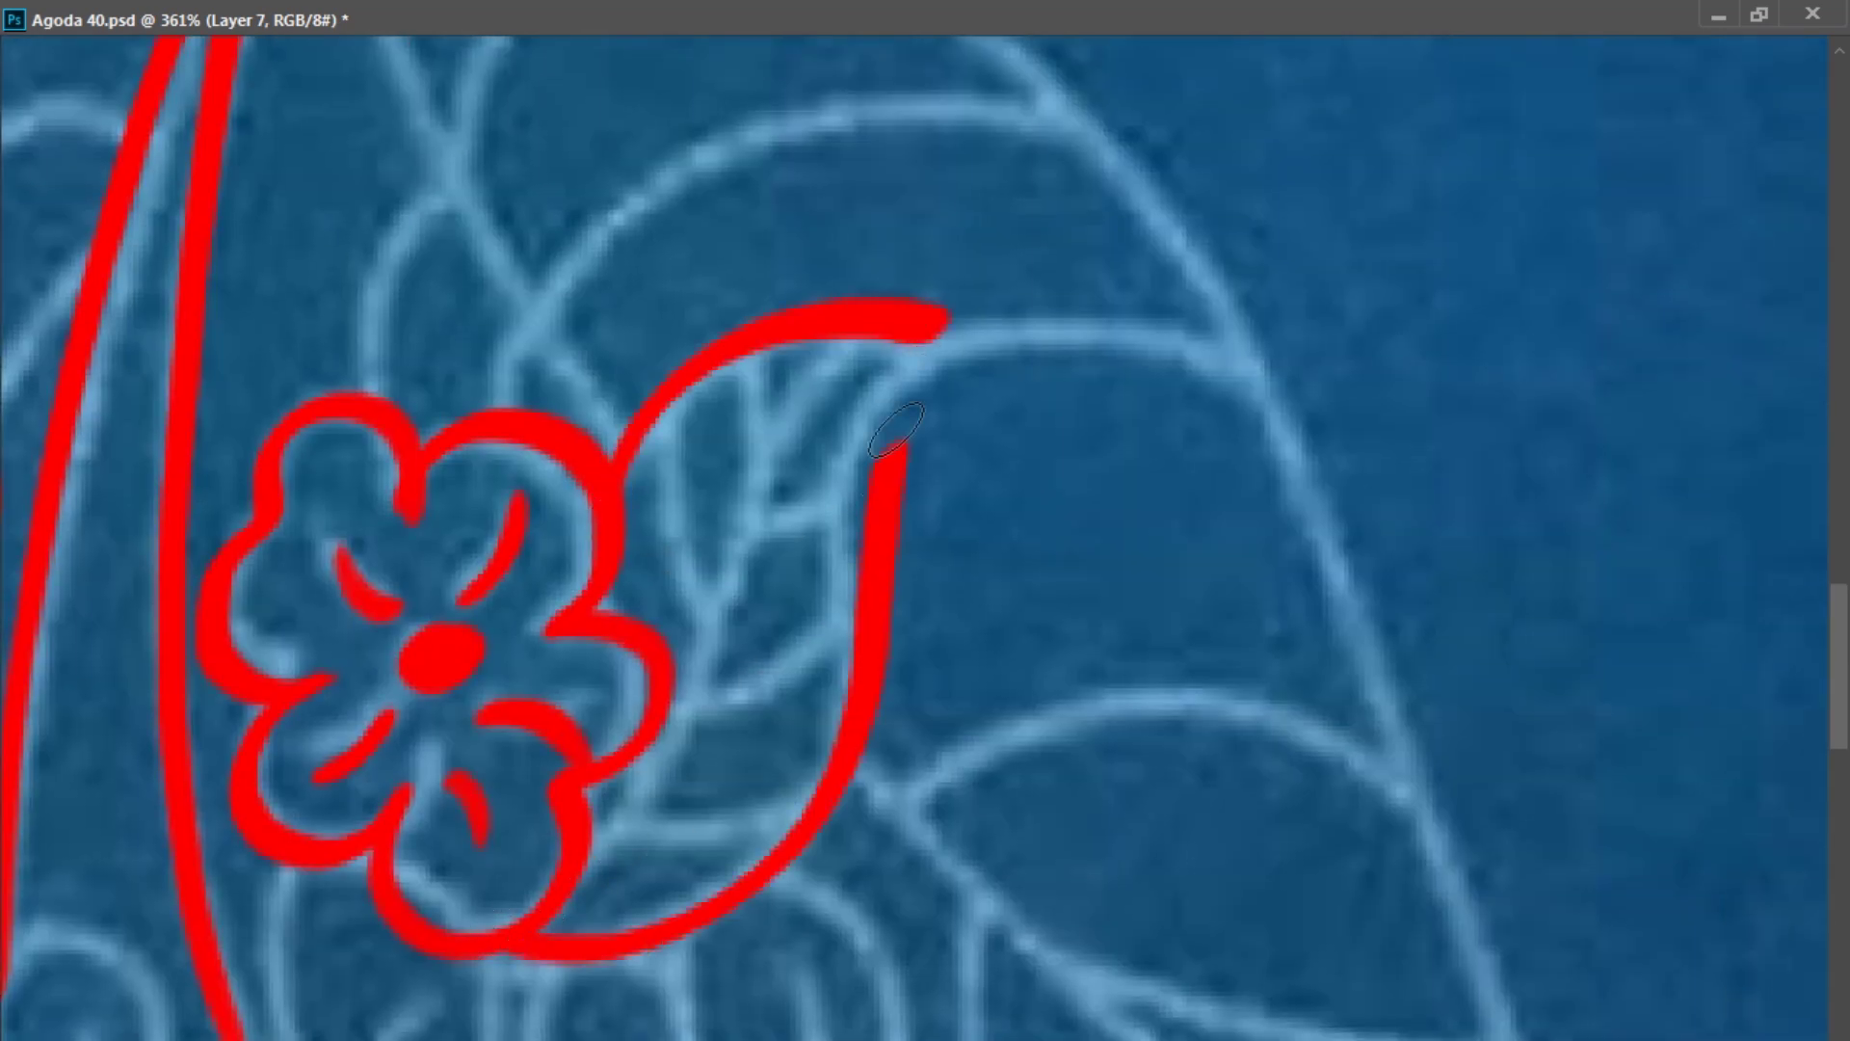
left_click_drag(669, 711, 911, 337)
left_click_drag(713, 607, 694, 415)
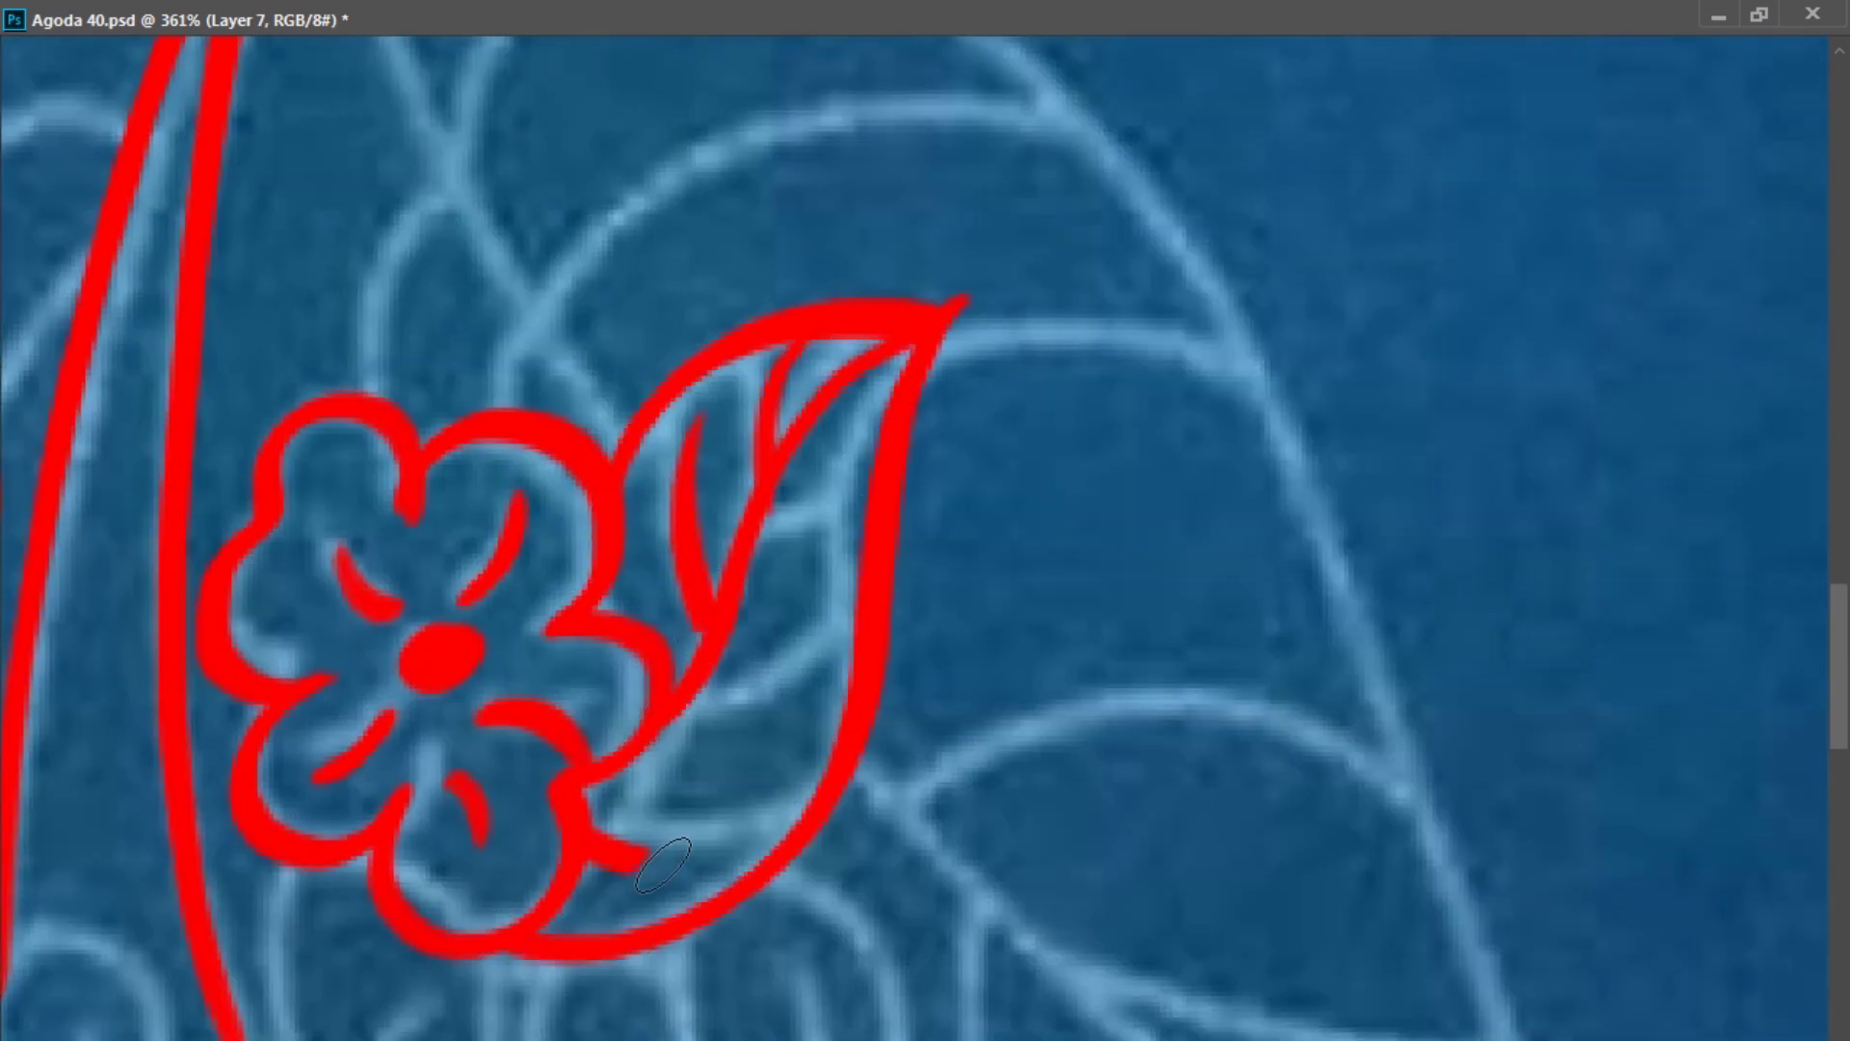
left_click_drag(860, 518, 755, 576)
left_click_drag(857, 266, 838, 660)
- Trace the outer edge of the large folded leaf on the right, continuing past its notch towards the long pointed tip
scroll(516, 597, "down", 1)
mouse_move(378, 761)
left_mouse_down()
mouse_move(463, 574)
mouse_move(1230, 918)
left_mouse_up()
left_click_drag(1320, 1033, 1185, 378)
left_click_drag(1137, 479, 1130, 493)
mouse_move(1222, 728)
left_mouse_down()
mouse_move(822, 360)
mouse_move(836, 414)
left_mouse_up()
mouse_move(747, 183)
left_mouse_down()
mouse_move(1008, 1039)
mouse_move(1182, 1021)
left_mouse_up()
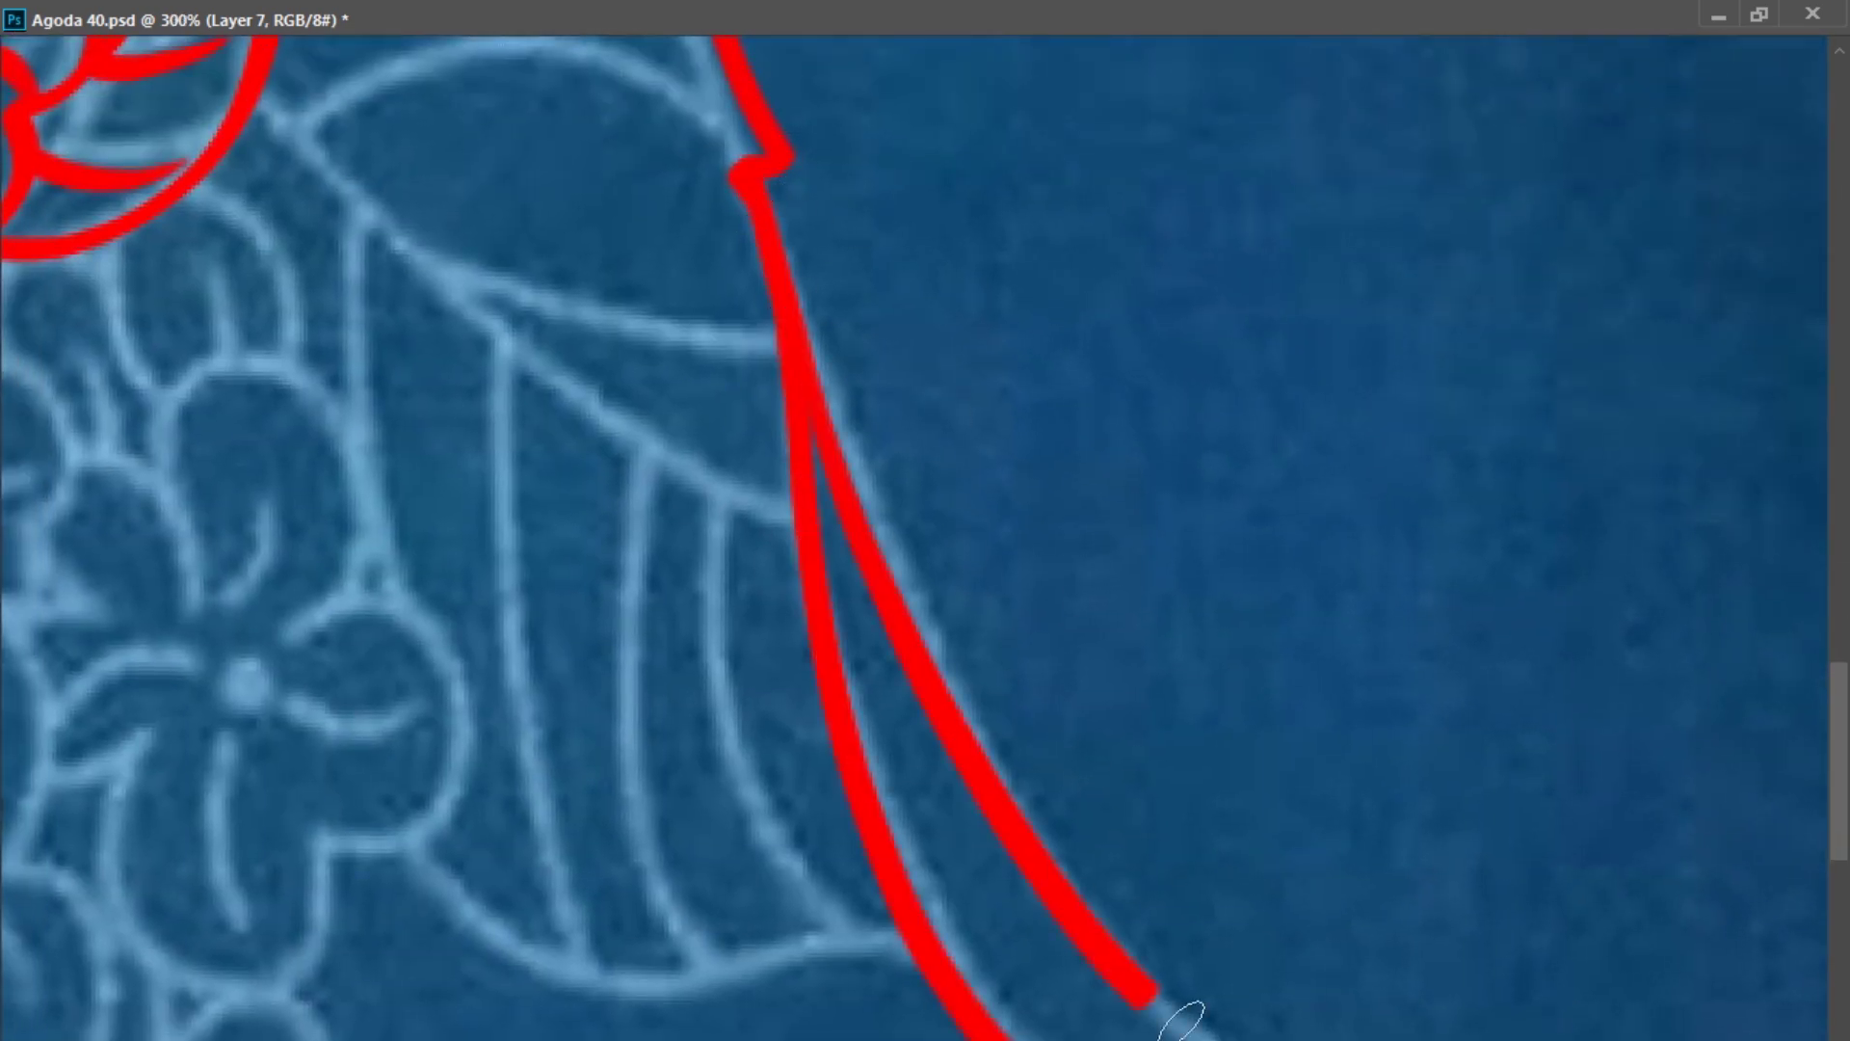
- Trace the pointed tip and lower edge of the large folded leaf, plus the lower half of its midrib
left_click_drag(603, 510, 958, 528)
mouse_move(768, 862)
left_mouse_down()
mouse_move(939, 1014)
mouse_move(1262, 1035)
left_mouse_up()
left_click_drag(884, 479, 1137, 793)
left_click_drag(874, 425, 1450, 958)
left_click_drag(1002, 399, 916, 666)
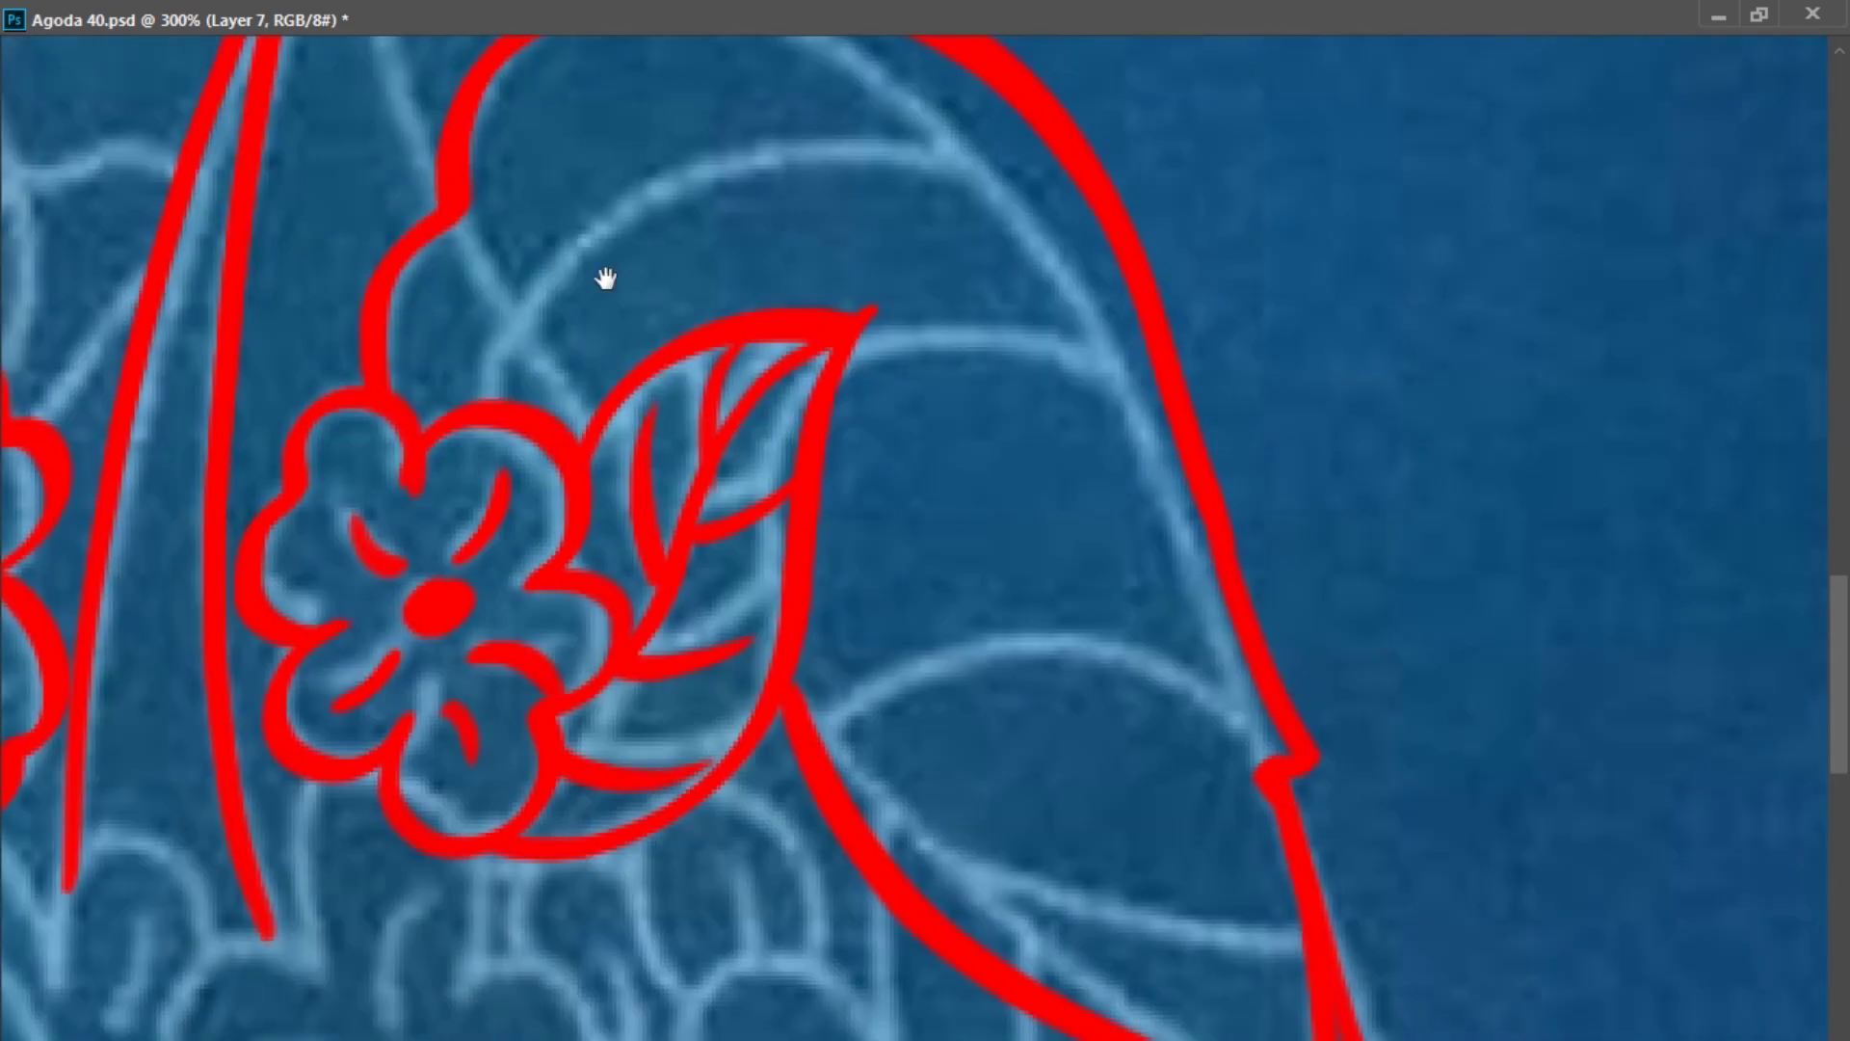
- Trace the upper part of the large leaf's midrib from the stem top down towards the small leaf
left_click_drag(524, 245, 643, 465)
left_click_drag(461, 101, 655, 620)
key("ctrl+z")
left_click_drag(470, 122, 685, 615)
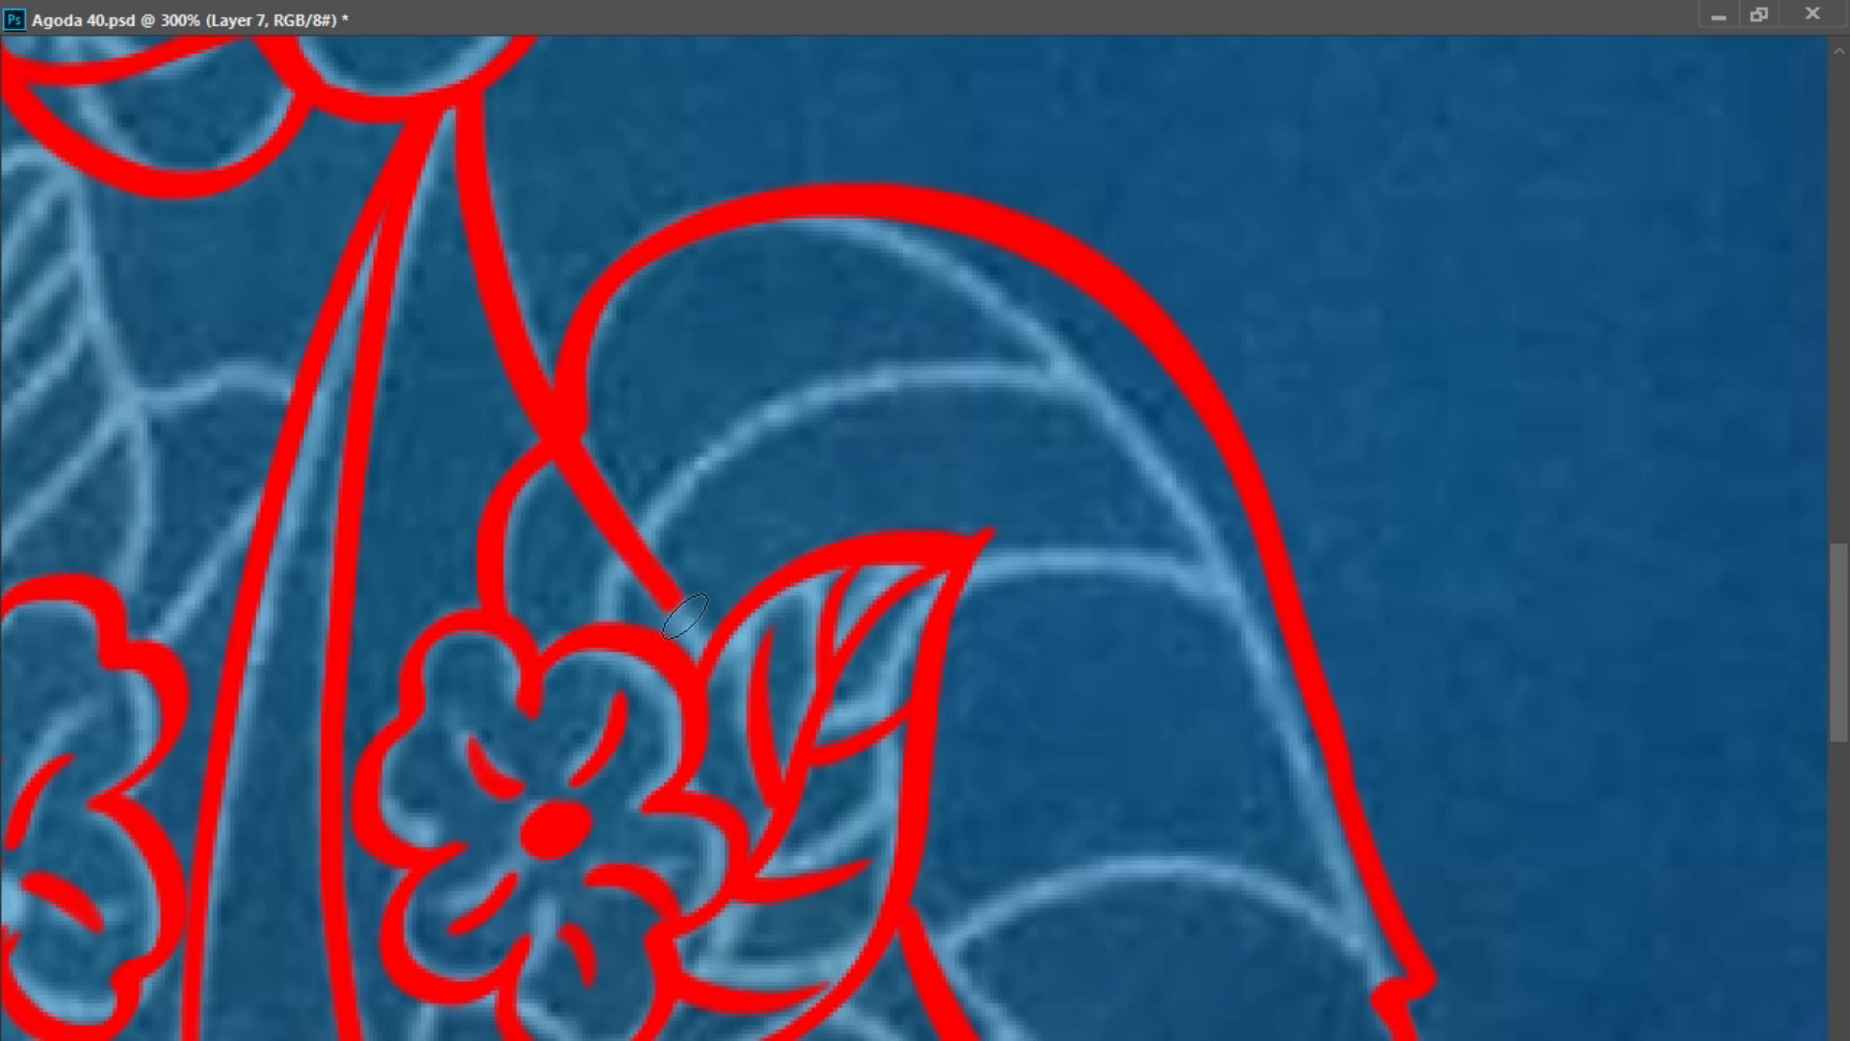
- Trace the curved cross veins in the upper and middle sections of the large folded leaf
left_click_drag(764, 444, 1243, 485)
left_click_drag(949, 617, 1286, 626)
left_click_drag(1354, 836, 1268, 513)
left_click_drag(834, 599, 1314, 644)
left_click_drag(1078, 747, 896, 366)
mouse_move(718, 336)
left_mouse_down()
mouse_move(941, 414)
mouse_move(1147, 424)
left_mouse_up()
- Trace the flower at the bottom edge of the cluster with its solid centre, petal outlines and inner petal lines
mouse_move(727, 600)
left_mouse_down()
mouse_move(1214, 401)
mouse_move(1449, 207)
left_mouse_up()
left_click_drag(992, 609, 1002, 598)
mouse_move(985, 554)
left_mouse_down()
mouse_move(792, 435)
mouse_move(826, 805)
mouse_move(1226, 770)
mouse_move(1038, 352)
left_mouse_up()
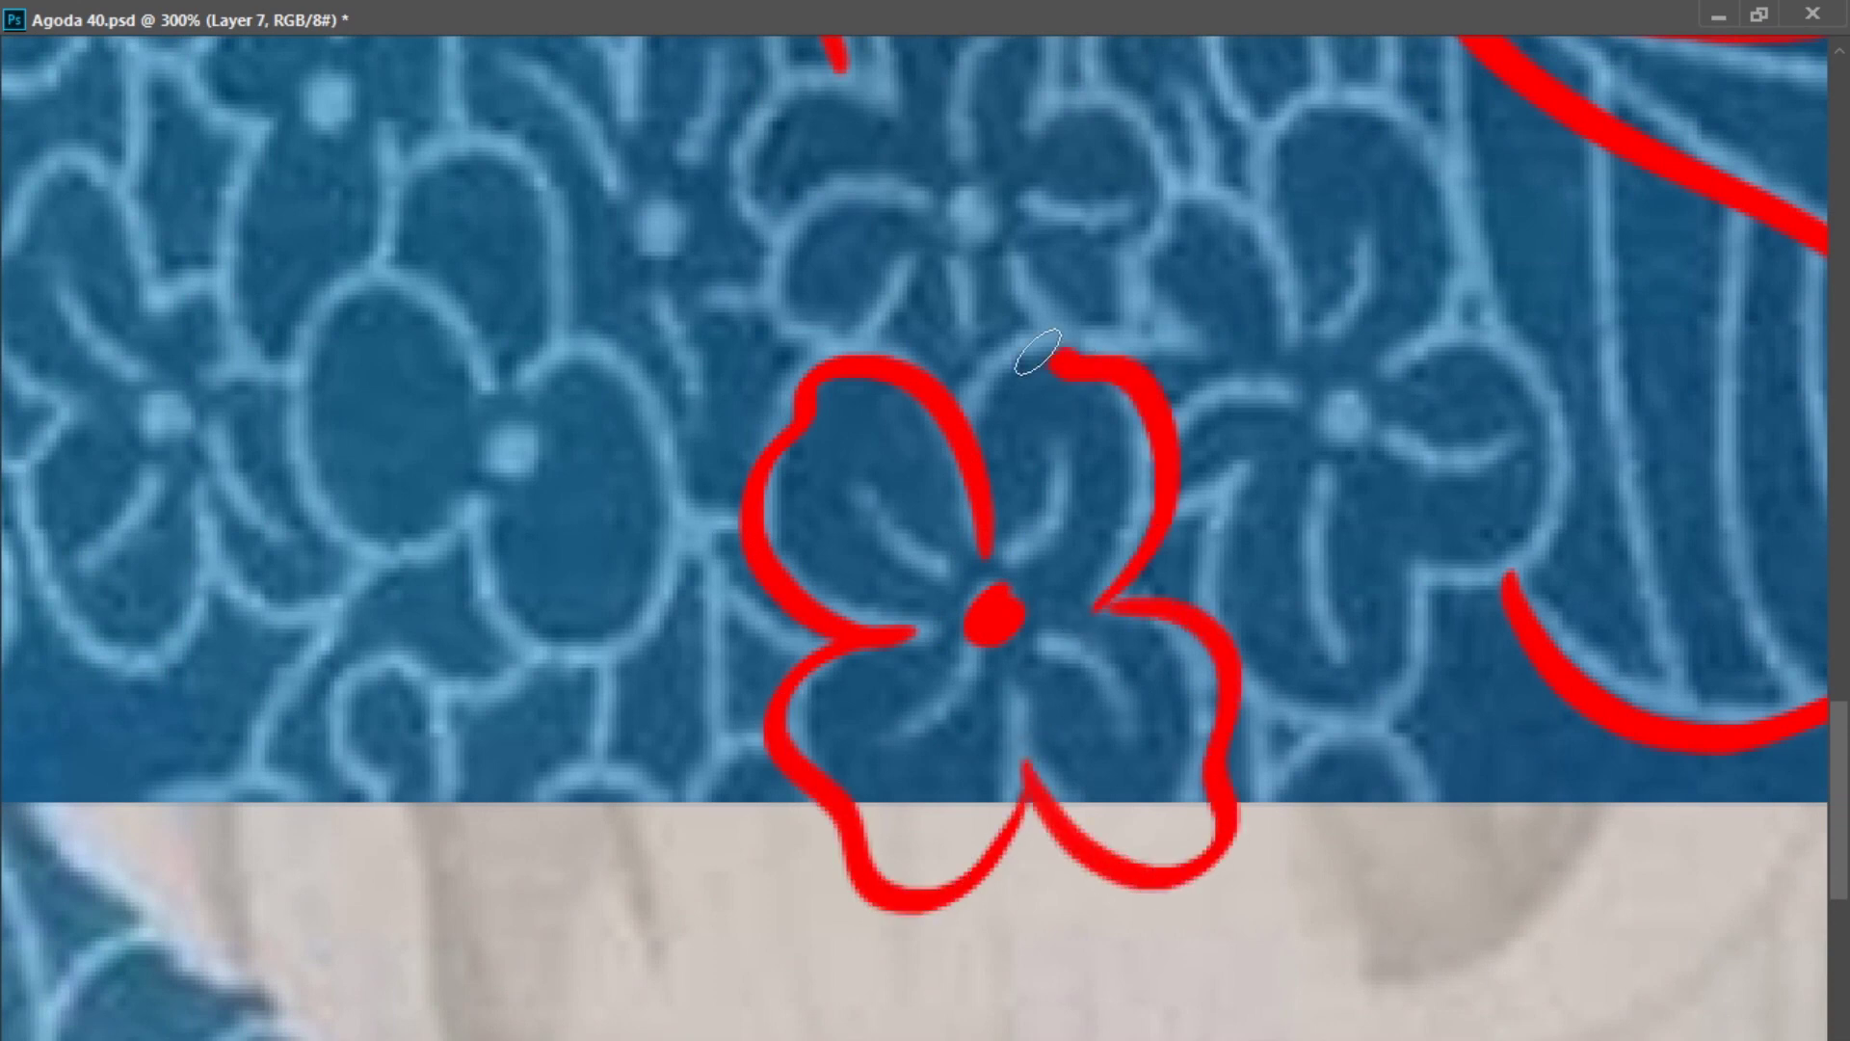
left_click_drag(974, 672, 895, 747)
left_click_drag(1065, 655, 1126, 737)
- Trace the solid centre and petal outlines of the flower beside the large leaf's lower section
mouse_move(1142, 410)
left_mouse_down()
mouse_move(892, 607)
mouse_move(849, 682)
left_mouse_up()
left_click_drag(1037, 691, 1045, 679)
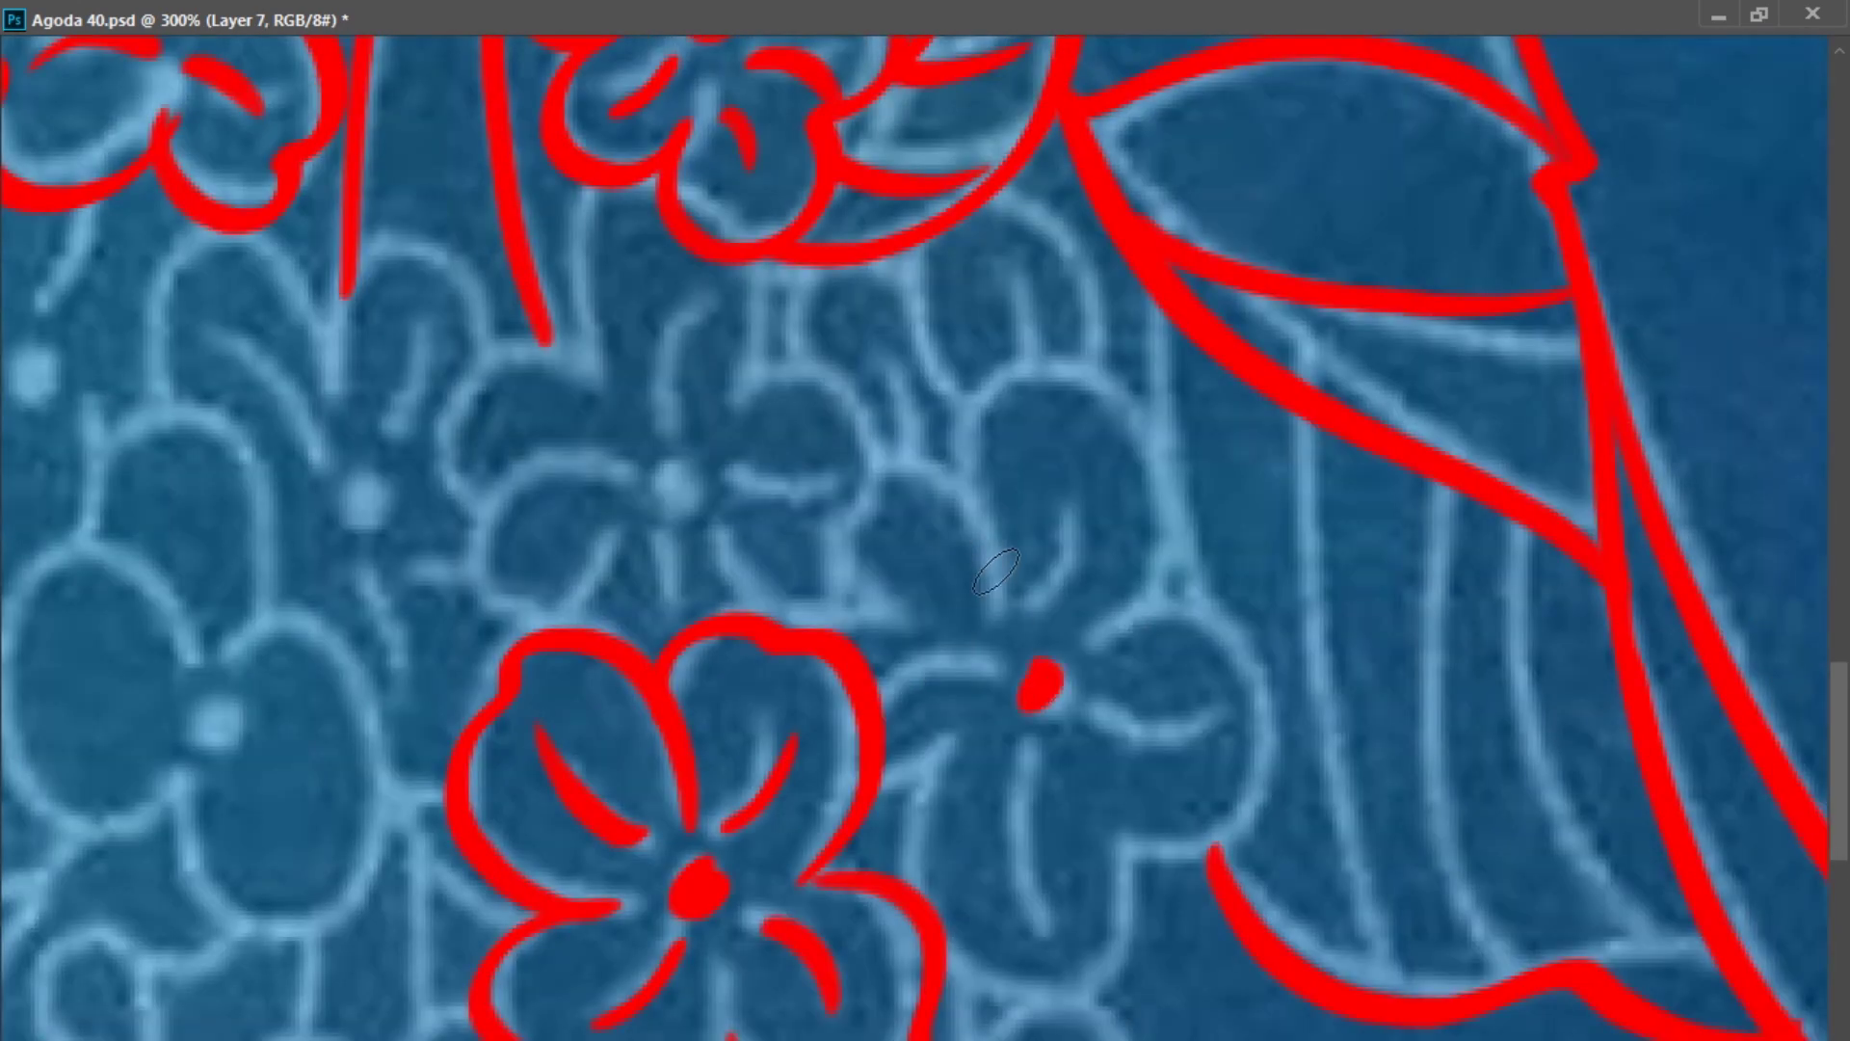
left_click_drag(994, 563, 812, 621)
mouse_move(974, 477)
left_mouse_down()
mouse_move(1096, 646)
mouse_move(1115, 838)
mouse_move(932, 747)
left_mouse_up()
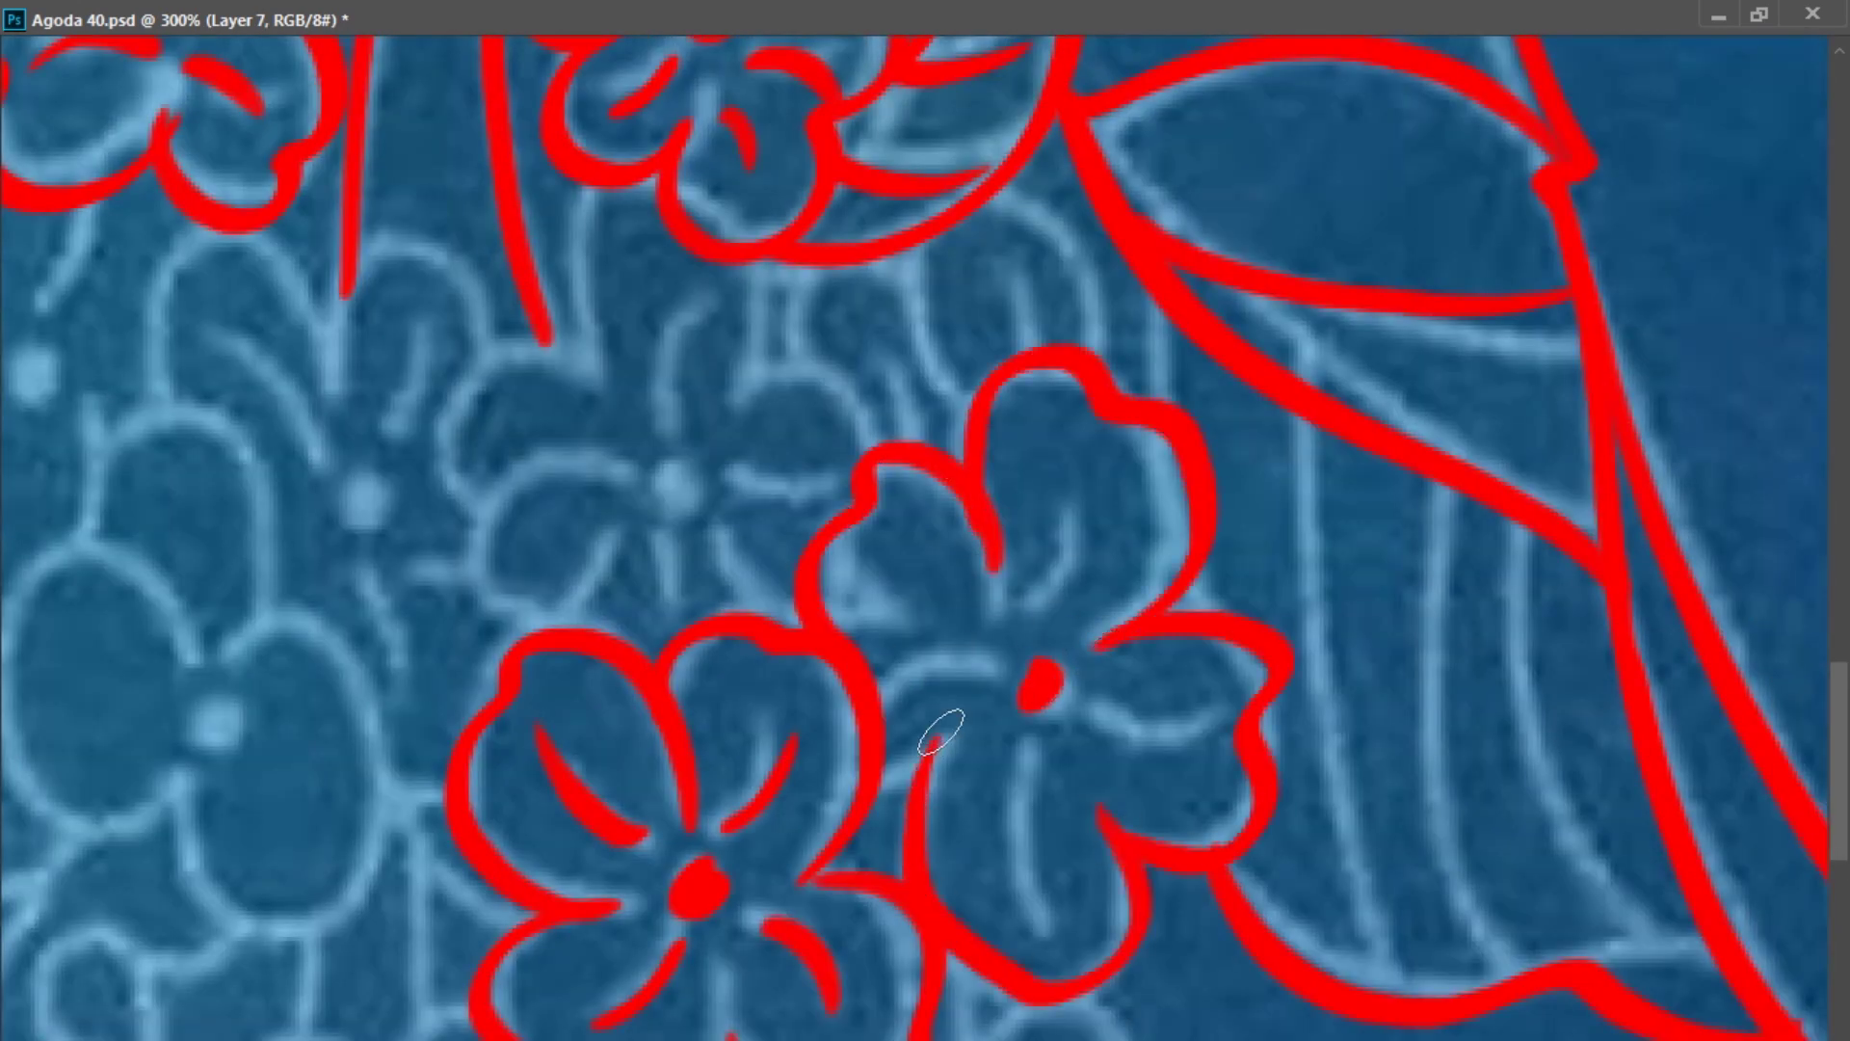
- Trace the flower directly beneath the tapering stem, with its solid centre and petal outlines
left_click_drag(728, 554, 999, 626)
left_click(953, 549)
left_click_drag(929, 466, 844, 695)
left_click_drag(988, 314, 1050, 633)
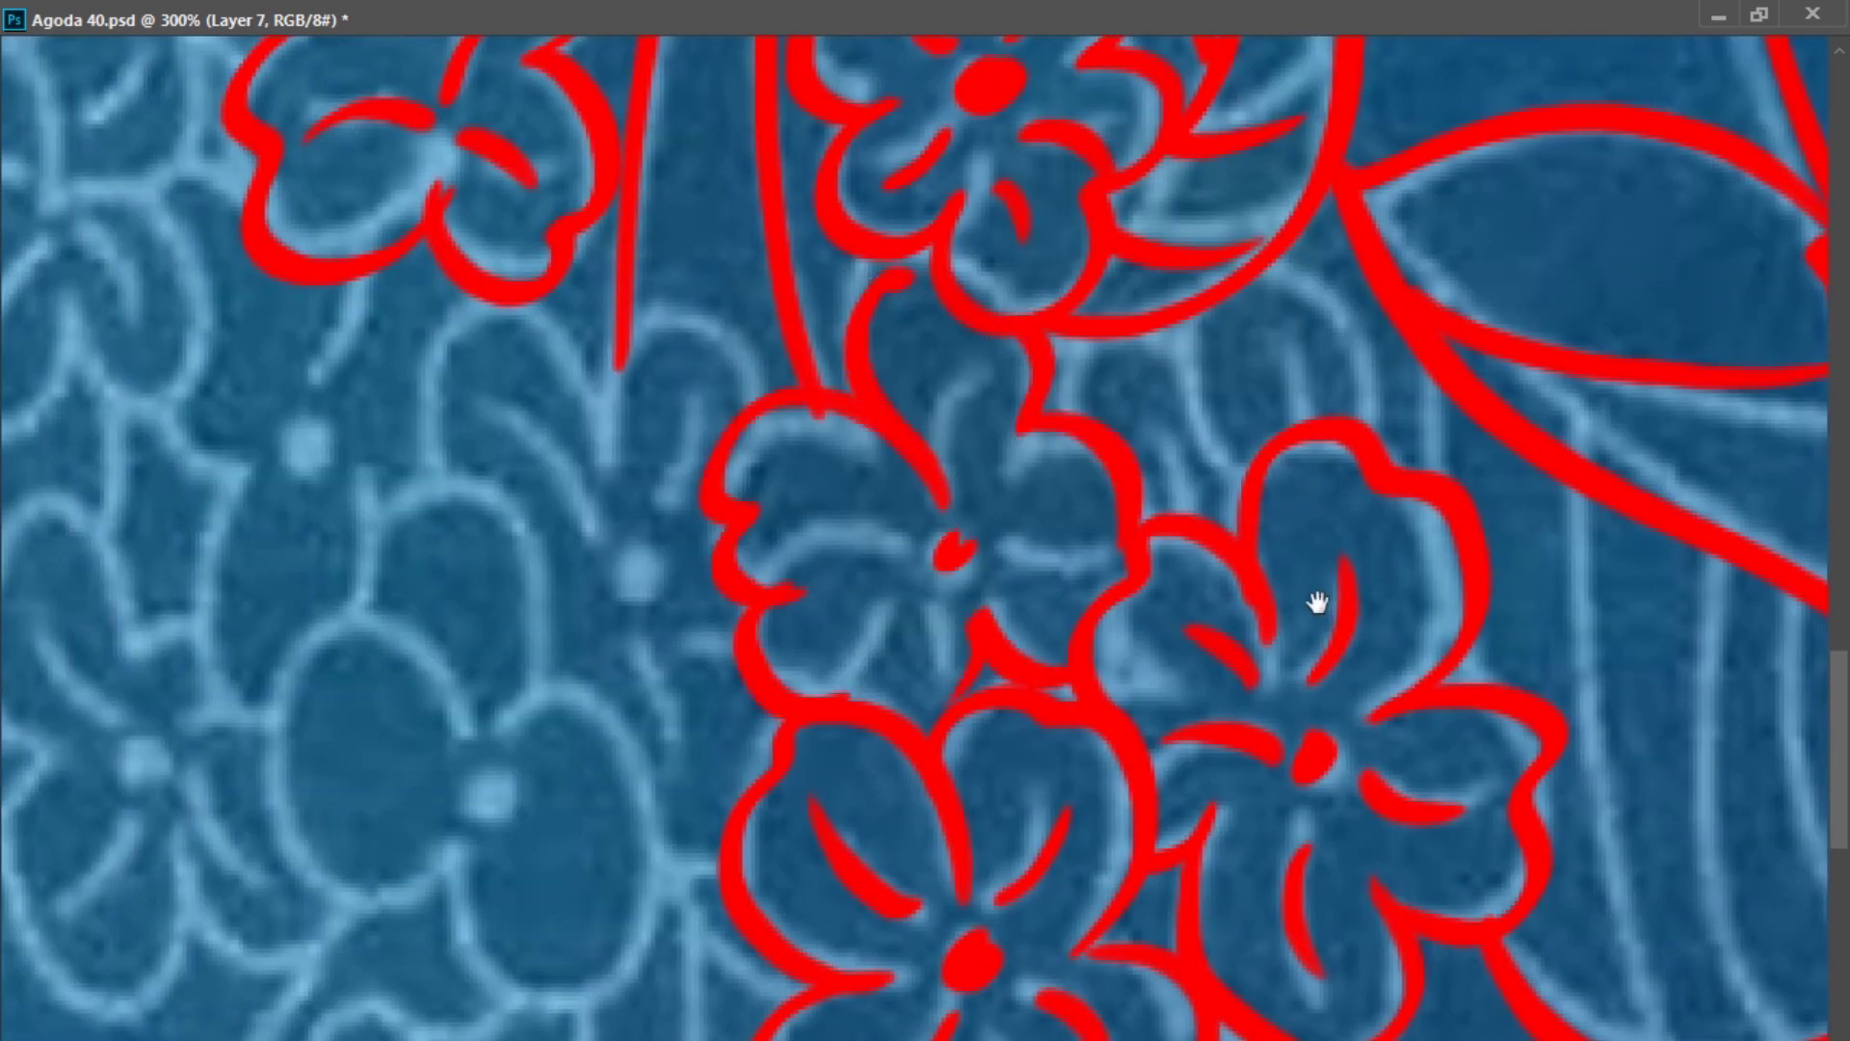
- Trace the long curved veins in the lower folded section of the large leaf
left_click_drag(876, 653, 18, 654)
left_click_drag(580, 390, 573, 468)
left_click_drag(523, 405, 883, 449)
mouse_move(1074, 525)
left_mouse_down()
mouse_move(1152, 1036)
mouse_move(1086, 870)
mouse_move(1159, 1036)
left_mouse_up()
key("ctrl+z")
left_click_drag(1234, 602, 1215, 858)
left_click_drag(1321, 907, 1416, 1036)
key("ctrl+minus")
key("ctrl+minus")
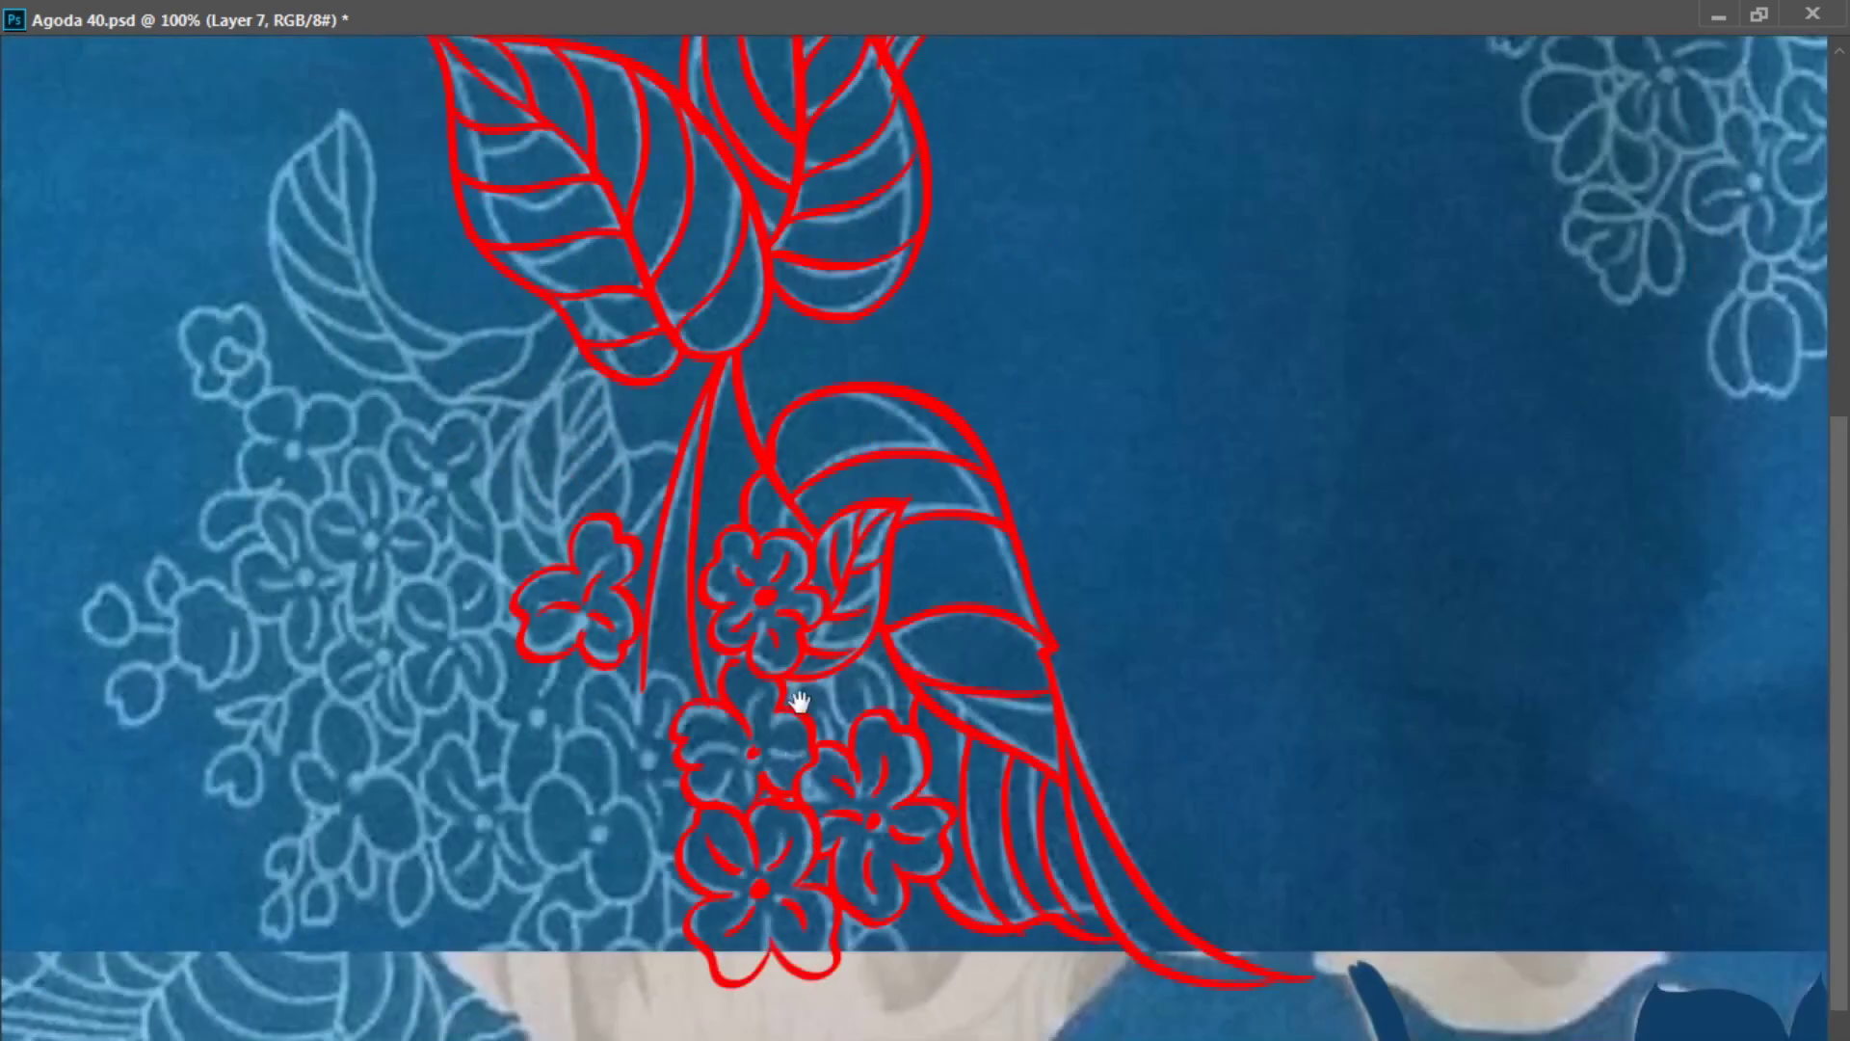
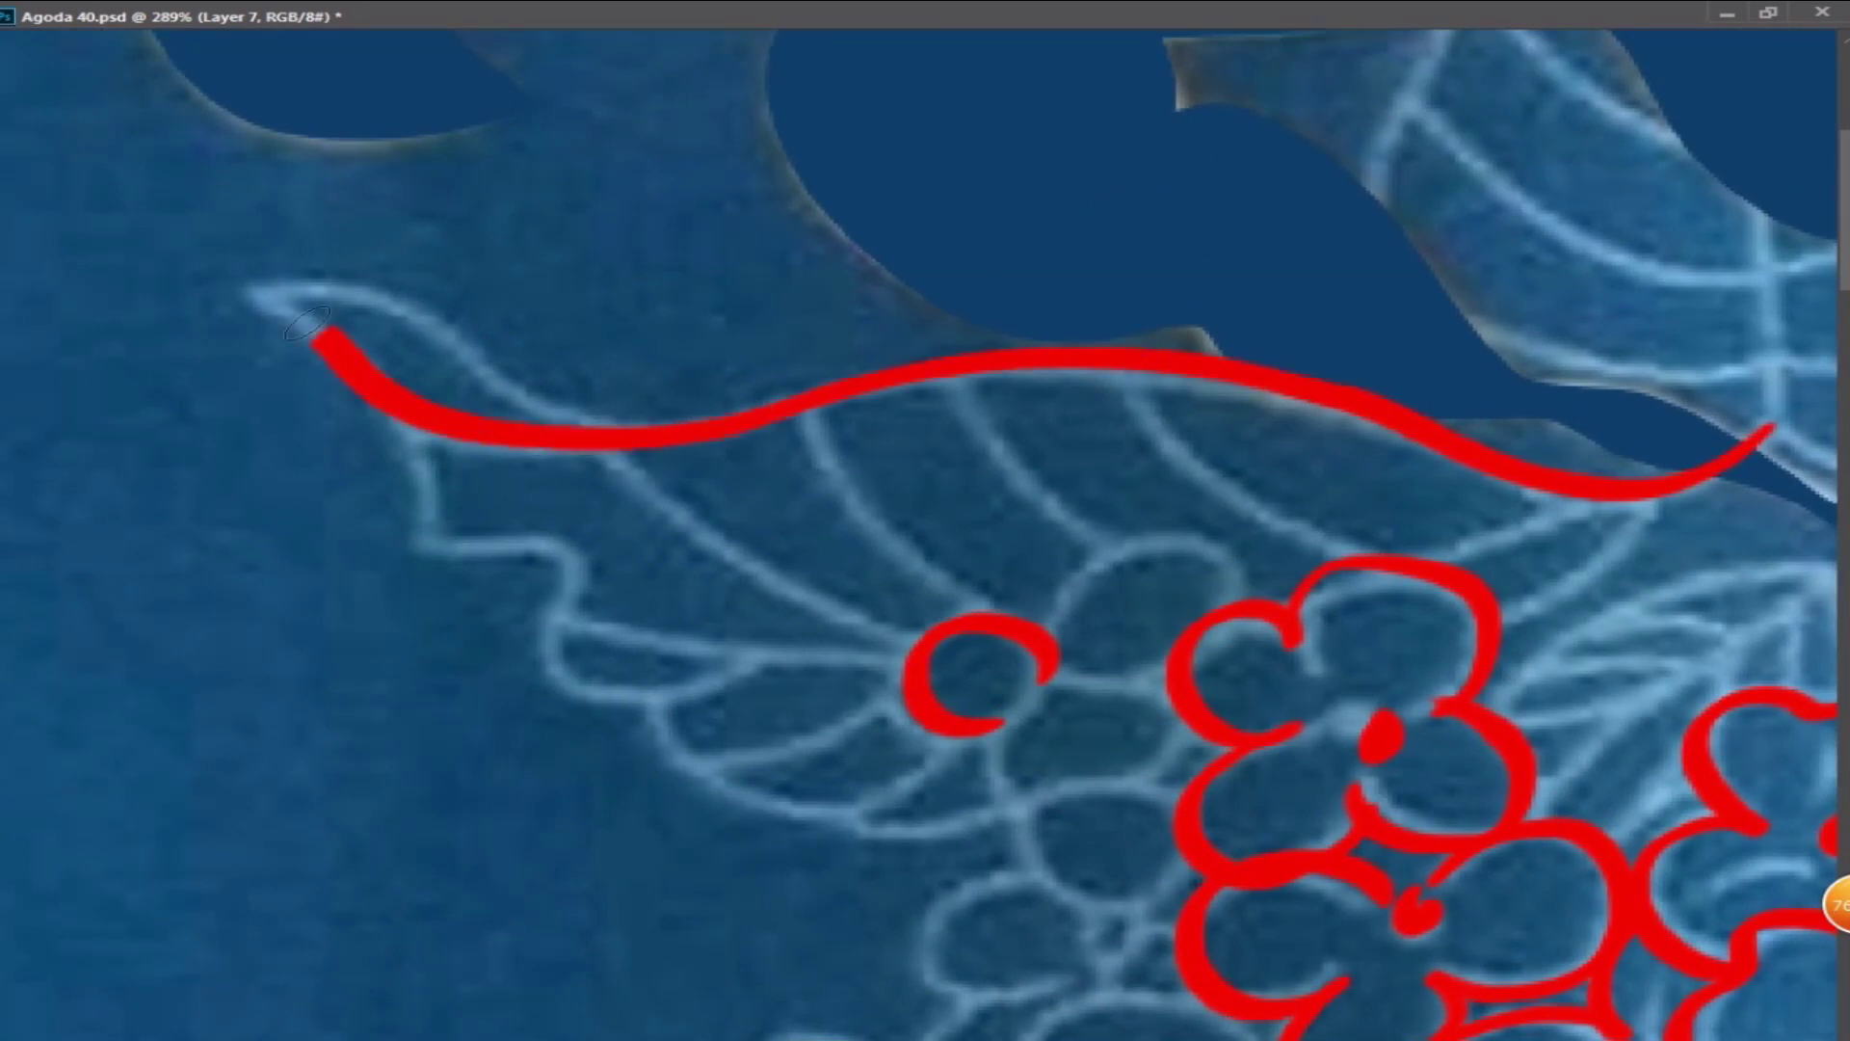
- Trace the second motif's leaf with its pointed tip, scalloped lower edge, veins and the small flower beside it
left_click_drag(424, 434, 559, 675)
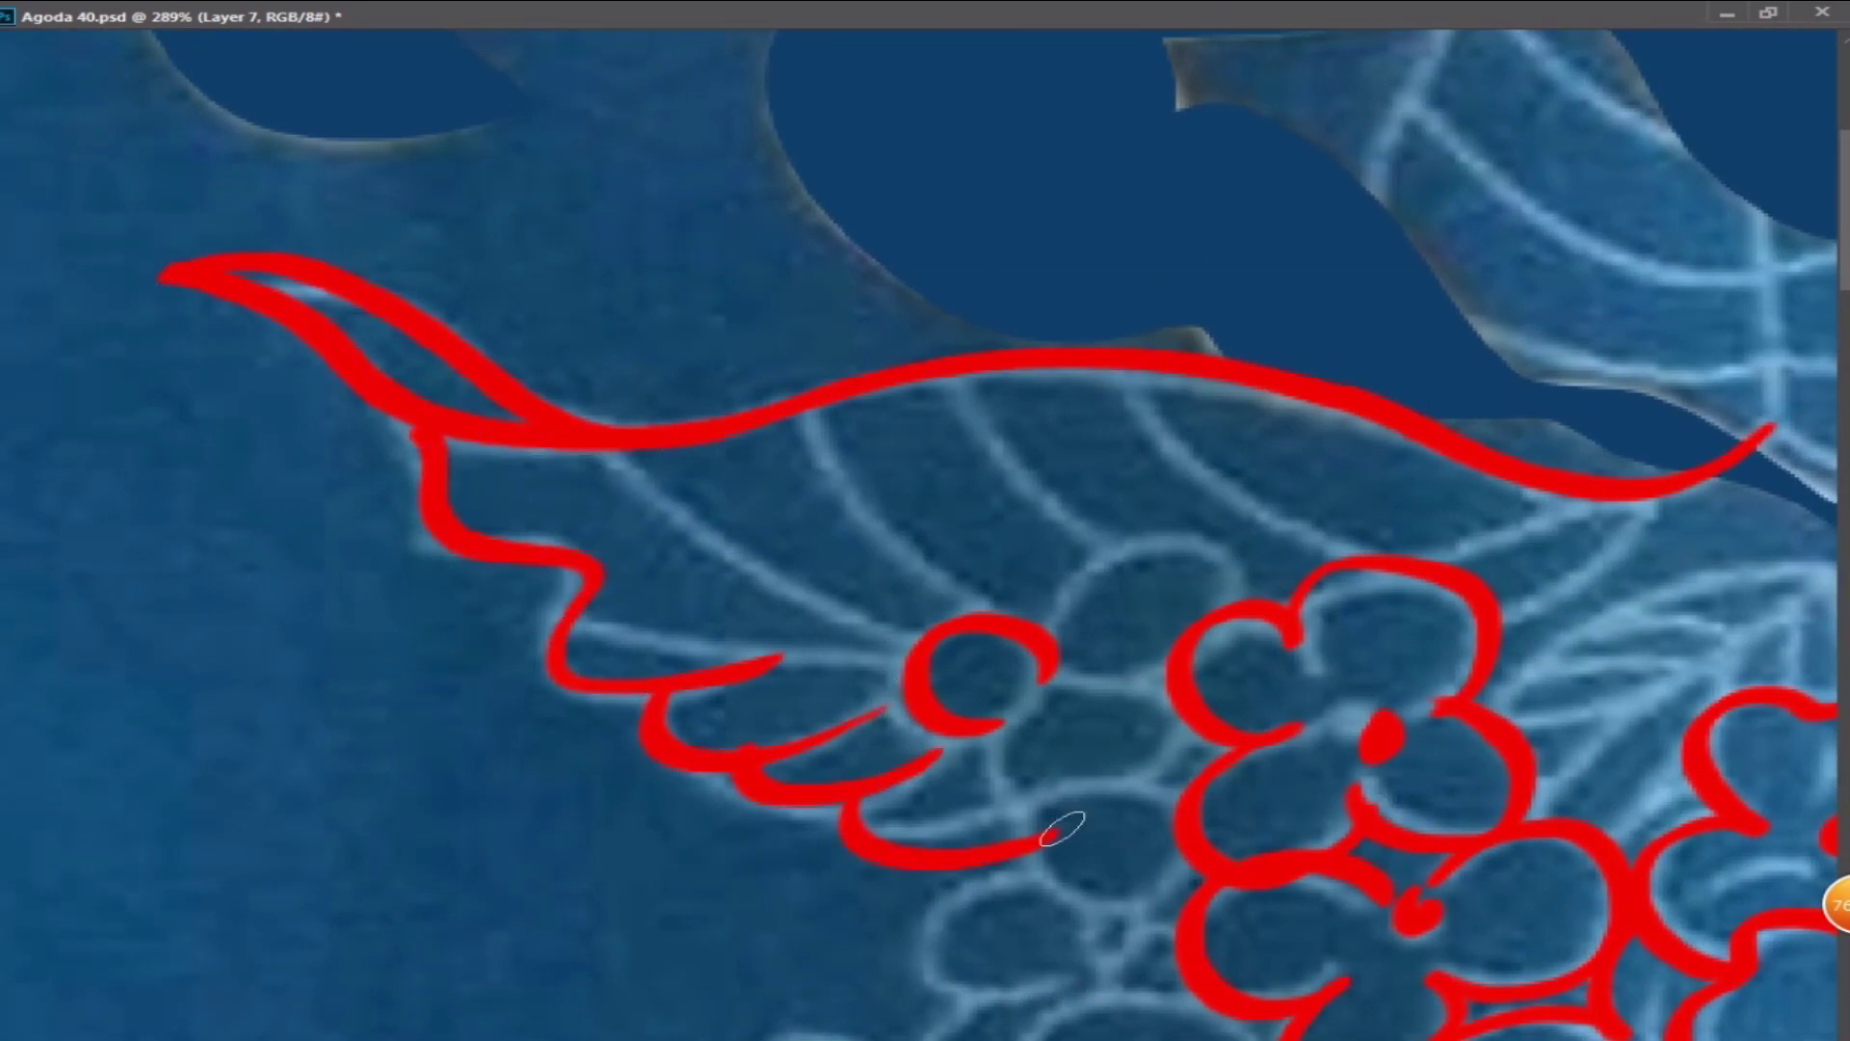
left_click_drag(1013, 850, 1081, 812)
left_click_drag(1067, 669, 806, 549)
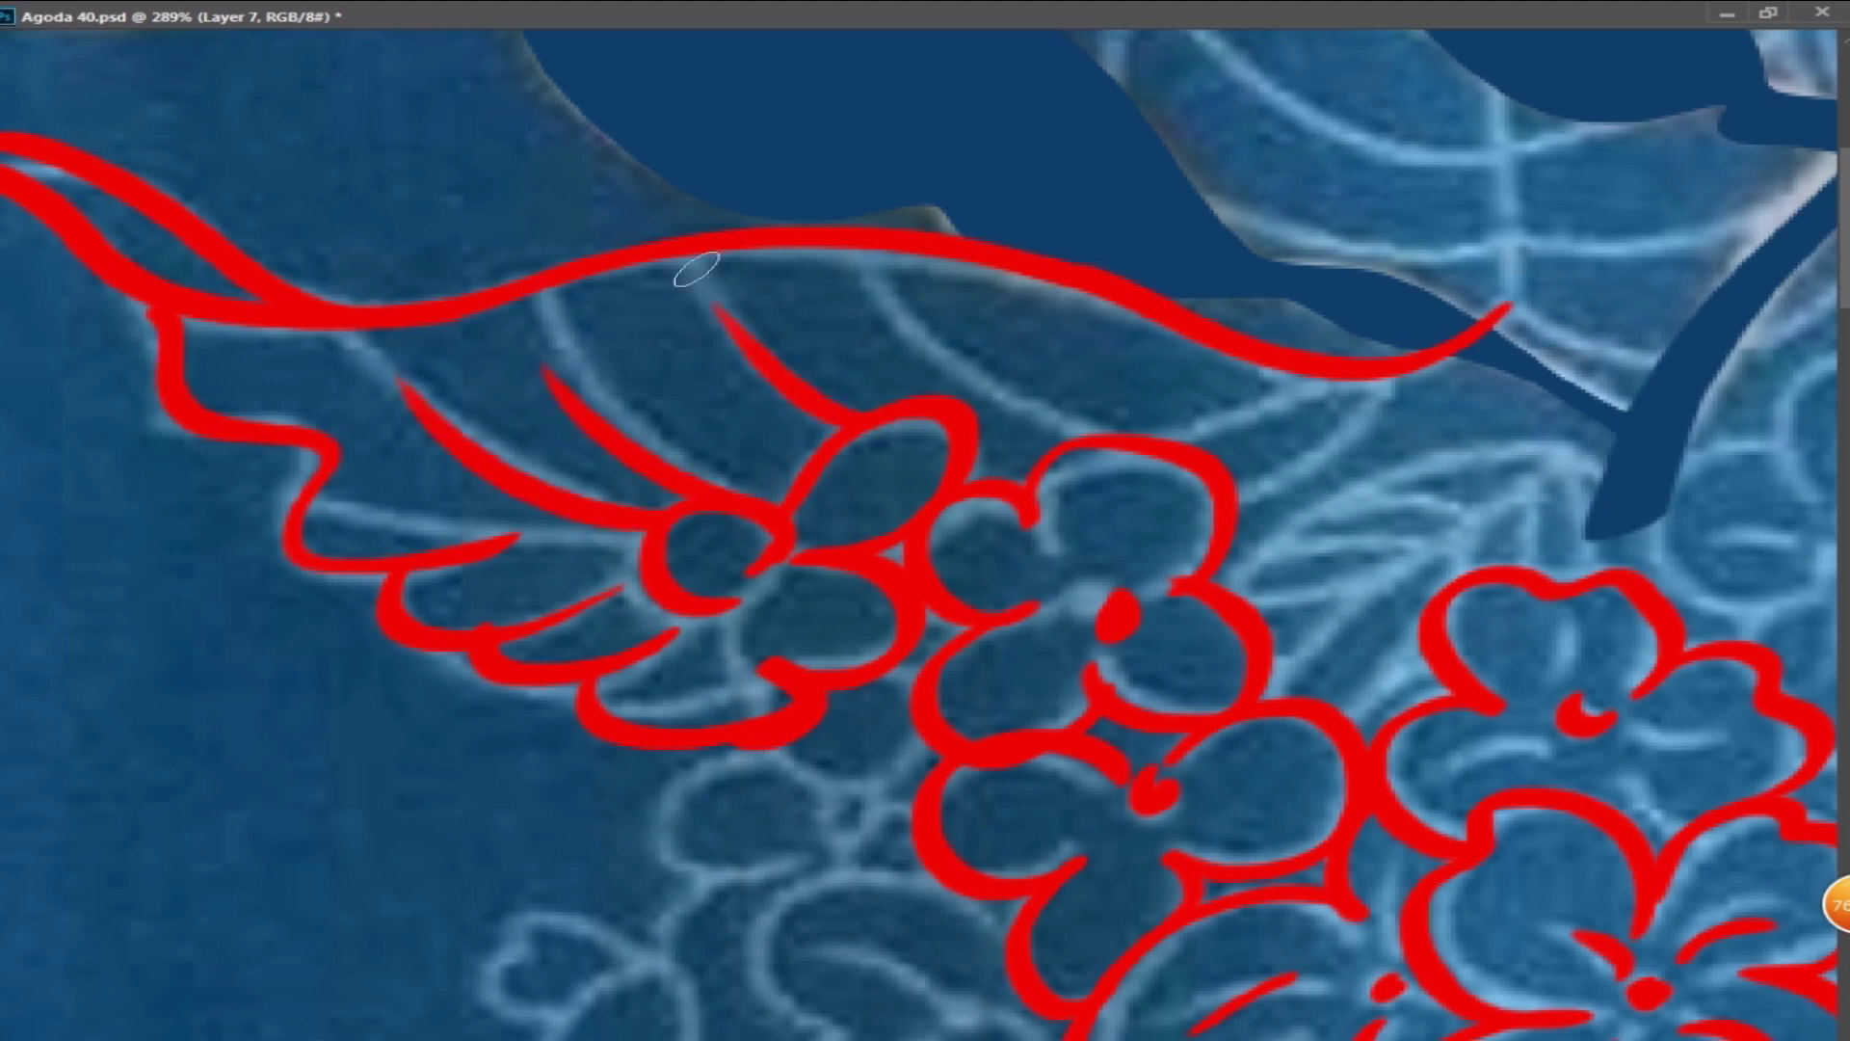
- Trace the flowers and small buds along the left edge of the second cluster, including the half-open bud at its base
scroll(1177, 495, "down", 6)
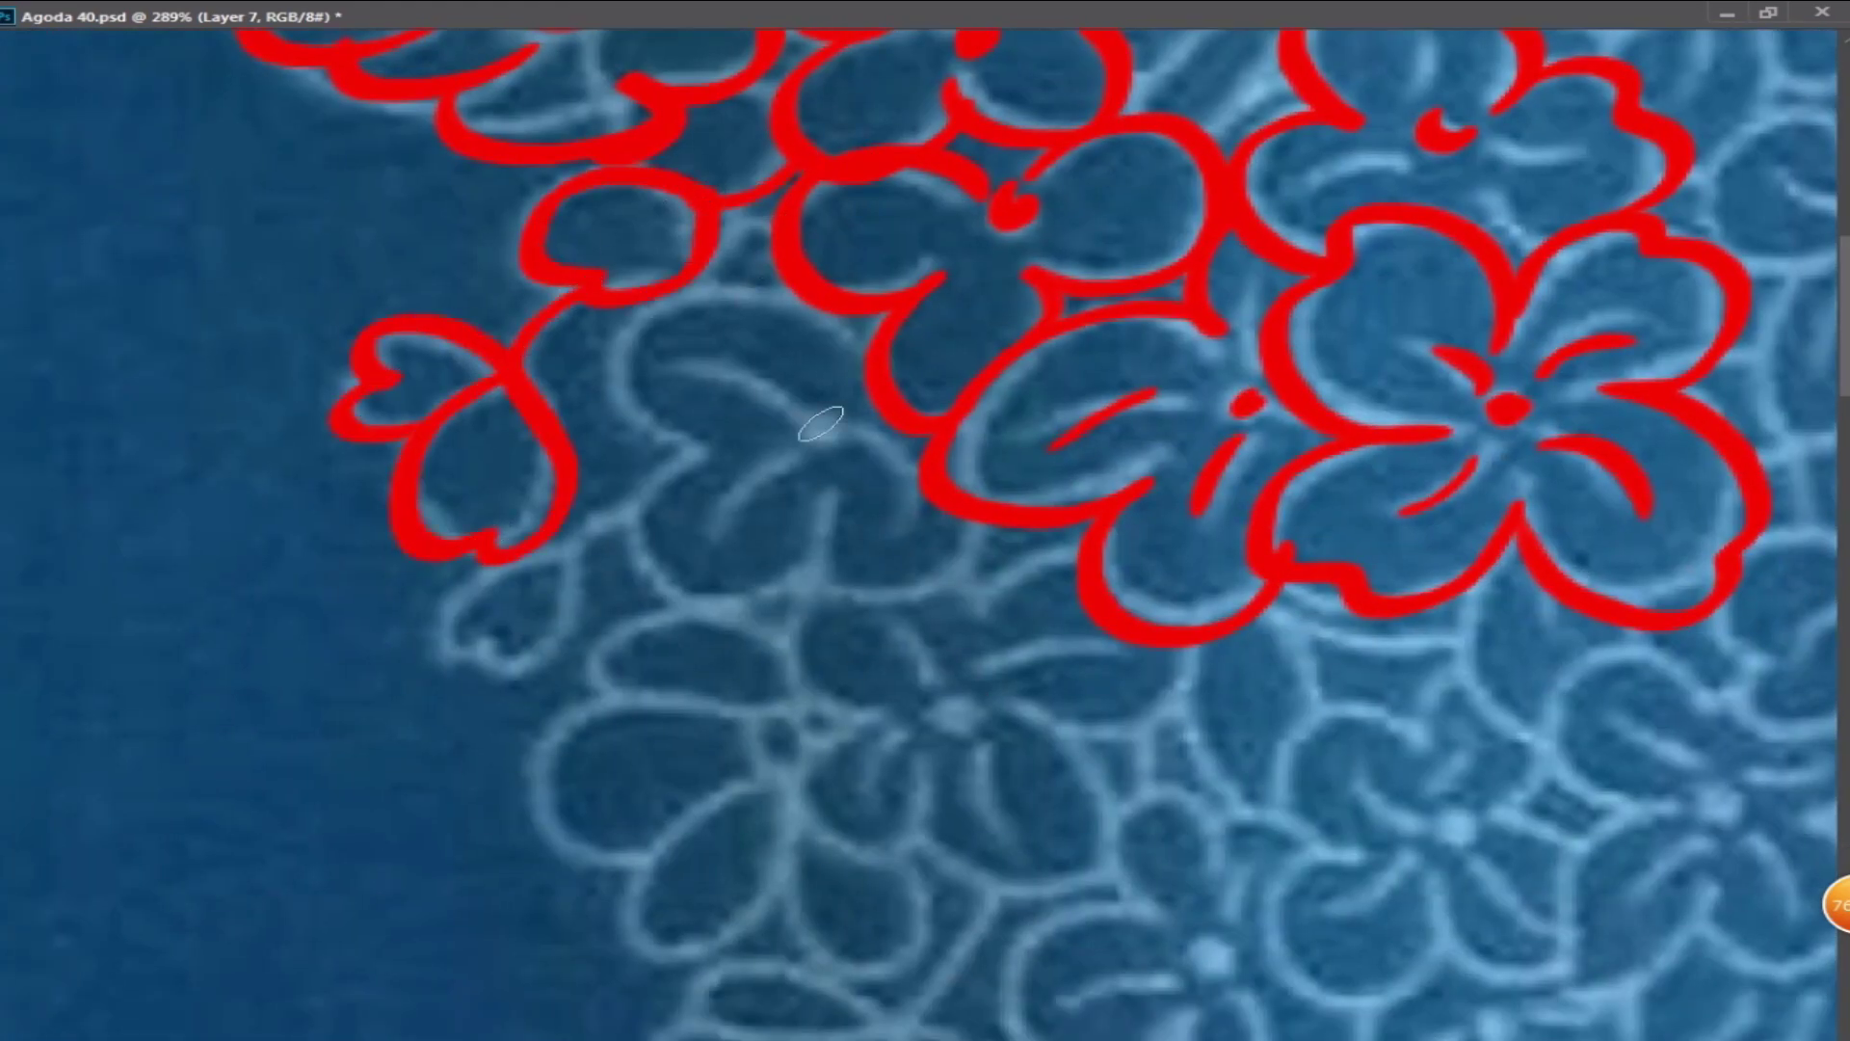
mouse_move(834, 324)
left_mouse_down()
mouse_move(705, 446)
mouse_move(797, 571)
left_mouse_up()
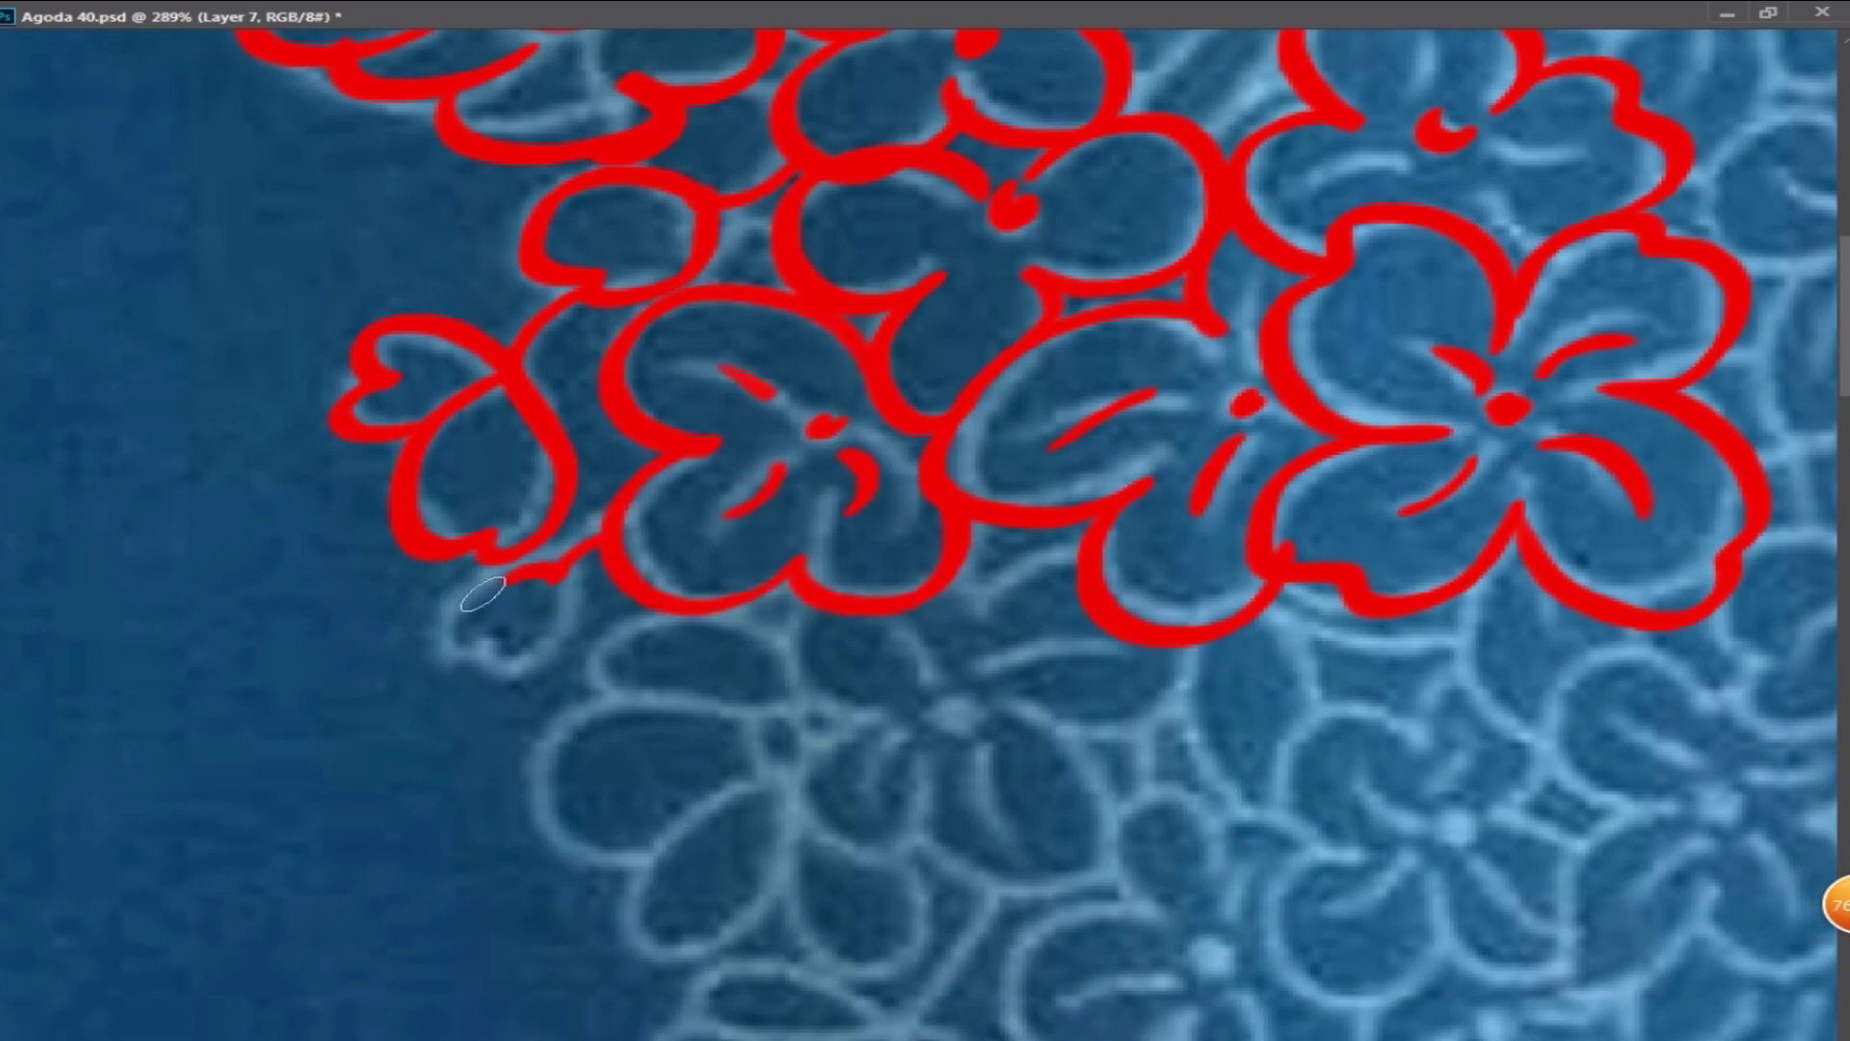
scroll(532, 572, "down", 3)
left_click(655, 441)
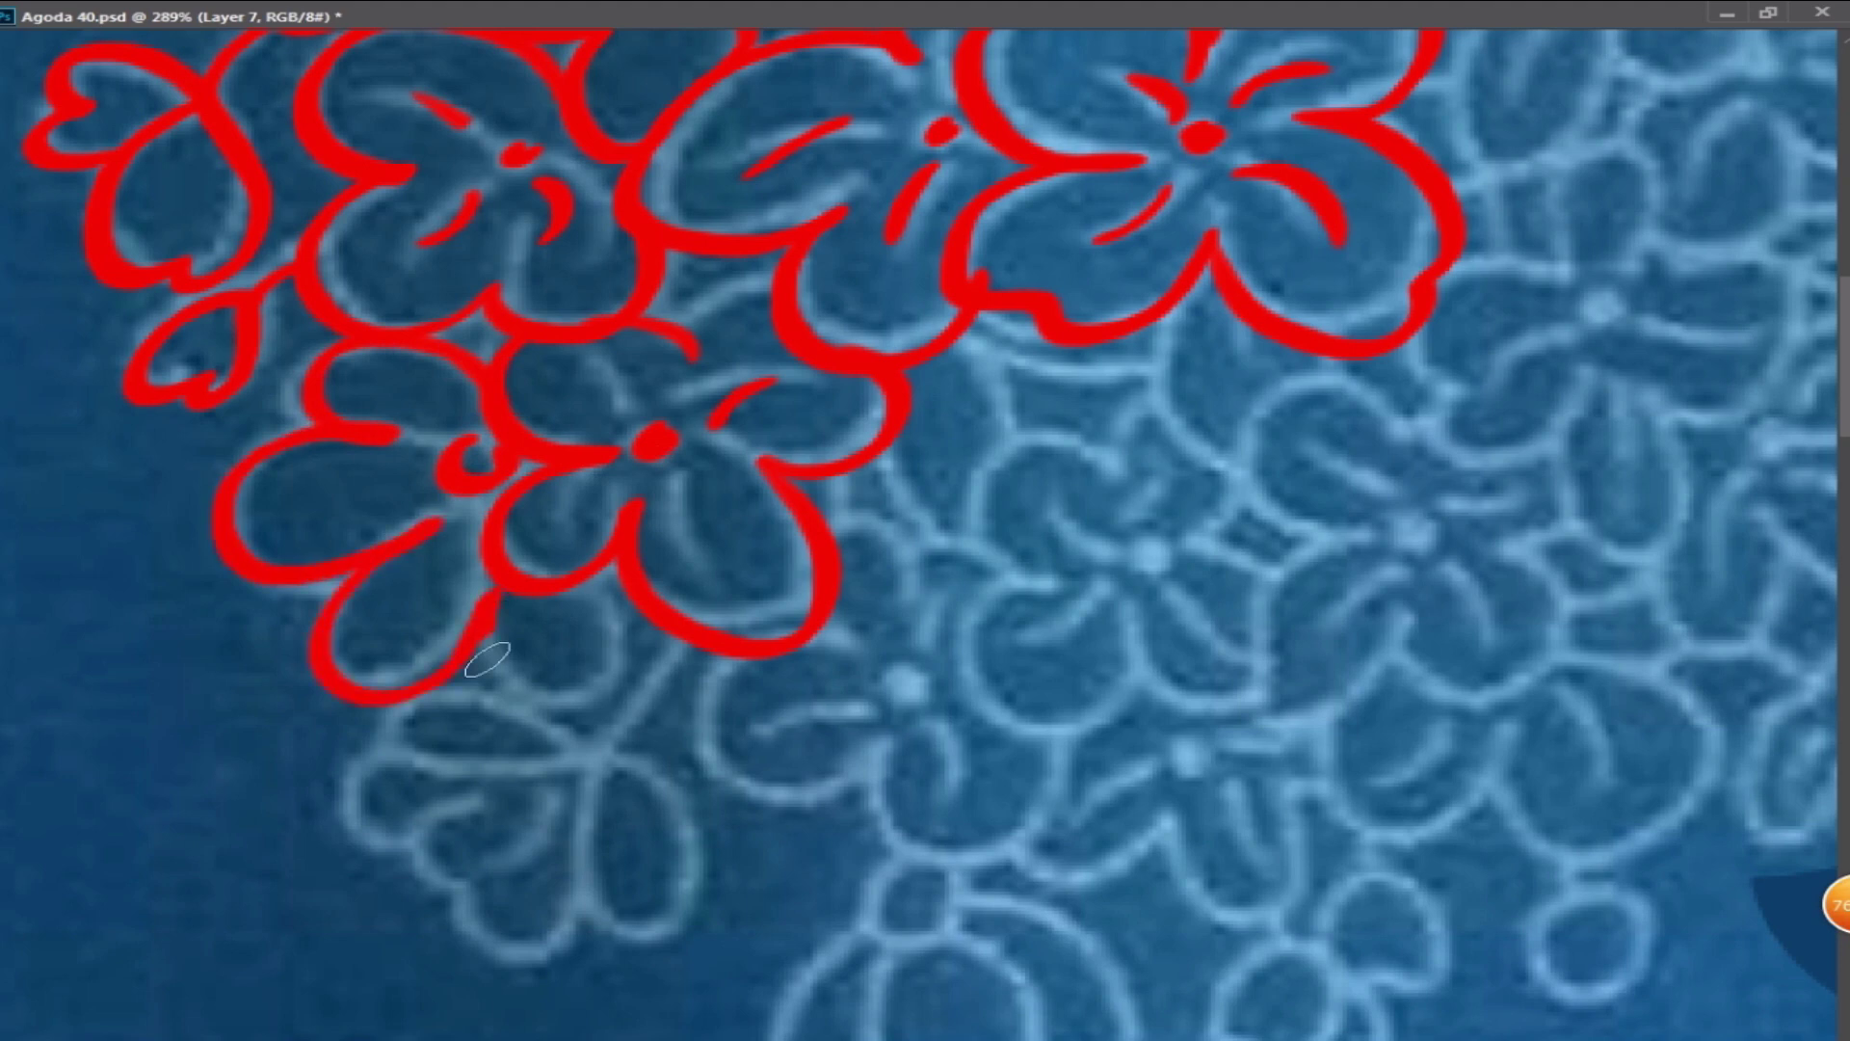
left_click_drag(706, 647, 700, 836)
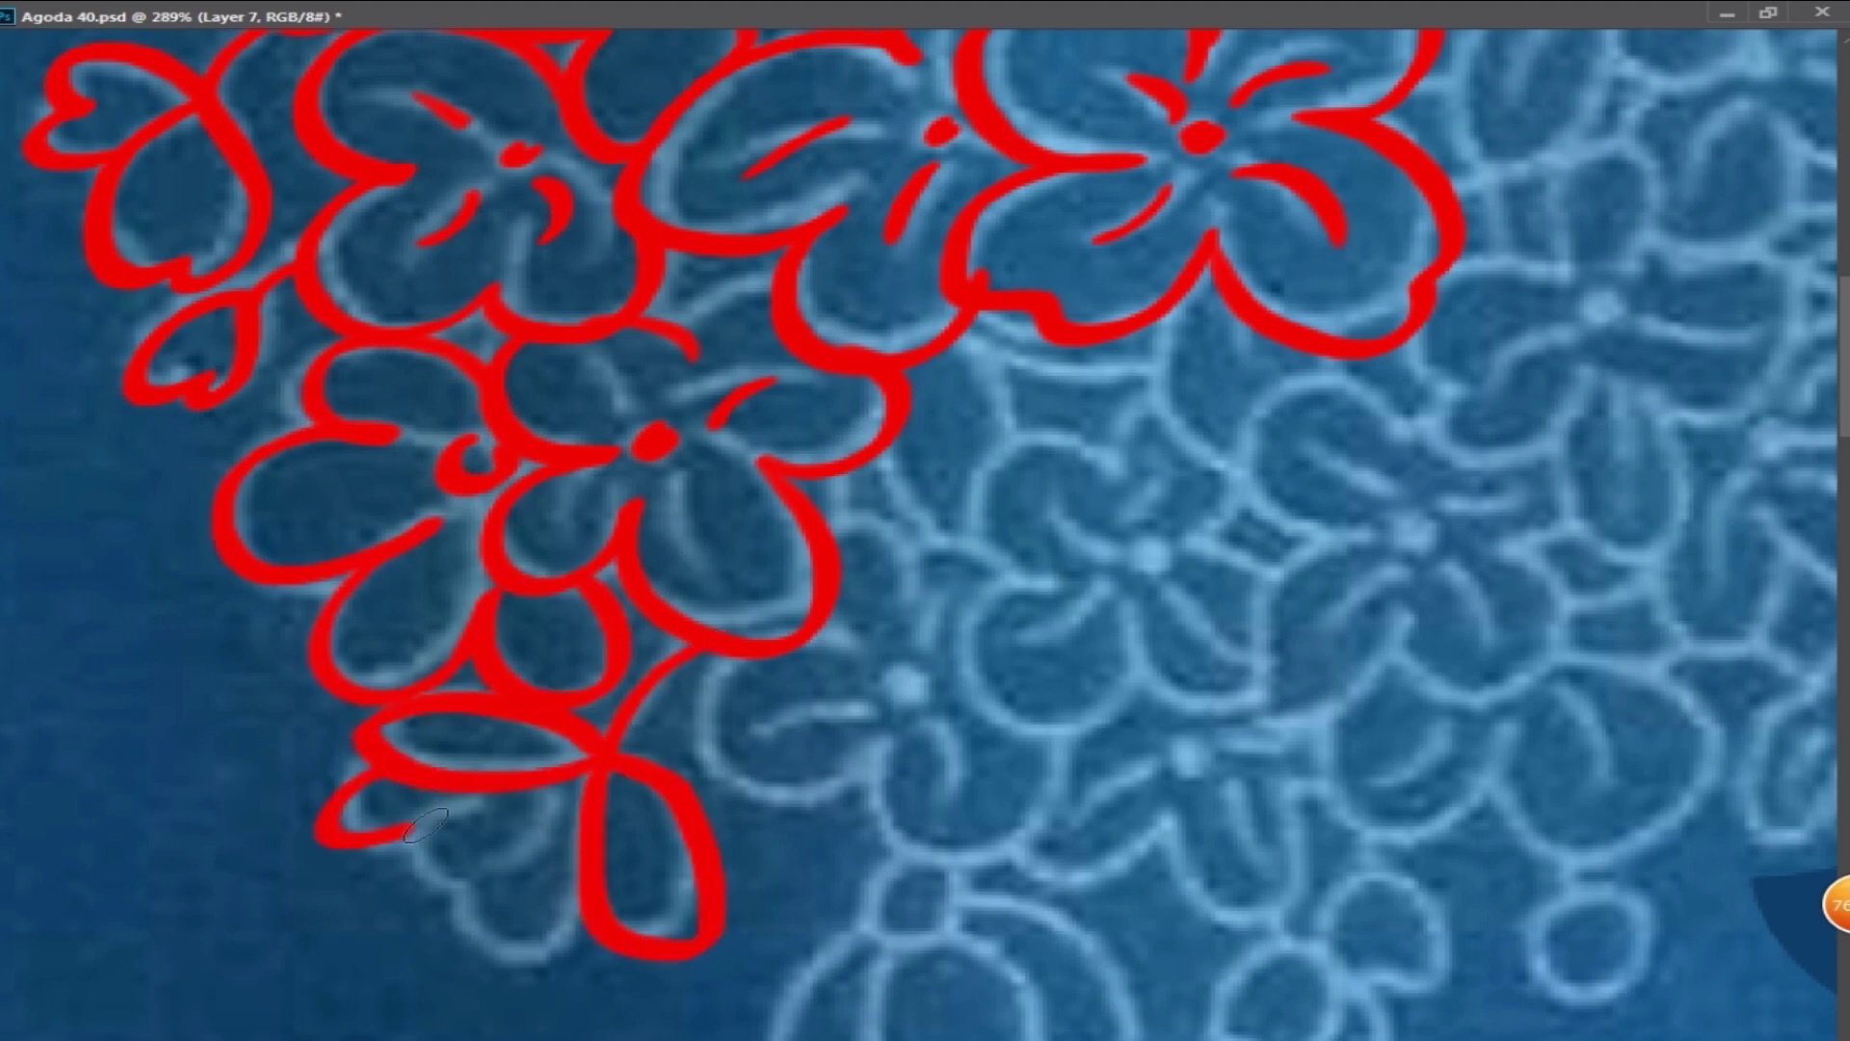
- Trace the flowers in the middle and right of the second cluster with their solid centres and petal outlines
scroll(587, 795, "right", 5)
left_click(434, 472)
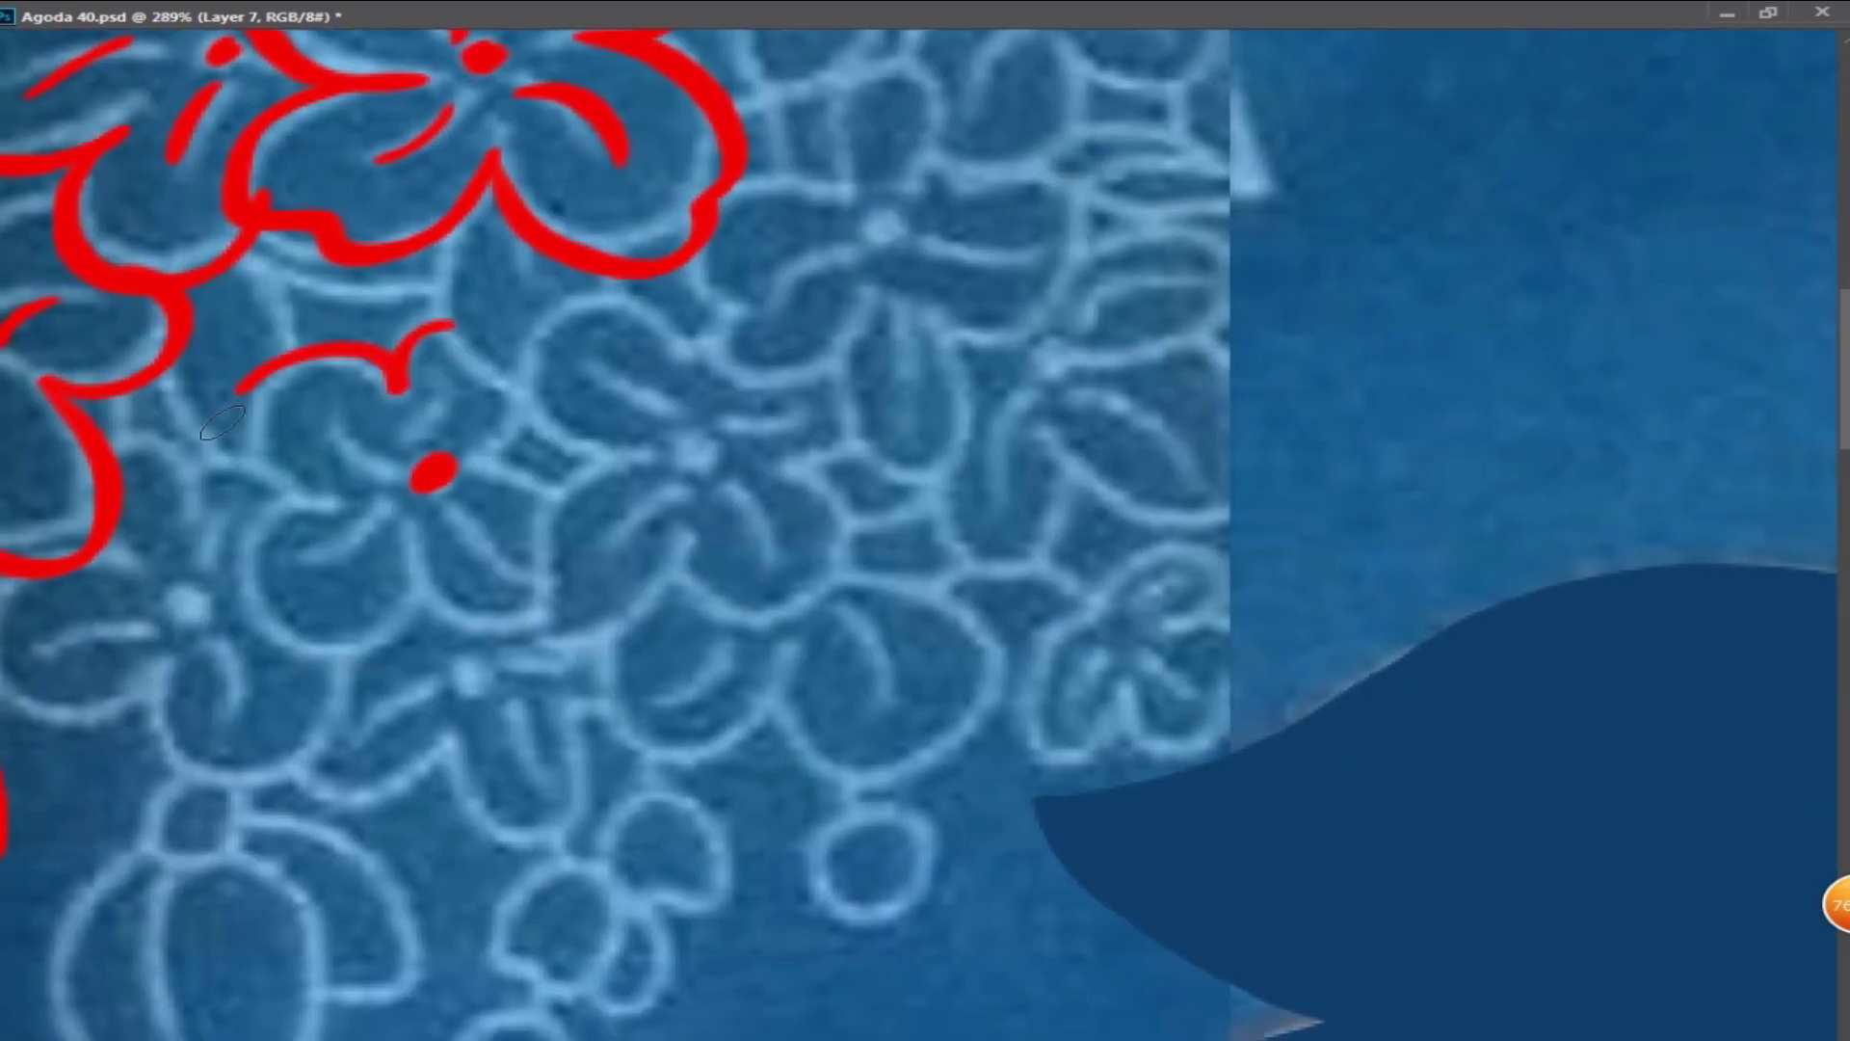
left_click_drag(221, 422, 423, 619)
mouse_move(713, 373)
left_mouse_down()
mouse_move(546, 633)
mouse_move(857, 420)
mouse_move(747, 634)
left_mouse_up()
left_click(795, 443)
left_click_drag(777, 527, 845, 395)
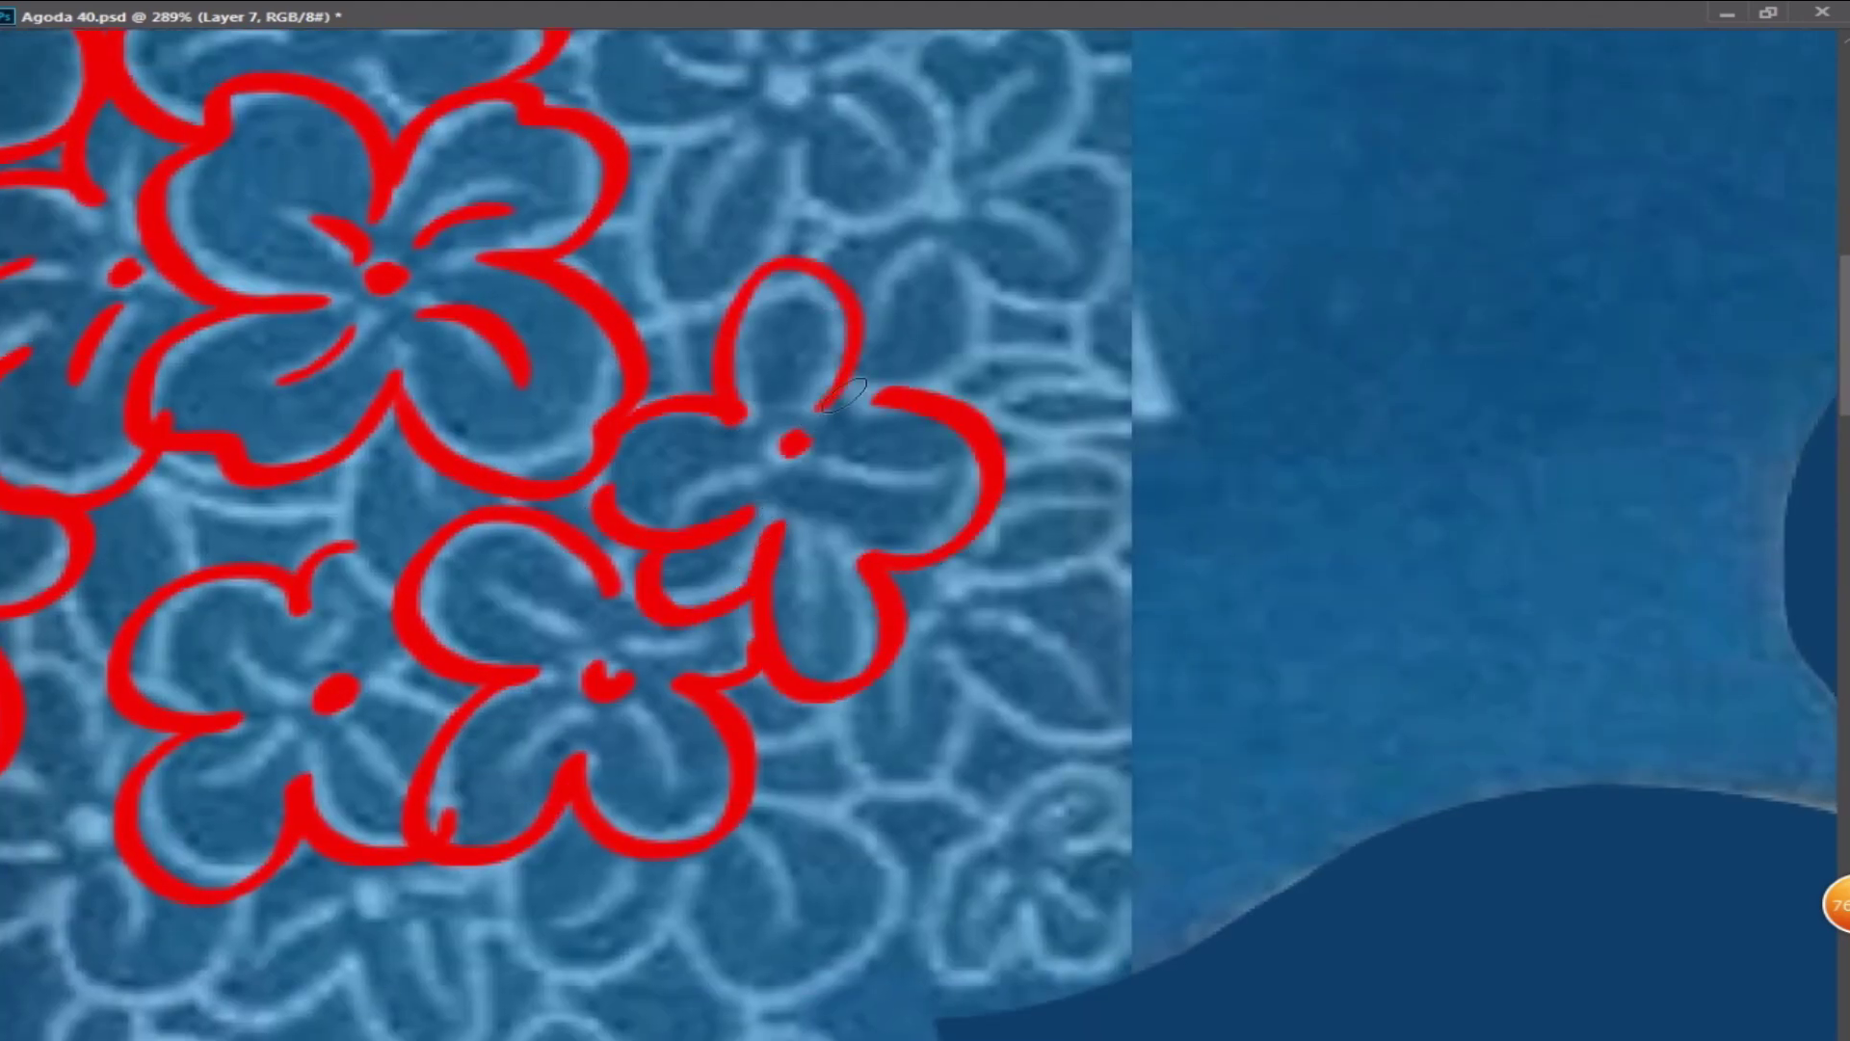
- Trace the lower flower, the large hanging bud and the small buds at the bottom of the second cluster
mouse_move(845, 679)
left_mouse_down()
mouse_move(905, 570)
mouse_move(1074, 434)
left_mouse_up()
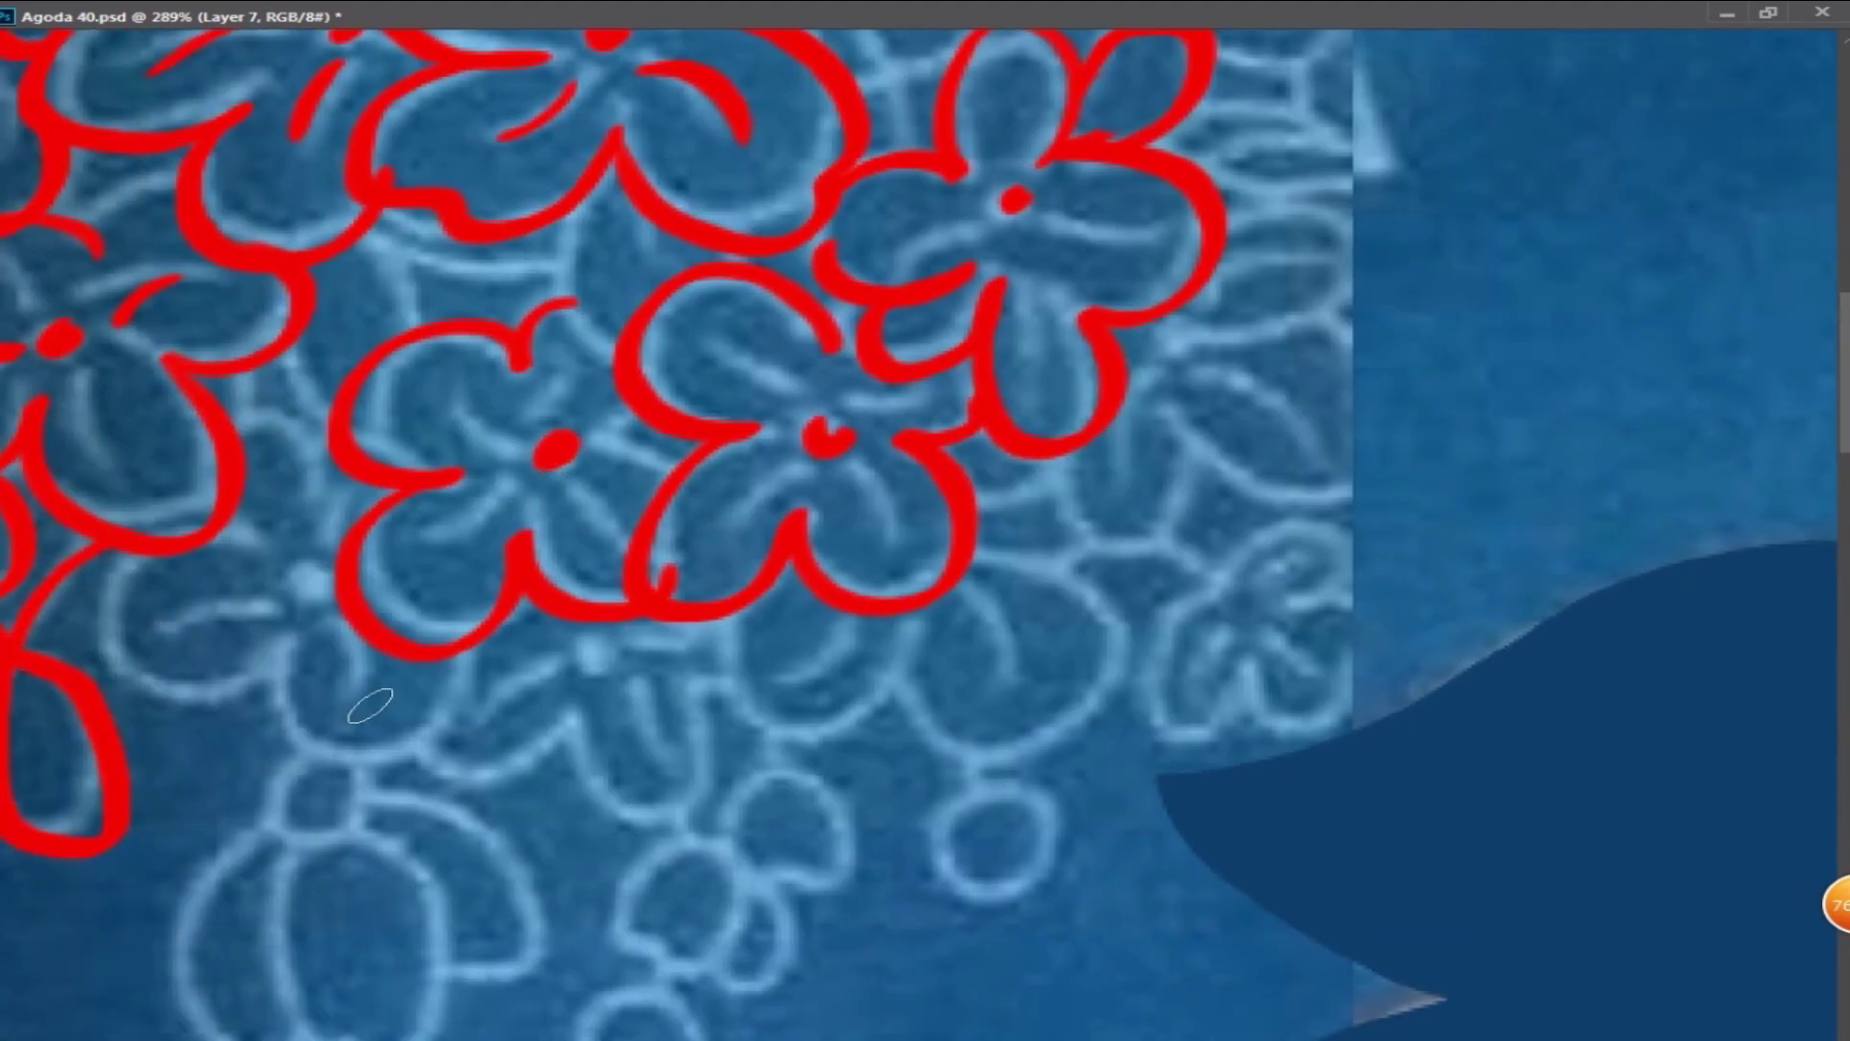
left_click_drag(364, 706, 669, 571)
left_click(609, 443)
left_click_drag(487, 422, 727, 509)
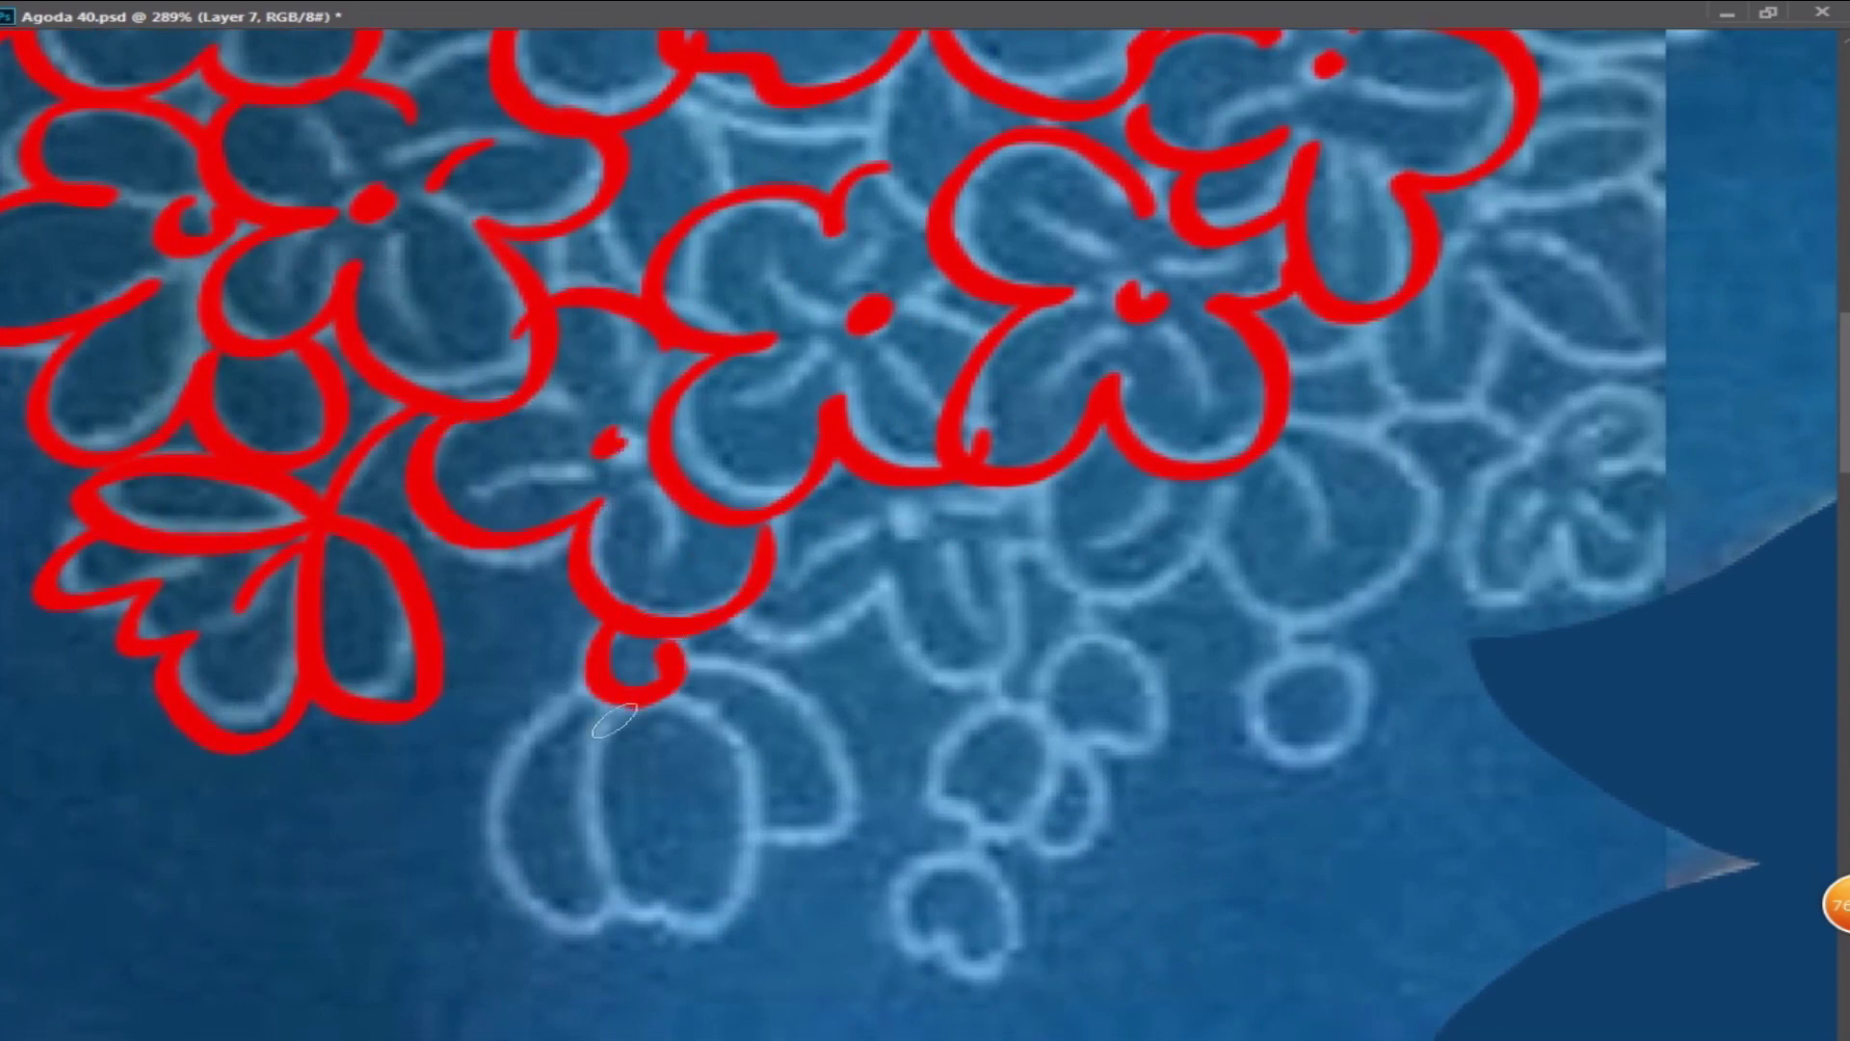
mouse_move(628, 703)
left_mouse_down()
mouse_move(665, 692)
mouse_move(798, 850)
left_mouse_up()
left_click_drag(991, 657, 492, 600)
left_click_drag(548, 659, 476, 739)
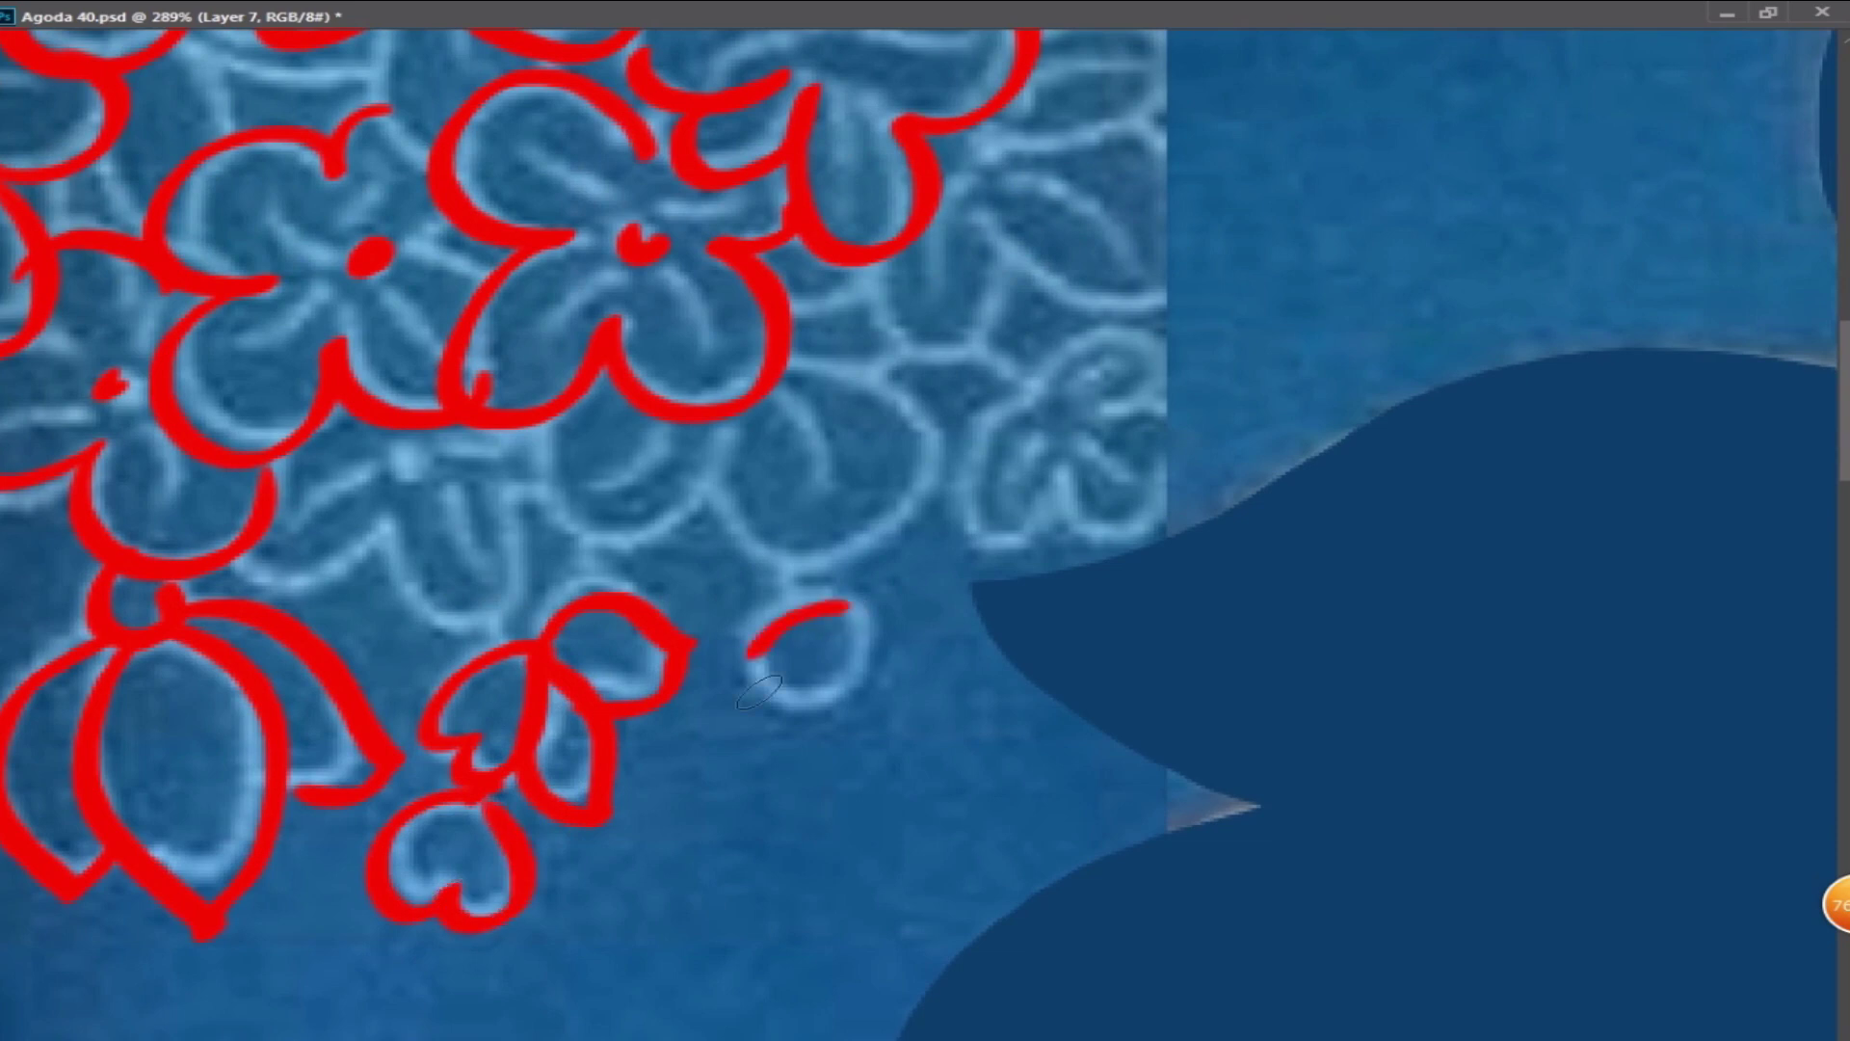
mouse_move(620, 380)
left_mouse_down()
mouse_move(716, 493)
mouse_move(920, 426)
left_mouse_up()
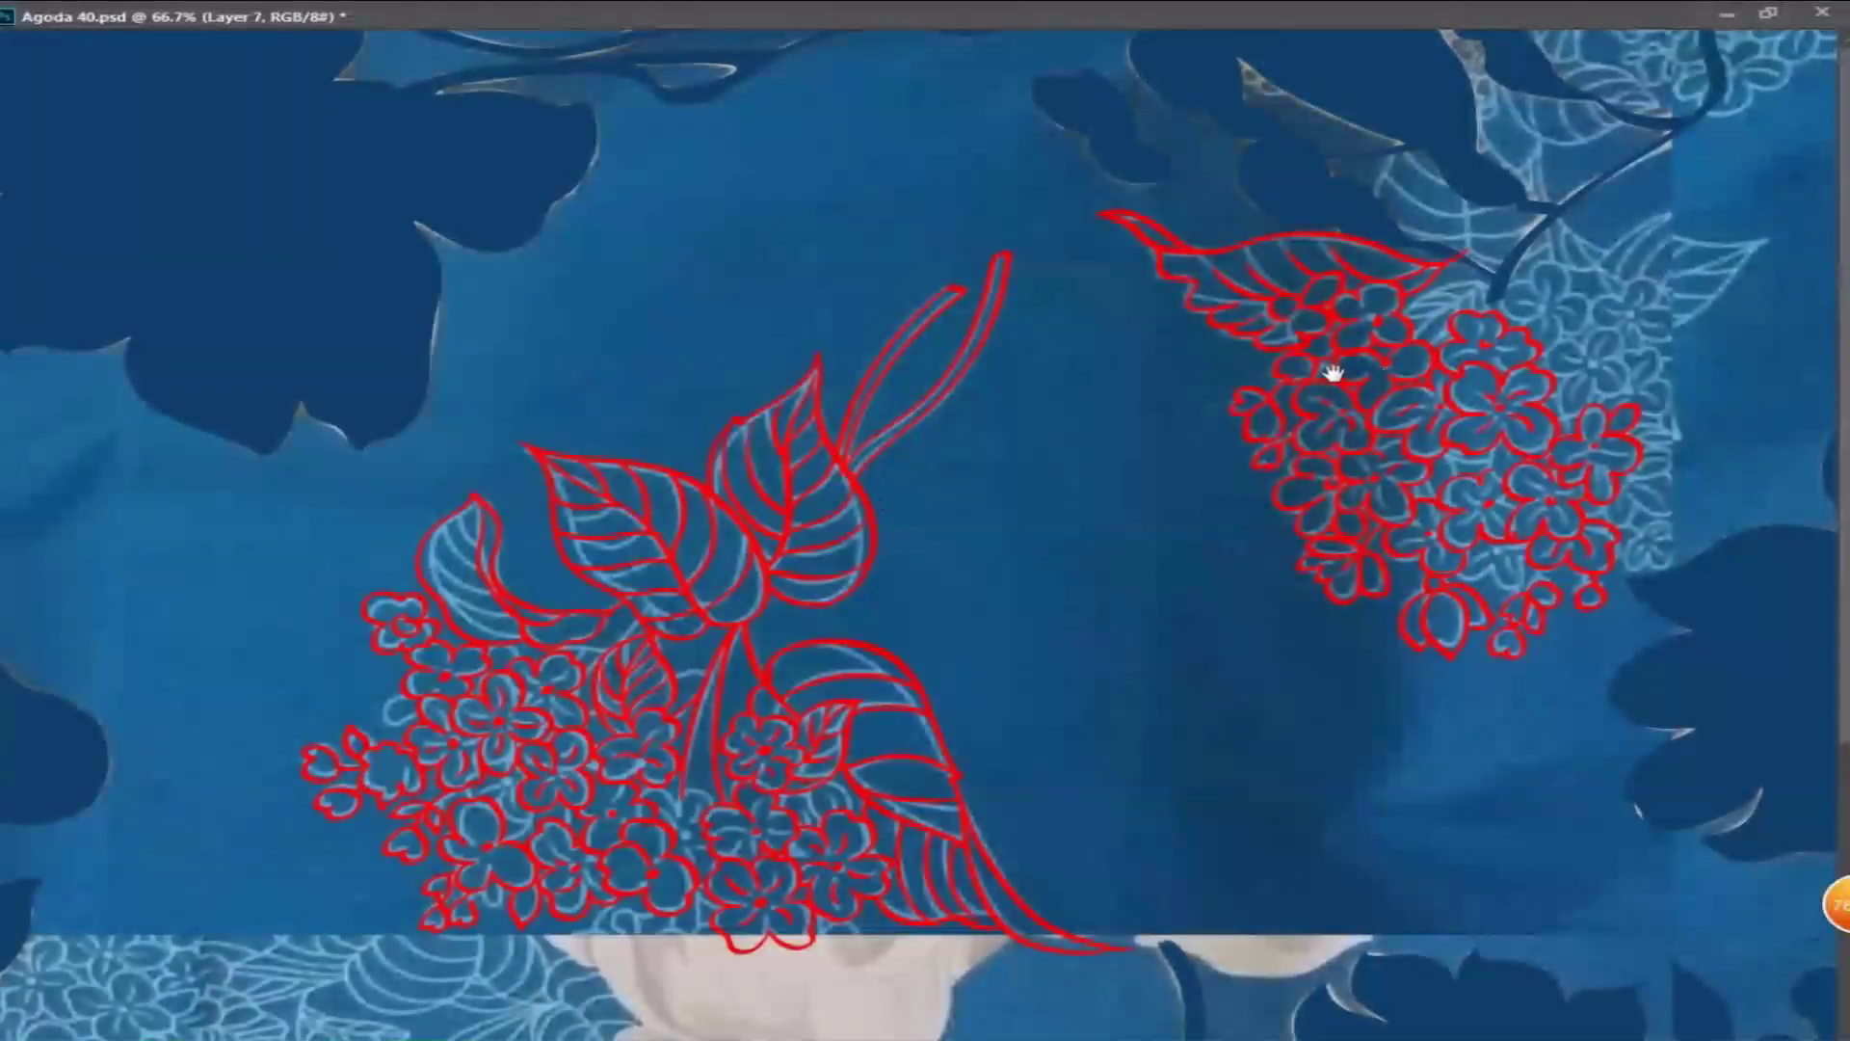
- Select the second traced cluster, move it beneath the first motif and rotate it to join the composition
key("ctrl+minus")
left_click_drag(1088, 207, 1508, 578)
left_click_drag(1513, 438, 689, 713)
key("Tab")
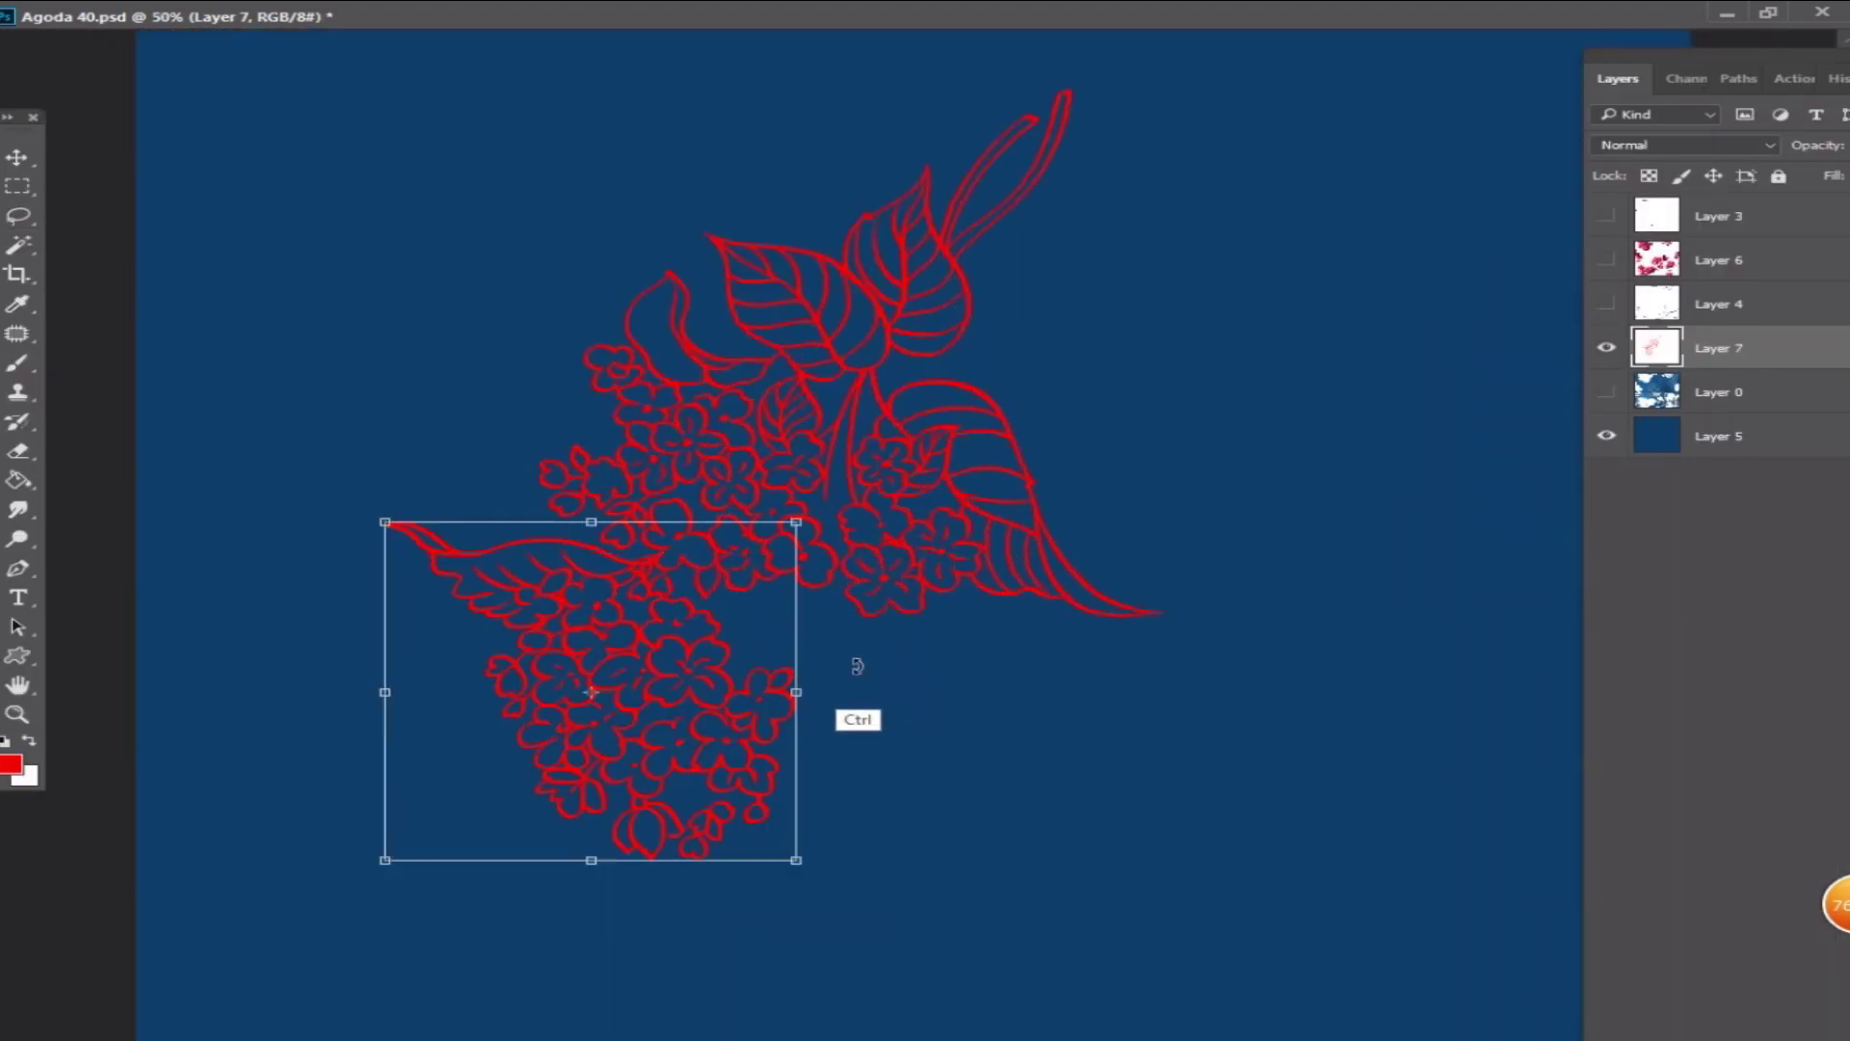
left_click_drag(855, 661, 867, 706)
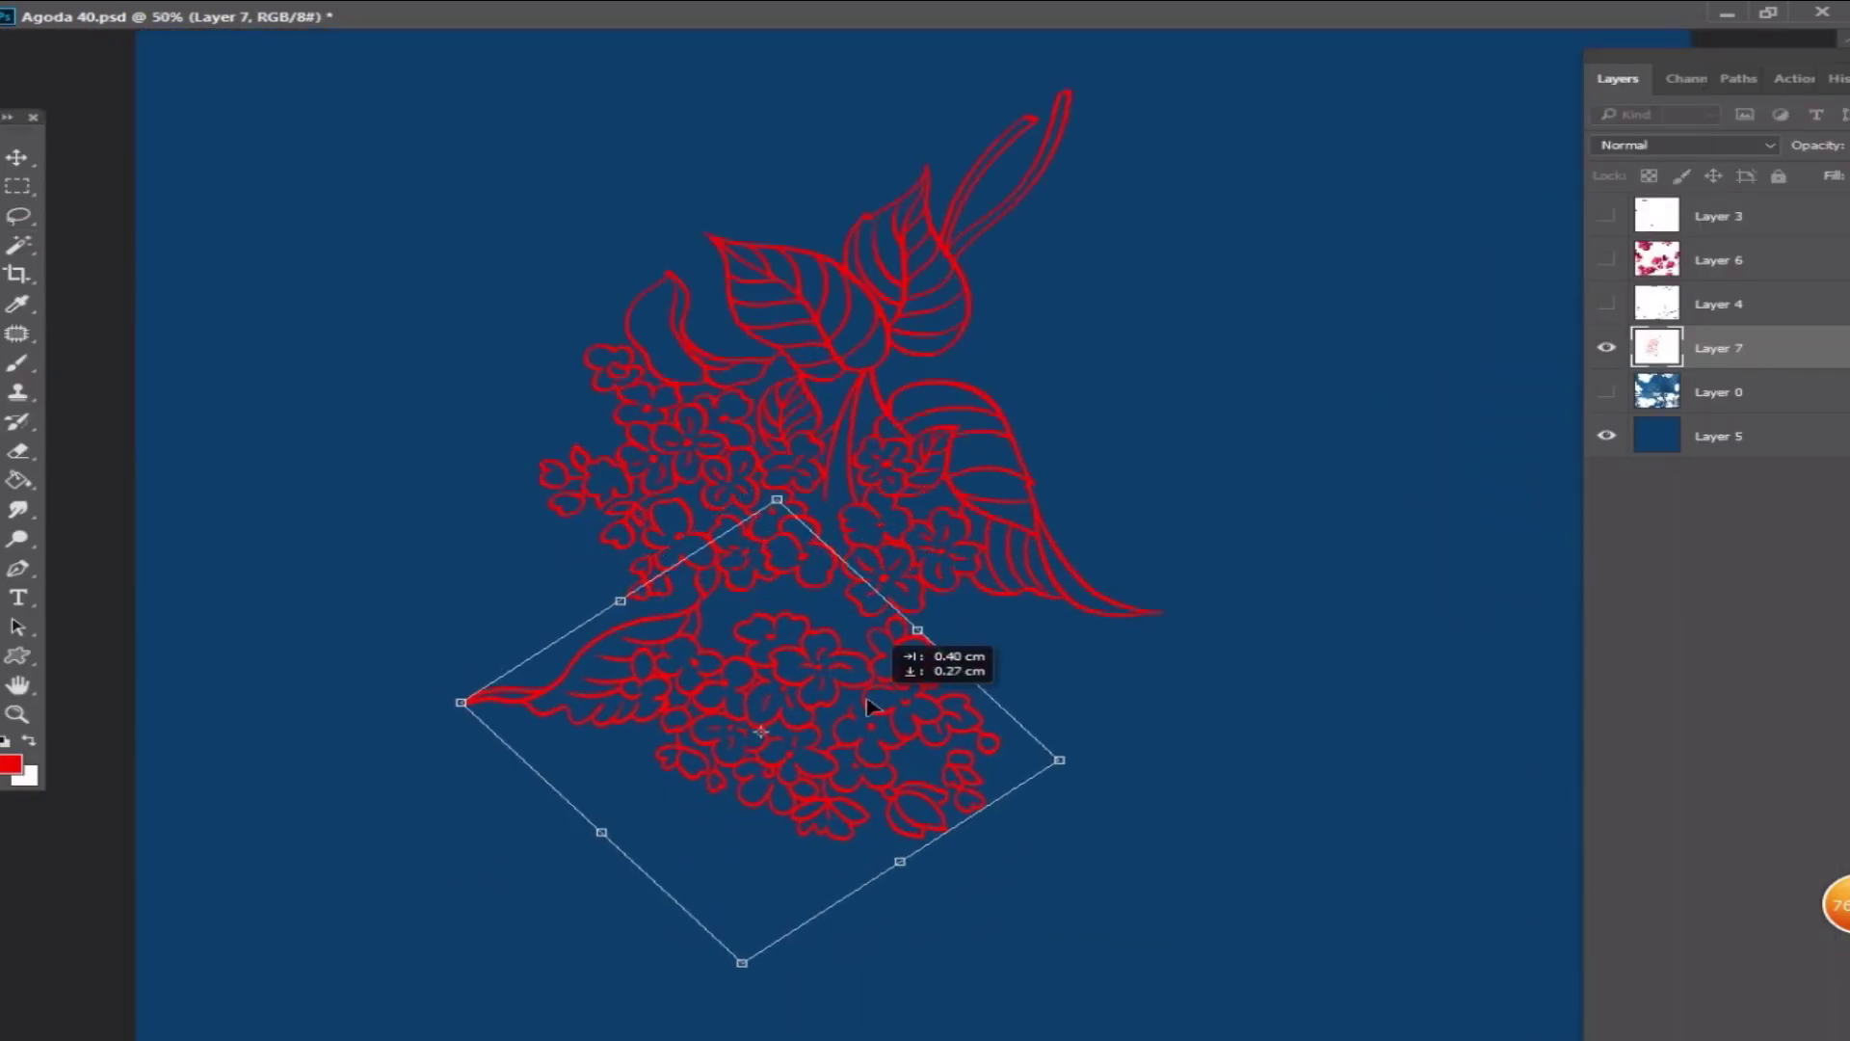
key("Return")
key("ctrl+d")
- Compare the combined line motif with the original artwork on Layer 0 by showing and hiding that layer
key("l")
left_click(1605, 392)
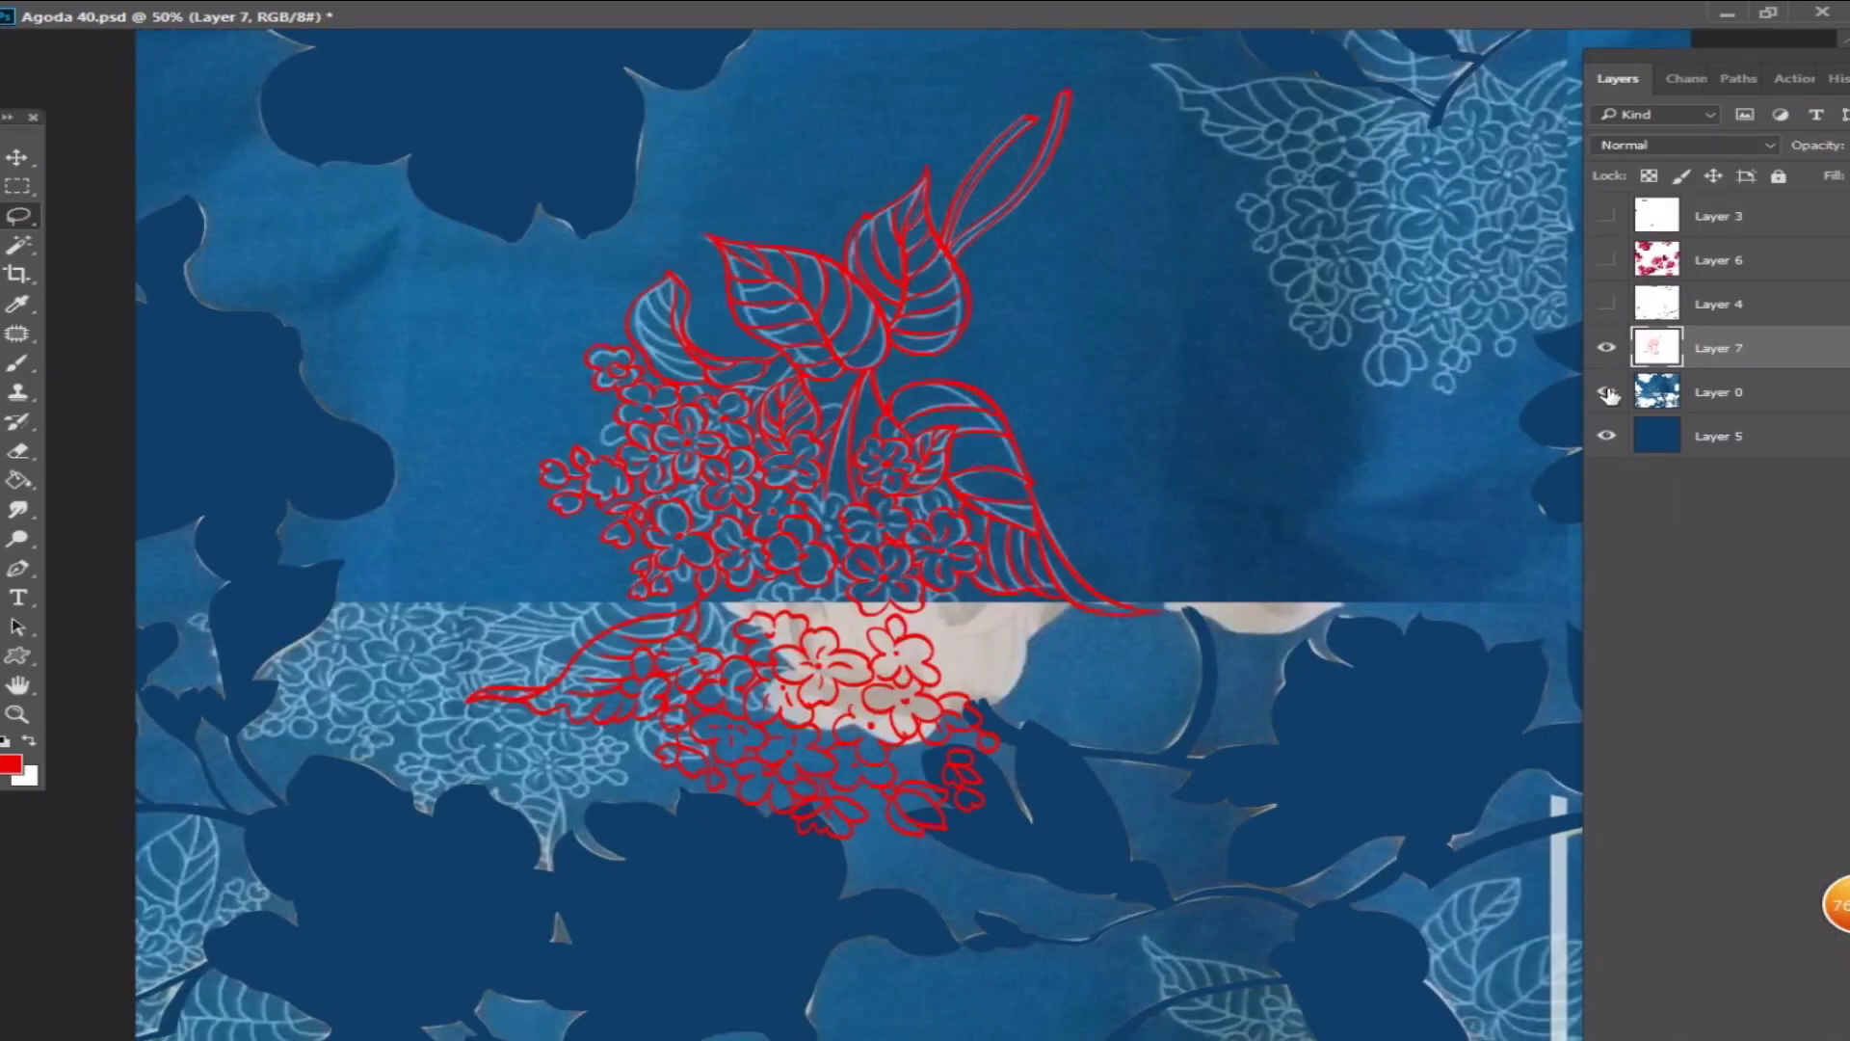
left_click(1607, 391)
left_click(1606, 392)
left_click(1606, 392)
- Set the foreground colour to light blue a6d2f6 and recolour the Layer 7 lines with it, keeping transparency locked
left_click(20, 767)
left_click(1171, 678)
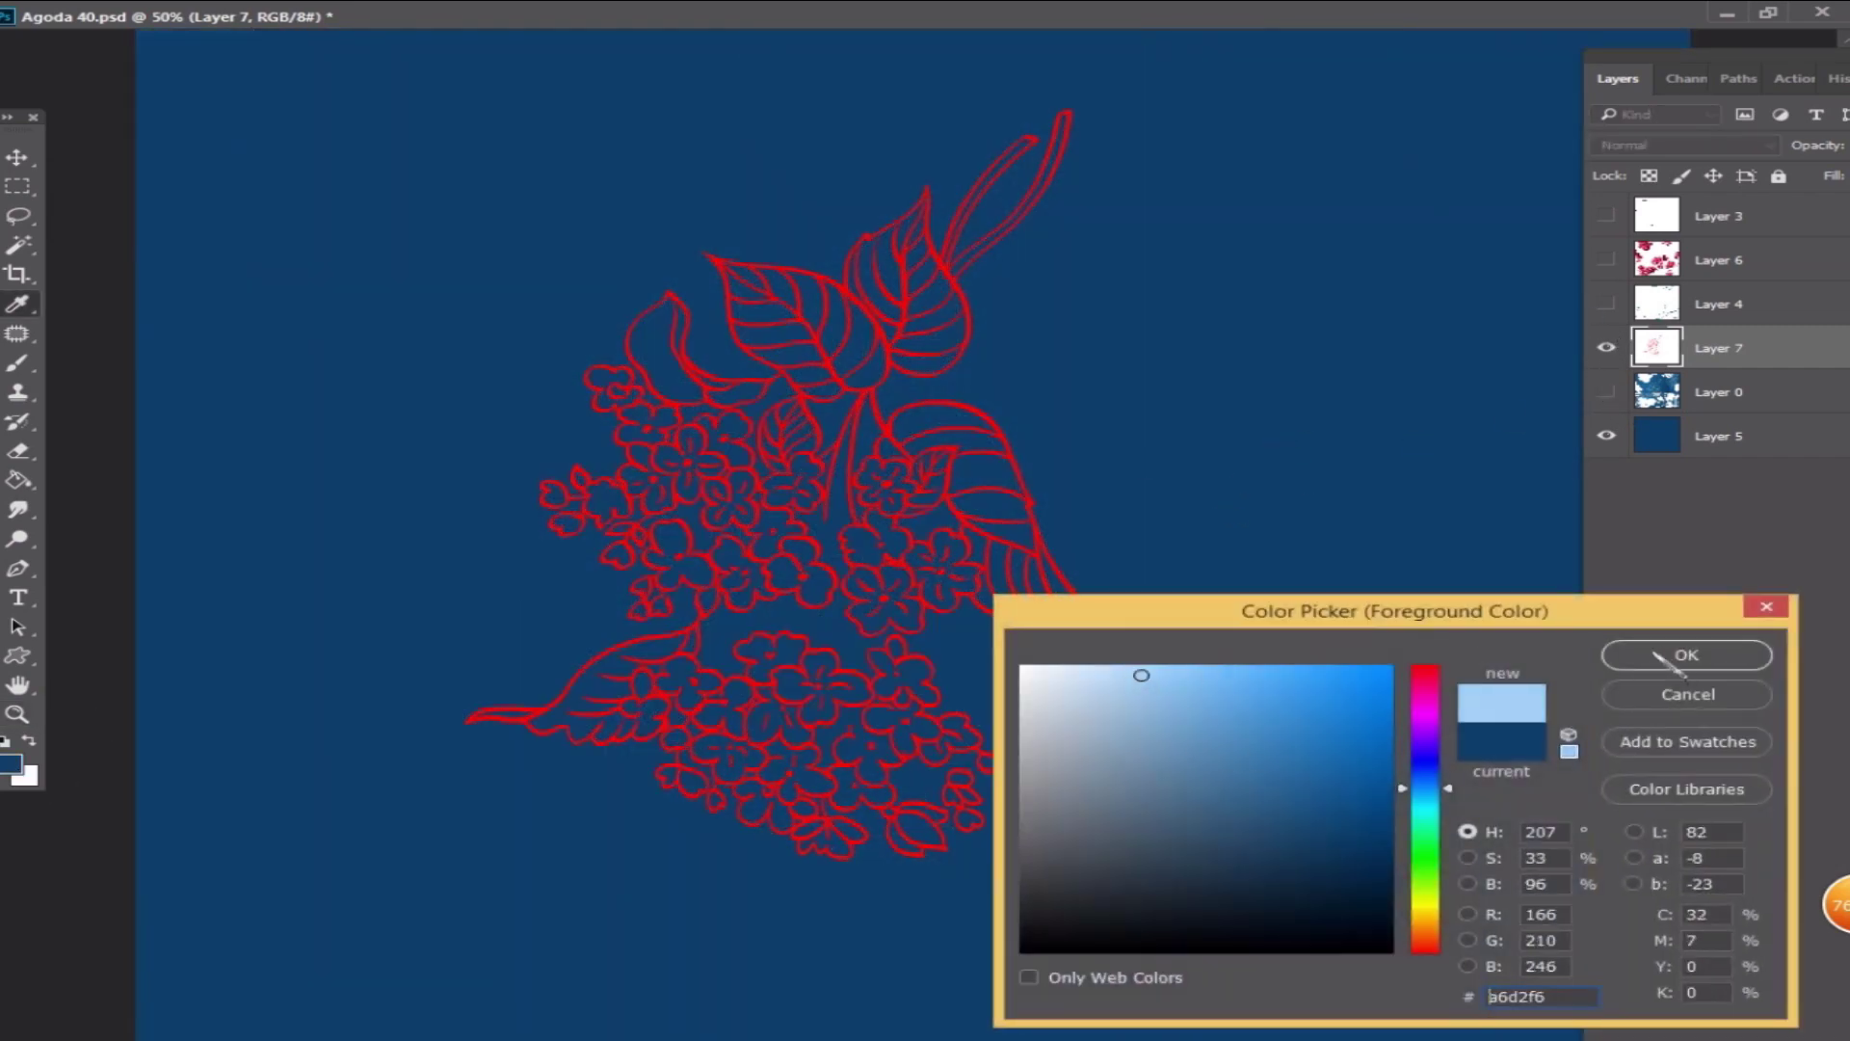
left_click(1664, 655)
left_click(1649, 176)
key("alt+Delete")
- Show Layer 4, Layer 6 and Layer 3 together with the light blue line motif
key("z")
key("ctrl+minus")
key("ctrl+minus")
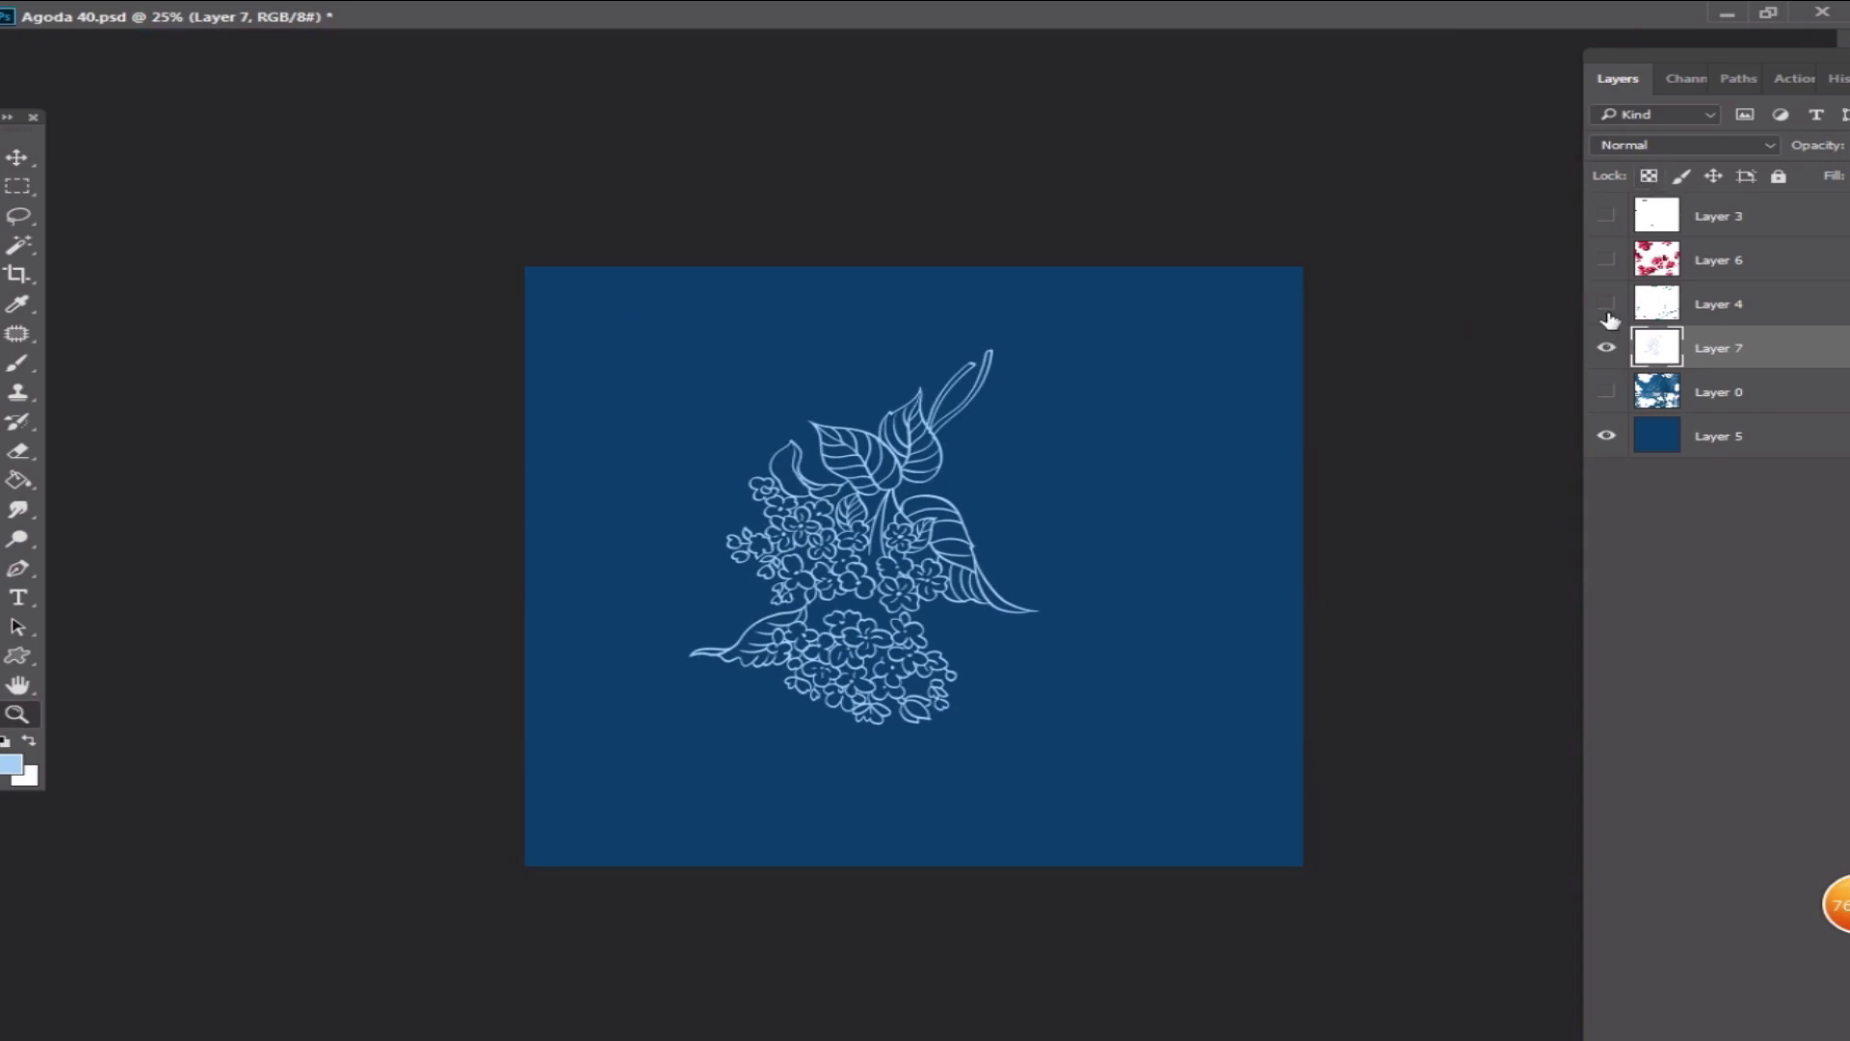
left_click_drag(1607, 304, 1607, 216)
key("ctrl+plus")
- Flip the line motif vertically, rotate it and position it on the left behind the red flowers
key("ctrl+t")
left_click_drag(1254, 464, 1018, 703)
left_click_drag(978, 628, 988, 583)
right_click(999, 554)
left_click(1113, 892)
left_click_drag(1019, 675, 1000, 438)
left_click_drag(1041, 505, 878, 615)
left_click_drag(1002, 536, 1013, 617)
left_click_drag(851, 309, 823, 360)
key("Return")
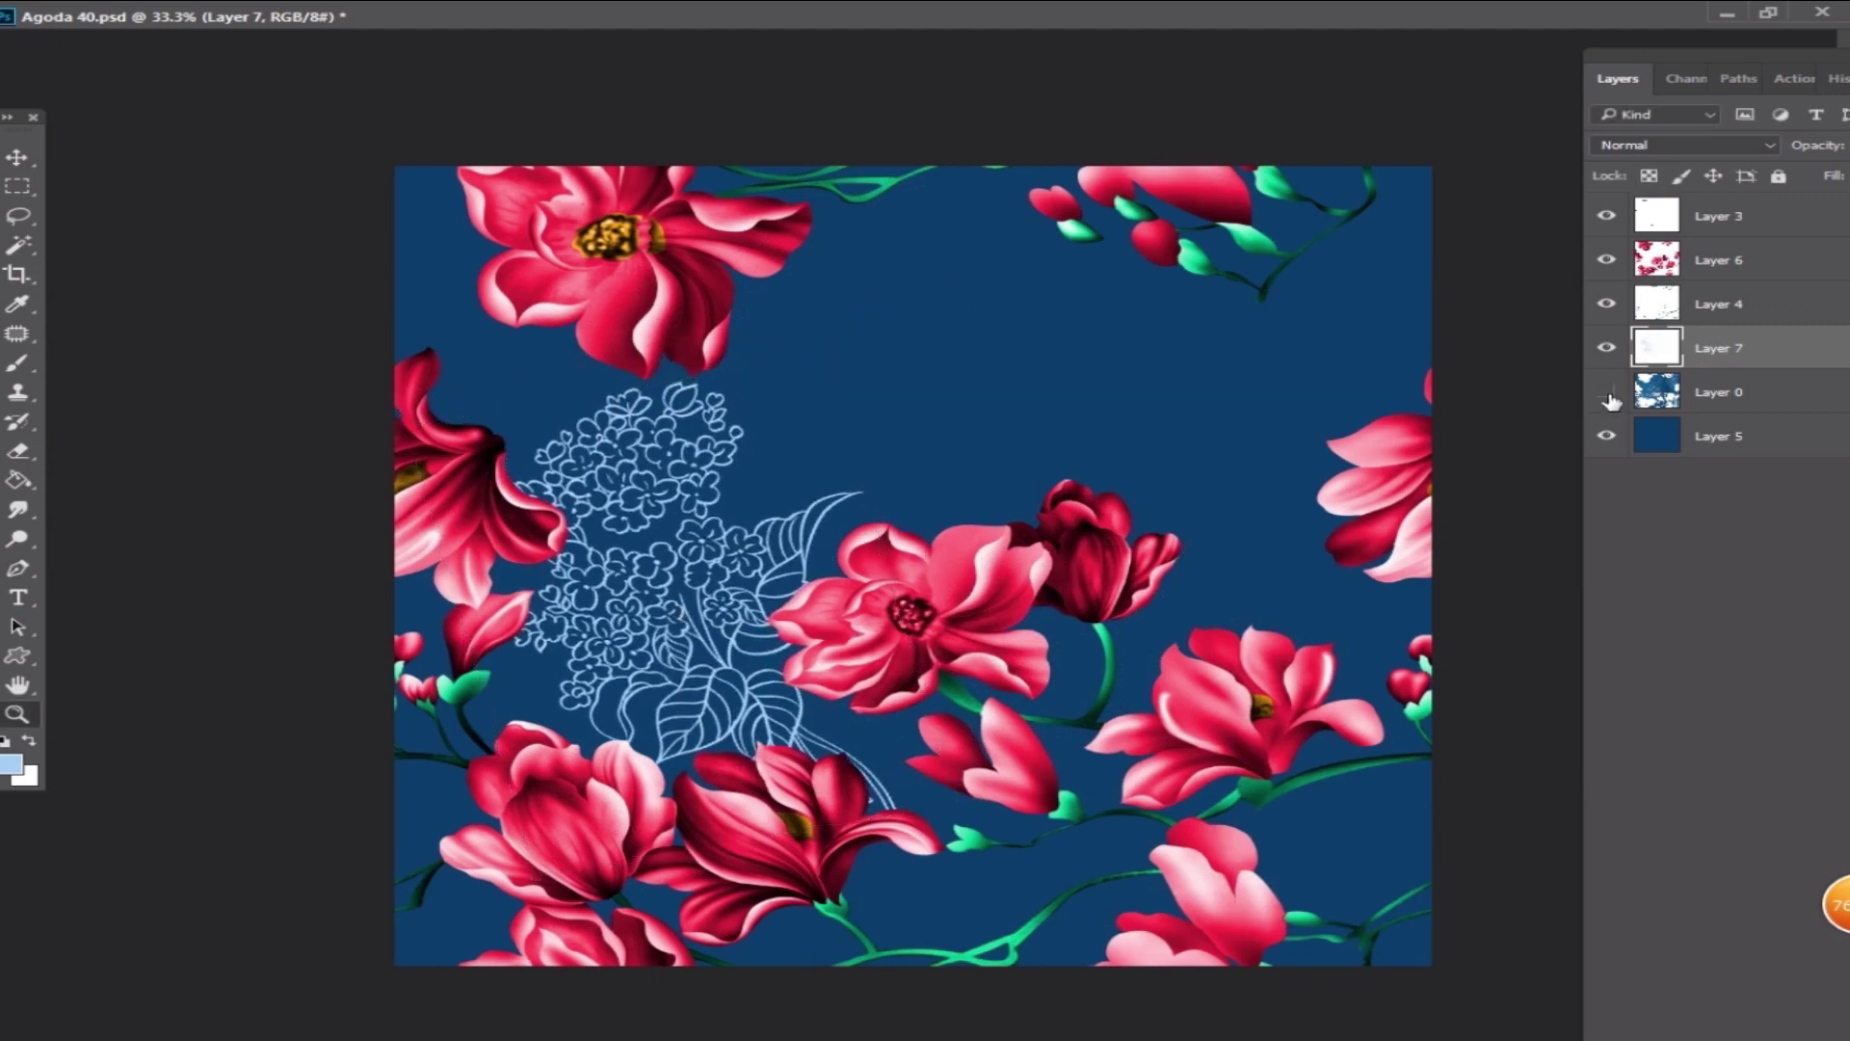
- Duplicate the line motif, rotate the copy 180 degrees and place it at the upper right of the design
key("l")
left_click_drag(764, 526, 1189, 383)
key("ctrl+t")
right_click(1316, 380)
left_click(1368, 627)
mouse_move(1272, 491)
left_mouse_down()
mouse_move(1332, 420)
mouse_move(1386, 464)
mouse_move(1271, 258)
mouse_move(1272, 359)
left_mouse_up()
key("Return")
- Lasso the lower flower cluster of the copied motif and separate it downwards from the rest
key("l")
scroll(1281, 415, "up", 2)
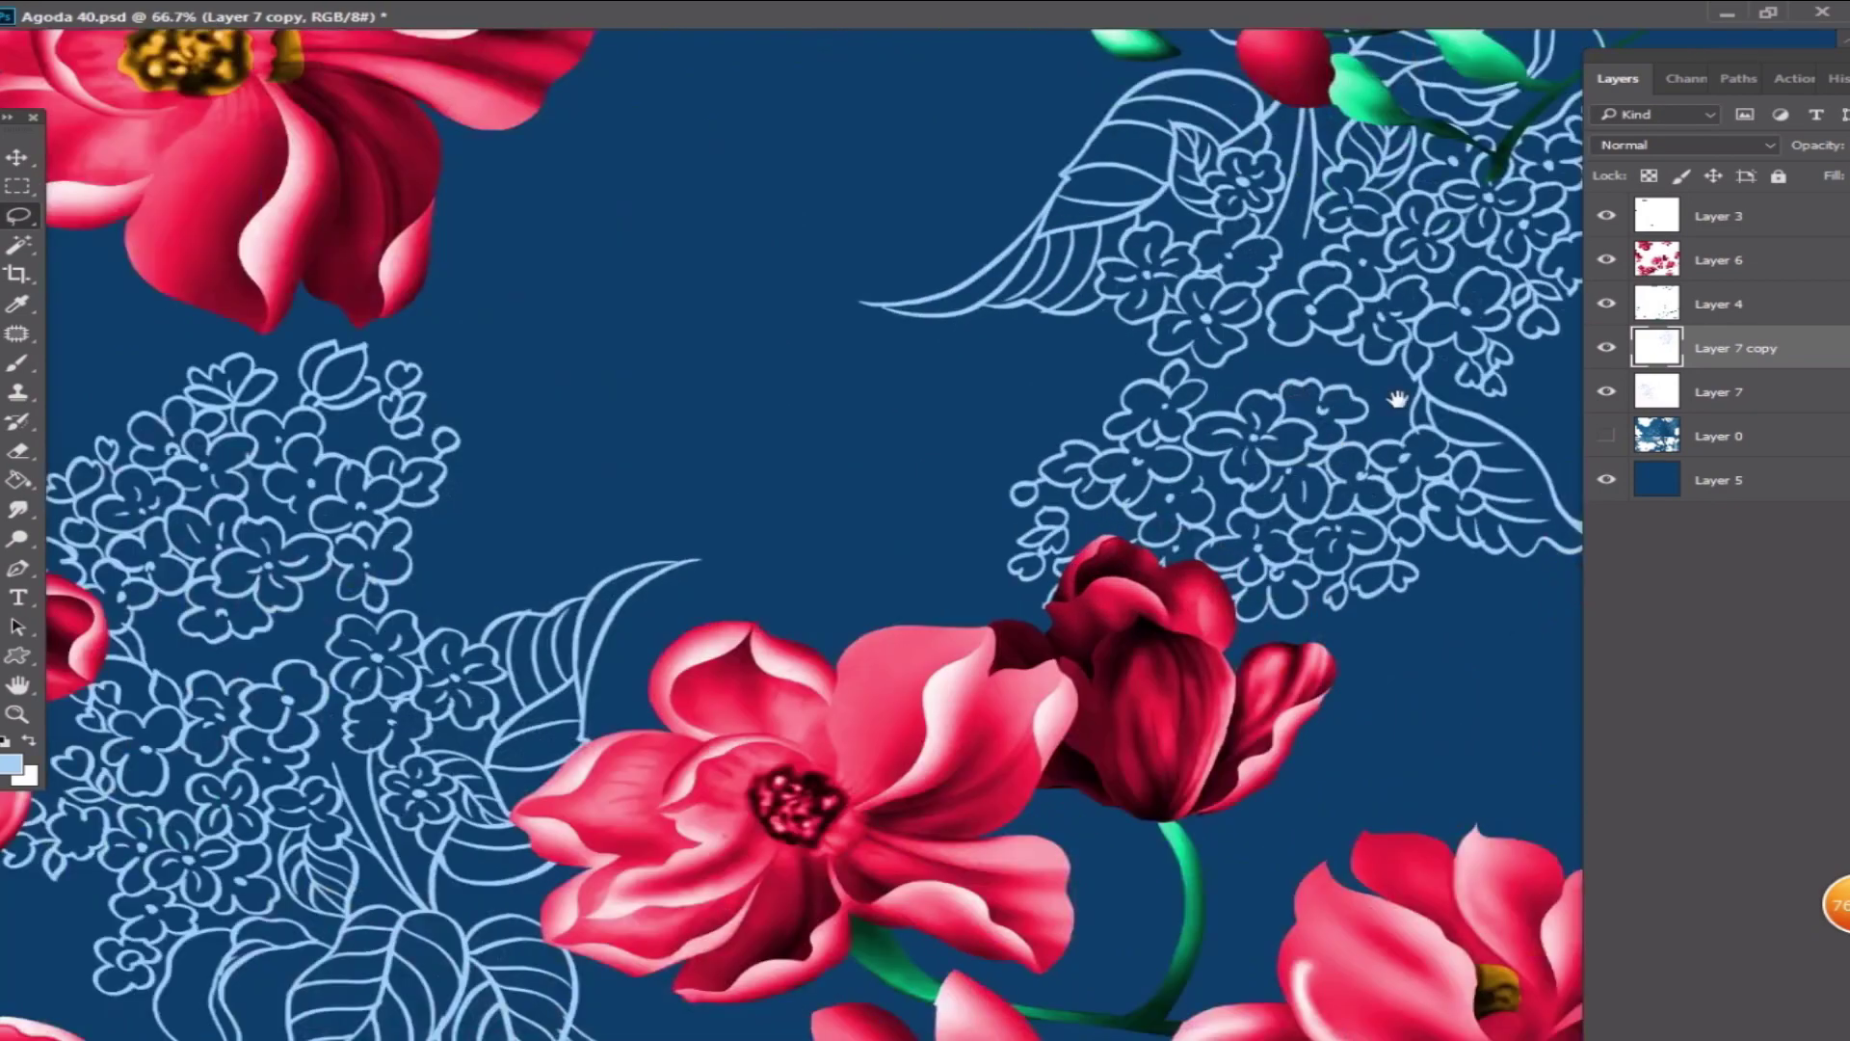
left_click_drag(1396, 401, 1255, 349)
key("Tab")
scroll(1262, 345, "up", 2)
mouse_move(1002, 310)
left_mouse_down()
mouse_move(488, 661)
mouse_move(640, 946)
mouse_move(1517, 654)
left_mouse_up()
left_click_drag(896, 502, 482, 452)
key("ctrl+minus")
key("ctrl+minus")
key("ctrl+minus")
mouse_move(1344, 429)
left_mouse_down()
mouse_move(1344, 607)
mouse_move(1224, 911)
left_mouse_up()
- Transform the separated flower cluster, rotating it and placing it behind the stems in the lower right corner
key("ctrl+t")
left_click_drag(1397, 737, 1392, 925)
mouse_move(1312, 856)
left_mouse_down()
mouse_move(1338, 911)
mouse_move(1626, 947)
left_mouse_up()
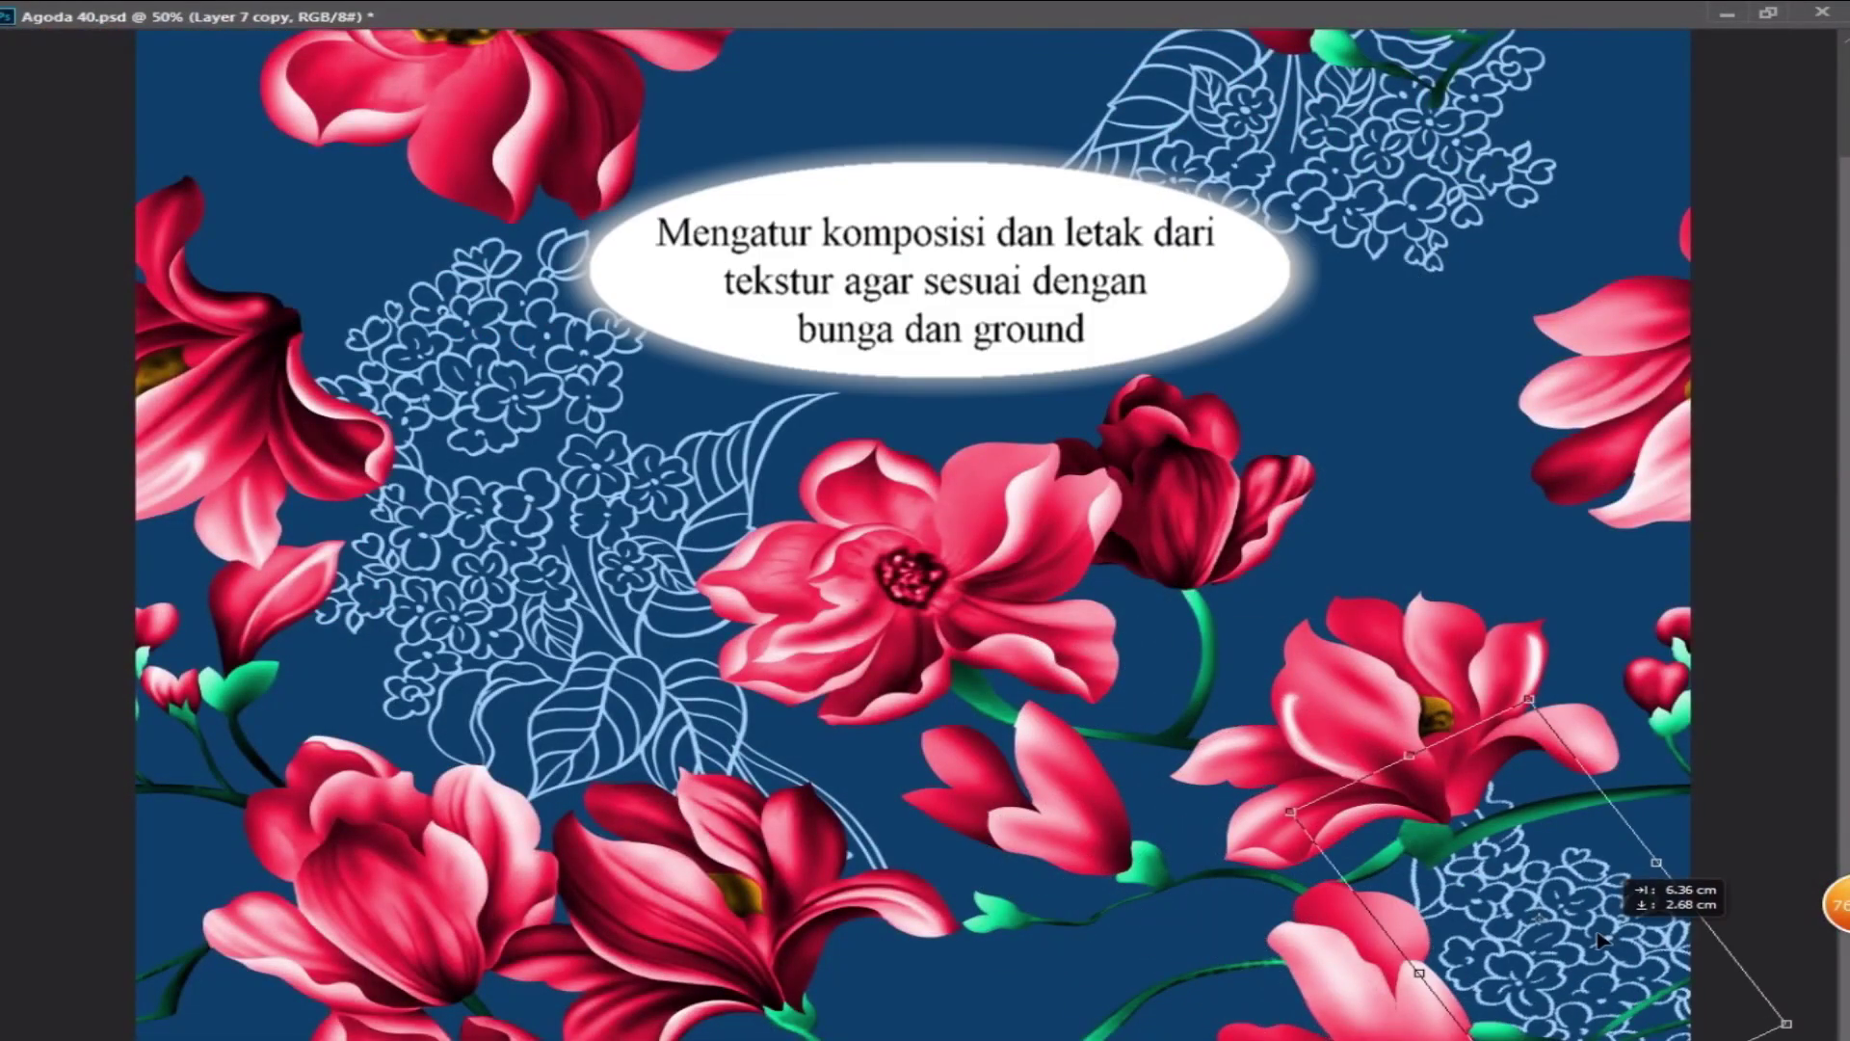
left_click_drag(1710, 867, 1544, 893)
right_click(1580, 856)
left_click(1594, 796)
left_click_drag(1730, 748, 1769, 812)
left_click_drag(1532, 910, 1636, 920)
key("Return")
left_click(1291, 696, "alt")
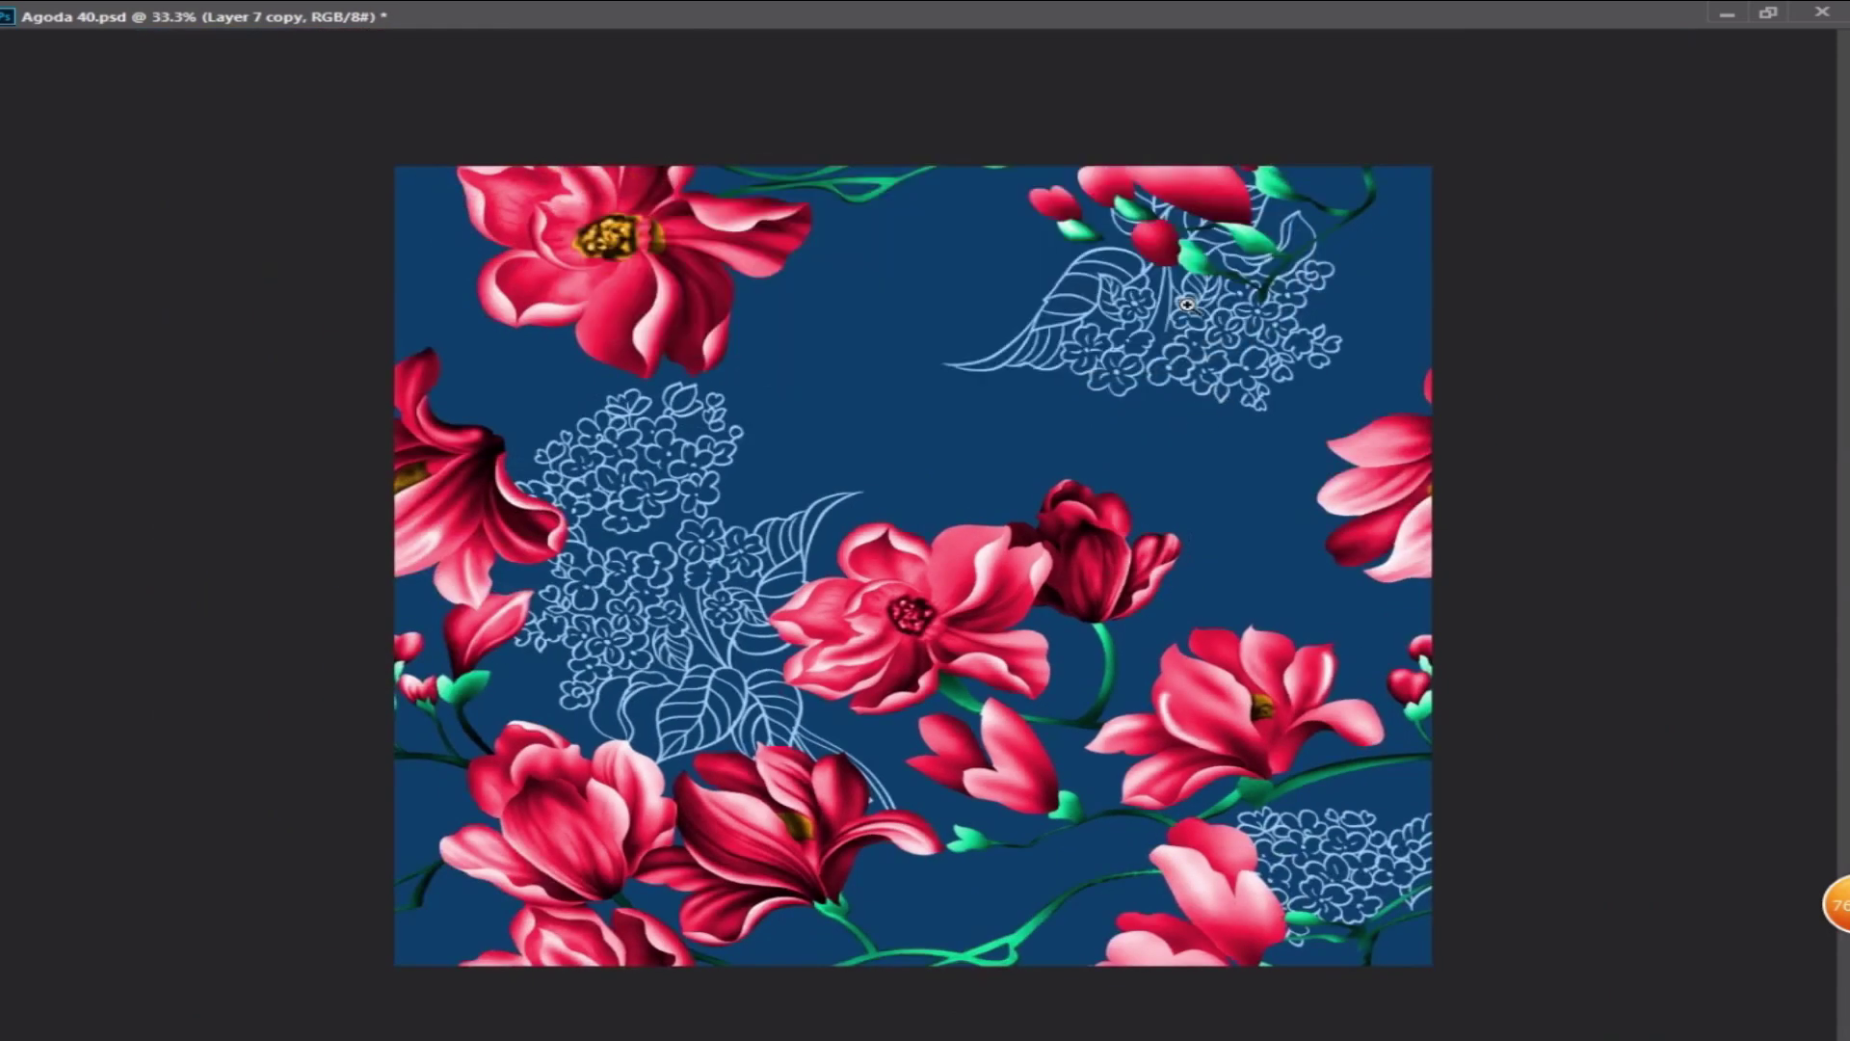
- Check the document's image size and which motifs belong to Layer 7 copy
key("ctrl+alt+i")
key("Return")
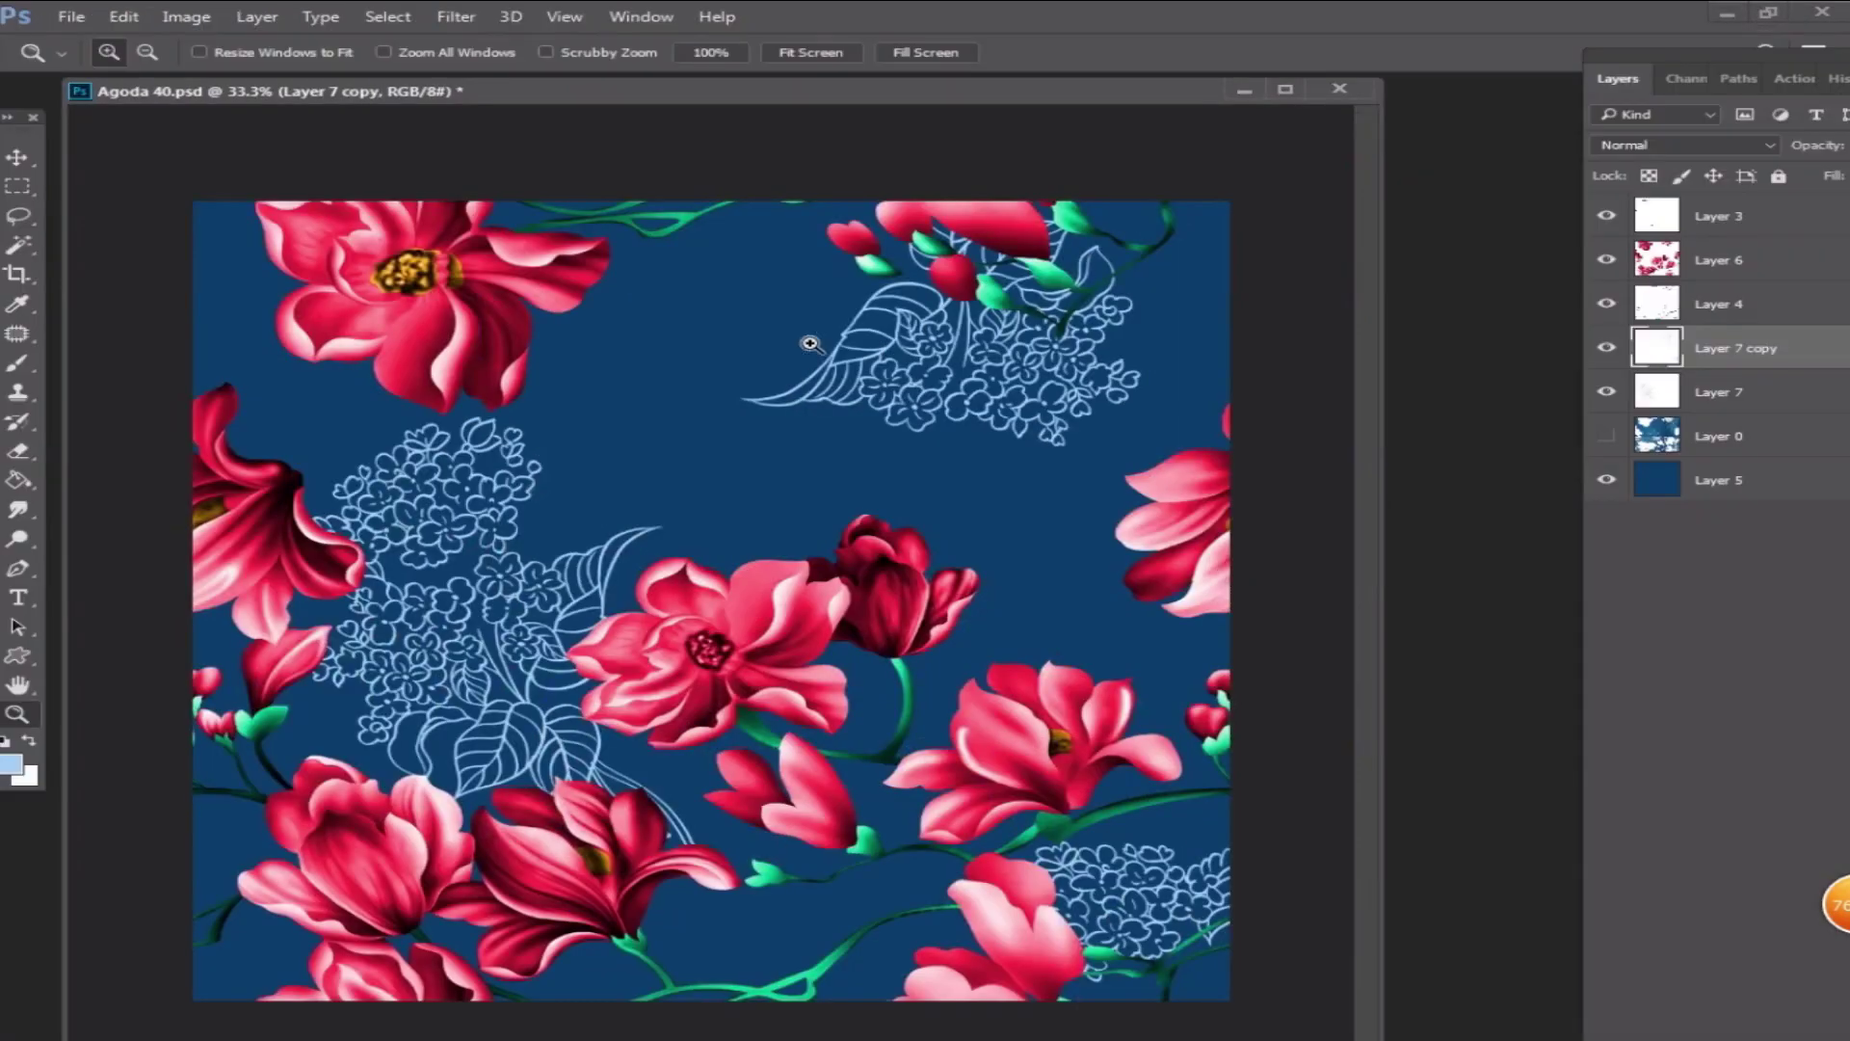
left_click(1606, 348)
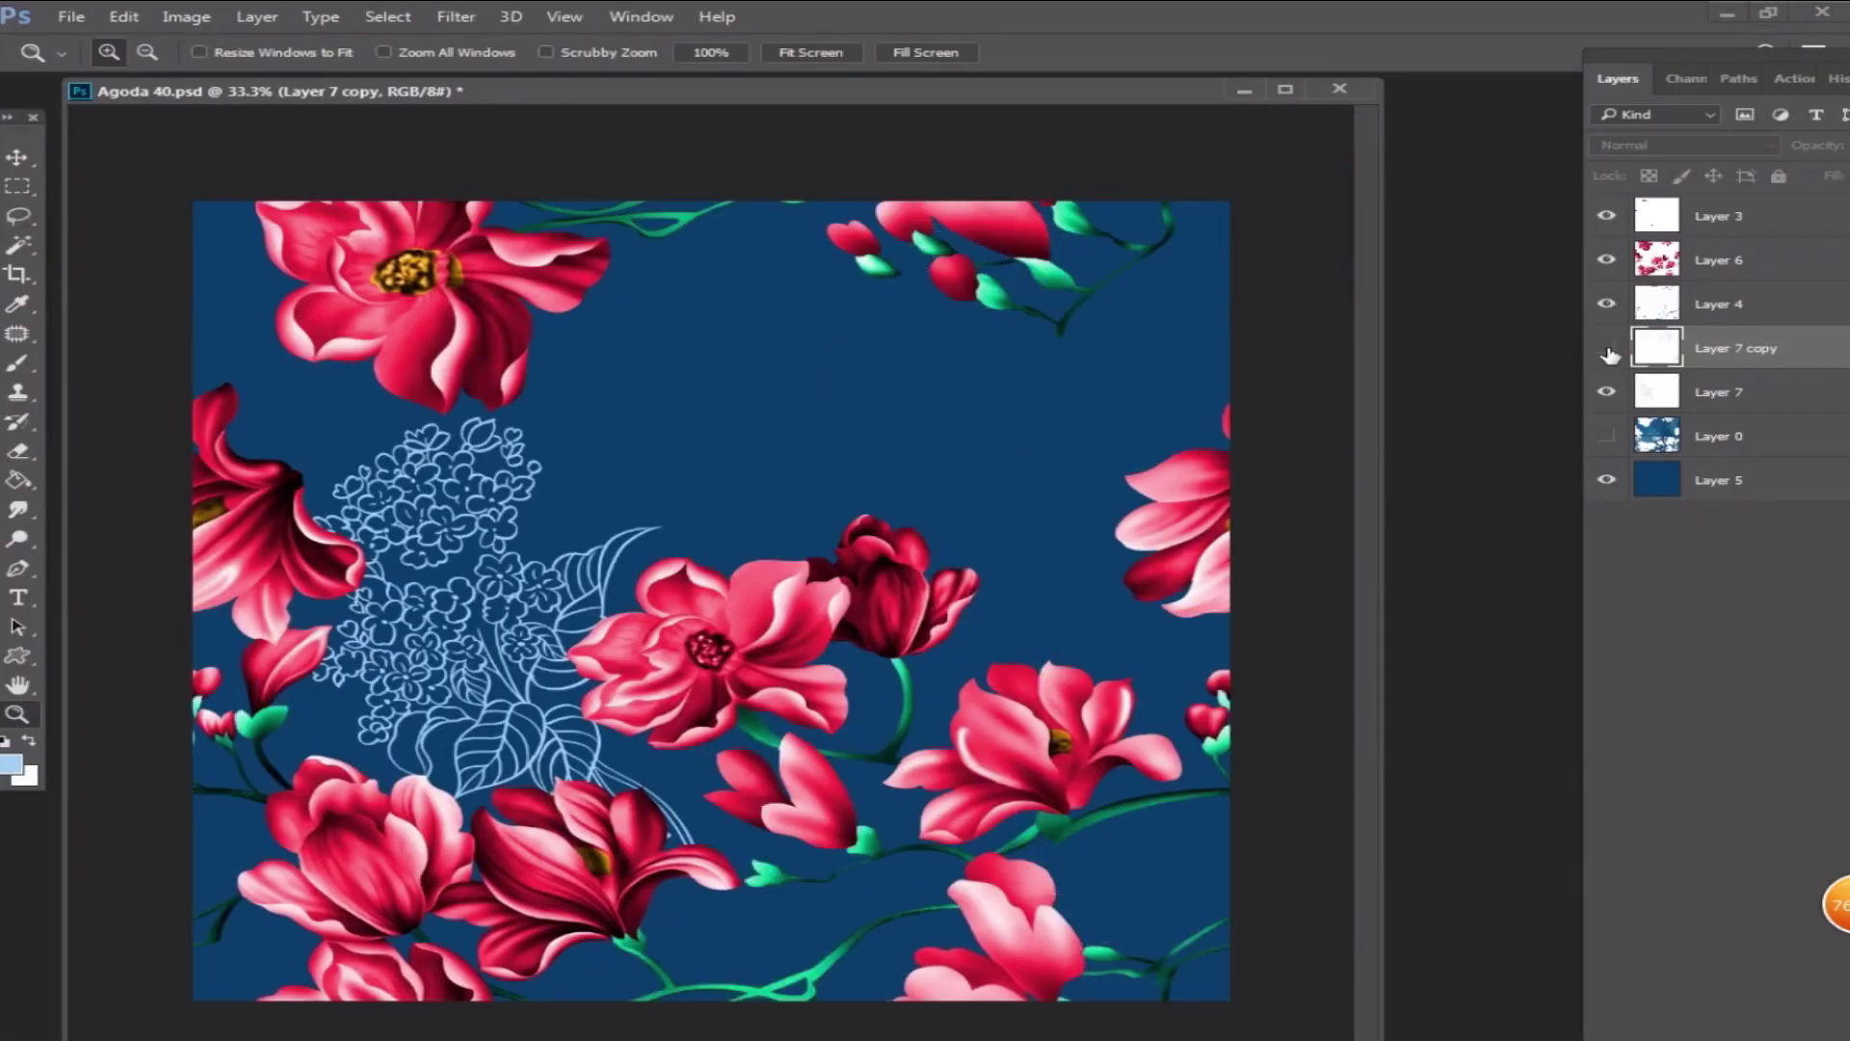
left_click(1606, 347)
- Move the hidden Layer 0 beneath the dark blue Layer 5 in the layer order
left_click(1606, 436)
key("l")
left_click(1606, 435)
left_click_drag(1723, 453, 1724, 499)
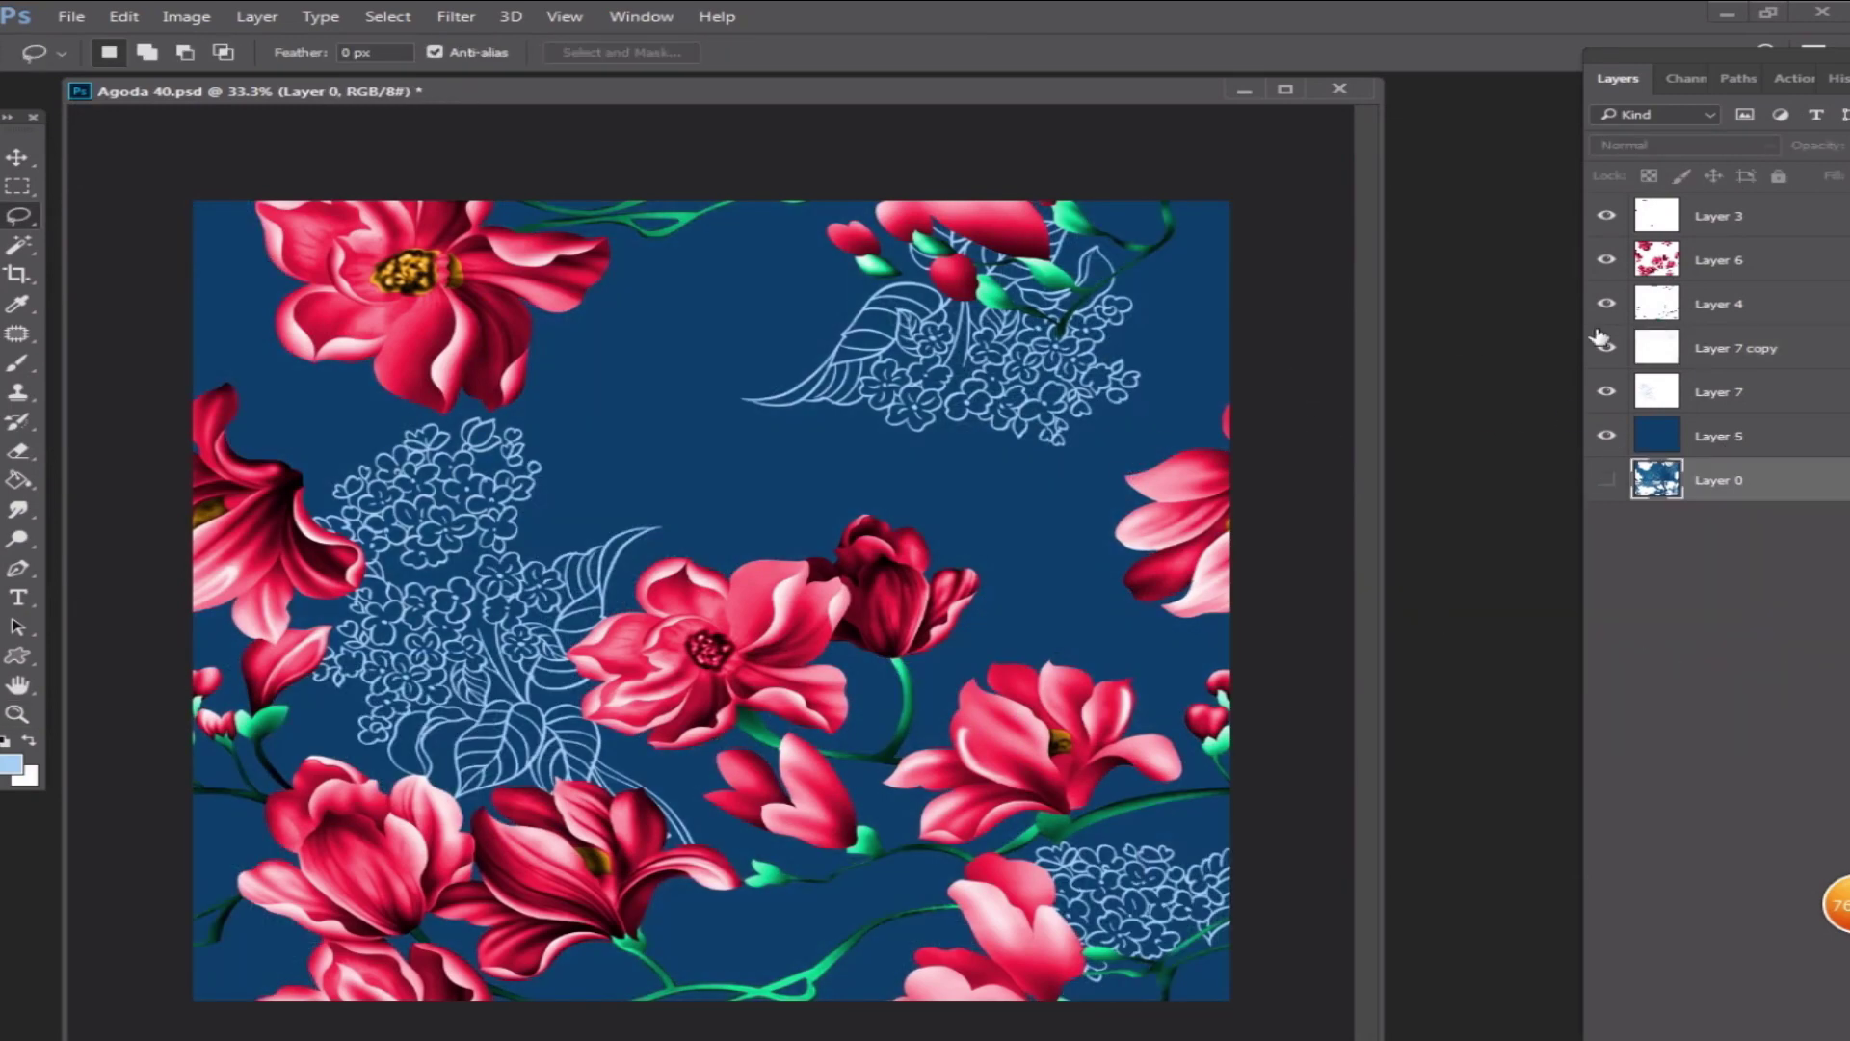
- Try to duplicate Layer 7 copy with a vertical offset of 2126 px
left_click(1665, 366)
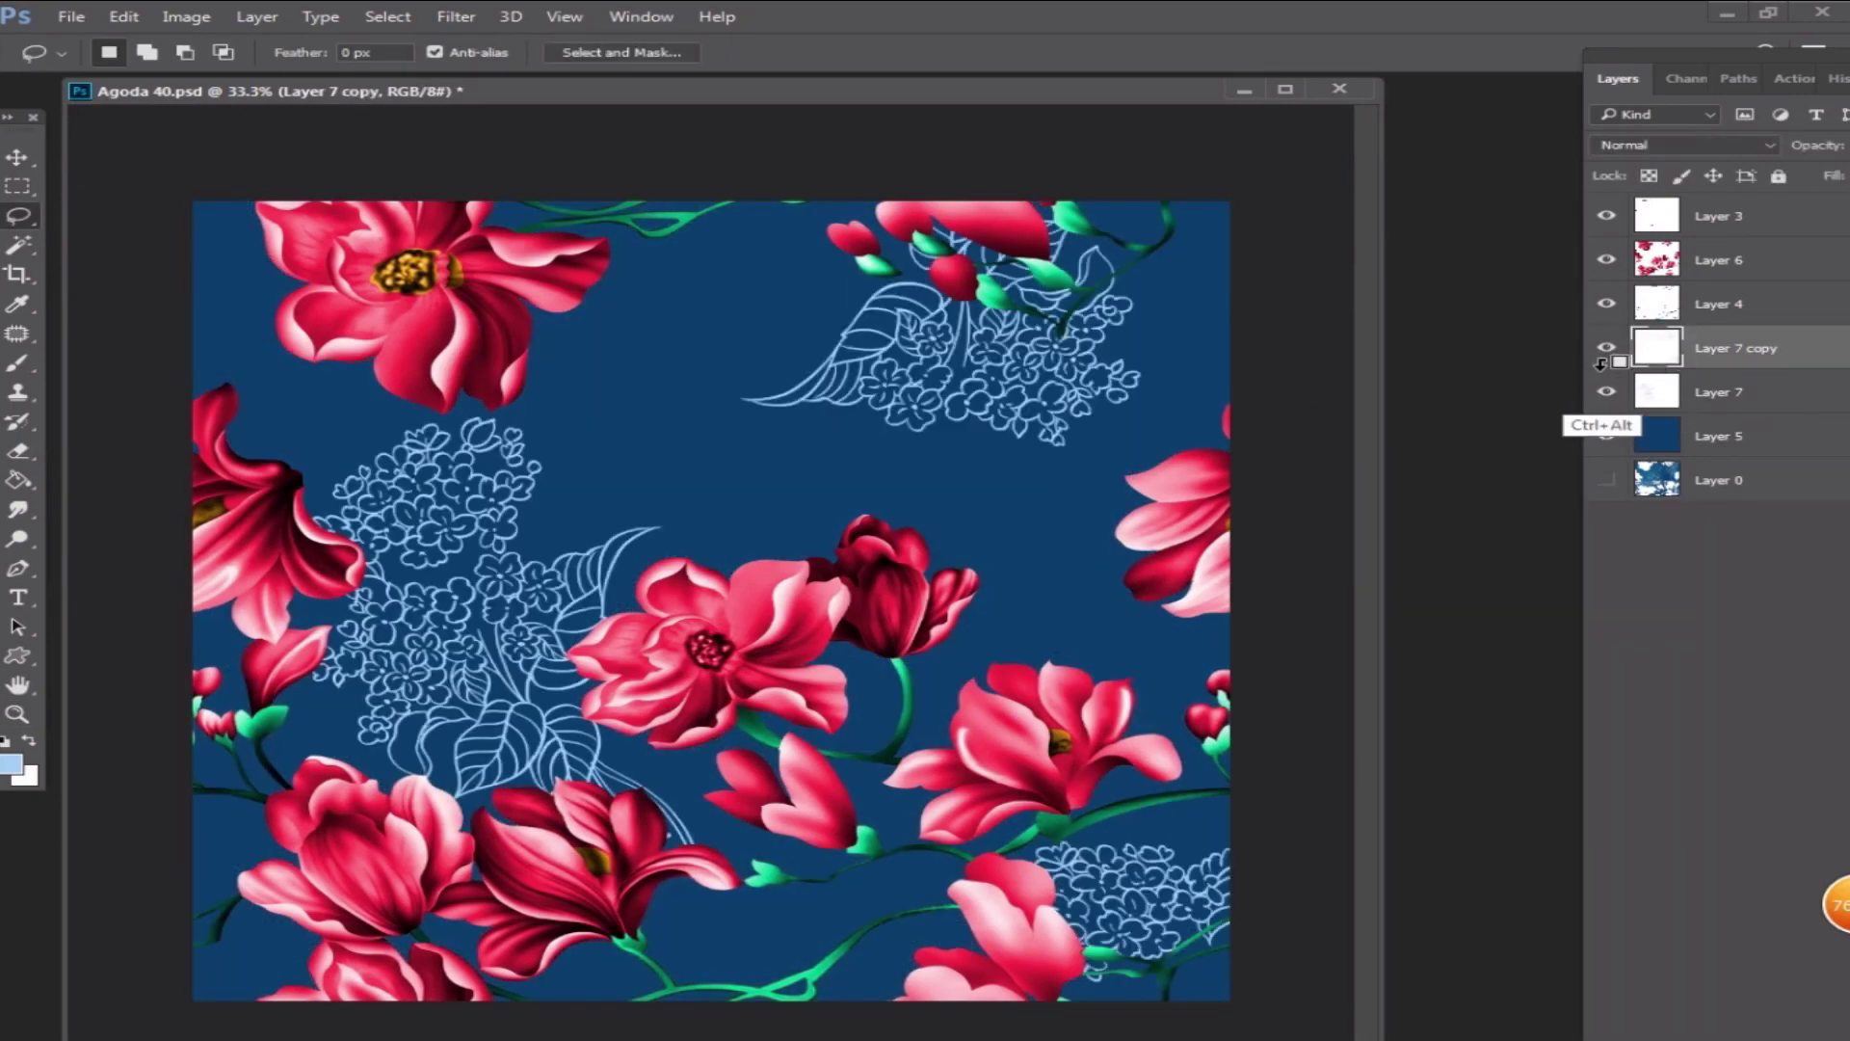
key("ctrl+alt+t")
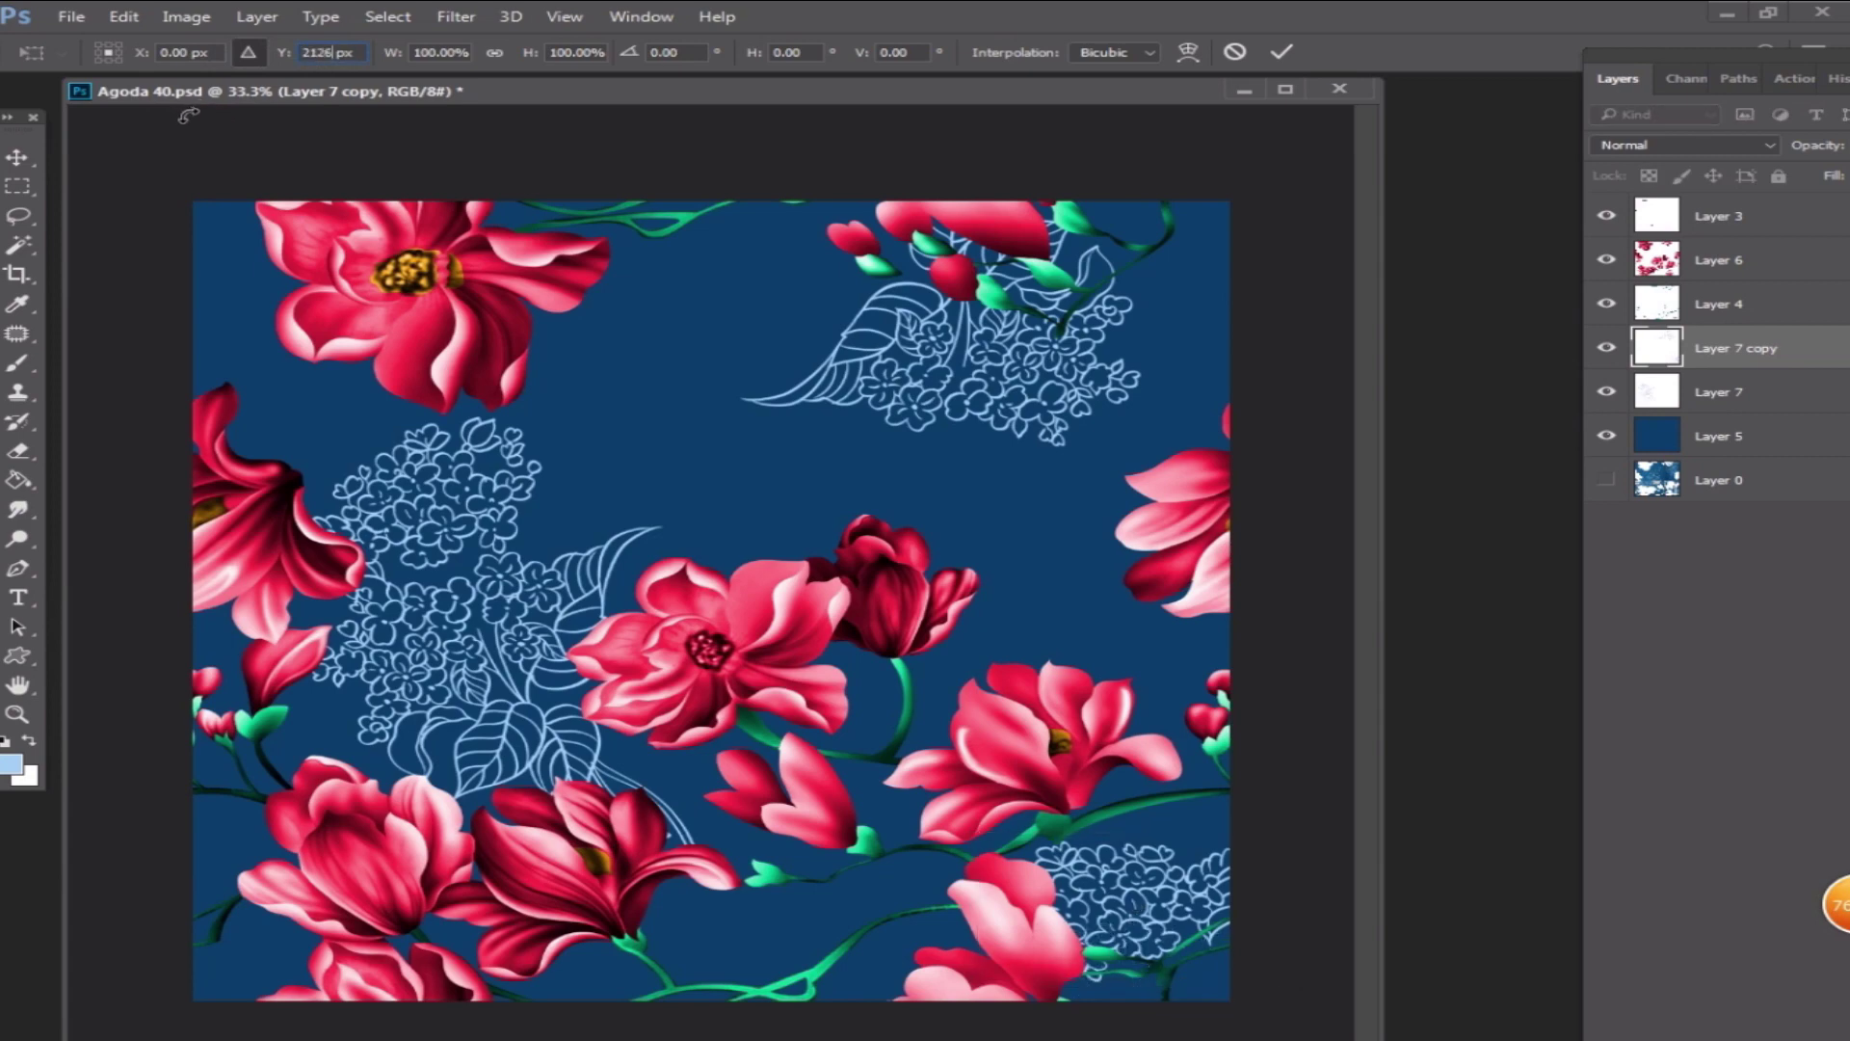
key("Return")
key("Return")
key("ctrl+minus")
key("ctrl+alt+t")
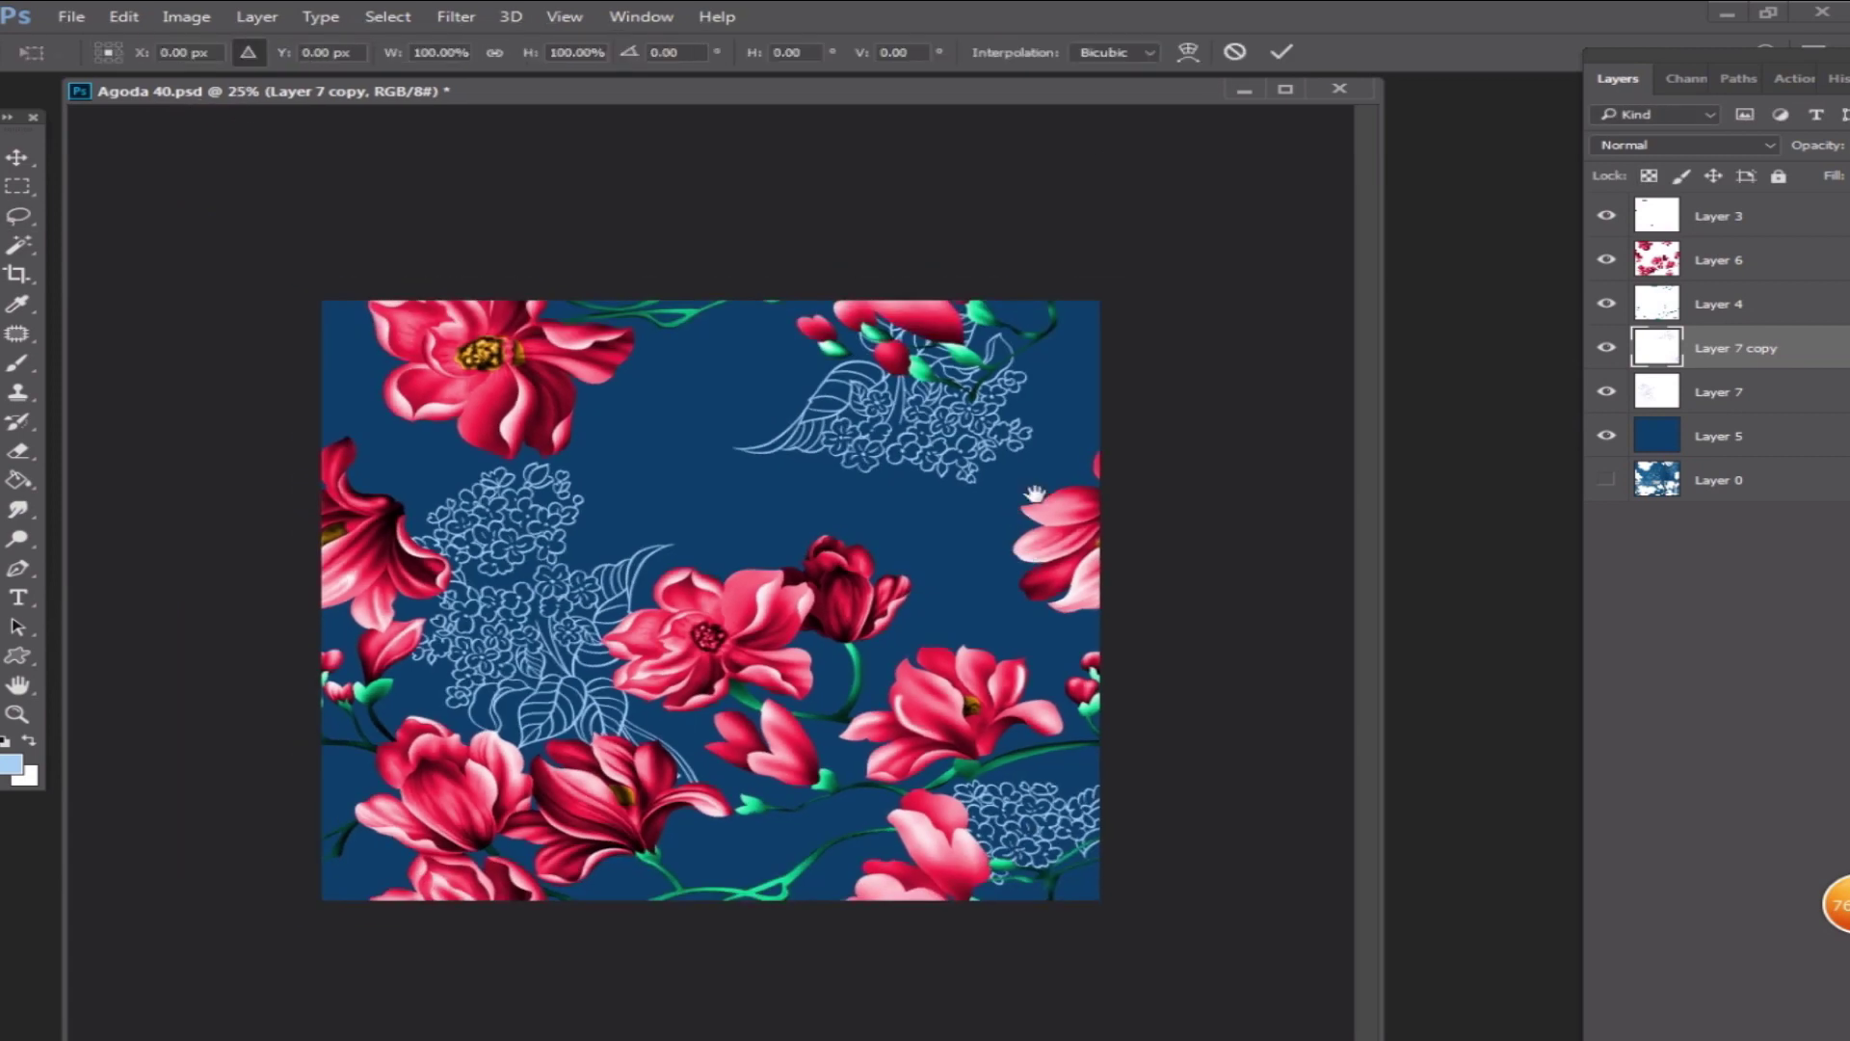
key("ctrl+minus")
key("ctrl+minus")
key("ctrl+minus")
key("ctrl+minus")
key("Return")
key("l")
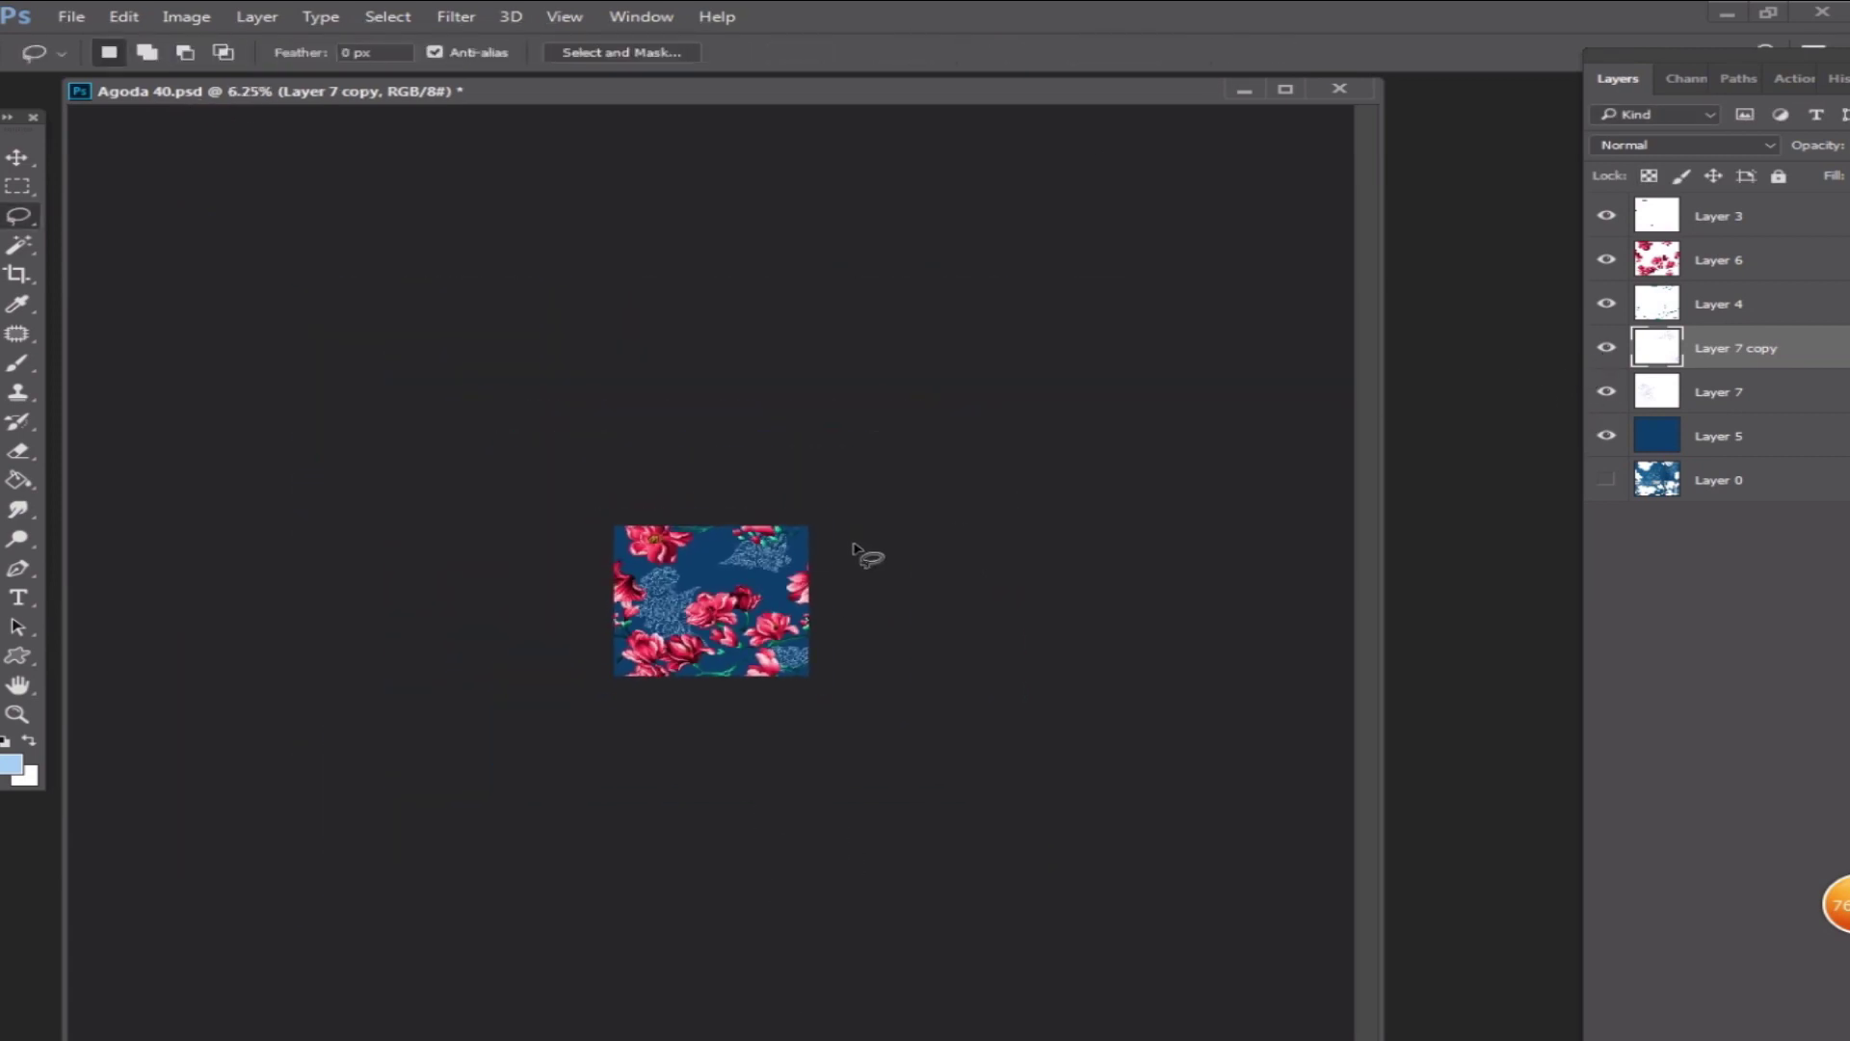
- Check the document's pixel dimensions and which line motifs Layer 7 copy holds
key("h")
key("ctrl+0")
key("ctrl+alt+i")
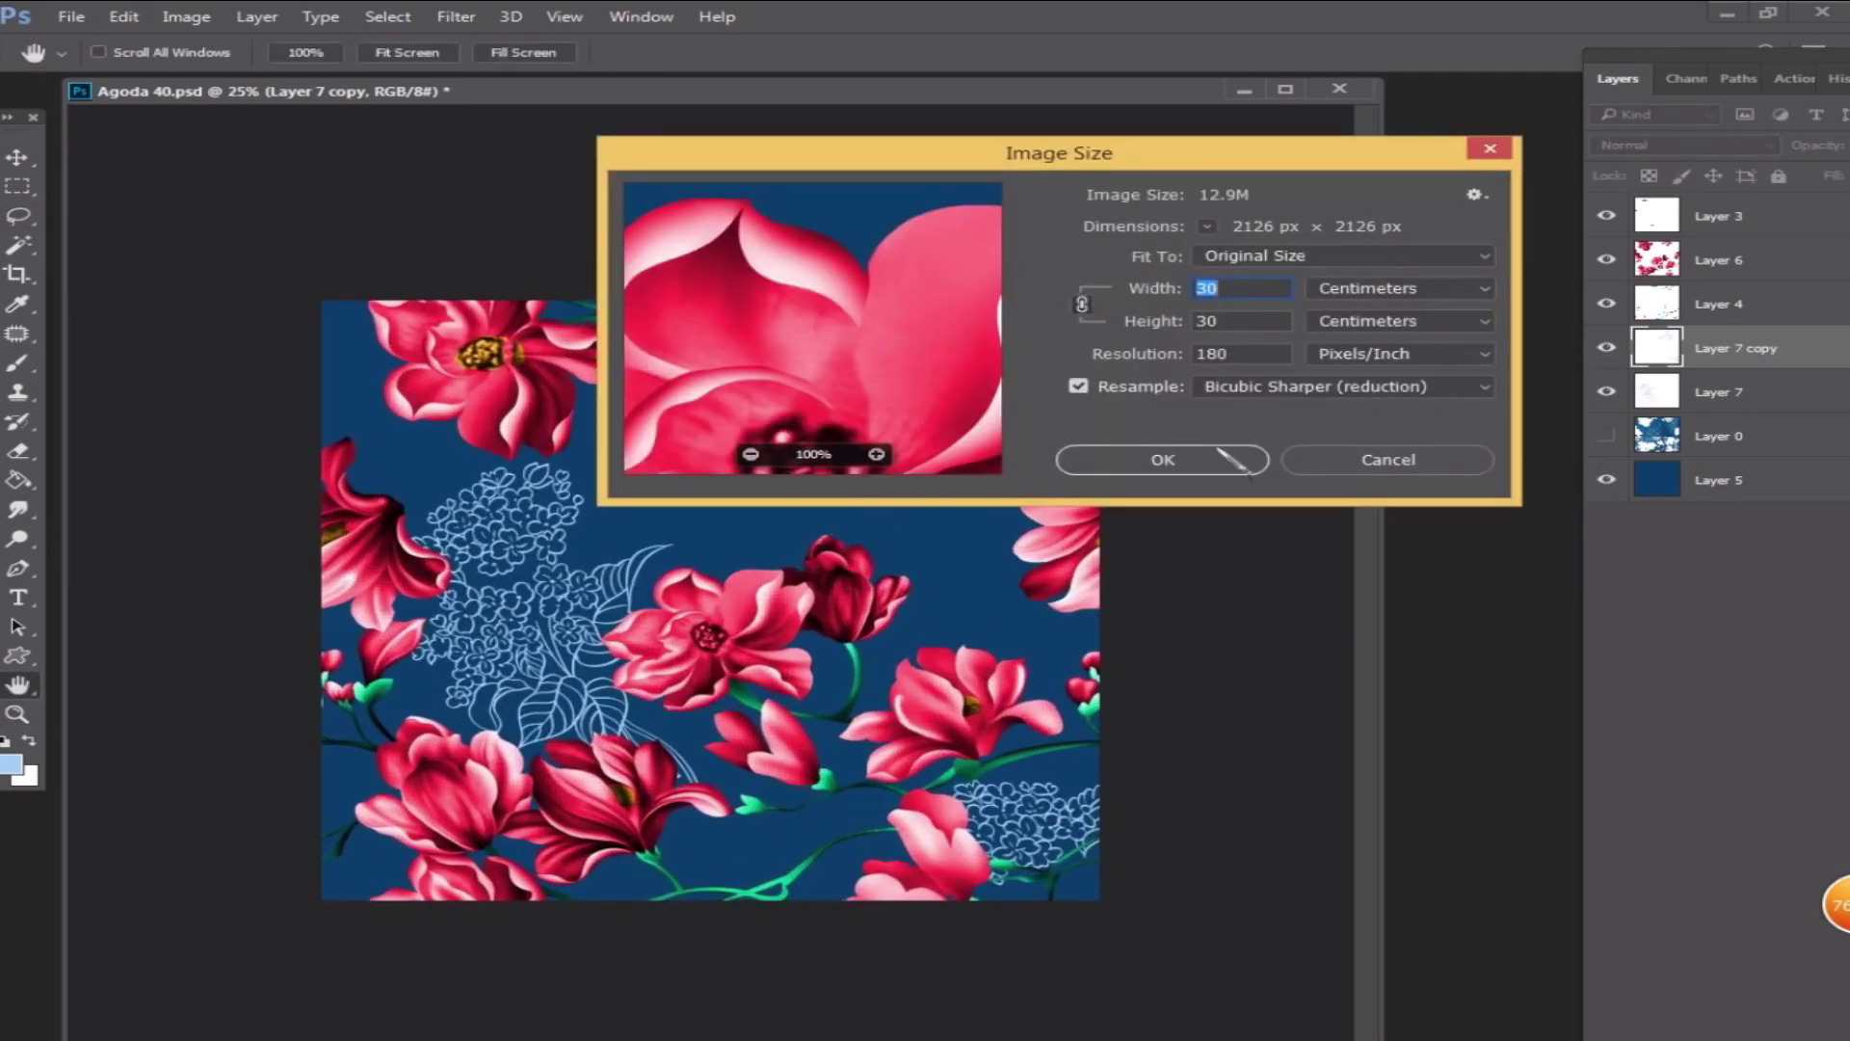
key("Escape")
key("z")
key("ctrl+a")
key("ctrl+d")
left_click(1606, 349)
left_click(1607, 349)
key("ctrl+t")
key("Escape")
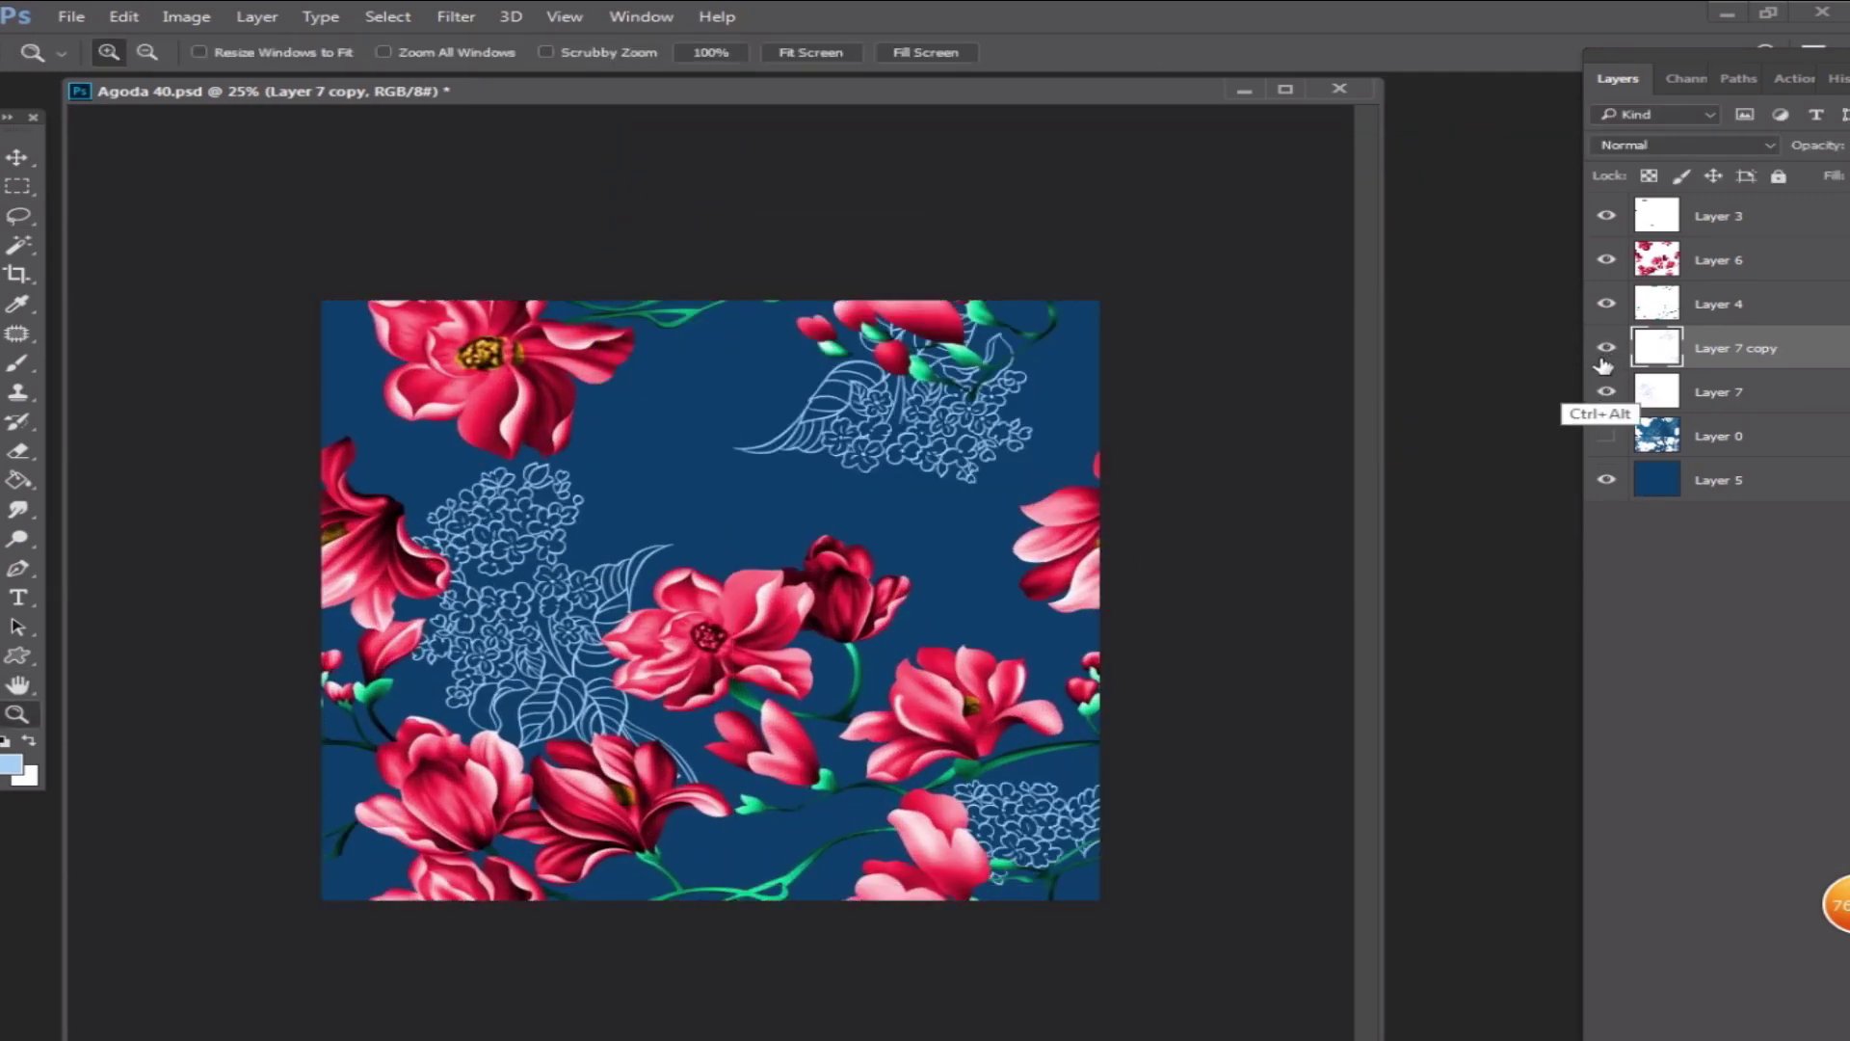
- Duplicate Layer 7 copy and shift the duplicate exactly 2126 px down so the line motif continues across the lower repeat edge
key("ctrl+t")
type("2000")
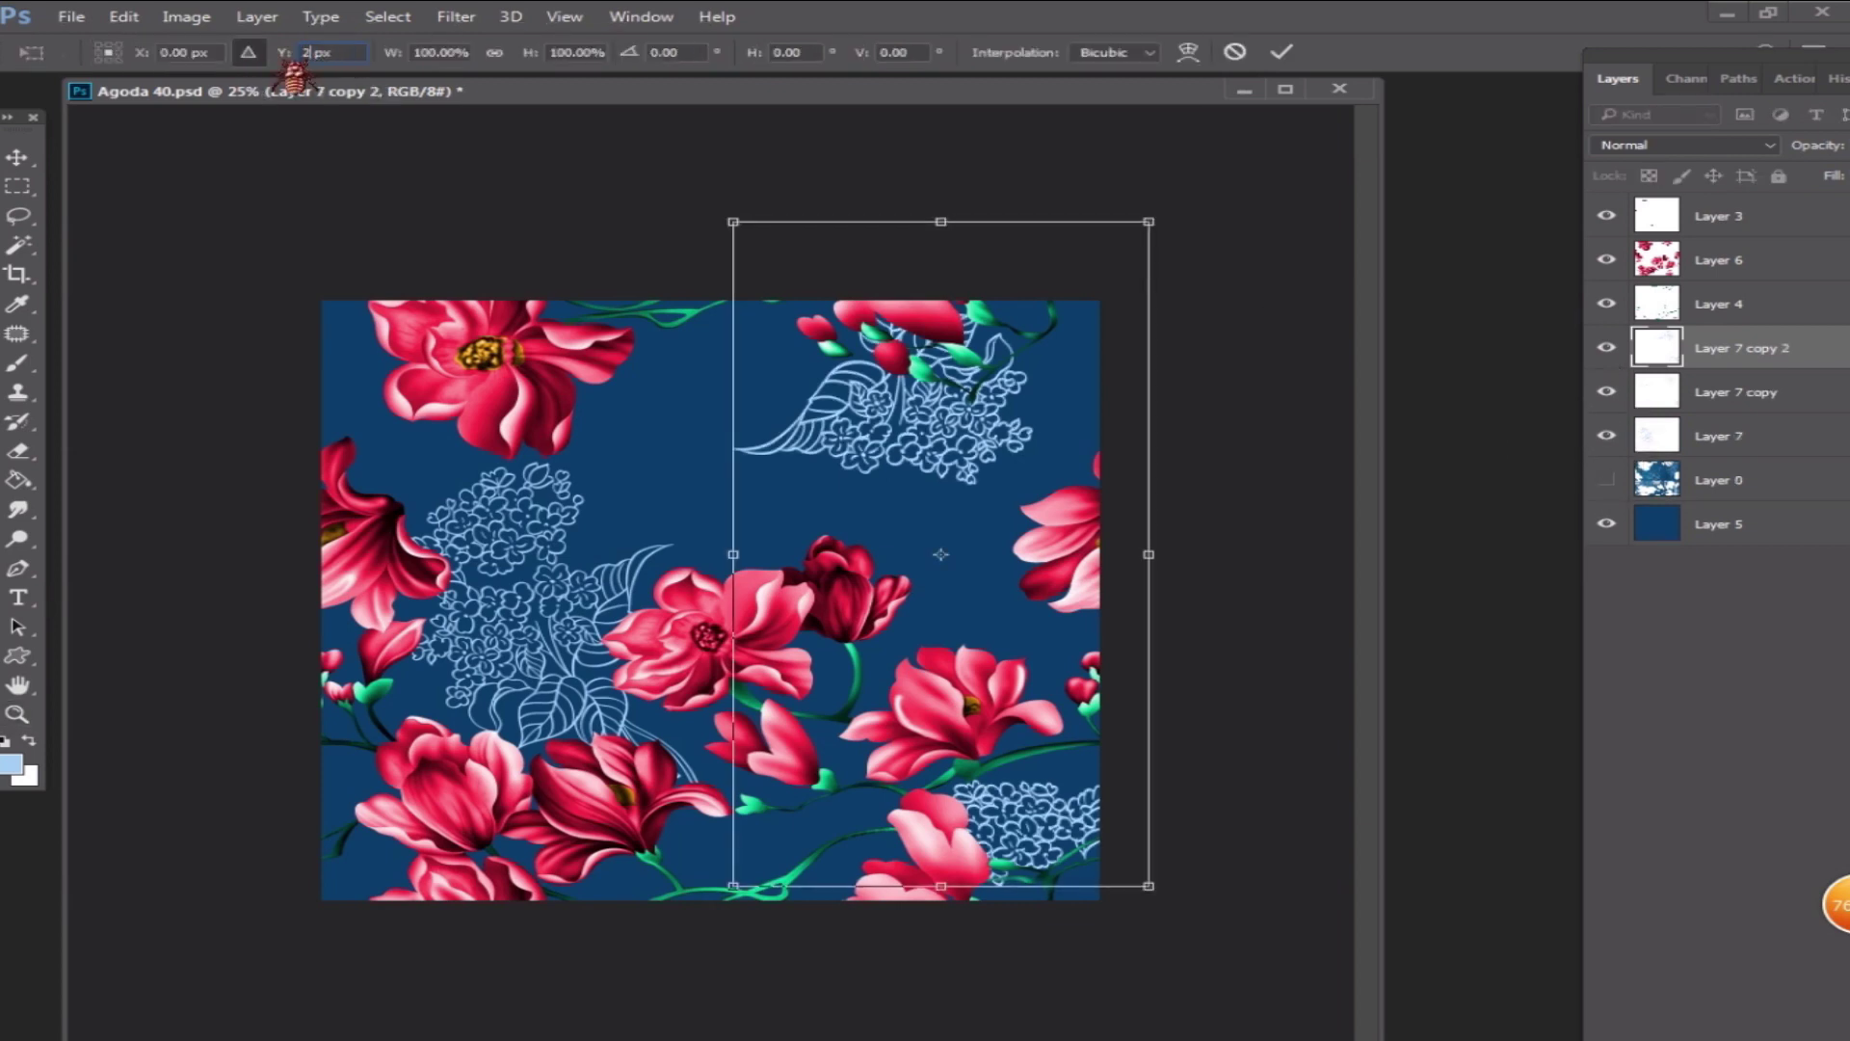
key("Return")
key("Return")
- Duplicate Layer 7 copy again and shift this duplicate by -2126 px horizontally to continue the motif on the opposite side edge
left_click(1606, 395)
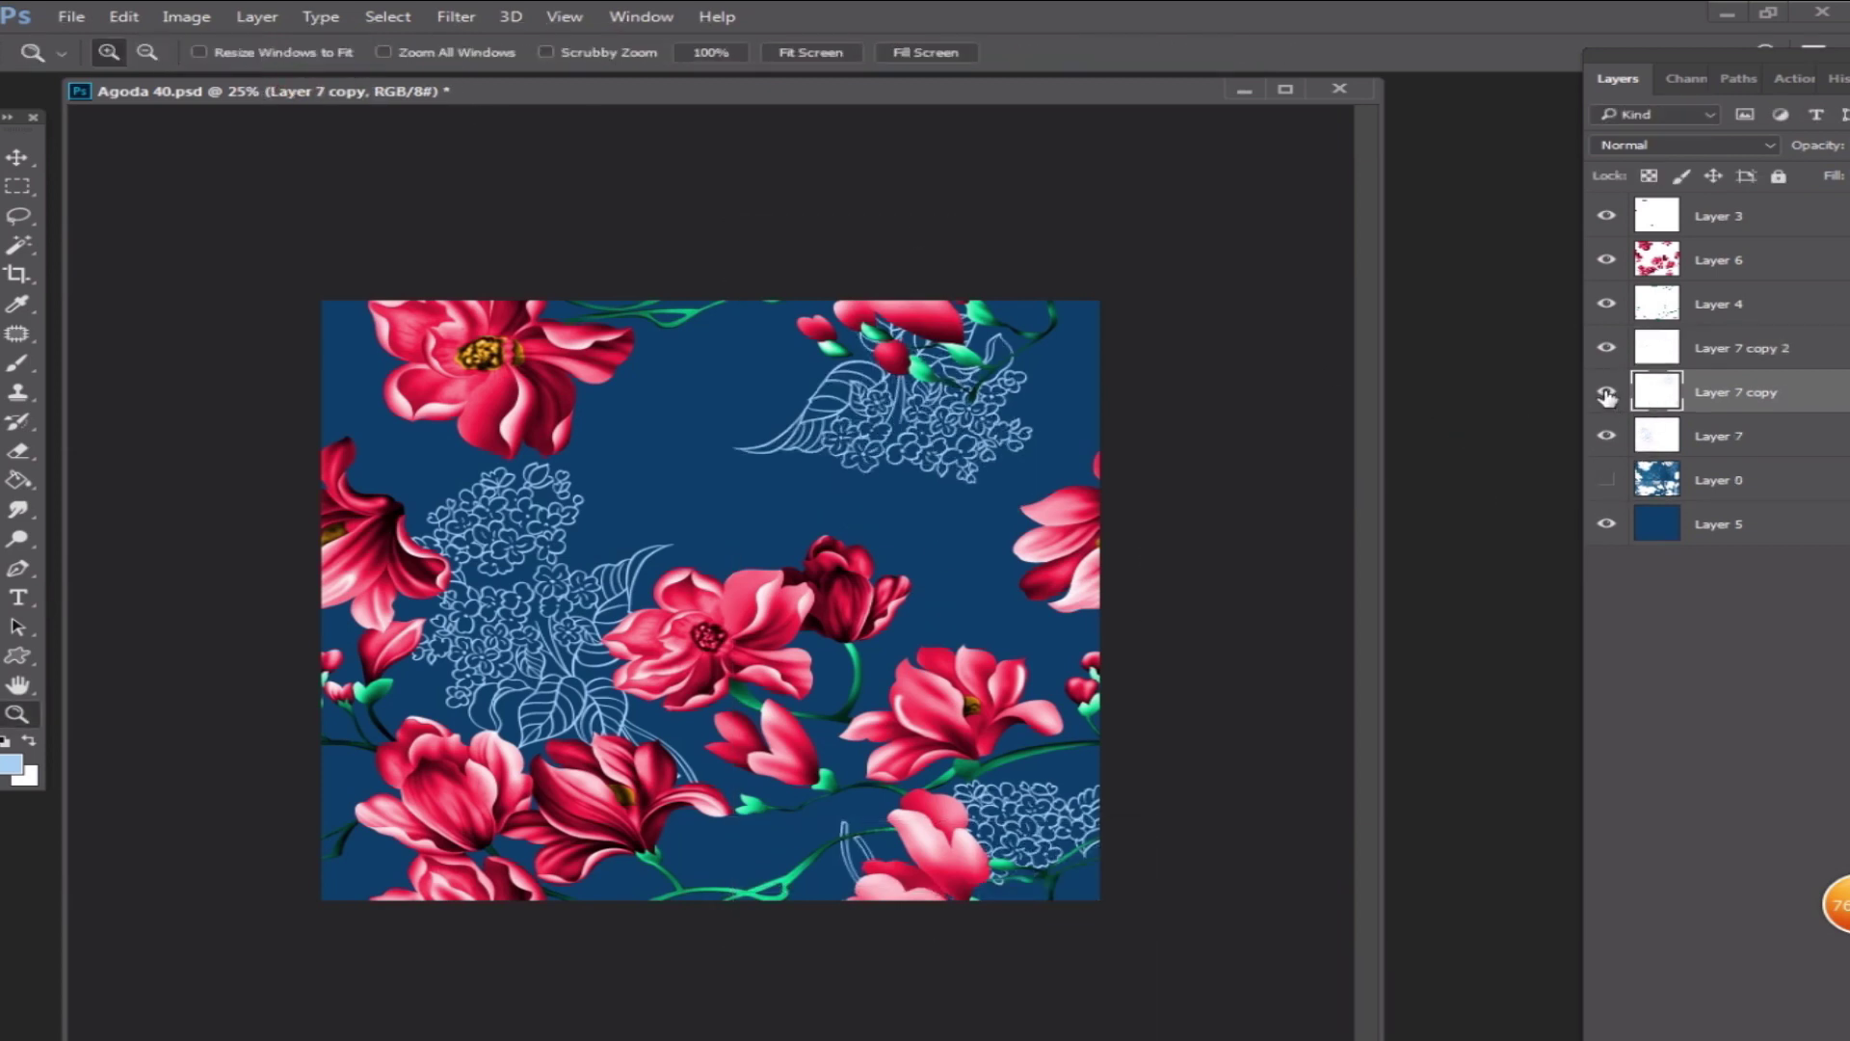
key("ctrl+t")
type("-2000")
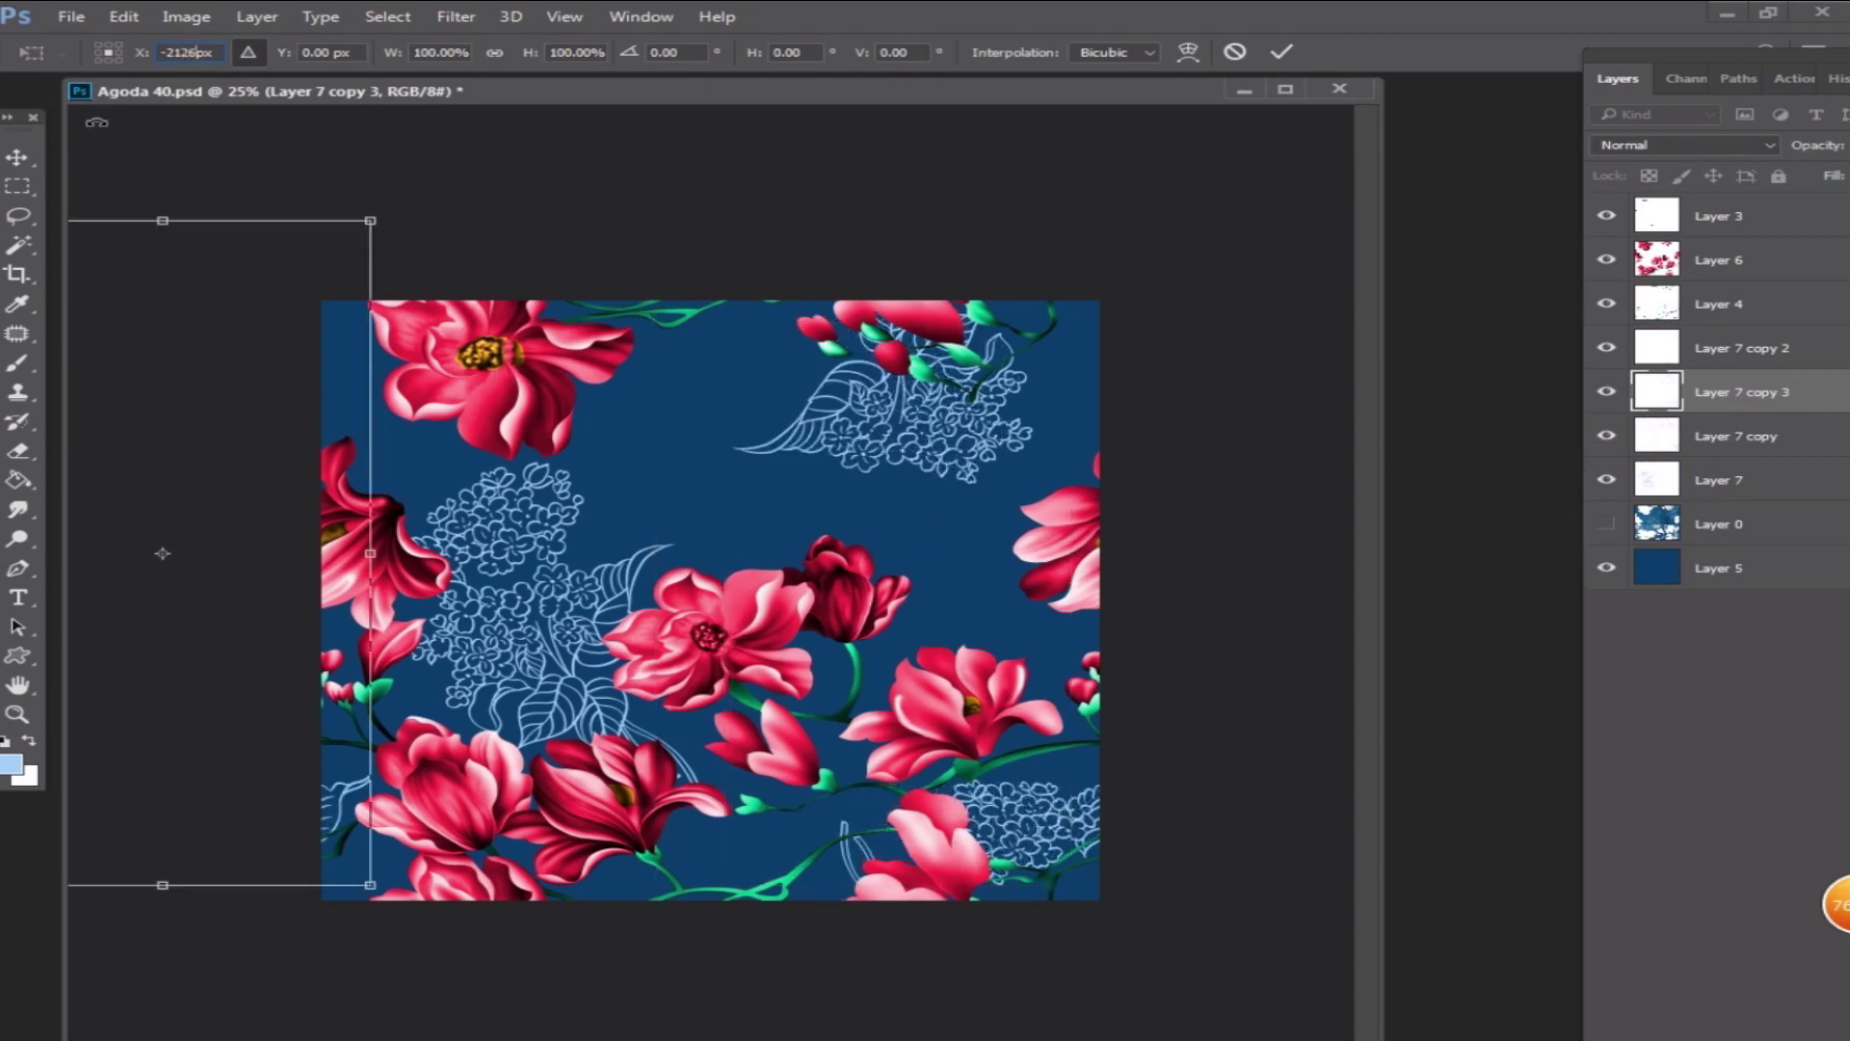
key("Return")
key("Return")
- Merge Layer 7 and all its copies into a single line-motif layer
key("ctrl+a")
key("ctrl+d")
left_click(1654, 351)
left_click(1607, 481)
left_click(1606, 481)
left_click(1648, 481, "shift")
key("ctrl+e")
- Show the hidden reference Layer 0 and delete it from the document
left_click(796, 522)
left_click(807, 514, "alt")
left_click(820, 506, "alt")
left_click(806, 514)
left_click(1606, 392)
left_click(1654, 392)
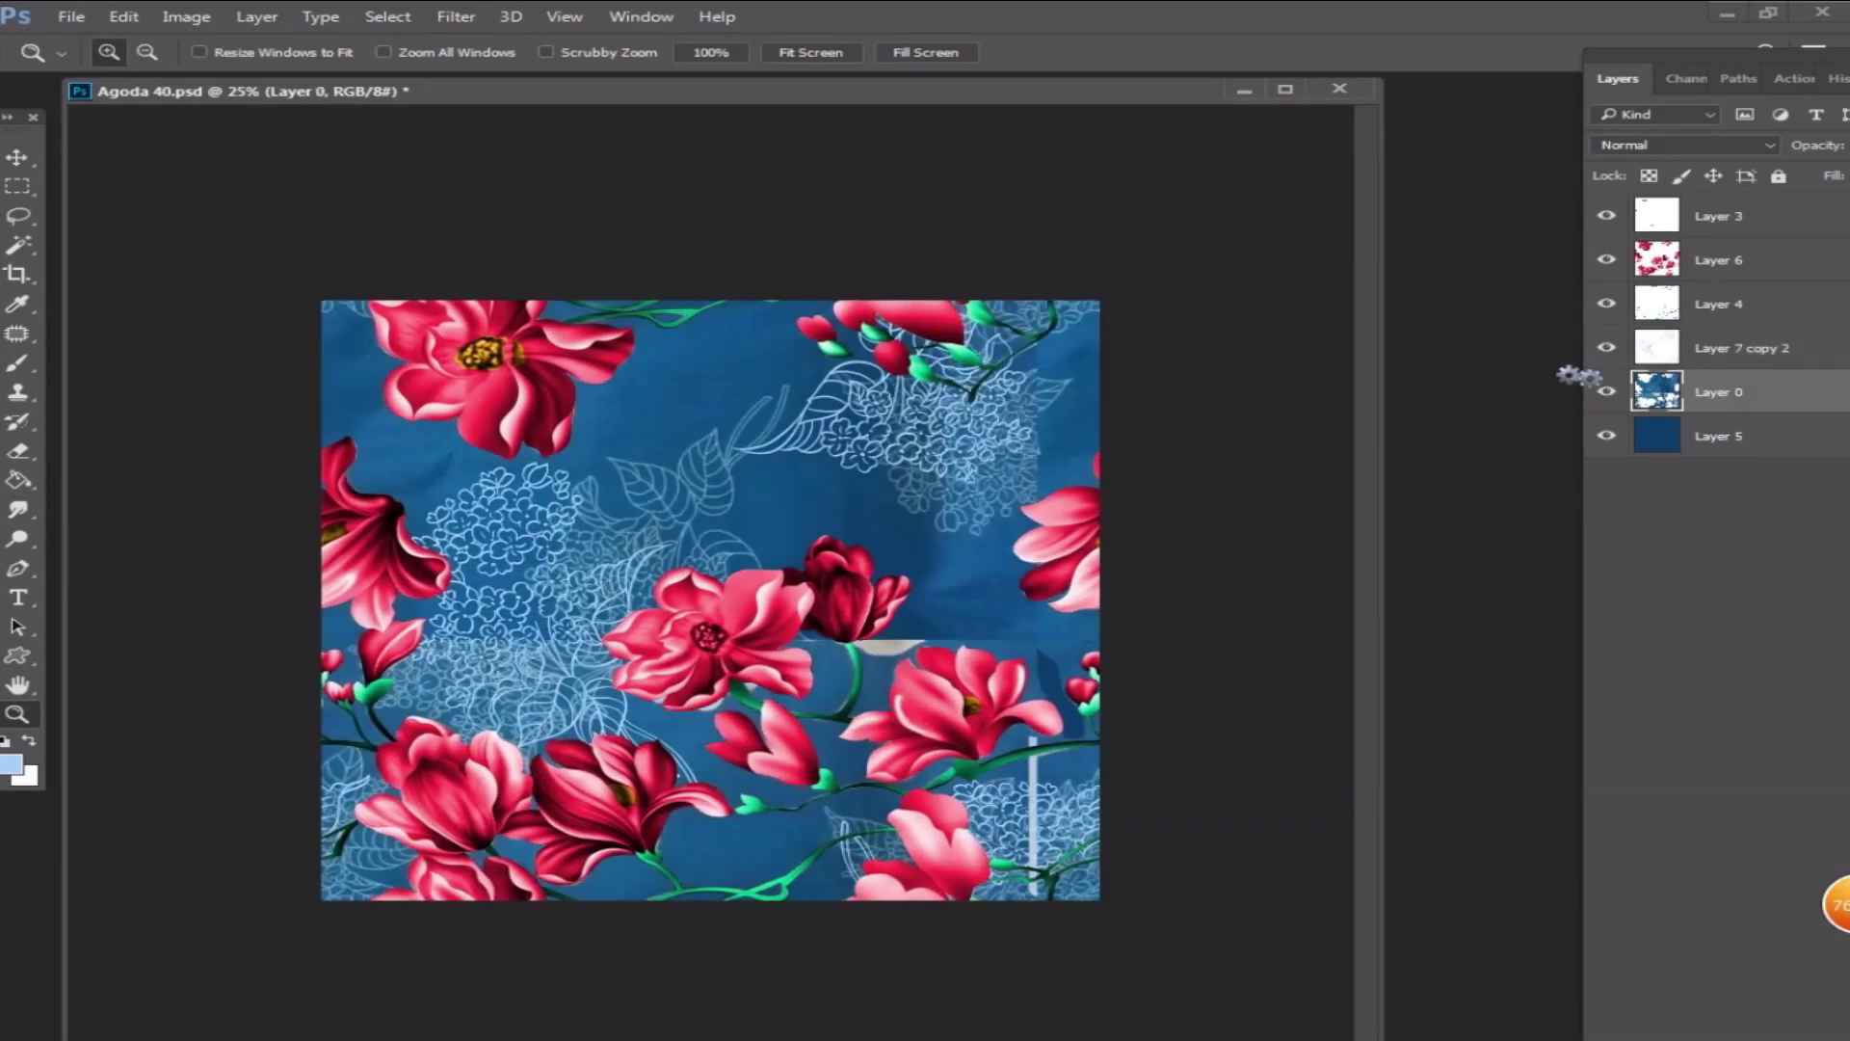
key("Delete")
- Offset the merged line-motif layer, Layer 7 copy 2, with wrap-around so the repeat edges move into the canvas
left_click(1286, 88)
left_click(1259, 430)
left_click(1764, 351)
key("ctrl+a")
key("ctrl+d")
left_click(980, 515, "alt")
key("d")
left_click(980, 515)
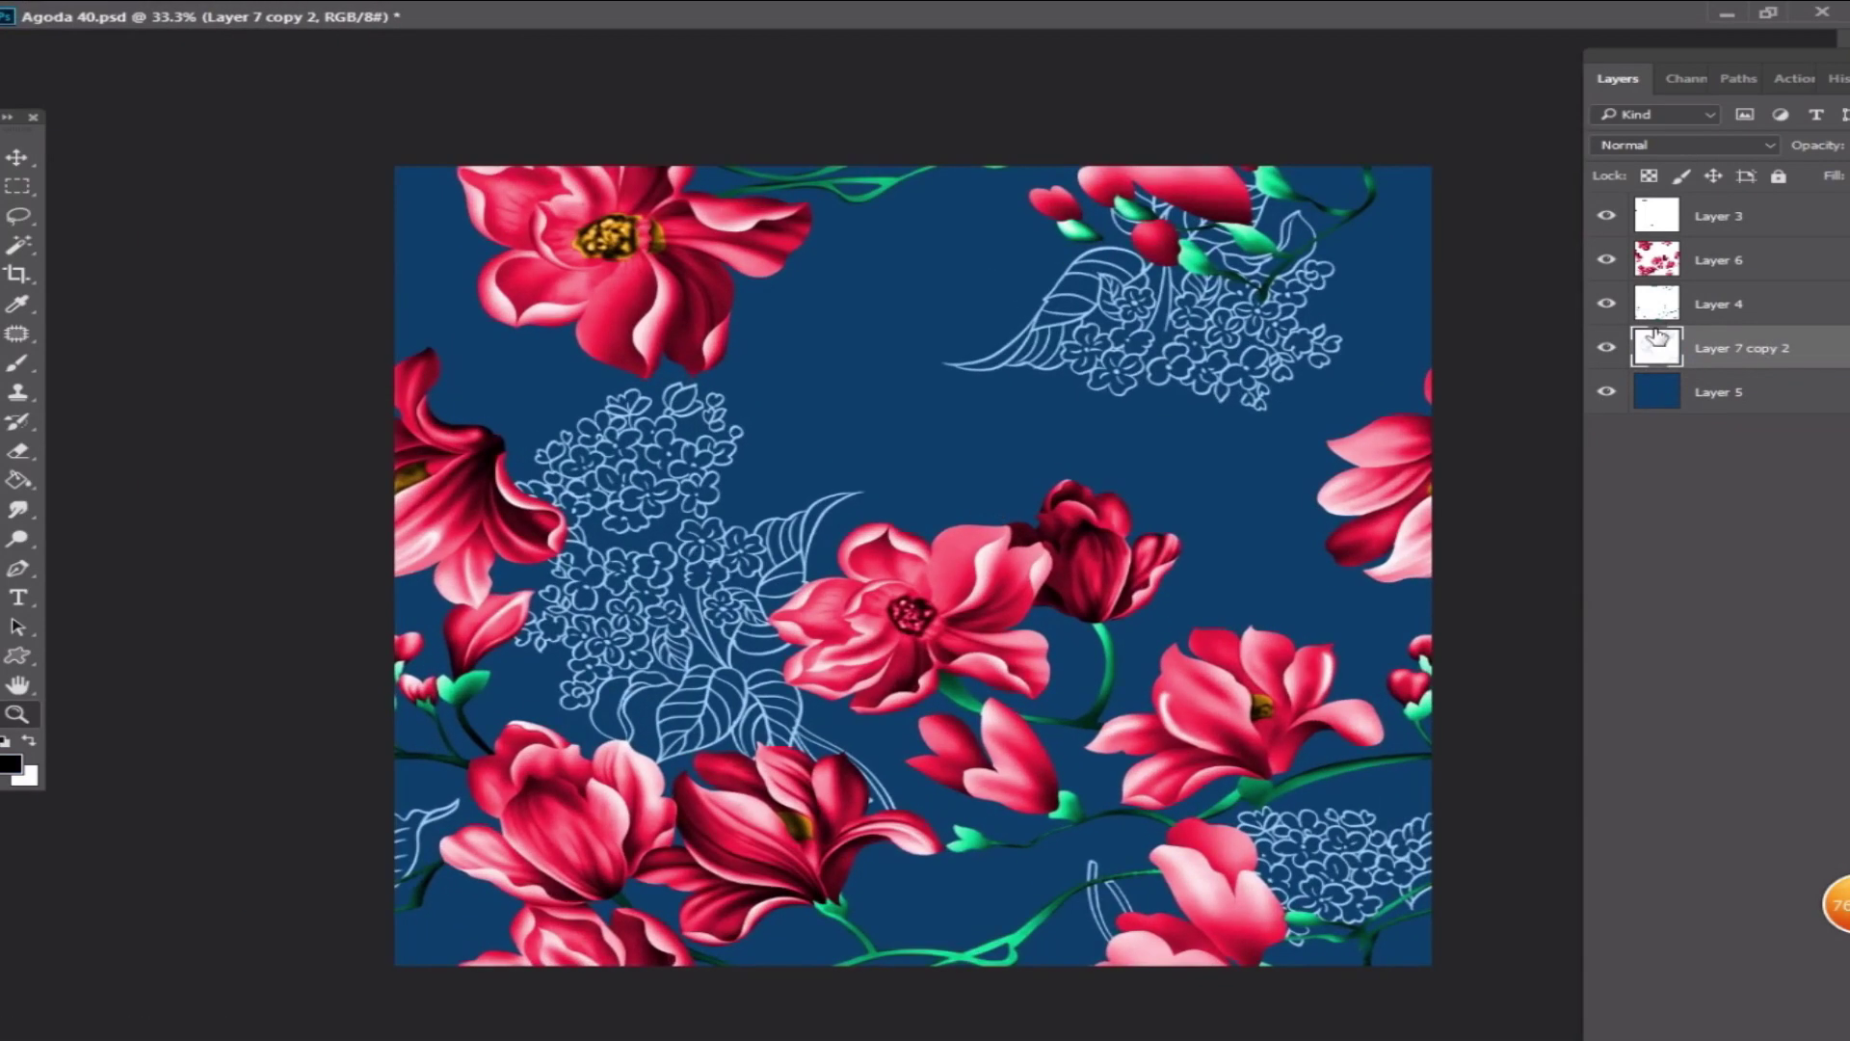
key("ctrl+alt+f")
key("Return")
- Apply the same wrap-around Offset to Layer 4, Layer 6 and Layer 3 so stems, flowers and flower centres line up again
left_click(1668, 312)
key("ctrl+f")
left_click(1705, 248)
key("ctrl+f")
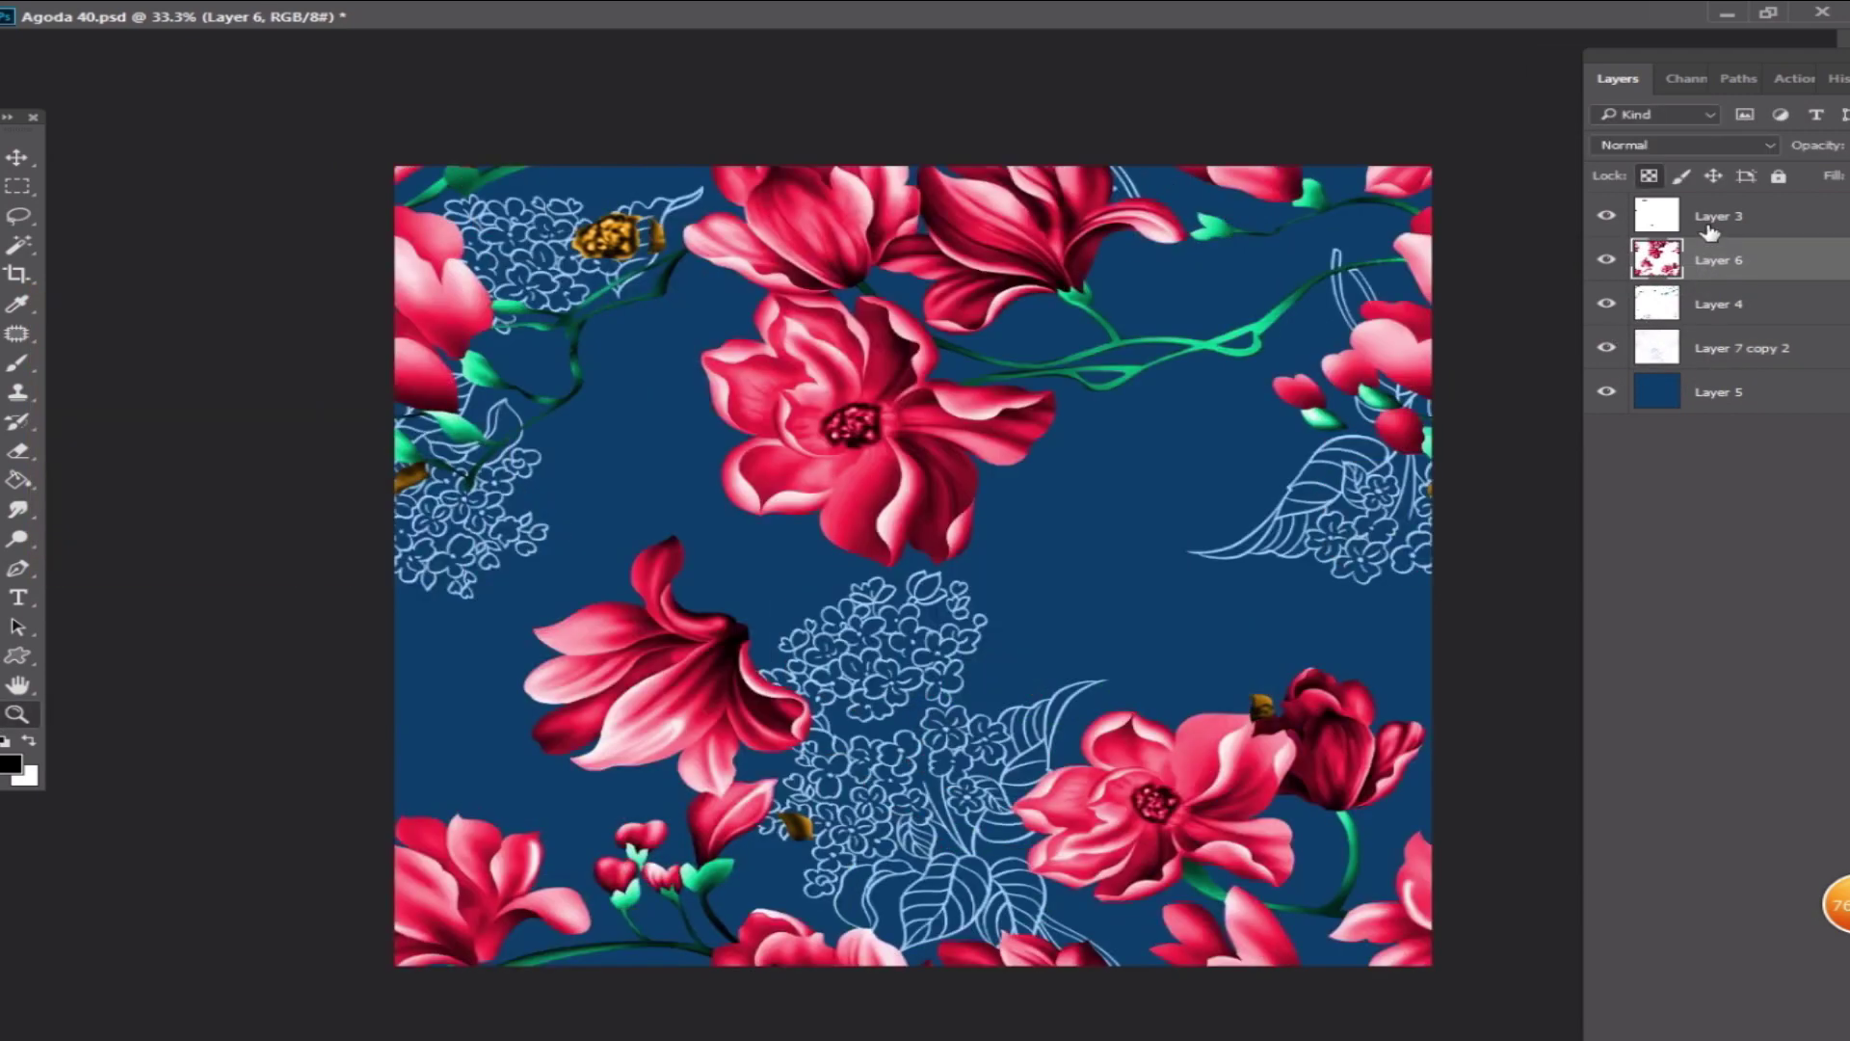
left_click(1699, 229)
key("ctrl+f")
left_click(987, 538, "alt")
left_click(1008, 605)
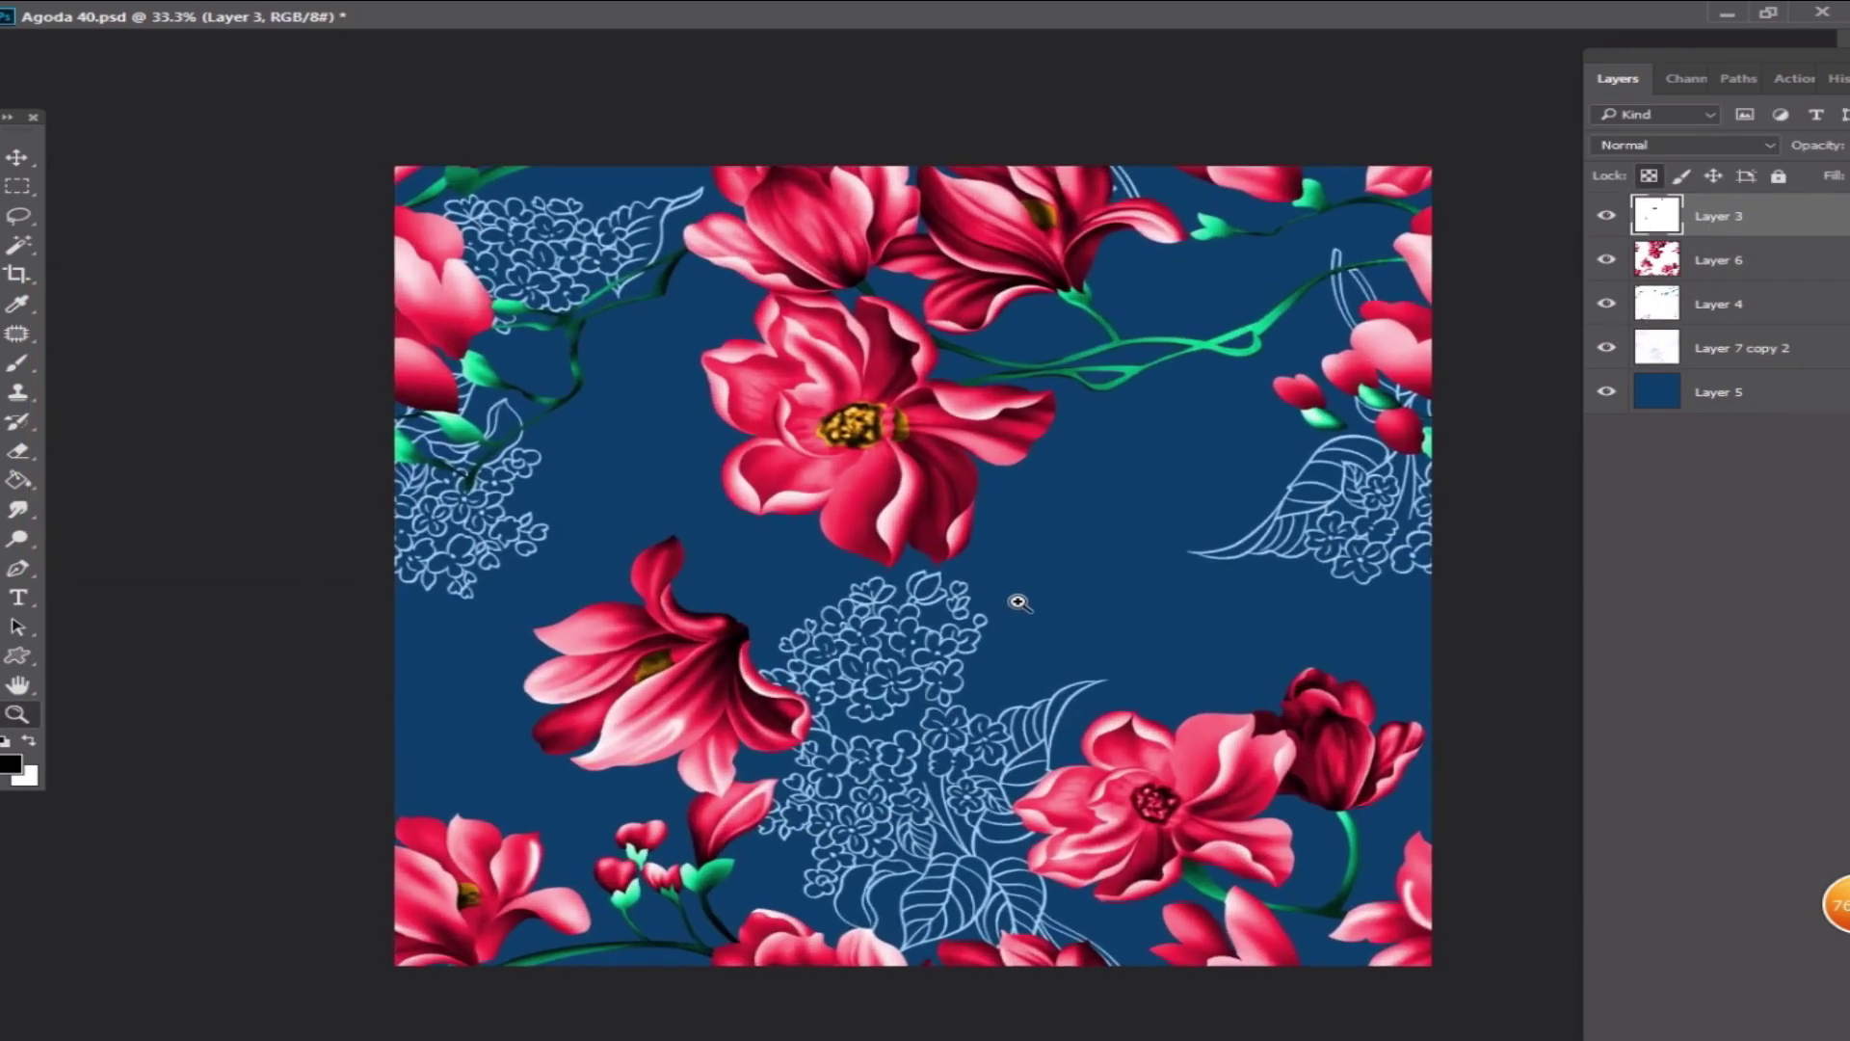
- Copy a green stem piece on Layer 4 and transform it to connect the large central flower with the drooping flower below it
left_click(1703, 348)
key("l")
key("ctrl+plus")
left_click(1731, 310)
left_click_drag(1089, 479, 1098, 554)
key("Tab")
left_click_drag(1571, 154, 812, 517)
key("ctrl+t")
right_click(843, 467)
left_click(949, 829)
mouse_move(569, 598)
left_mouse_down()
mouse_move(901, 799)
mouse_move(795, 819)
left_mouse_up()
left_click_drag(792, 608, 761, 619)
key("Return")
key("ctrl+minus")
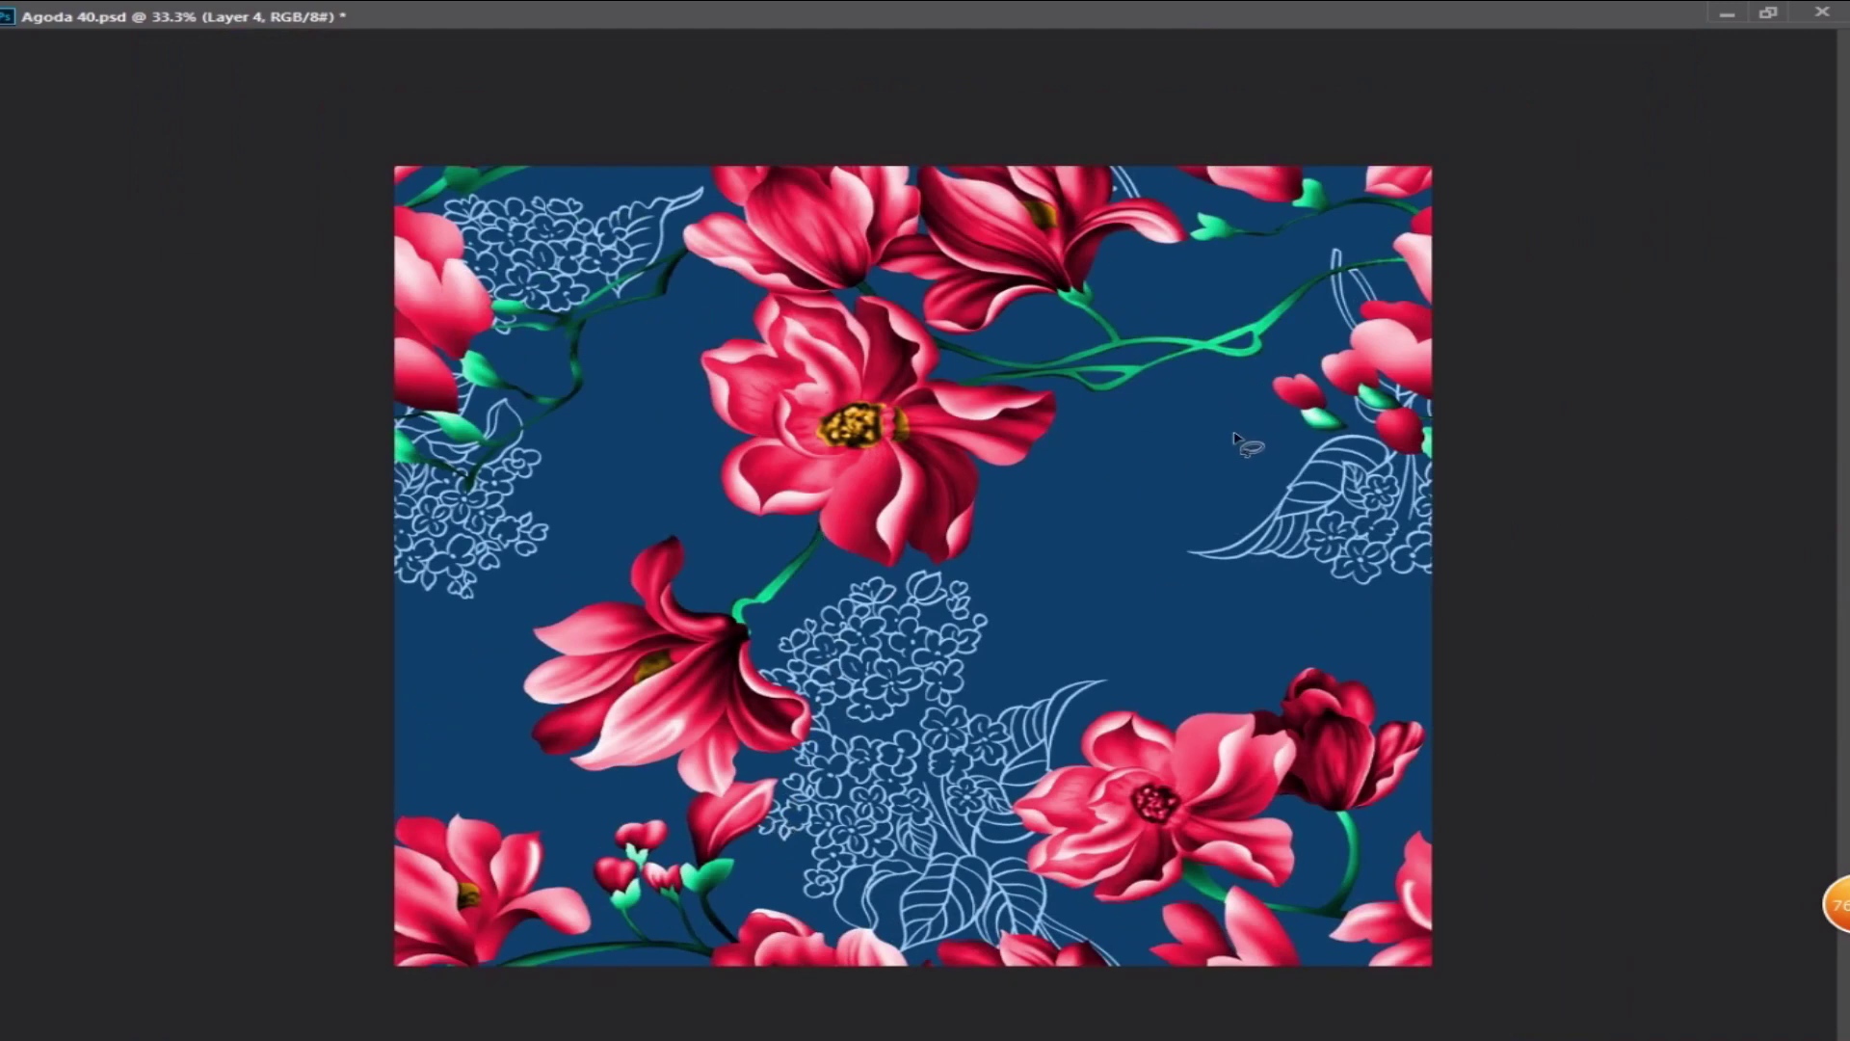
- Copy a small green bud with its stem on Layer 4 and transform it into the empty area beside the large central flower
left_click(1063, 392, "ctrl")
left_click_drag(1303, 108, 1530, 137)
left_click_drag(1426, 177, 1195, 646)
key("ctrl+t")
right_click(1289, 421)
left_click(1396, 763)
left_click_drag(1428, 660, 1098, 768)
left_click_drag(1200, 636, 1164, 558)
key("Return")
key("ctrl+t")
left_click_drag(1289, 553, 1270, 605)
key("Return")
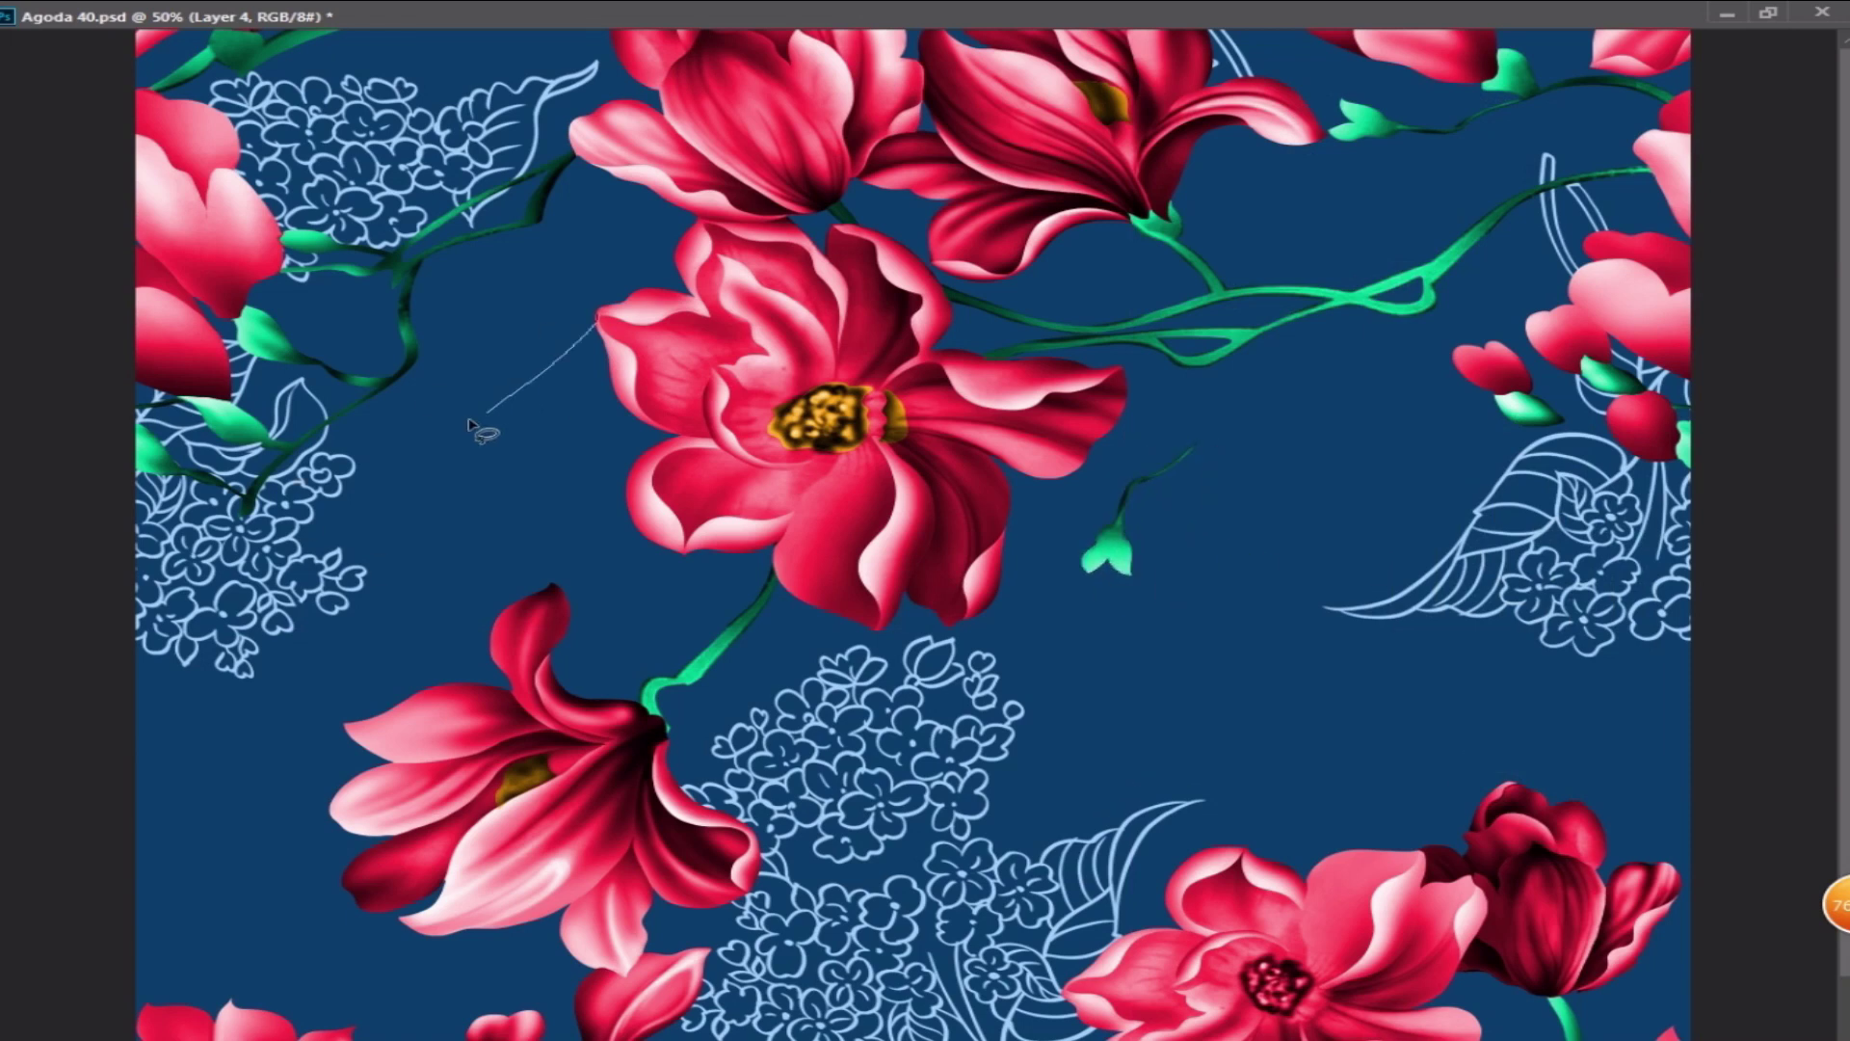
- Add a second green bud with its stem next to the first one, rotating and placing it against the first stem
key("ctrl+t")
right_click(1352, 439)
left_click(1507, 778)
left_click_drag(1305, 385, 1253, 501)
left_click_drag(1214, 390, 1287, 449)
mouse_move(1376, 444)
left_mouse_down()
mouse_move(1376, 408)
mouse_move(1366, 457)
mouse_move(1364, 430)
left_mouse_up()
left_click_drag(1265, 447, 1254, 451)
key("Return")
left_click_drag(1270, 517, 1301, 501)
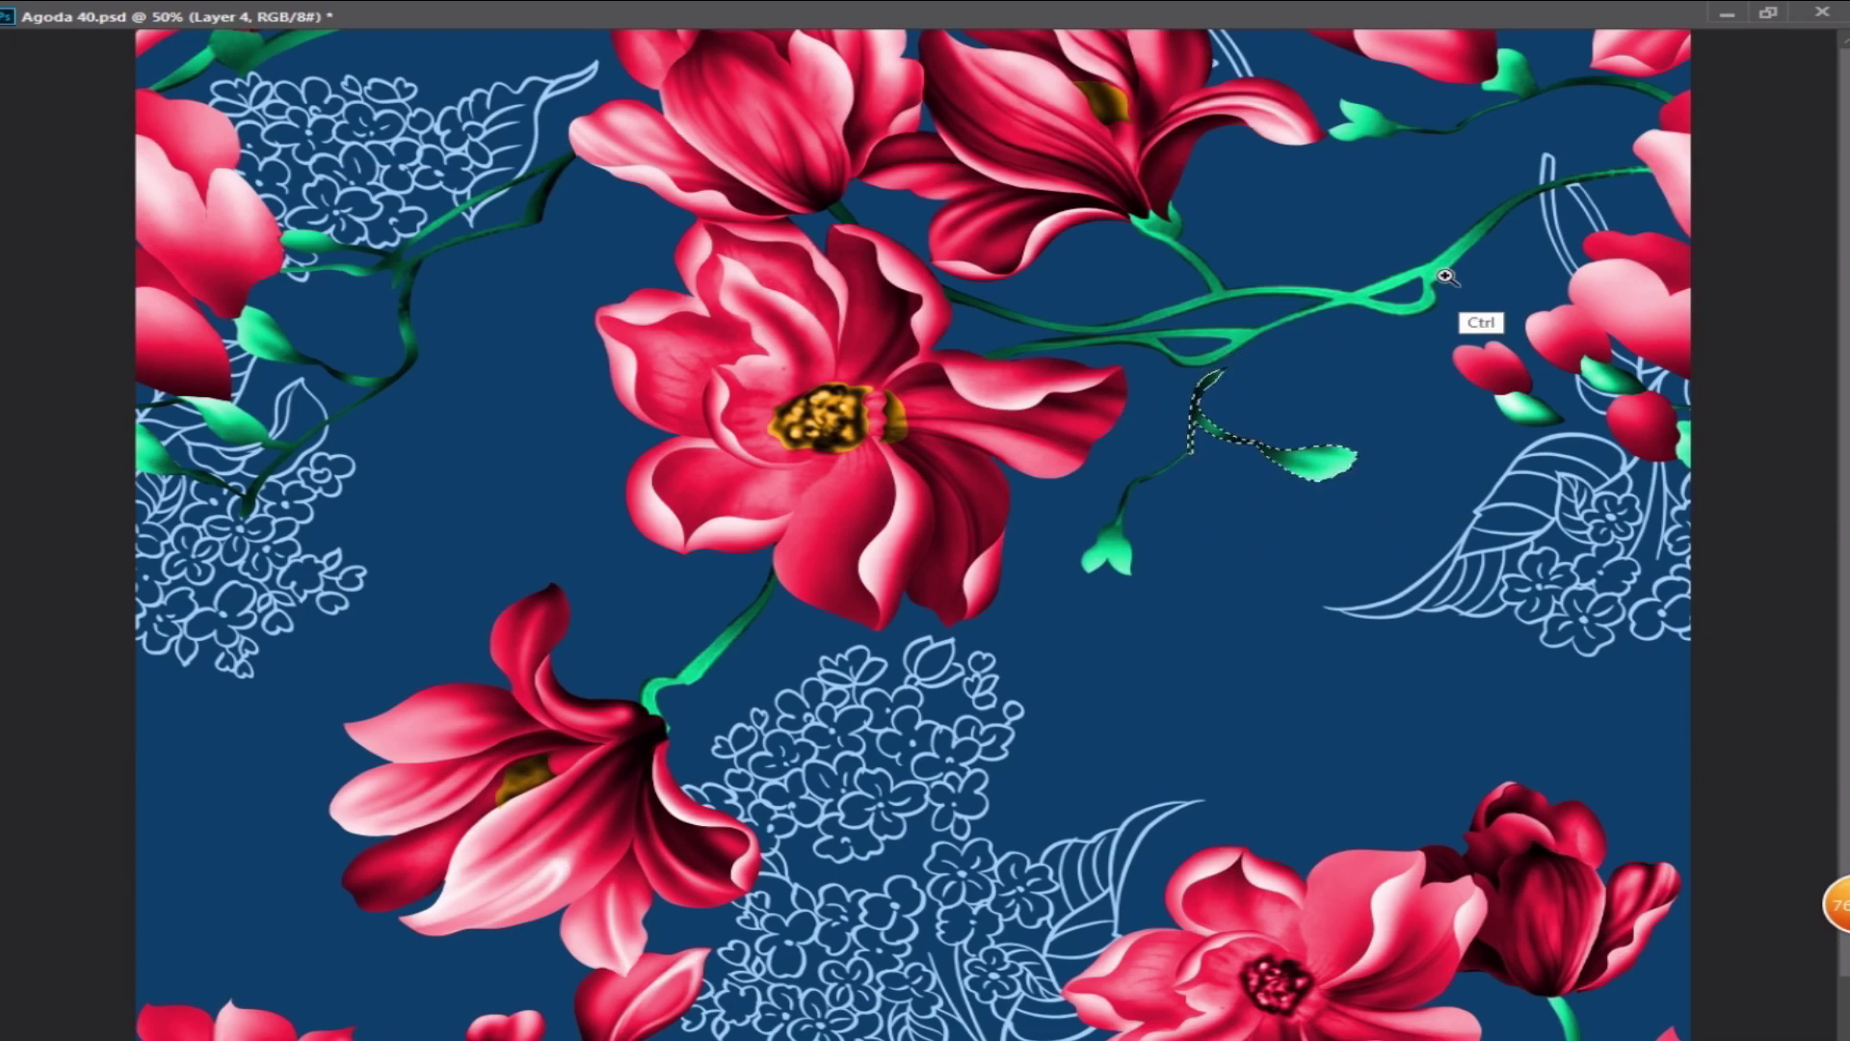
- Adjust the second bud's position and rotation so its stem meets the first bud's stem, and deselect it
left_click_drag(1445, 277, 979, 539)
left_click_drag(954, 655, 982, 624)
key("ctrl+t")
left_click_drag(1581, 545, 1546, 656)
left_click_drag(1258, 586, 1264, 700)
key("Return")
key("ctrl+d")
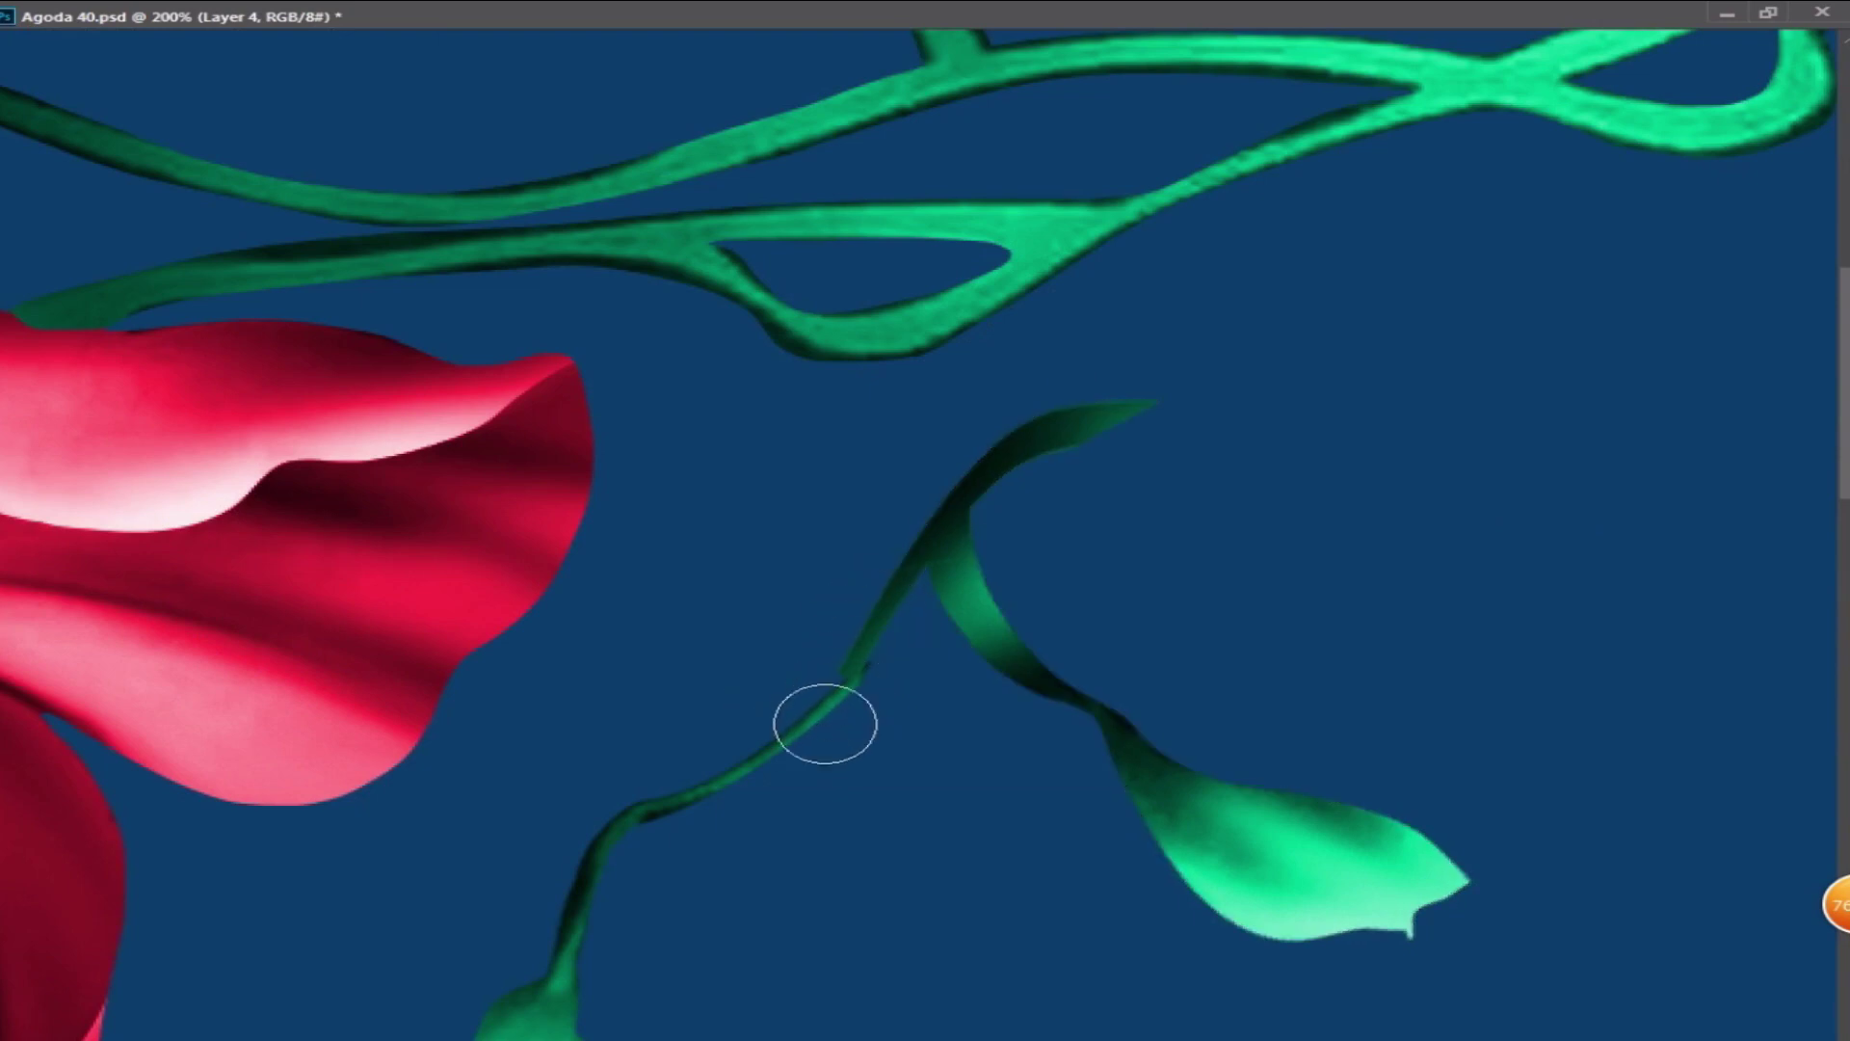
- Copy and transform a short green stem piece to link the two-bud branch to the long vine above it
left_click_drag(1153, 472, 1406, 681)
mouse_move(345, 187)
left_mouse_down()
mouse_move(506, 438)
mouse_move(349, 192)
left_mouse_up()
left_click_drag(482, 390, 1251, 576)
left_click_drag(1635, 640, 1226, 514)
key("ctrl+t")
left_click(1247, 652, "ctrl+alt")
left_click_drag(1275, 771, 1421, 788)
right_click(1378, 650)
left_click(1567, 1012)
left_click_drag(1575, 592, 1373, 332)
left_click_drag(1346, 546, 1316, 542)
left_click_drag(1578, 542, 1538, 538)
left_click_drag(1321, 567, 1300, 568)
key("Return")
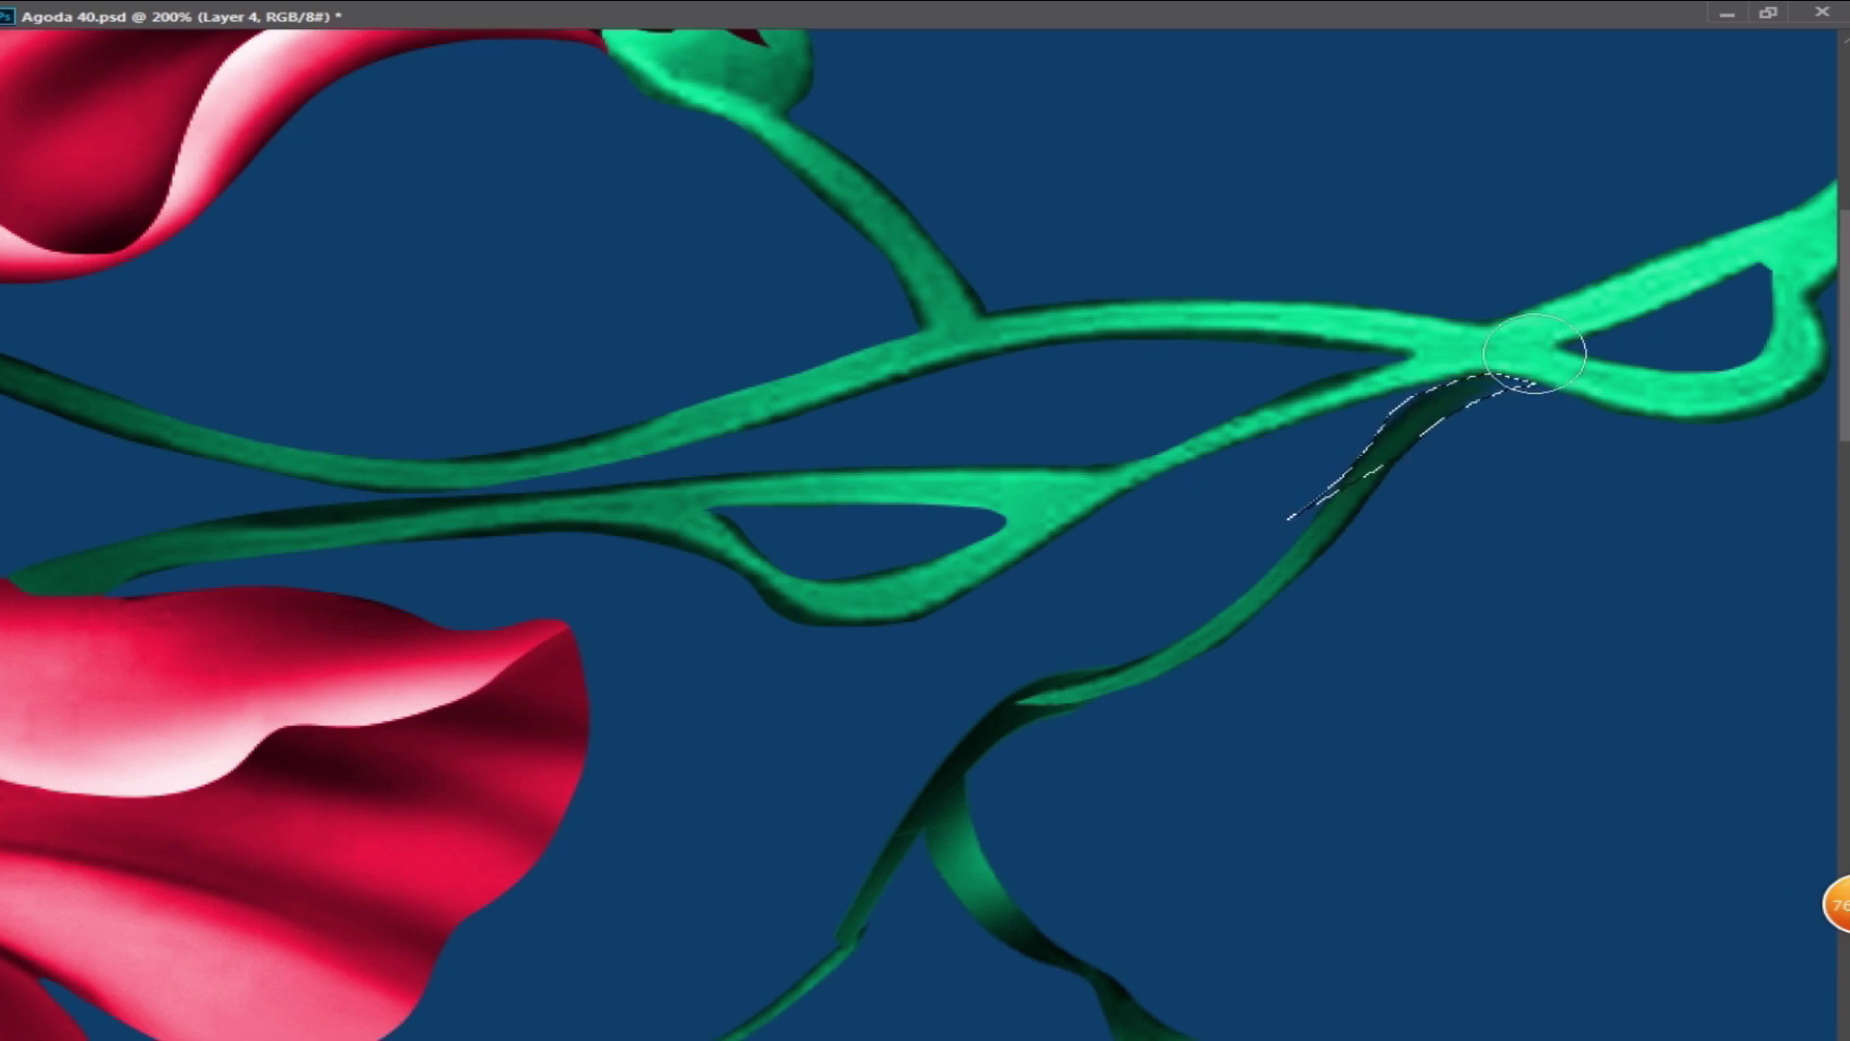
- Smooth the joints of the new two-bud branch and save the document
left_click_drag(1482, 480, 1645, 306)
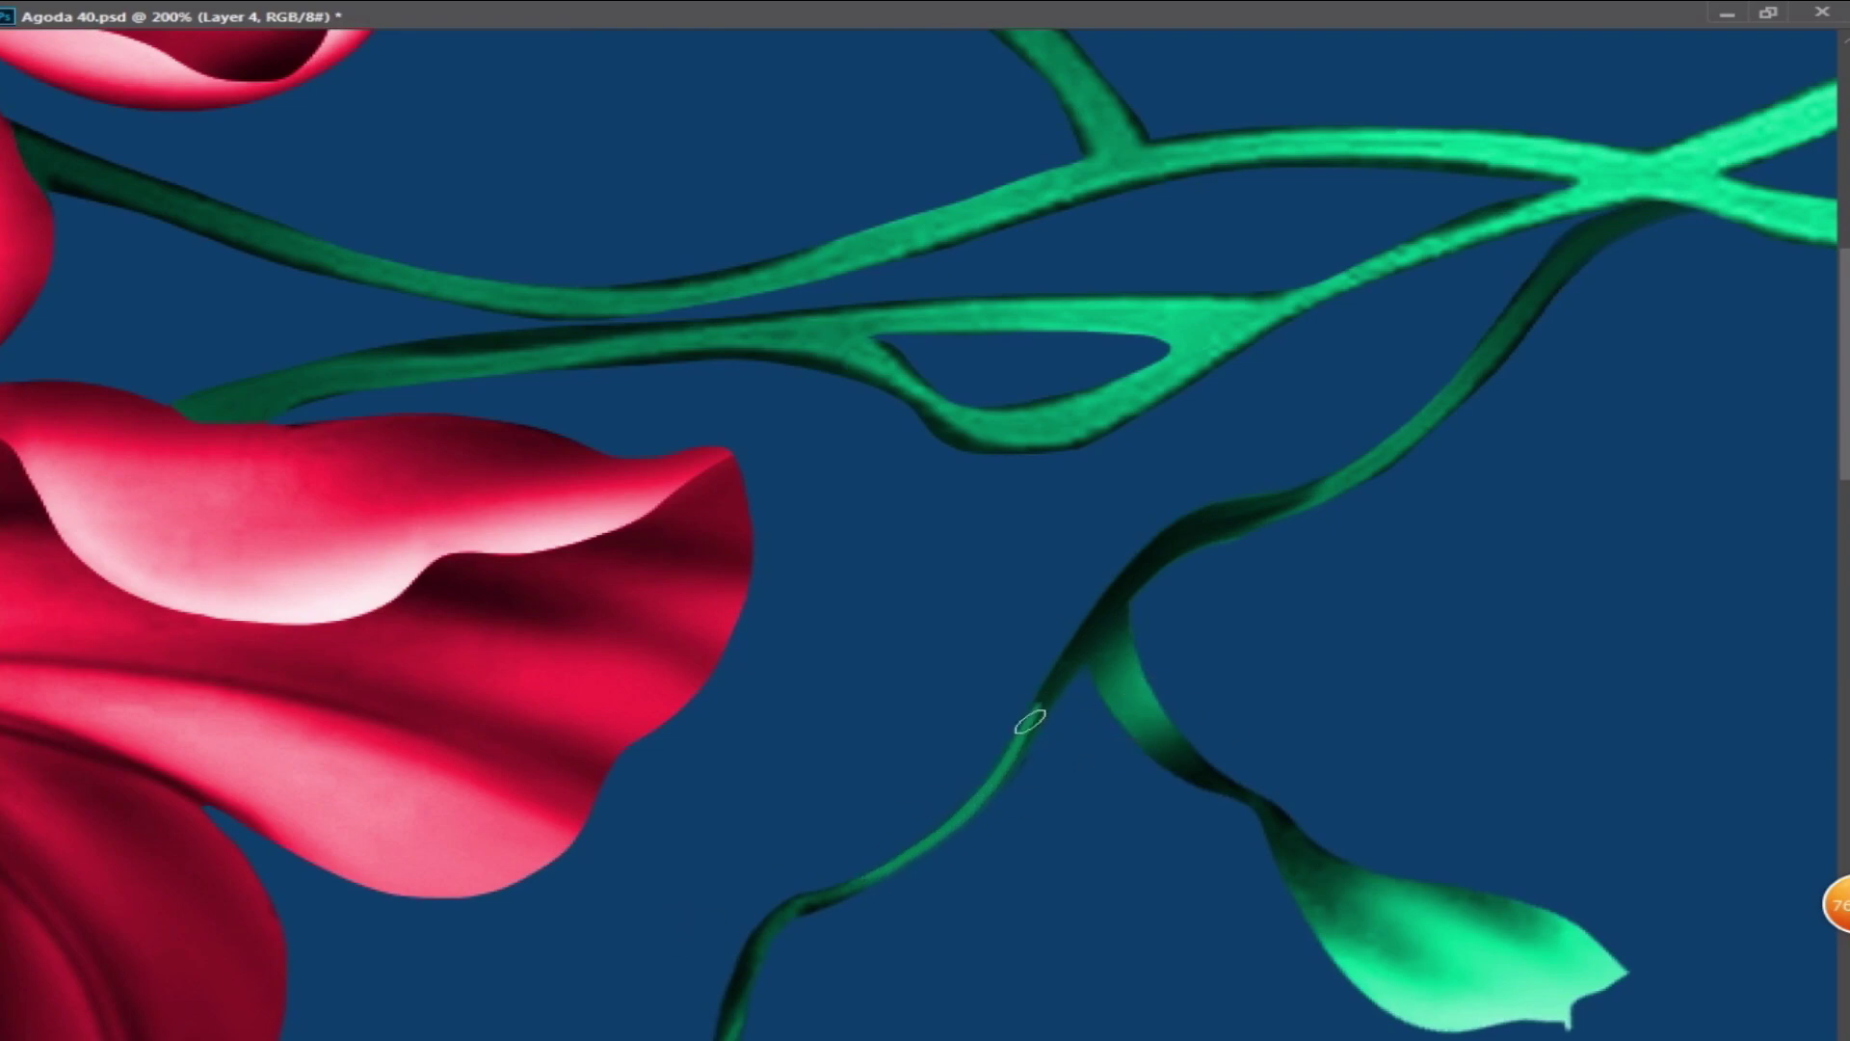
left_click(1118, 706, "alt")
left_click(1104, 459, "alt")
left_click(1227, 466, "ctrl")
key("ctrl+s")
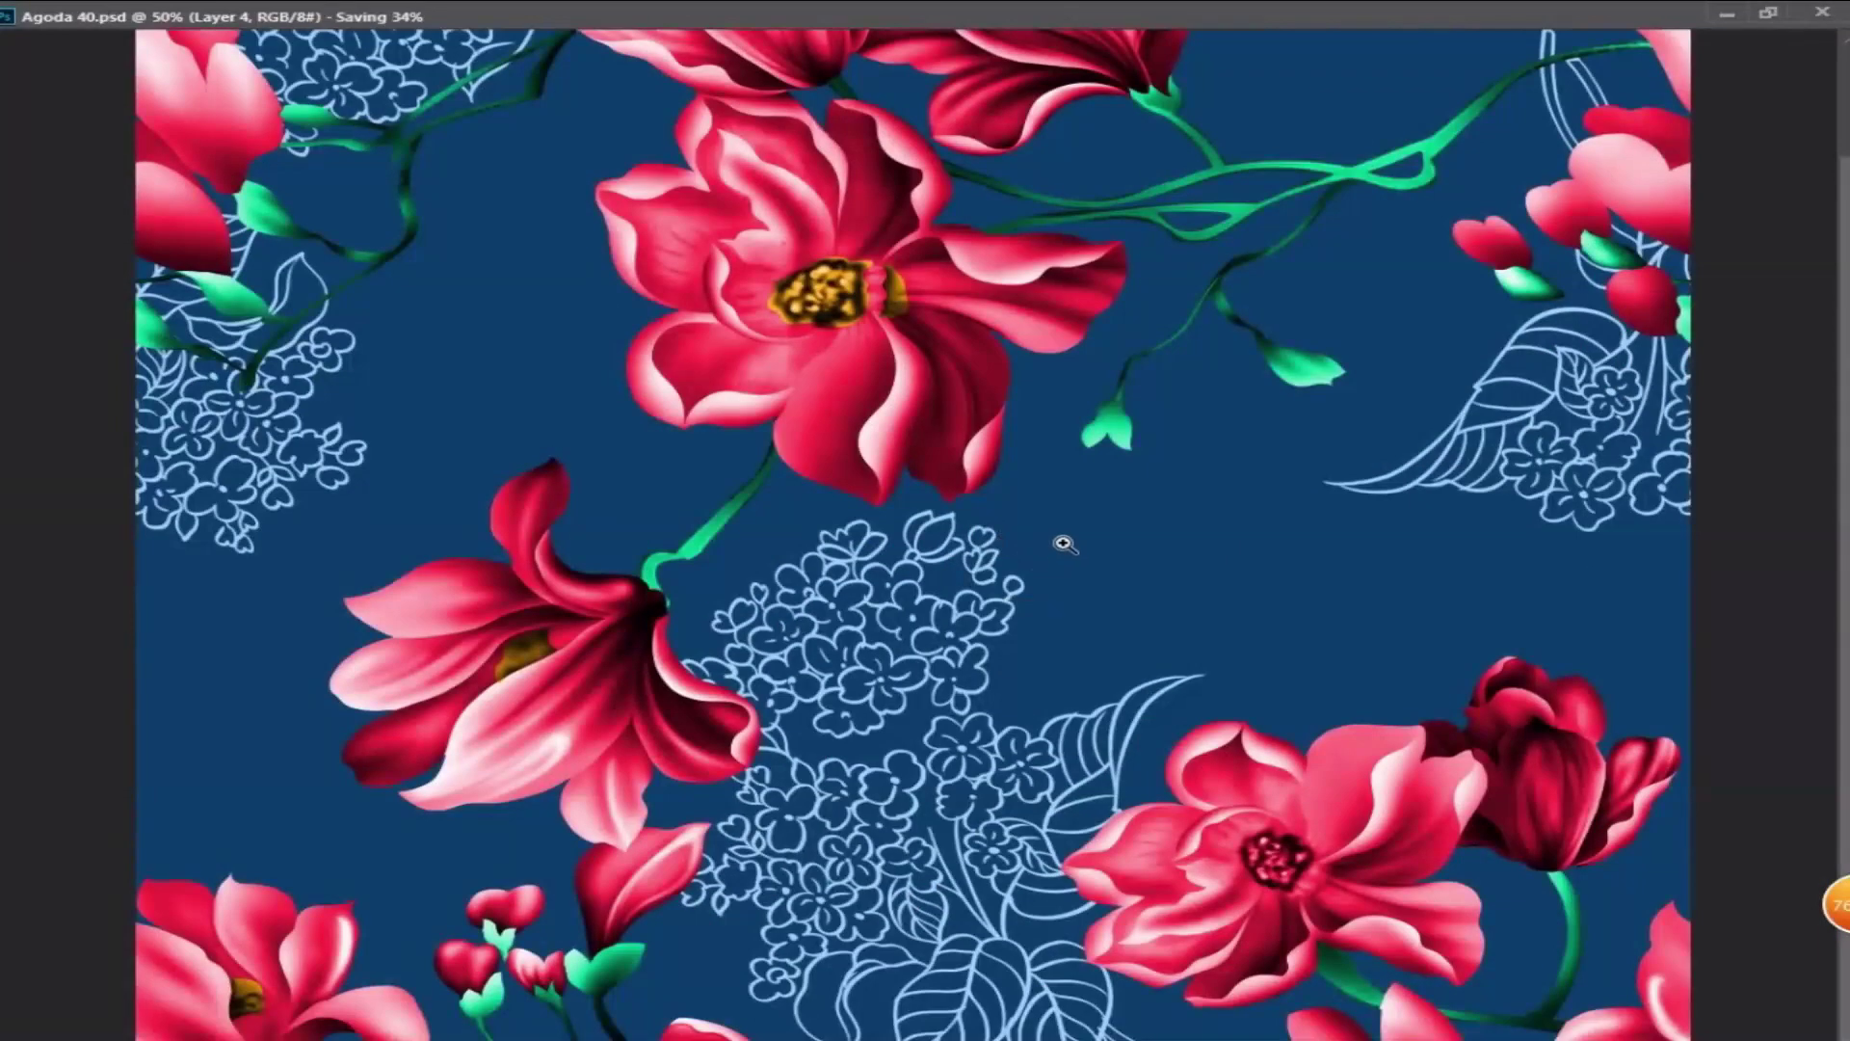
left_click(1115, 414, "alt")
left_click(1114, 413, "alt")
key("Tab")
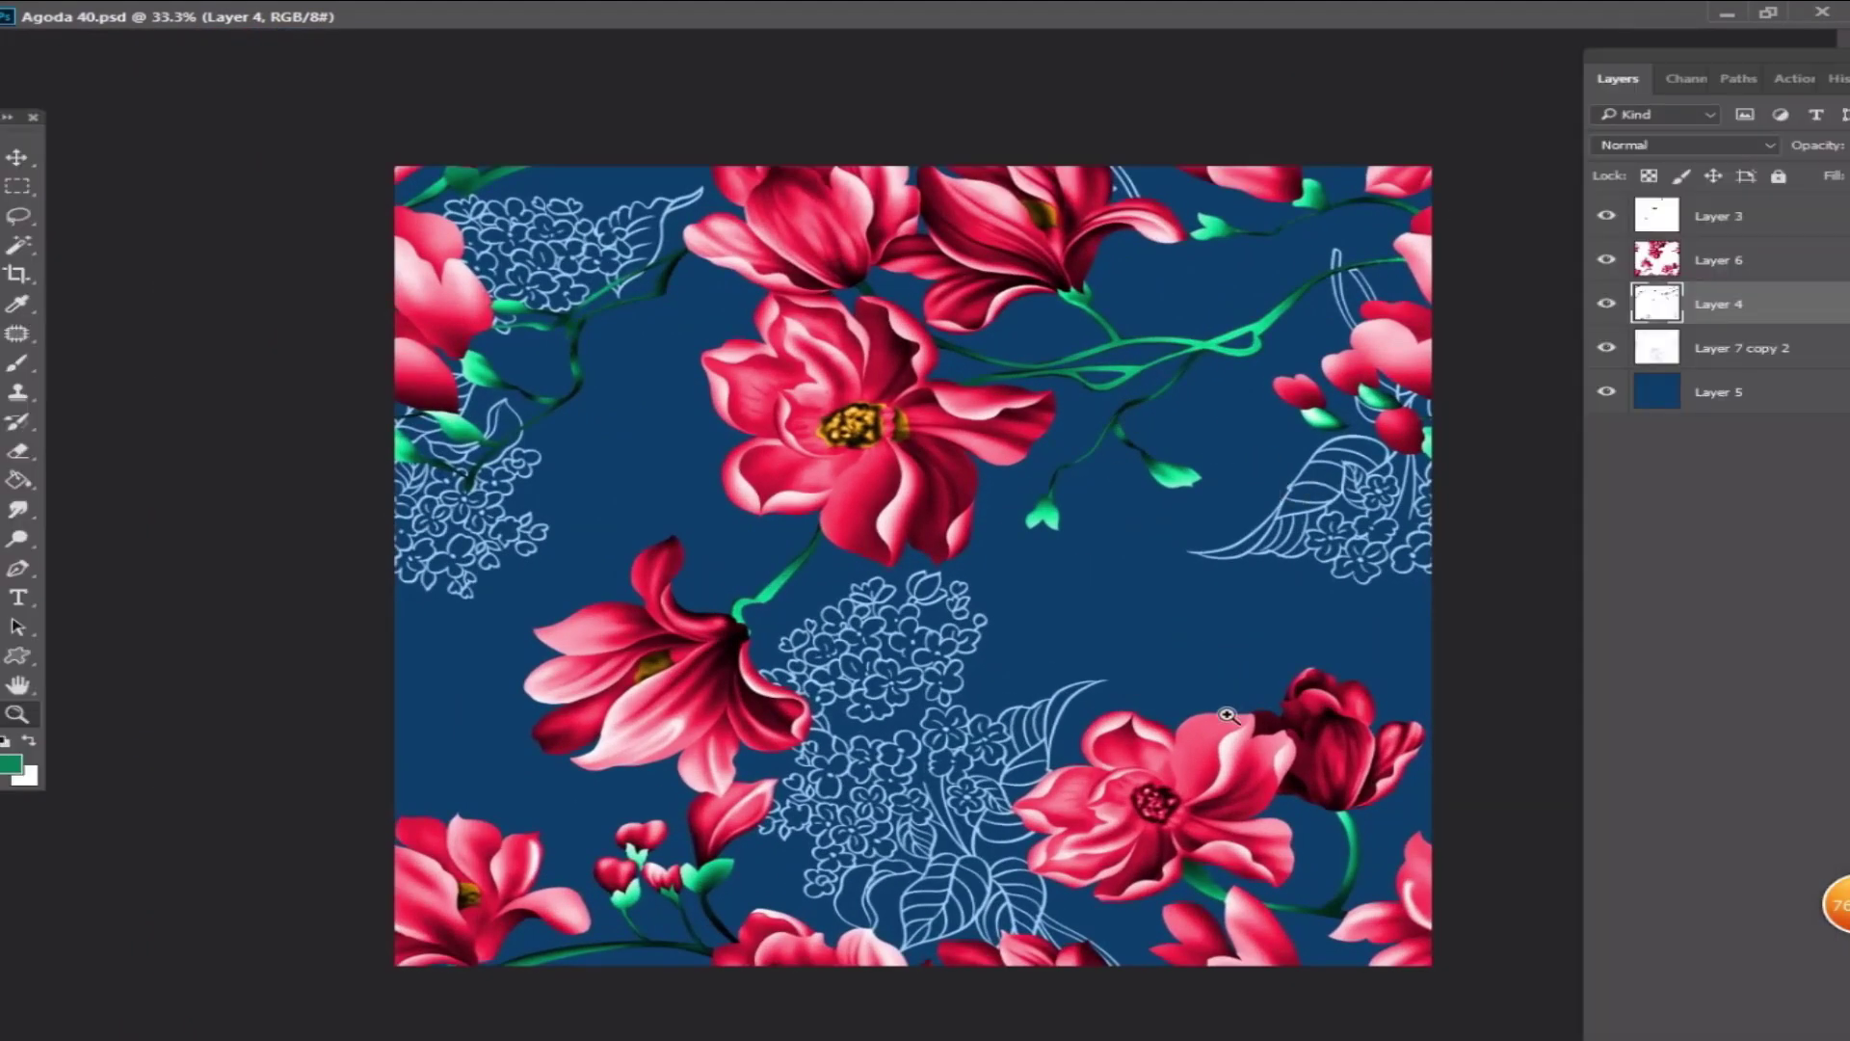
- Merge all visible layers and define the whole canvas as a pattern
right_click(1152, 454)
left_click(1223, 546)
left_click(1259, 394, "alt")
key("ctrl+shift+e")
key("ctrl+a")
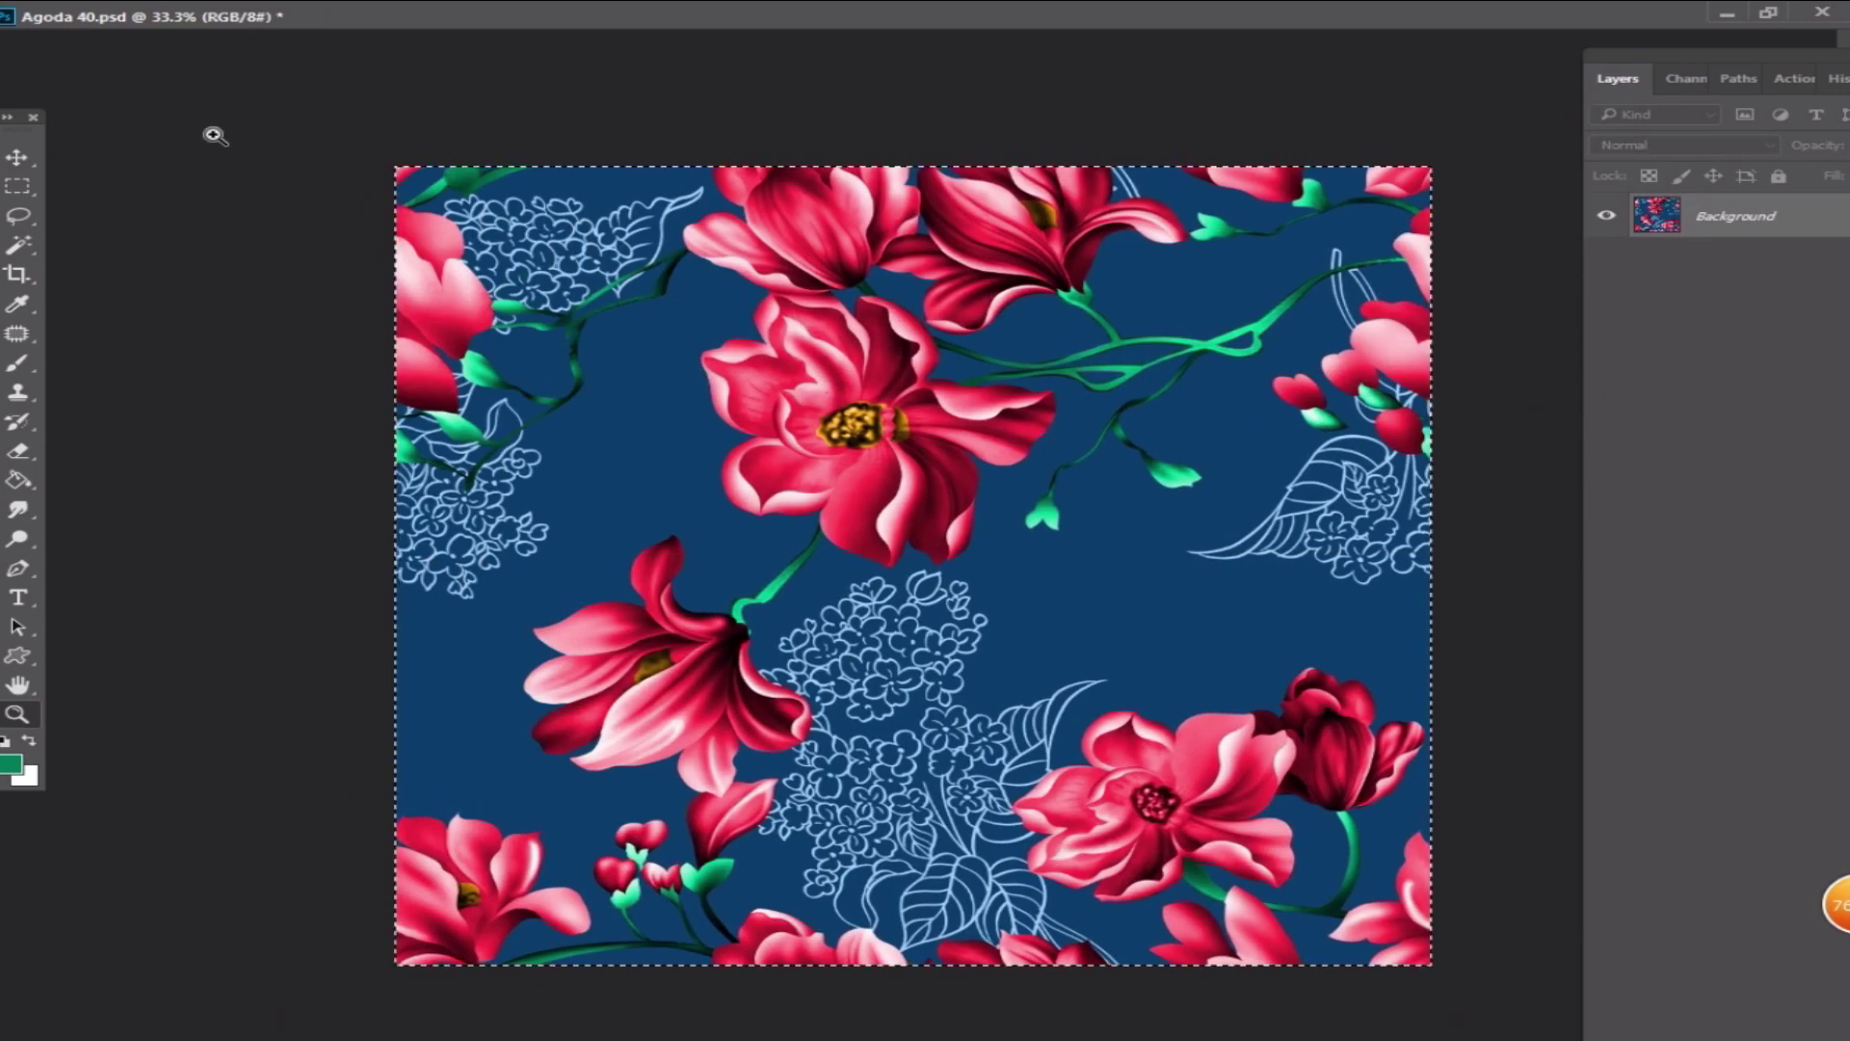
key("alt+e")
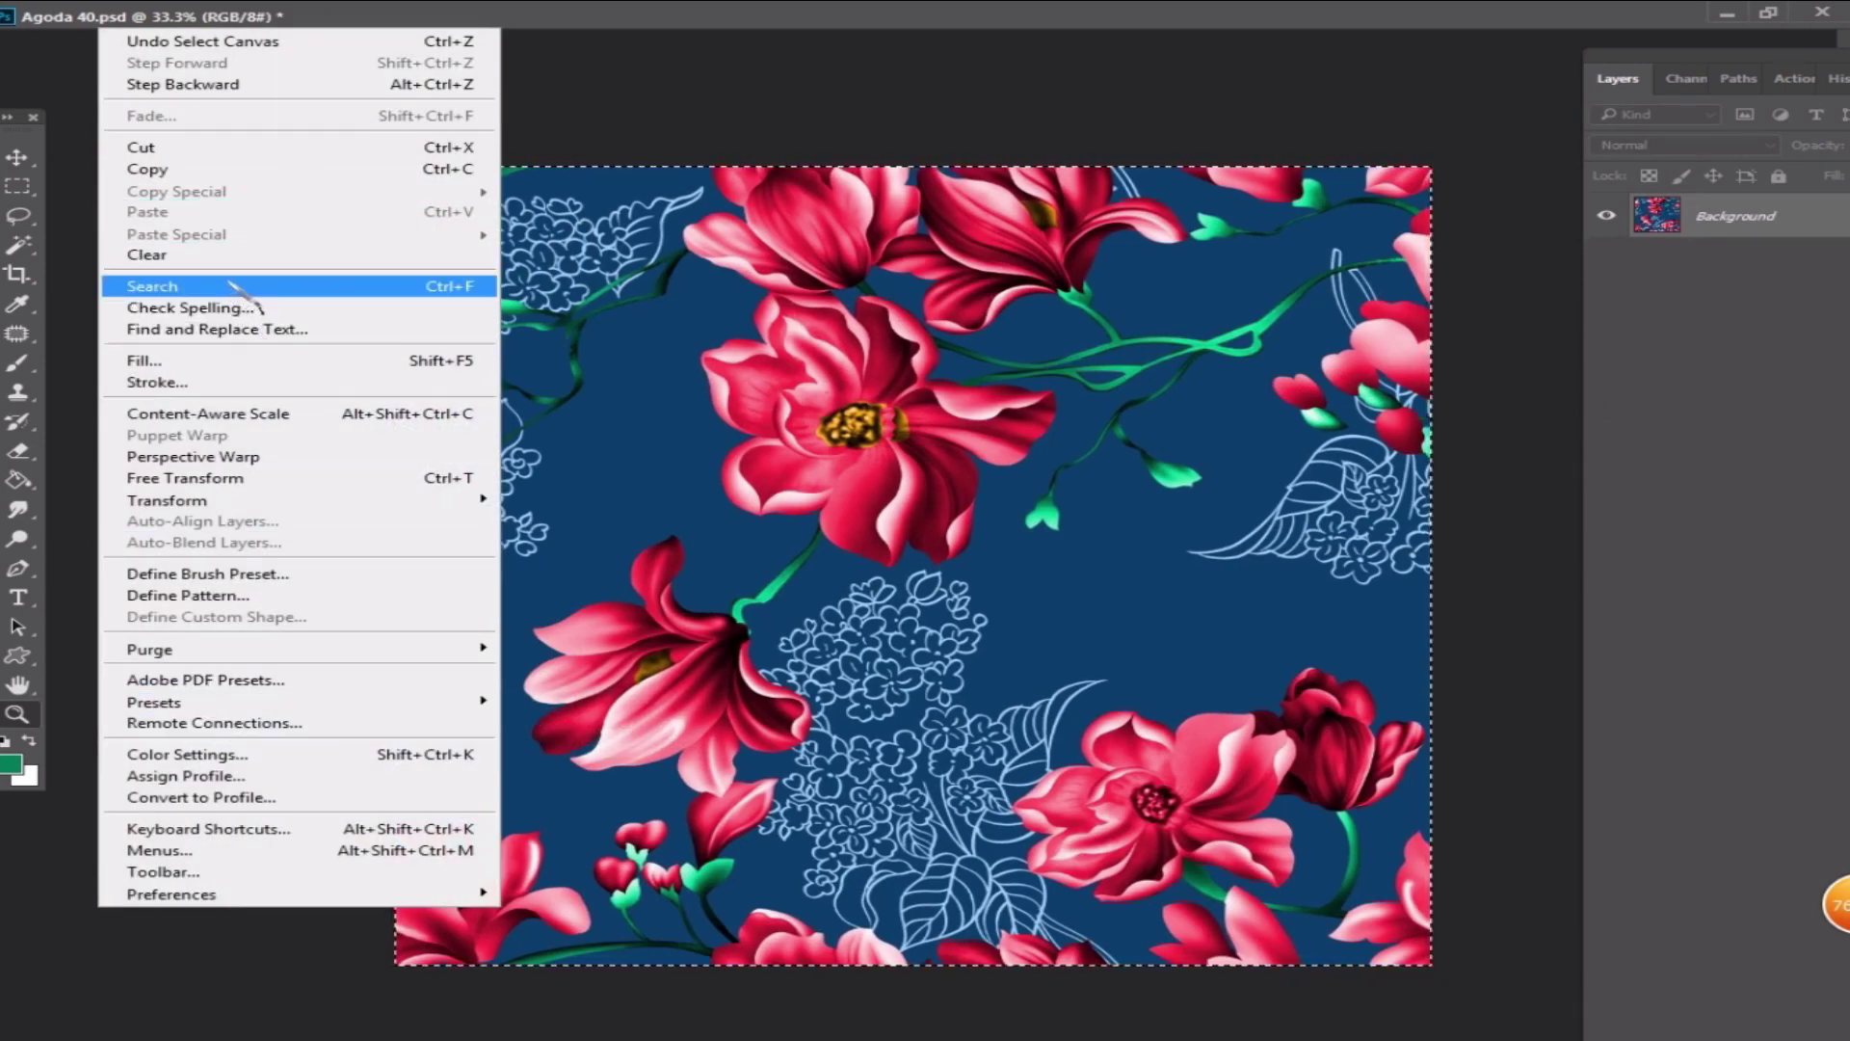
left_click(193, 595)
left_click(1227, 381)
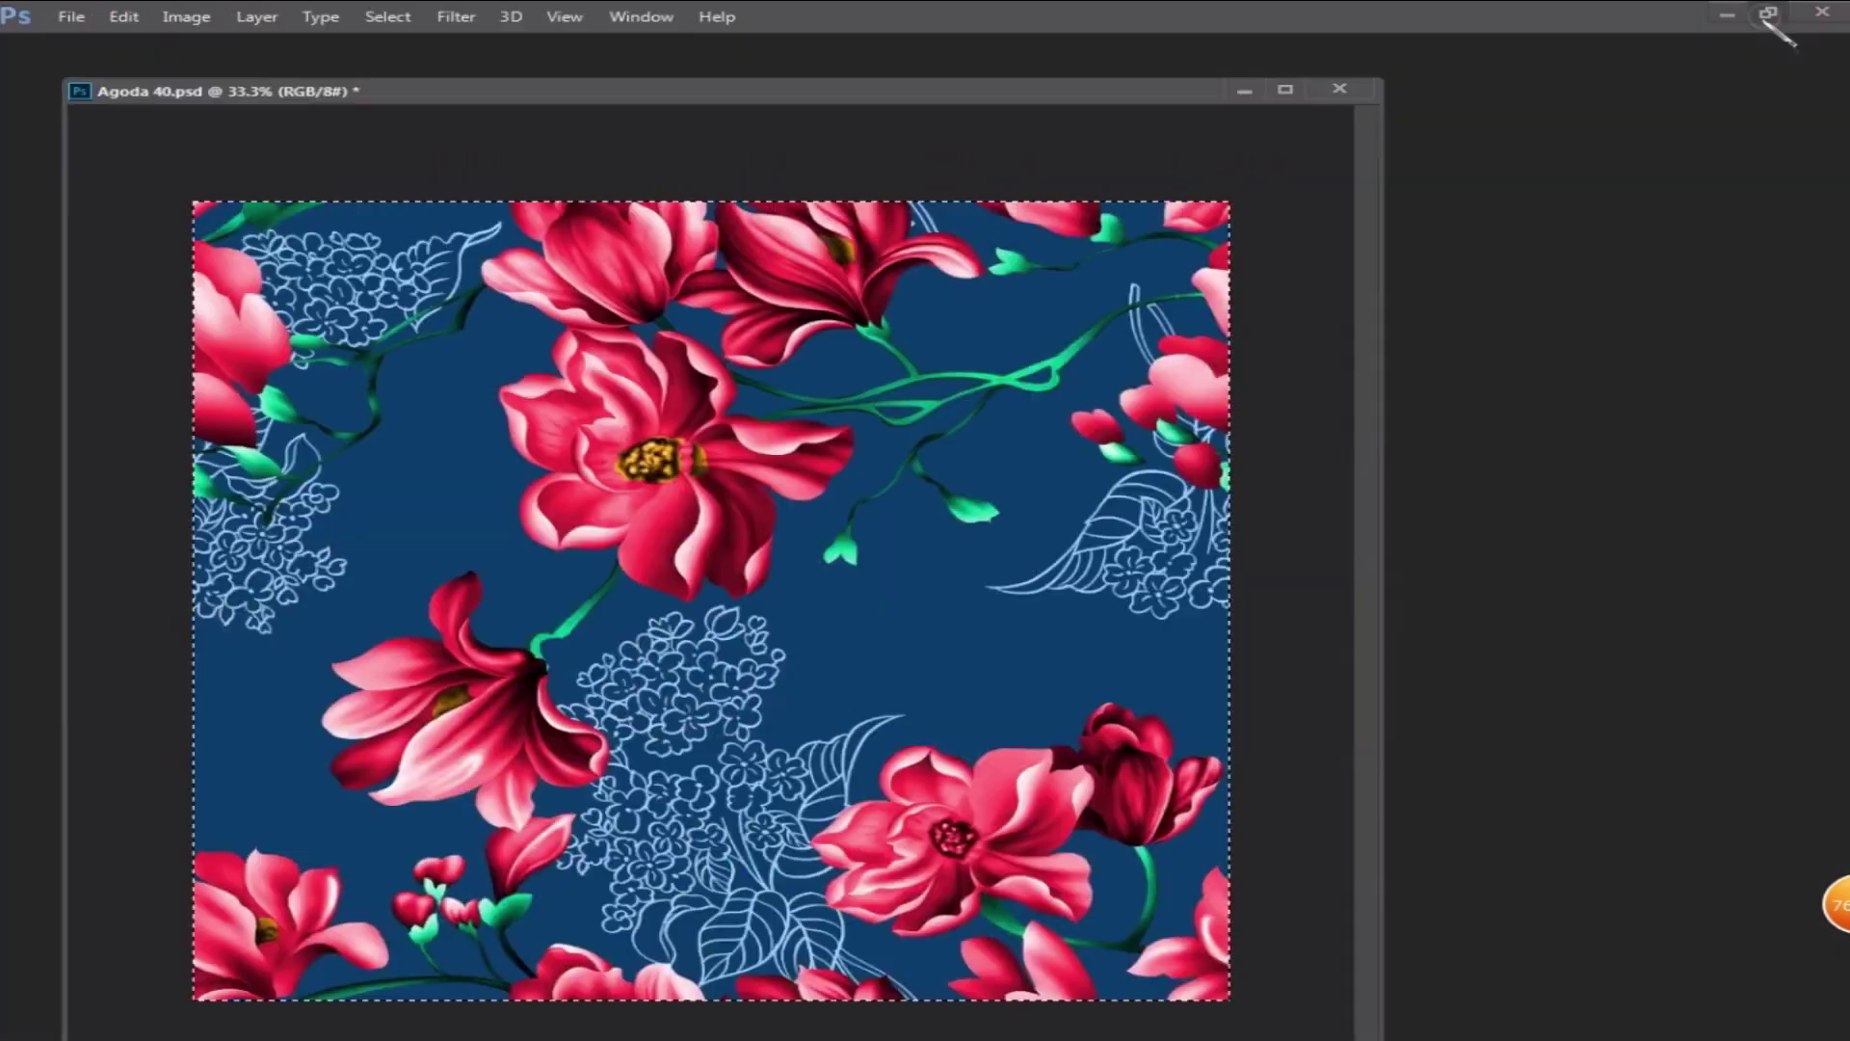
- Enlarge the canvas to two repeats wide and four repeats high, keeping the artwork in the upper left corner
left_click(186, 16)
mouse_move(435, 222)
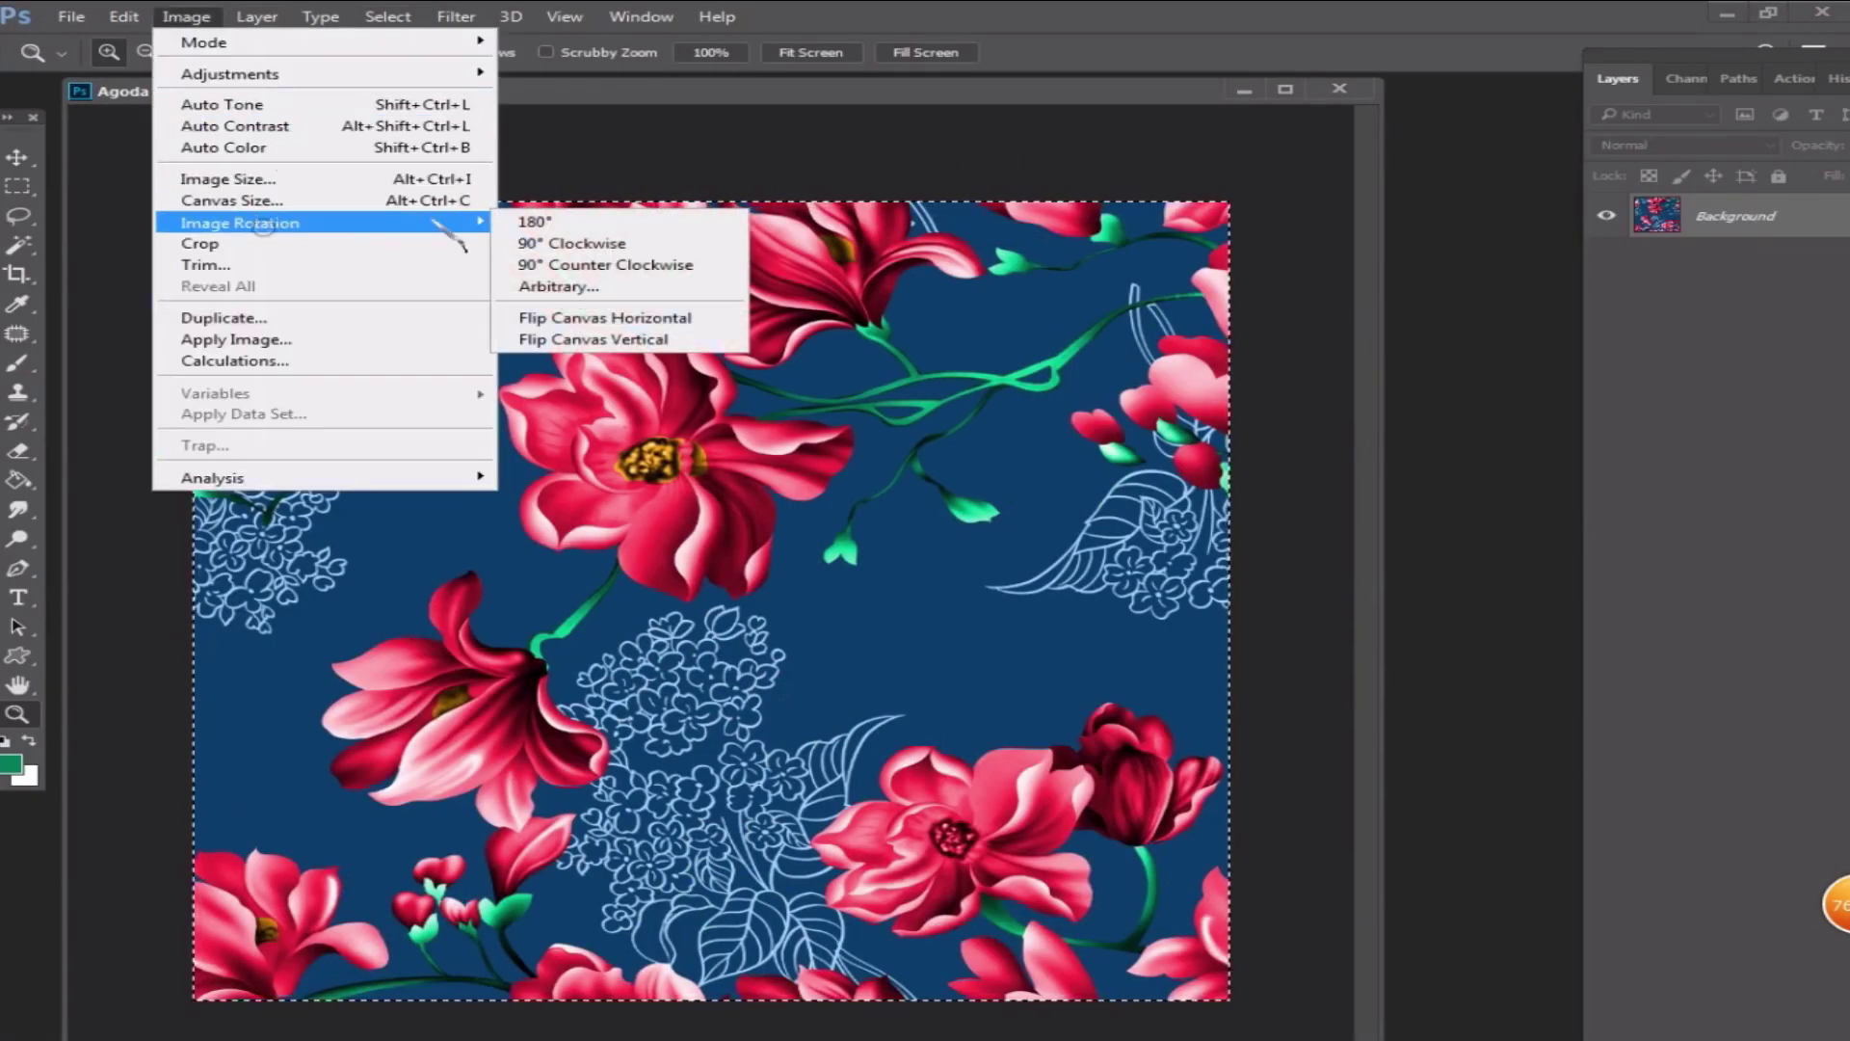
left_click(364, 202)
left_click(513, 360)
key("BackSpace")
type("2")
left_click(513, 393)
key("BackSpace")
type("4")
key("Return")
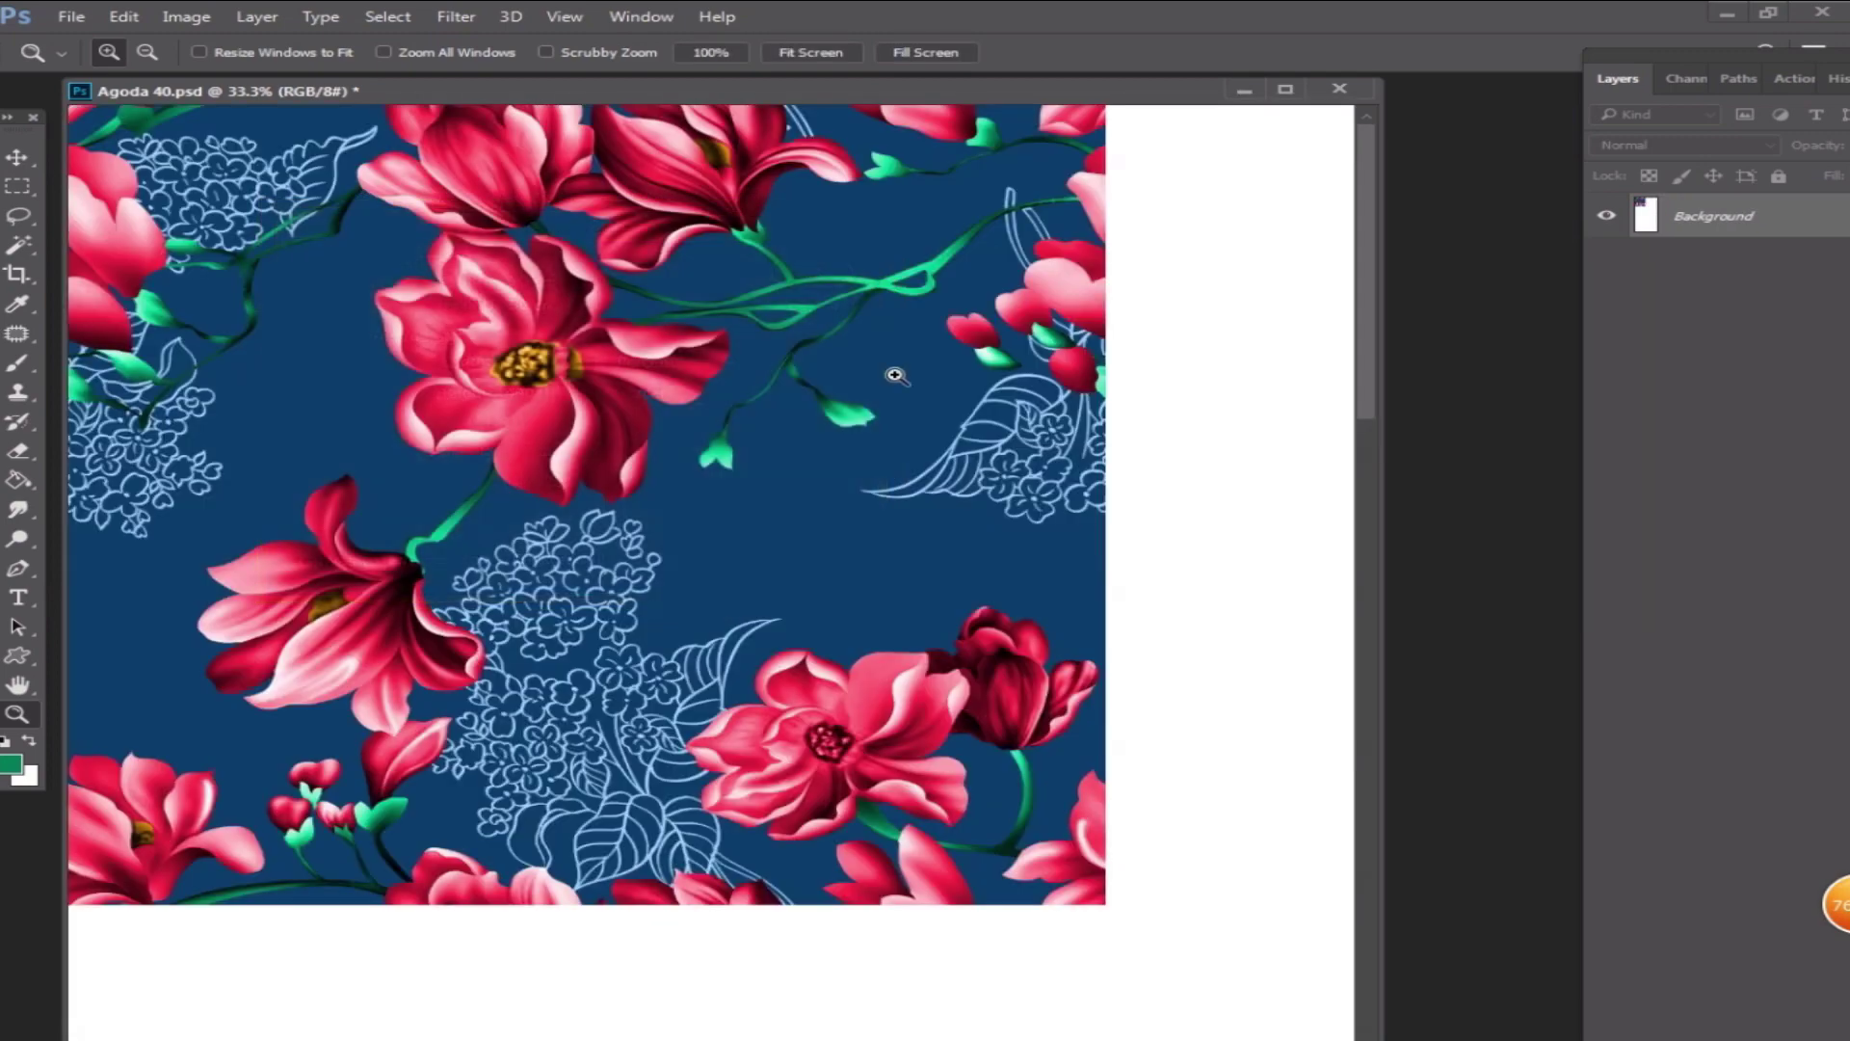
- Fill the enlarged canvas with the defined floral pattern and inspect the tiled layout for visible lining
key("ctrl+minus")
left_click(124, 17)
left_click(164, 359)
left_click(895, 388)
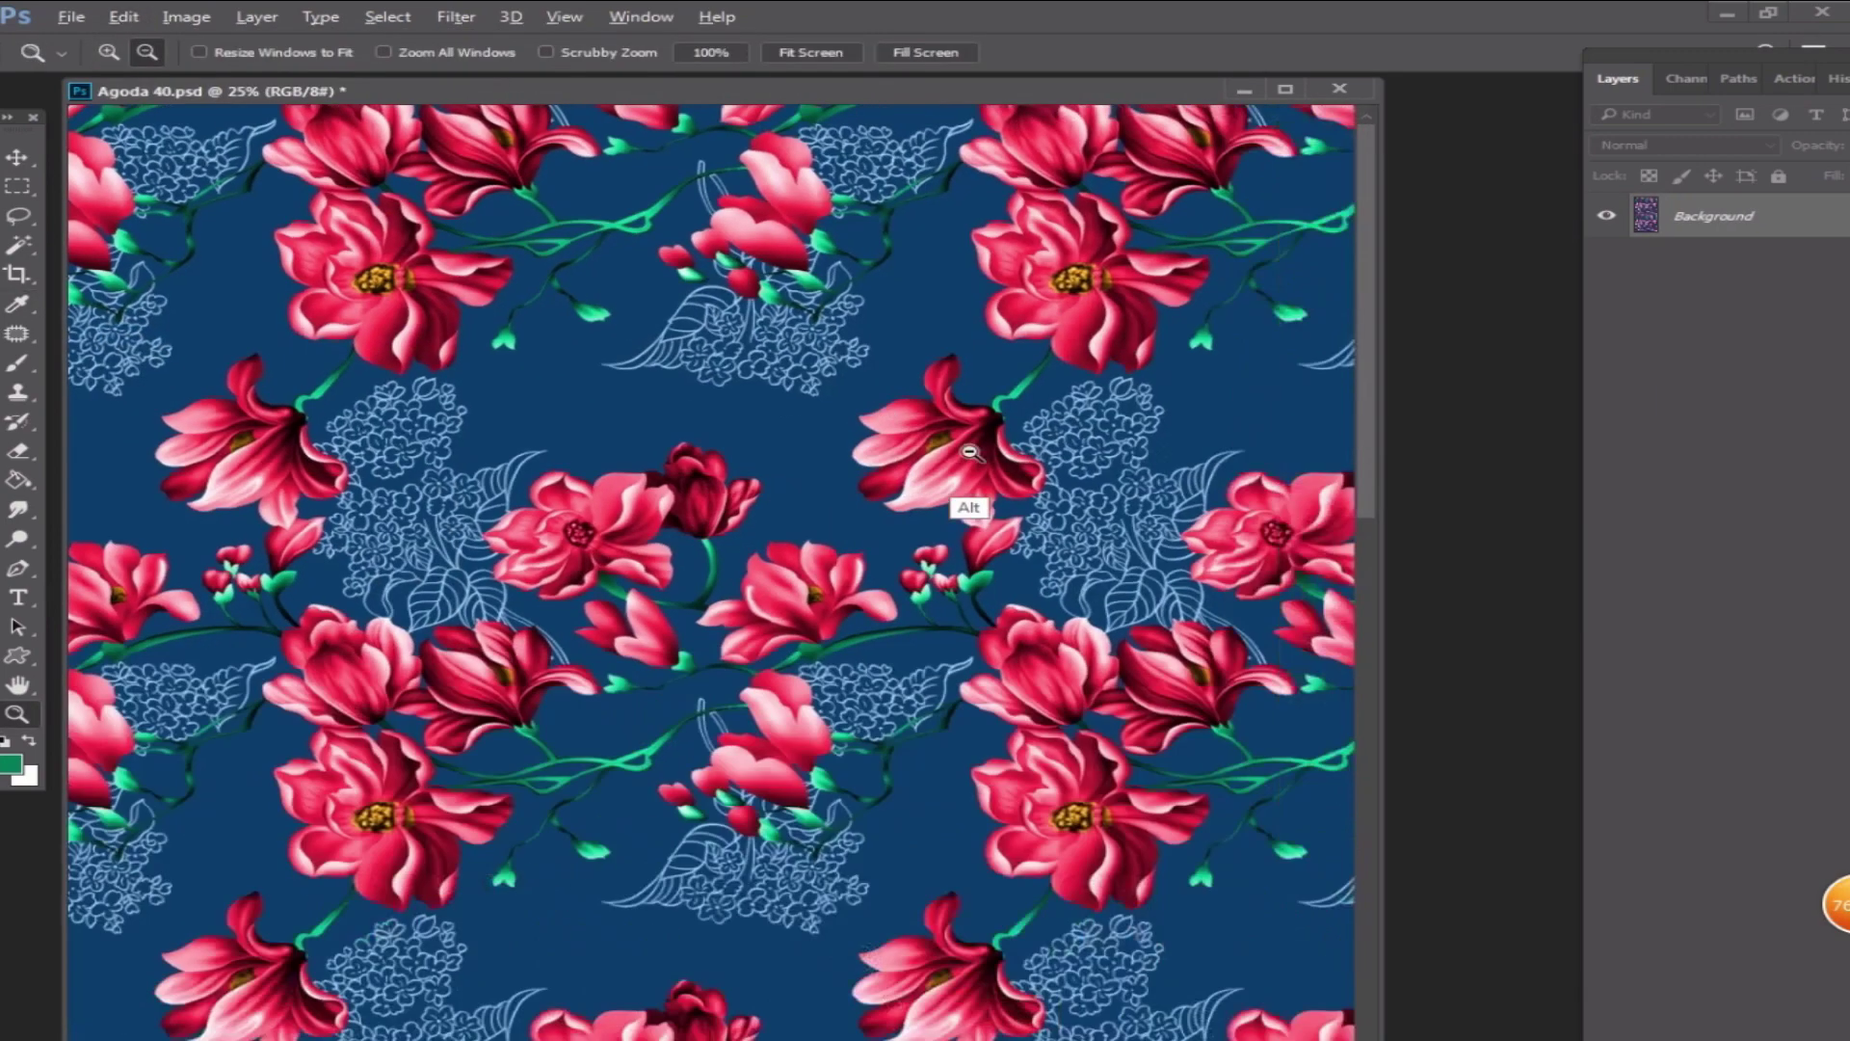
left_click(963, 488, "alt")
left_click(806, 799)
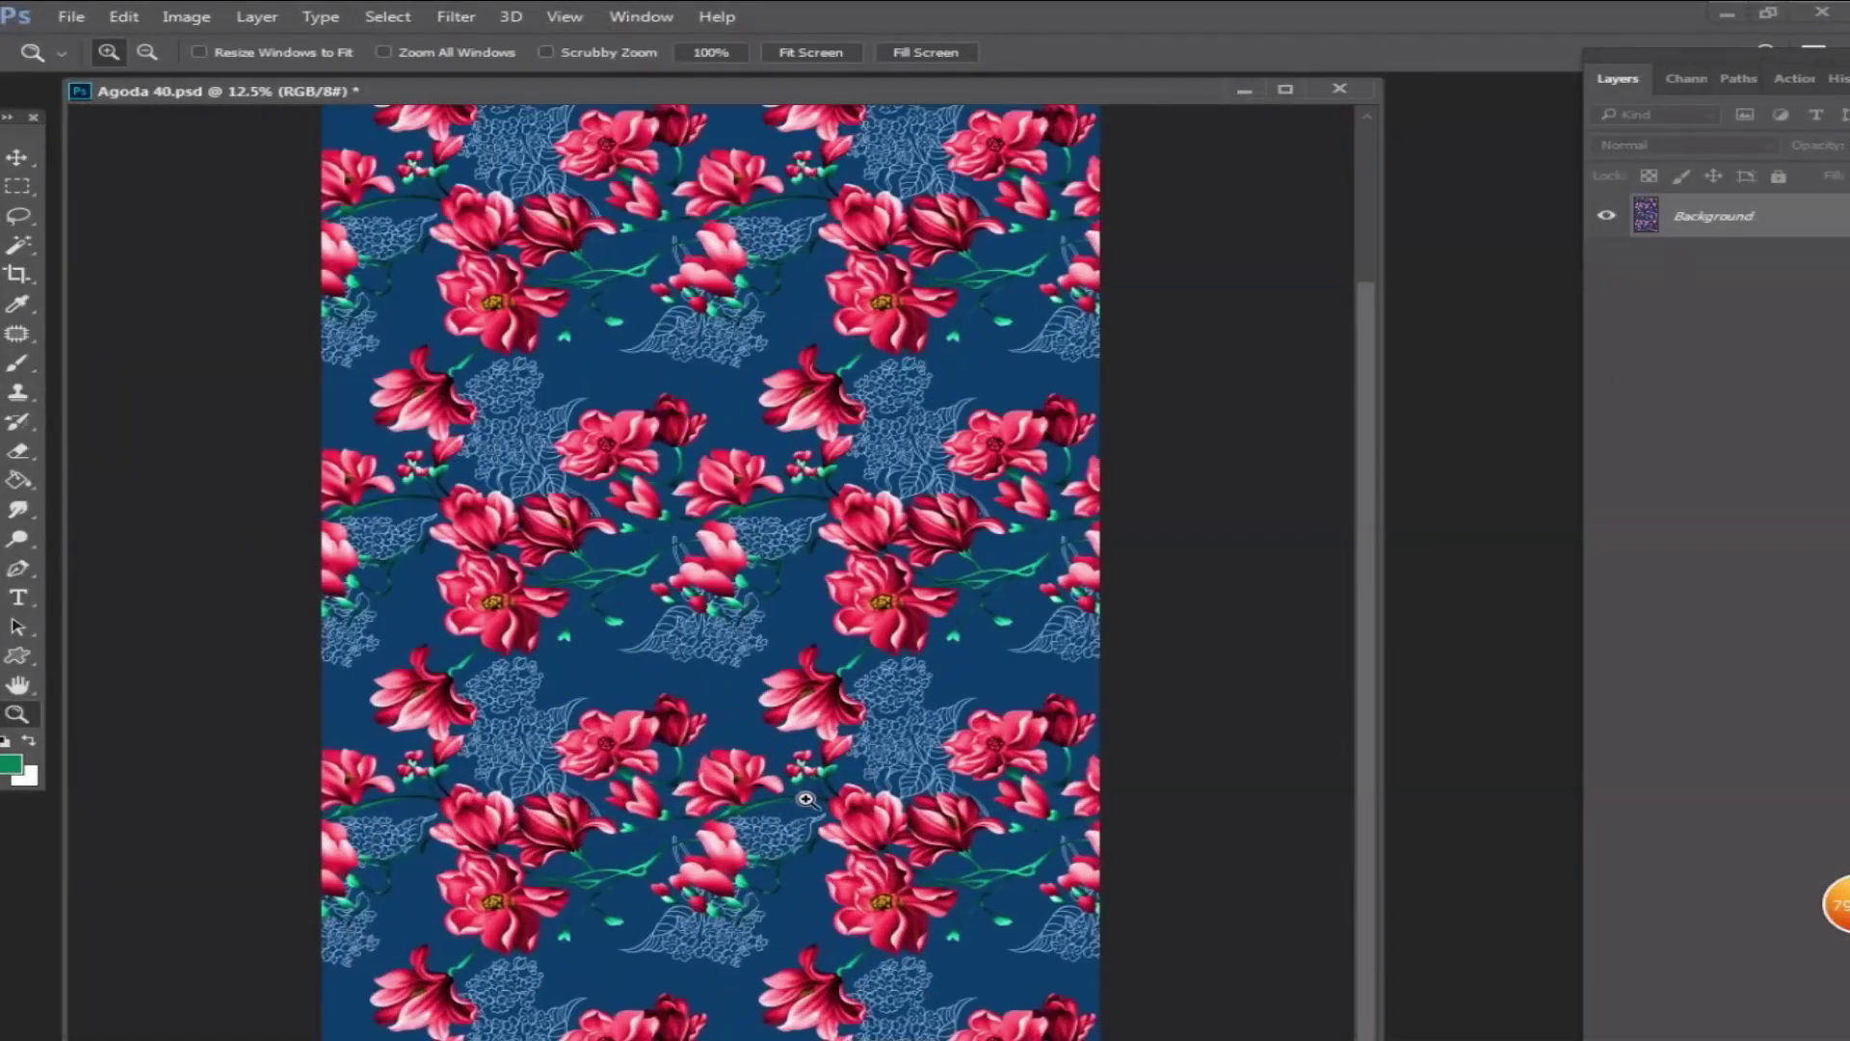
left_click_drag(944, 416, 891, 578)
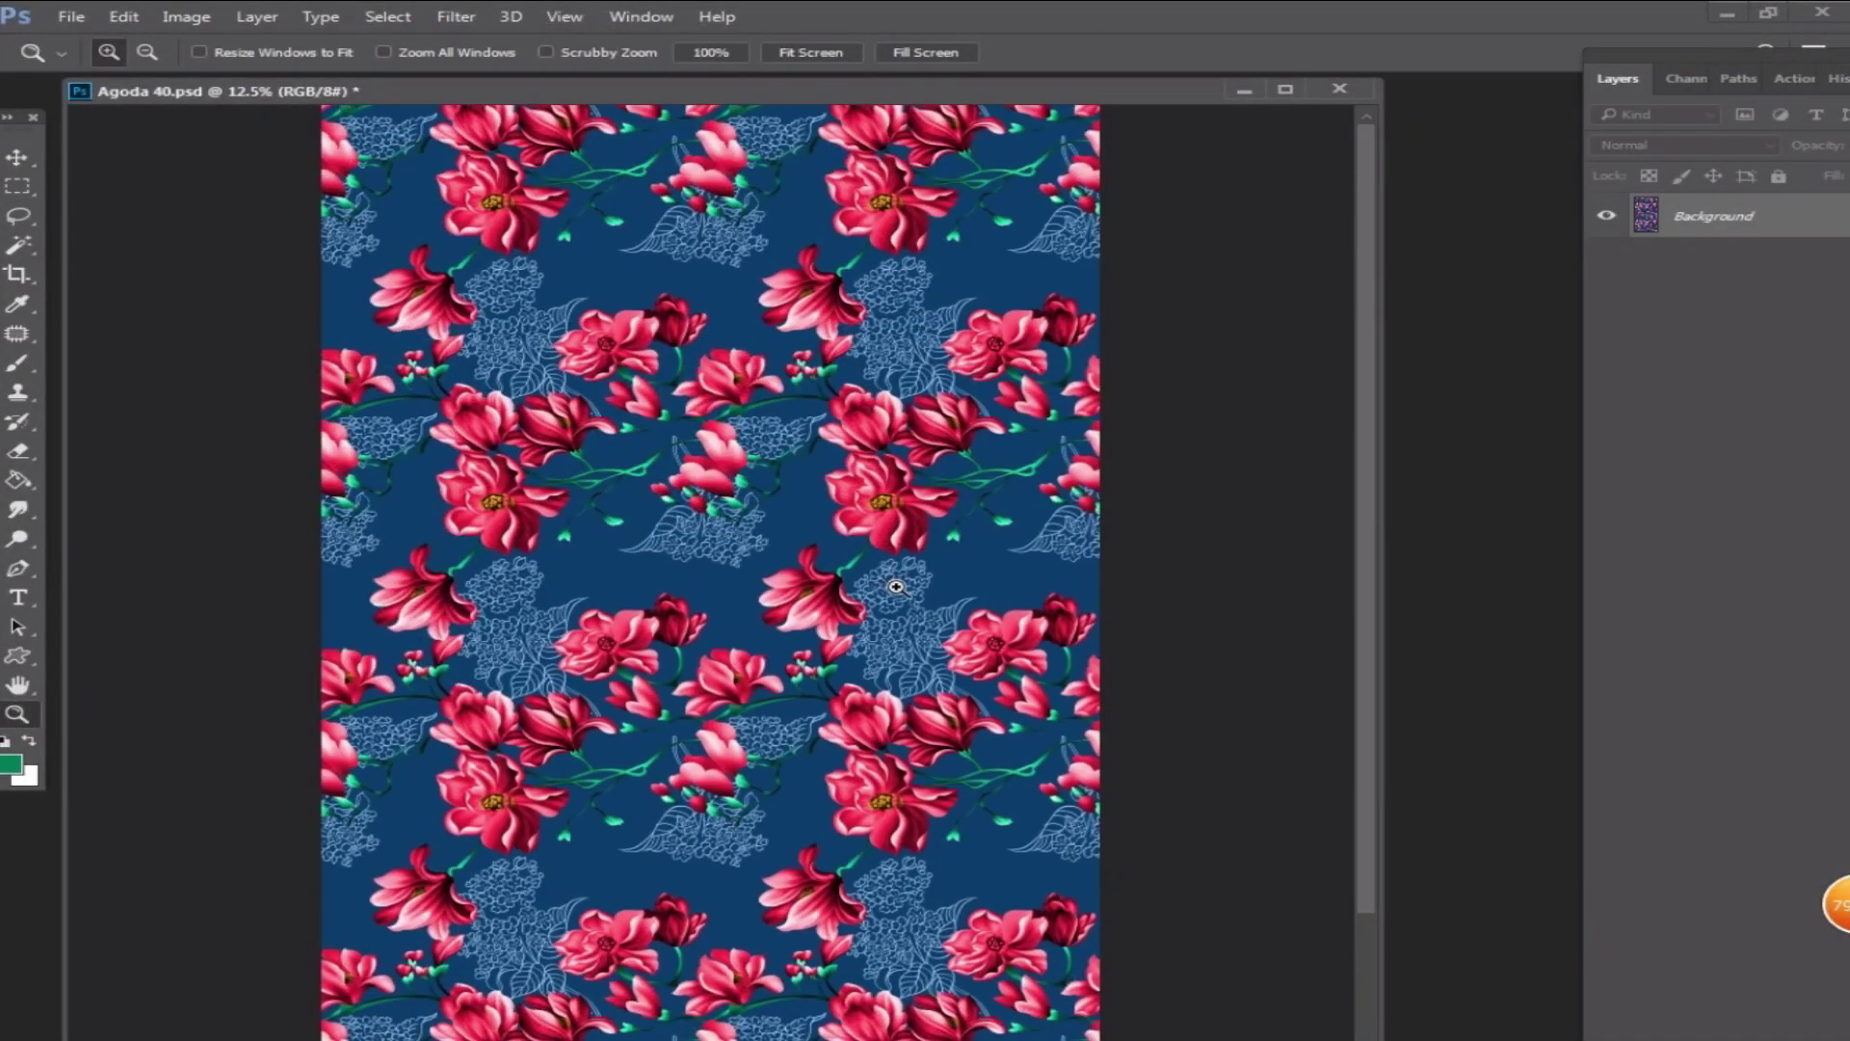
left_click(863, 561, "alt")
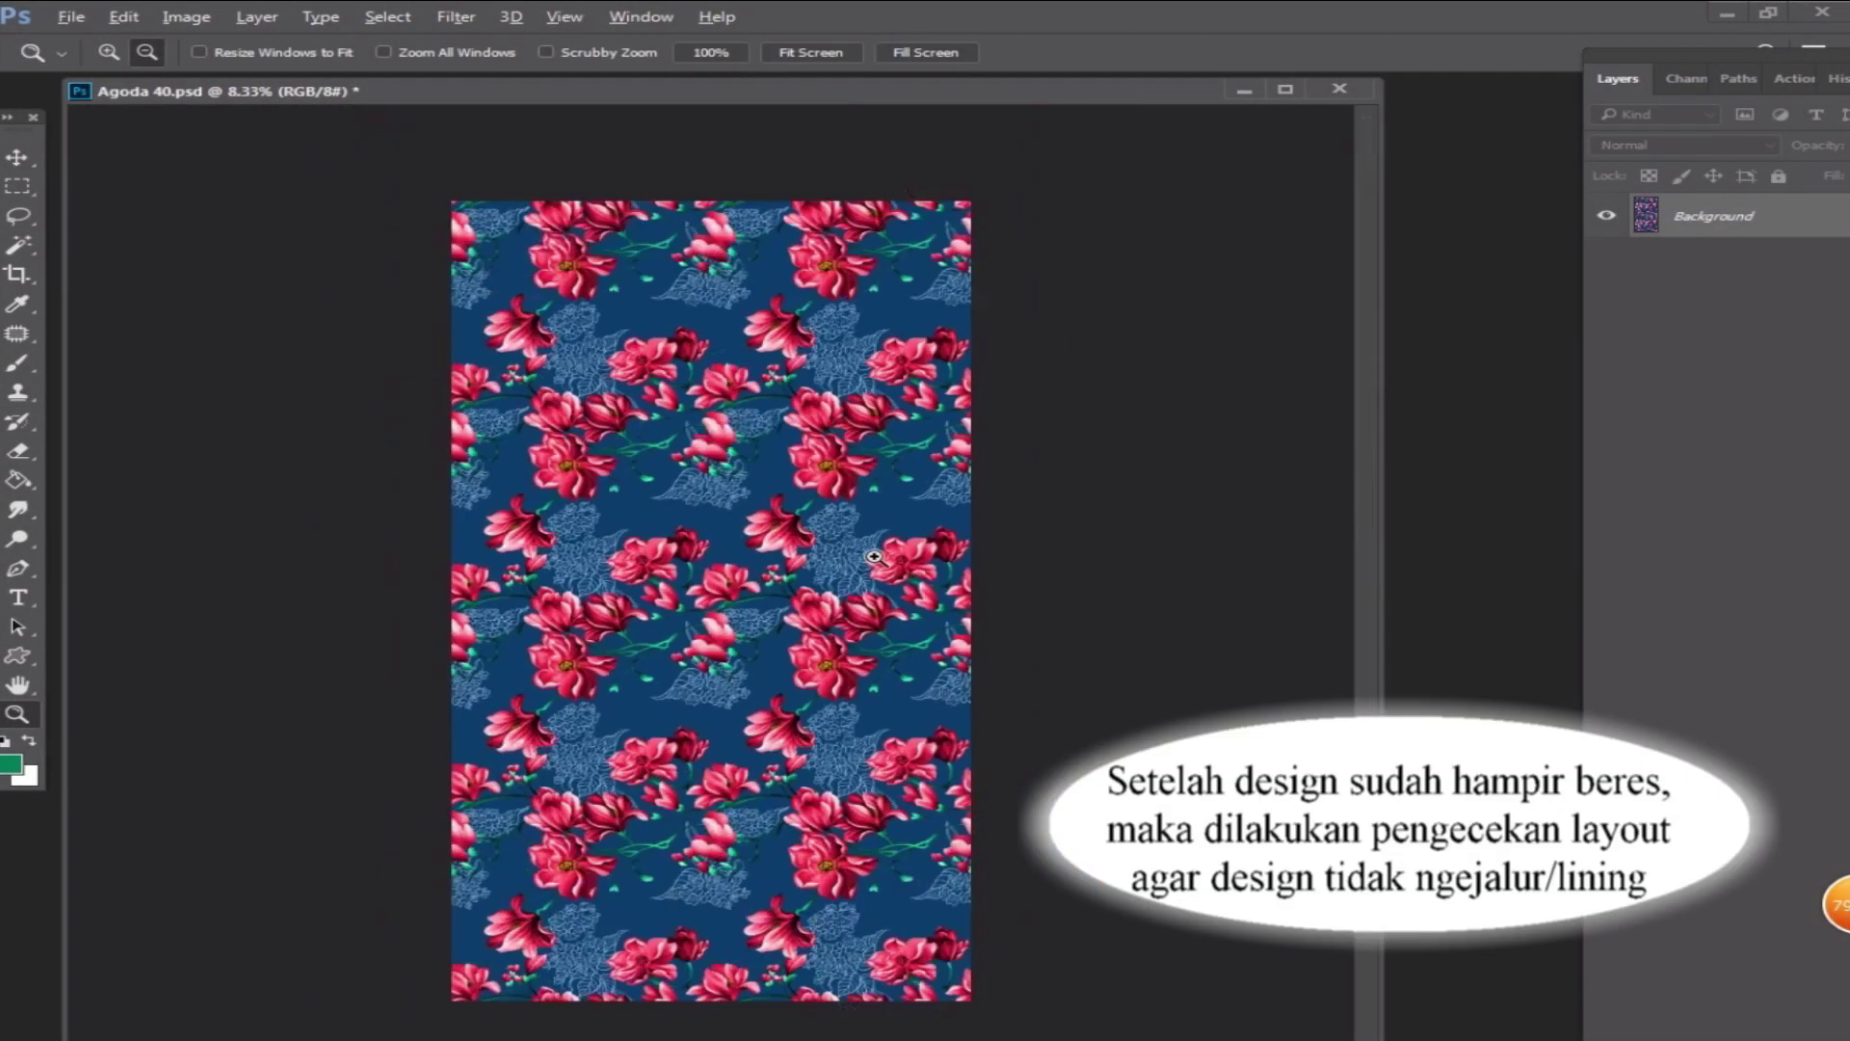
- Undo the pattern fill, canvas enlargement and layer merge to return to the layered single repeat
key("ctrl+alt+z")
key("ctrl+alt+z")
key("ctrl+0")
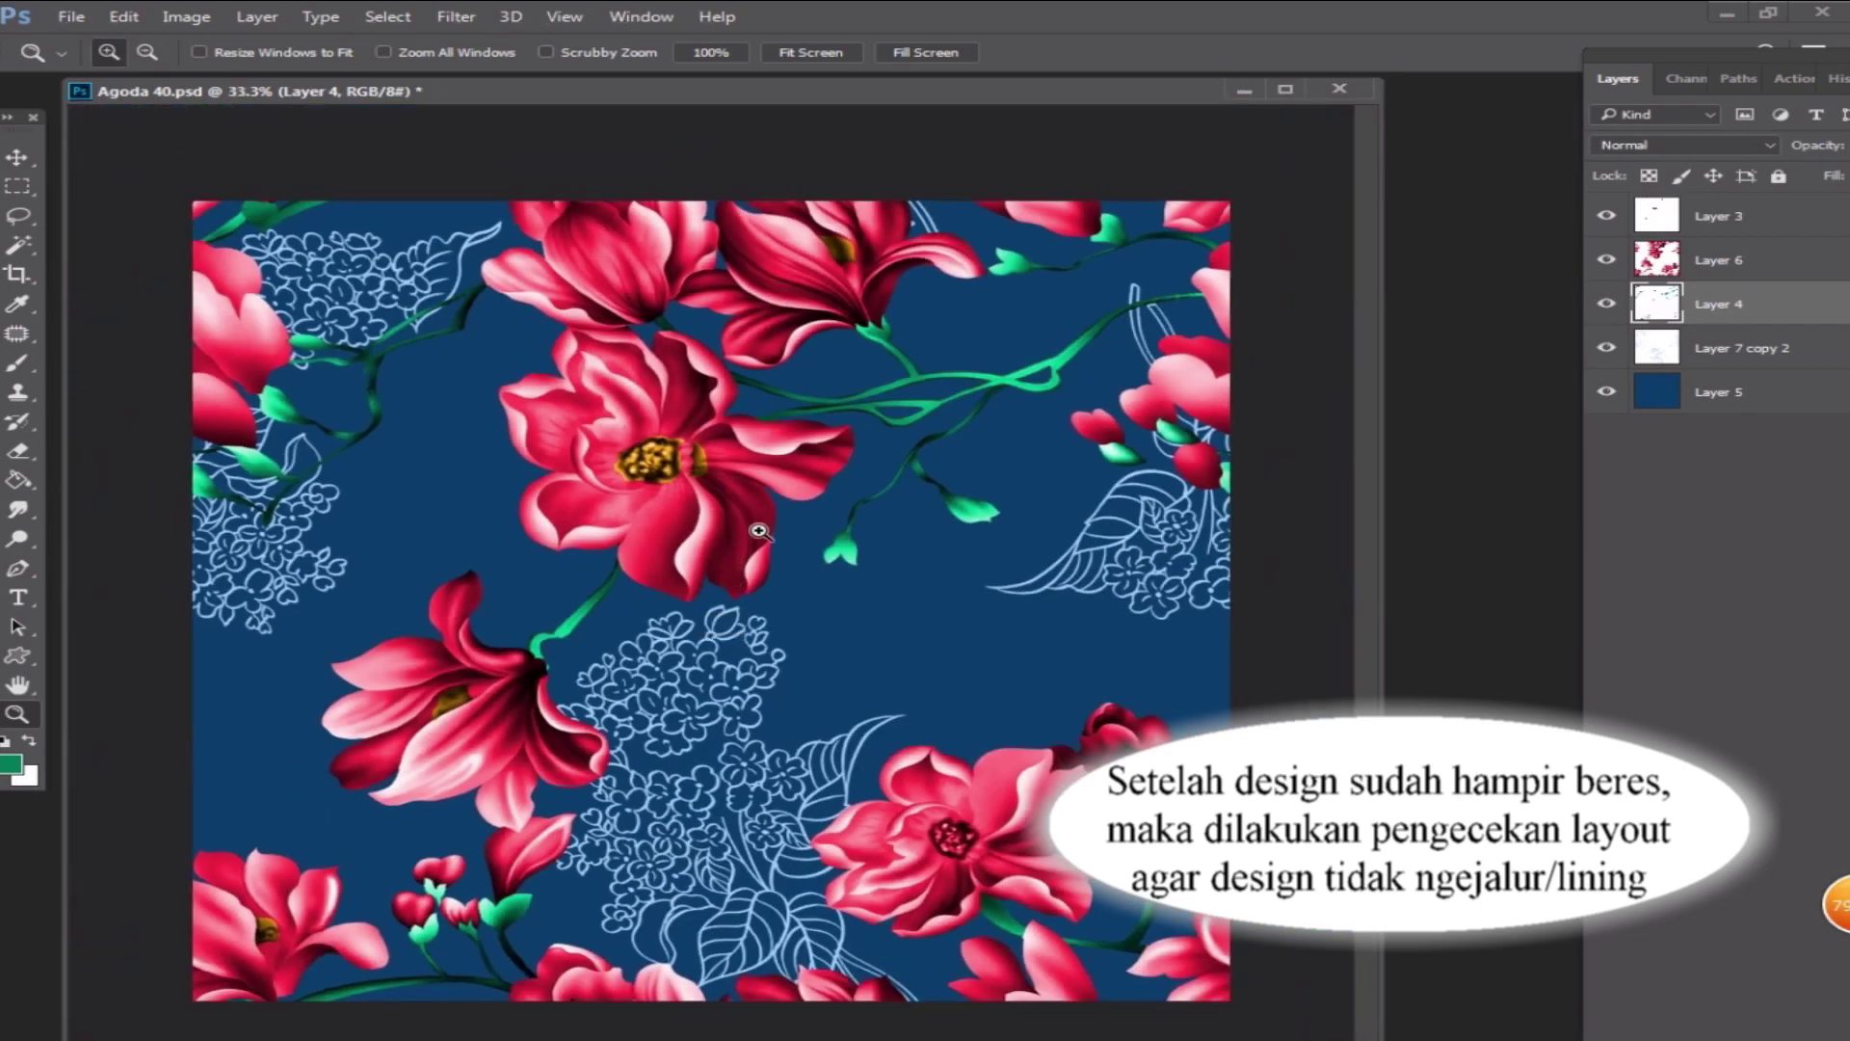
left_click(183, 19)
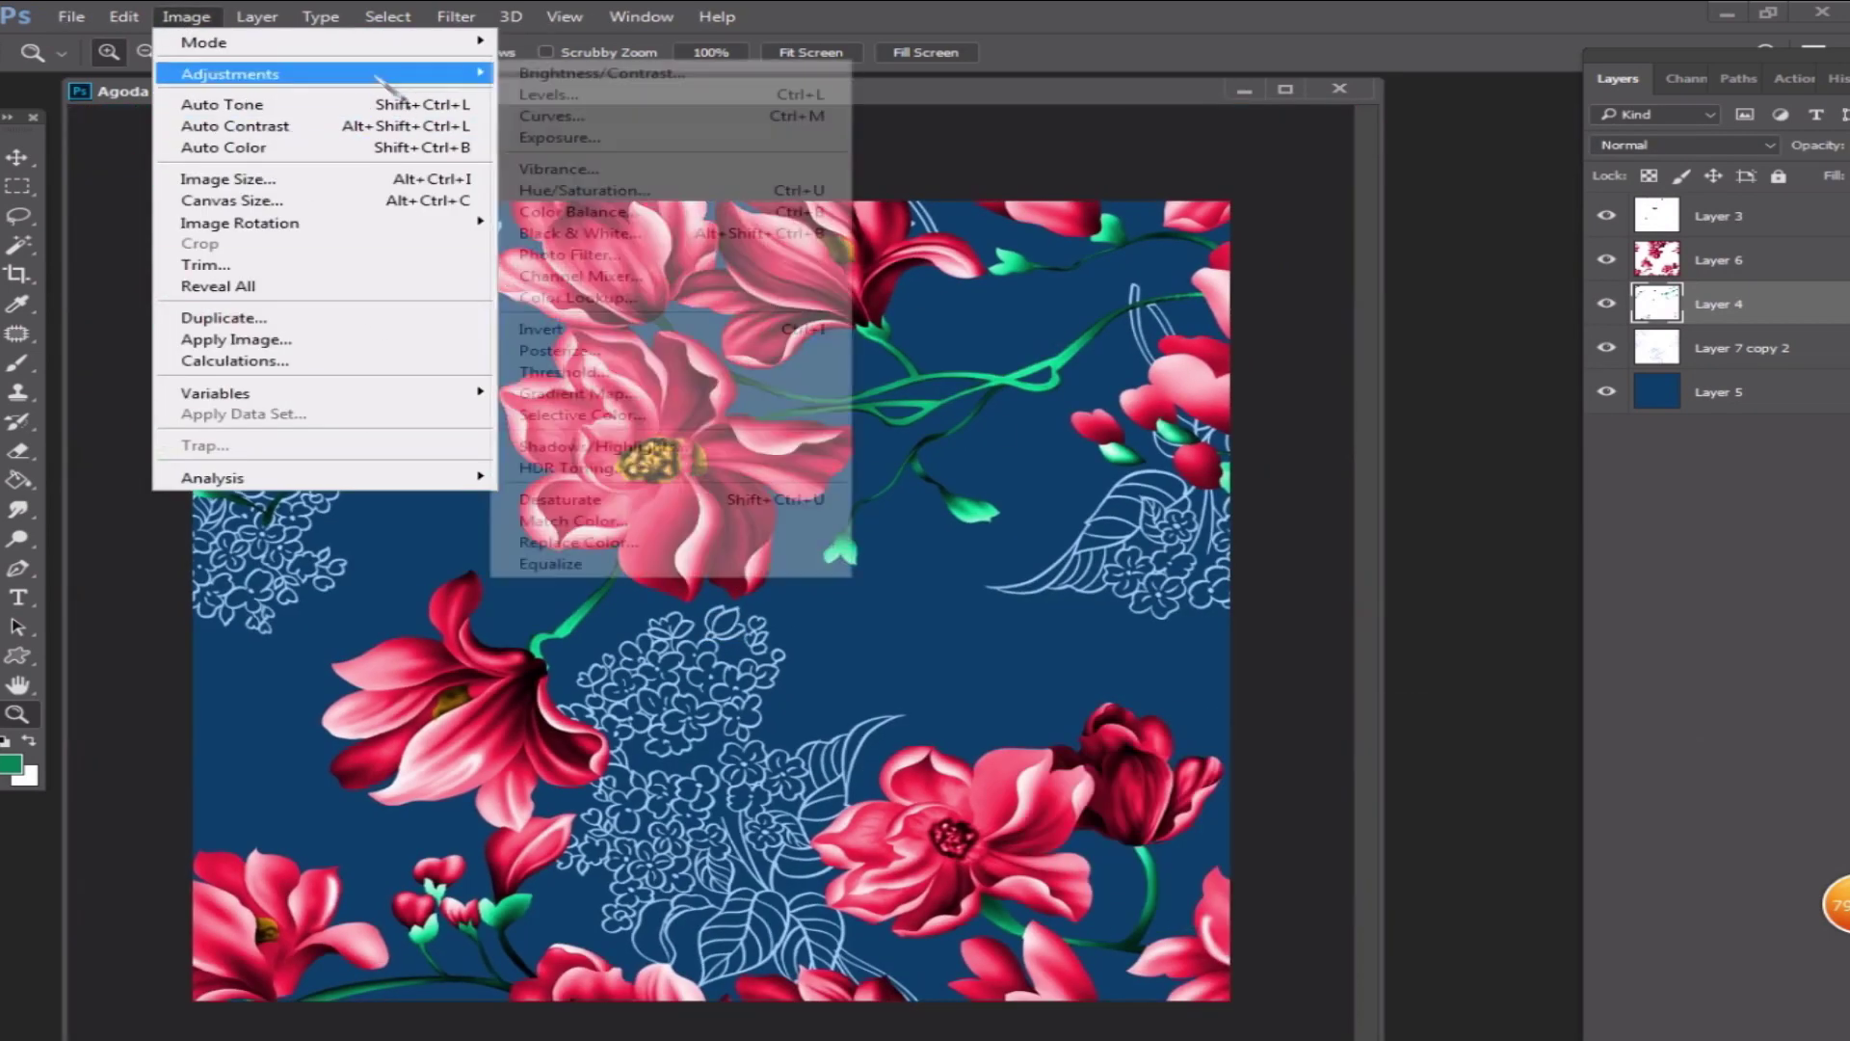
mouse_move(364, 45)
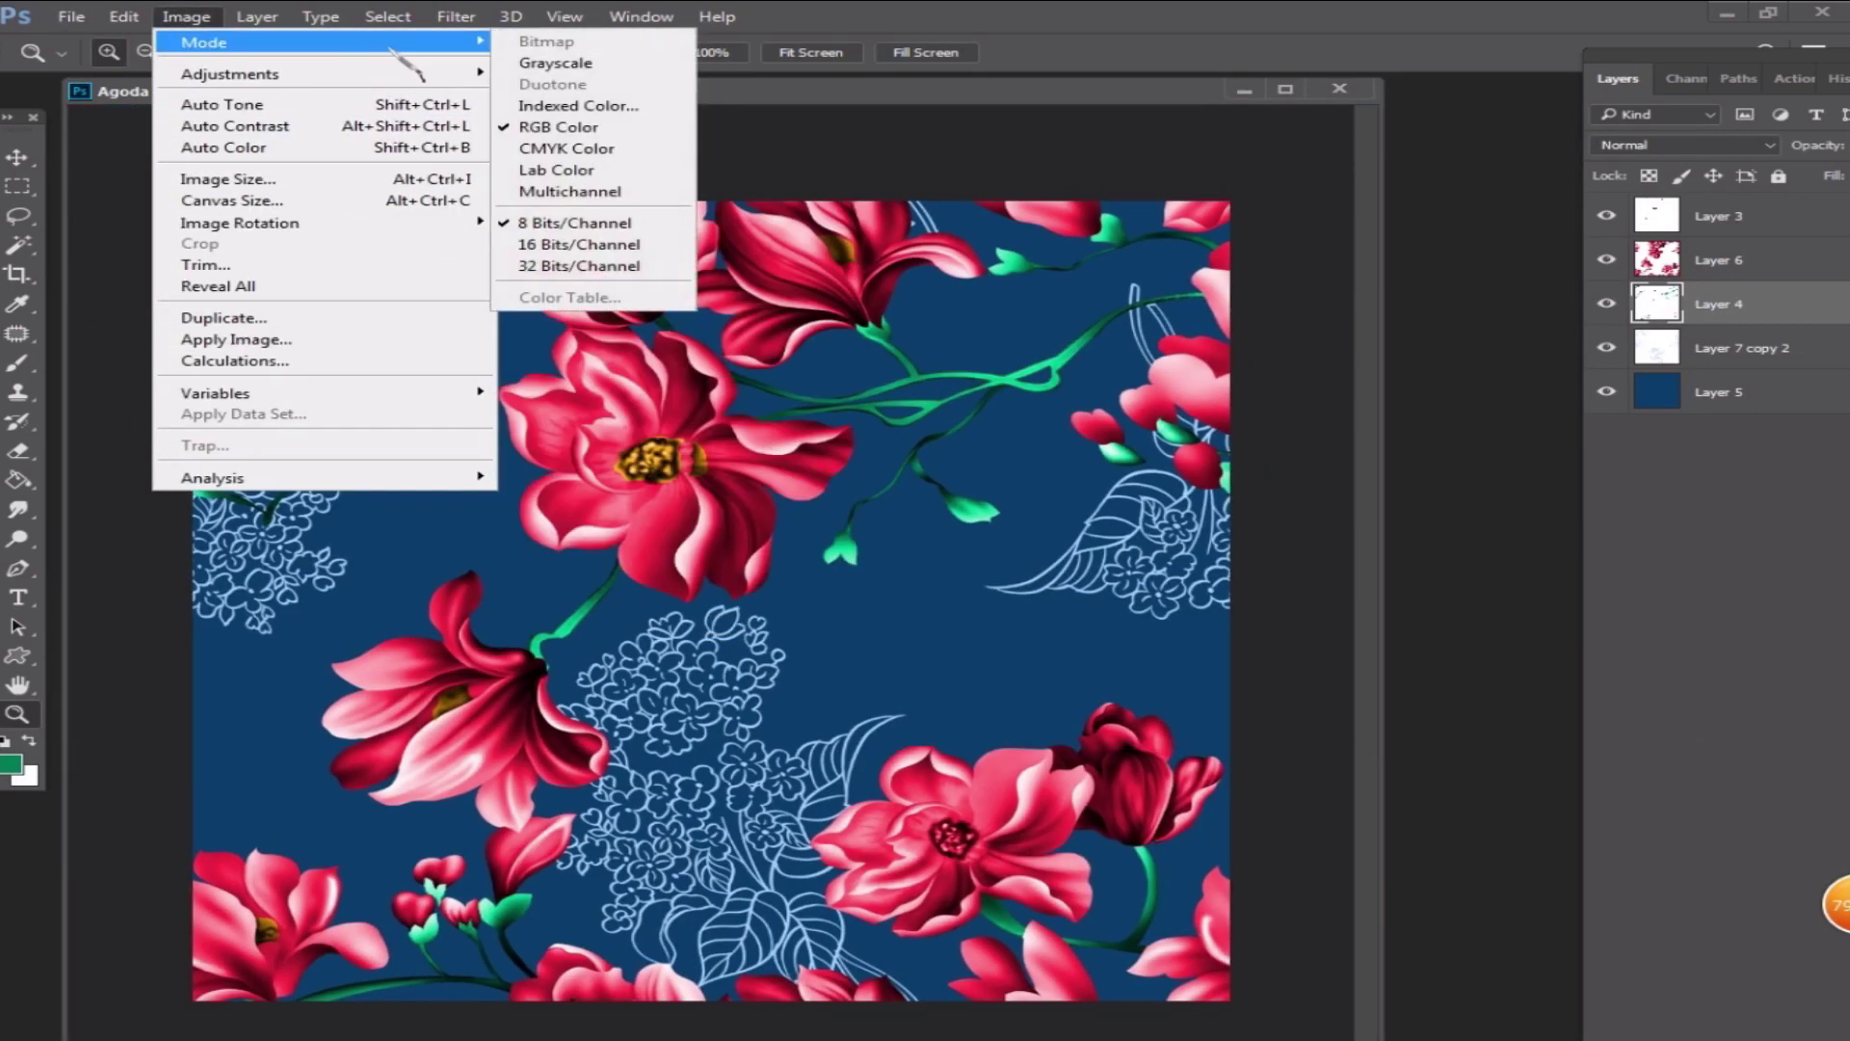
mouse_move(398, 75)
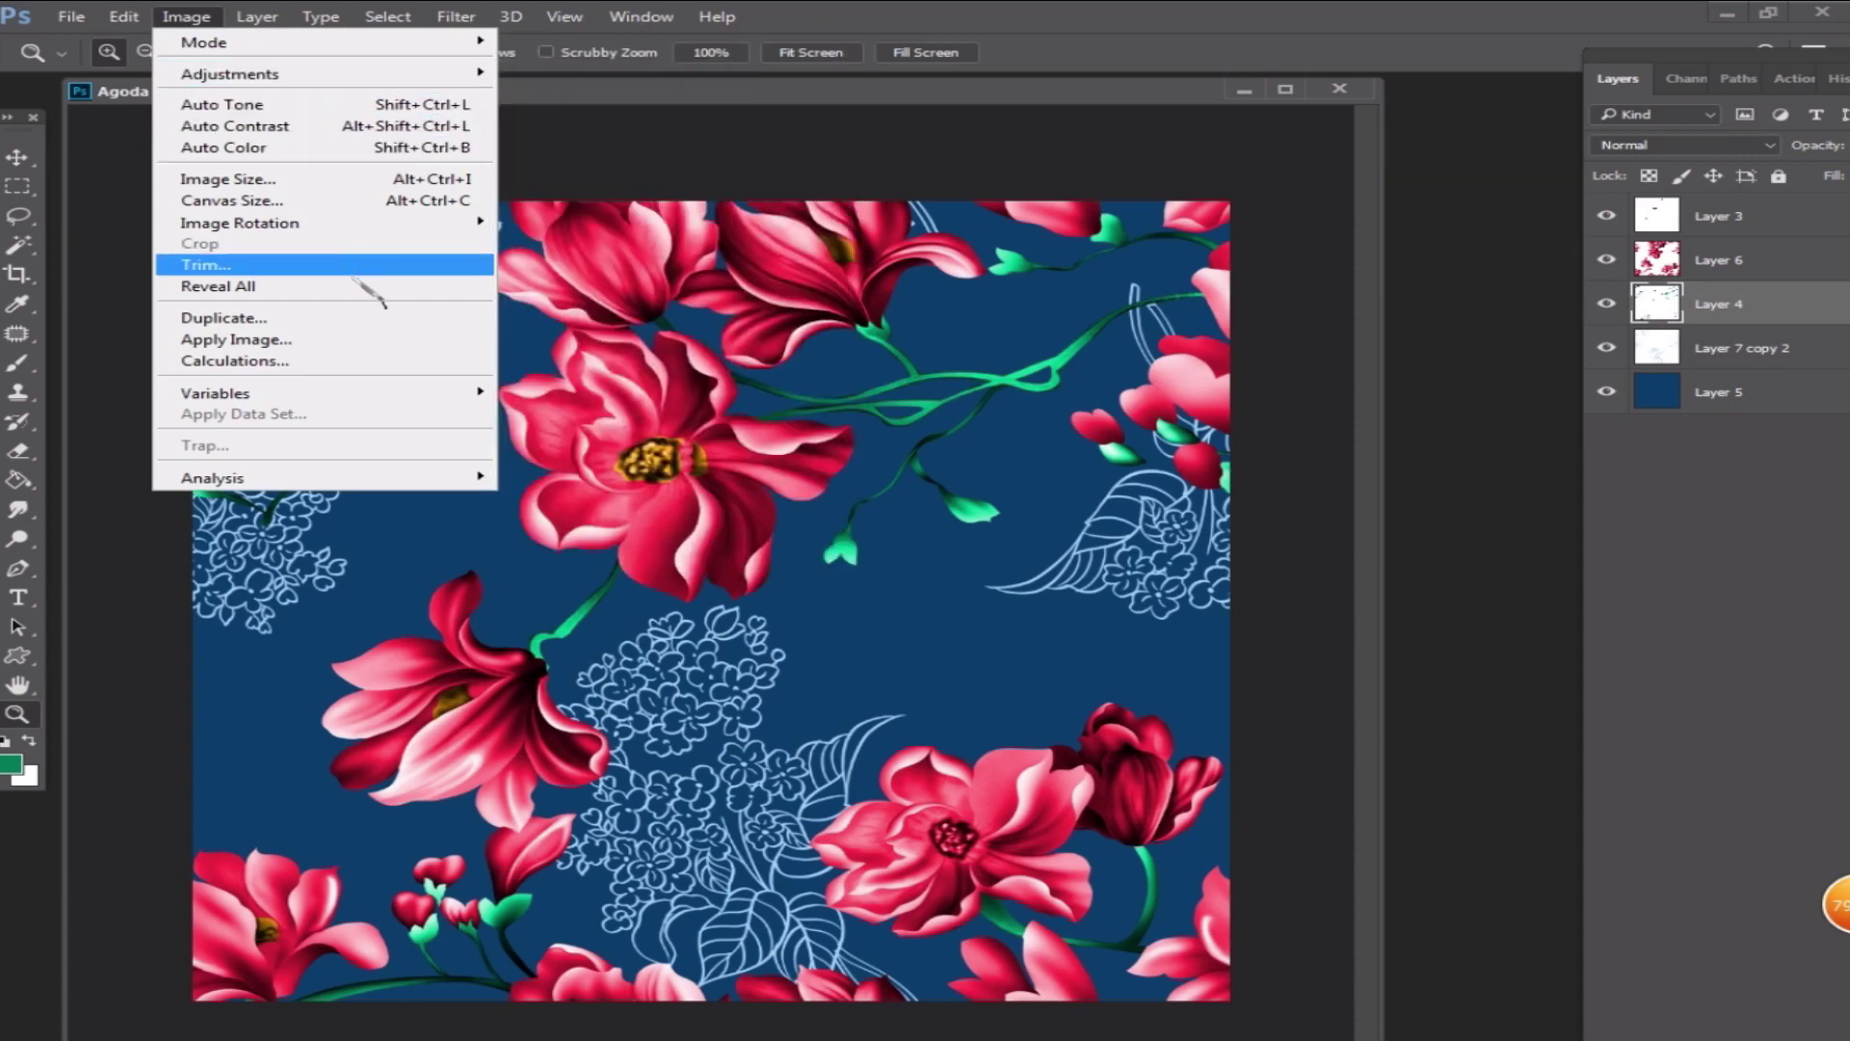
- Open a second window of the same document, showing the whole repeat in both windows
mouse_move(272, 18)
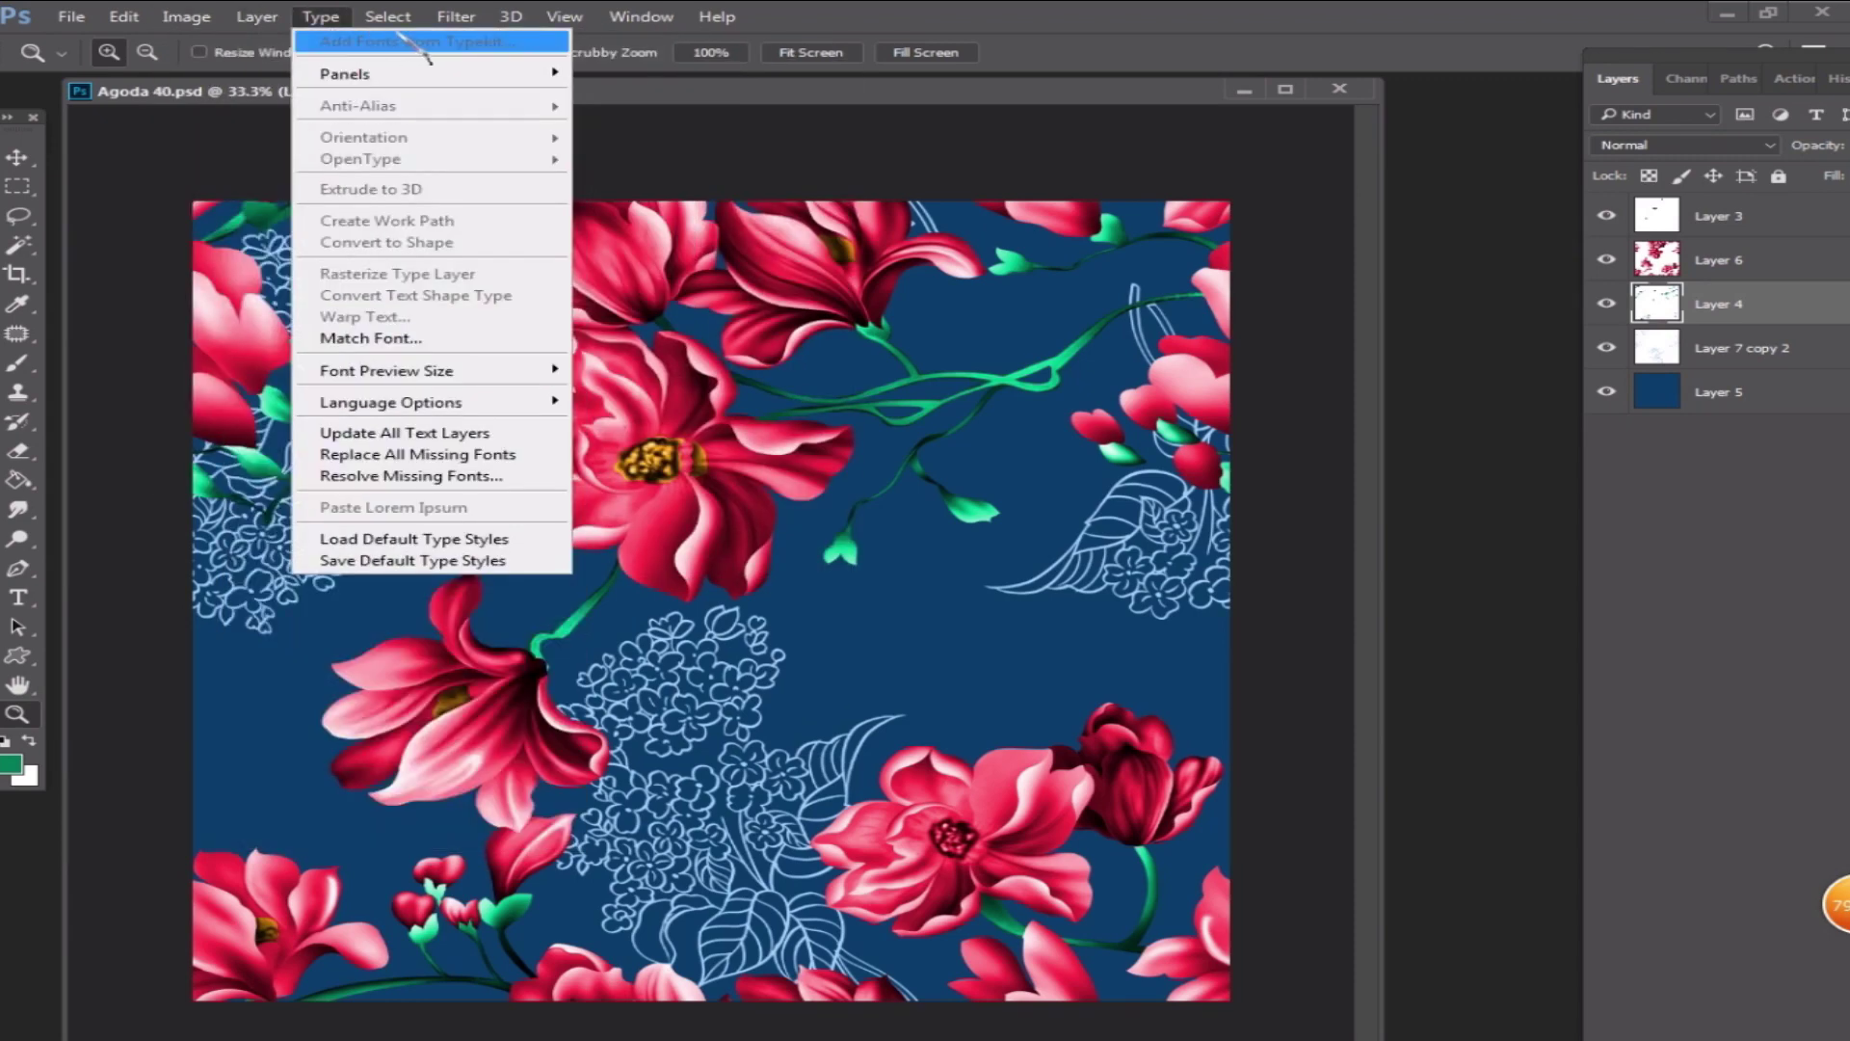
mouse_move(641, 16)
left_click(419, 458)
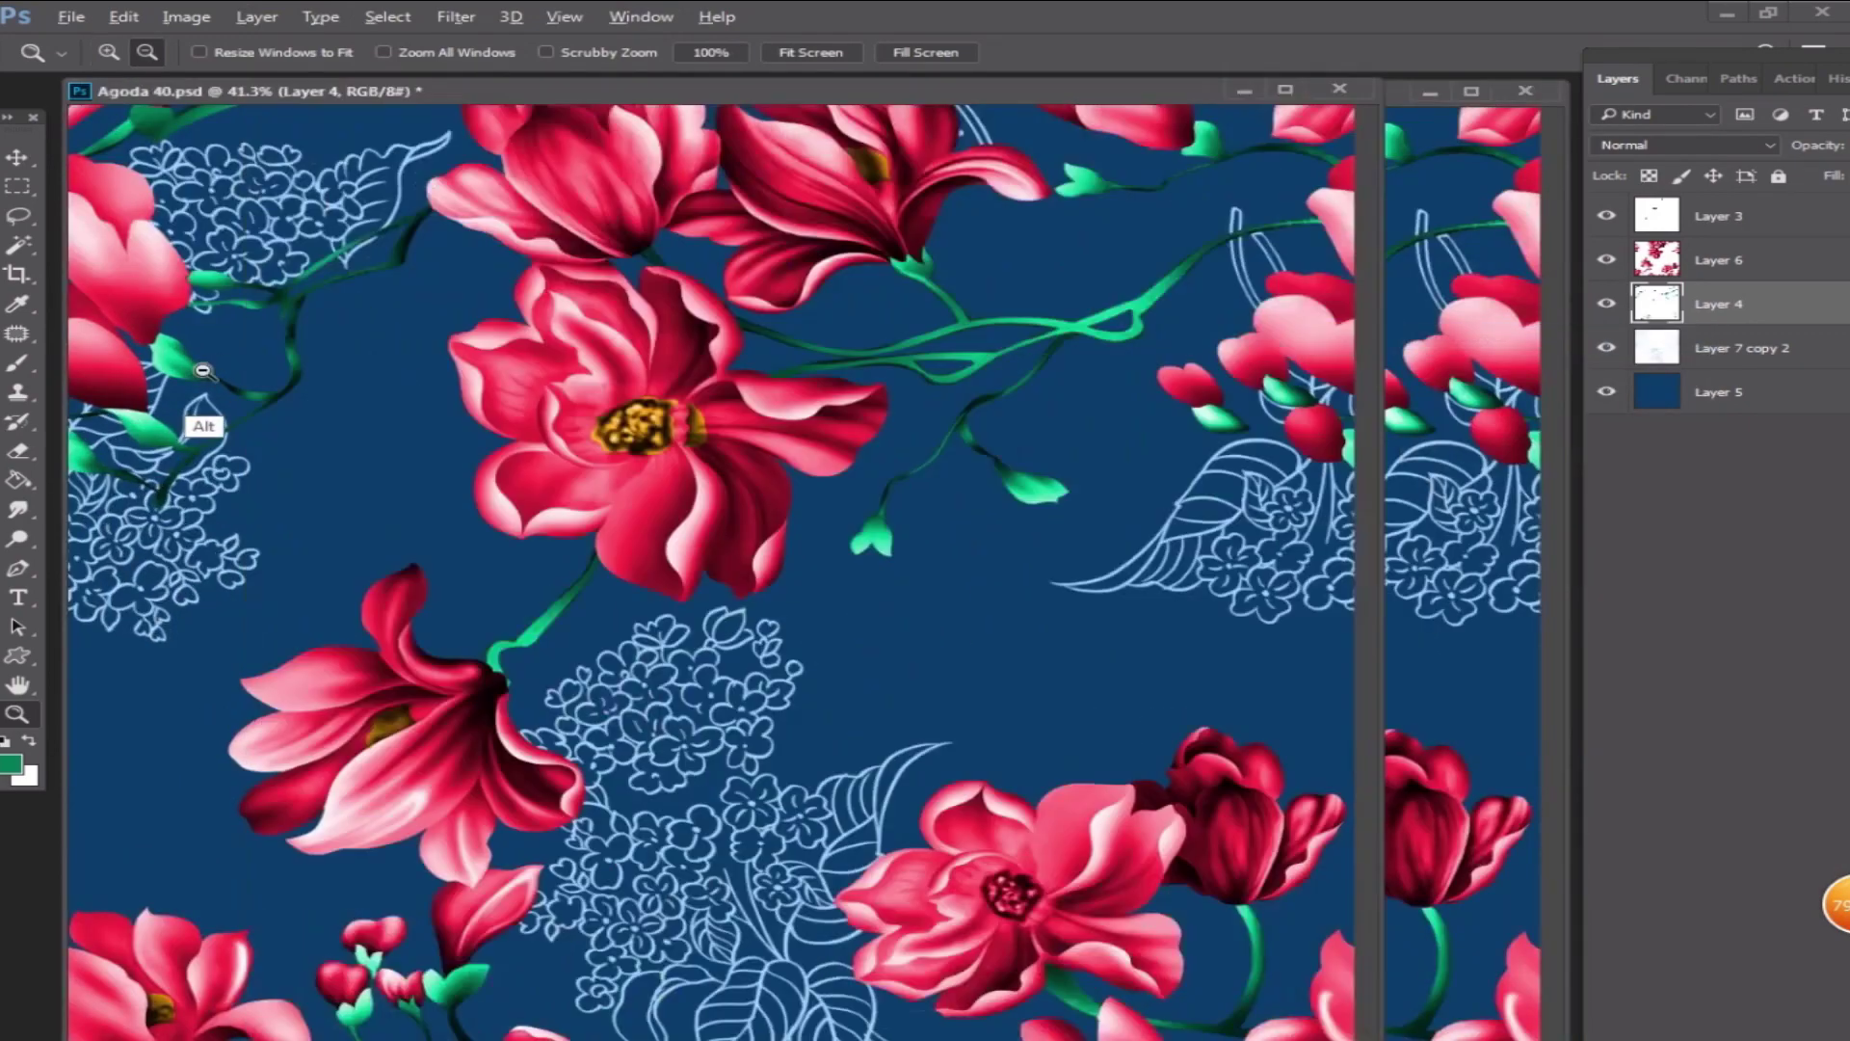
left_click(202, 370, "alt")
left_click(1429, 298, "alt")
left_click(1429, 298, "alt")
left_click(799, 147)
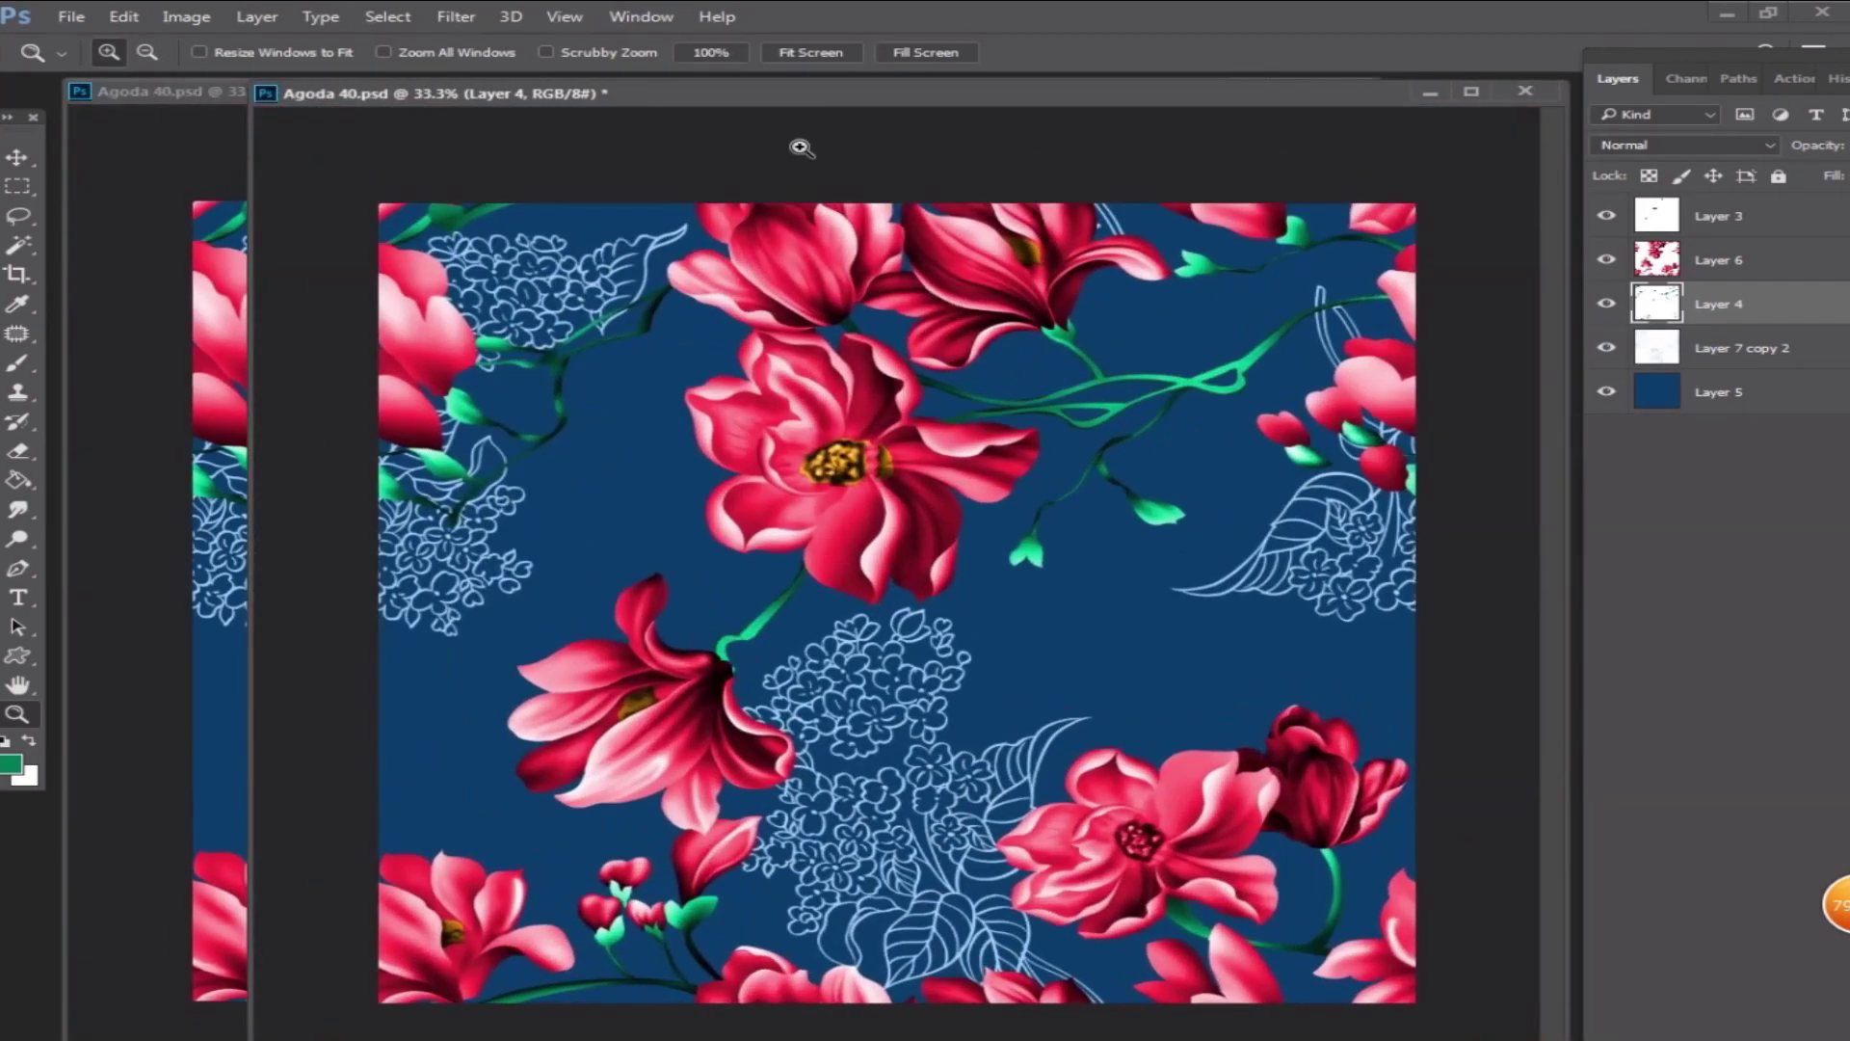
- Arrange the two document windows side by side so the repeat's vertical edges meet as a continuous pattern
left_click_drag(364, 99, 996, 106)
left_click_drag(686, 130, 1091, 130)
mouse_move(696, 98)
left_mouse_down()
mouse_move(556, 108)
mouse_move(695, 97)
left_mouse_up()
left_click(1436, 376)
left_click(1435, 371, "alt")
left_click_drag(862, 86, 731, 98)
left_click_drag(982, 799, 1002, 810)
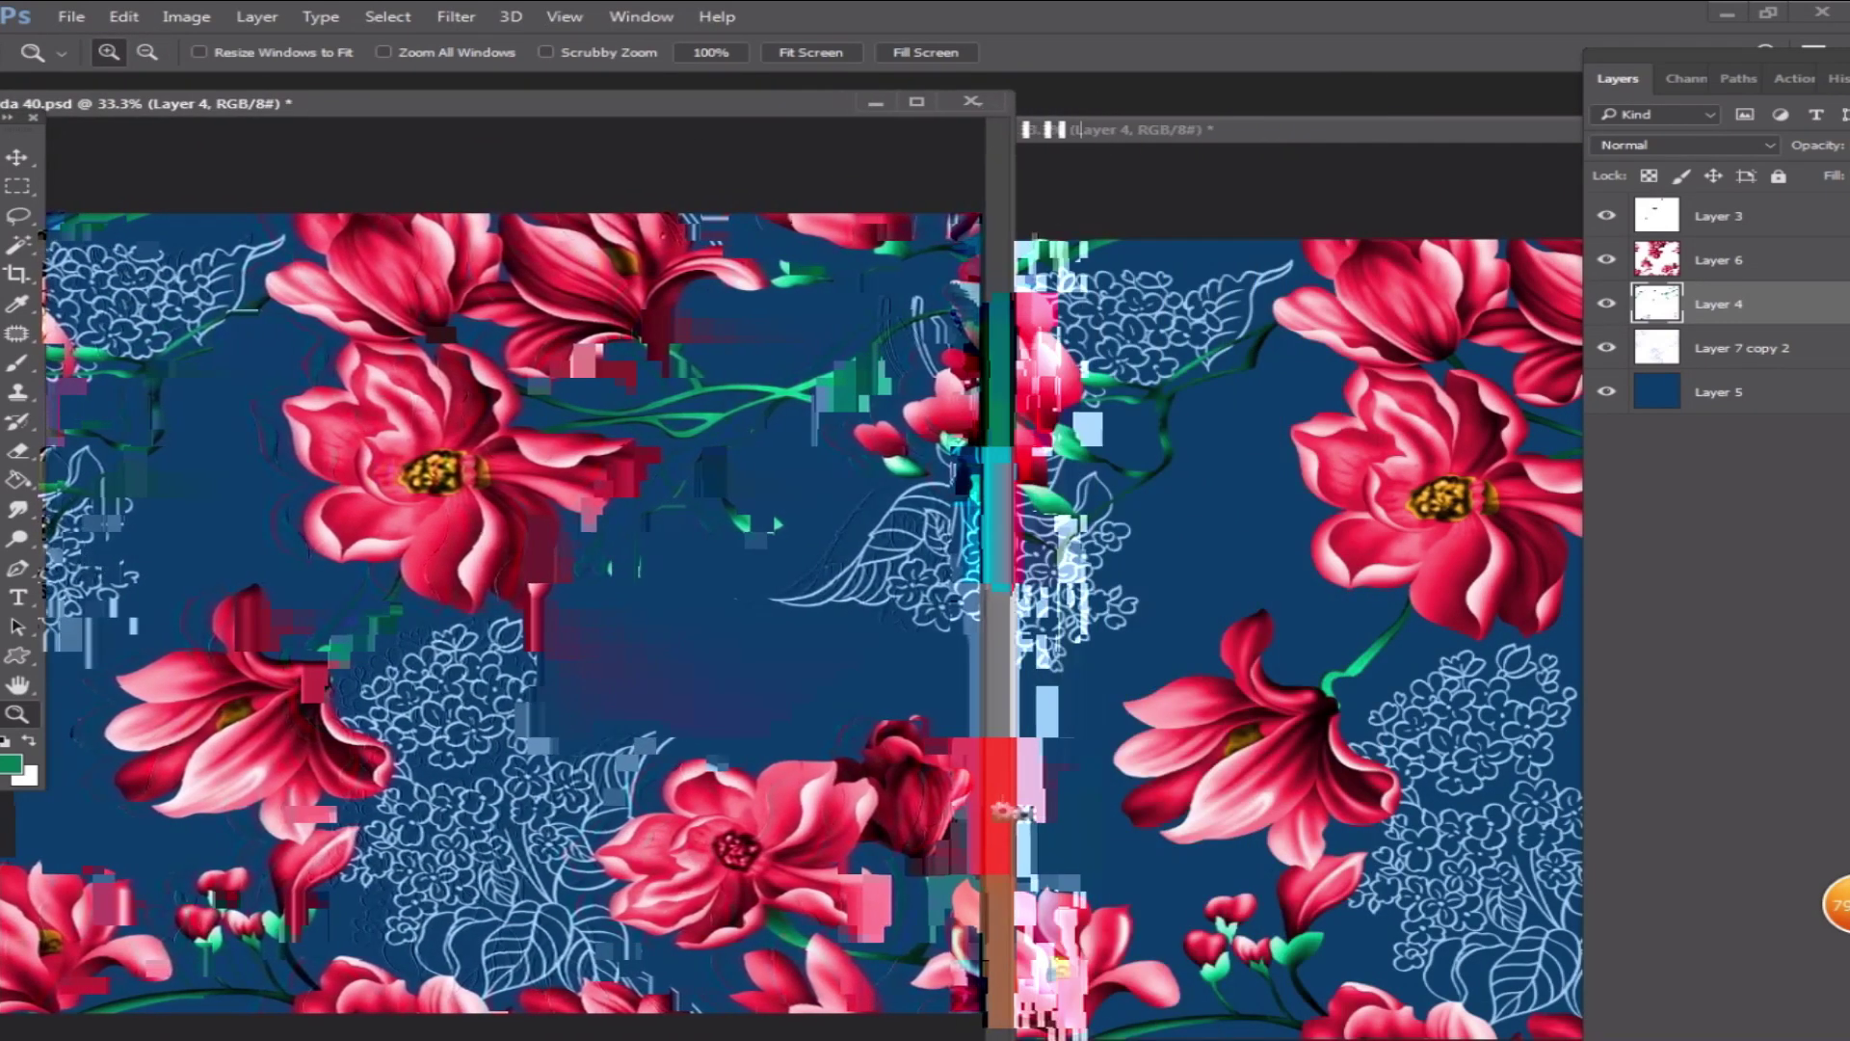
left_click(1176, 170)
left_click_drag(1040, 129, 1039, 115)
left_click(908, 325)
key("ctrl+0")
key("ctrl+minus")
left_click_drag(696, 97, 989, 102)
left_click_drag(550, 349, 794, 376)
left_click_drag(934, 97, 1133, 112)
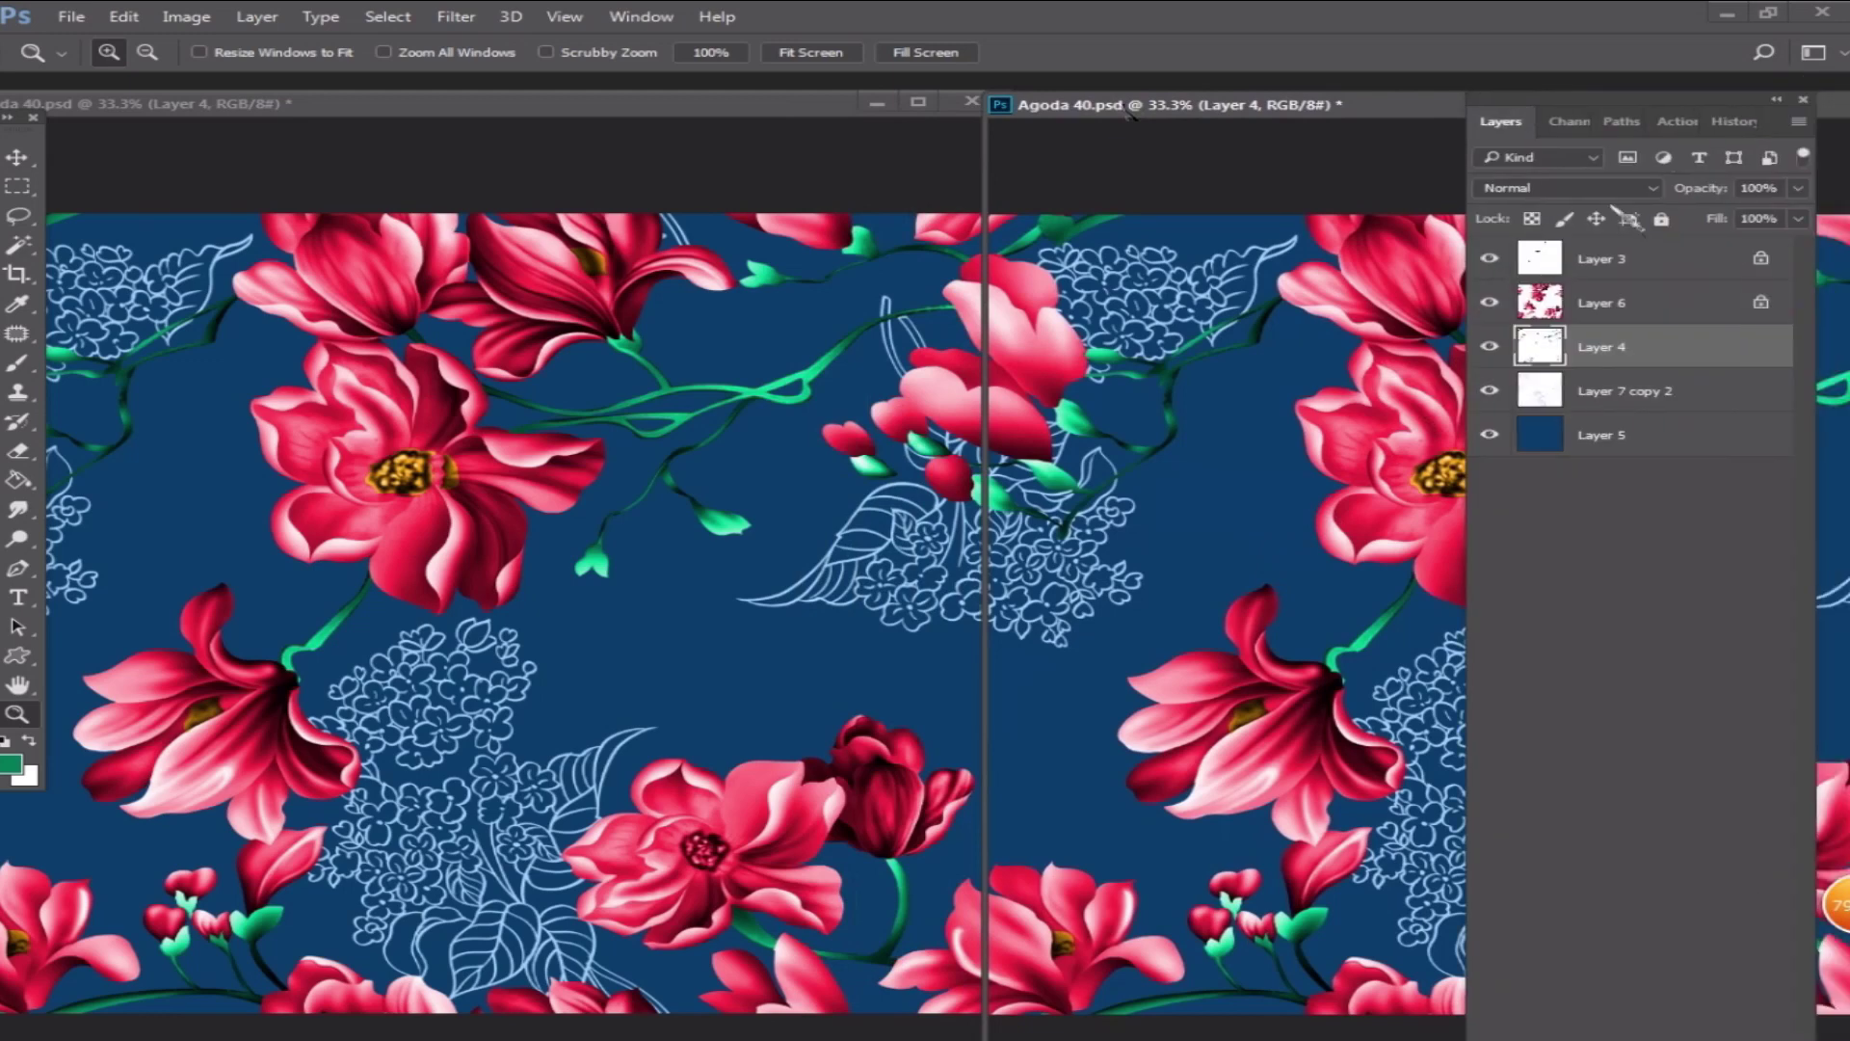
- Lasso the line motif at the seam on Layer 7 copy 2 and shift it down below the pink buds
key("l")
mouse_move(997, 362)
left_mouse_down()
mouse_move(1224, 578)
mouse_move(993, 742)
left_mouse_up()
key("Tab")
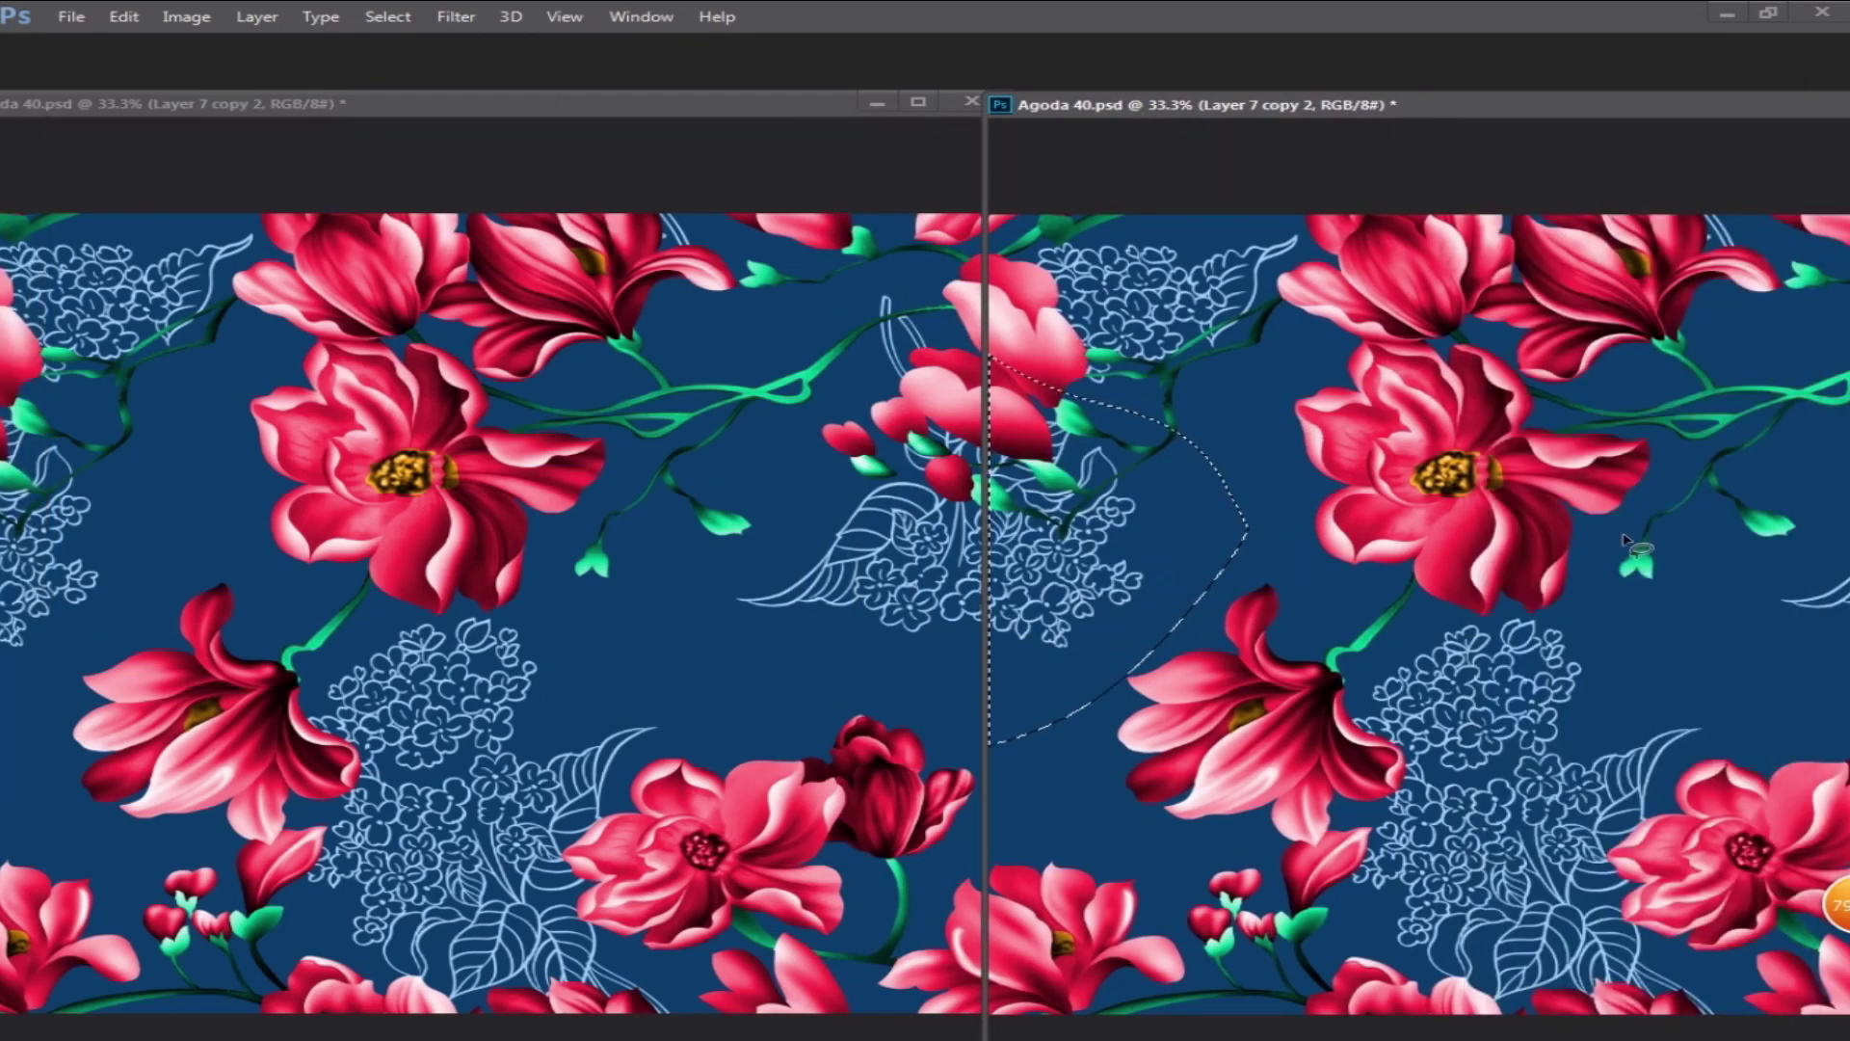
key("ctrl+minus")
mouse_move(1770, 655)
left_mouse_down()
mouse_move(1689, 464)
mouse_move(1774, 457)
left_mouse_up()
key("ctrl+plus")
key("ctrl+plus")
left_click_drag(1117, 553, 1120, 611)
key("ctrl+d")
key("alt")
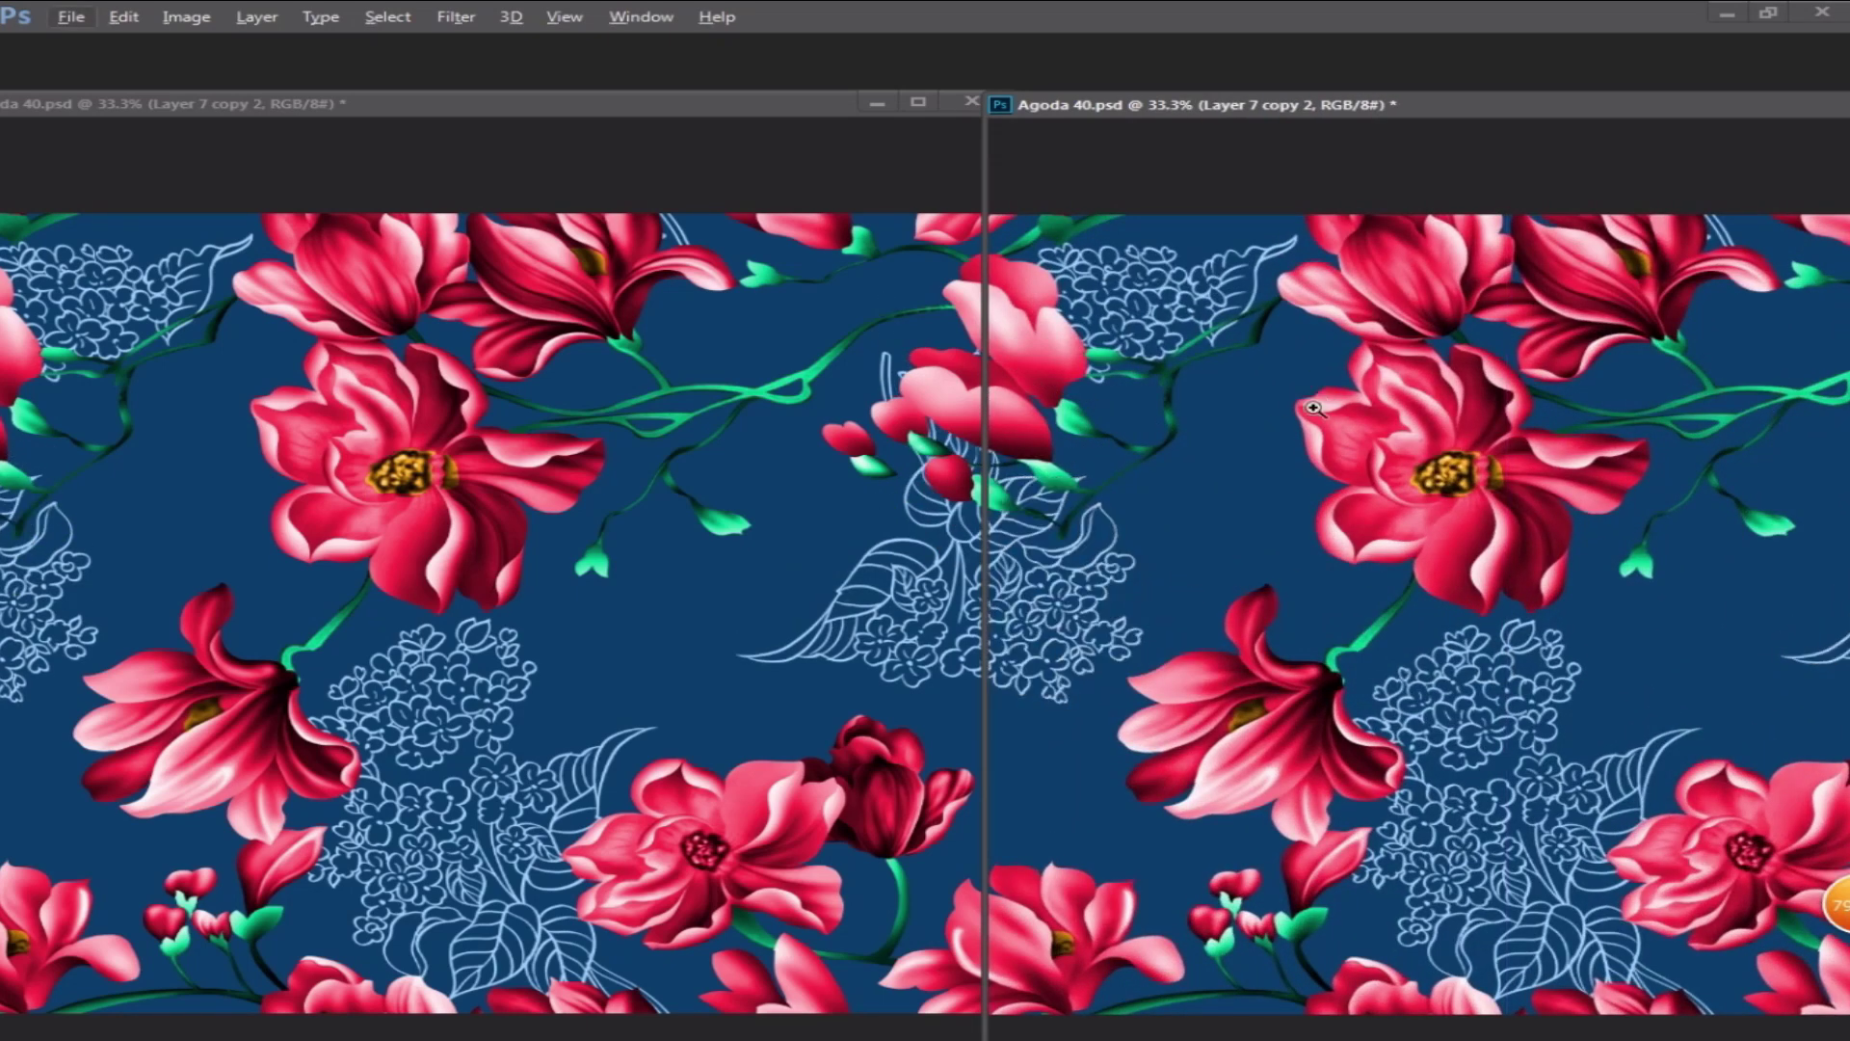
- Lasso the upper line-flower cluster in the central group, then rotate it and move it toward the empty area on its right
scroll(1549, 702, "up", 1)
scroll(1549, 703, "down", 1)
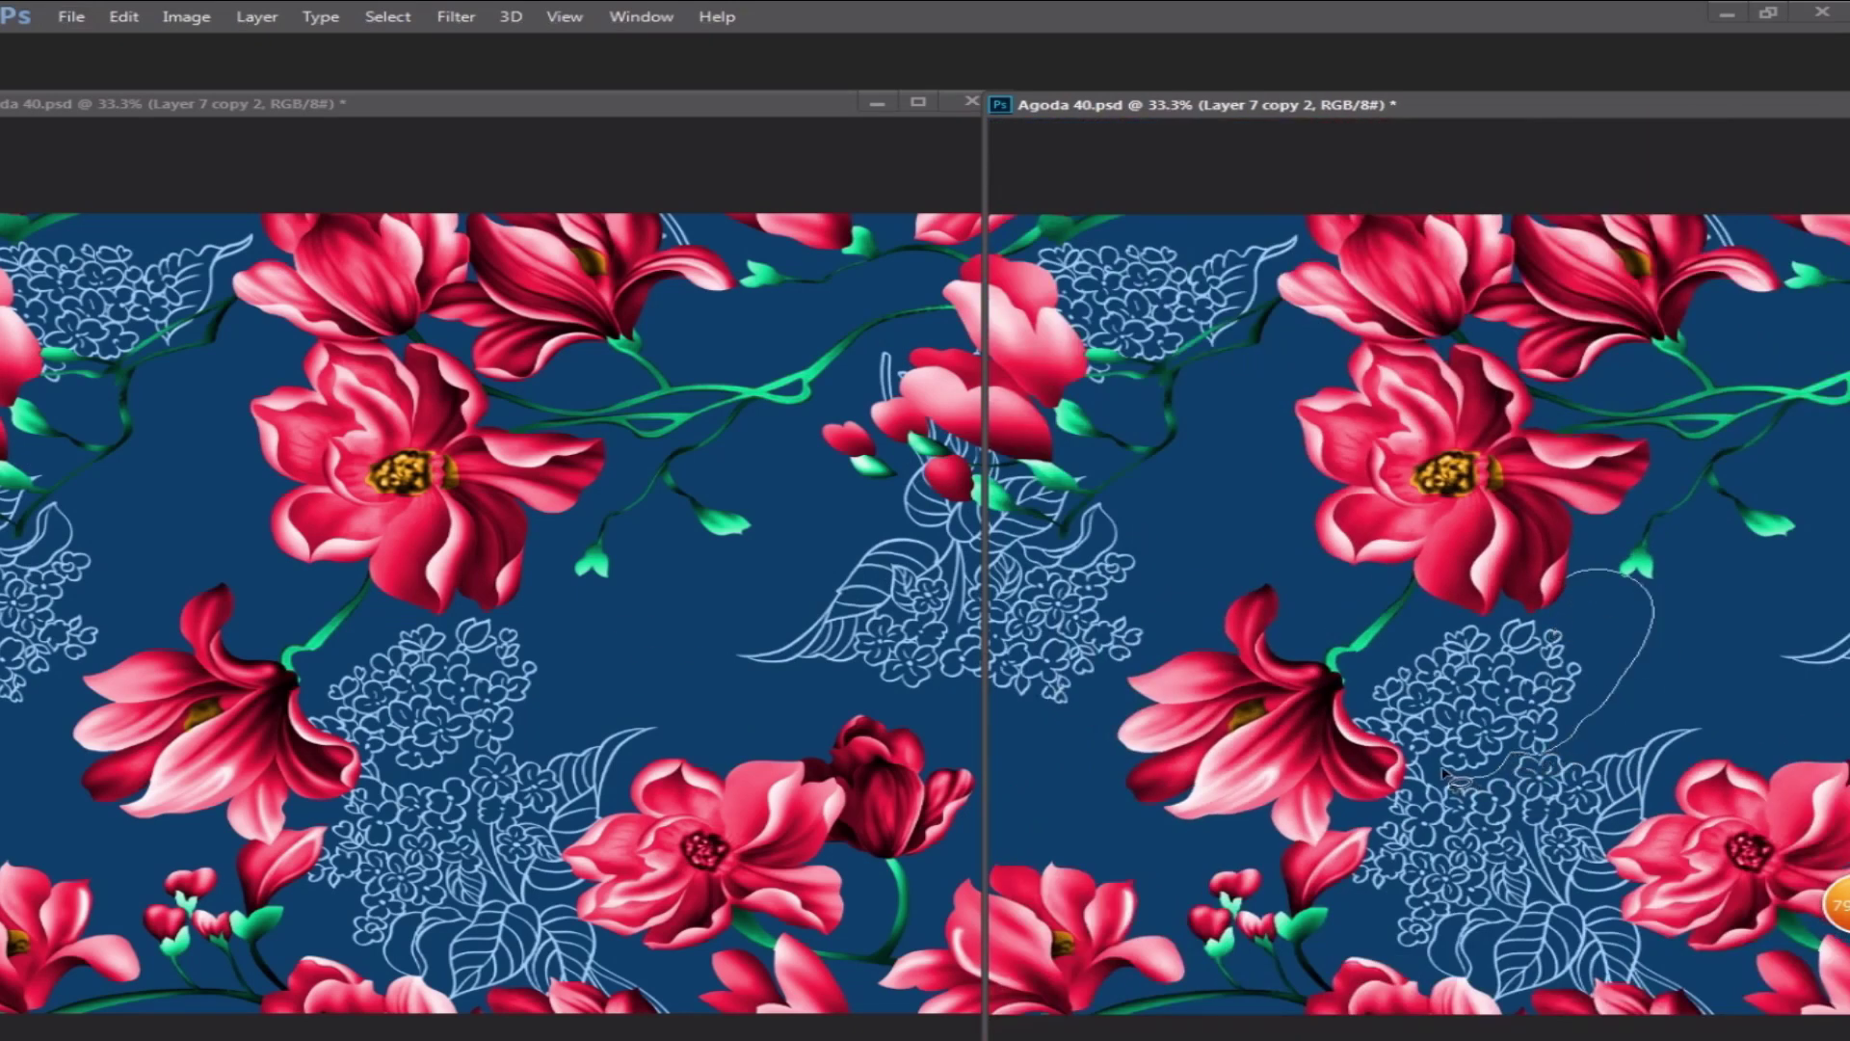
left_click_drag(1407, 790, 1356, 578)
key("ctrl+t")
left_click_drag(1524, 667, 1624, 634)
left_click_drag(1639, 832, 1556, 855)
left_click_drag(1609, 777, 1635, 778)
left_click_drag(1570, 913, 1628, 892)
left_click_drag(1653, 766, 1625, 780)
left_click_drag(1763, 774, 1760, 727)
left_click_drag(1798, 738, 1800, 723)
left_click_drag(1660, 738, 1655, 730)
key("Return")
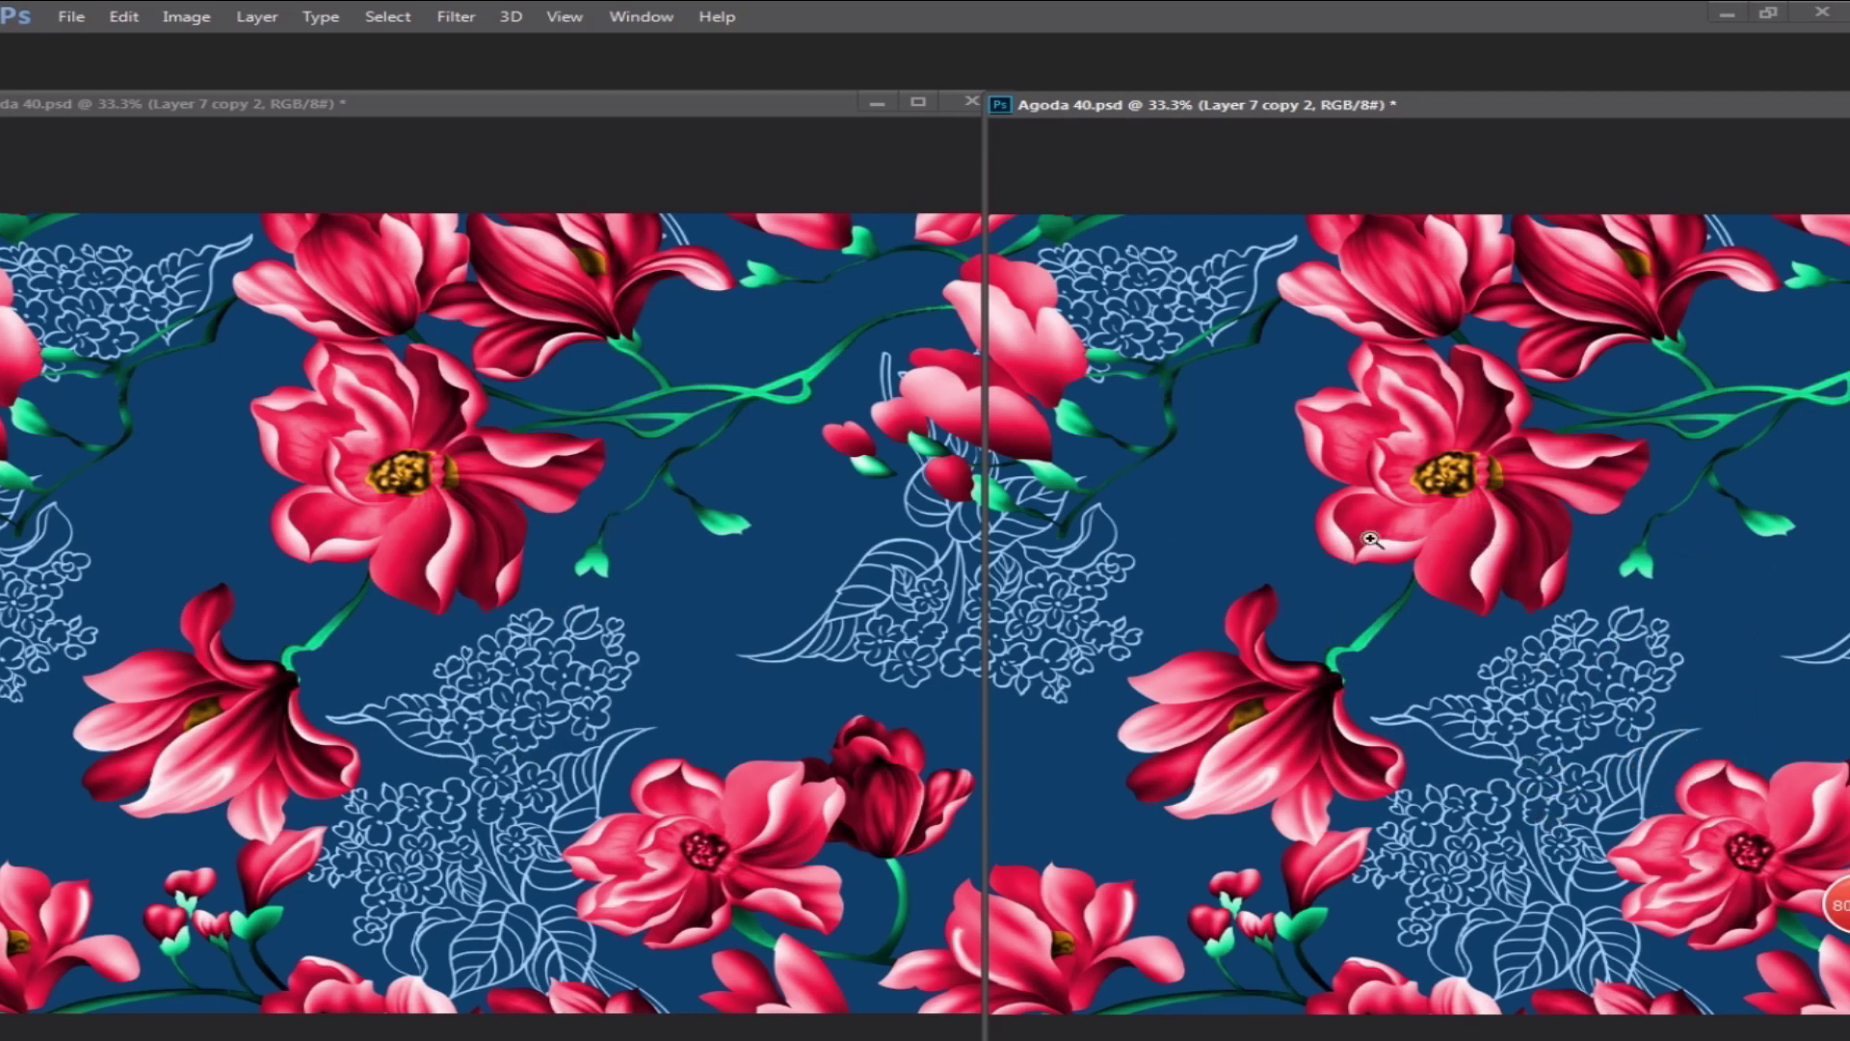
- Offset the red flowers on Layer 6 to the right and down, wrapping them around the canvas
right_click(1374, 452)
left_click(1409, 465)
key("ctrl+alt+f")
key("Escape")
key("ctrl+alt+f")
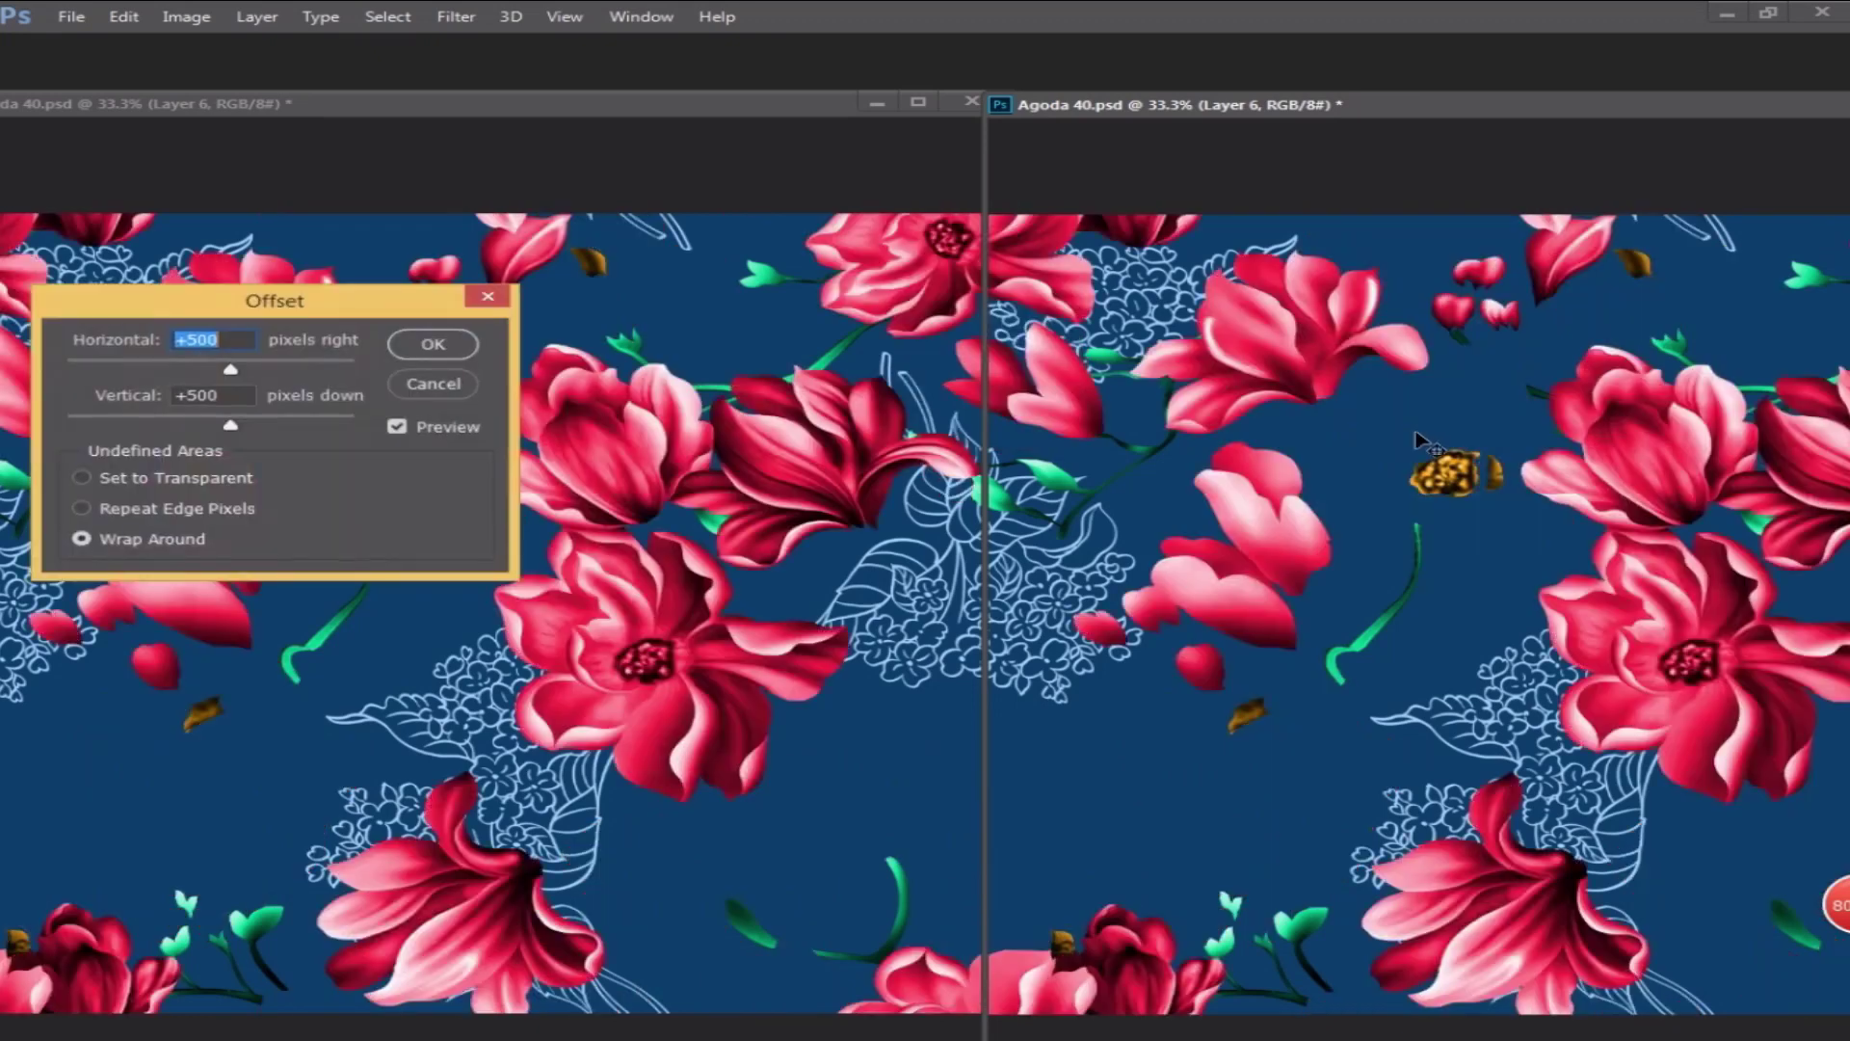
left_click_drag(1517, 501, 1489, 557)
key("Return")
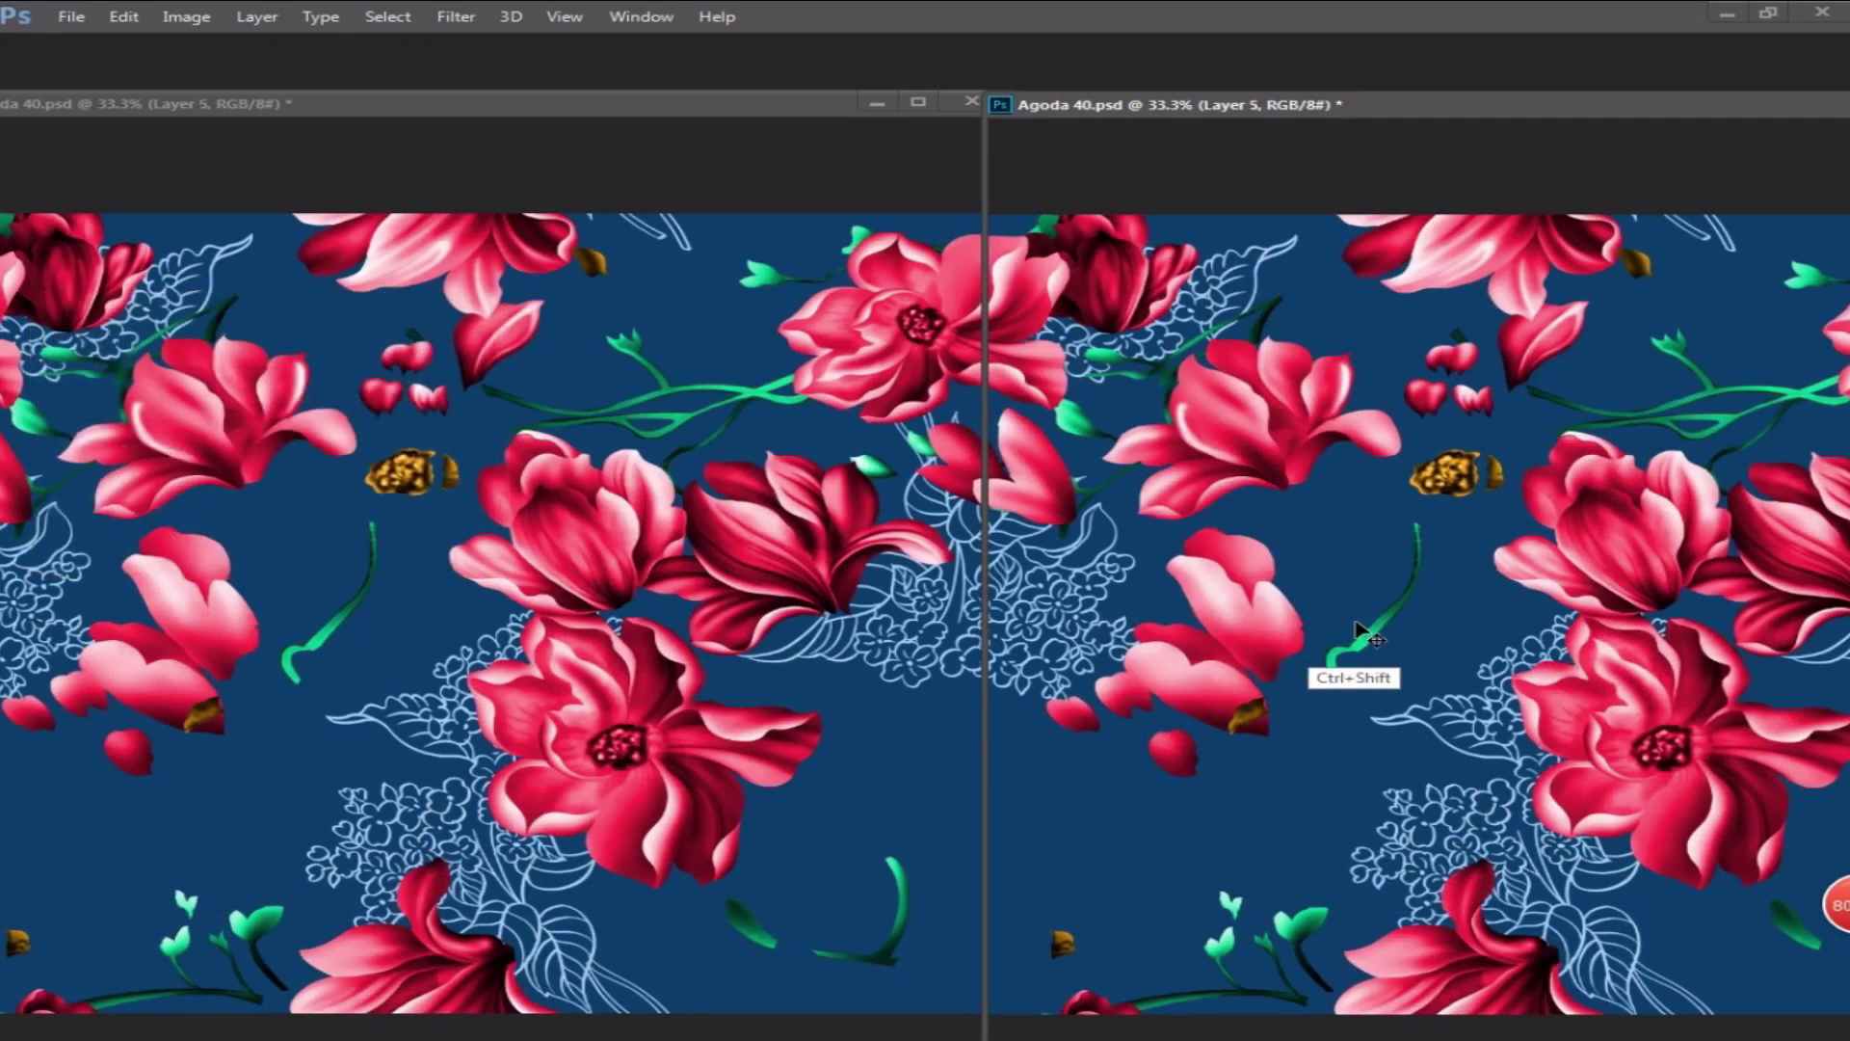
- Repeat the same offset on the stem, line-motif and flower-centre layers so they realign with the red flowers
key("ctrl+shift+f")
key("Escape")
right_click(1360, 634, "ctrl+alt")
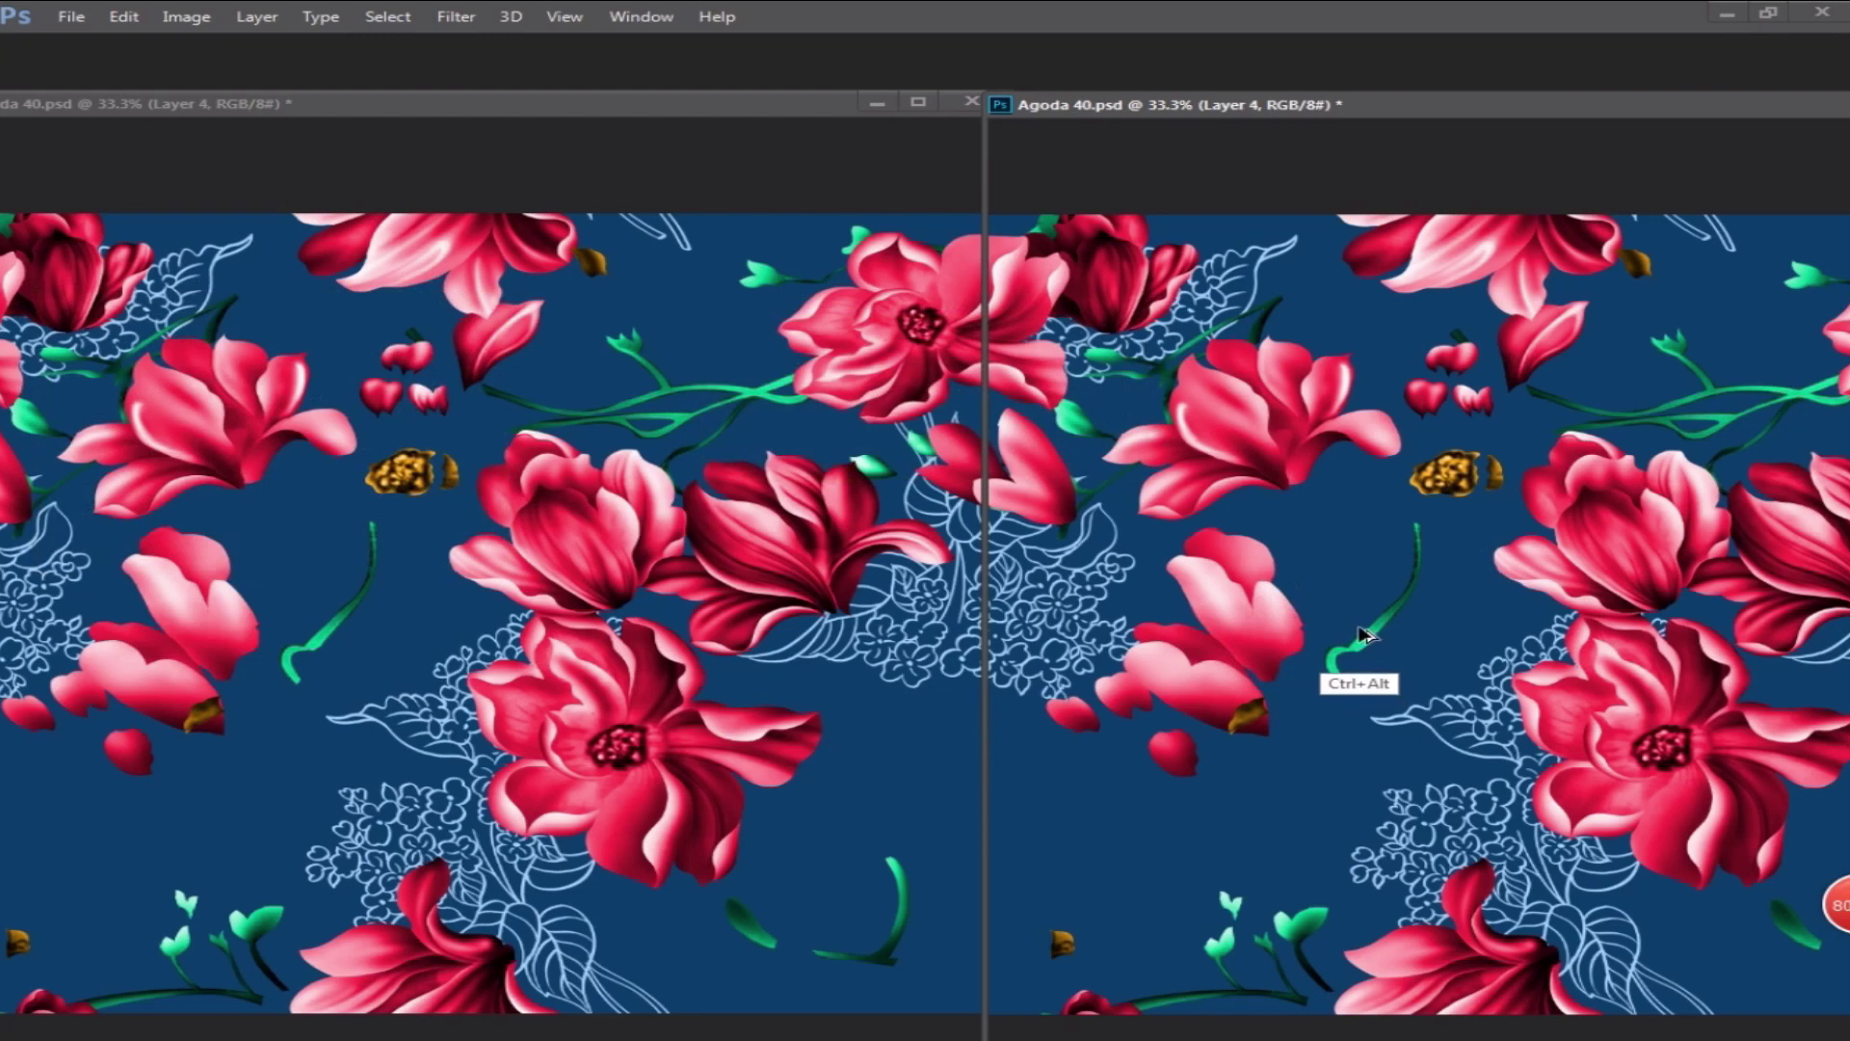
key("ctrl+f")
left_click(1110, 574, "ctrl")
key("ctrl+f")
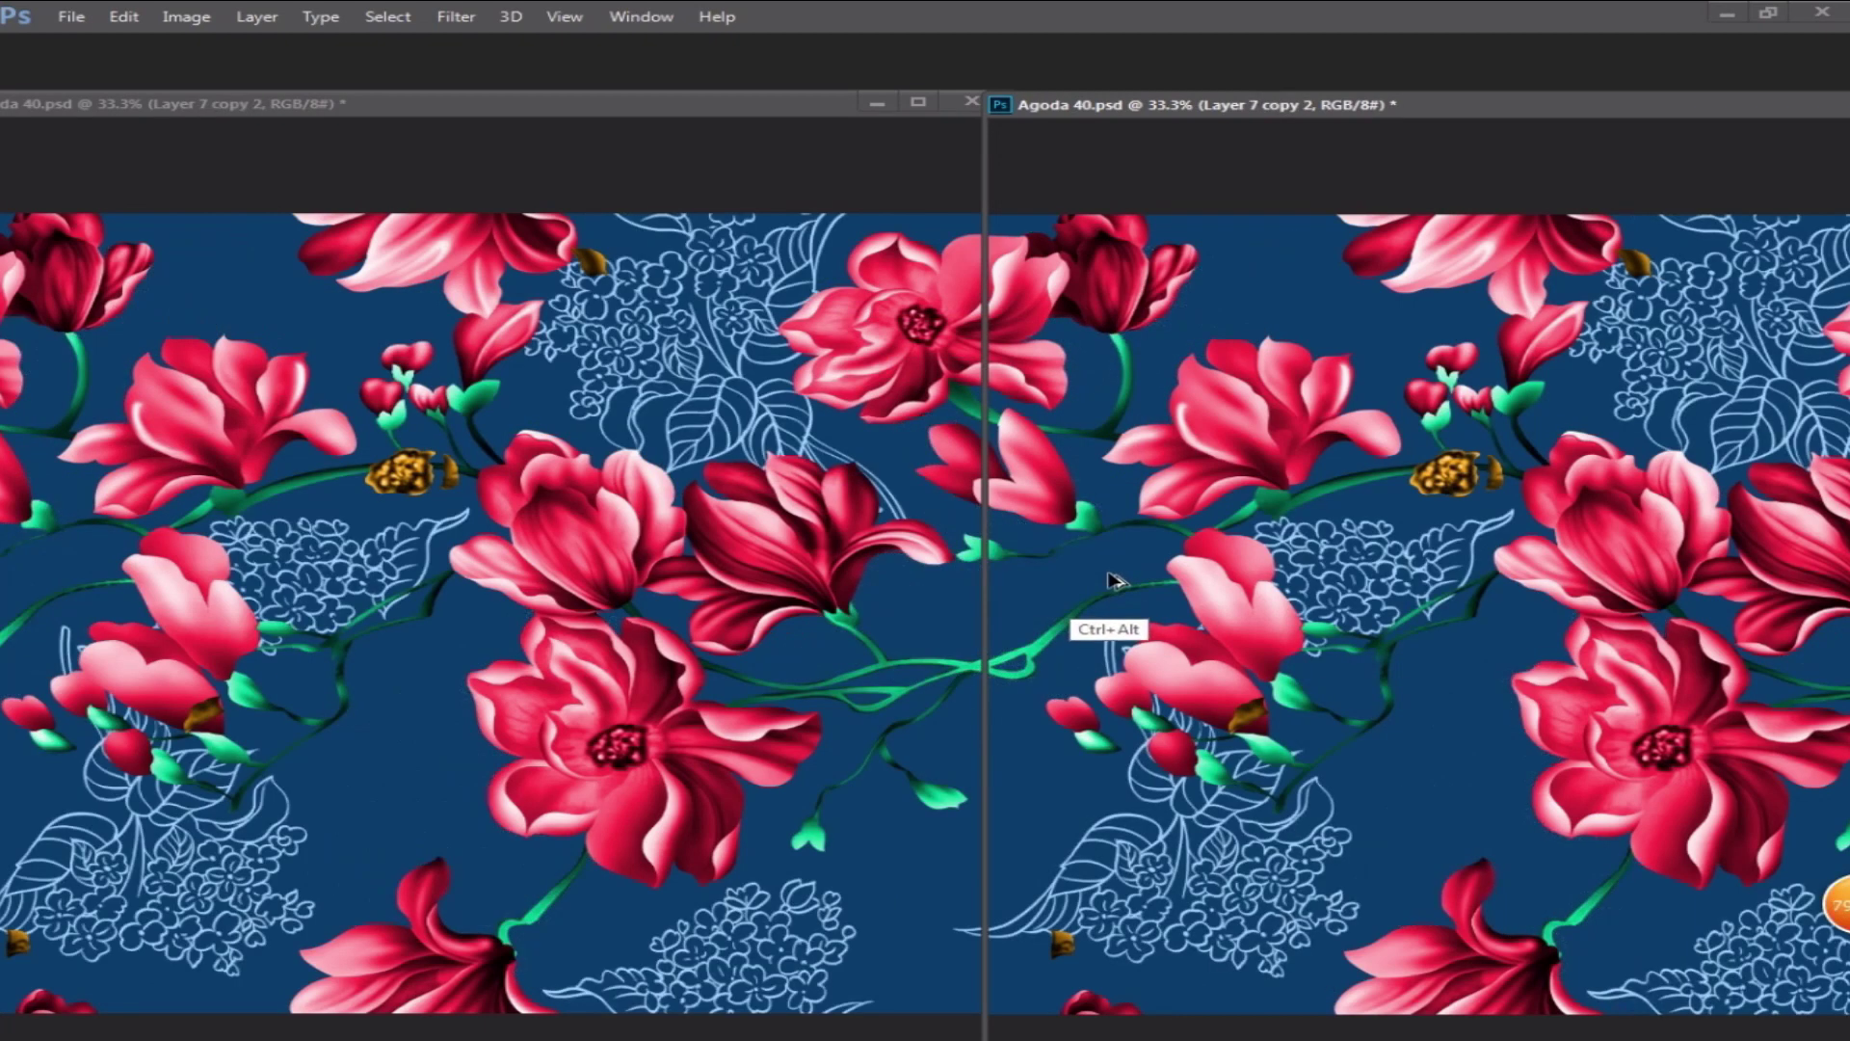
left_click(1446, 475, "ctrl")
key("ctrl+f")
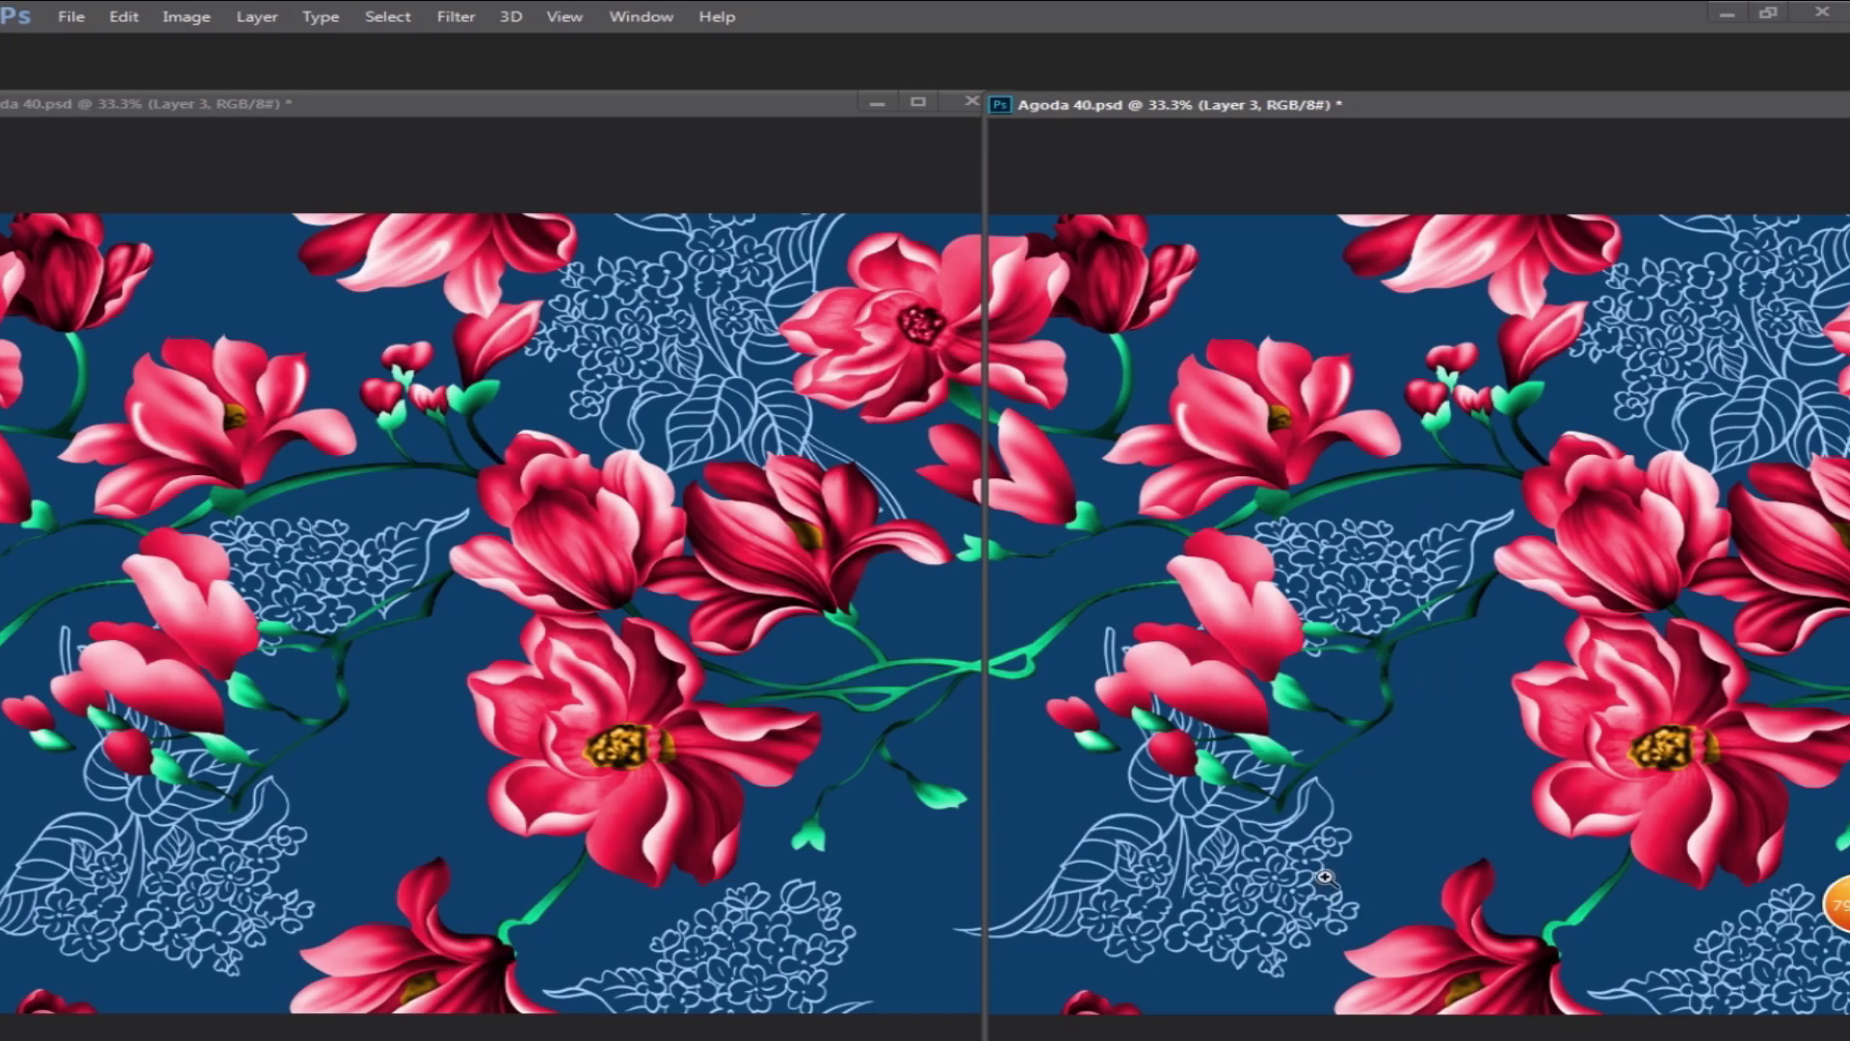
- Offset the flower-centre, red flower, stem and line-motif layers horizontally to the right, with a vertical offset of 0
key("ctrl+alt+f")
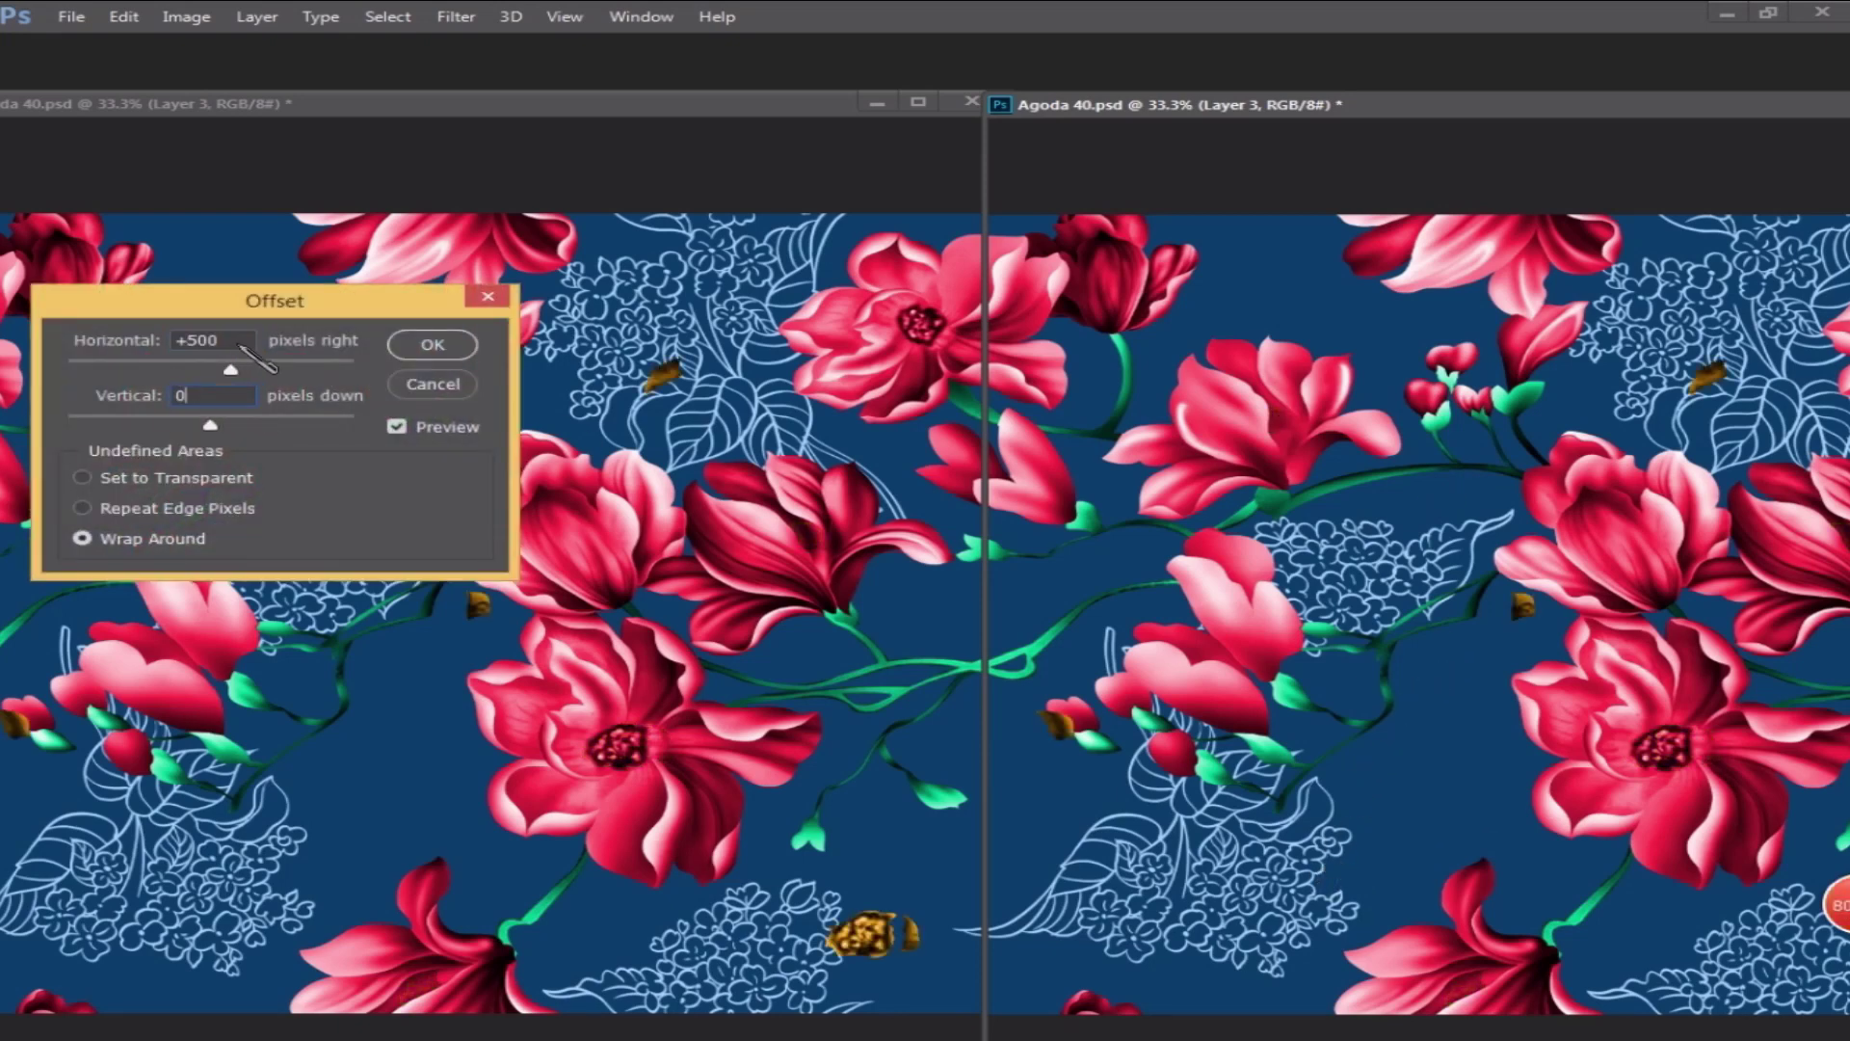
key("Return")
left_click(1590, 713, "ctrl")
key("ctrl+f")
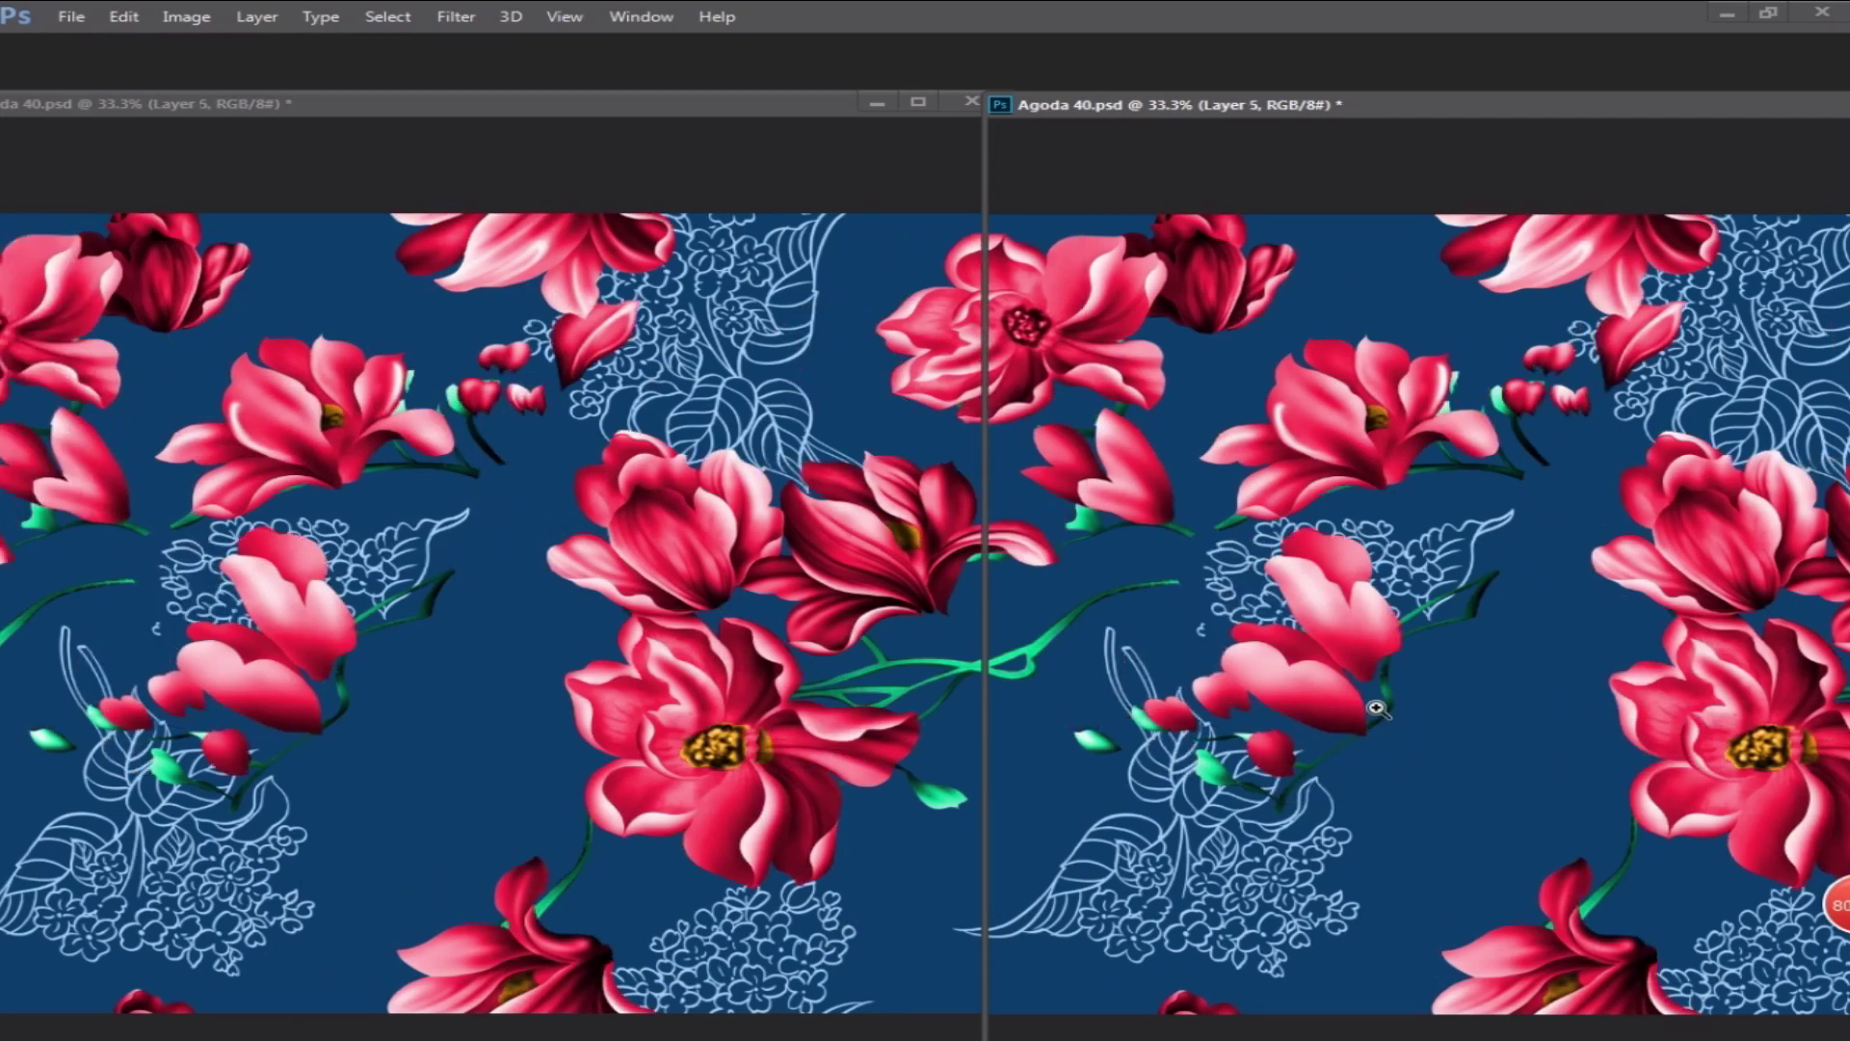
left_click(1384, 711, "ctrl")
key("ctrl+f")
left_click(1196, 812, "ctrl")
key("ctrl+f")
- Lasso the line motif beneath the pink bud cluster, then rotate it slightly and reposition it under the stems
mouse_move(1381, 711)
left_mouse_down()
mouse_move(1055, 981)
mouse_move(1534, 779)
mouse_move(1580, 891)
left_mouse_up()
key("ctrl+t")
left_click_drag(1409, 898, 1391, 854)
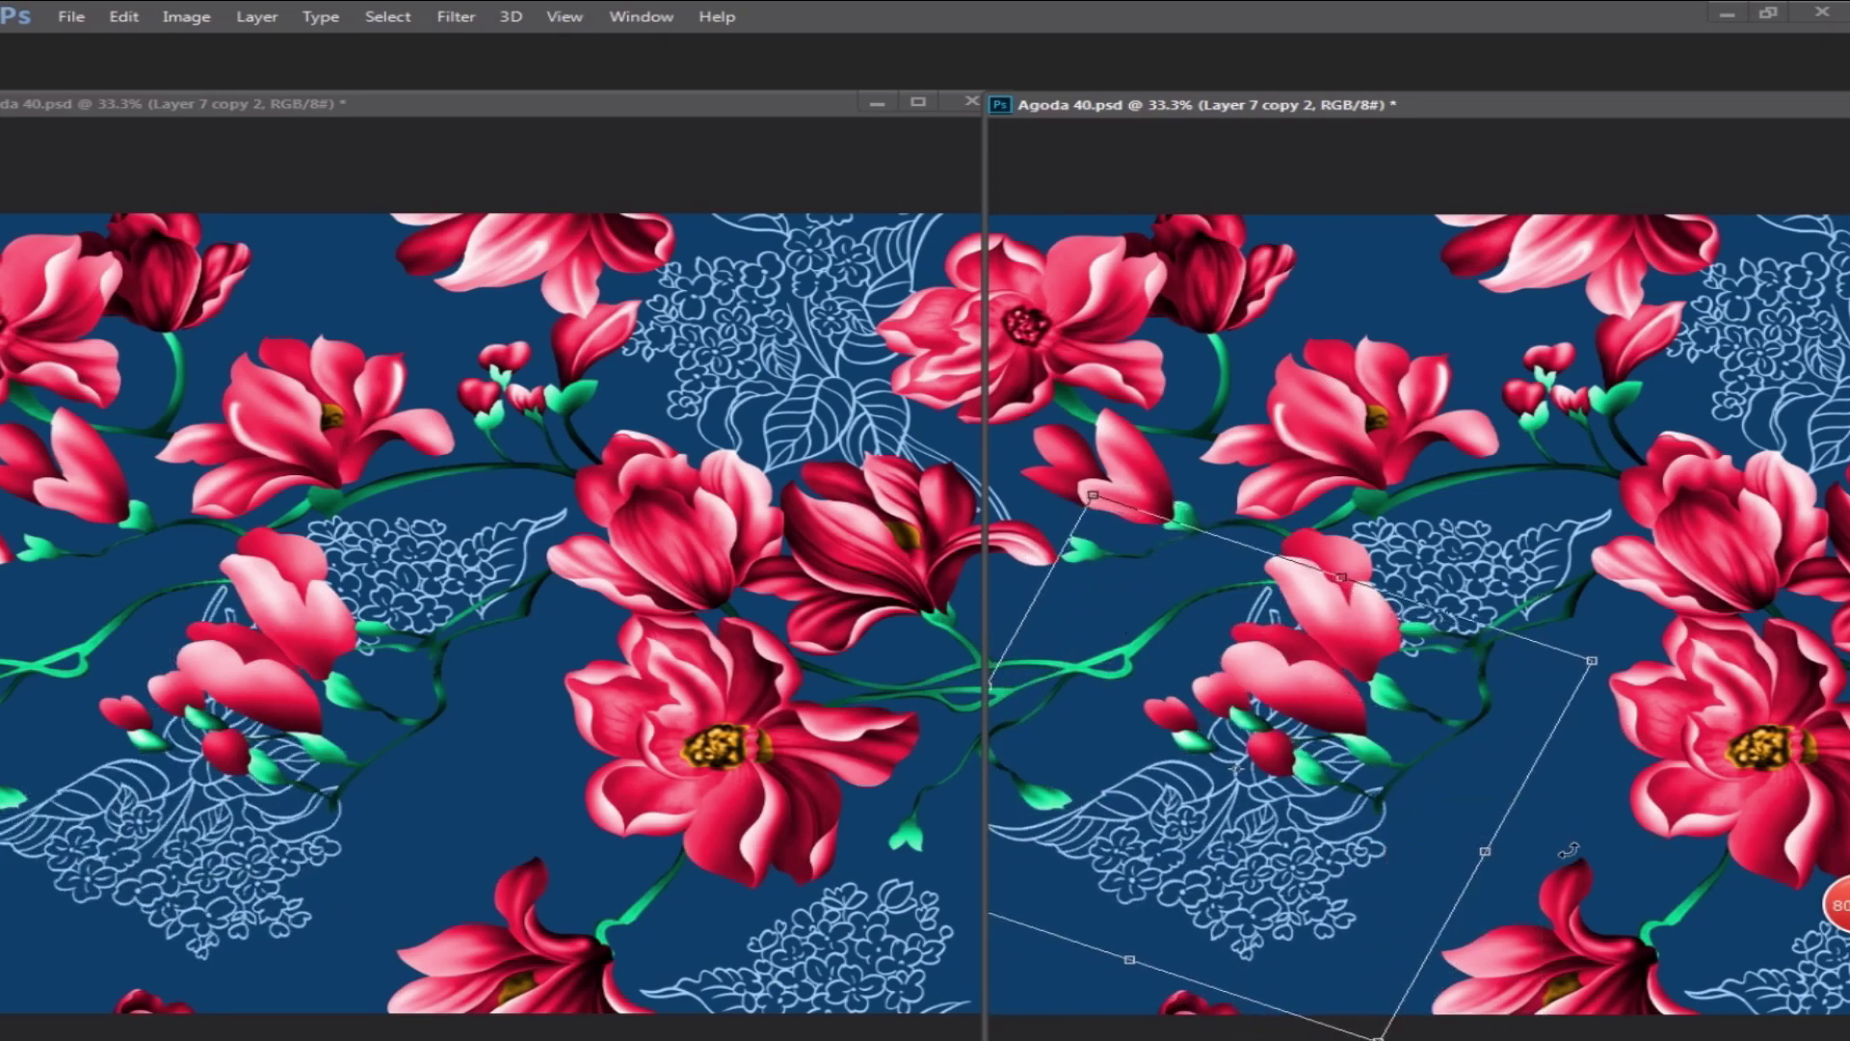
left_click_drag(1569, 854, 1578, 811)
key("Return")
left_click_drag(1387, 858, 1393, 888)
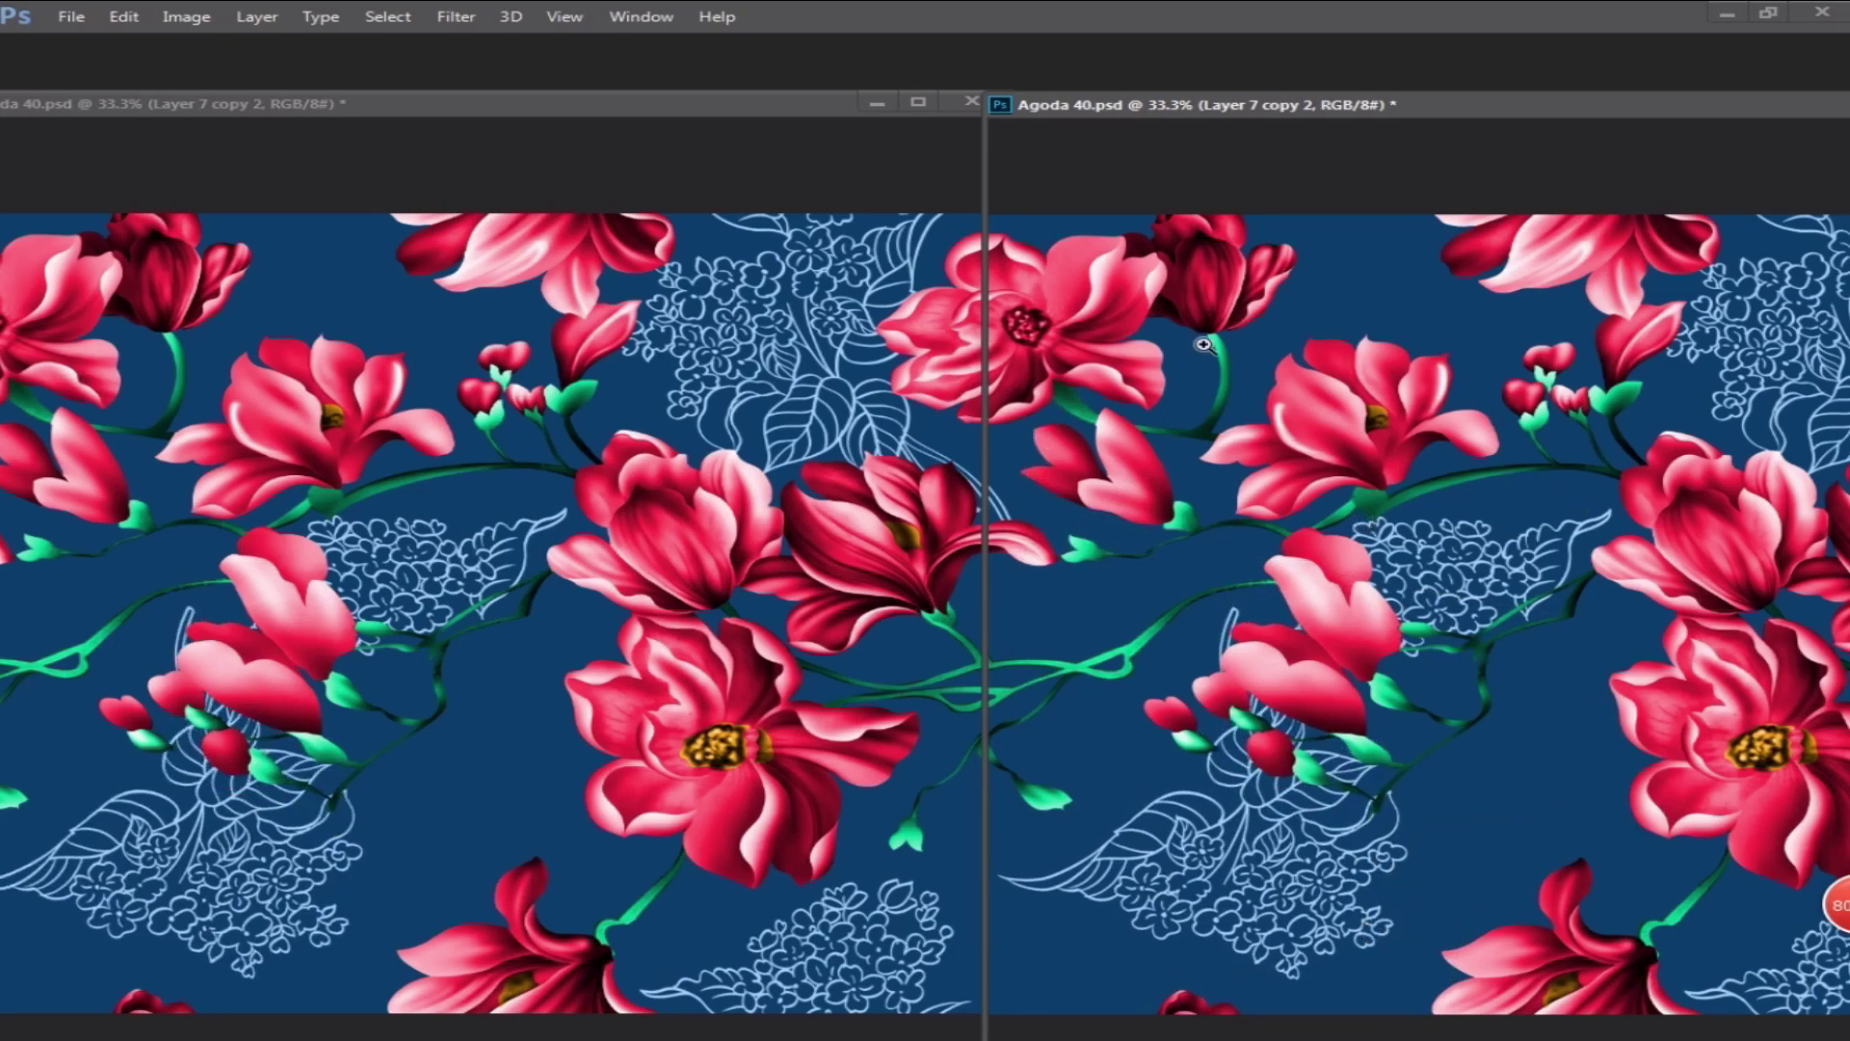
- Lighten the open flower above the pink bud cluster on Layer 6 with a soft 300-size white brush, keeping transparent pixels locked
right_click(1315, 414, "ctrl+alt")
right_click(1319, 409)
left_click(1274, 549)
key("b")
right_click(1277, 551)
left_click(1667, 857)
left_click(1315, 183)
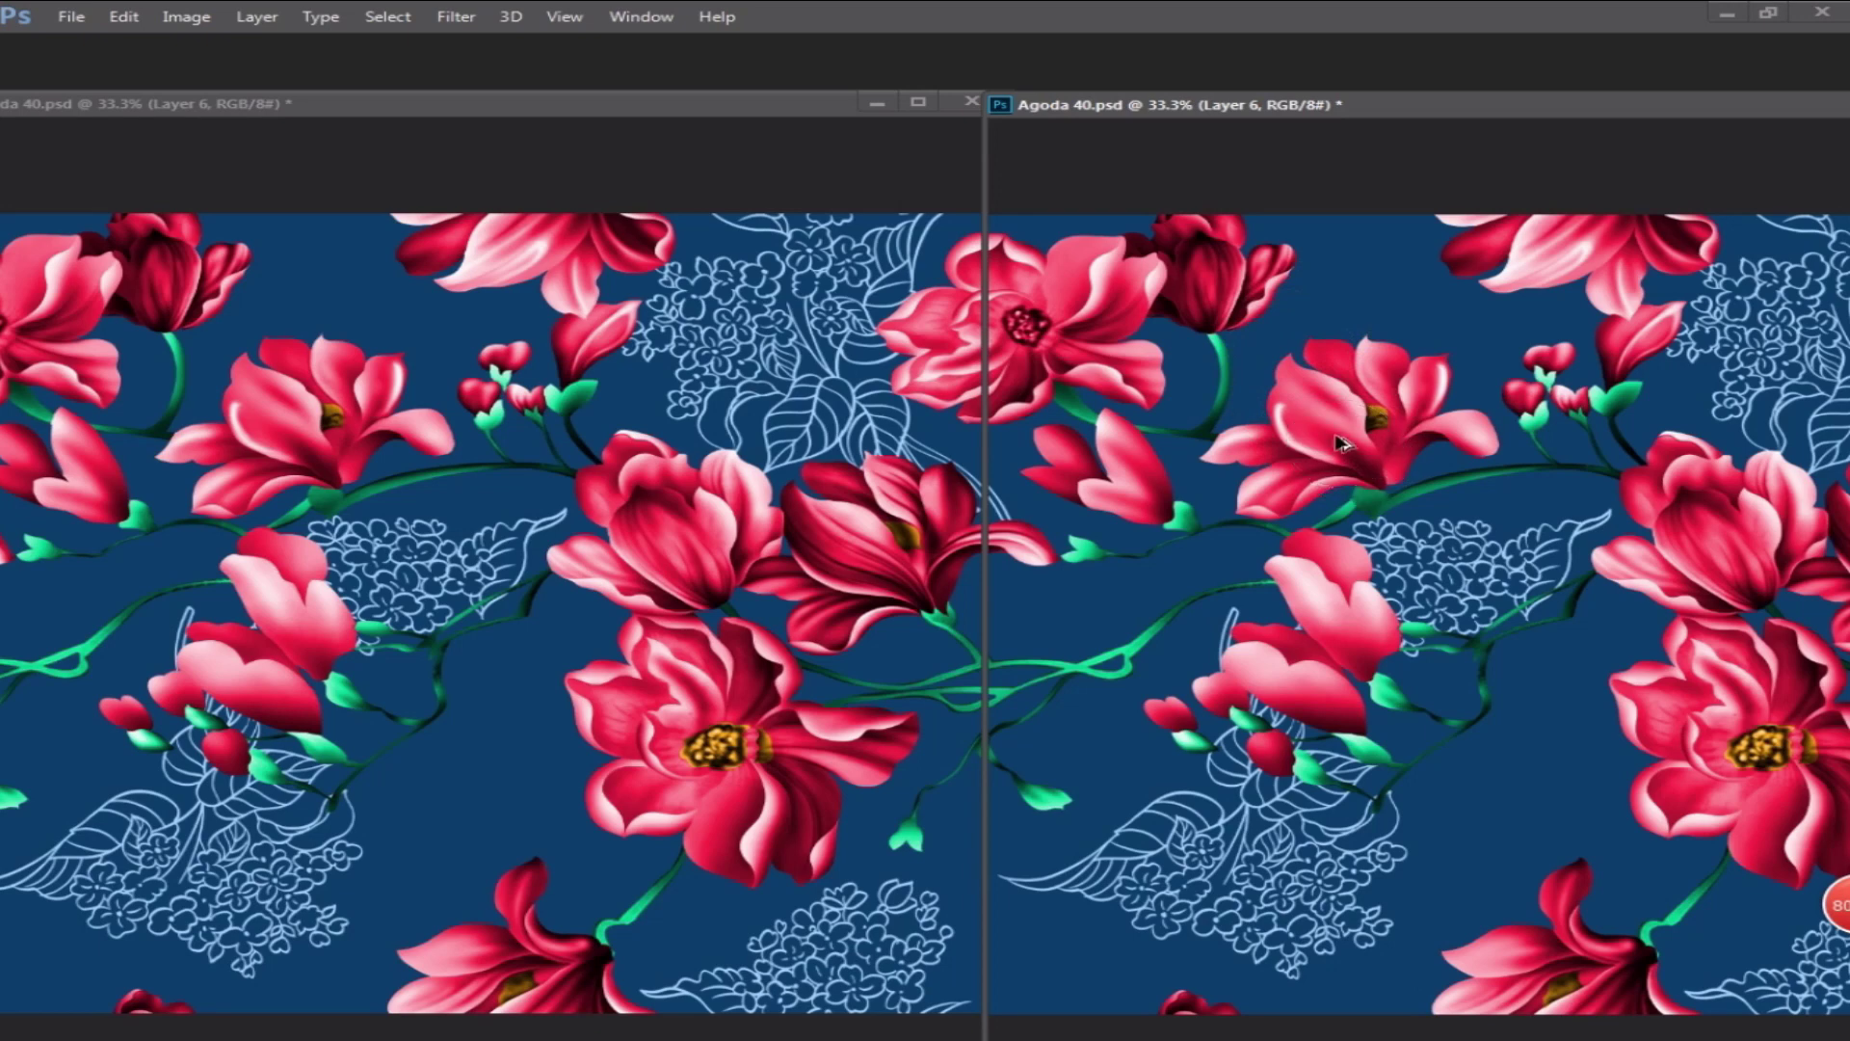
key("Tab")
left_click(1489, 302)
left_click(1490, 301)
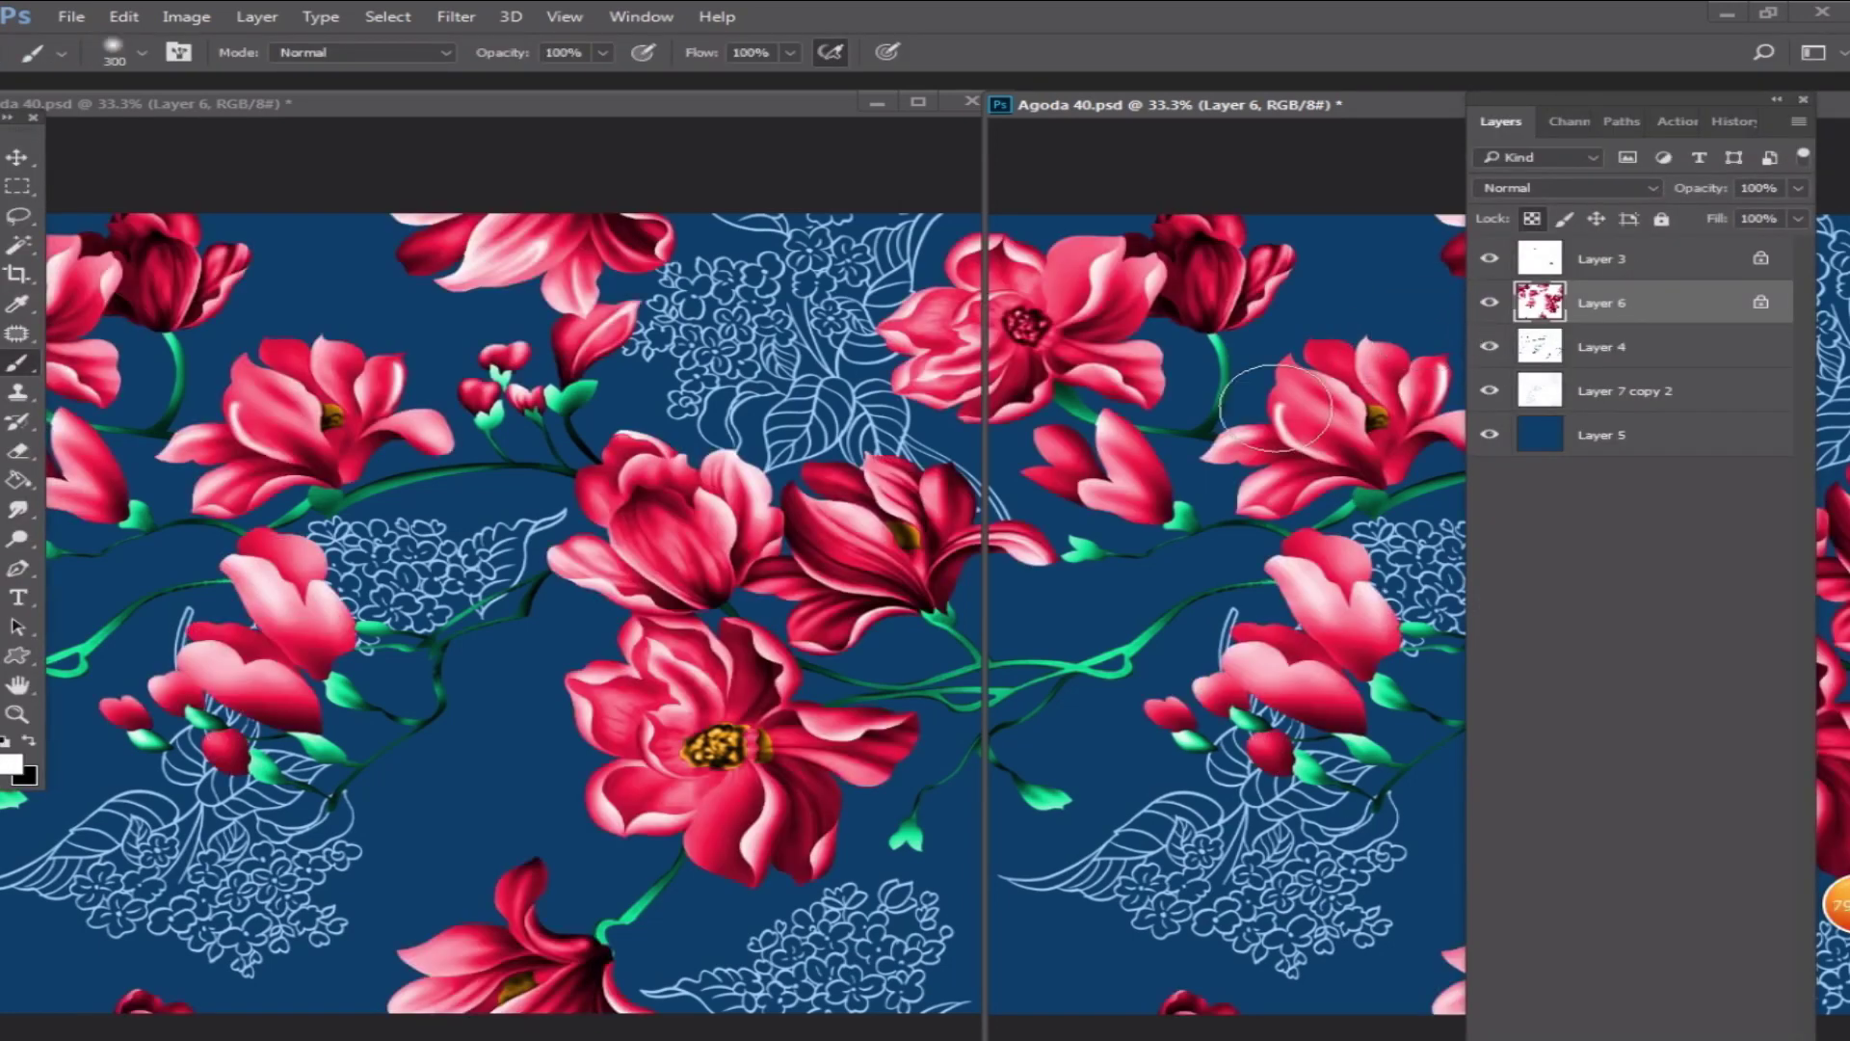
key("Tab")
mouse_move(1266, 429)
left_mouse_down()
mouse_move(1258, 485)
mouse_move(1288, 494)
mouse_move(1329, 454)
mouse_move(1329, 335)
mouse_move(1443, 386)
mouse_move(1460, 454)
mouse_move(1481, 417)
left_mouse_up()
- Brush highlights with a smaller tip onto the small buds, the pale bud cluster and the large flower's left petals
key("[")
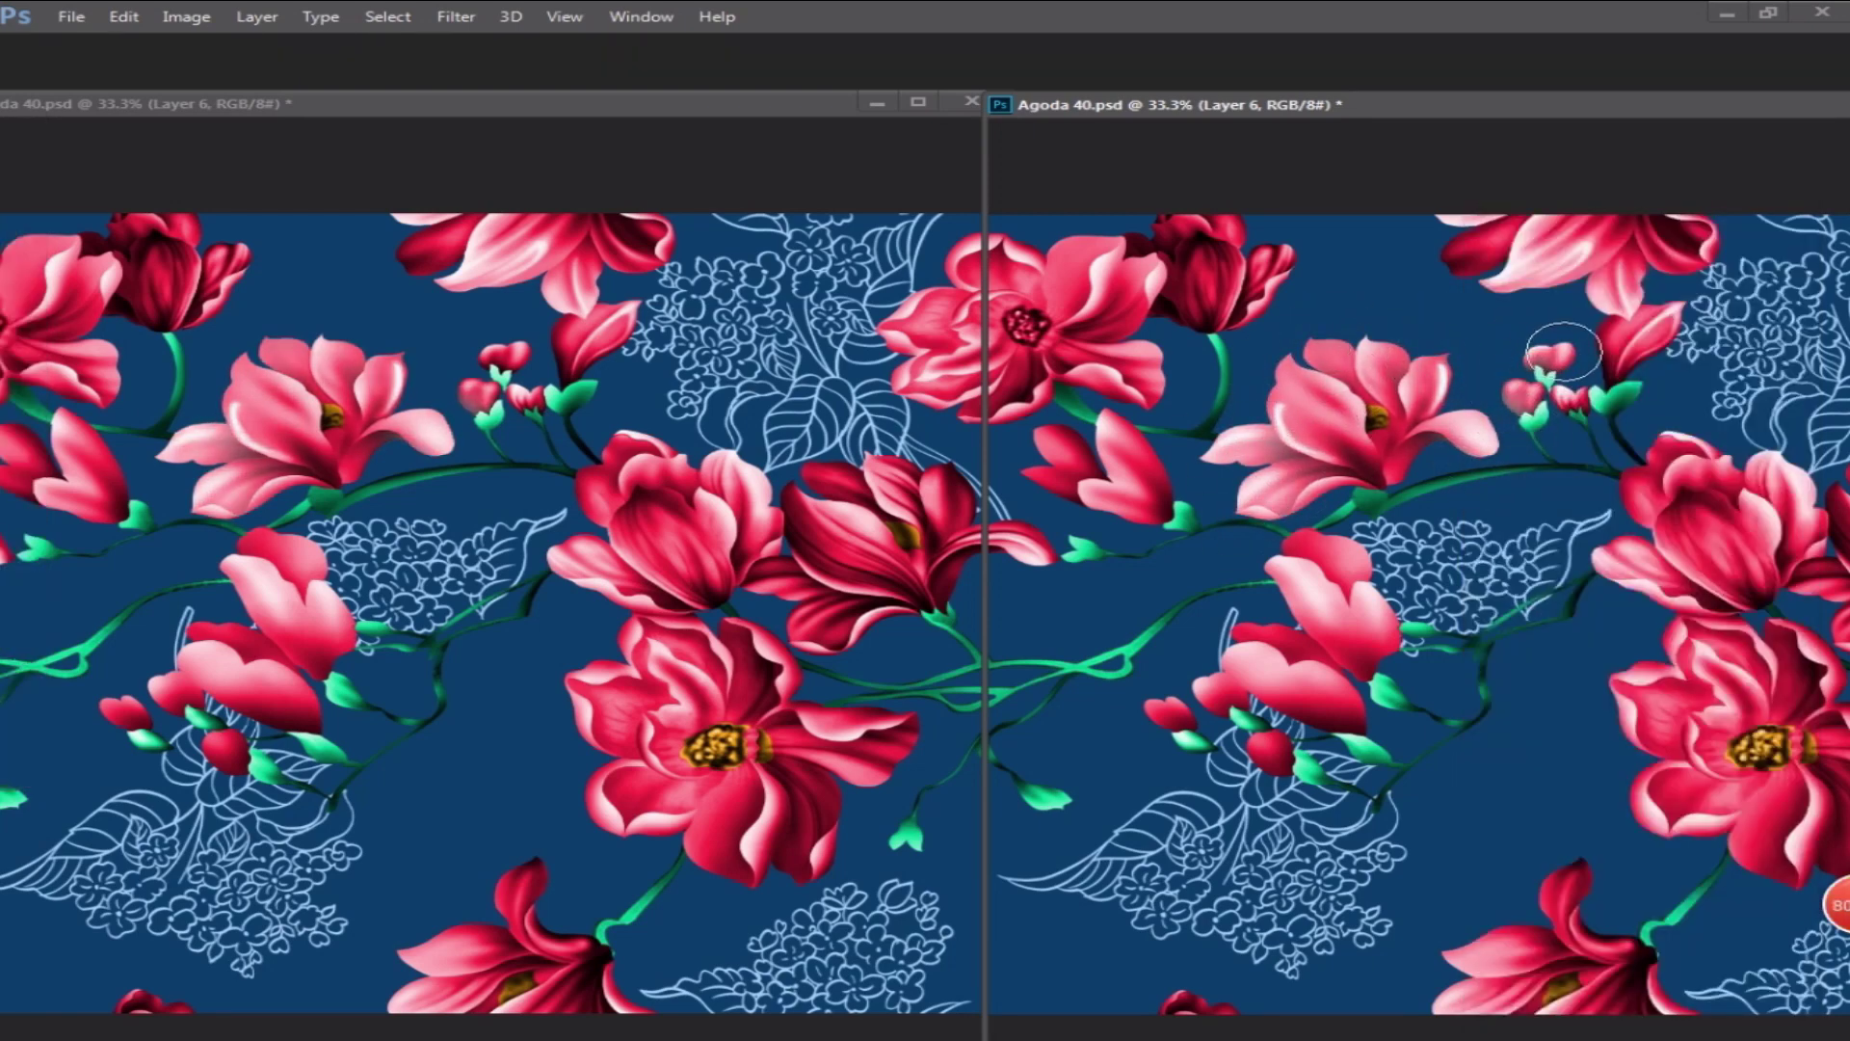
left_click(1546, 357)
left_click(1168, 714)
left_click_drag(1291, 701, 1334, 711)
mouse_move(1601, 724)
left_mouse_down()
mouse_move(1719, 774)
mouse_move(1603, 859)
mouse_move(1654, 658)
left_mouse_up()
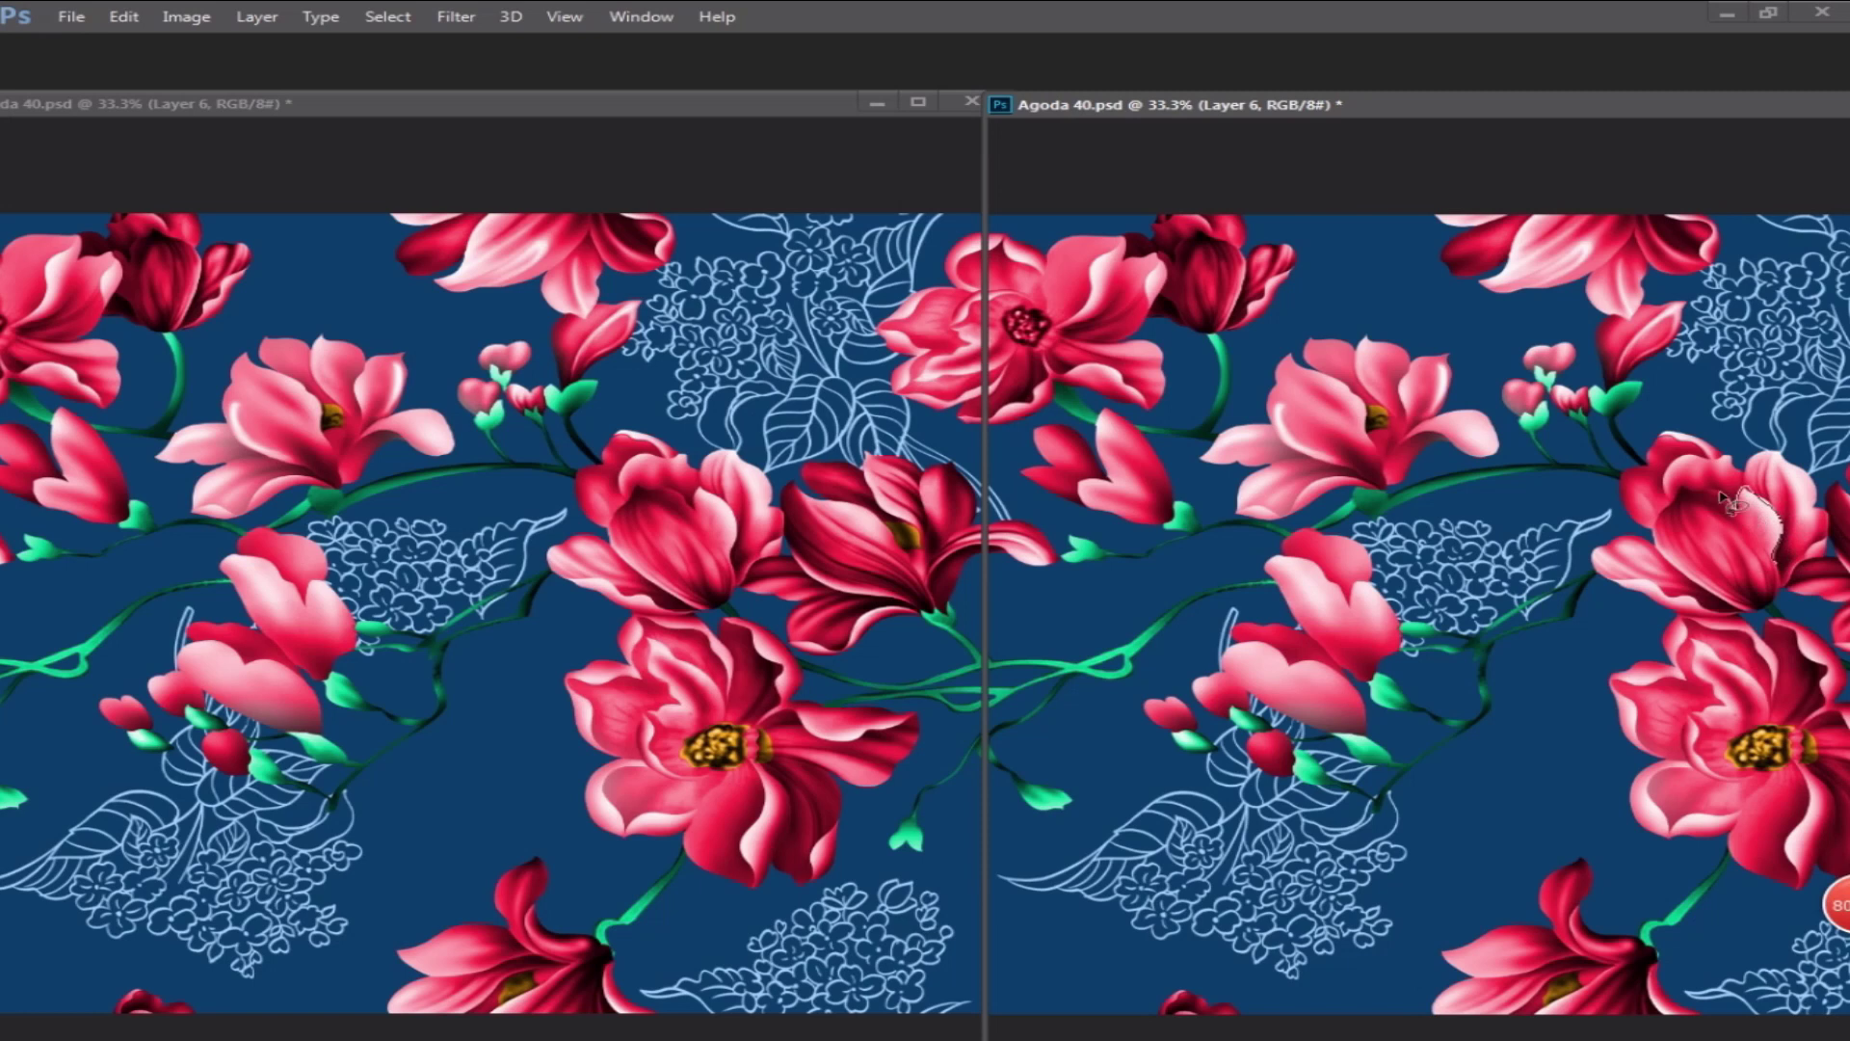
- Lighten the front petal of the half-open flower, and brush pale pink highlights onto the seam flower and the lowest flower
mouse_move(1672, 487)
left_mouse_down()
mouse_move(1706, 467)
mouse_move(1696, 521)
mouse_move(1652, 511)
mouse_move(1790, 539)
left_mouse_up()
key("ctrl+d")
key("ctrl+u")
left_click(1720, 457)
left_click_drag(1371, 391, 1563, 397)
left_click(1784, 239)
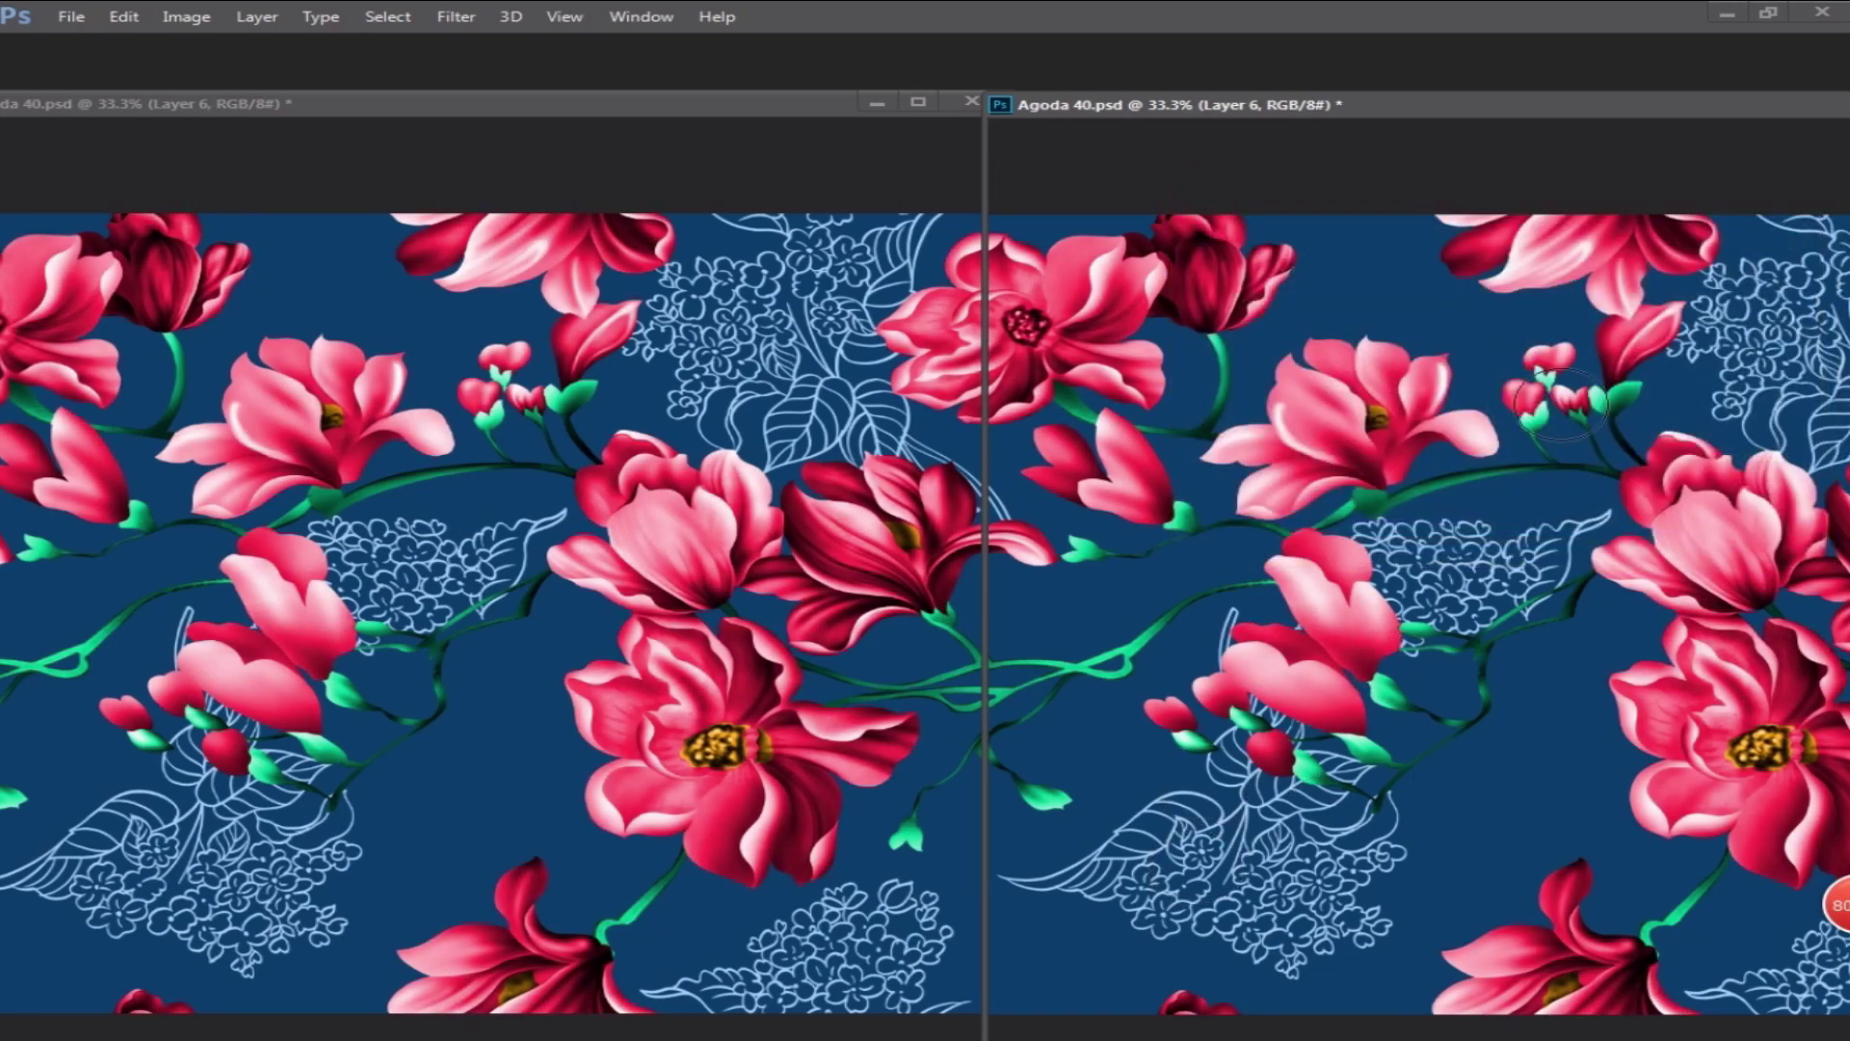
mouse_move(1057, 247)
left_mouse_down()
mouse_move(1137, 304)
mouse_move(1097, 324)
mouse_move(1149, 346)
mouse_move(1159, 374)
mouse_move(1094, 366)
left_mouse_up()
mouse_move(1529, 927)
left_mouse_down()
mouse_move(1548, 848)
mouse_move(1589, 880)
left_mouse_up()
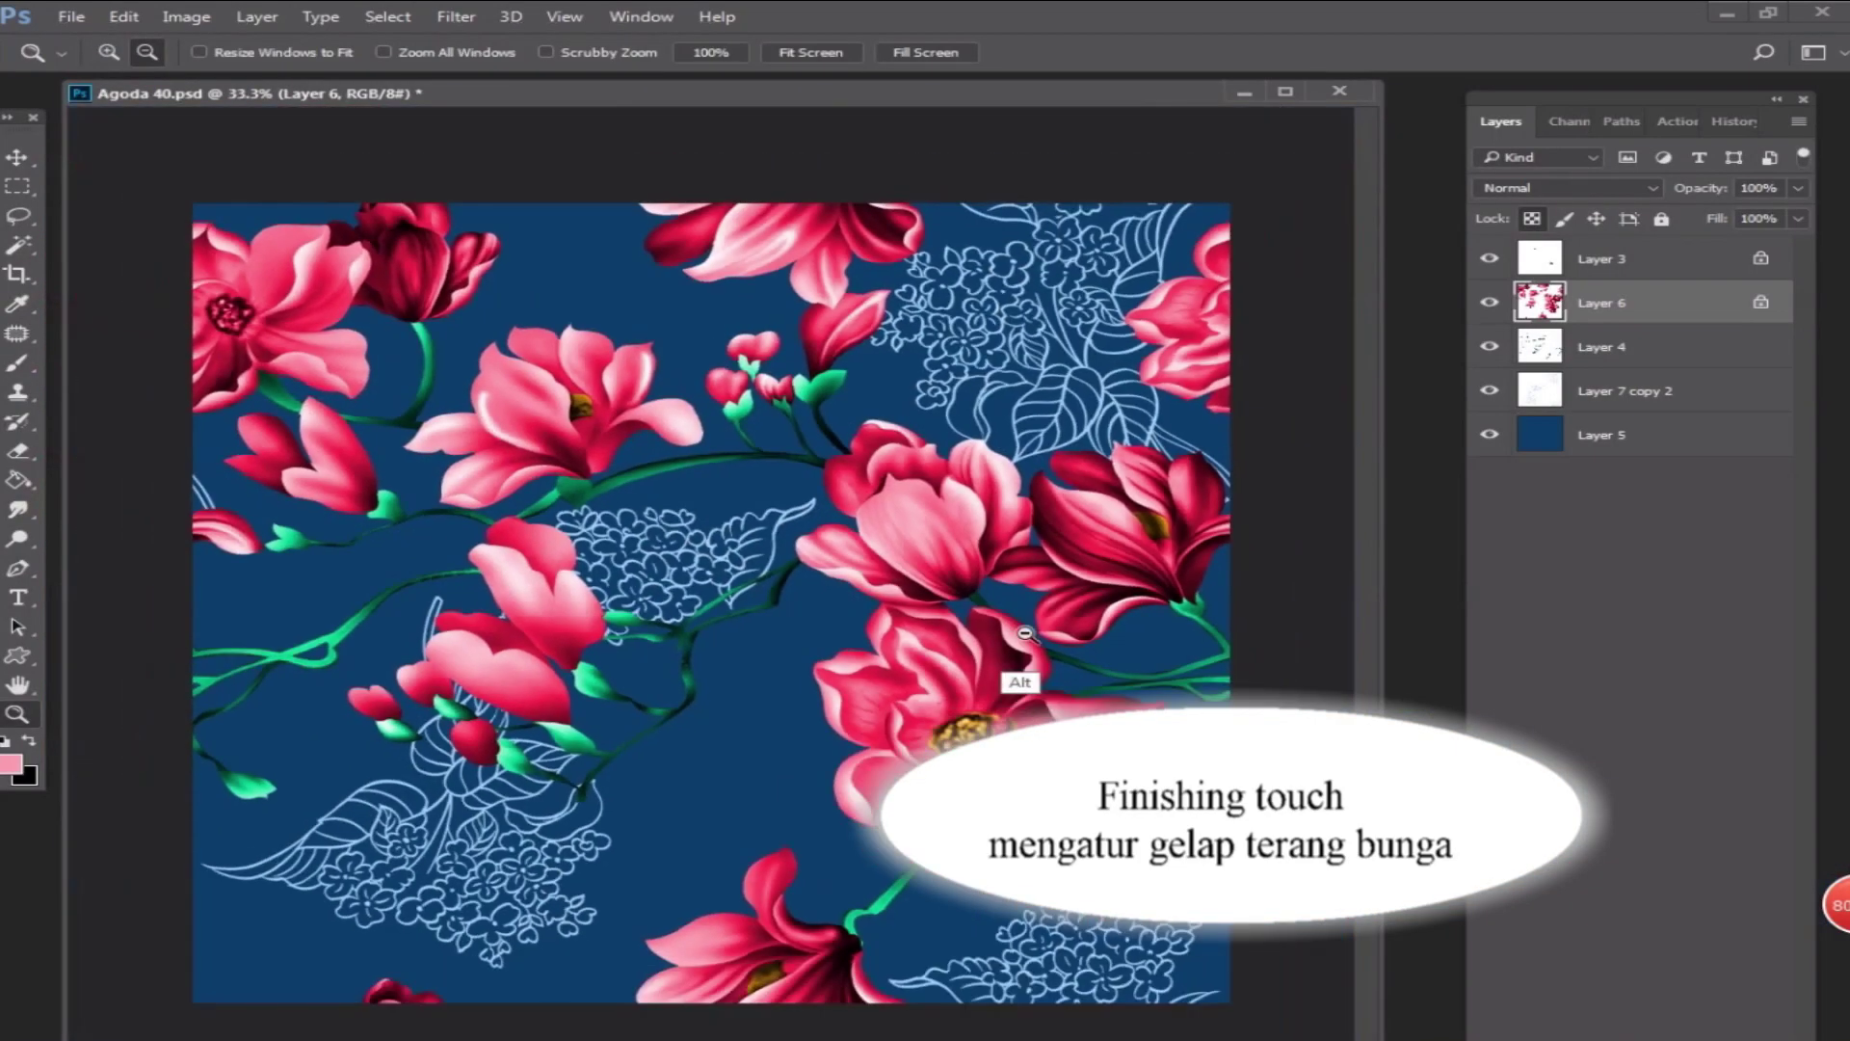
- Merge the visible layers and define the whole canvas as a pattern
key("ctrl+shift+e")
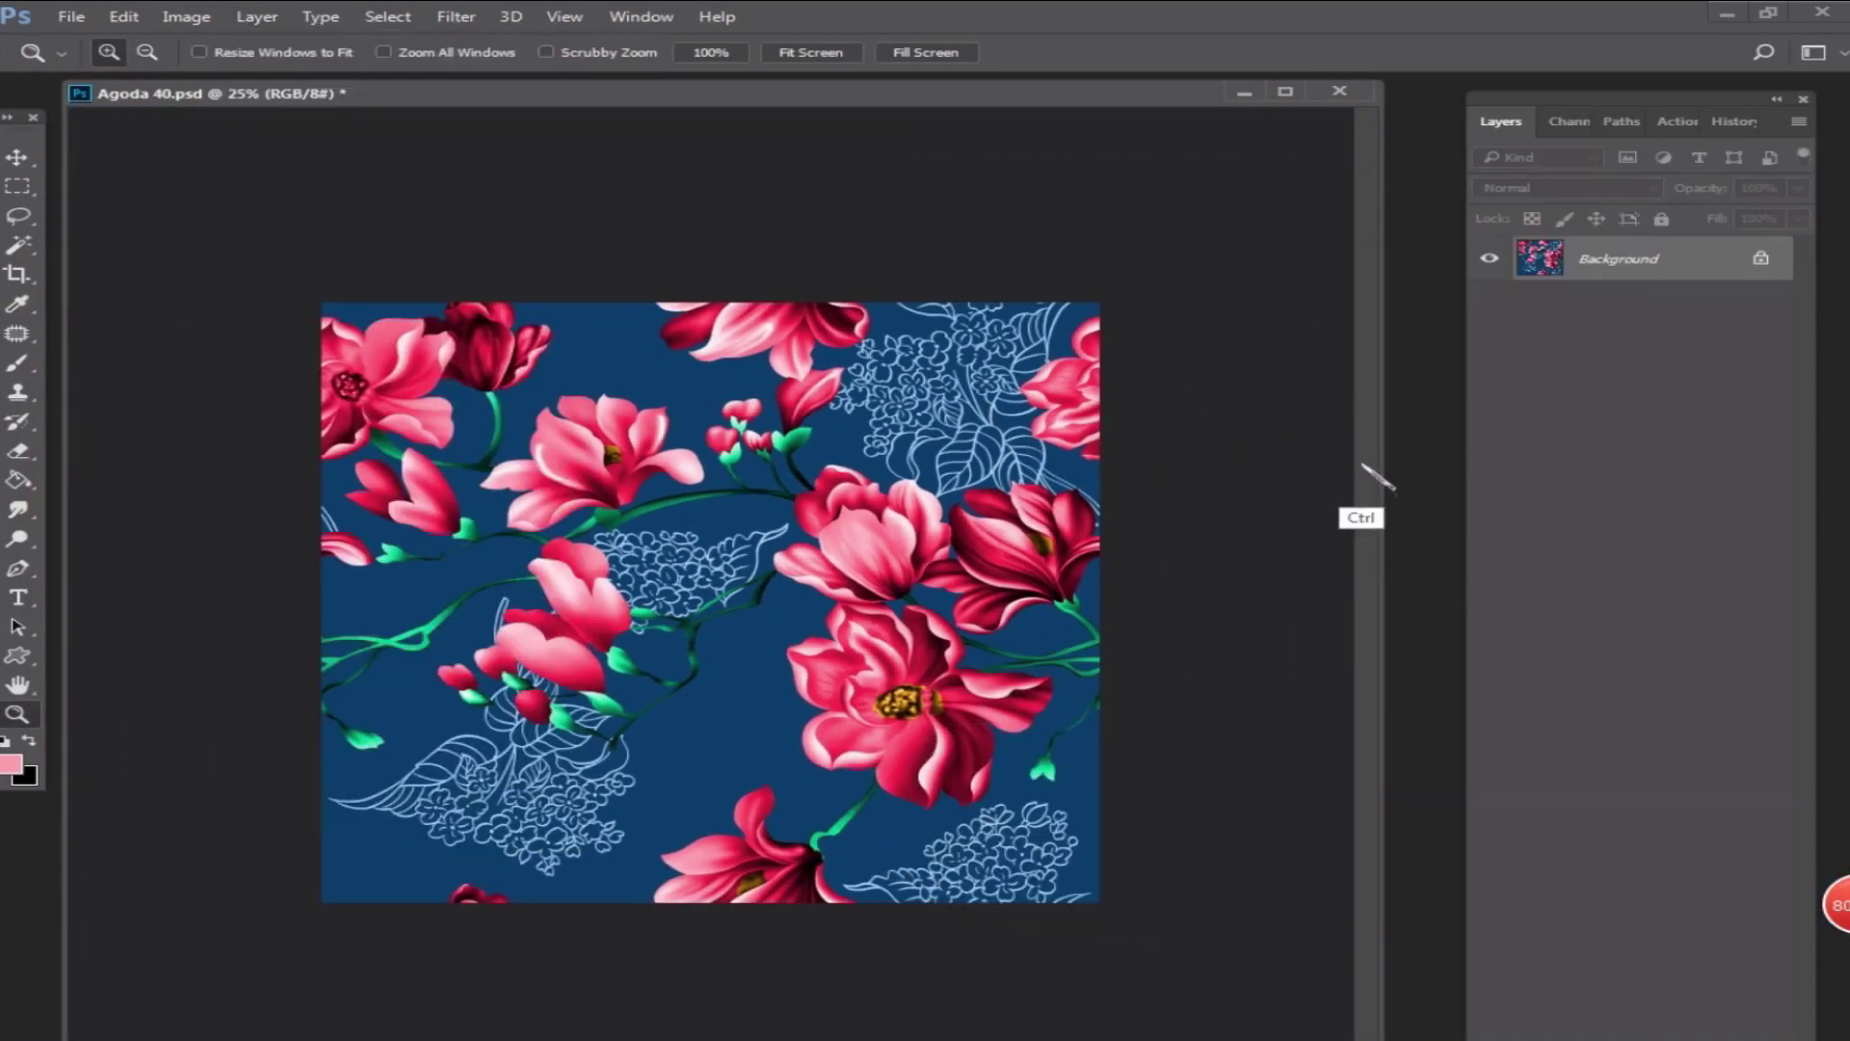
left_click(388, 17)
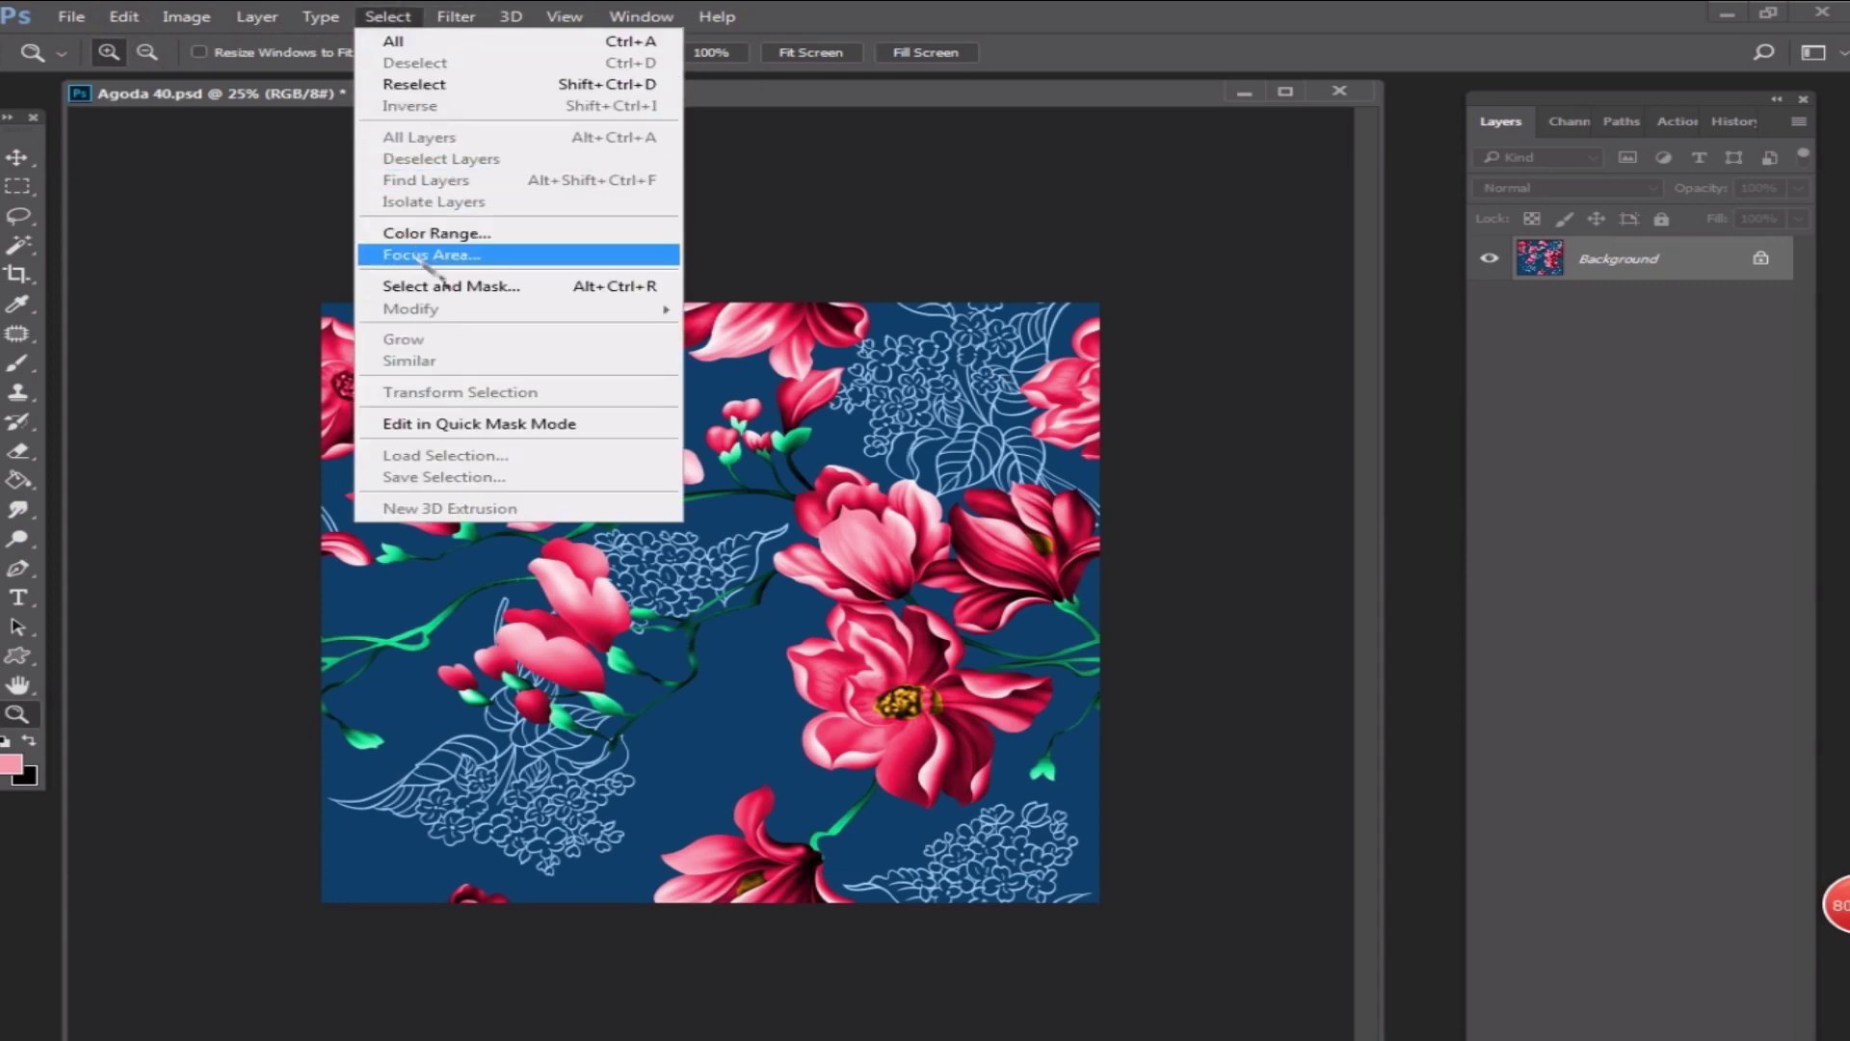
left_click(400, 43)
left_click(123, 16)
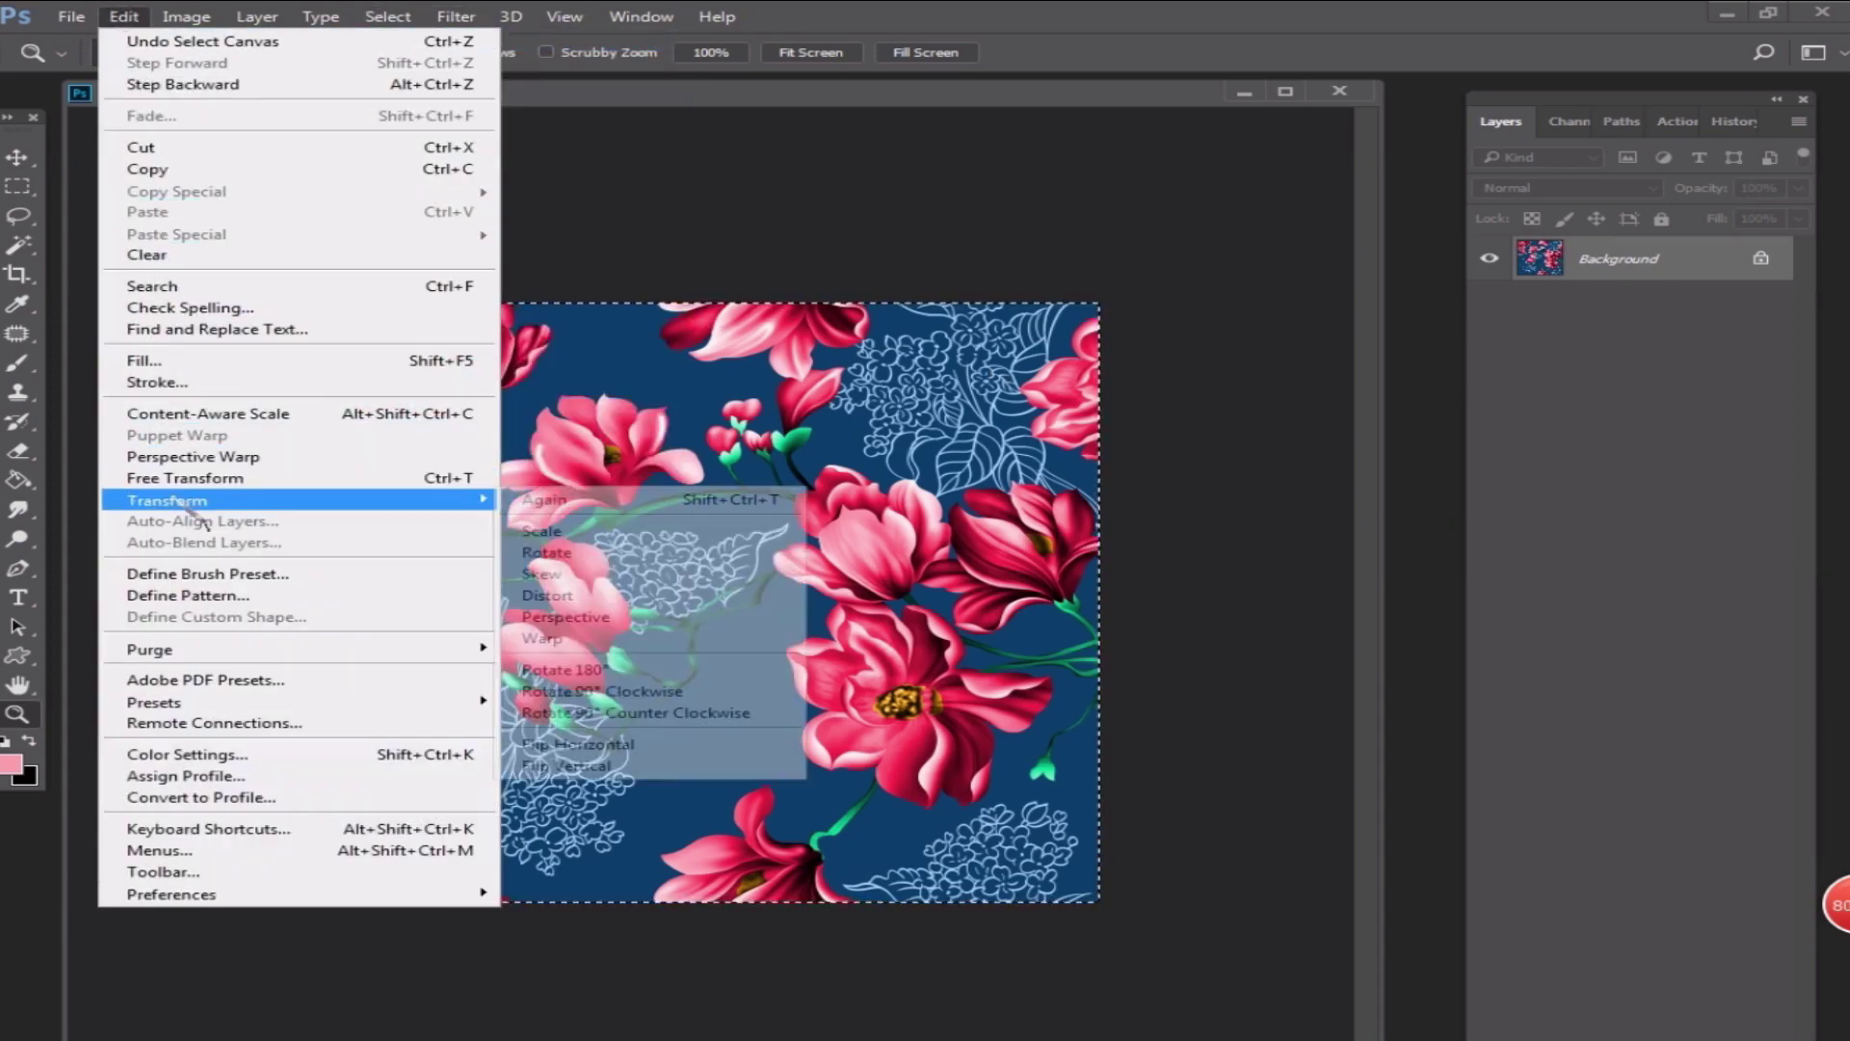
left_click(188, 594)
left_click(1239, 376)
- Enlarge the canvas to 200 percent wide and 400 percent high, anchoring the artwork in the upper left corner
left_click(186, 16)
left_click(241, 202)
left_click(675, 359)
left_click(665, 491)
type("200")
key("Tab")
type("400")
key("Return")
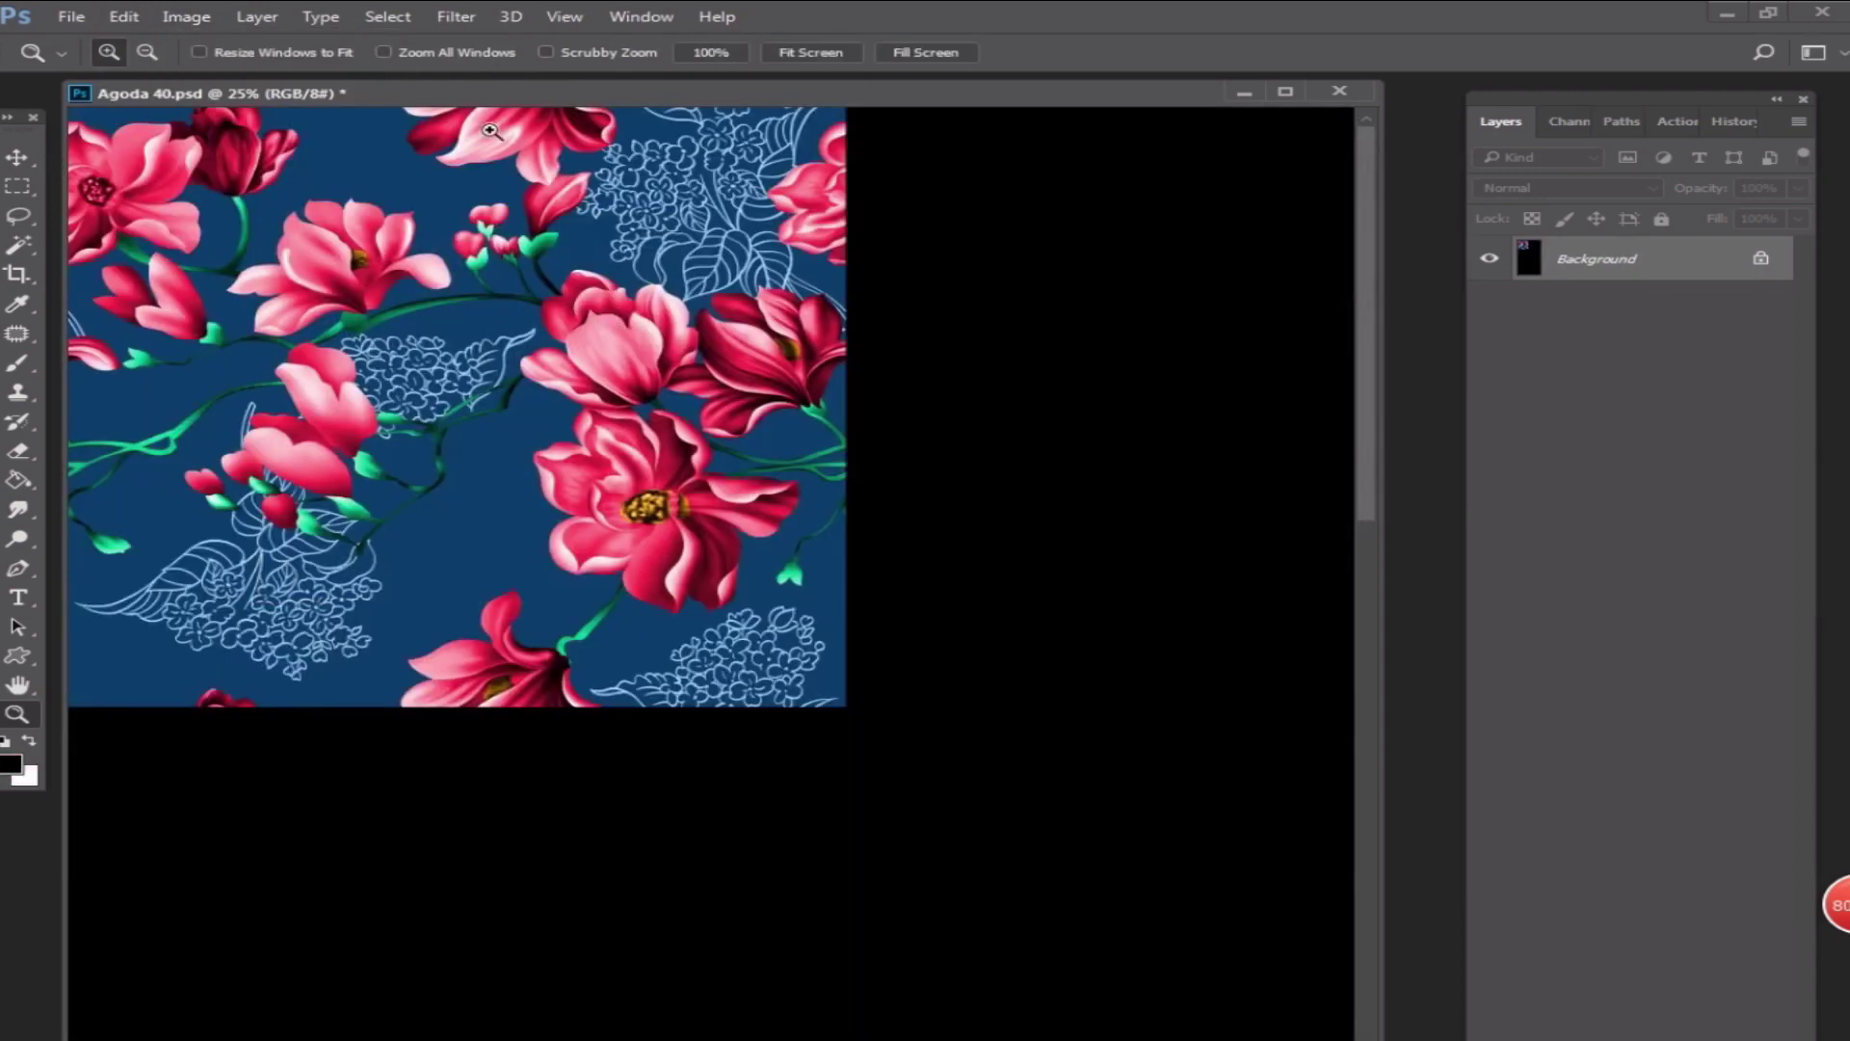
- Fill the enlarged canvas with the newly defined floral pattern and inspect the tiled layout
left_click(124, 16)
left_click(144, 368)
left_click(895, 387)
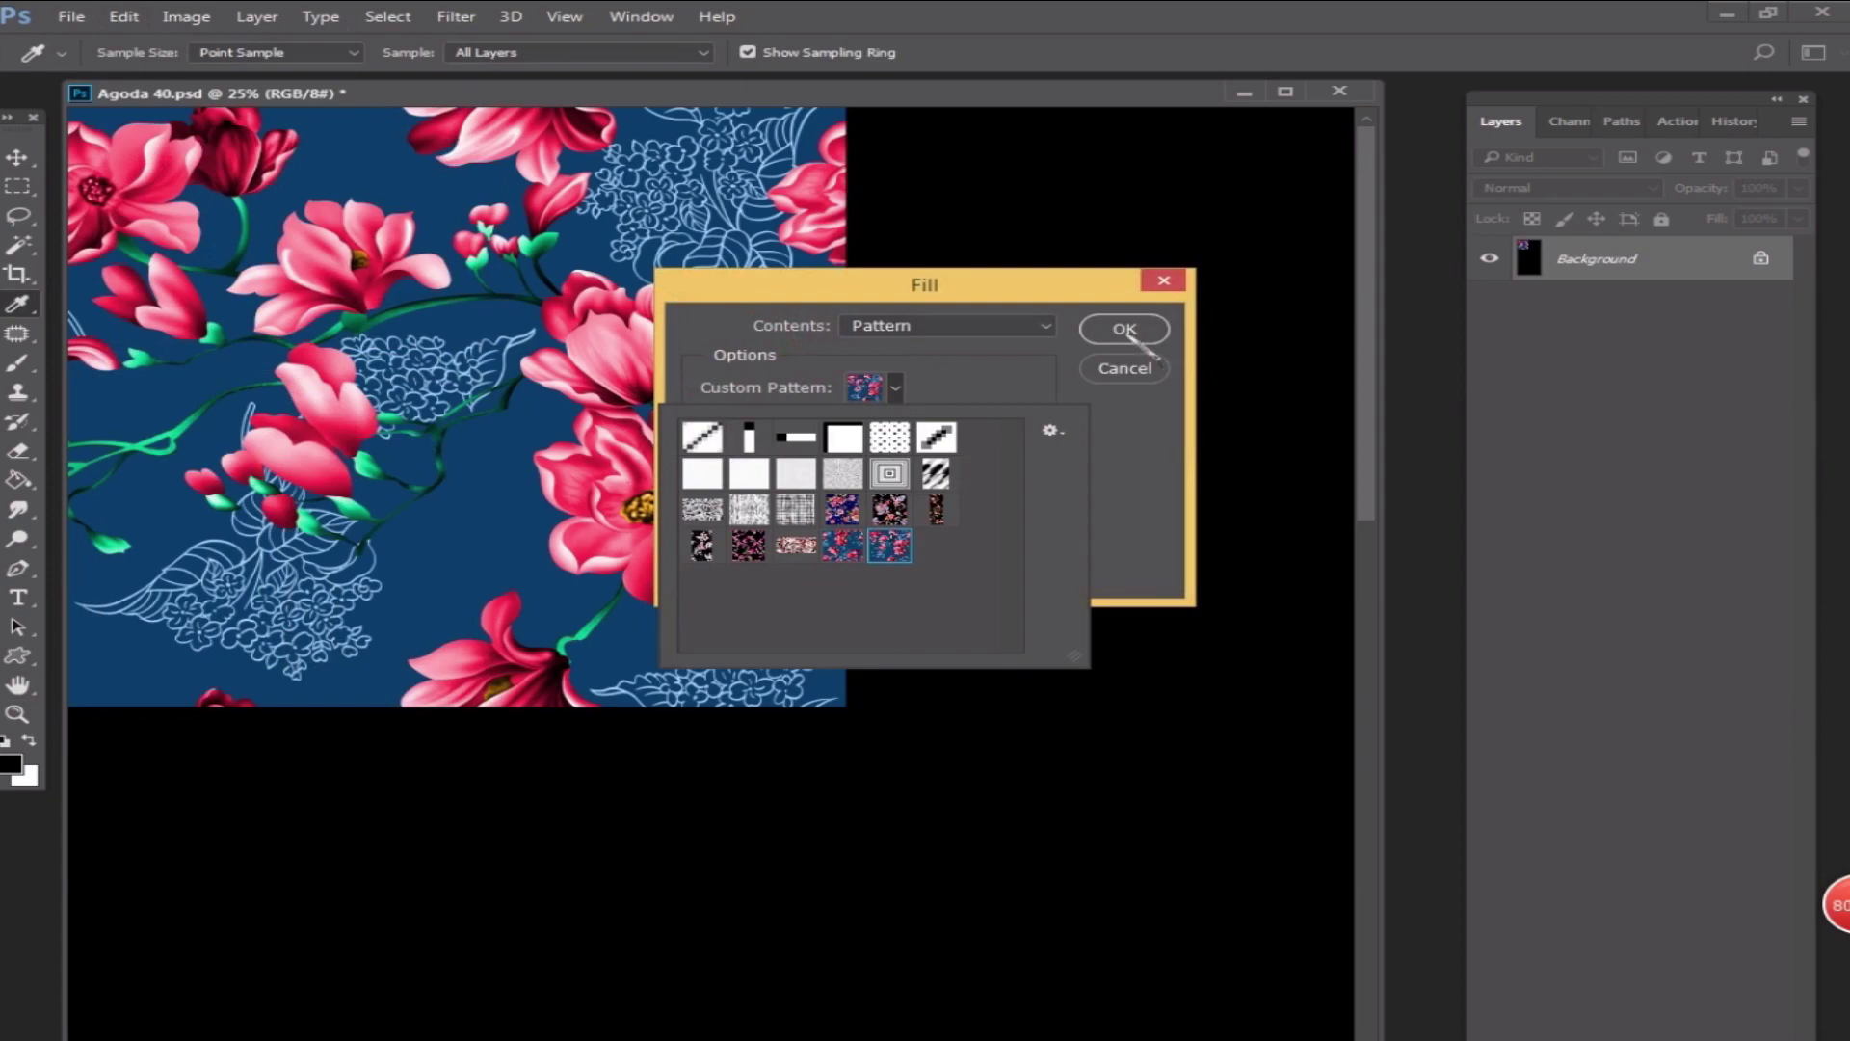
left_click(1125, 330)
left_click(991, 509, "alt")
left_click(991, 508, "alt")
left_click(990, 509, "alt")
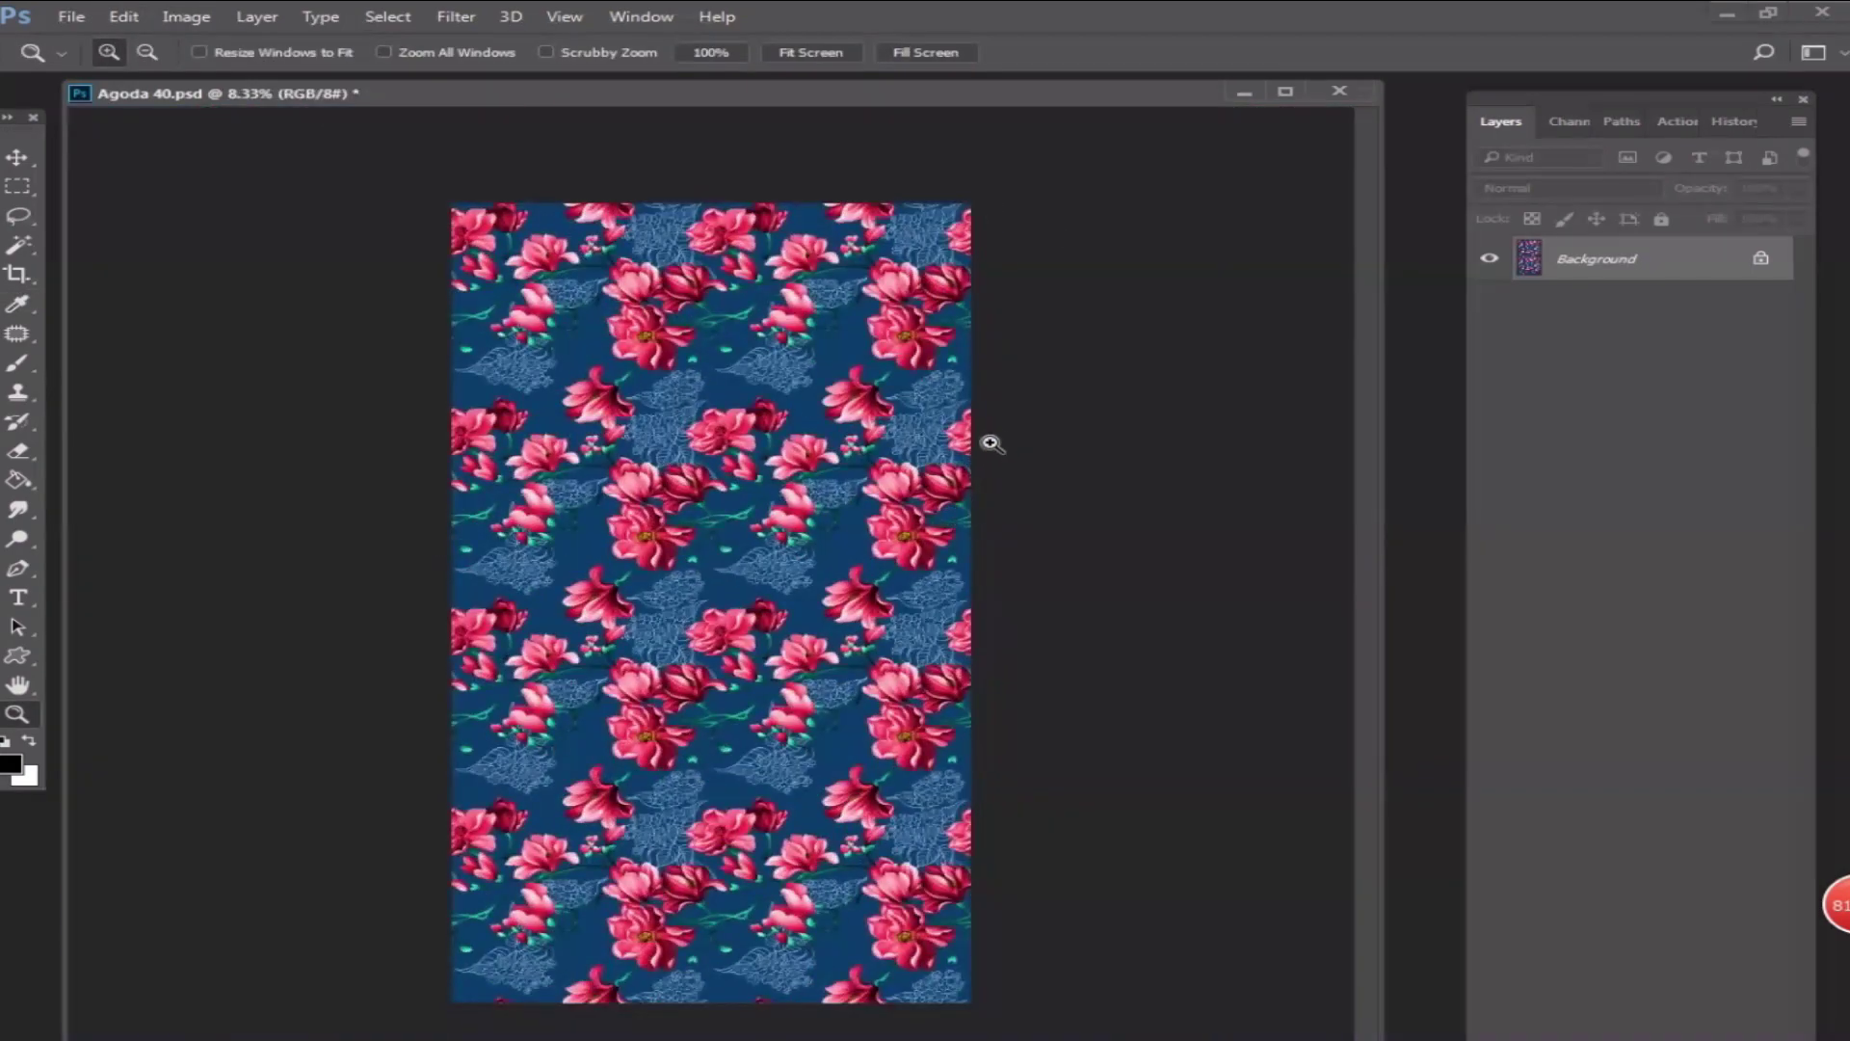
- Undo the pattern fill and the canvas enlargement
left_click(819, 629)
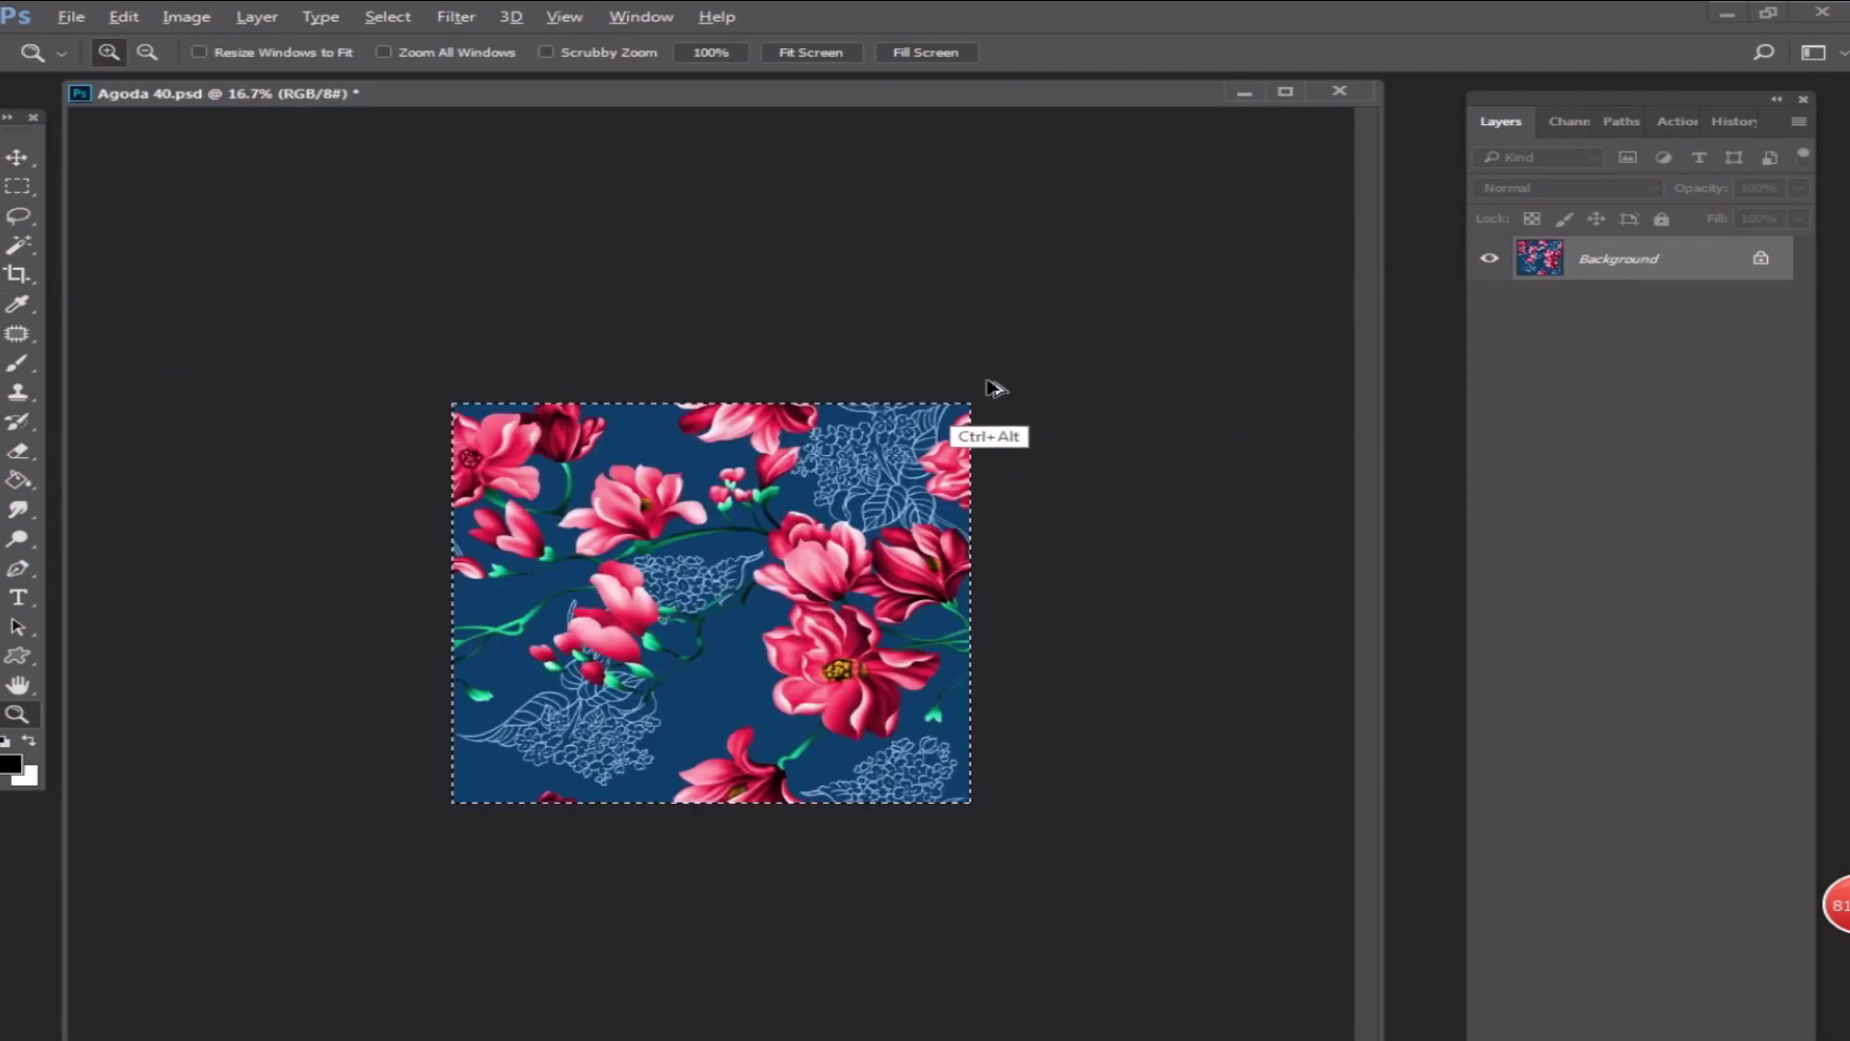
left_click(831, 475)
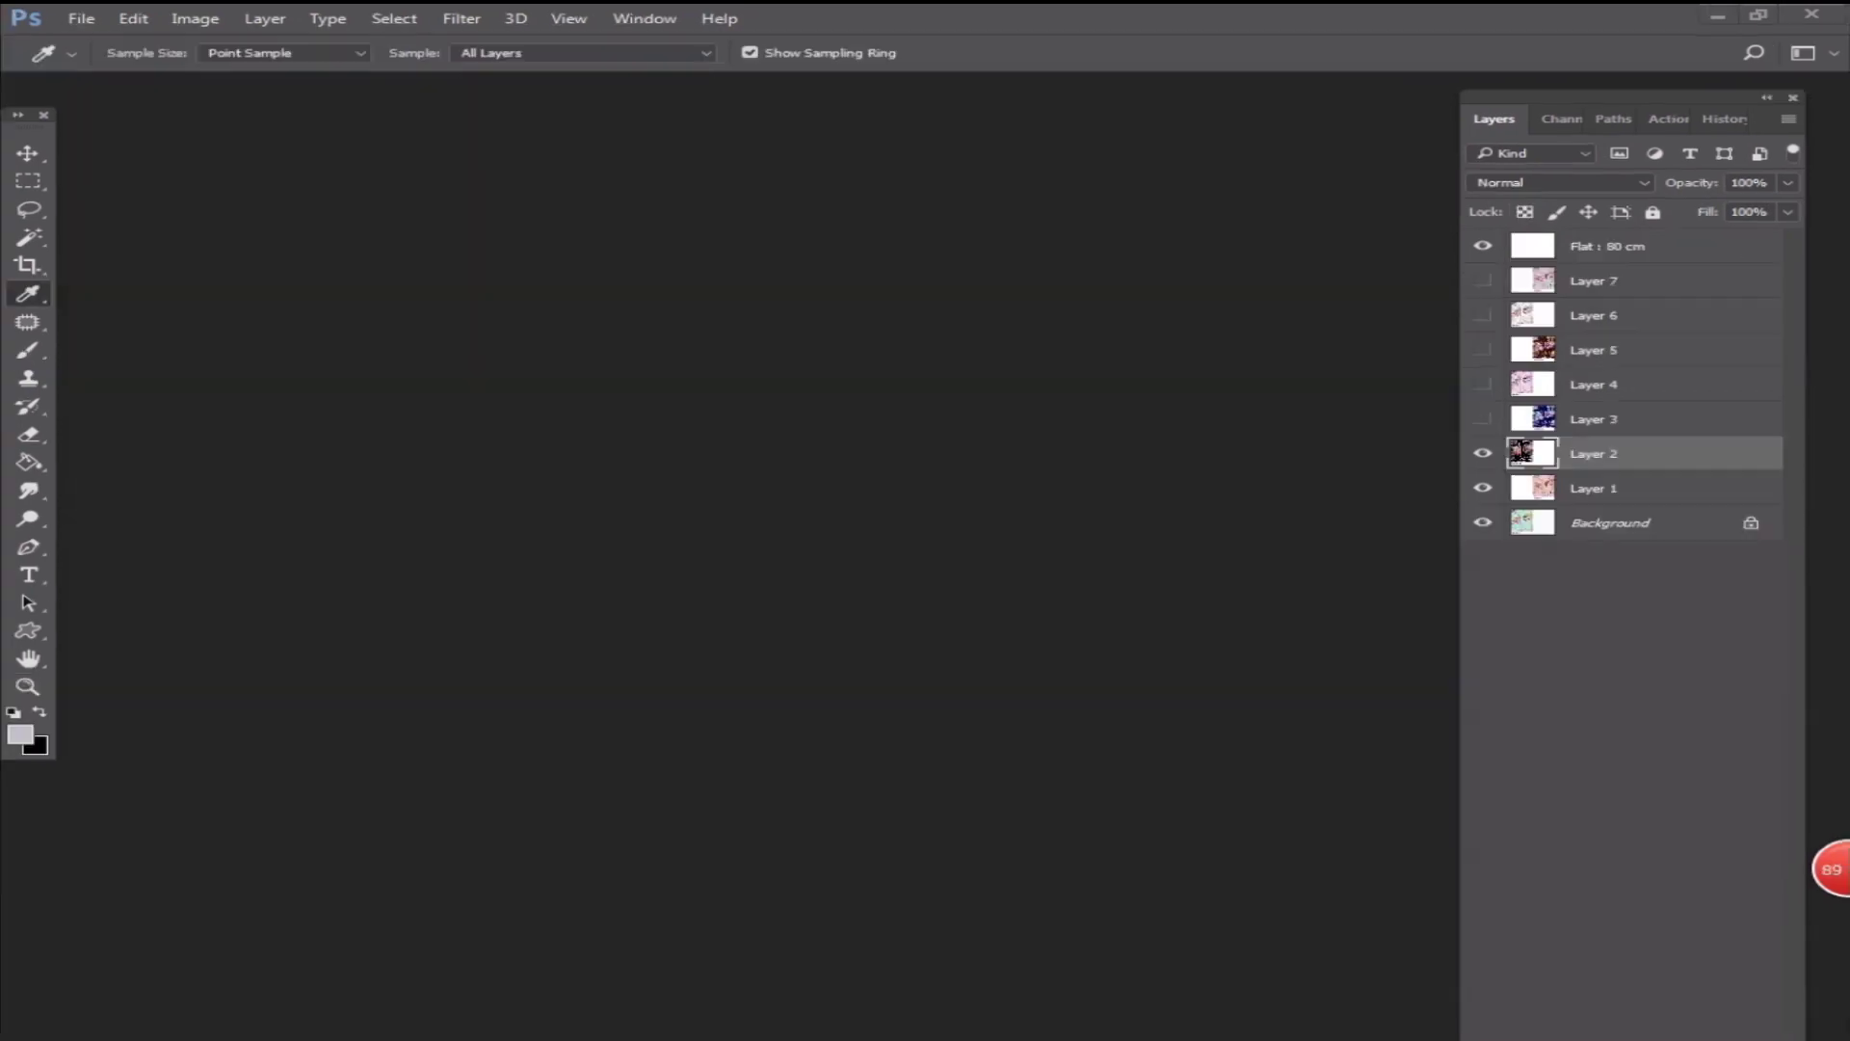
- Switch to the black-background version of the floral repeat and activate its red flower layer, Layer 6, for close-up work
mouse_move(660, 1037)
left_click(1147, 886)
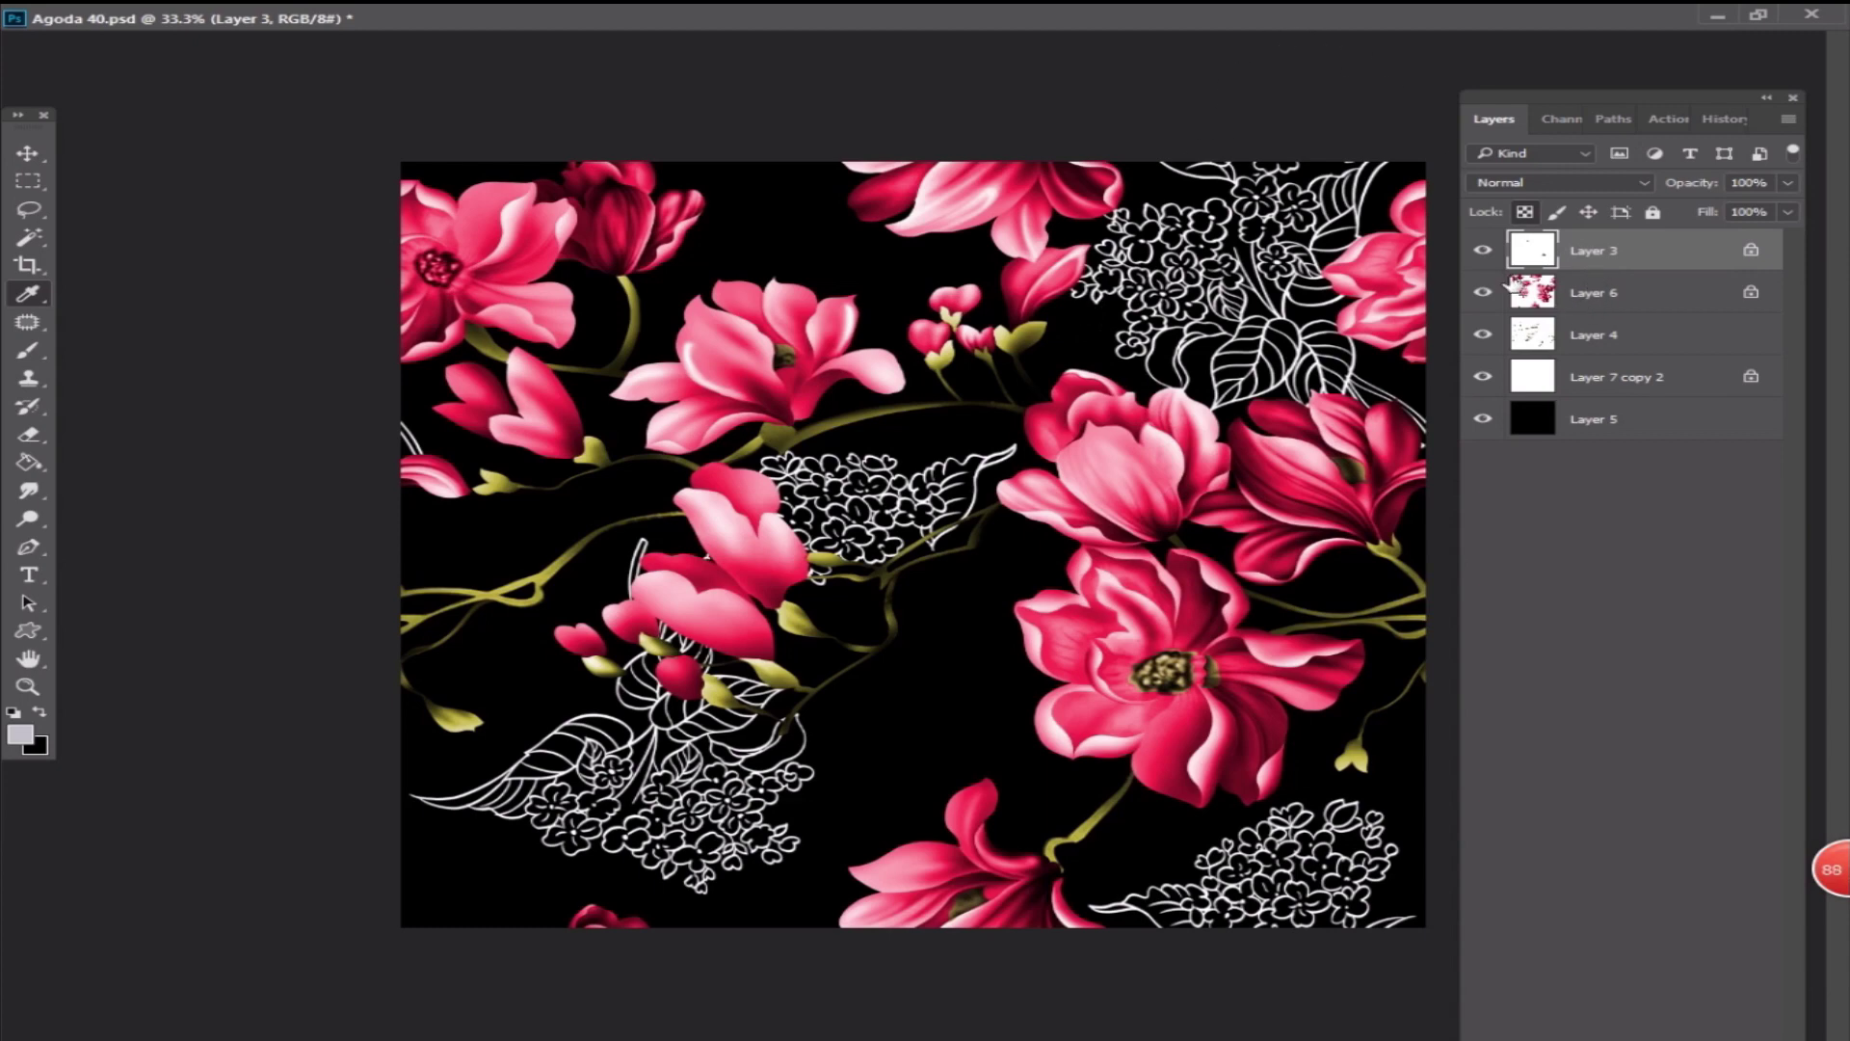
left_click(1563, 289)
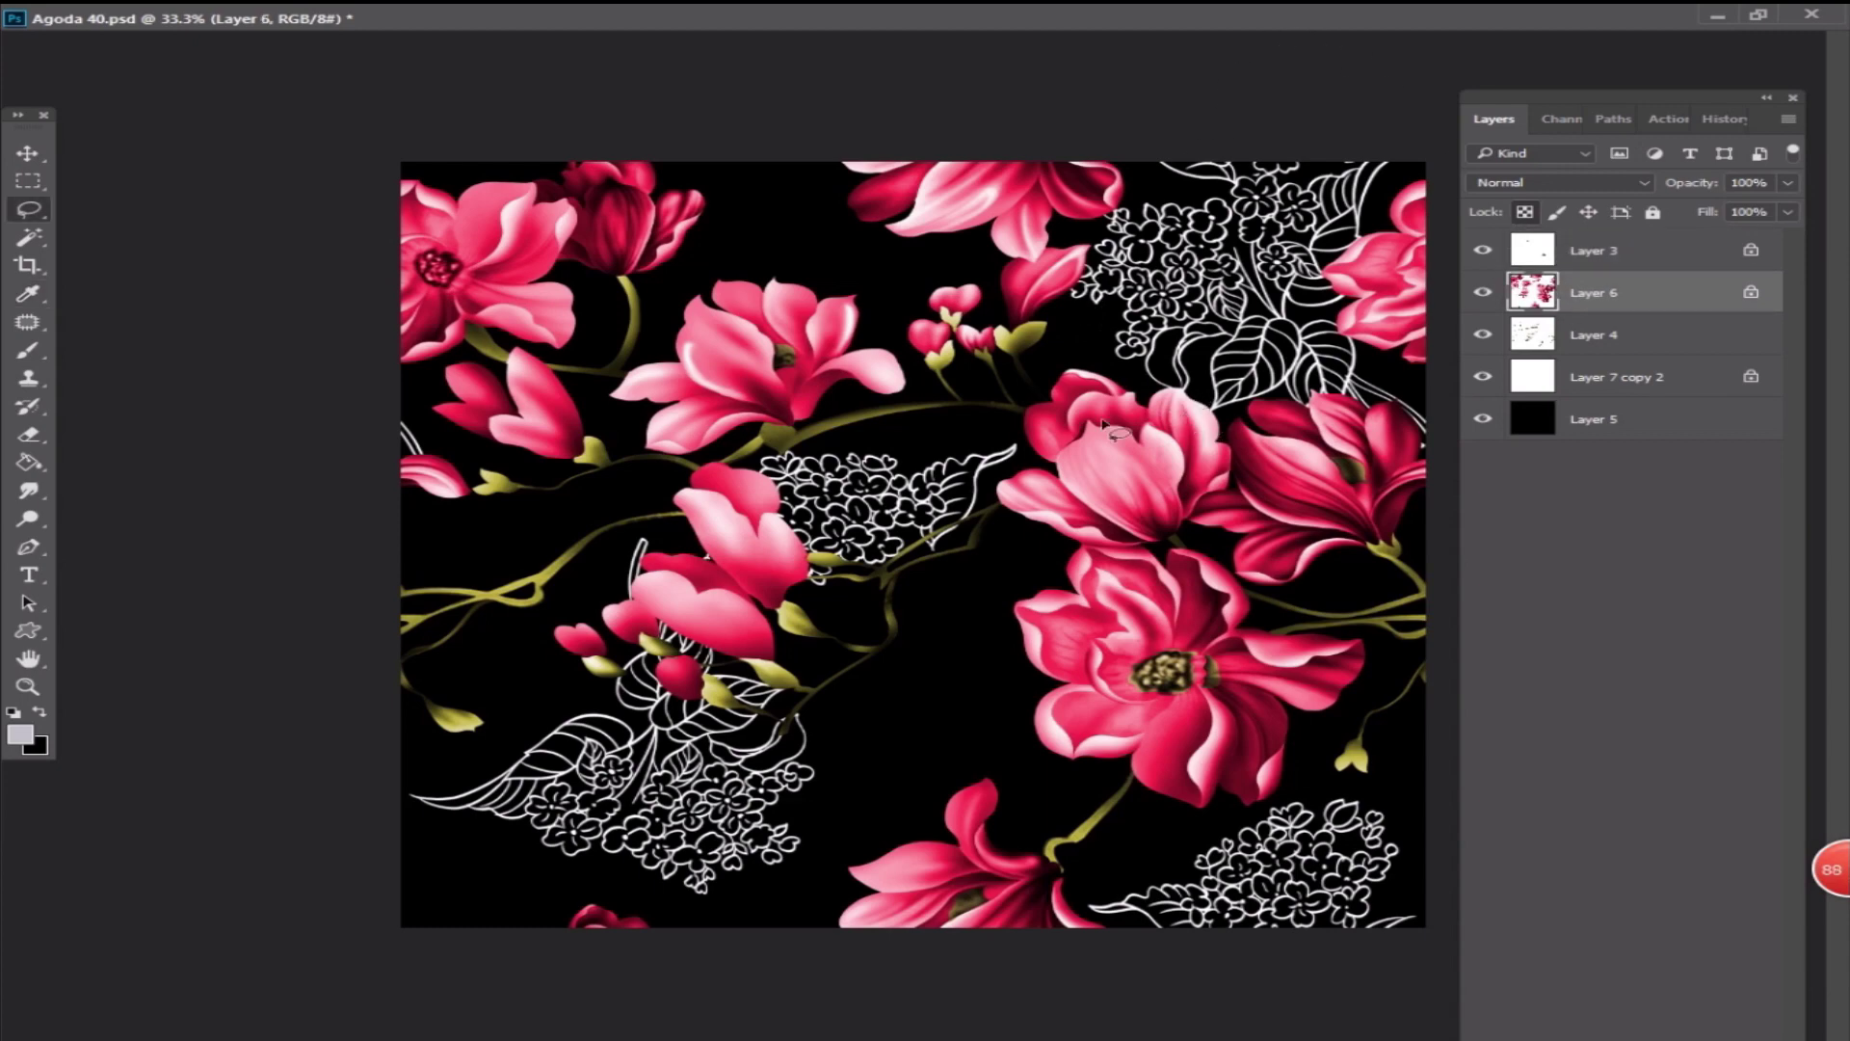
left_click(1038, 427, "ctrl")
key("Tab")
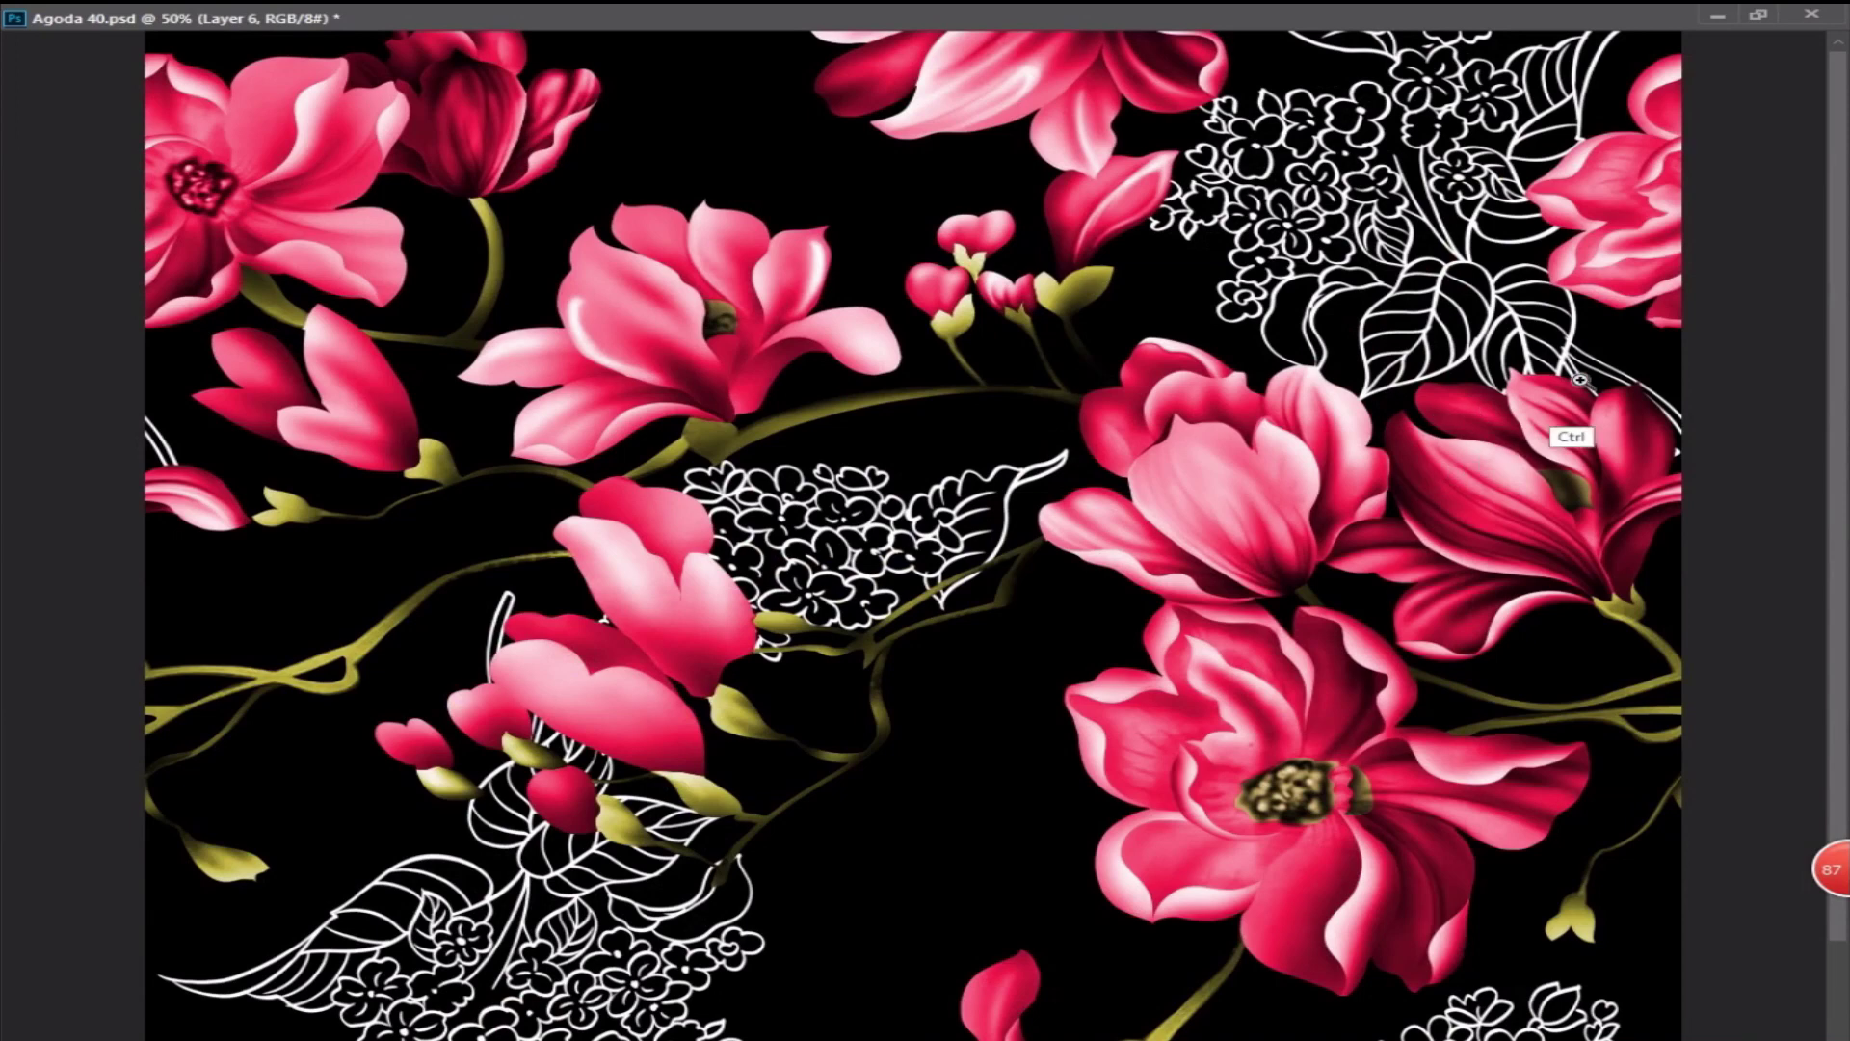
- Lasso the large pink magnolia above the big open flower, tracing closely along its petals where it meets the neighbouring flowers
mouse_move(1613, 279)
left_mouse_down()
mouse_move(797, 768)
mouse_move(819, 742)
left_mouse_up()
left_click_drag(911, 286, 1079, 287)
left_click_drag(999, 125, 758, 133)
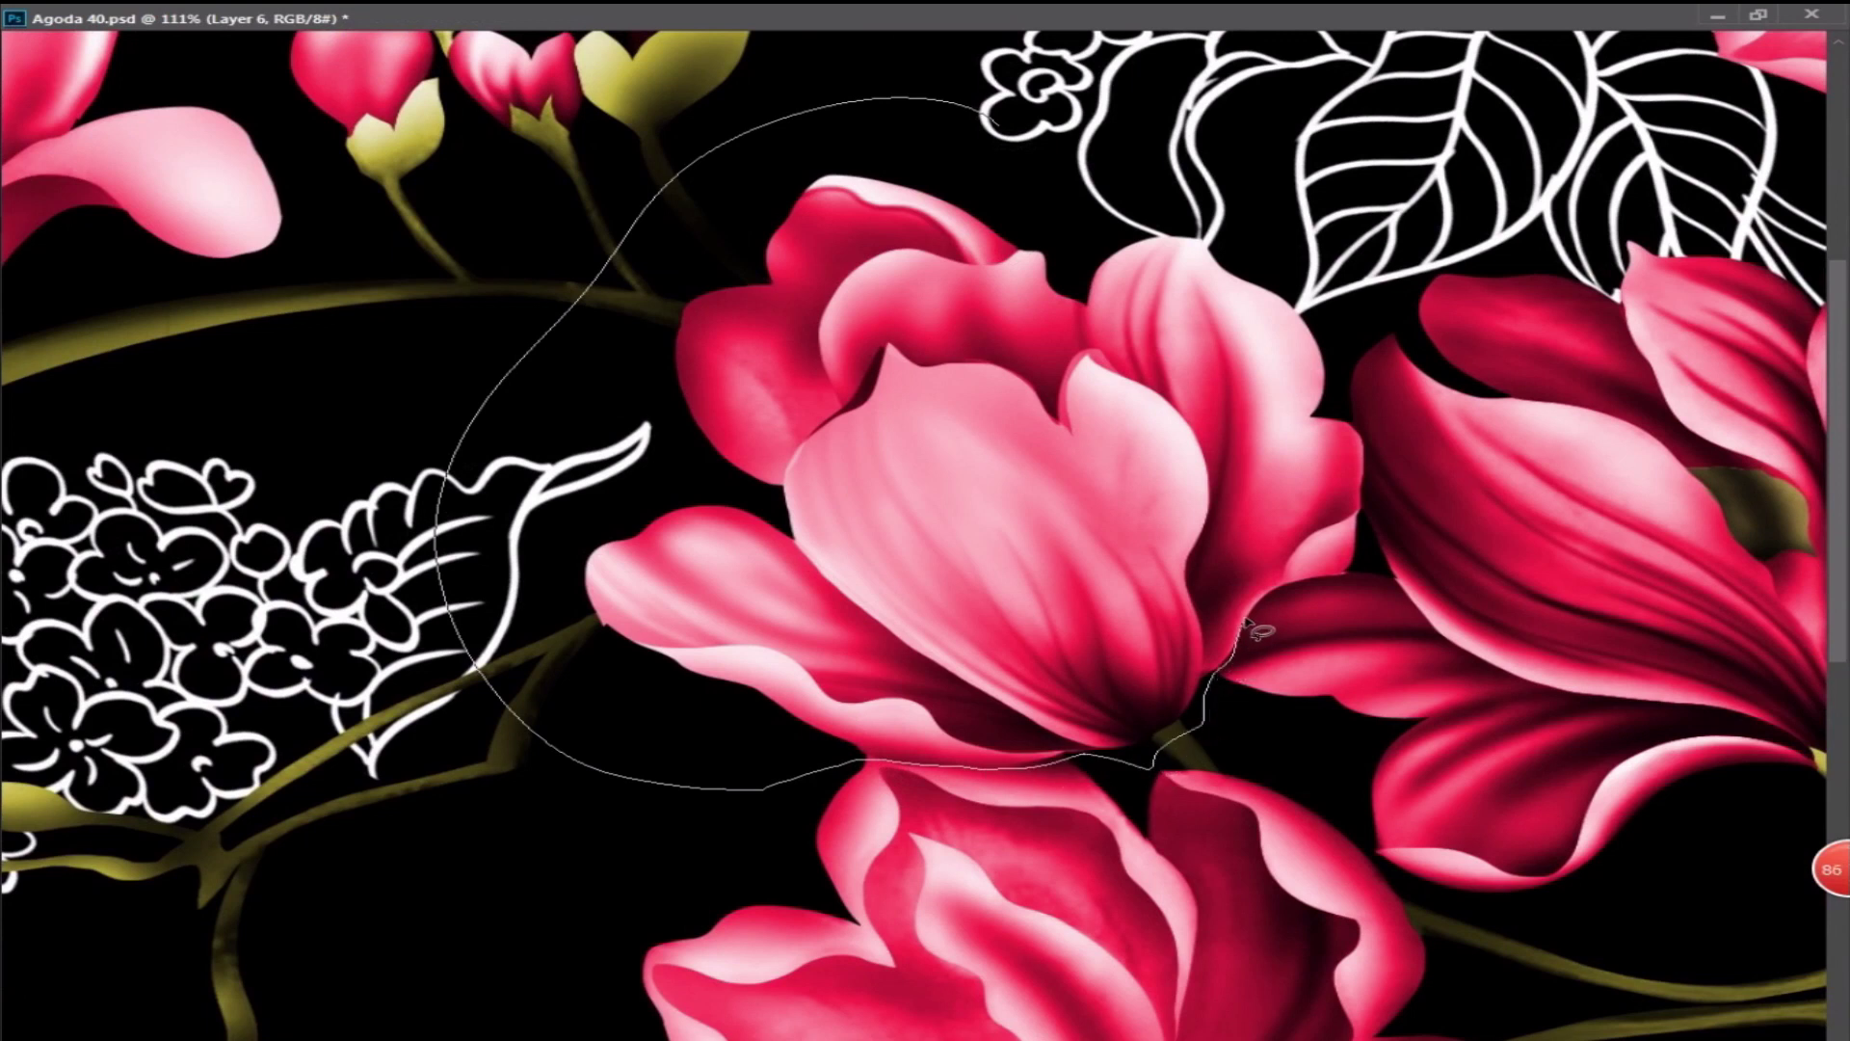
left_click_drag(1363, 541, 1364, 511)
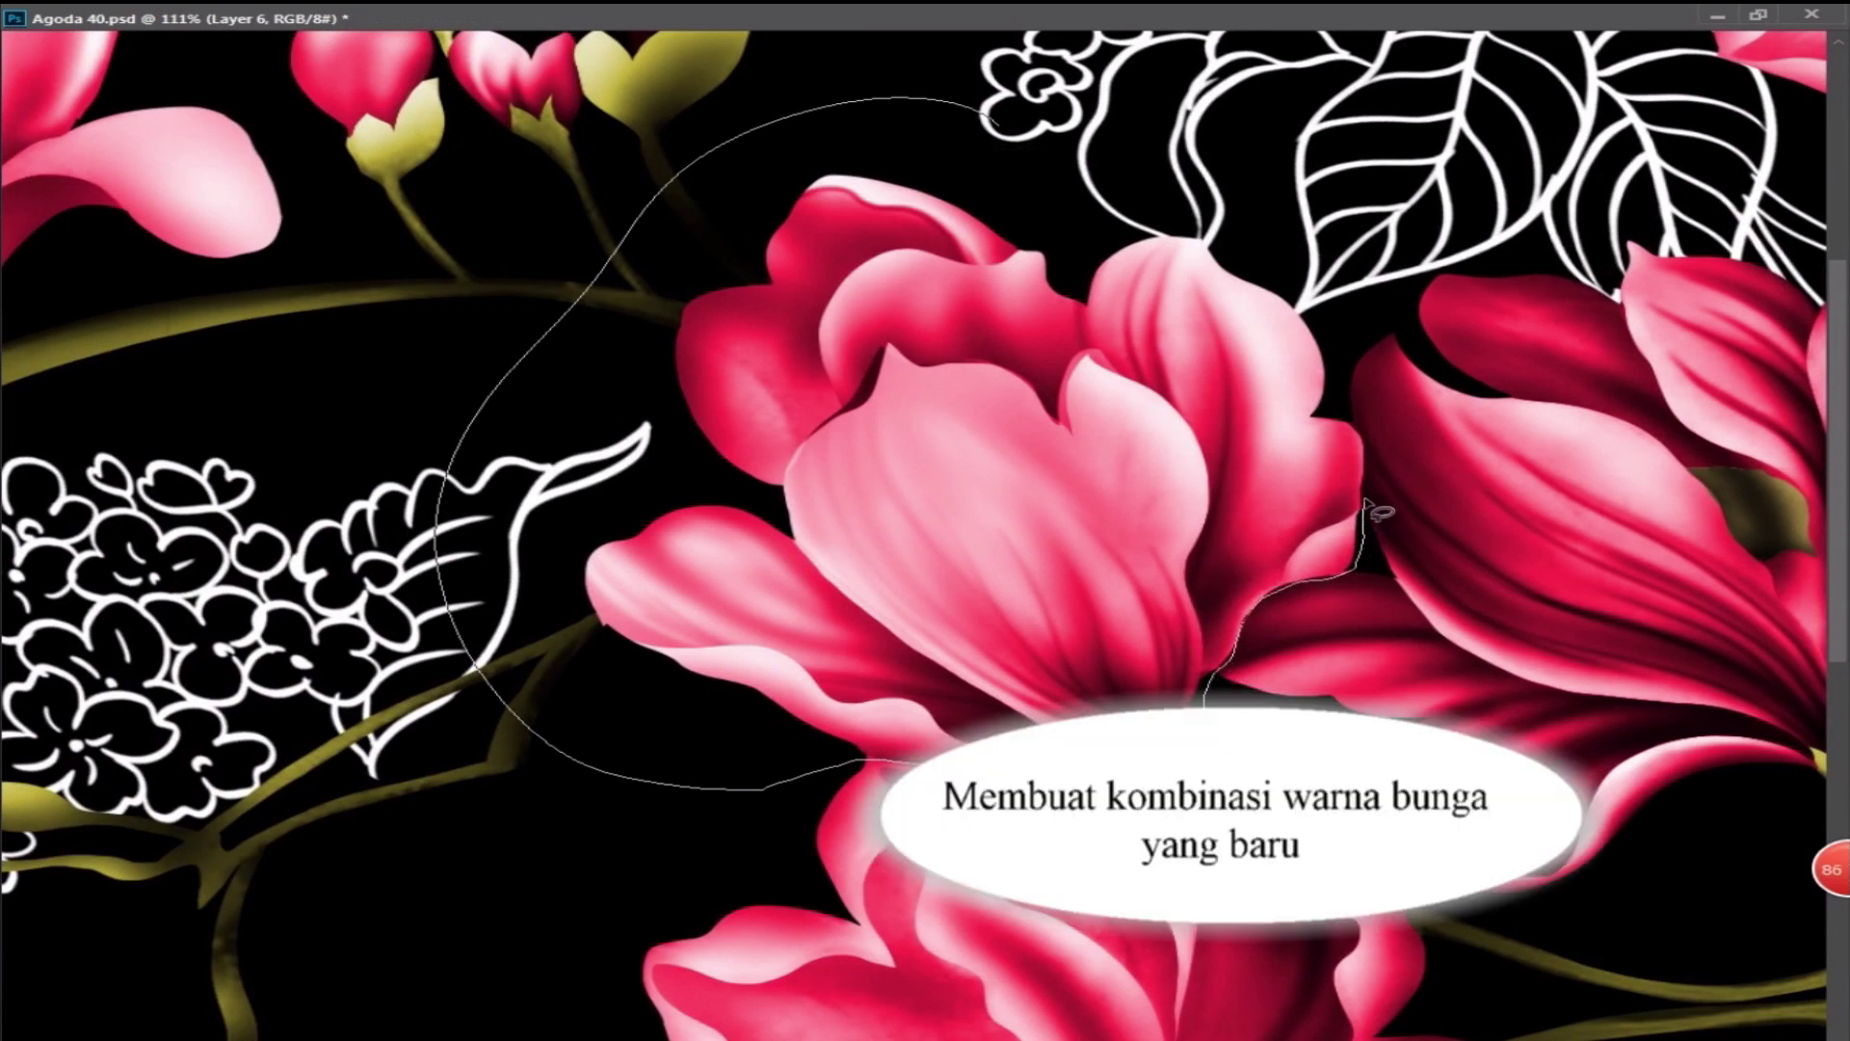
left_click(912, 393, "alt")
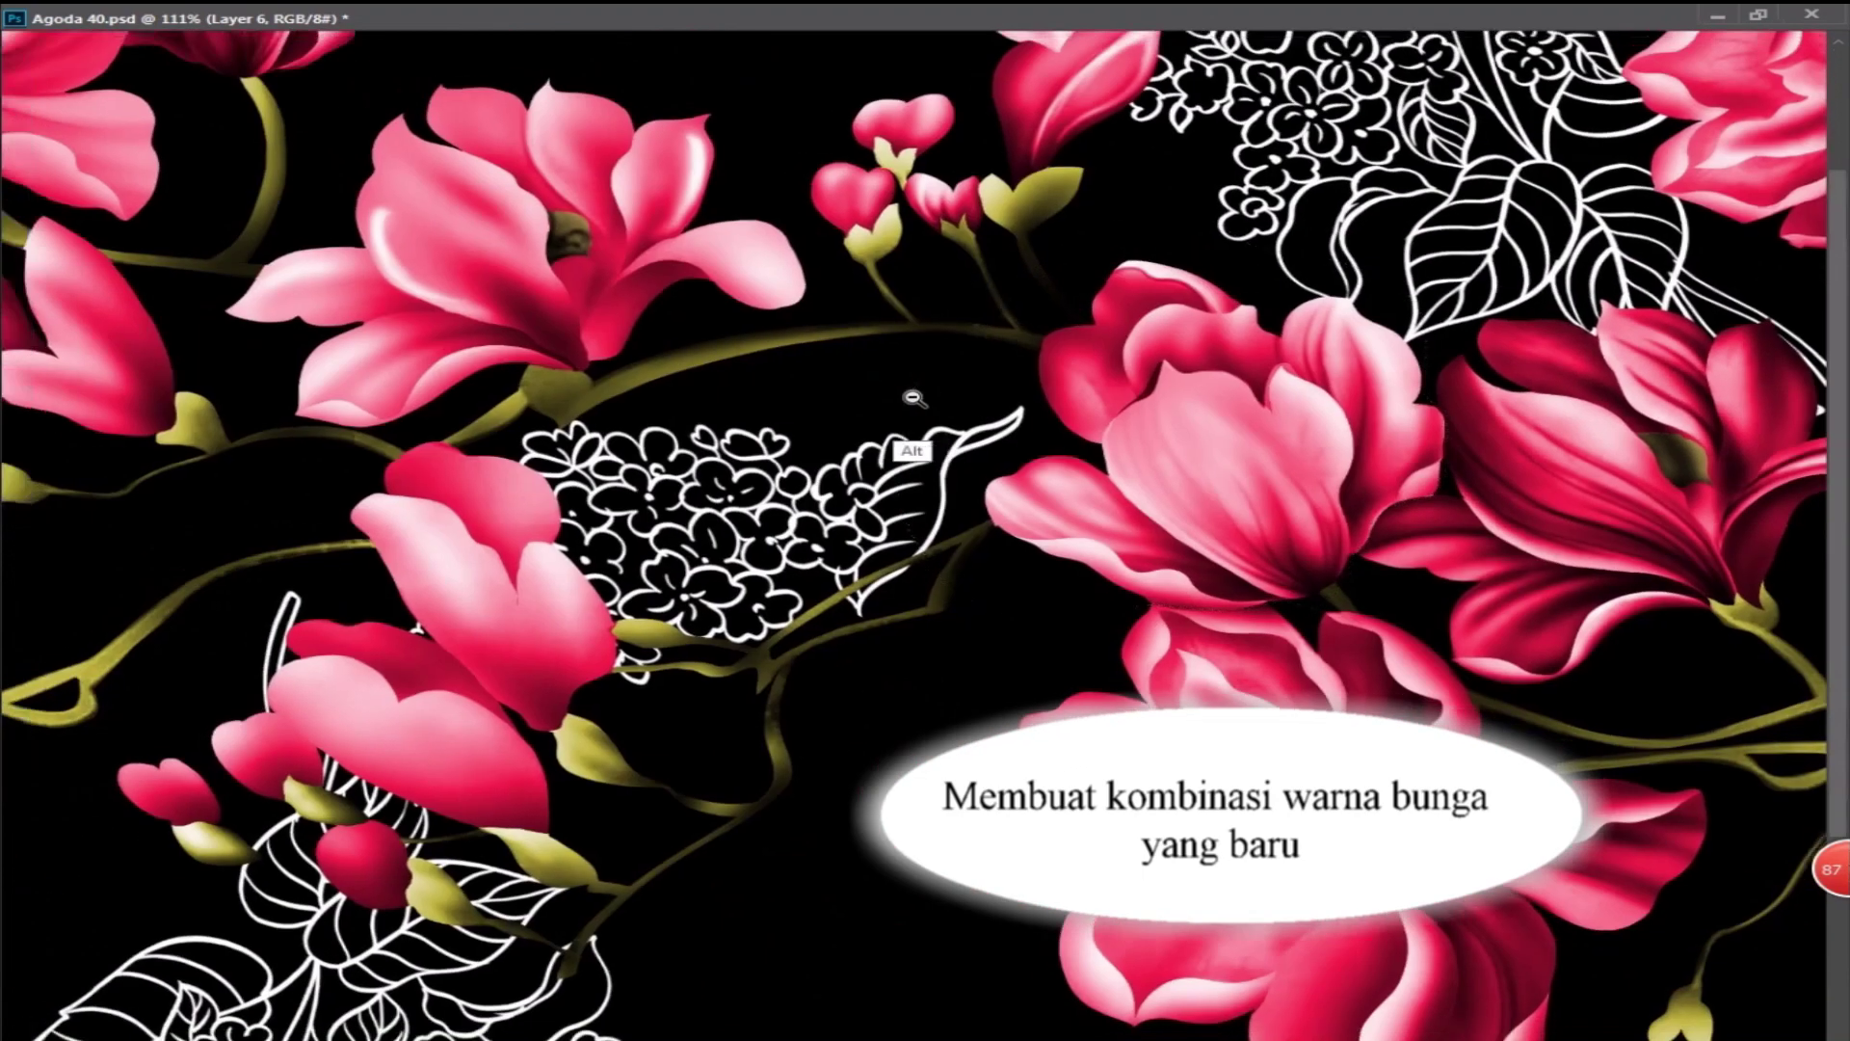
left_click_drag(828, 405, 858, 507)
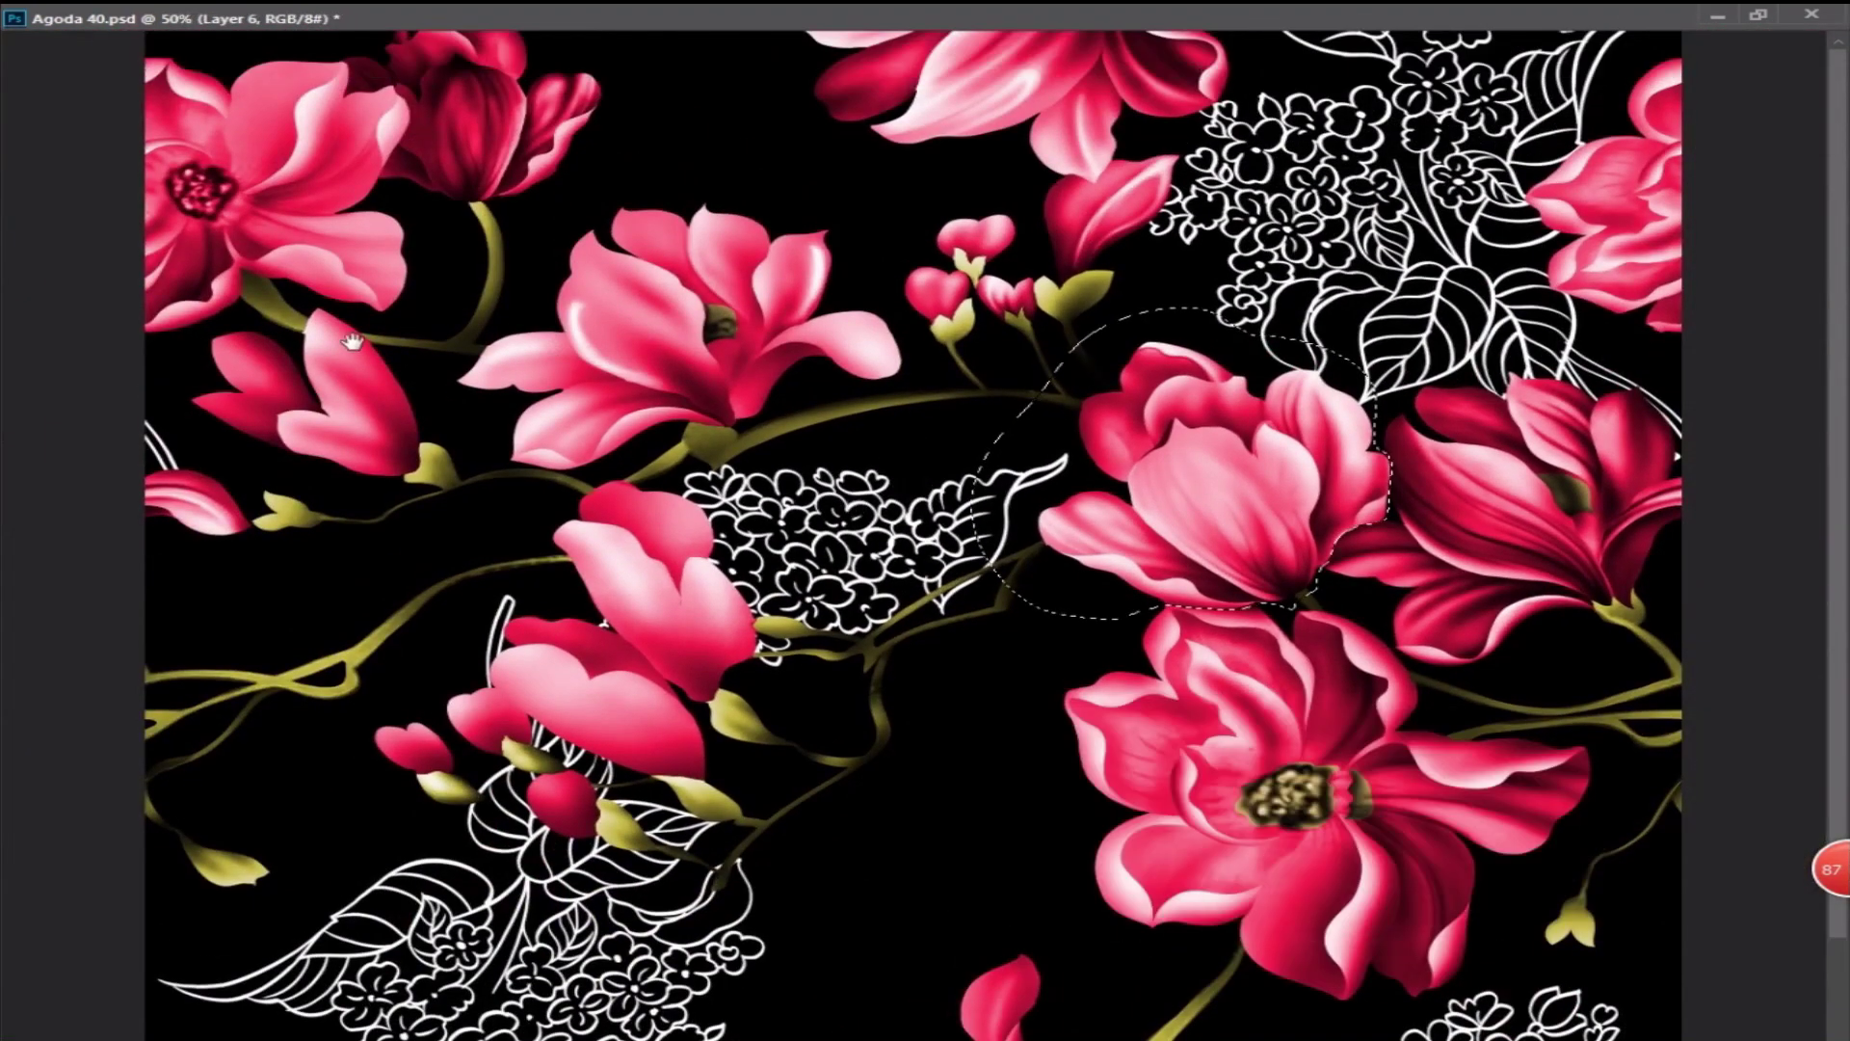
- Add the upper-left magnolia bud, the lower light pink bloom of the middle cluster and the small bud beside it to the selection
key("ctrl+plus")
key("shift")
mouse_move(330, 328)
left_mouse_down()
mouse_move(208, 280)
mouse_move(56, 334)
mouse_move(314, 551)
mouse_move(333, 326)
left_mouse_up()
left_click_drag(607, 723, 611, 489)
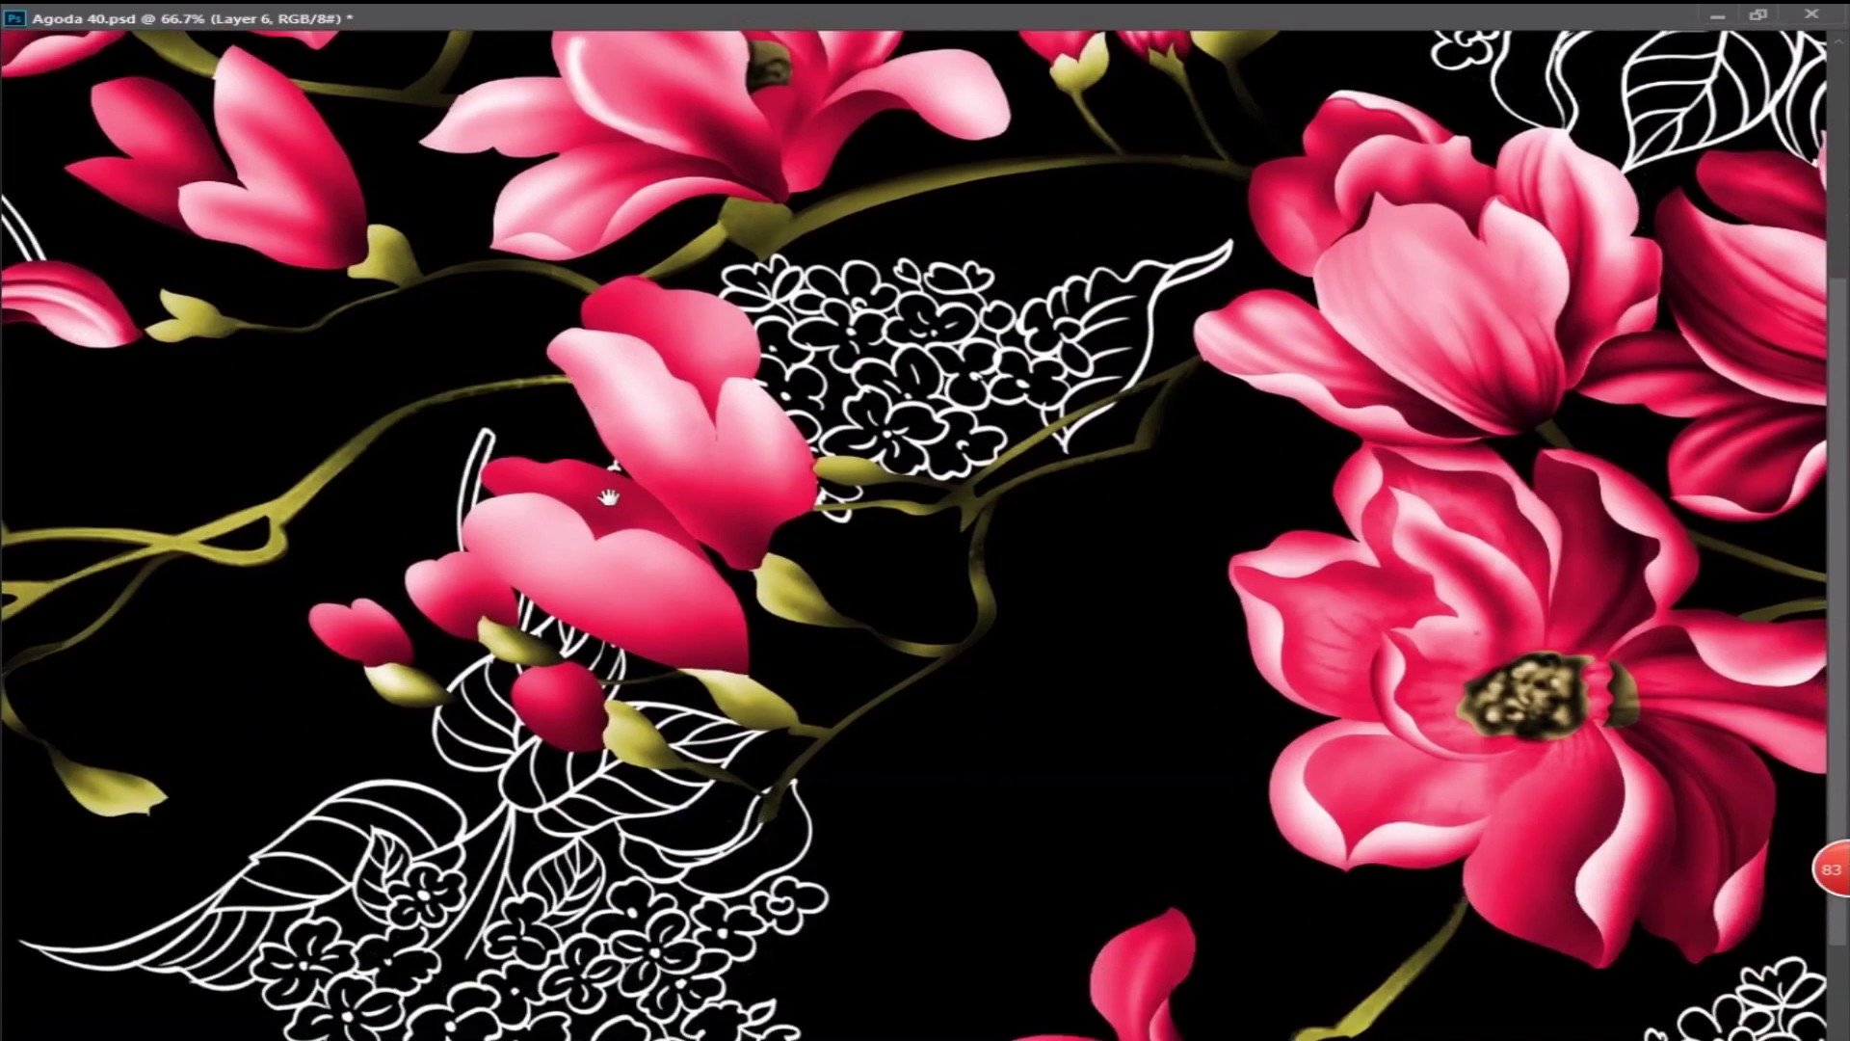
left_click(612, 554, "ctrl")
left_click(468, 556, "ctrl")
left_click_drag(406, 523, 864, 379)
mouse_move(469, 420)
left_mouse_down()
mouse_move(559, 882)
mouse_move(561, 533)
left_mouse_up()
mouse_move(873, 71)
left_mouse_down()
mouse_move(655, 181)
mouse_move(768, 399)
mouse_move(1017, 631)
mouse_move(1619, 884)
mouse_move(1595, 520)
mouse_move(1337, 236)
mouse_move(1248, 167)
mouse_move(915, 65)
left_mouse_up()
key("ctrl+minus")
key("ctrl+minus")
key("ctrl+minus")
key("ctrl+minus")
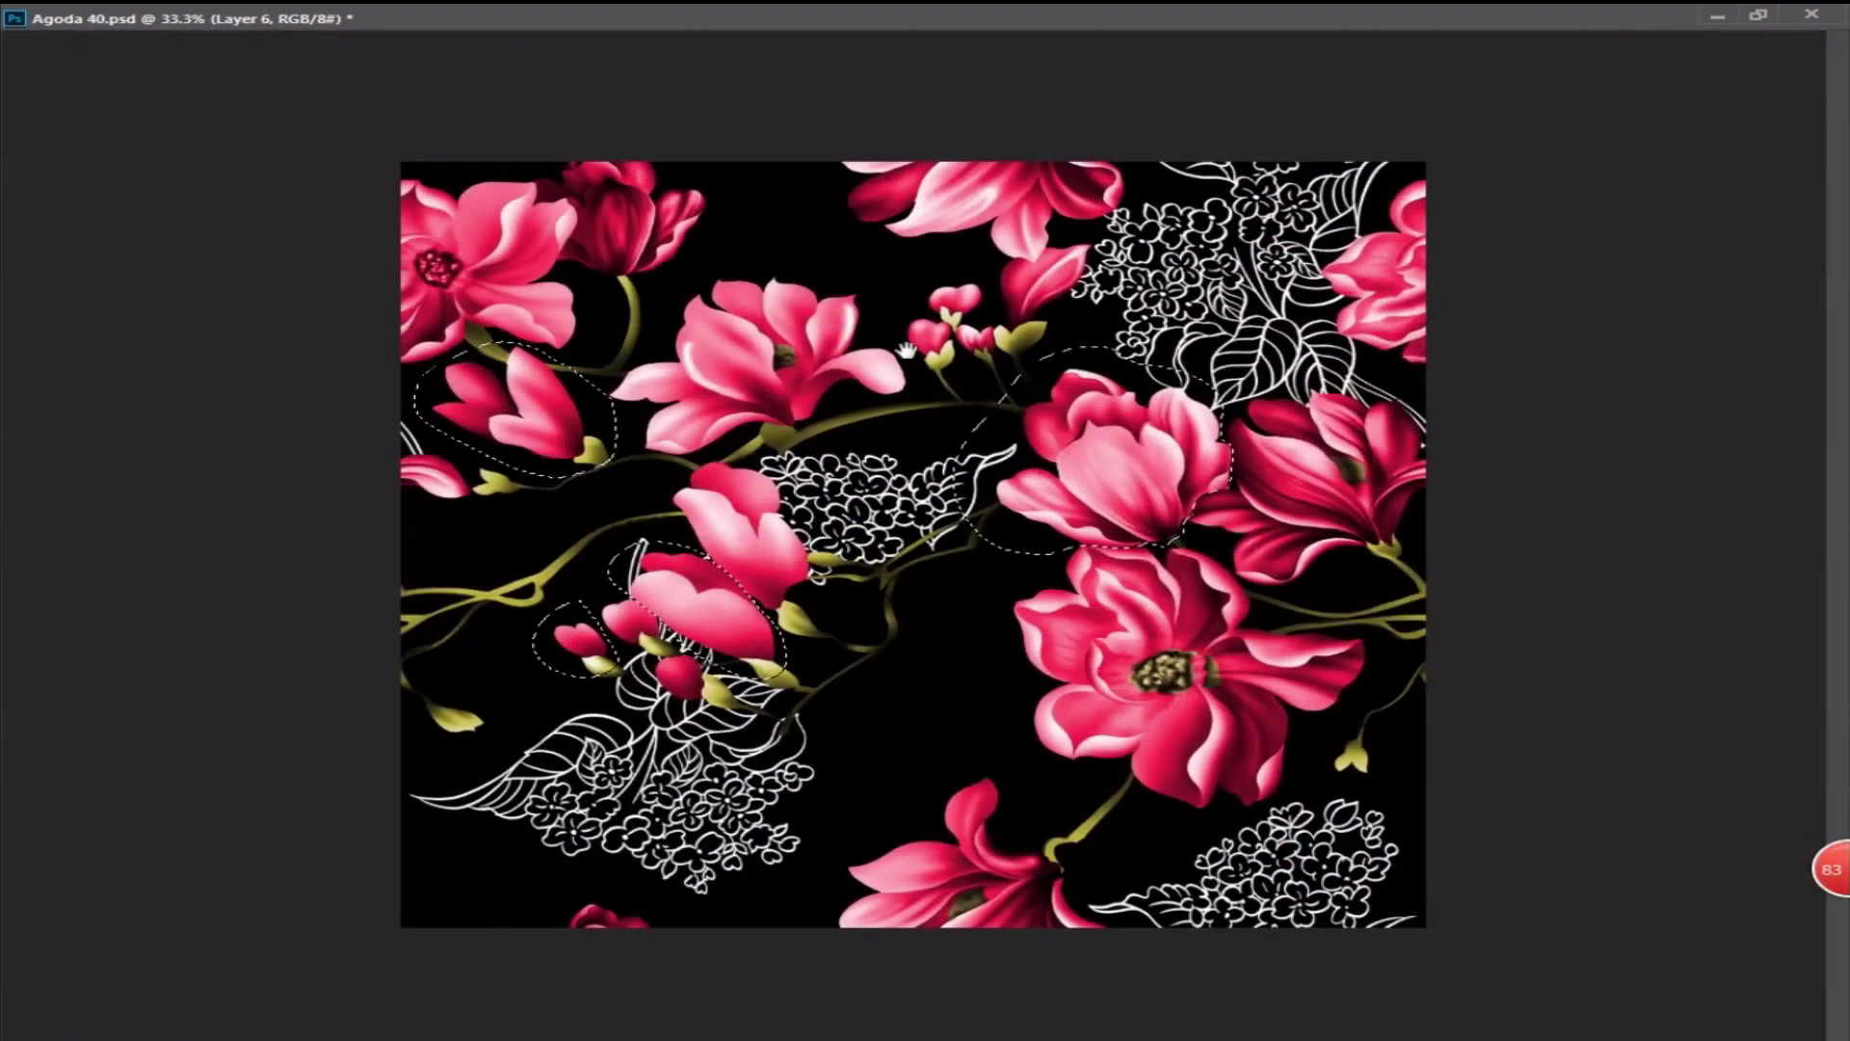
- Add the open flower at the artwork's upper left corner and its matching half on the right edge to the selection
key("ctrl+plus")
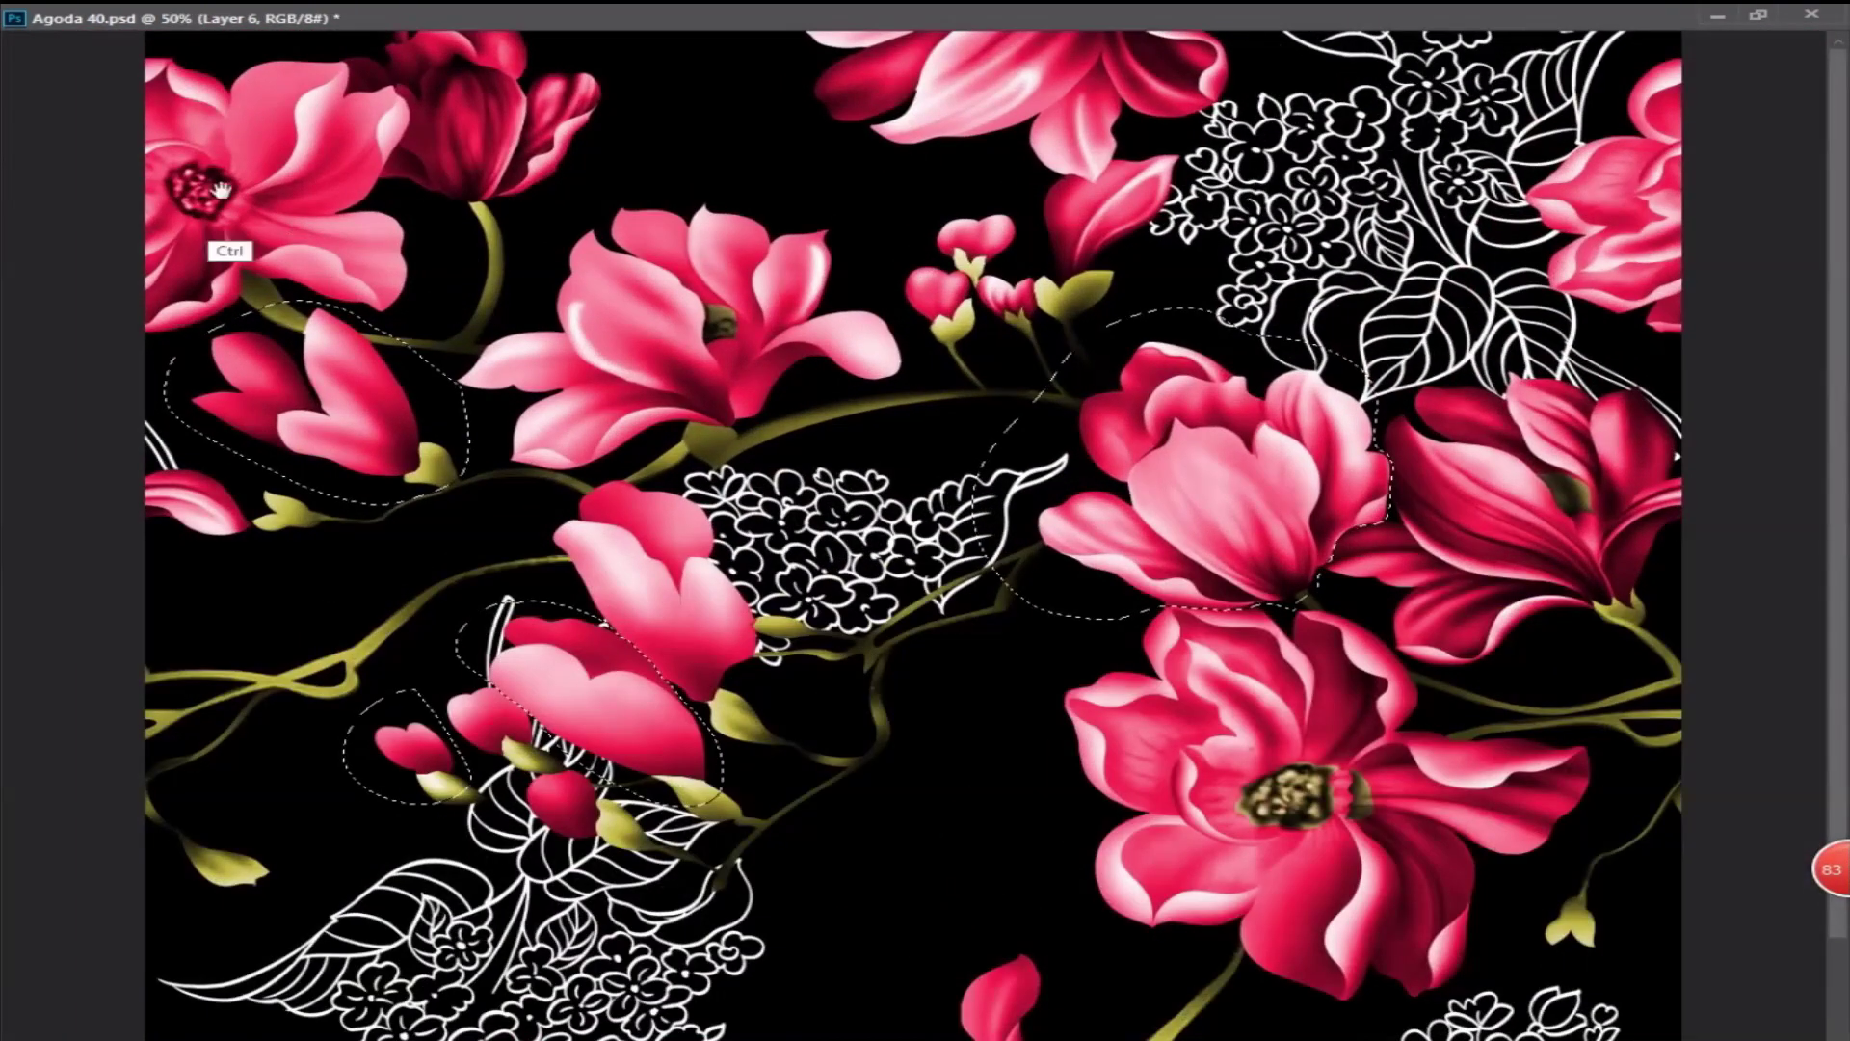
mouse_move(226, 59)
left_mouse_down()
mouse_move(38, 223)
mouse_move(72, 323)
mouse_move(125, 353)
mouse_move(321, 353)
mouse_move(411, 325)
mouse_move(448, 229)
mouse_move(378, 183)
mouse_move(409, 124)
left_mouse_up()
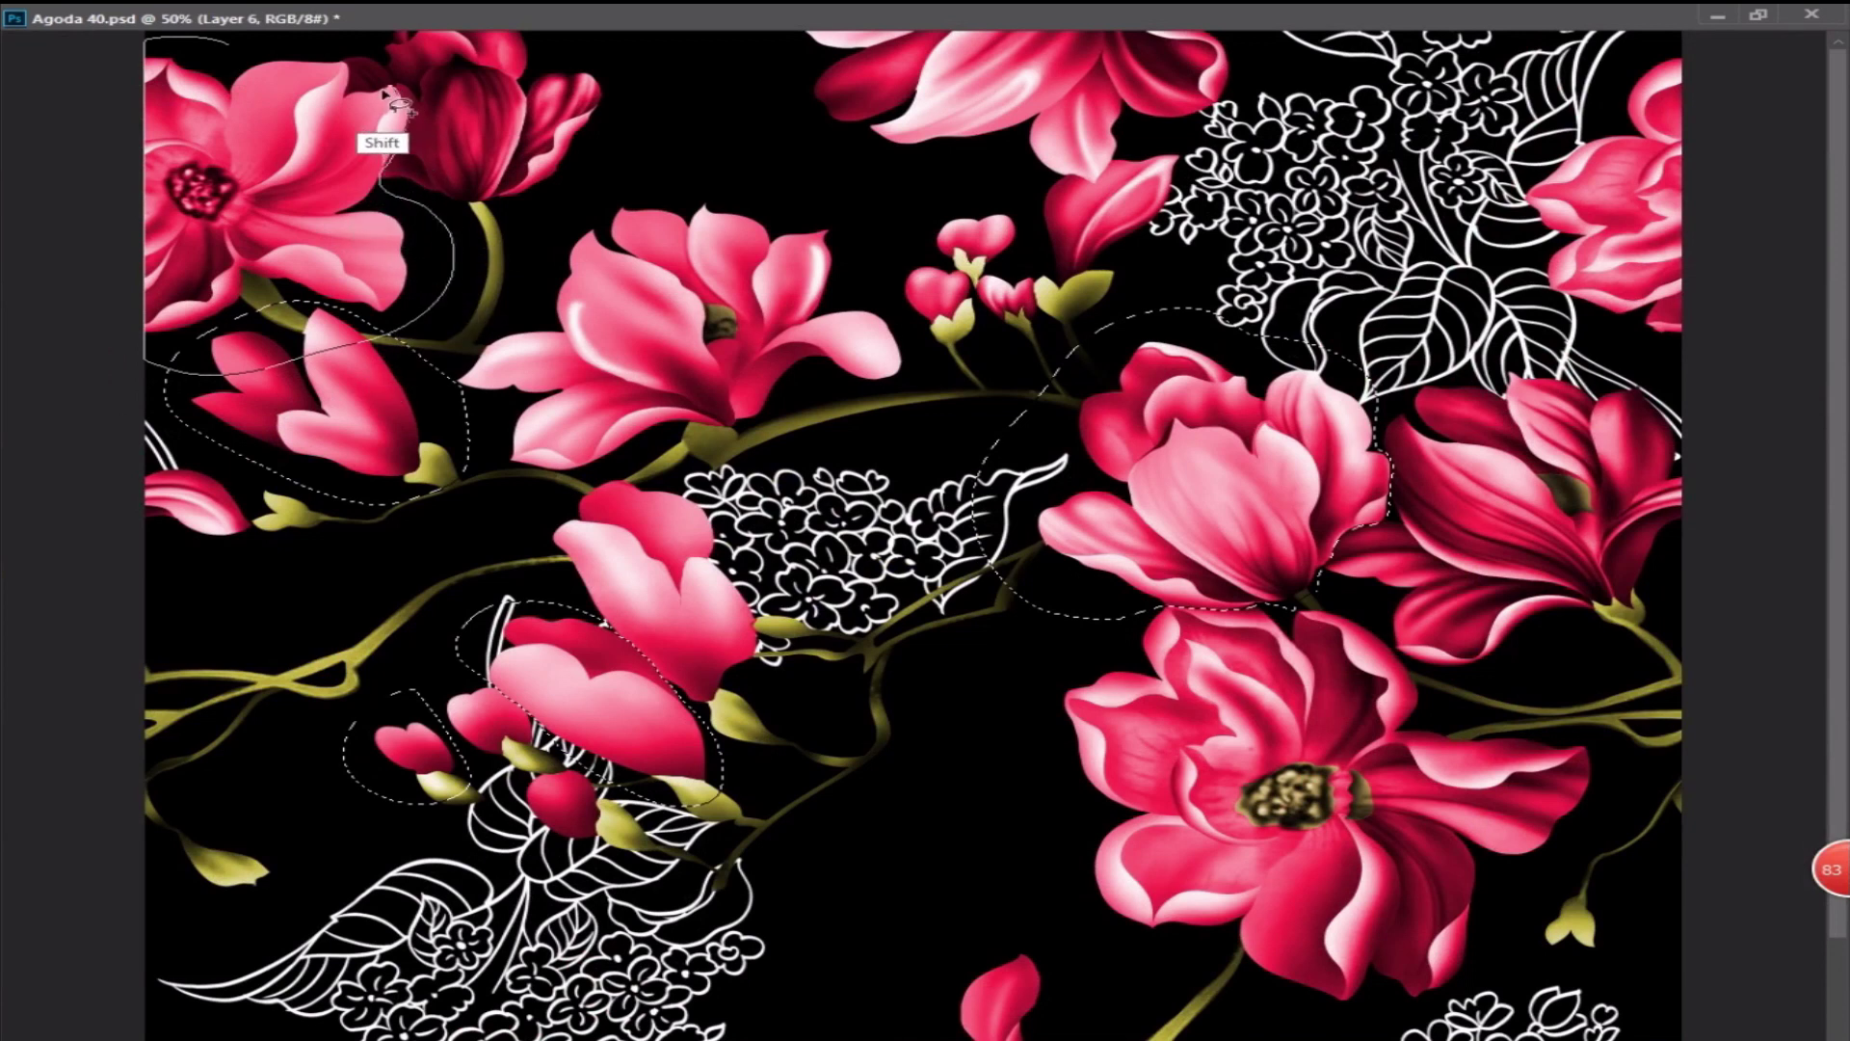
left_click_drag(337, 62, 345, 62)
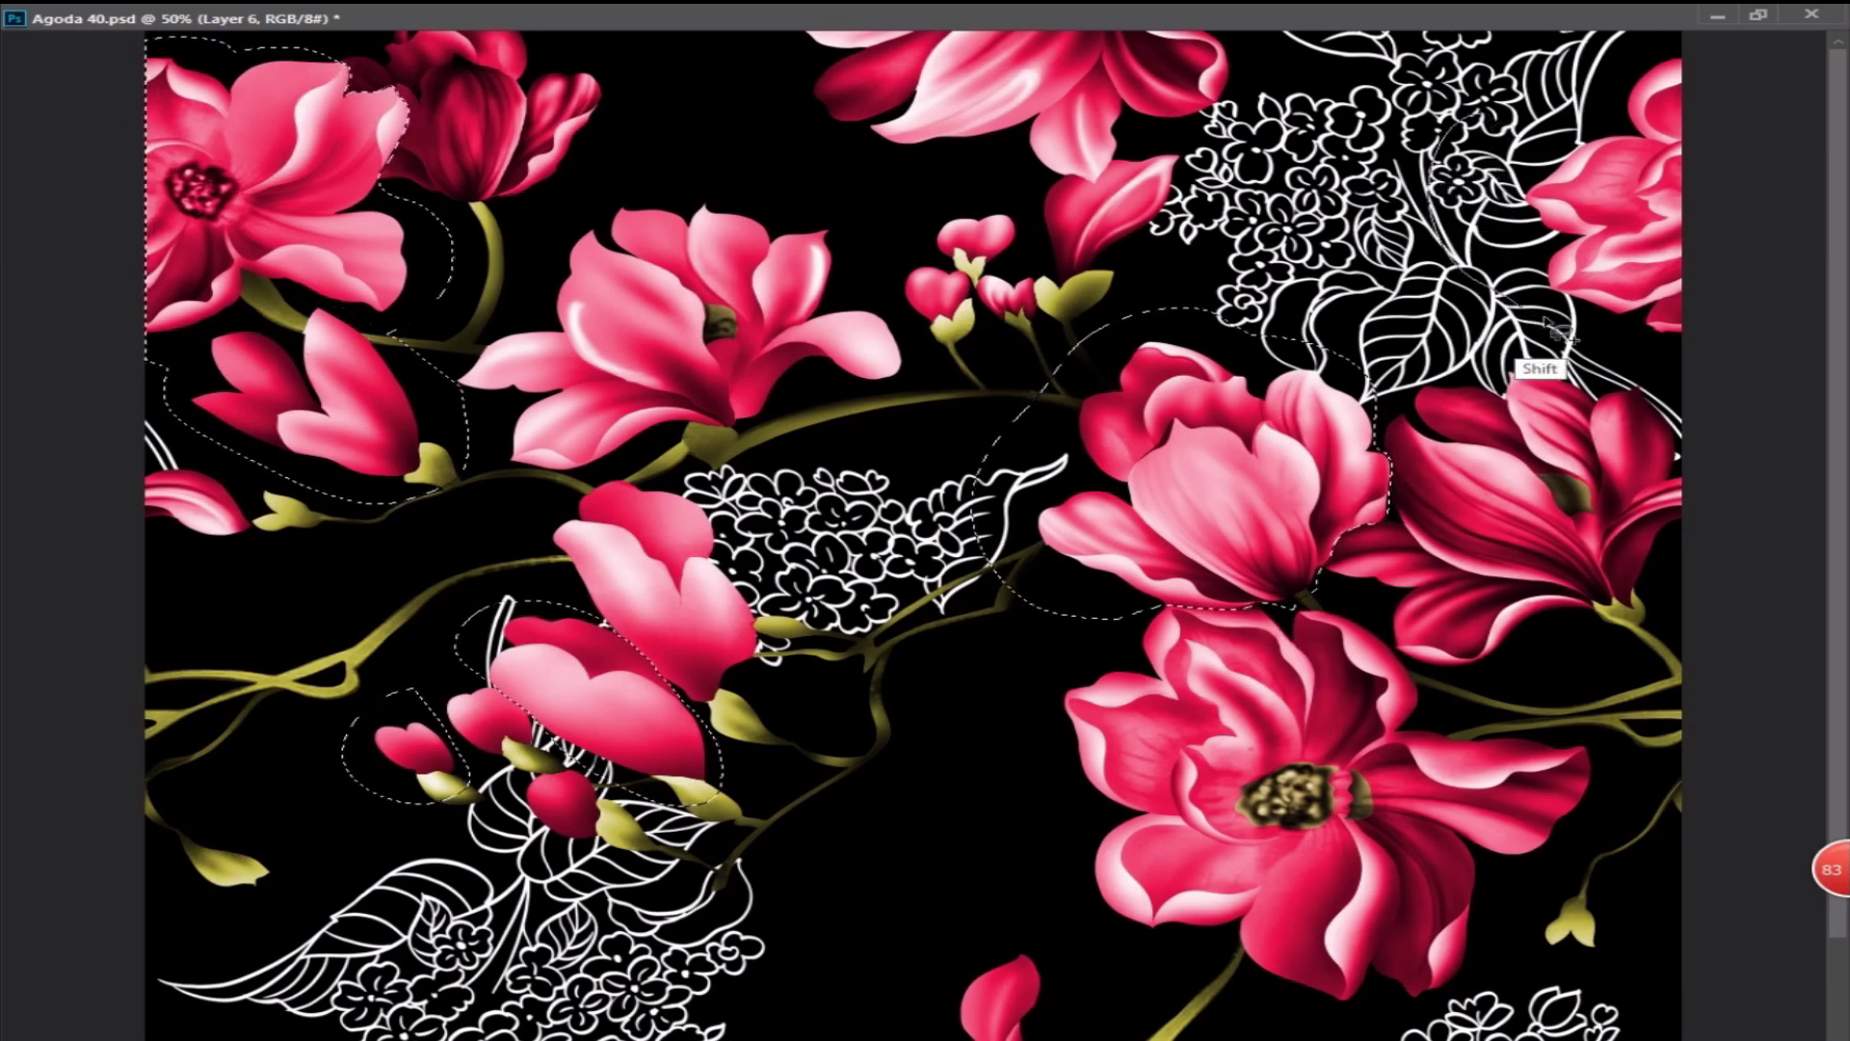
left_click_drag(1256, 494, 1253, 375)
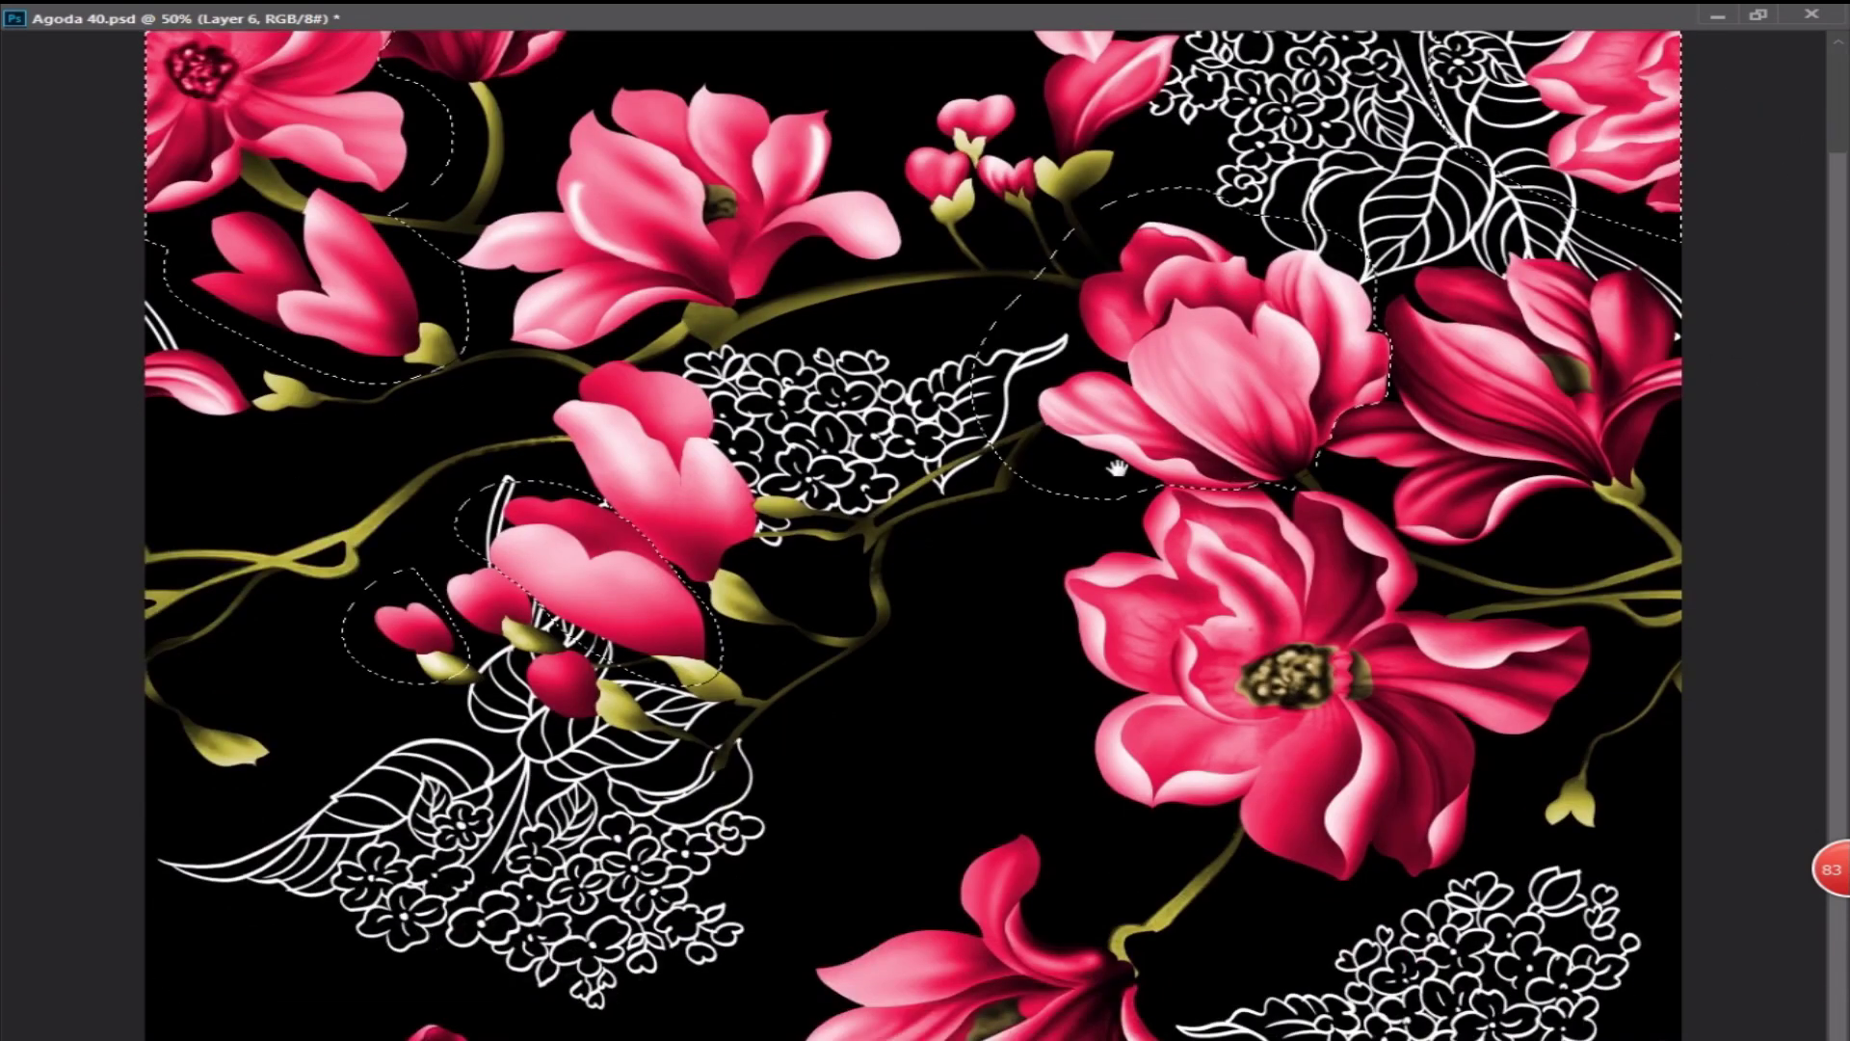
- Add the flowers cut by the artwork's lower and upper edges to the selection, and place all selected flowers on a new layer
left_click(998, 667, "alt")
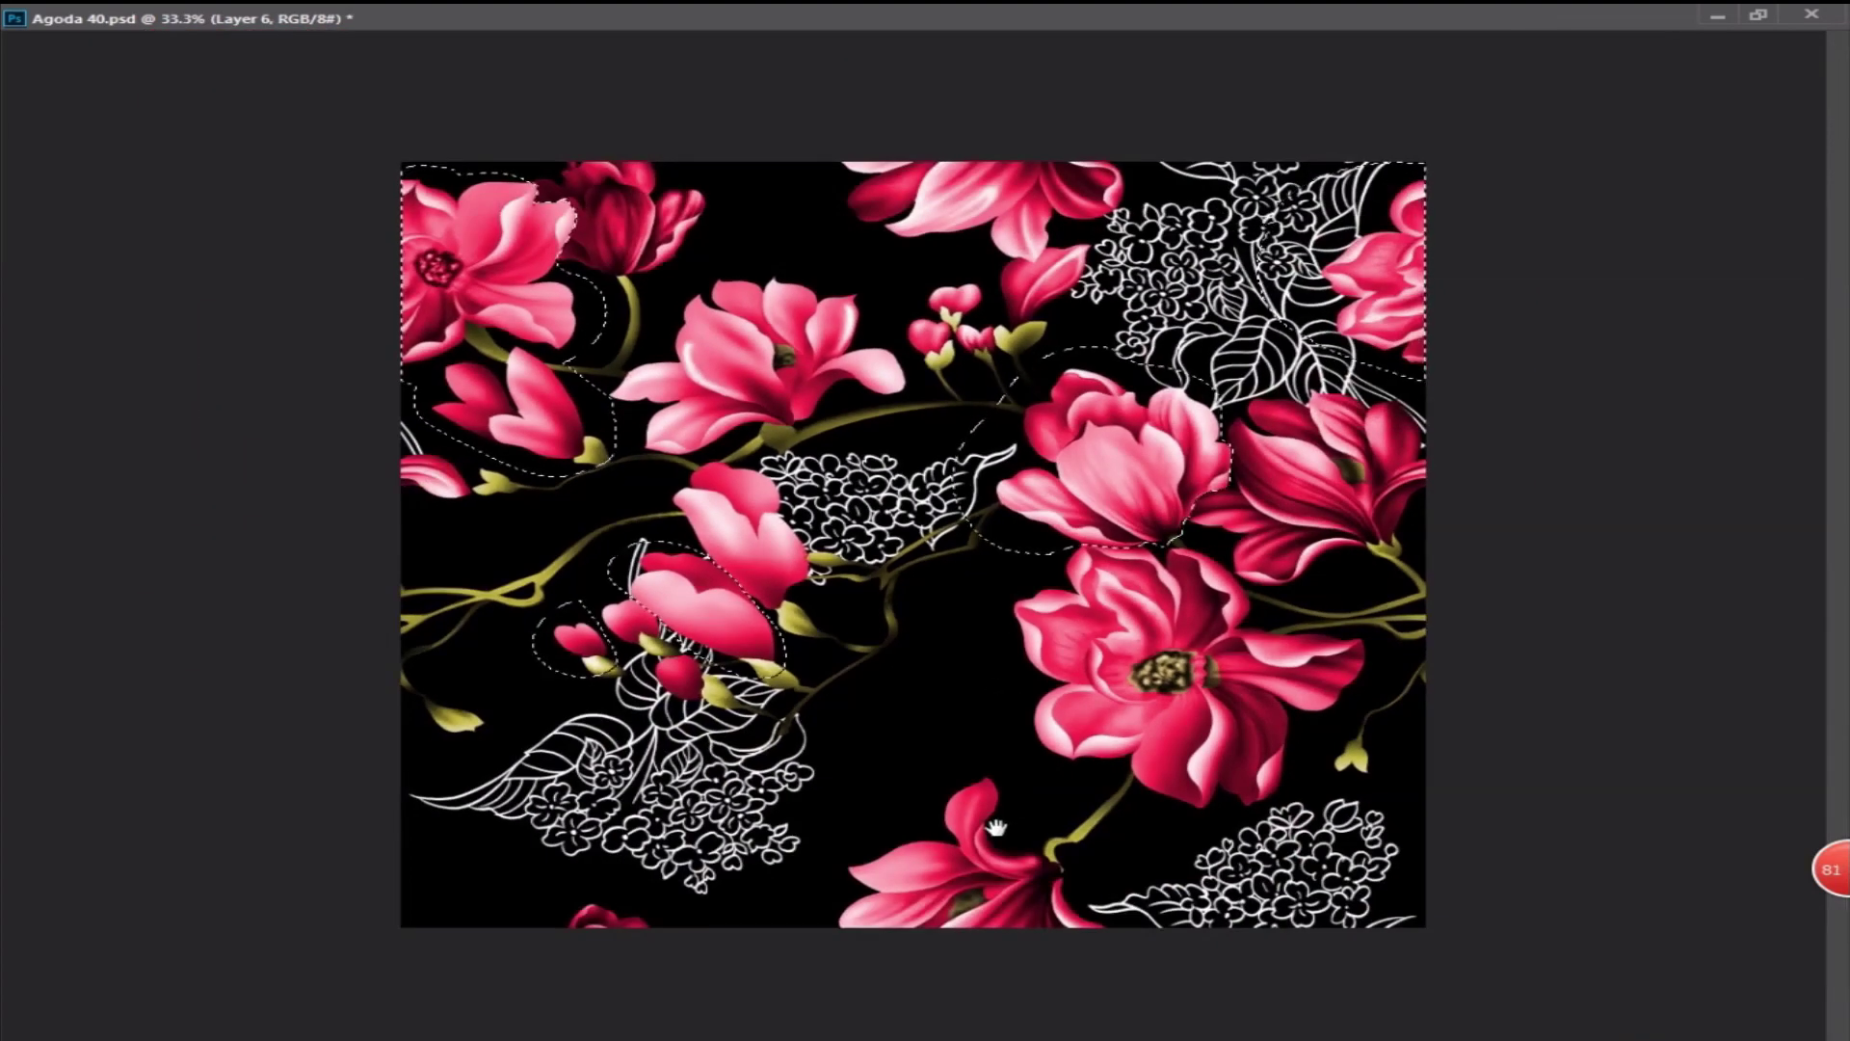
mouse_move(1062, 814)
left_mouse_down()
mouse_move(825, 995)
mouse_move(1154, 954)
mouse_move(1069, 836)
left_mouse_up()
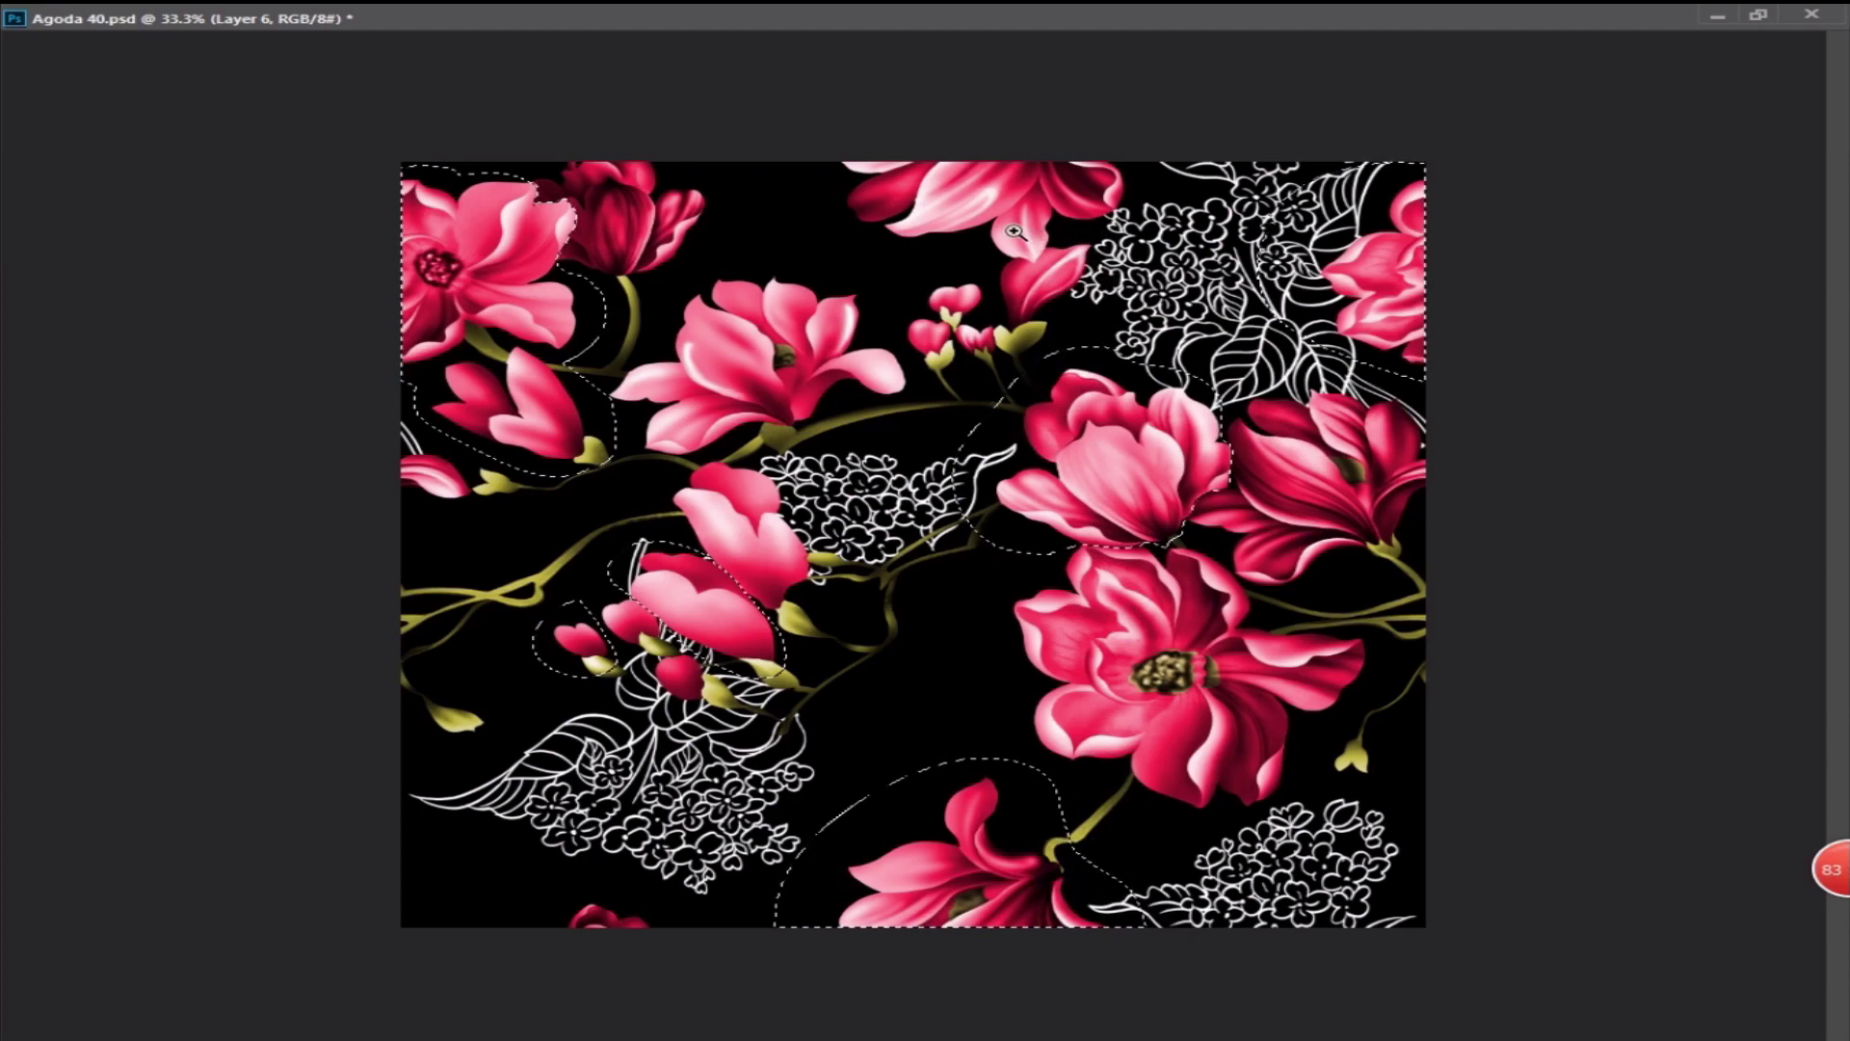
scroll(964, 308, "up", 2)
mouse_move(740, 188)
left_mouse_down()
mouse_move(855, 6)
mouse_move(1287, 6)
mouse_move(1385, 117)
mouse_move(1301, 174)
mouse_move(1157, 185)
left_mouse_up()
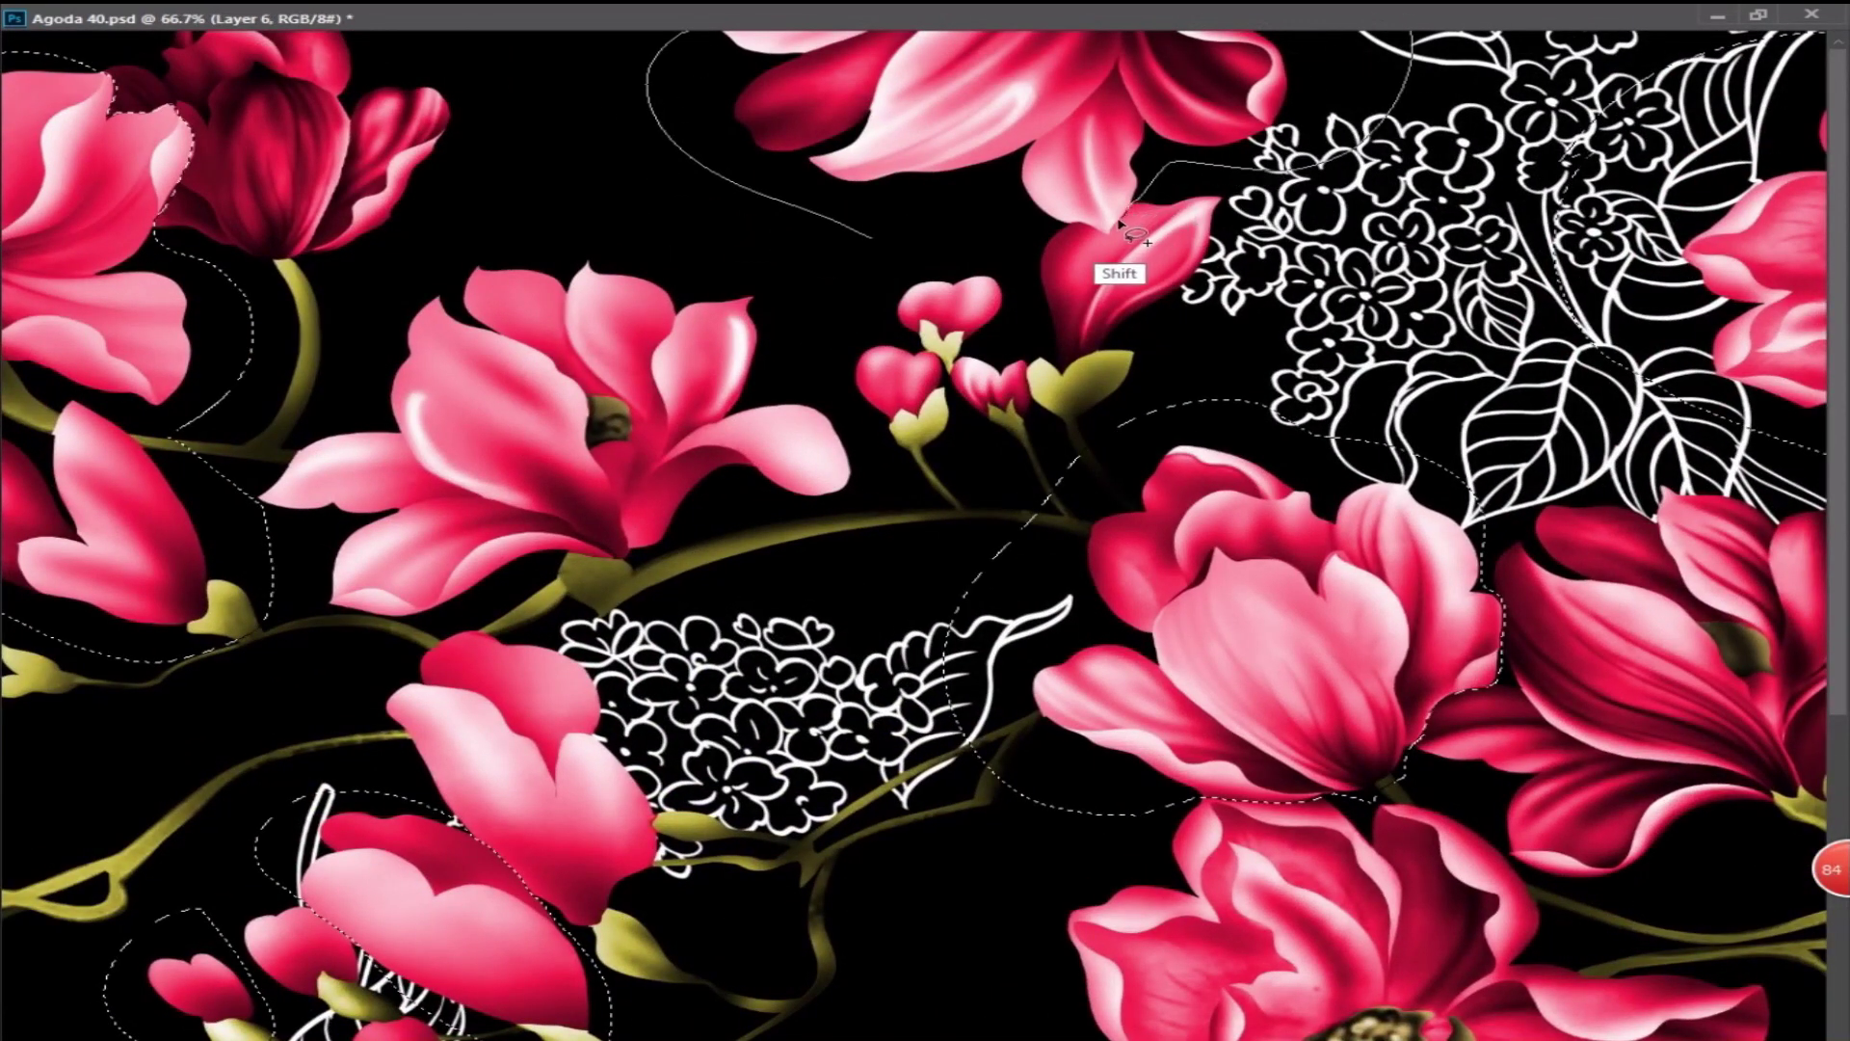
left_click_drag(1075, 239, 847, 280)
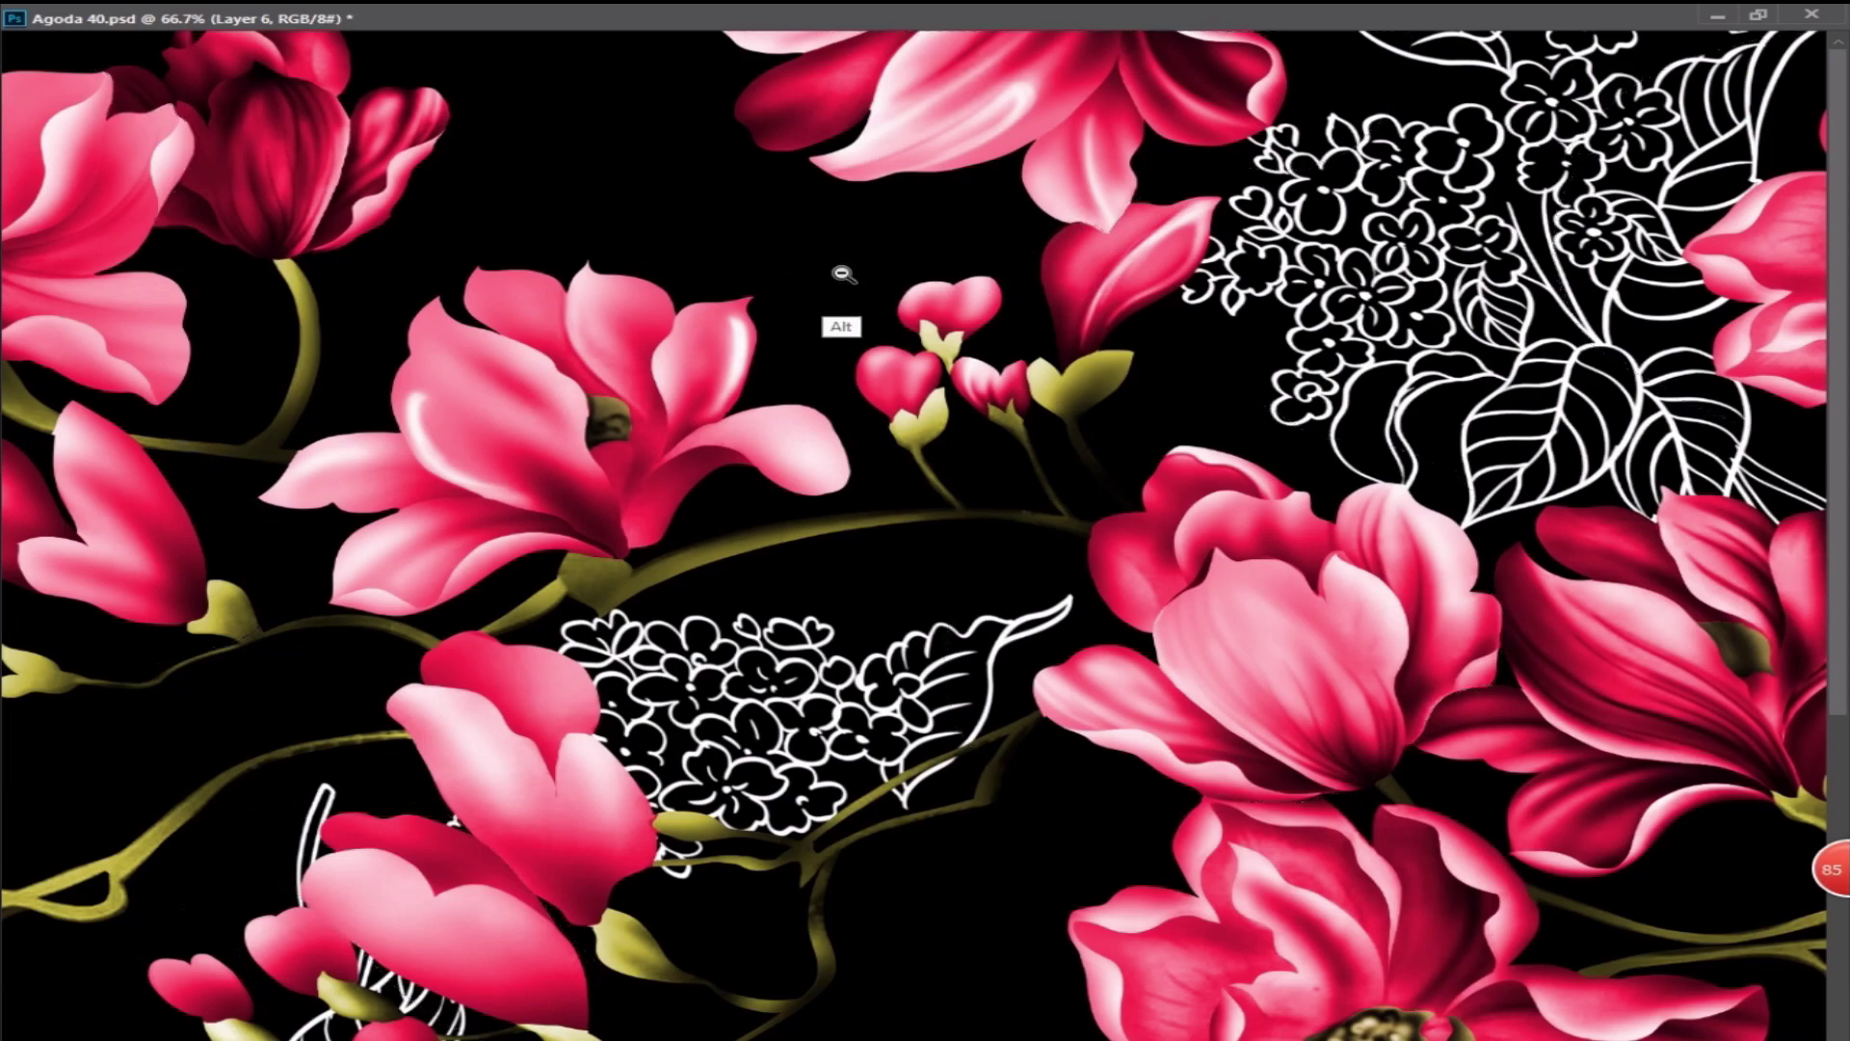
- Colorize the flowers on Layer 7 with Hue/Saturation, giving them a muted greyish lavender tone
scroll(848, 279, "down", 1)
right_click(1081, 241)
left_click(1212, 441)
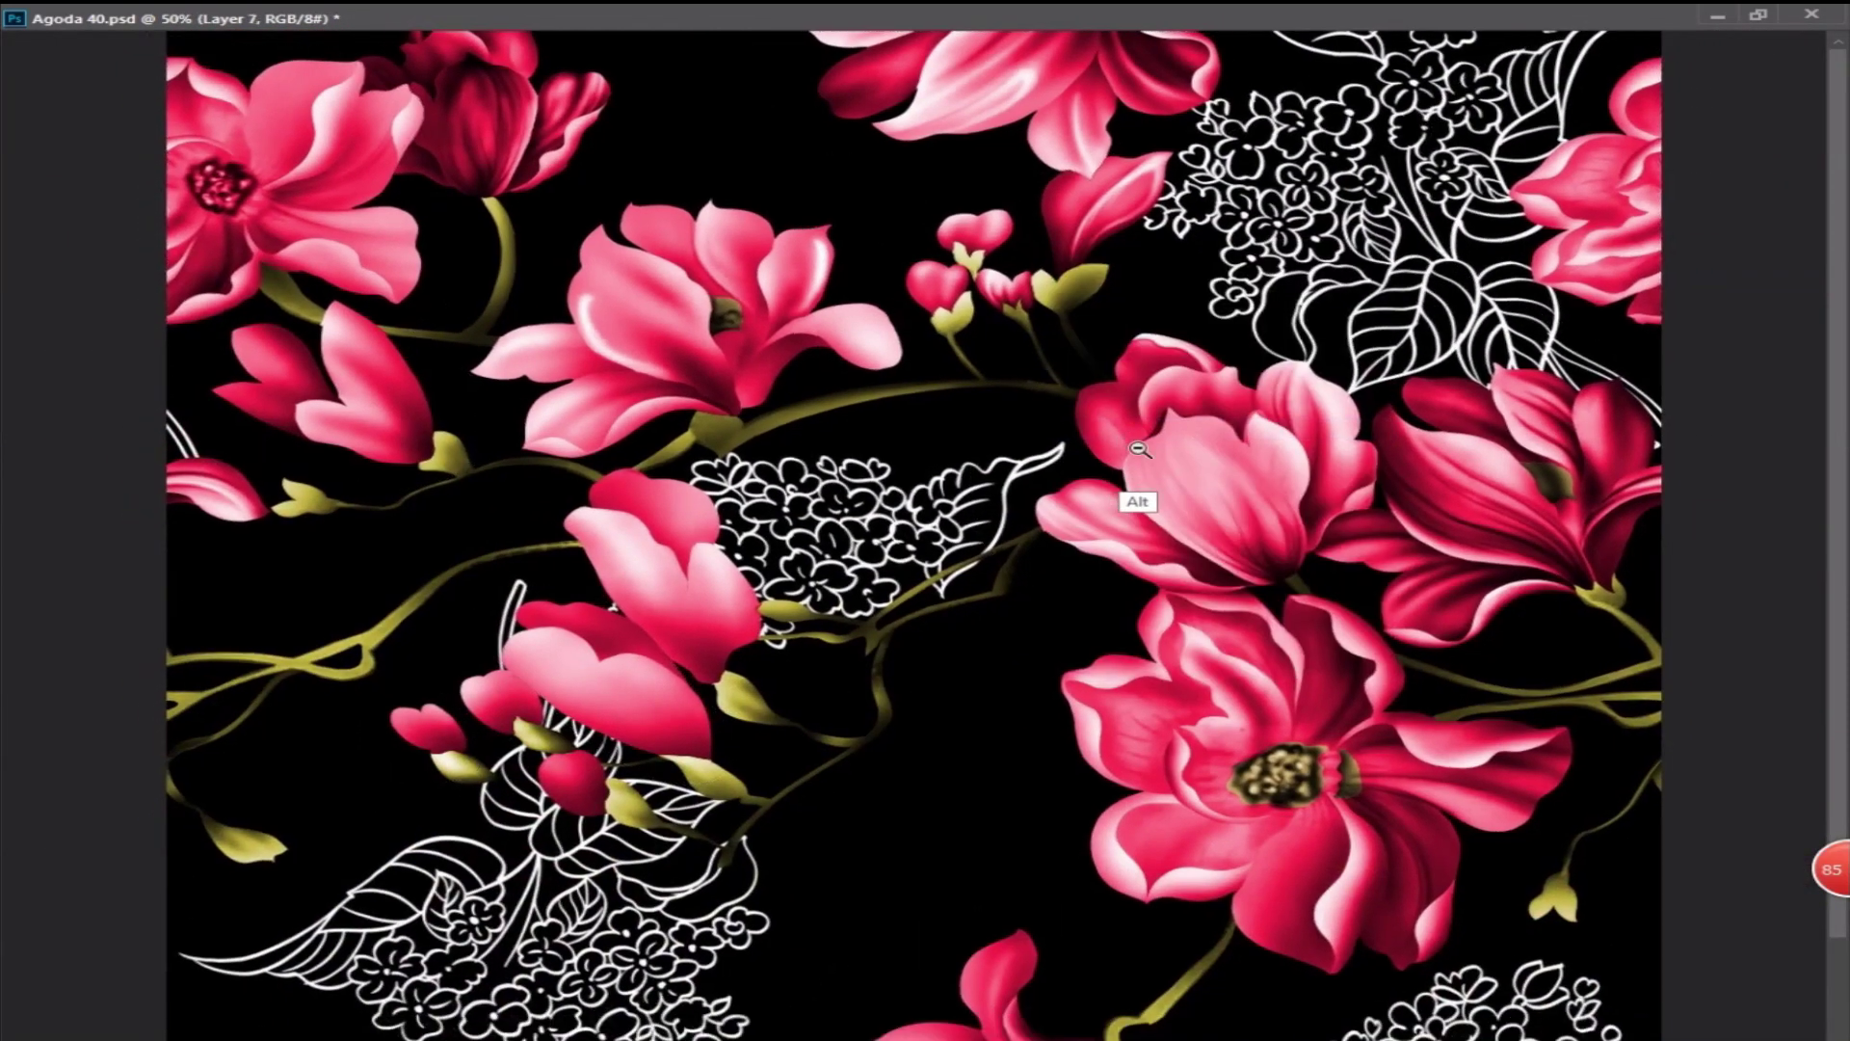
scroll(1414, 451, "down", 1)
key("ctrl+u")
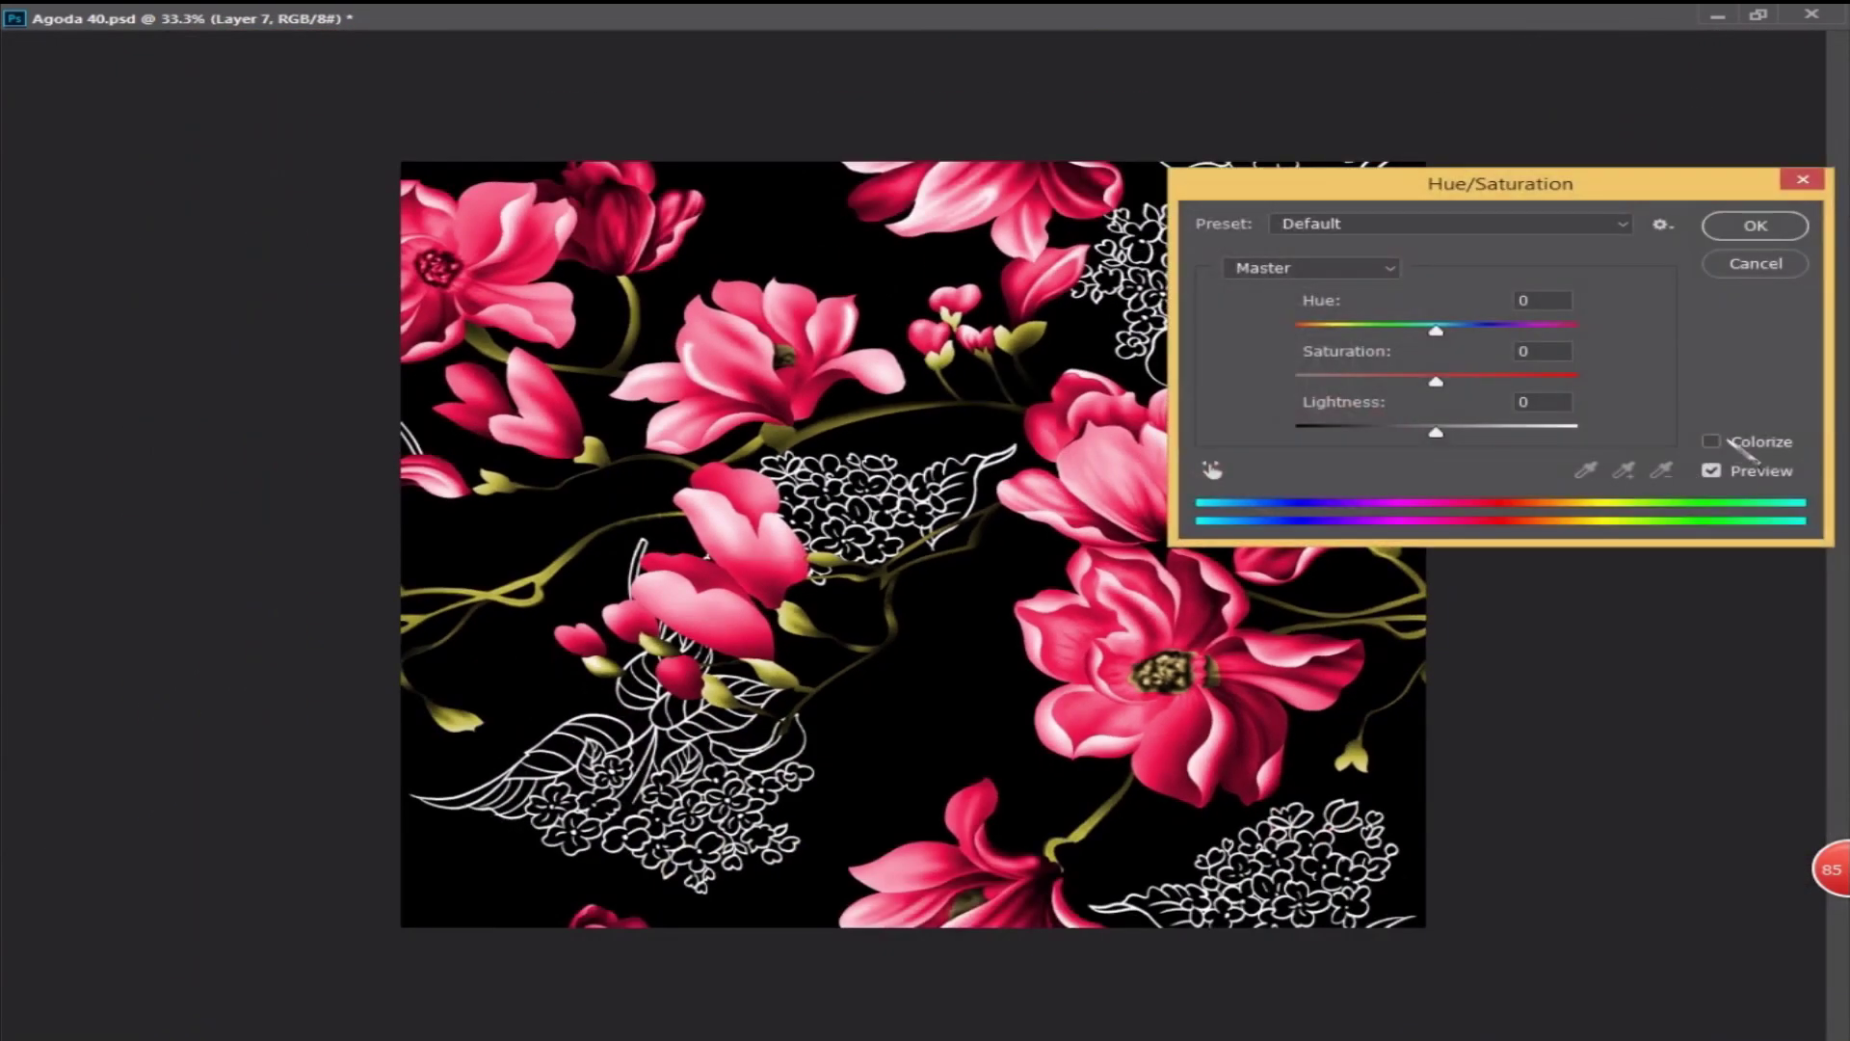
left_click(1729, 441)
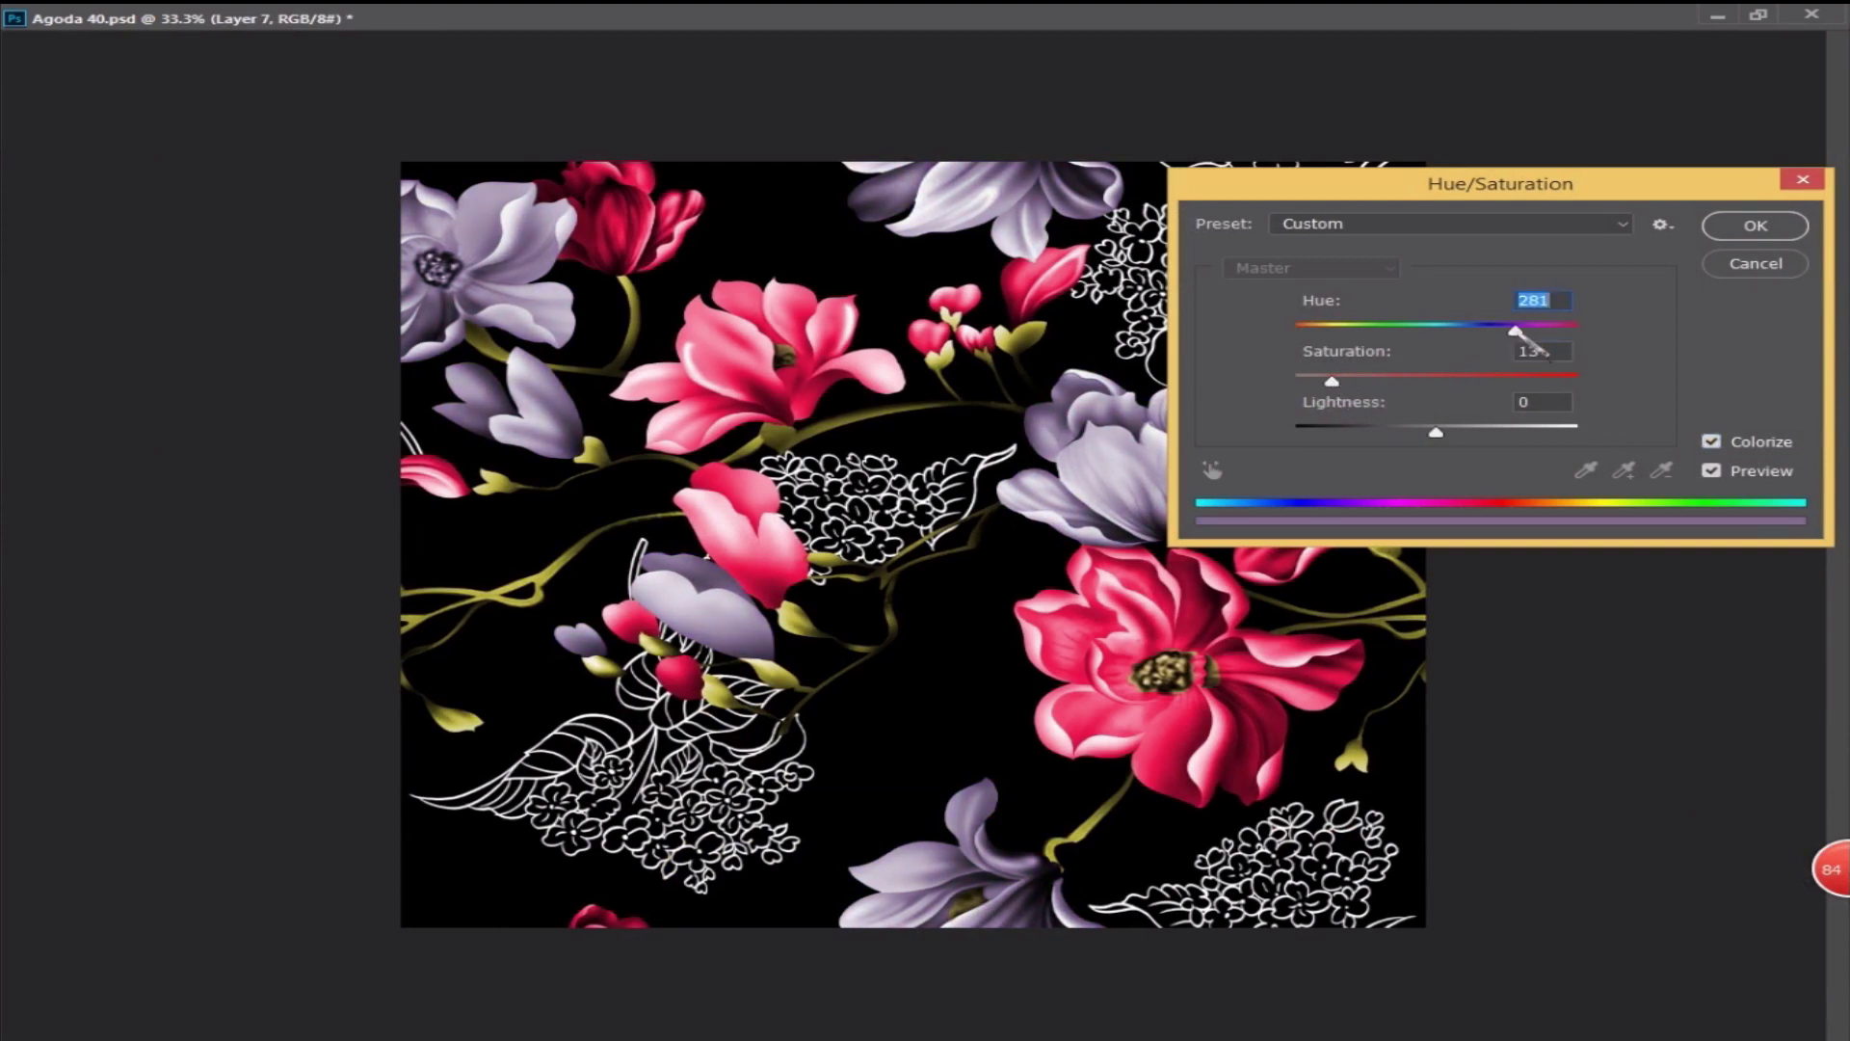
left_click_drag(1320, 382, 1324, 381)
left_click(1756, 226)
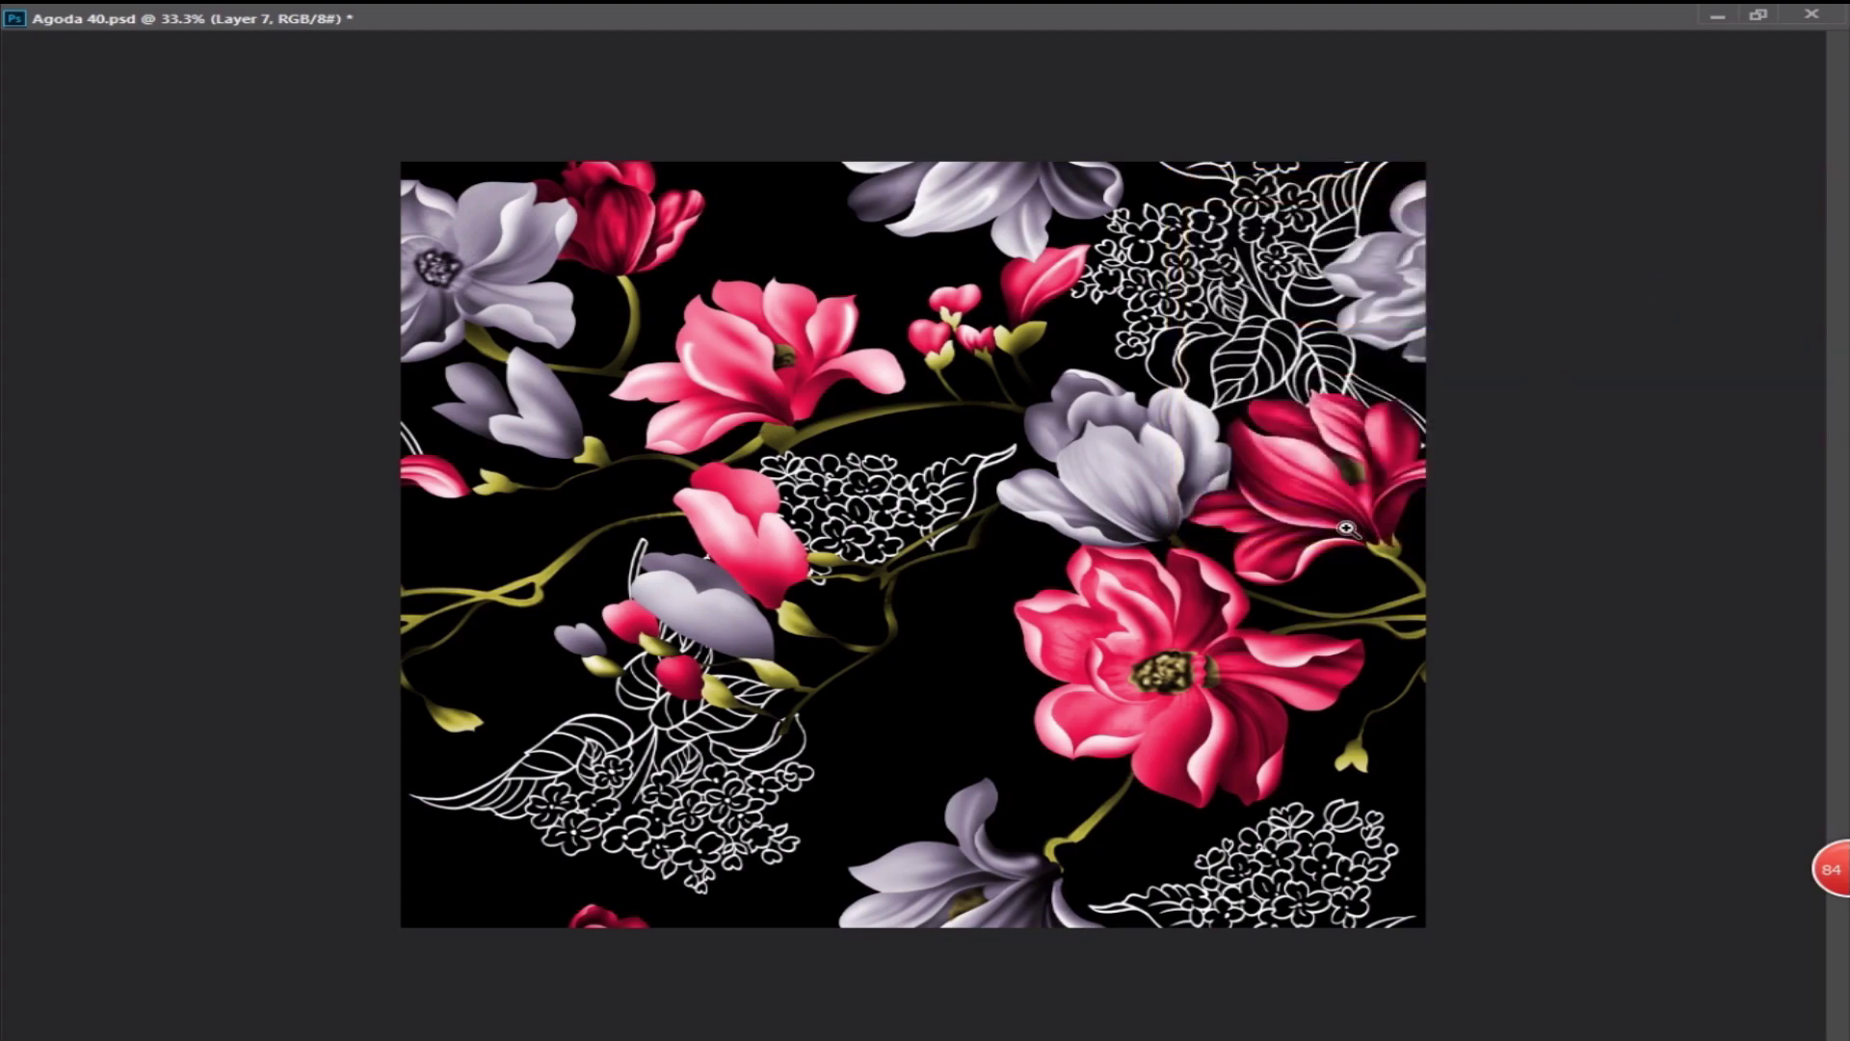
- Apply the same Hue/Saturation colorize settings to the flower centres on Layer 3
right_click(1162, 678, "ctrl+alt")
key("ctrl+alt+u")
key("Return")
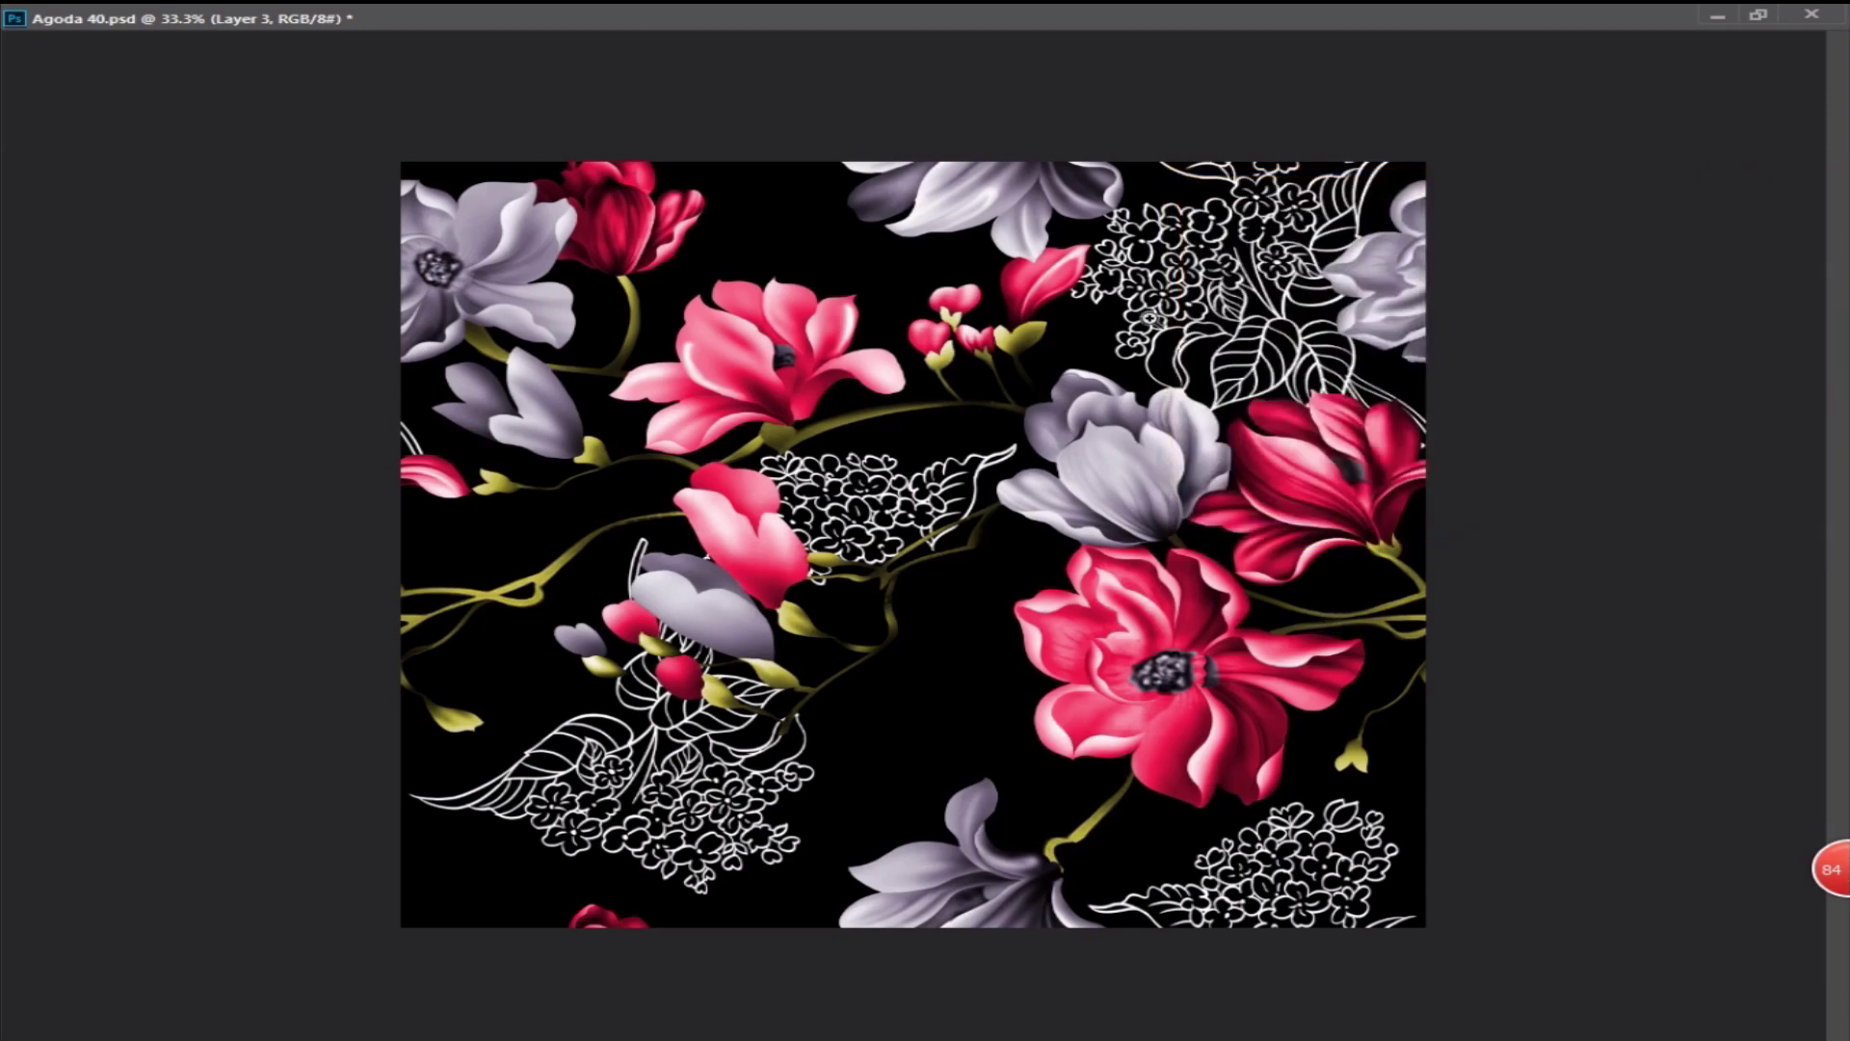
- Review the whole recoloured repeat, bring back the hidden panels and save Agoda 40.psd
left_click(1133, 357, "alt")
left_click(1170, 350, "ctrl")
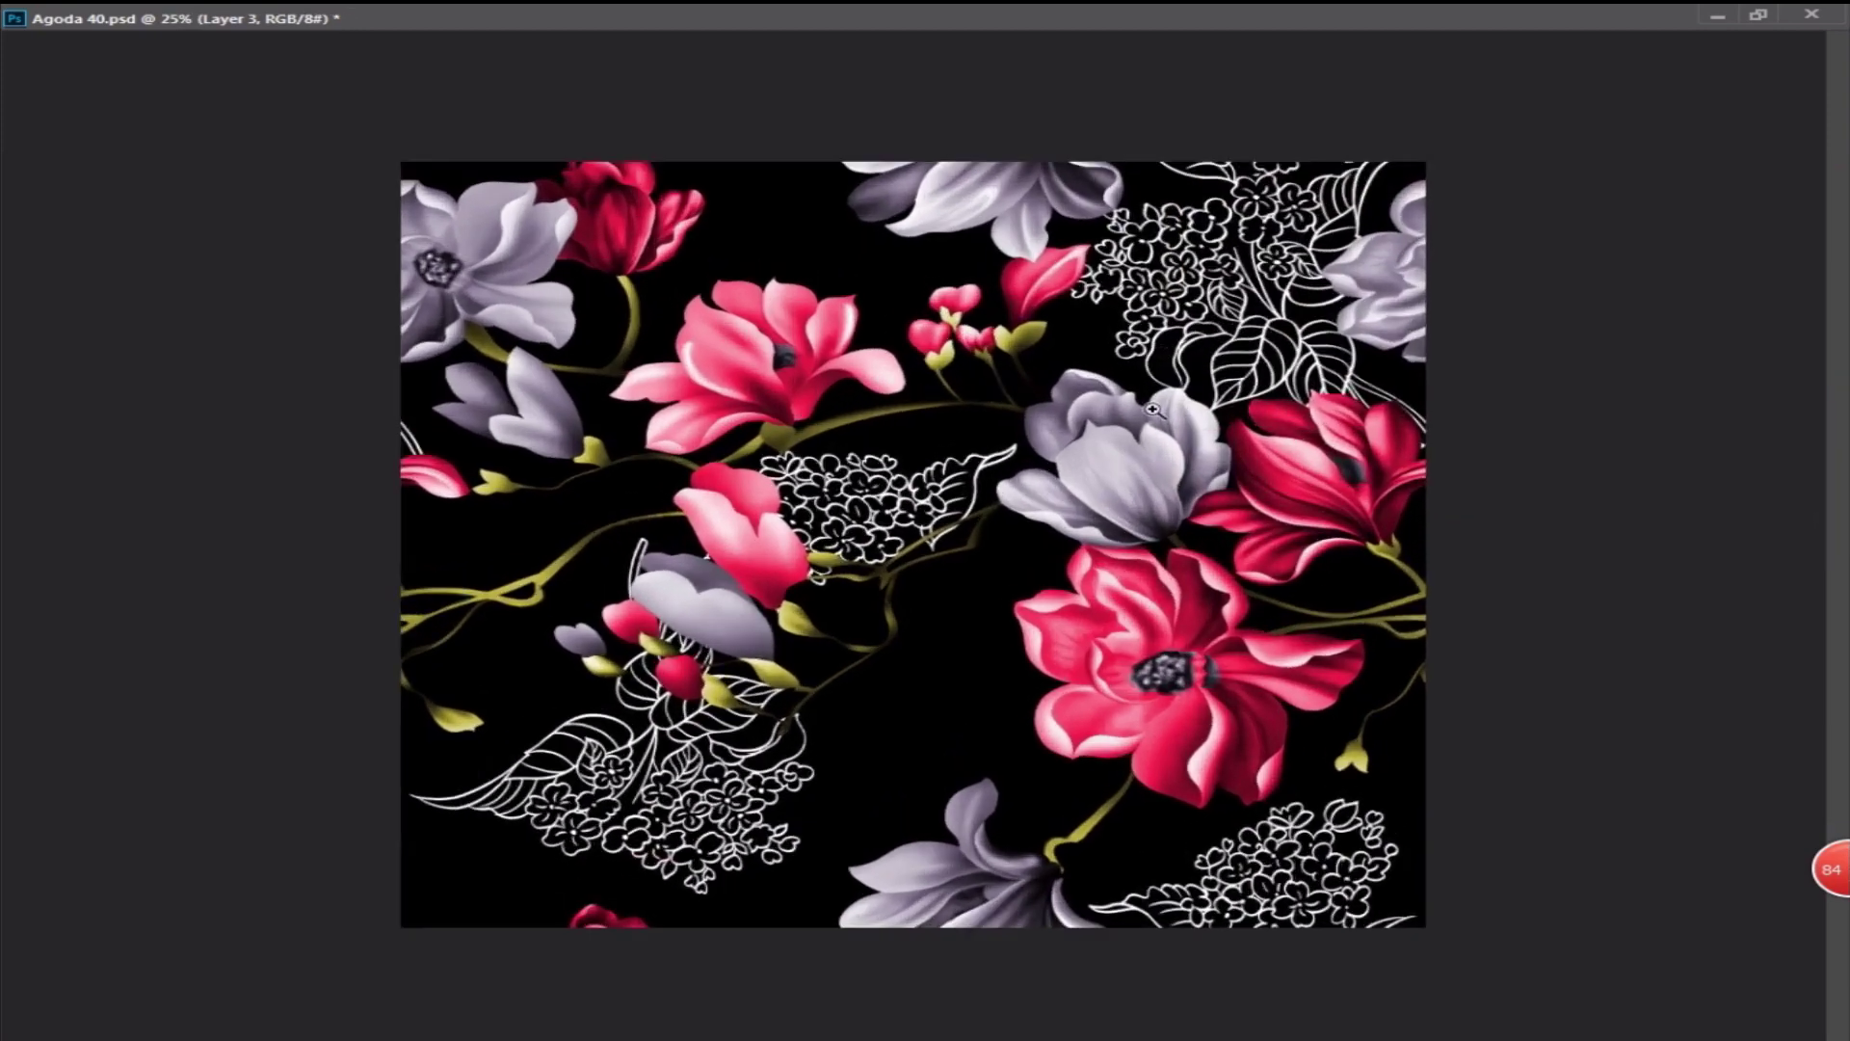
right_click(1169, 349)
left_click(1241, 421)
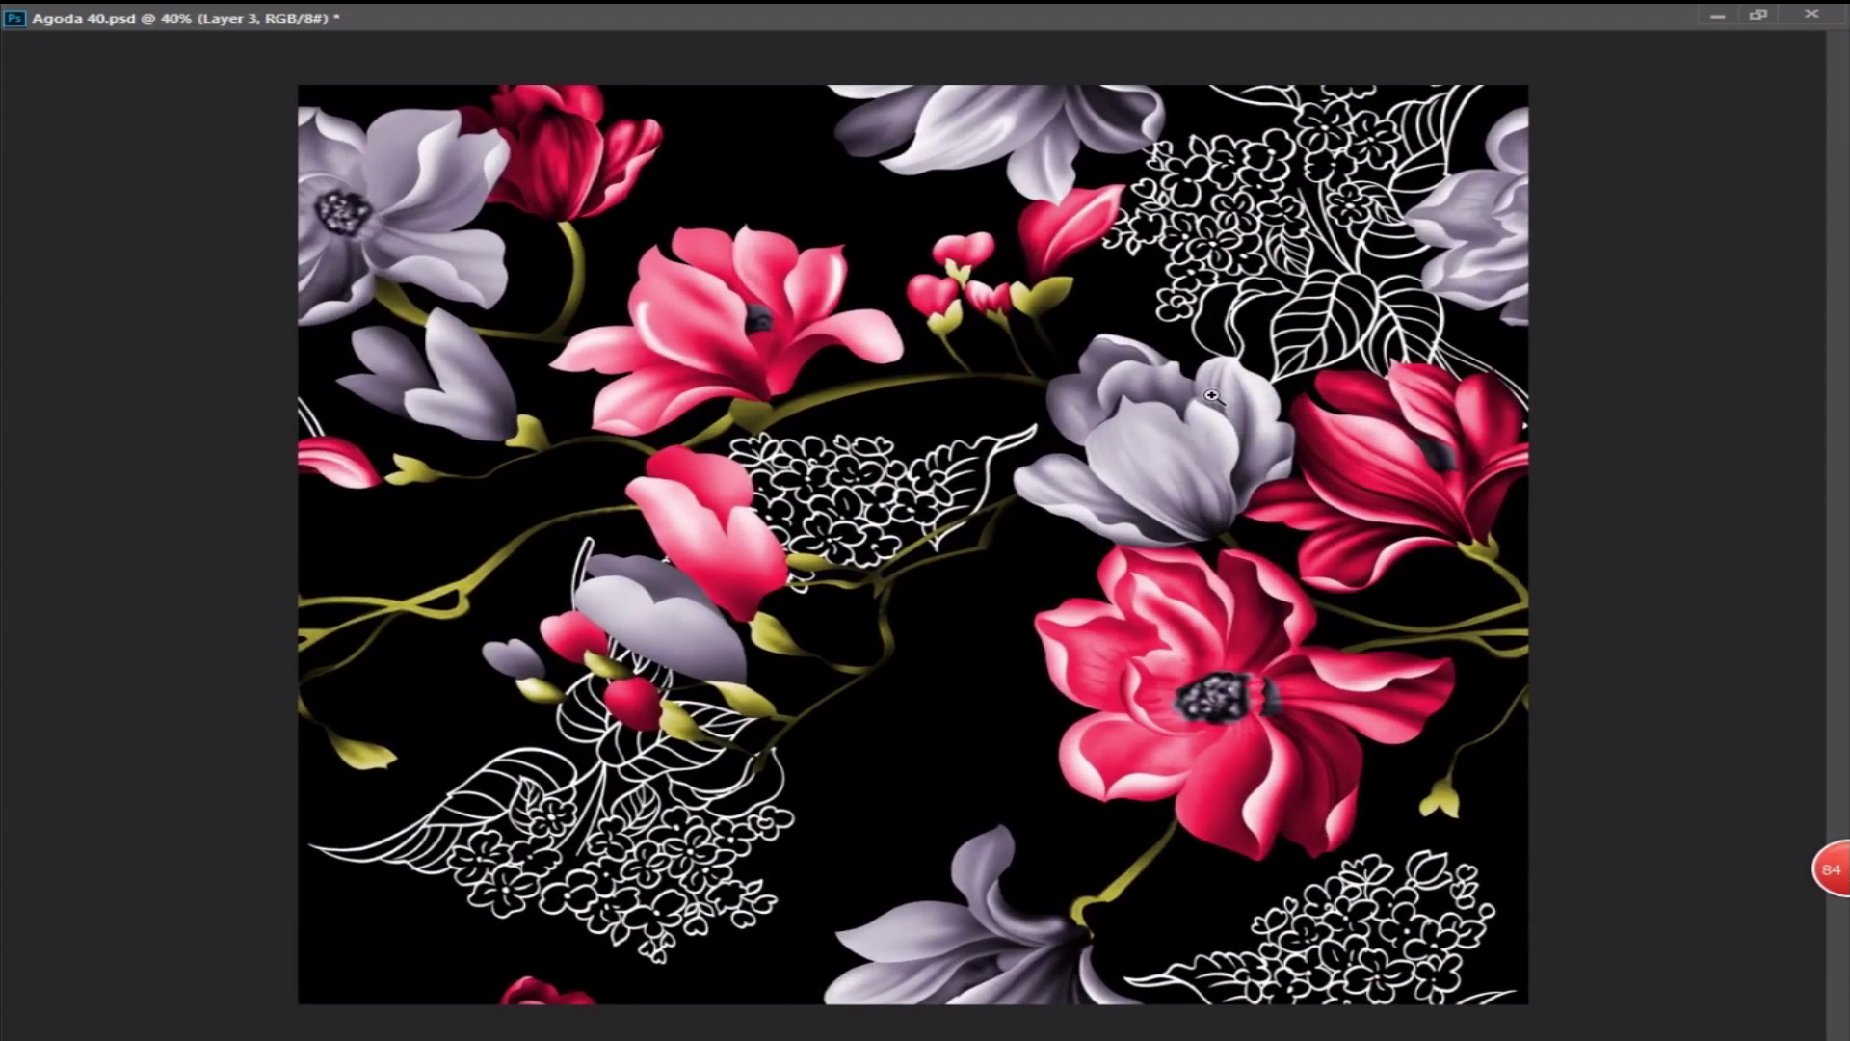
scroll(1142, 390, "down", 2)
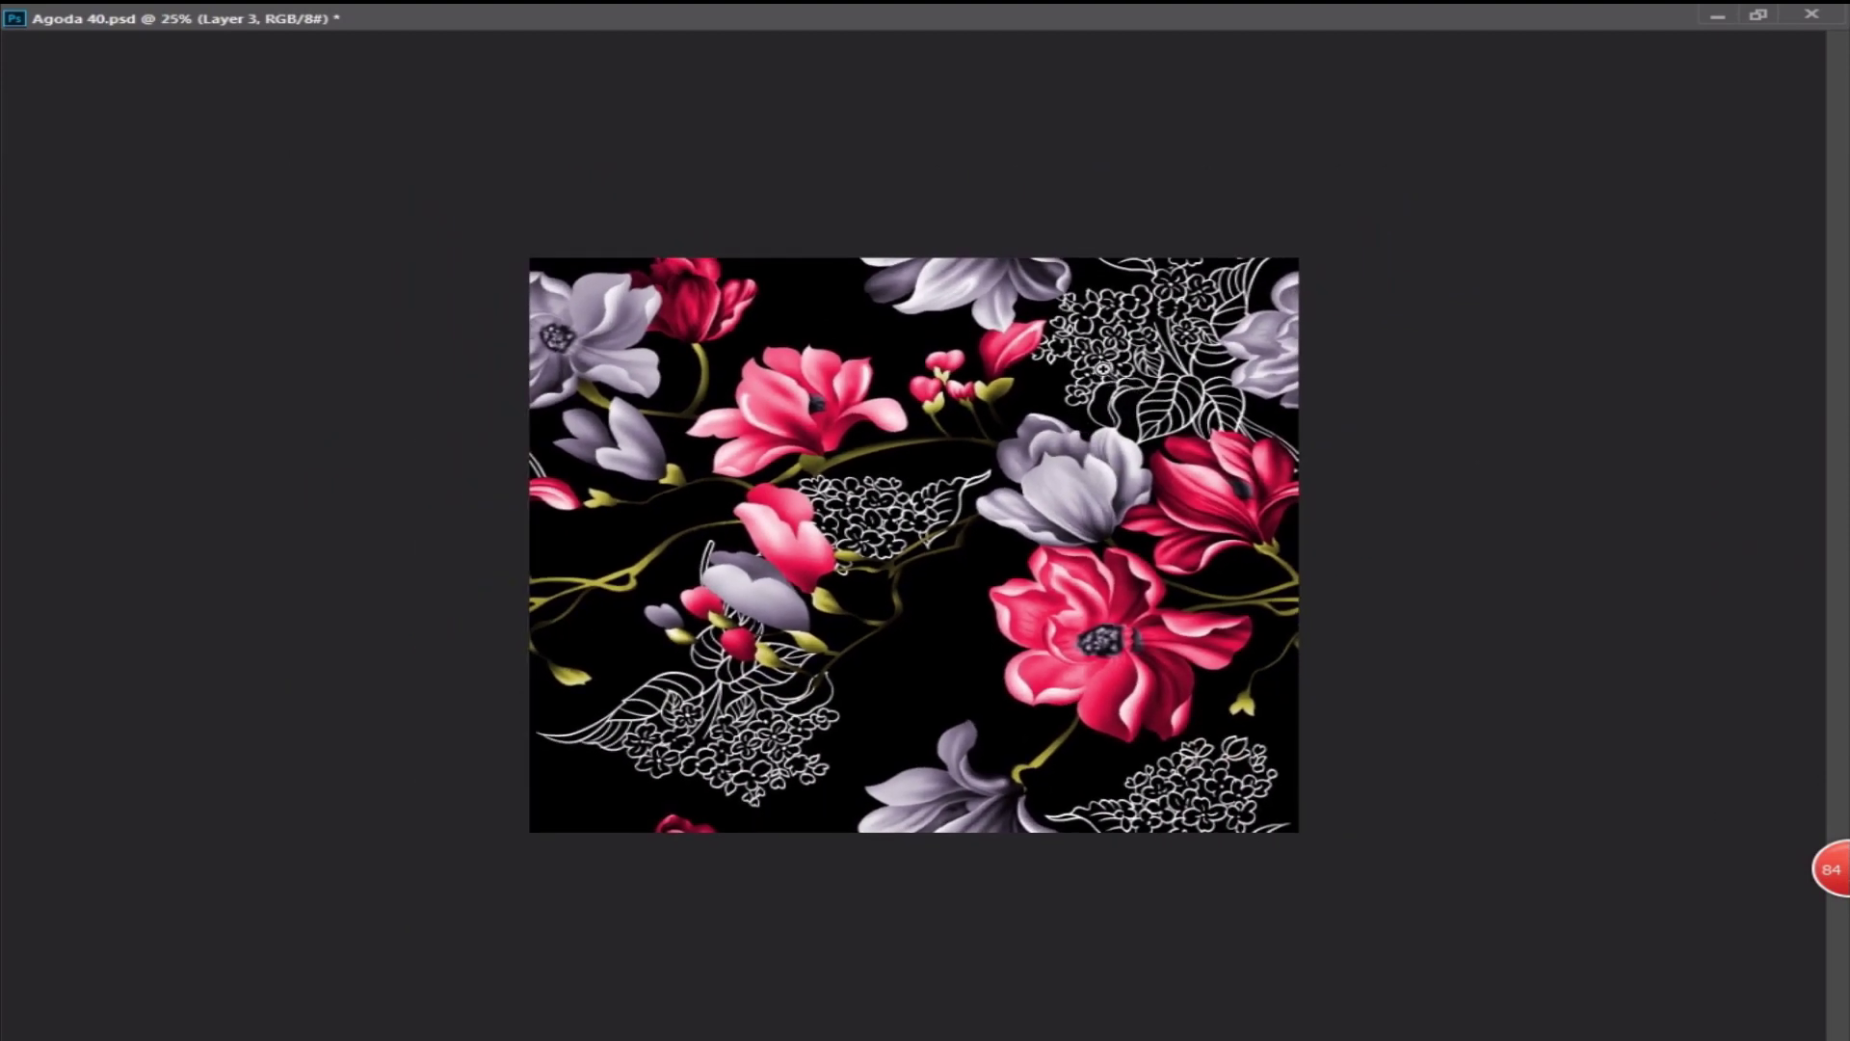
right_click(1114, 359)
left_click(1191, 443)
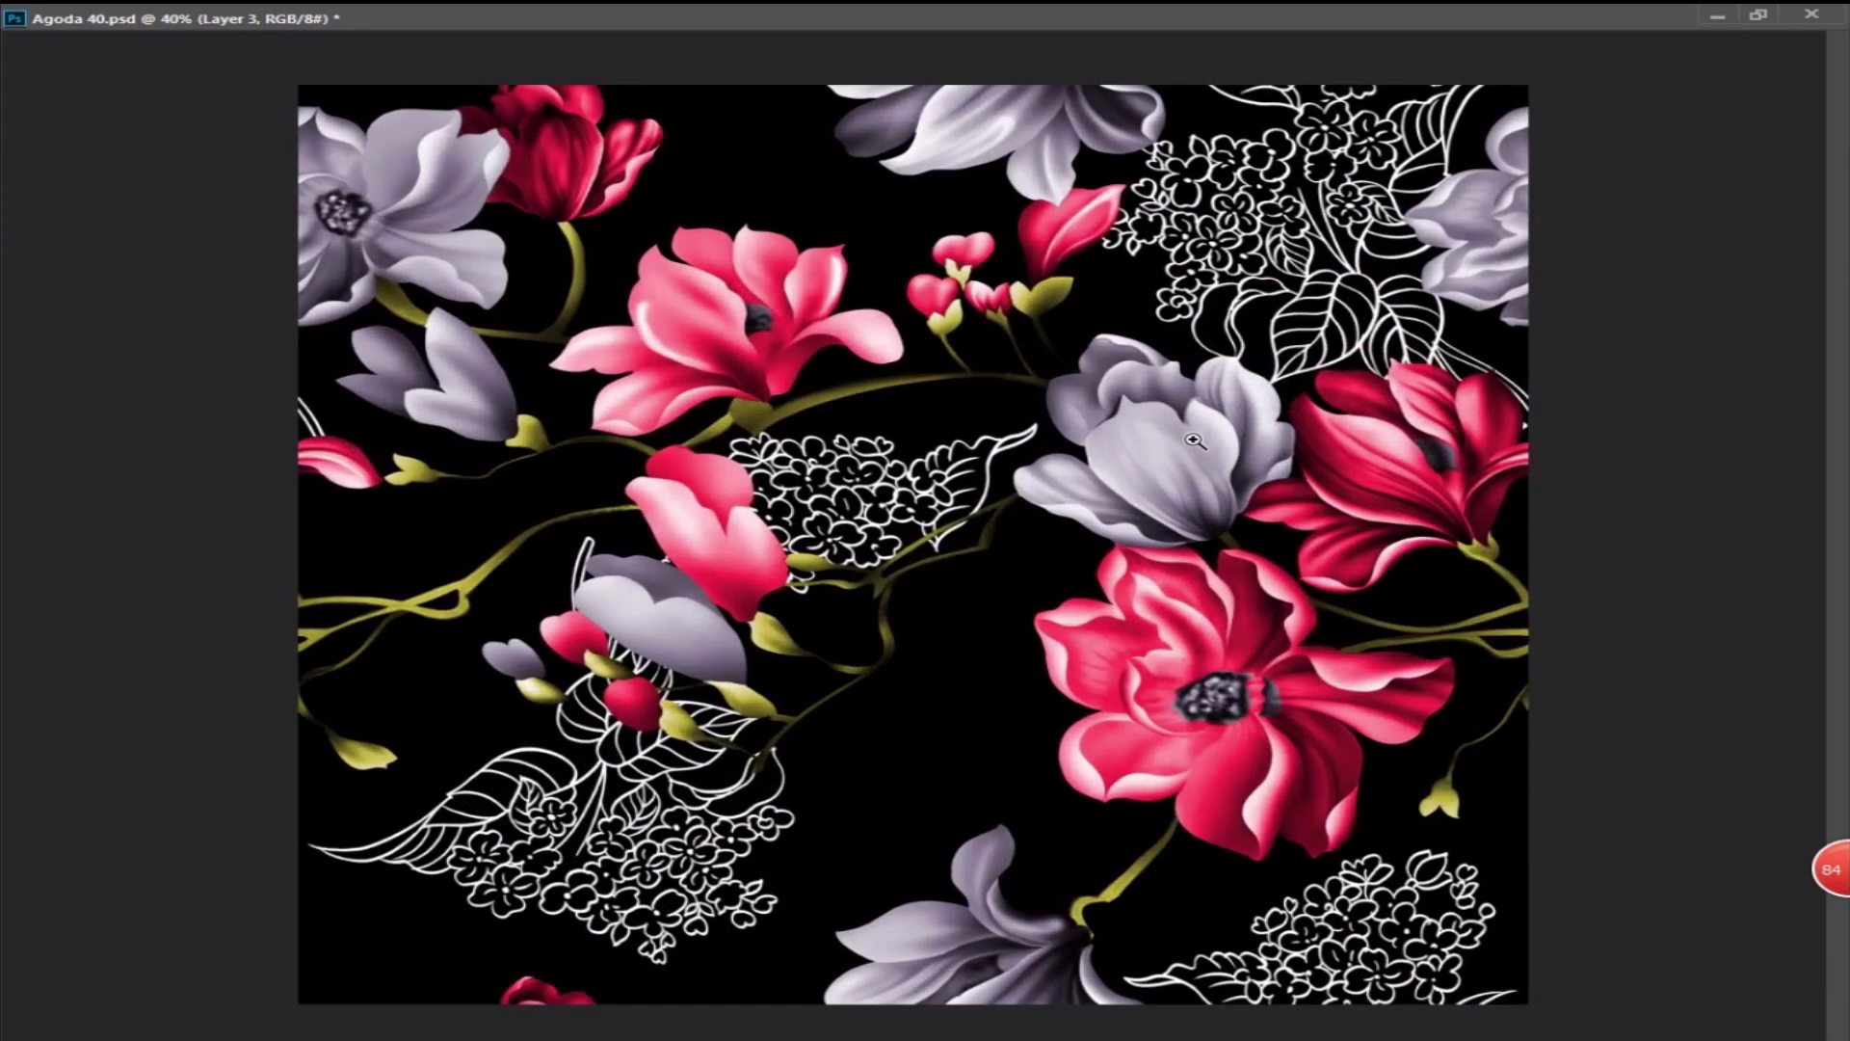
key("Tab")
key("ctrl+s")
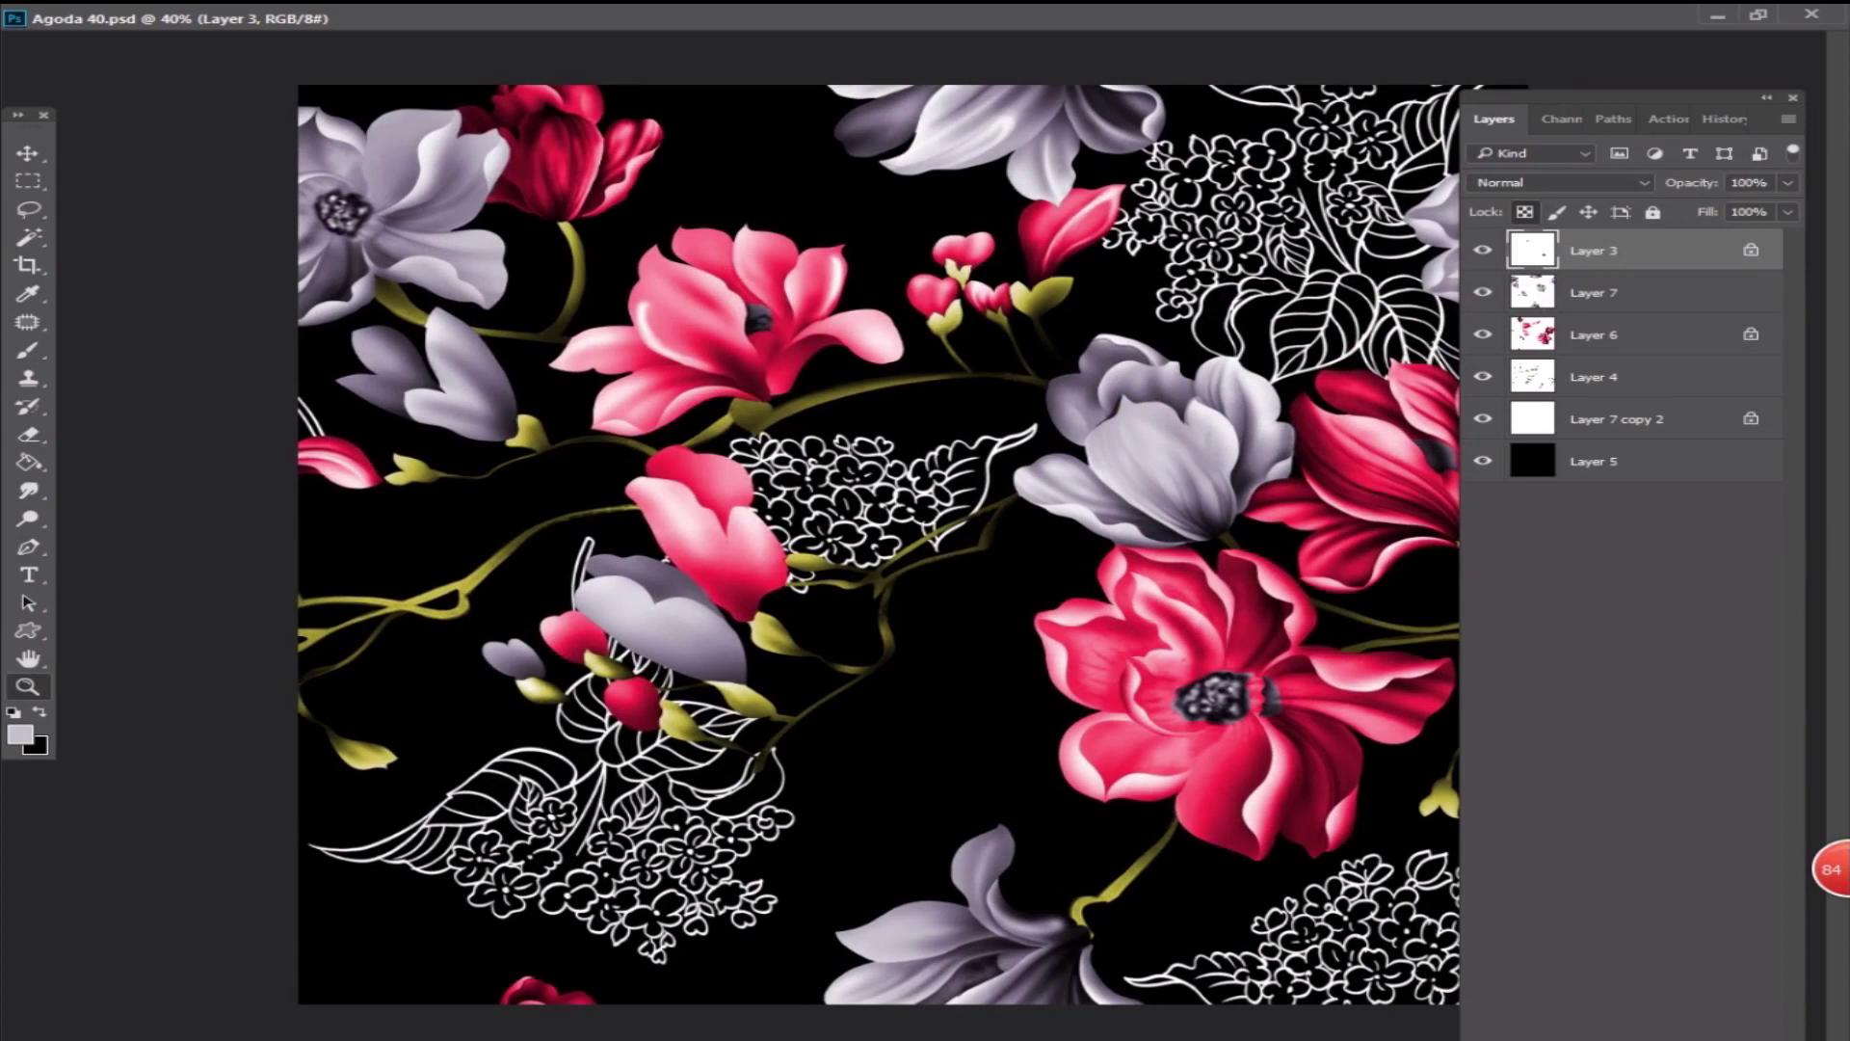
left_click(1597, 1038)
left_click(1597, 990)
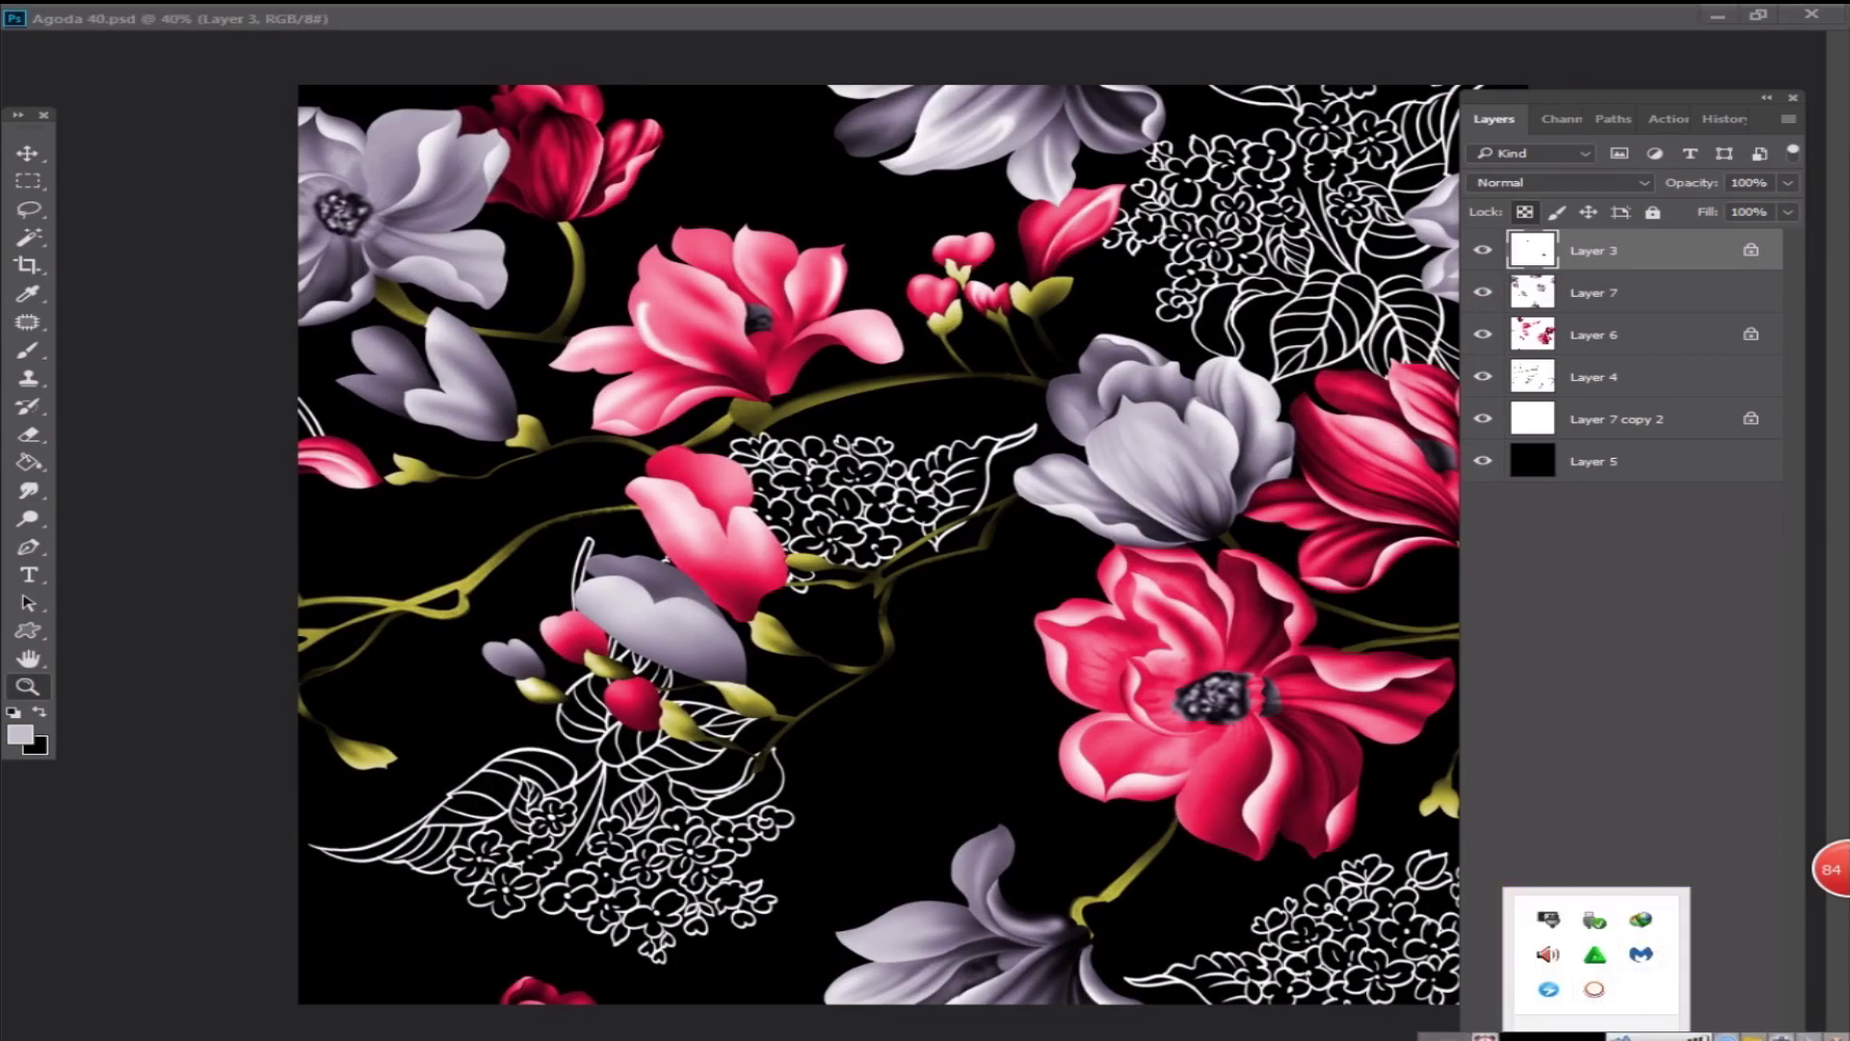